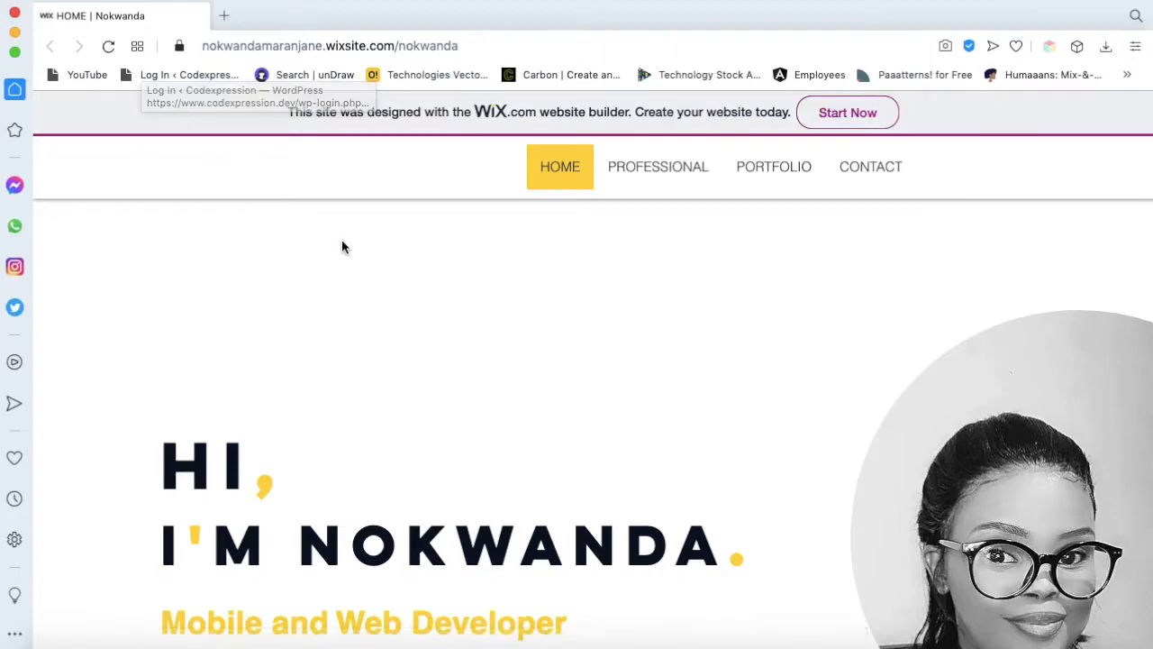
Look through the demo portfolio's home page, from the introduction and software skill bars to the latest work and contact section
scroll(342, 240, "down", 2)
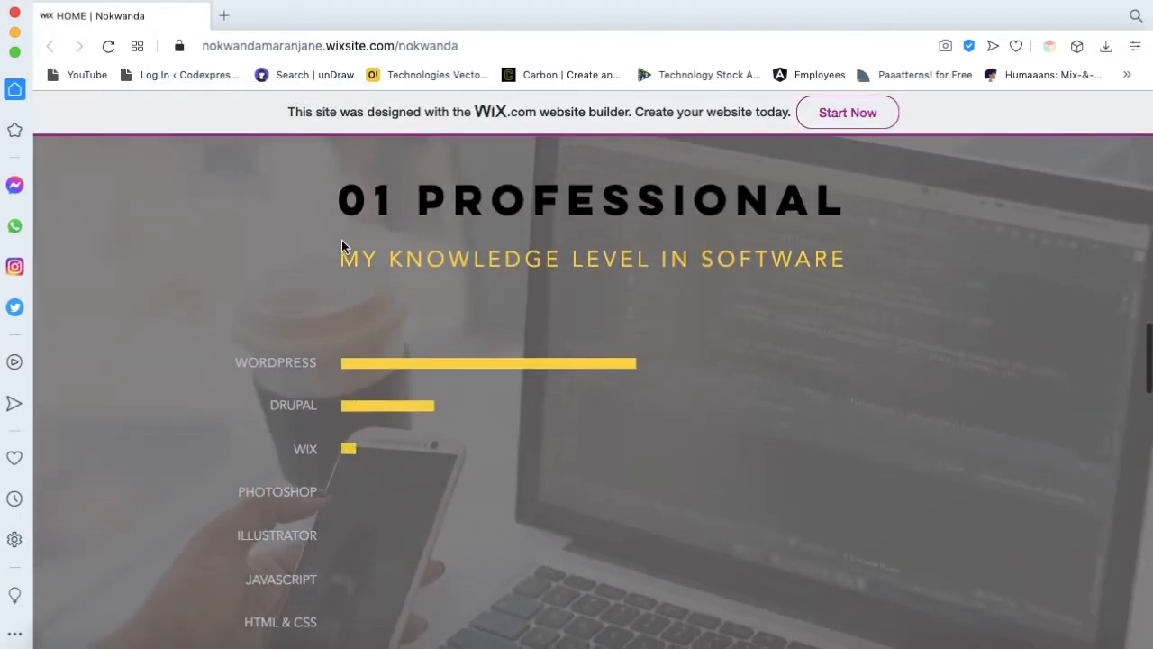
scroll(342, 239, "down", 1)
scroll(342, 238, "down", 9)
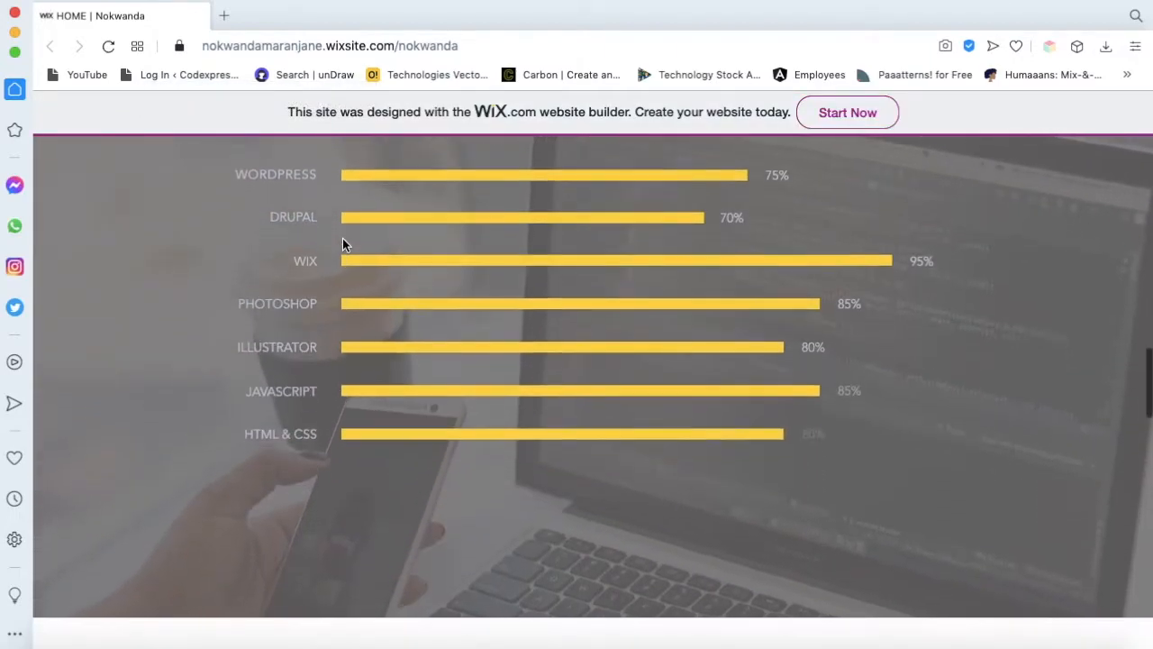
scroll(342, 246, "down", 10)
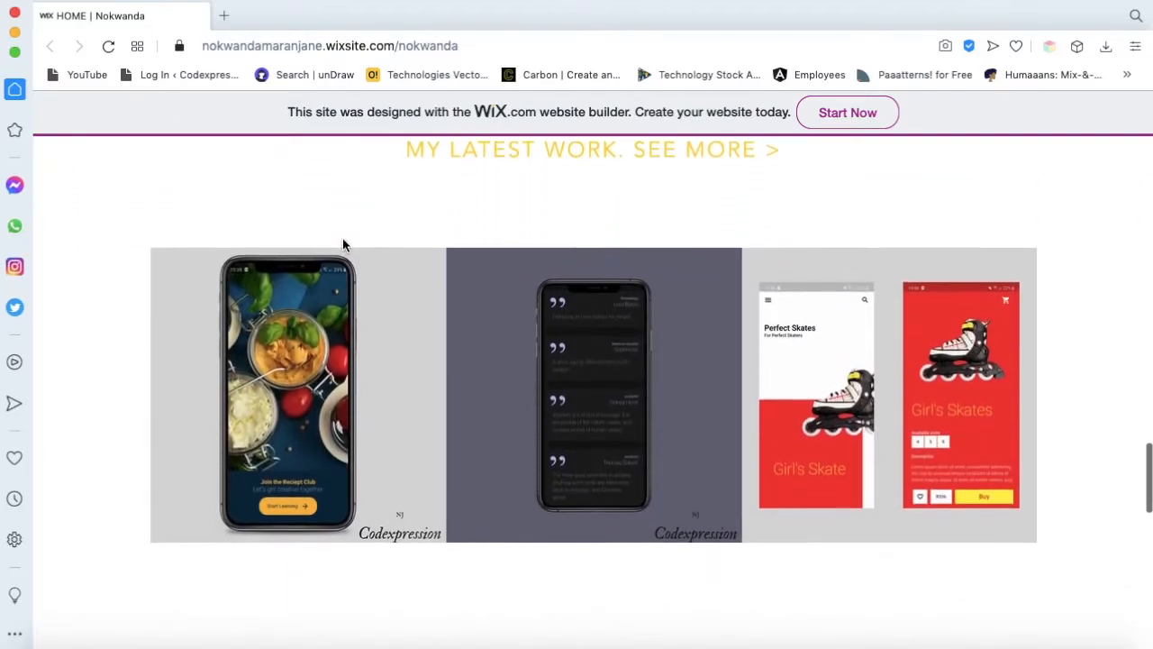
scroll(343, 239, "up", 20)
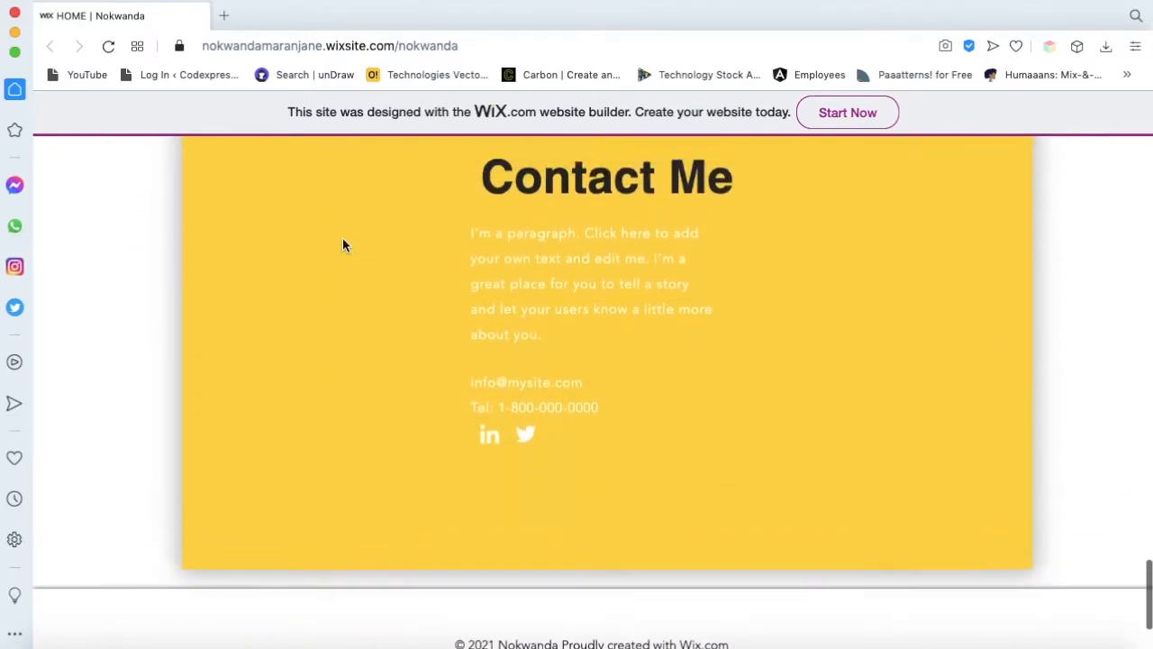
Open the downloadable CV from the About Me section and return to the portfolio home page
scroll(342, 244, "up", 4)
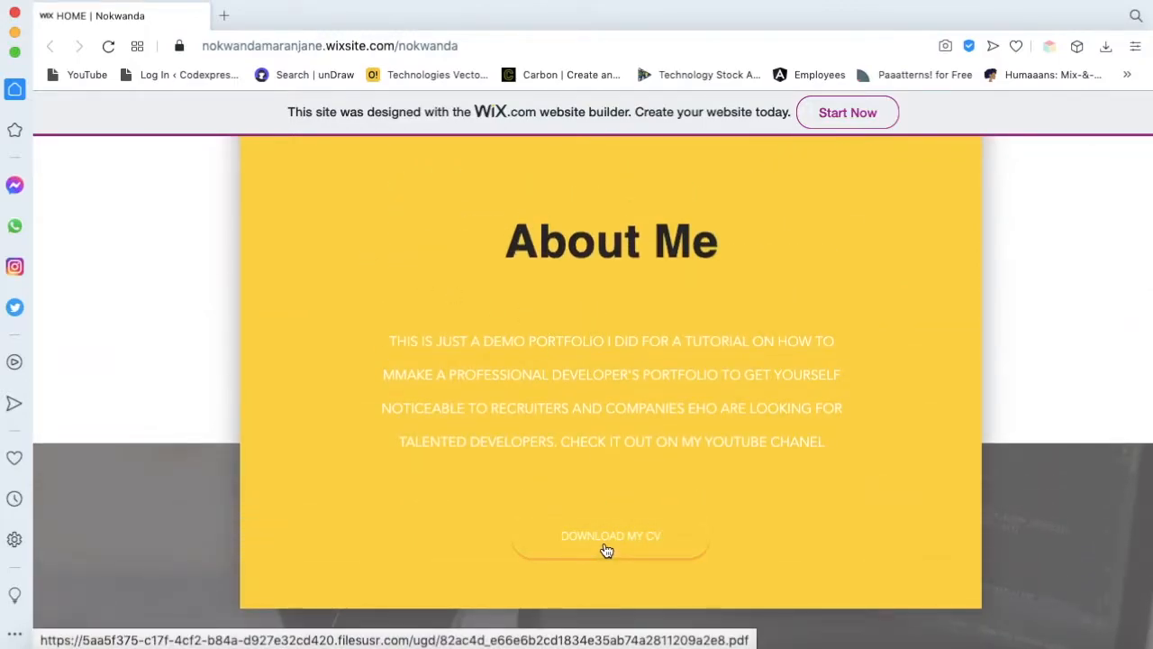
left_click(608, 545)
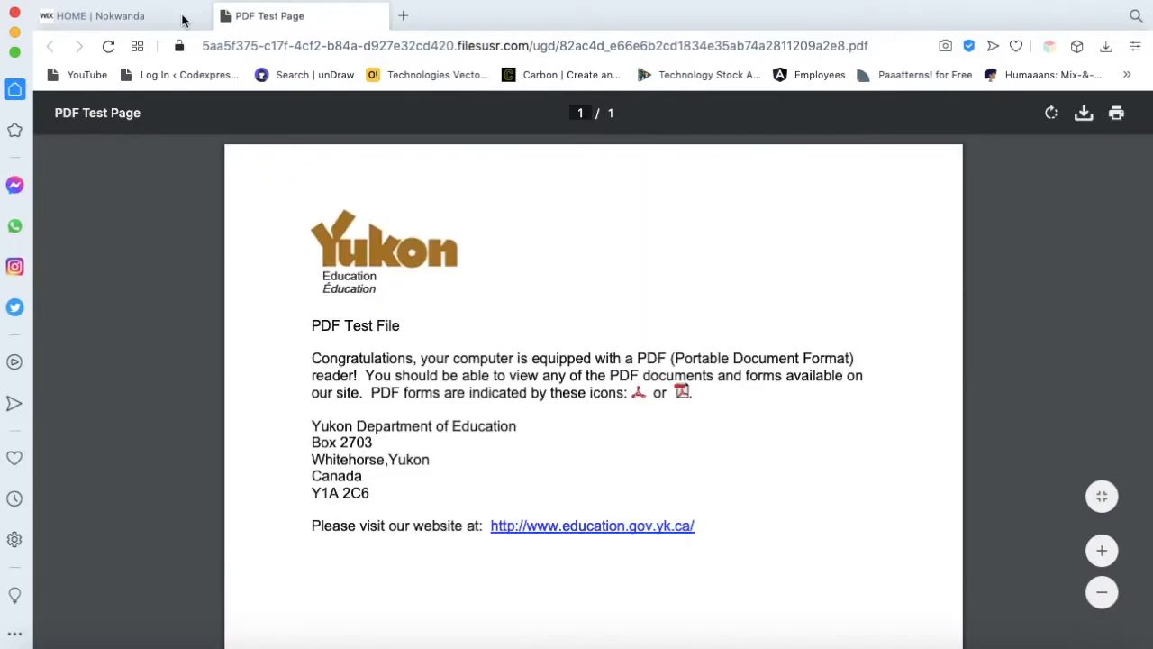
left_click(147, 15)
Visit the home page's Professional and Portfolio sections through the site navigation and view the latest work thumbnails
scroll(461, 303, "up", 10)
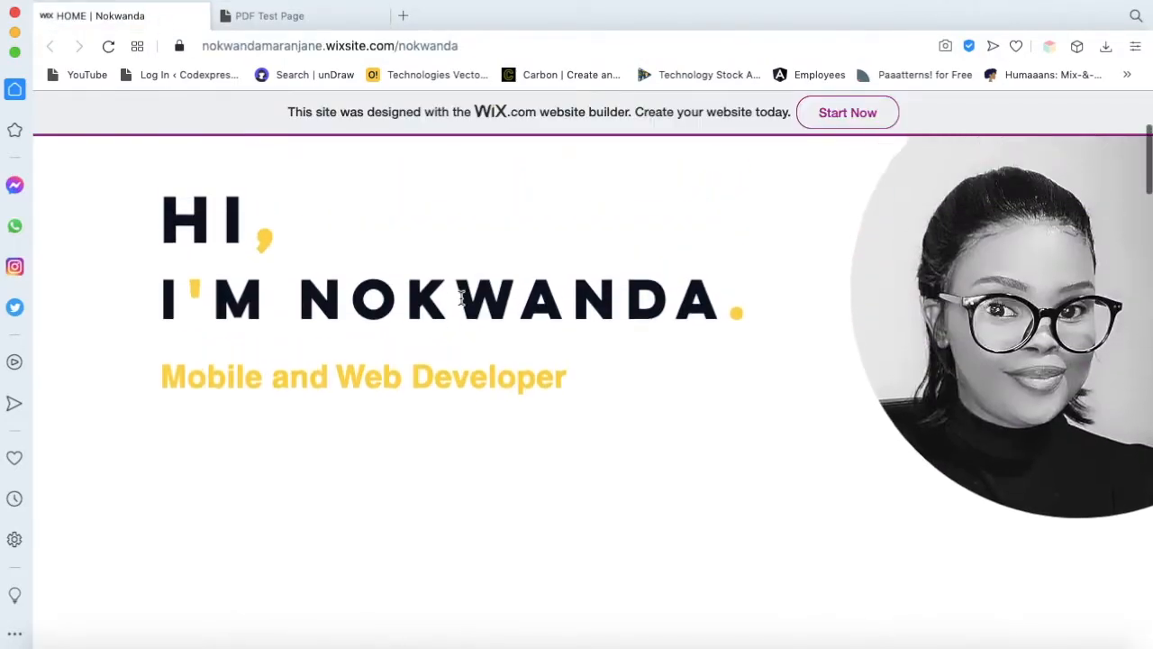
left_click(617, 171)
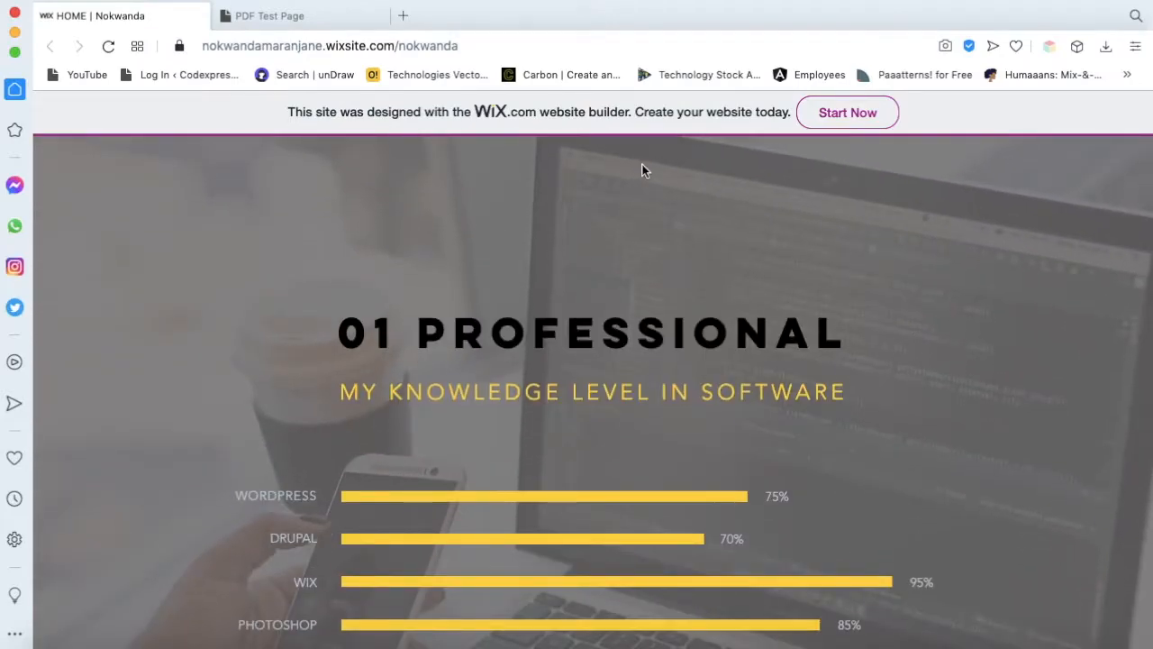
scroll(648, 173, "up", 5)
left_click(776, 168)
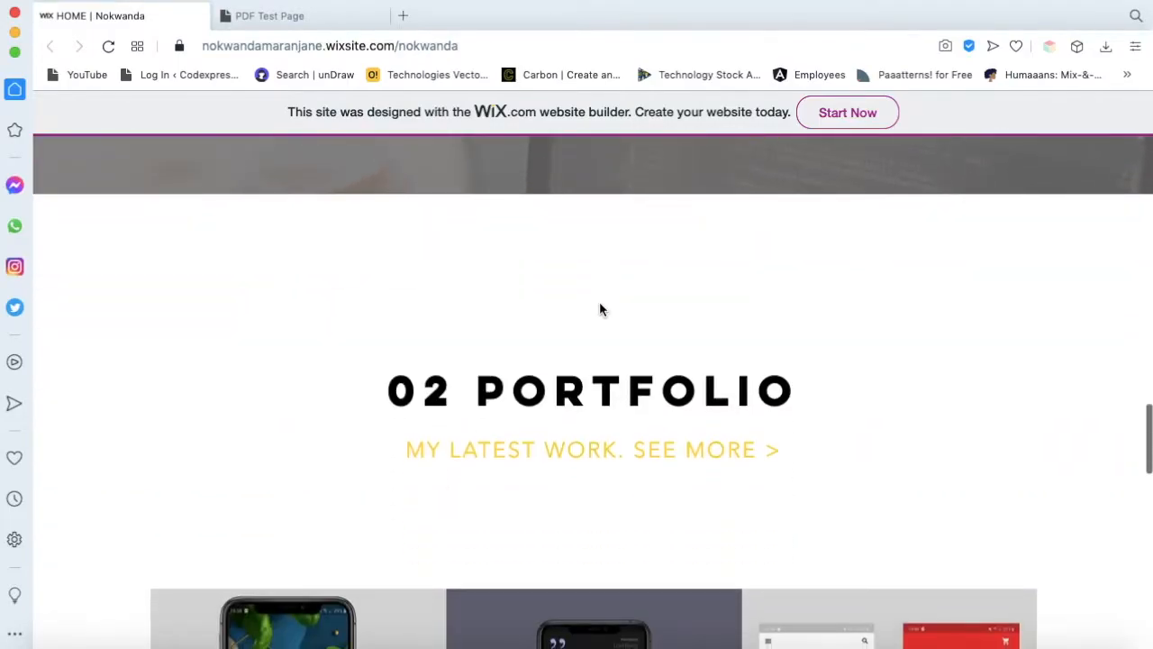
scroll(624, 463, "down", 3)
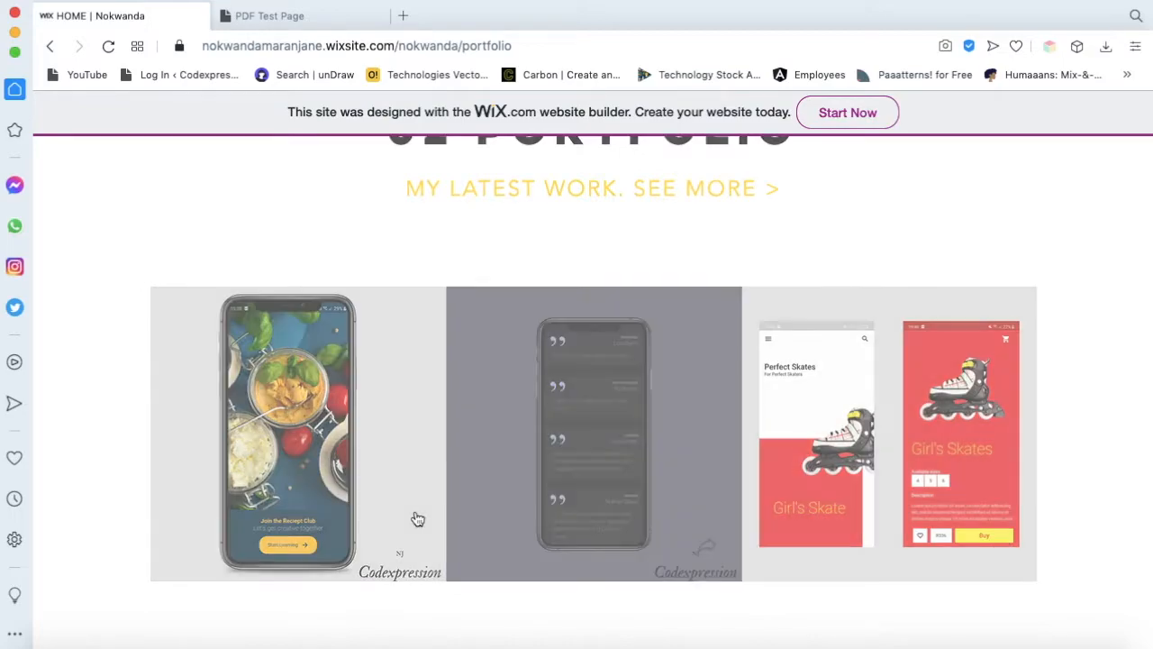
Open the full portfolio page from the latest work thumbnails and look over its project gallery
left_click(417, 515)
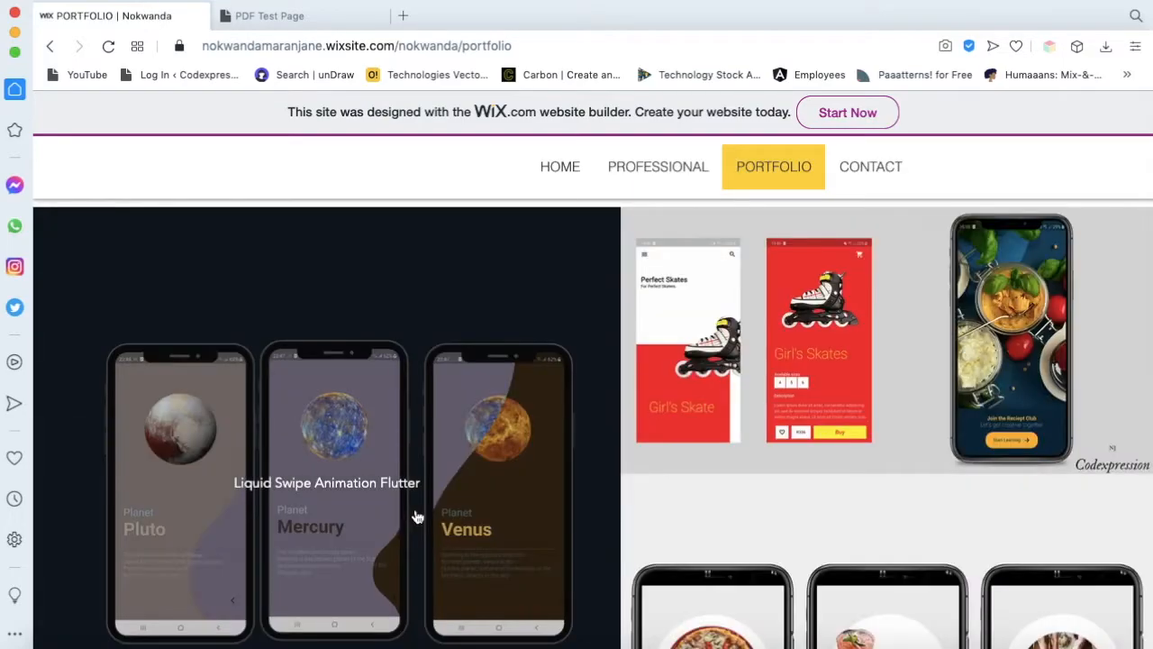
scroll(417, 517, "down", 5)
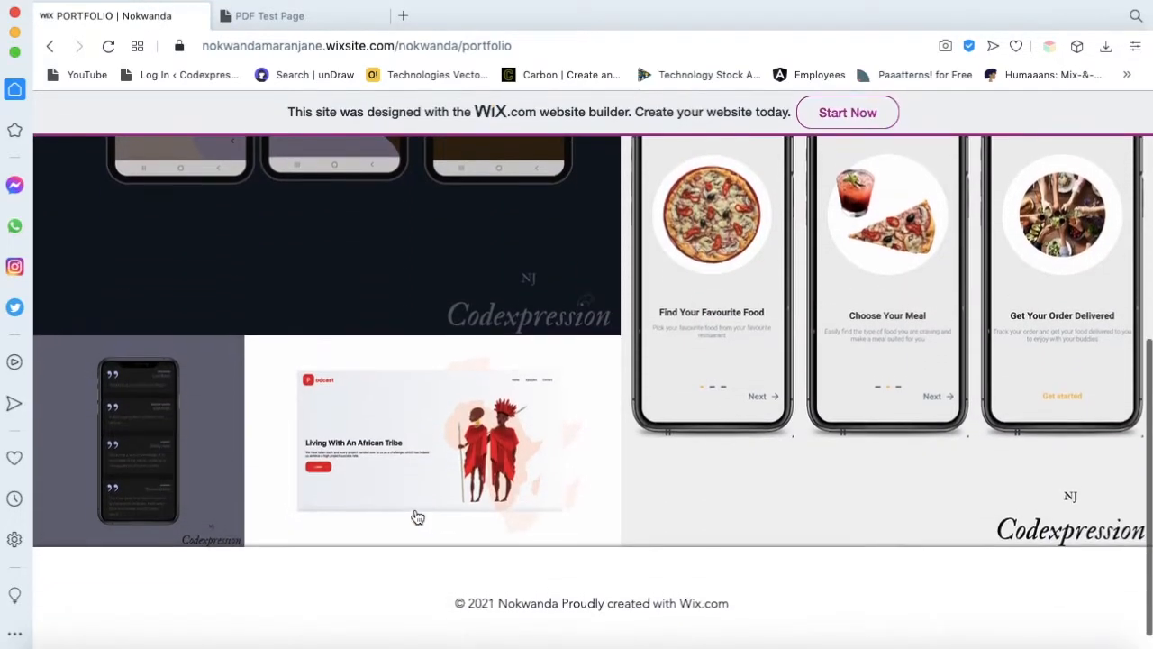
scroll(417, 516, "up", 5)
scroll(417, 516, "down", 5)
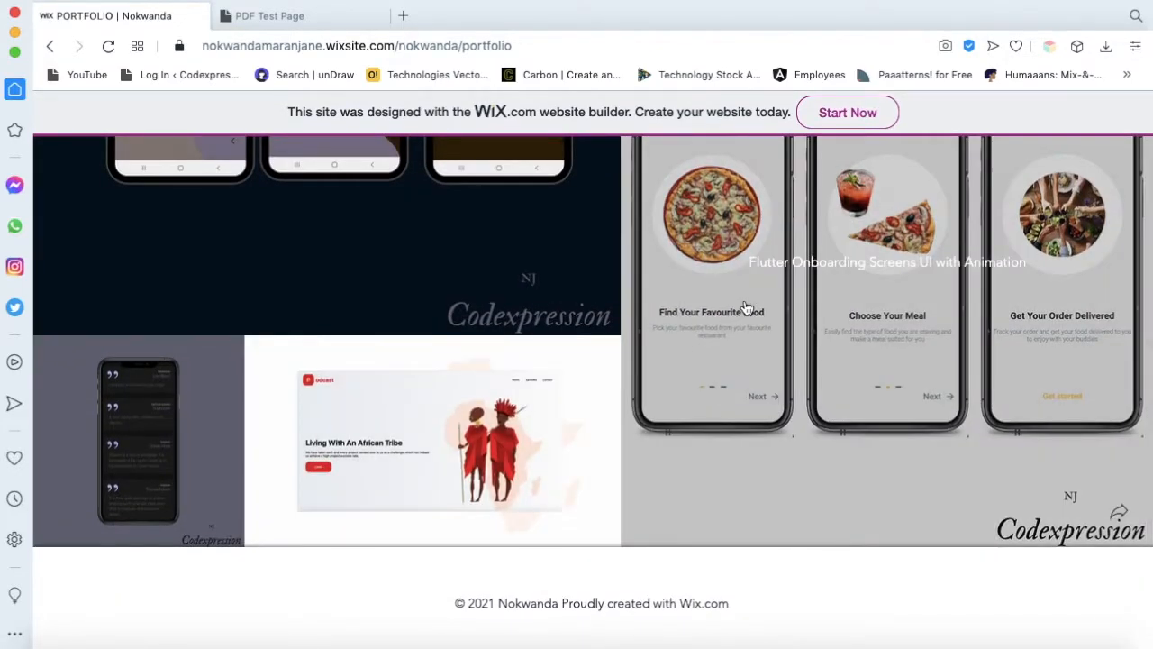
View the project details from Flutter Onboarding Screens UI with Animation back to Liquid Swipe Animation Flutter, and close the viewer
left_click(746, 308)
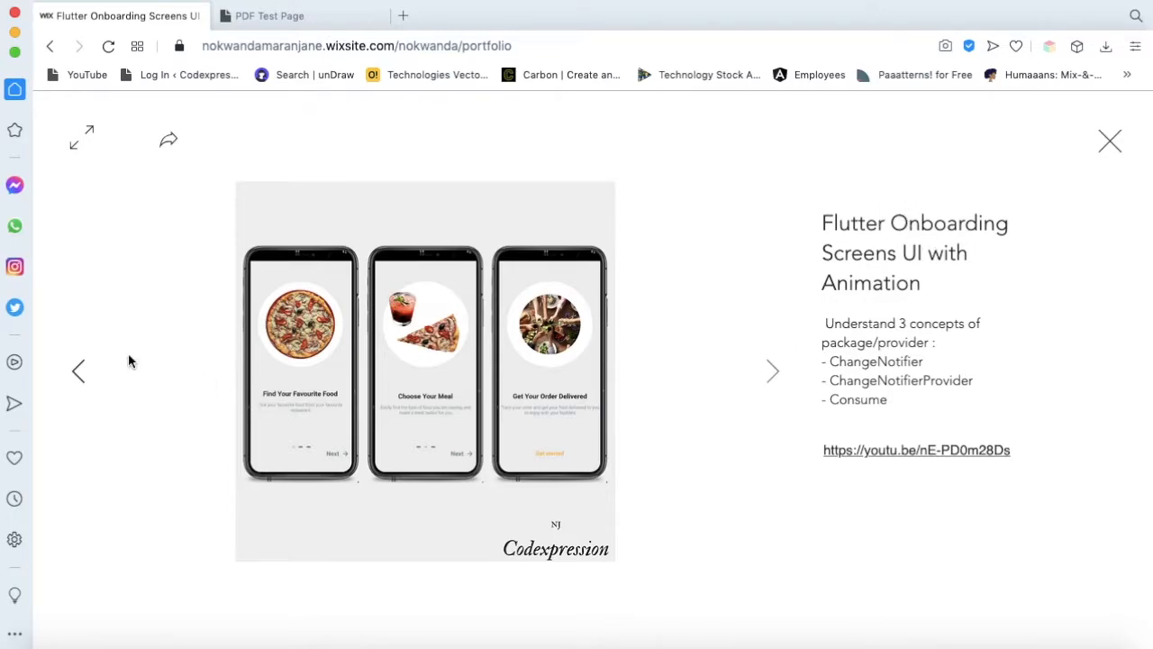
left_click(79, 374)
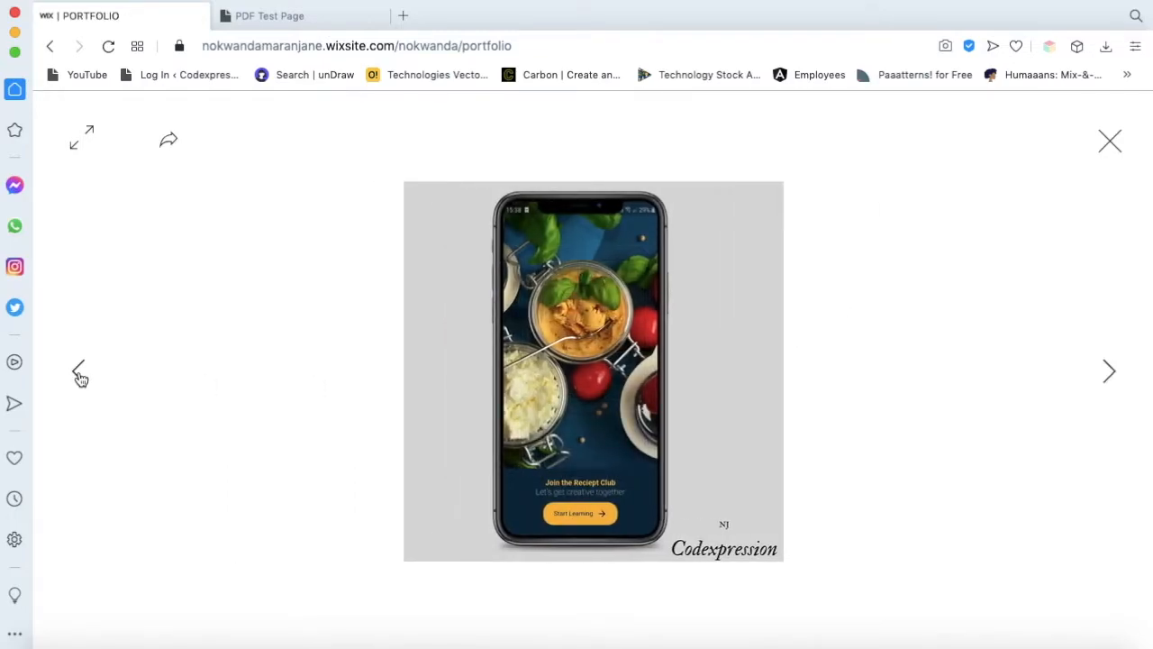
left_click(79, 374)
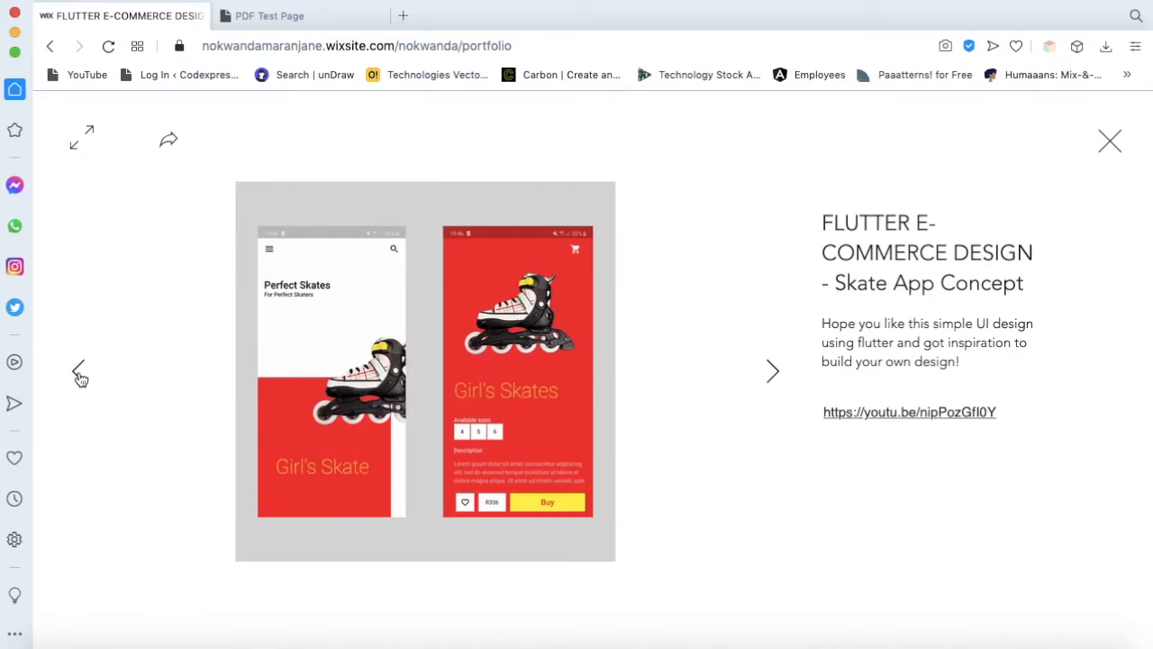
left_click(80, 374)
left_click(79, 374)
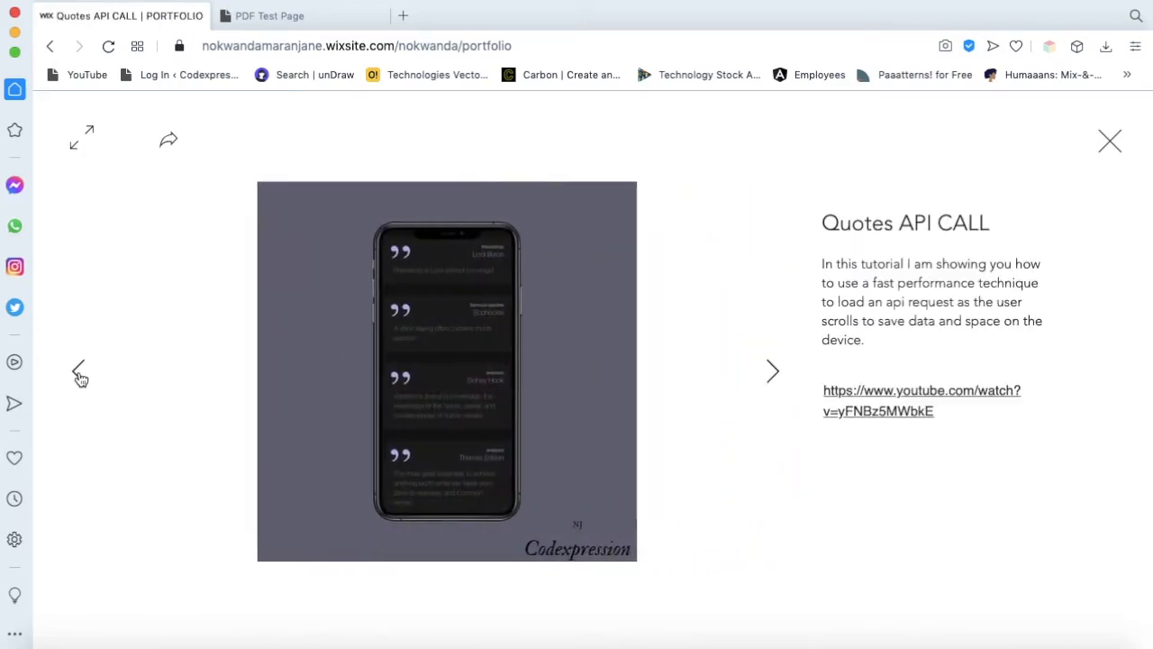
left_click(79, 374)
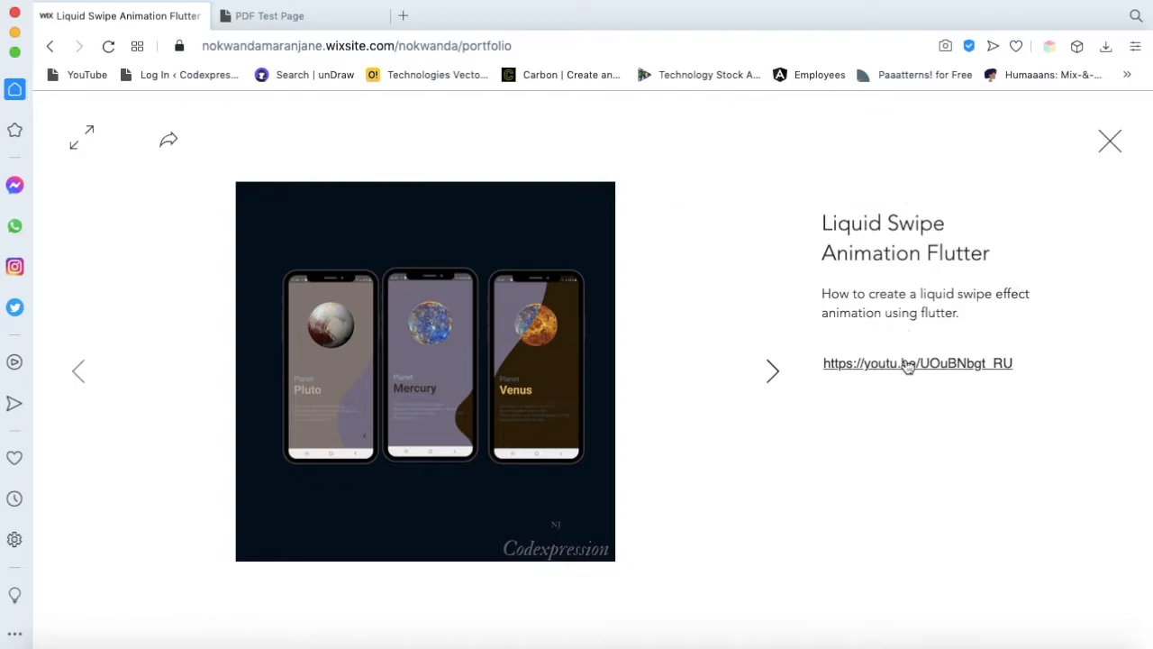
left_click(1111, 144)
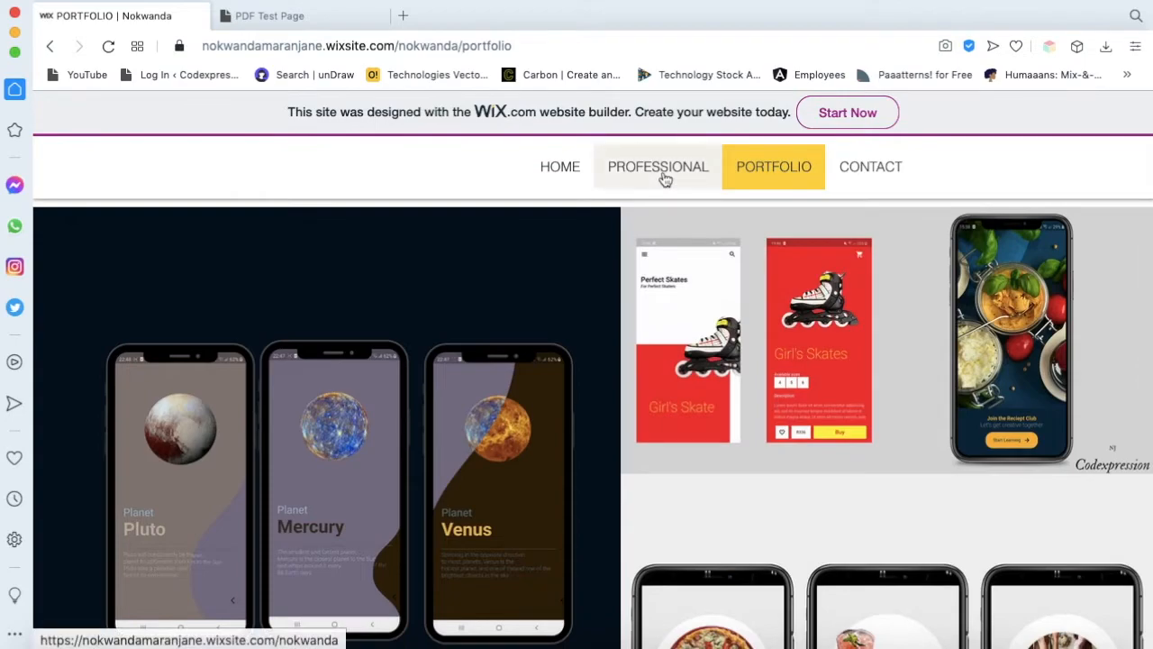
Return to the Professional section and review the skill bars, portfolio preview and Contact Me block
left_click(663, 179)
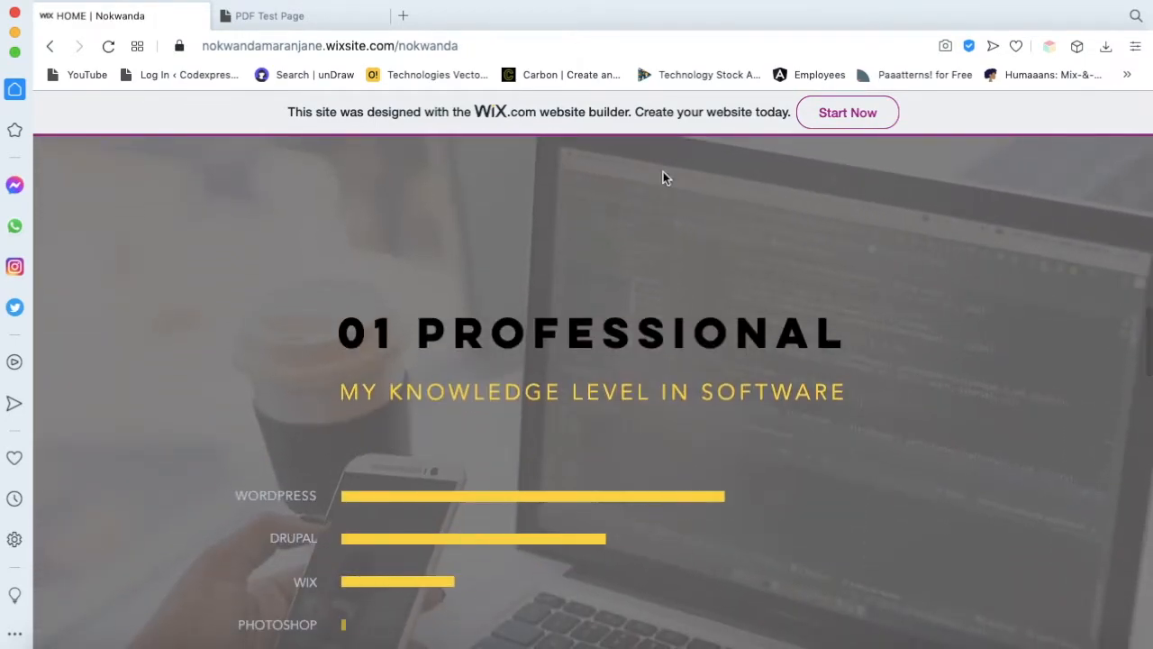
scroll(648, 356, "down", 2)
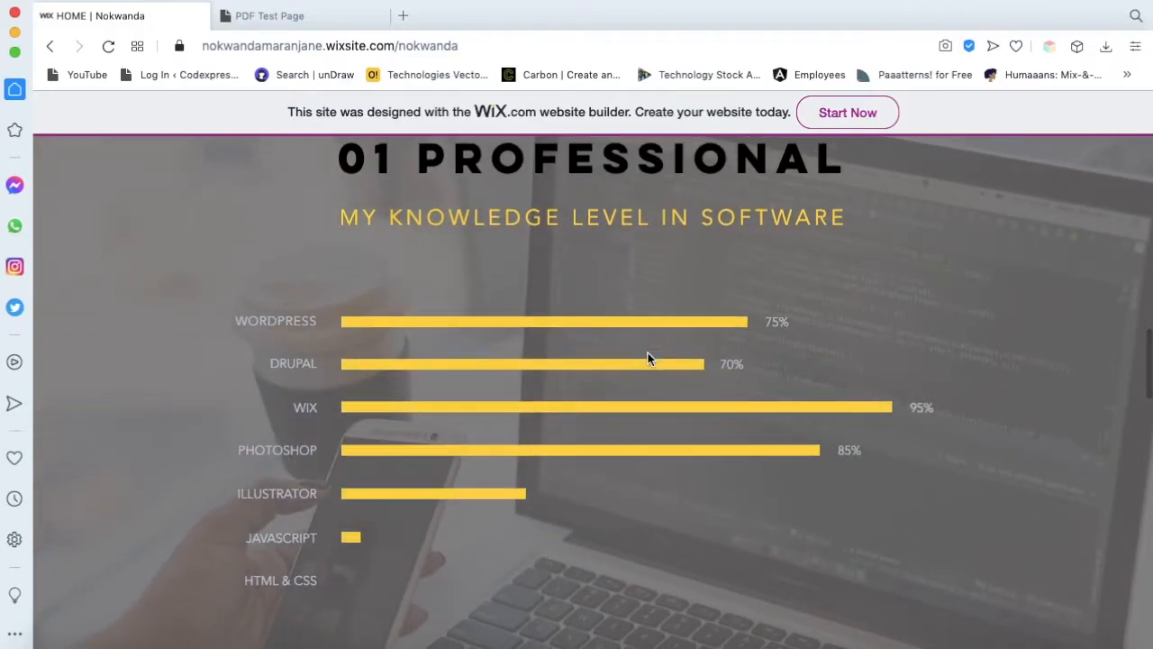
scroll(648, 357, "down", 2)
scroll(648, 359, "down", 10)
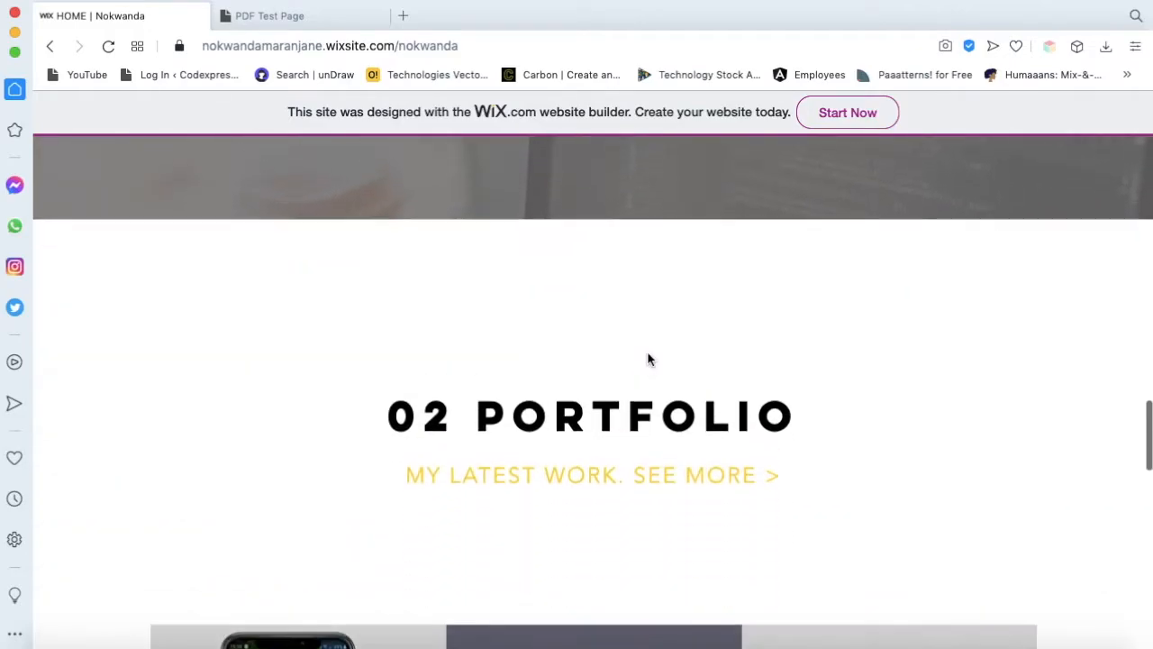
scroll(648, 356, "down", 5)
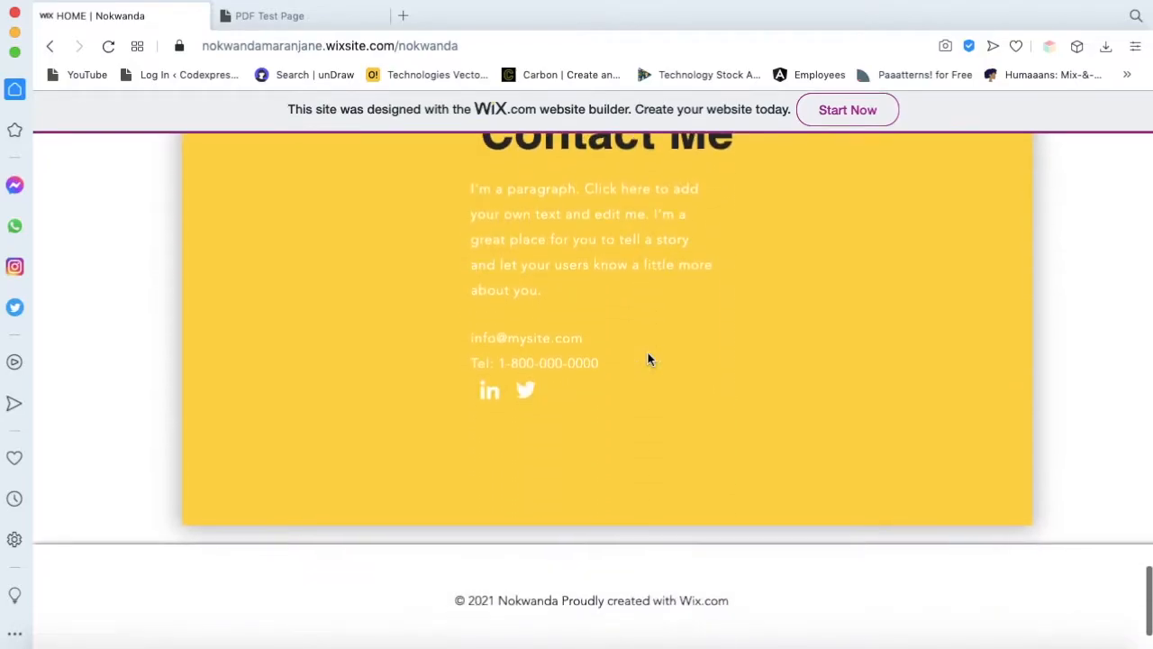
Check the Twitter link in the Contact Me block and return to the portfolio home page
left_click(526, 396)
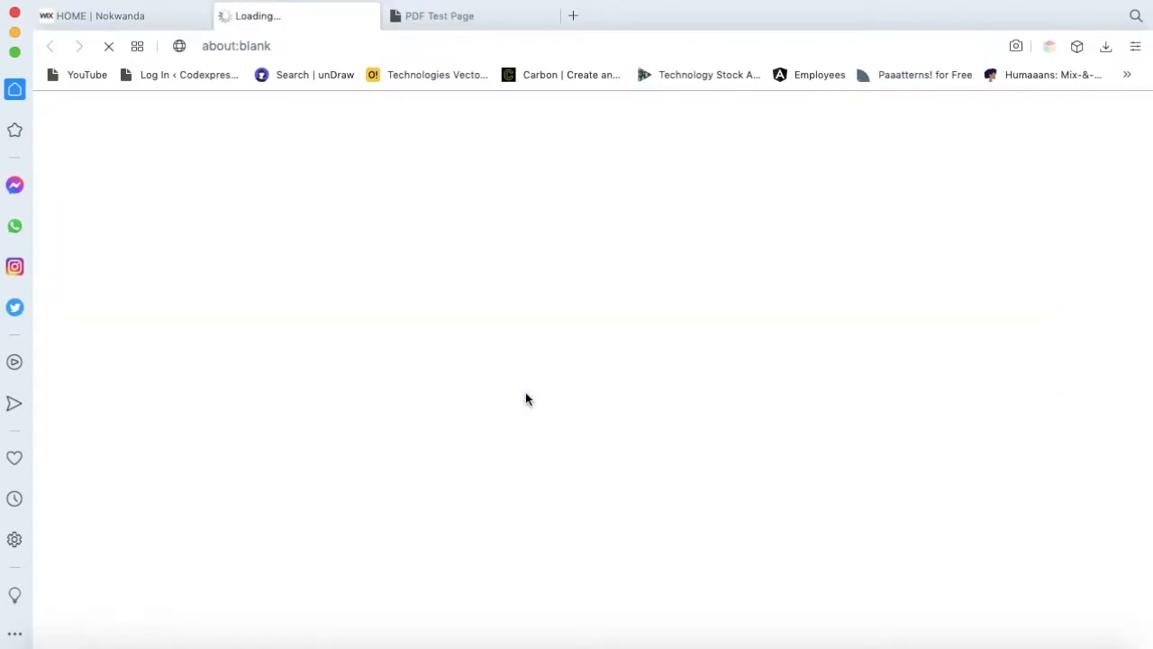
left_click(168, 18)
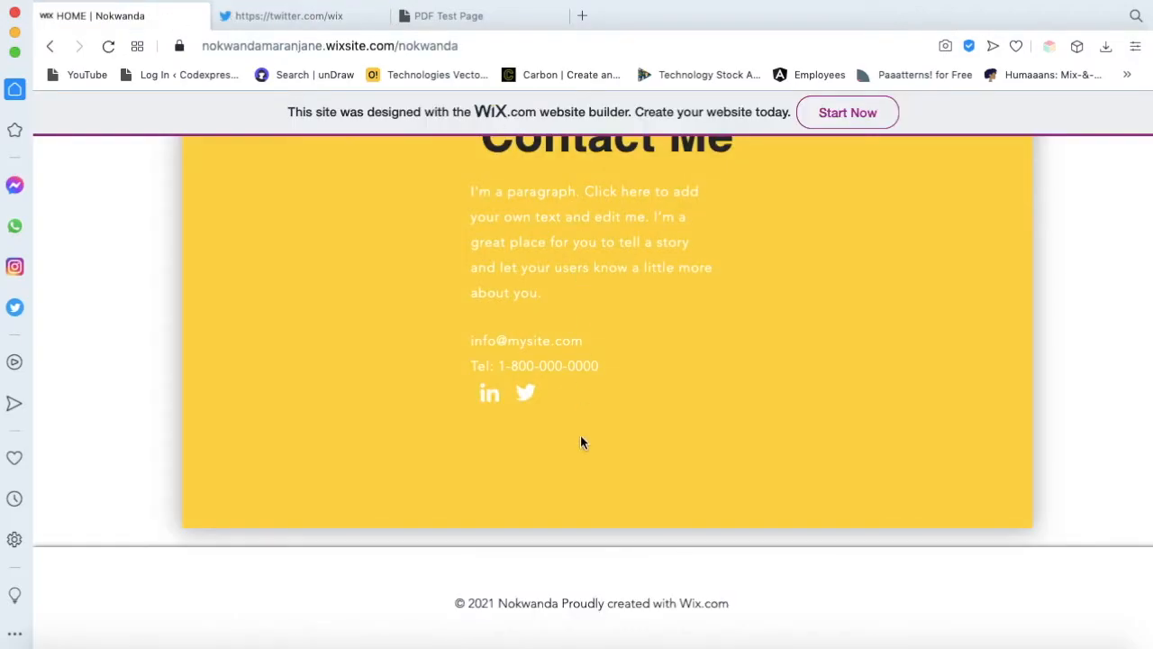
scroll(576, 438, "up", 5)
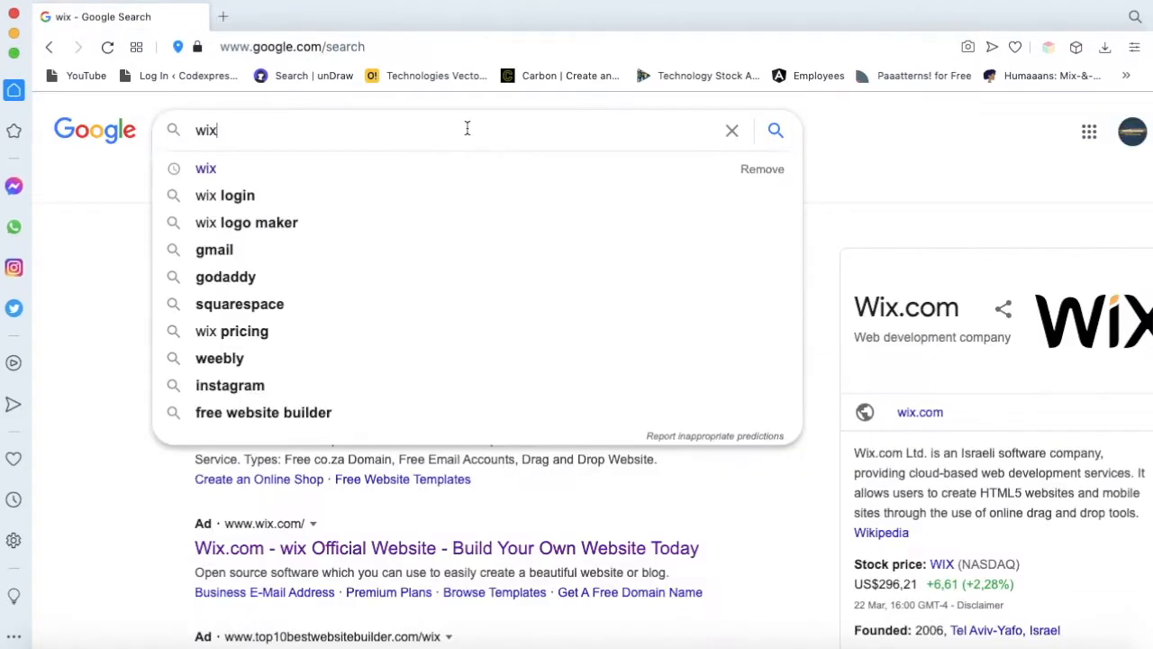
Search Google for wix and open the official Wix.com free website builder result
left_click(786, 141)
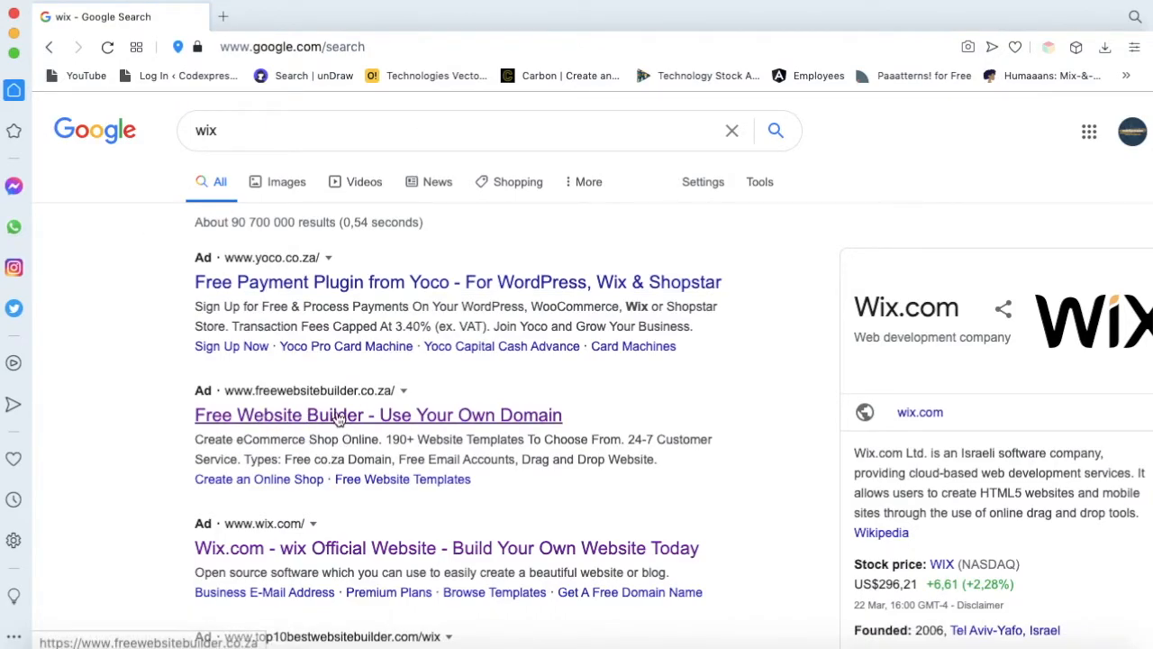
scroll(338, 419, "down", 5)
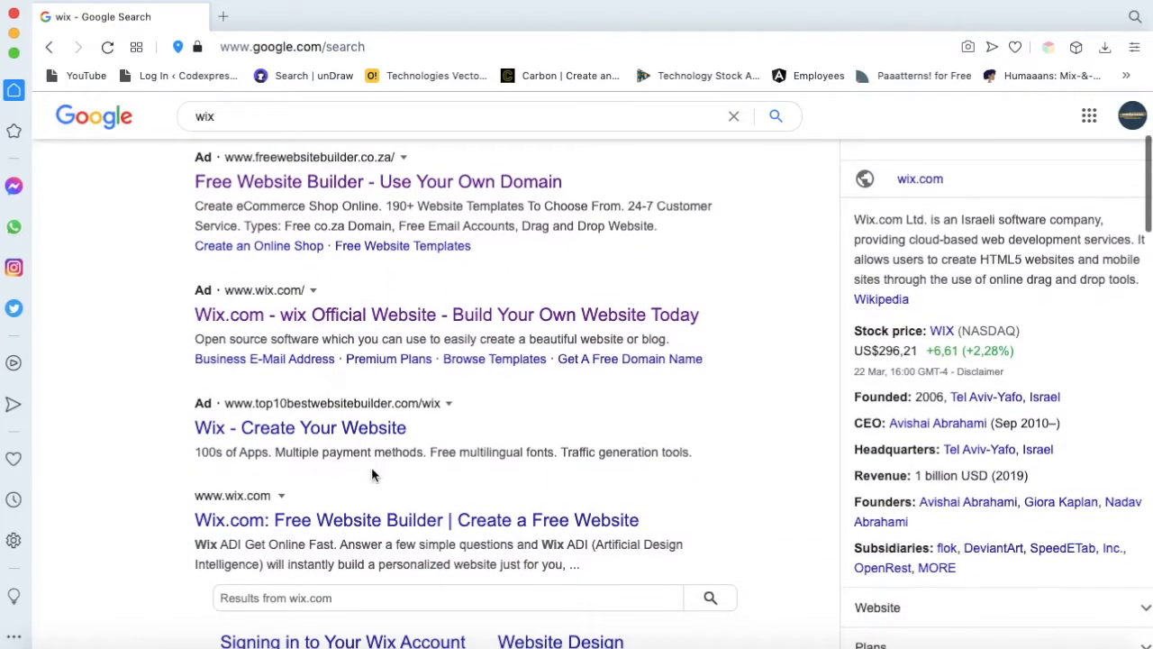
left_click(311, 521)
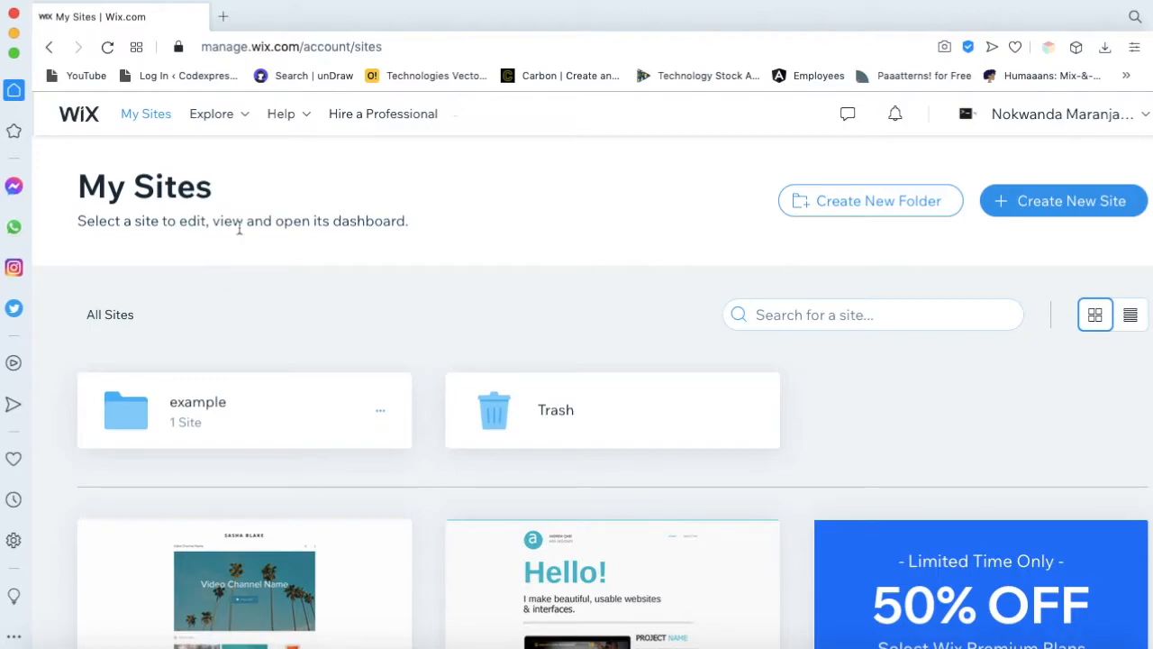
Create a new Wix site and set its website type to Portfolio & CV
left_click(1064, 201)
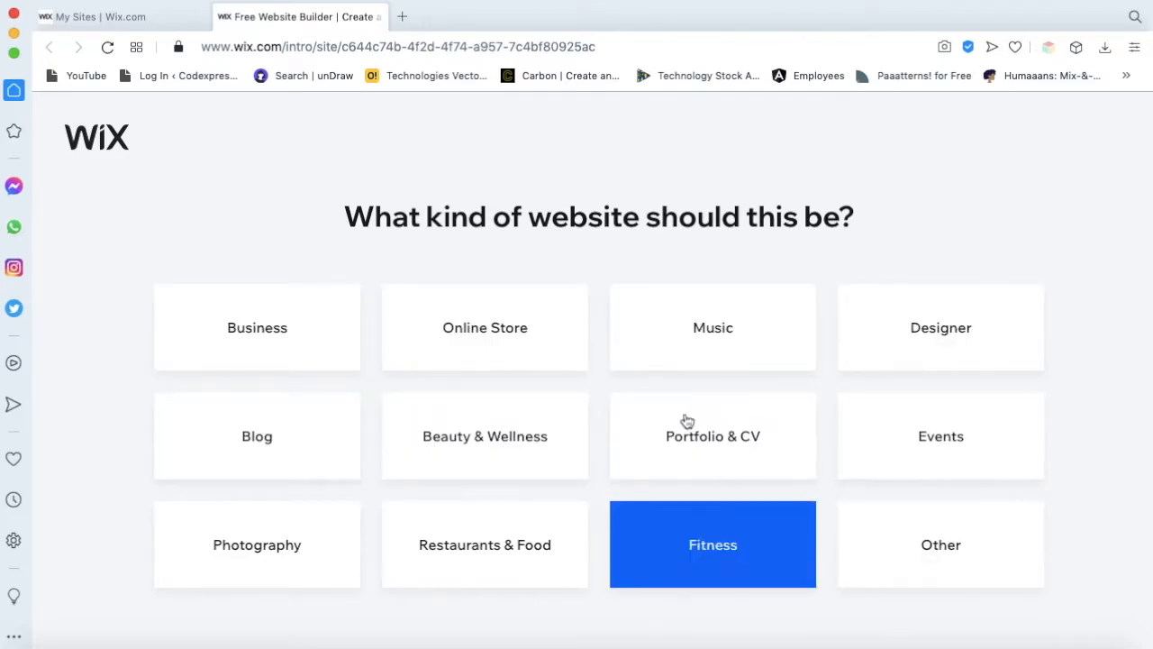
left_click(726, 449)
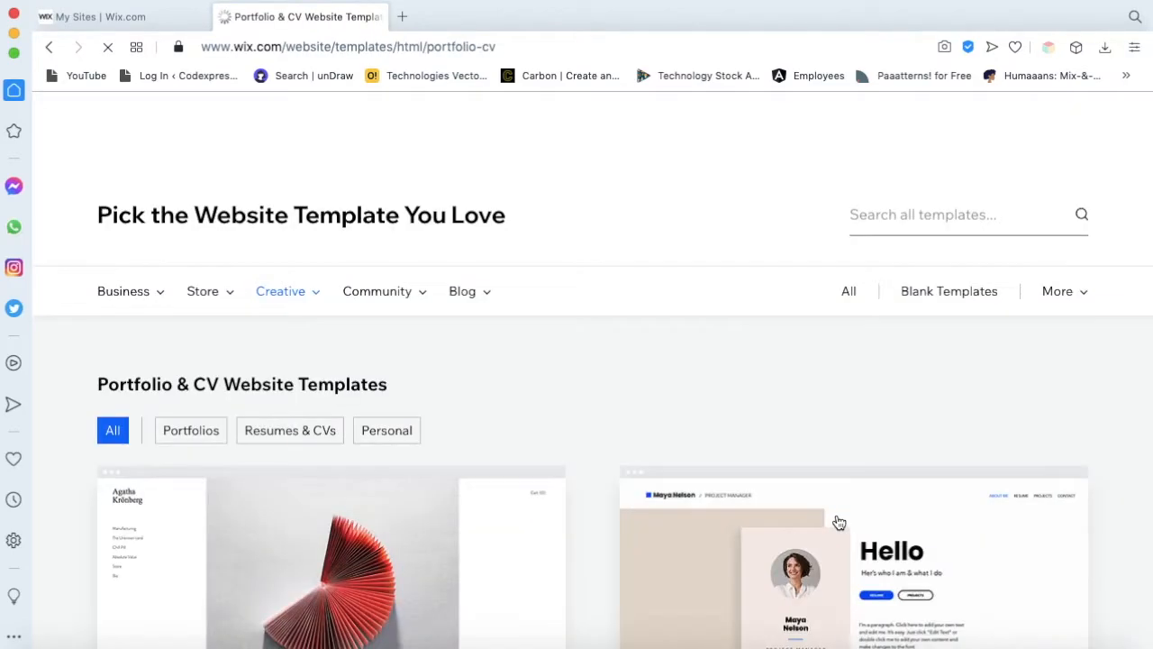
Browse the first page of Portfolio & CV website templates for a suitable design
scroll(691, 297, "down", 5)
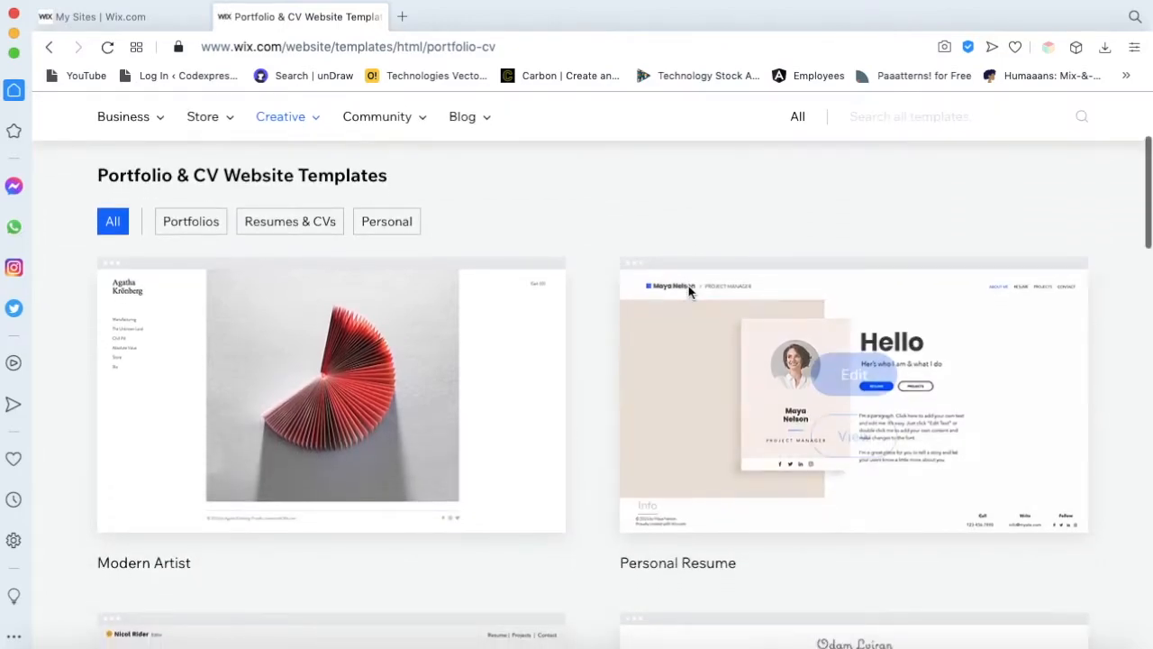
scroll(570, 488, "down", 5)
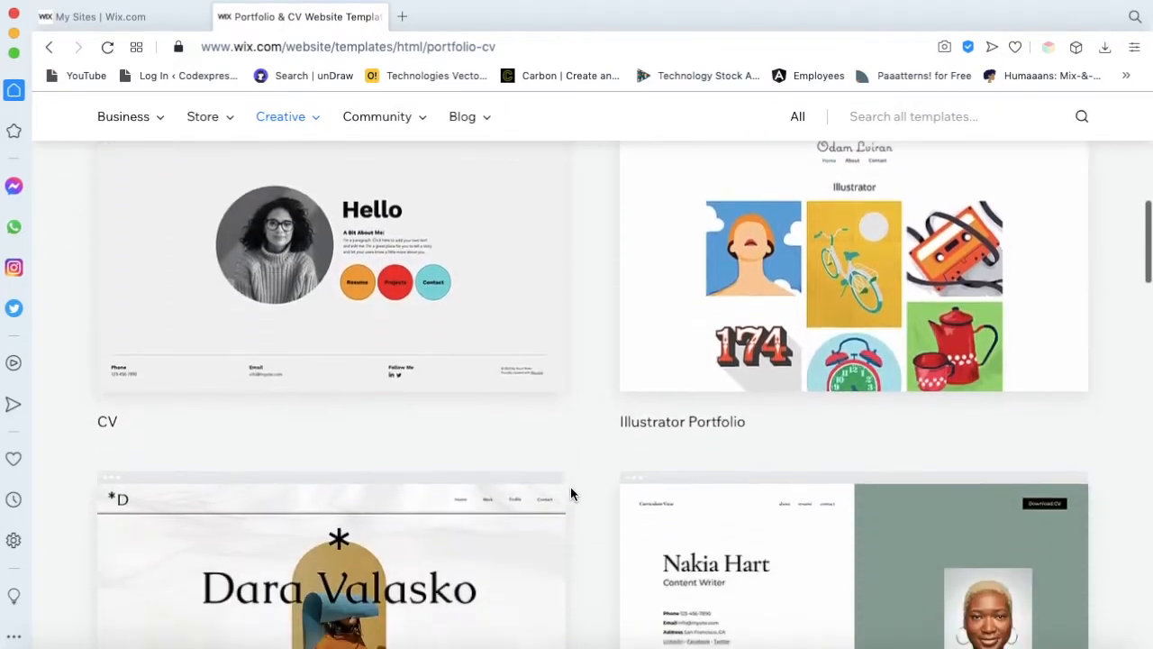
scroll(570, 485, "down", 2)
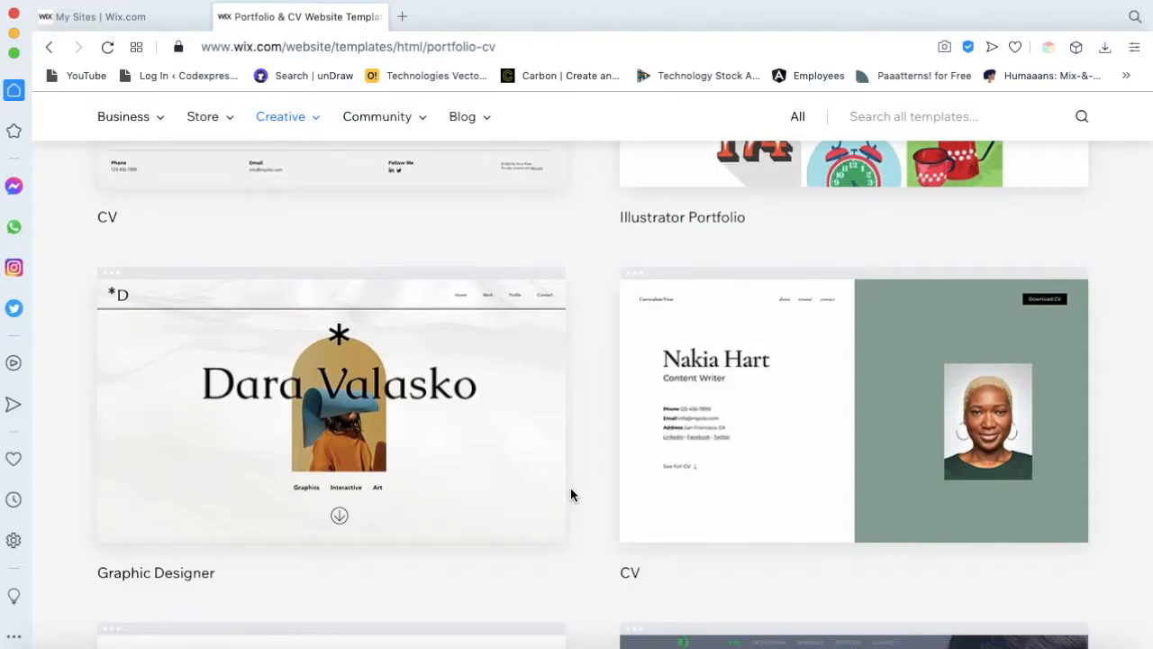
scroll(570, 486, "down", 3)
scroll(579, 468, "down", 5)
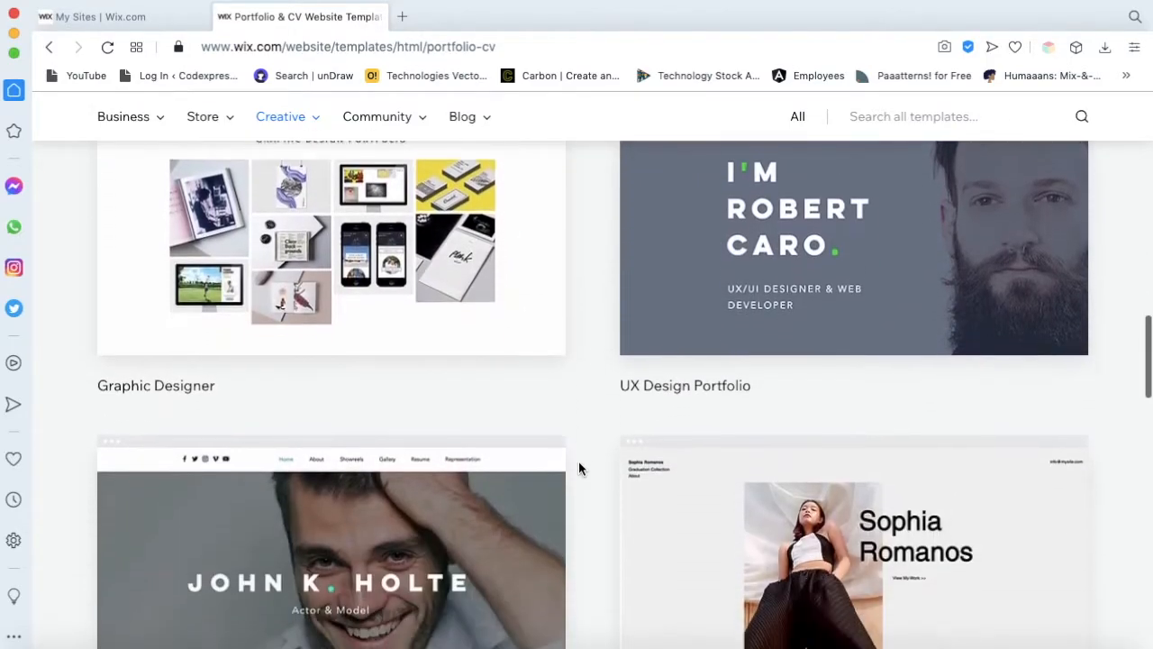
scroll(578, 468, "down", 2)
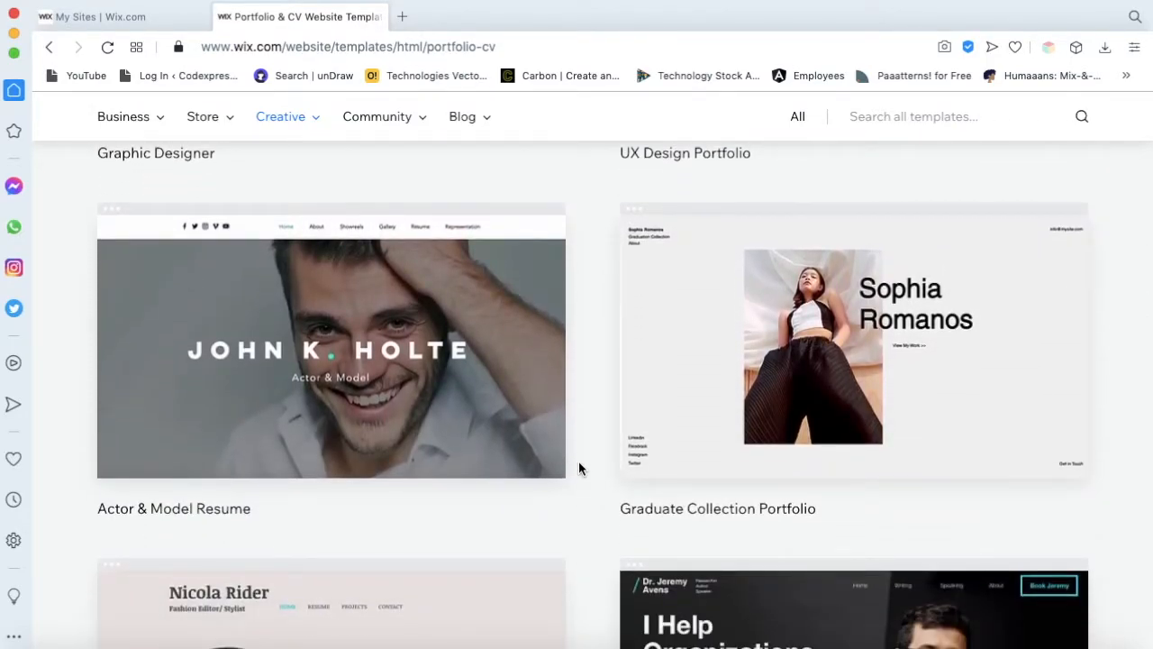
scroll(578, 468, "down", 6)
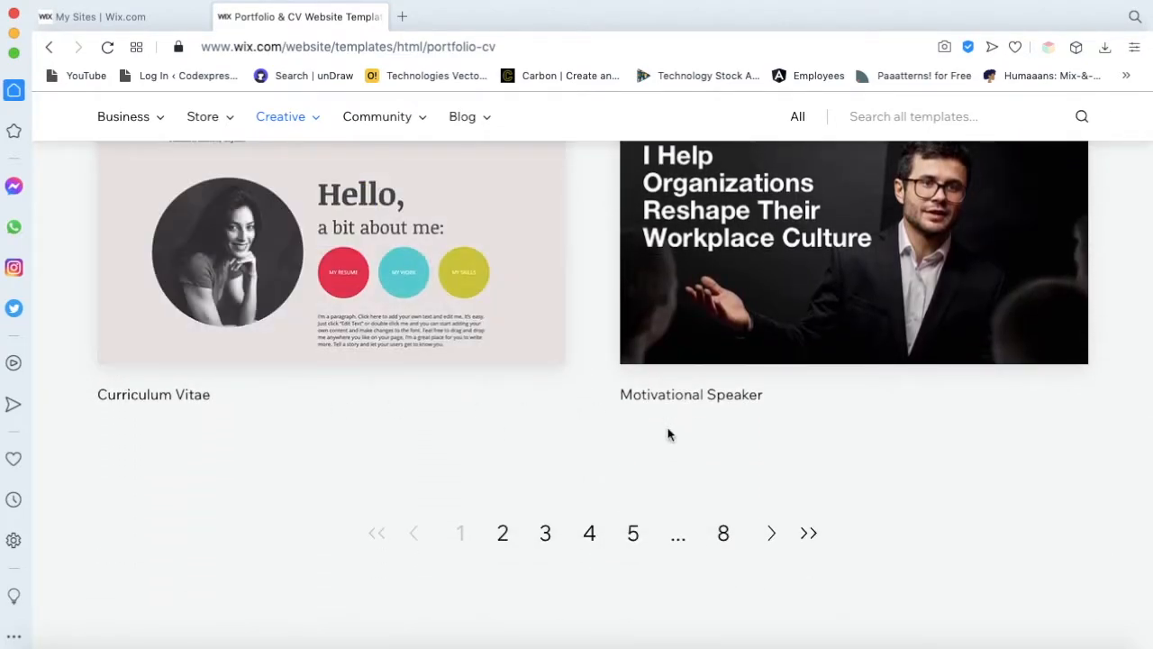
scroll(498, 465, "up", 4)
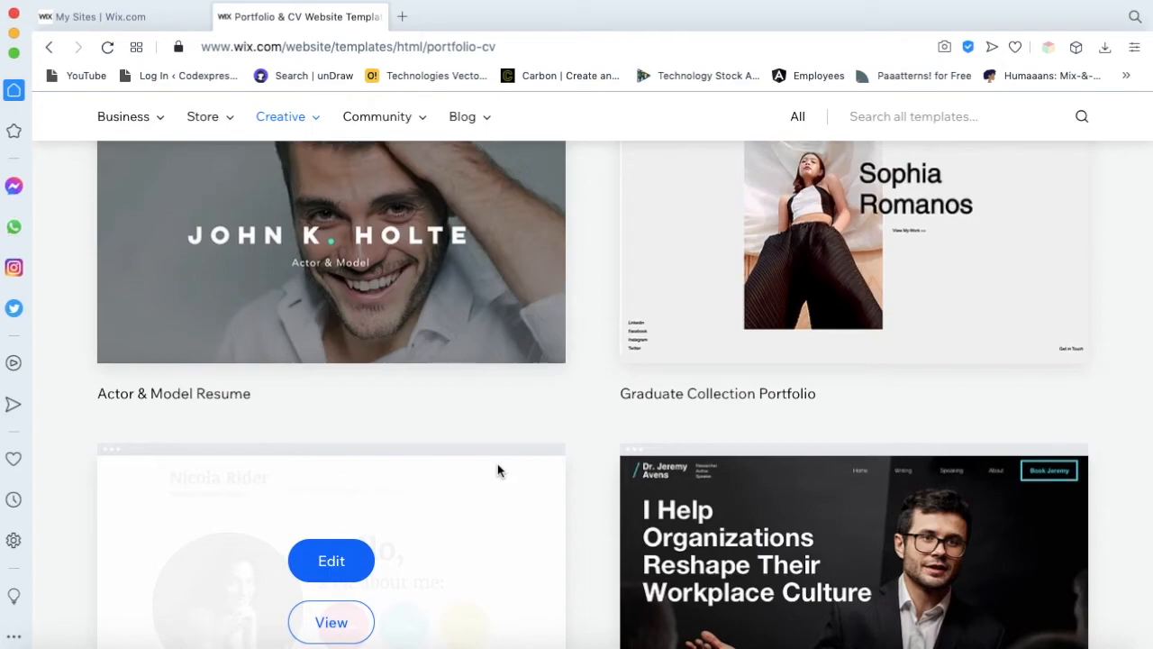
scroll(499, 470, "down", 4)
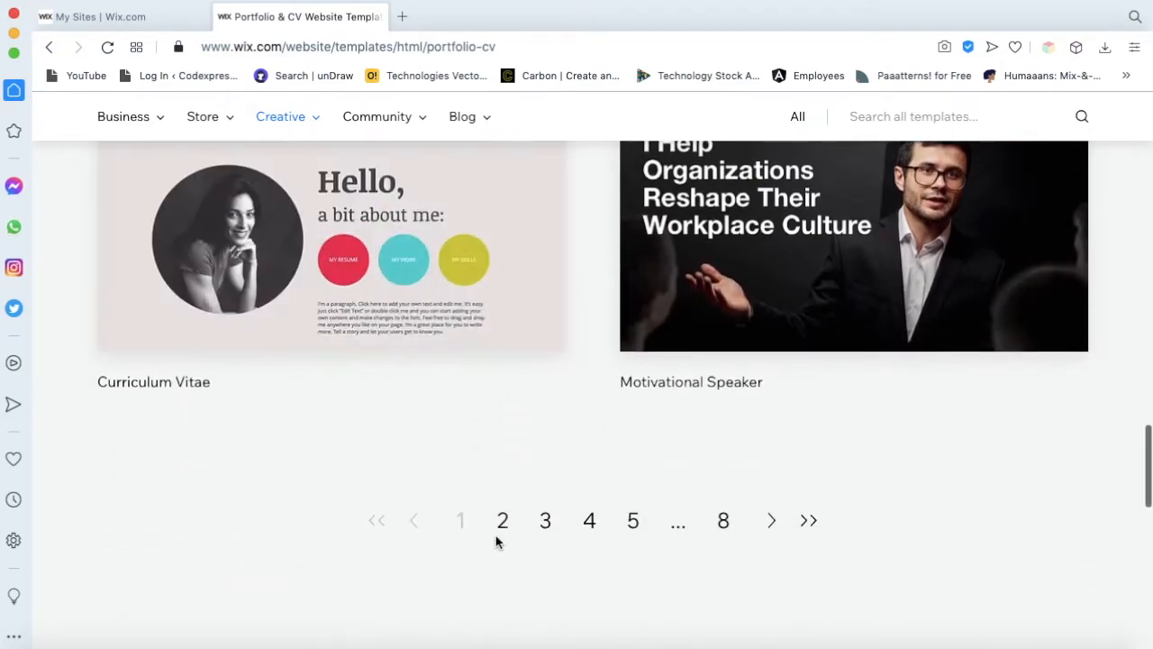
Open page 2 of the Portfolio & CV templates and look through its designs
left_click(501, 527)
scroll(501, 534, "down", 2)
scroll(577, 478, "down", 2)
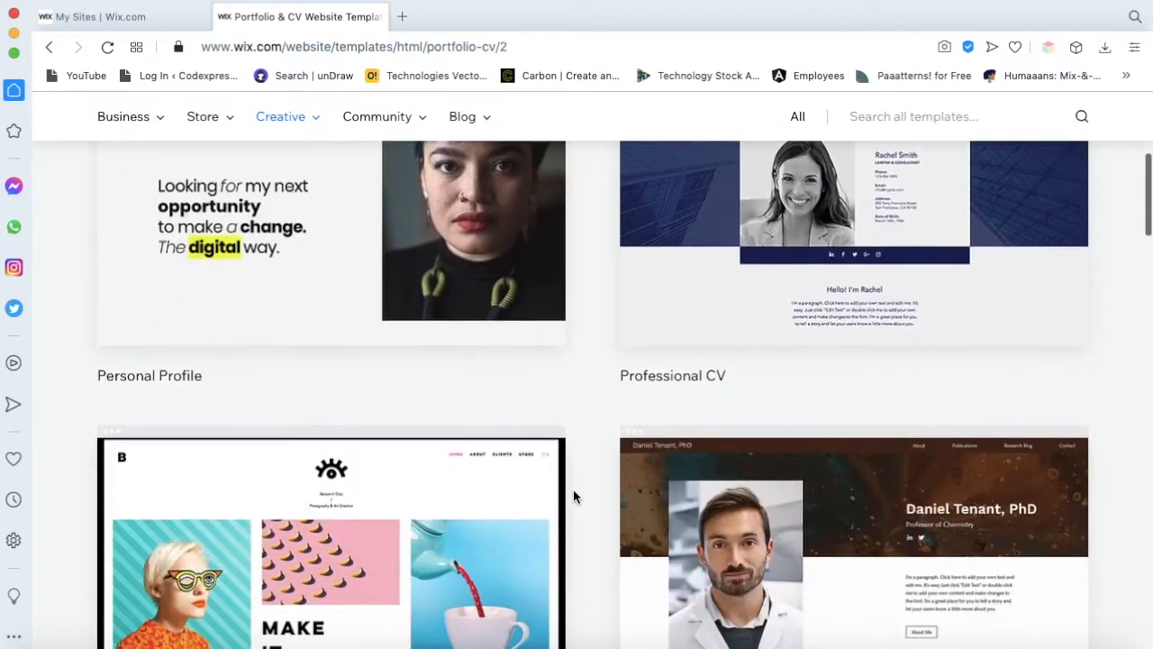
scroll(574, 490, "up", 1)
scroll(700, 448, "down", 9)
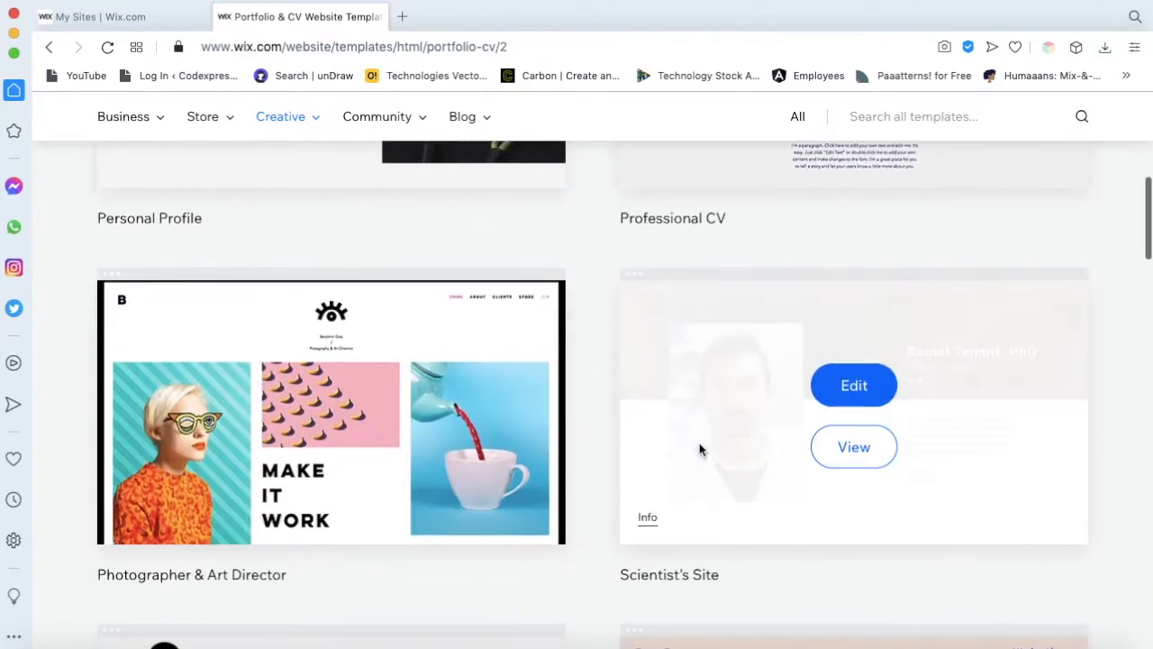
scroll(700, 448, "down", 12)
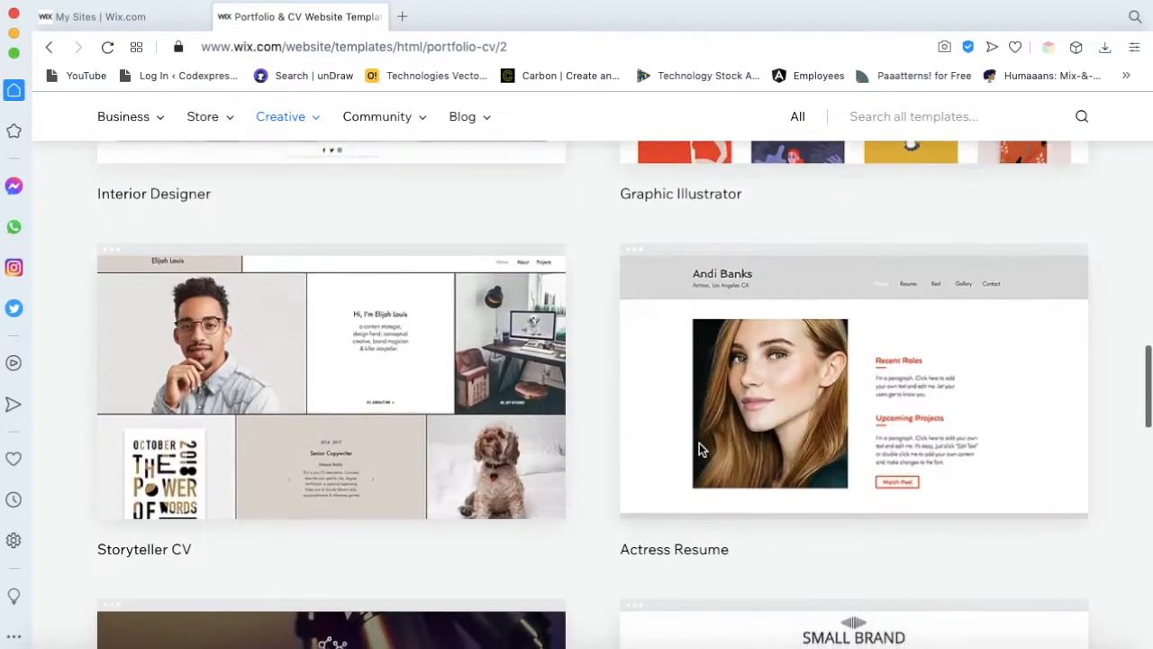
scroll(701, 448, "down", 3)
scroll(700, 448, "up", 20)
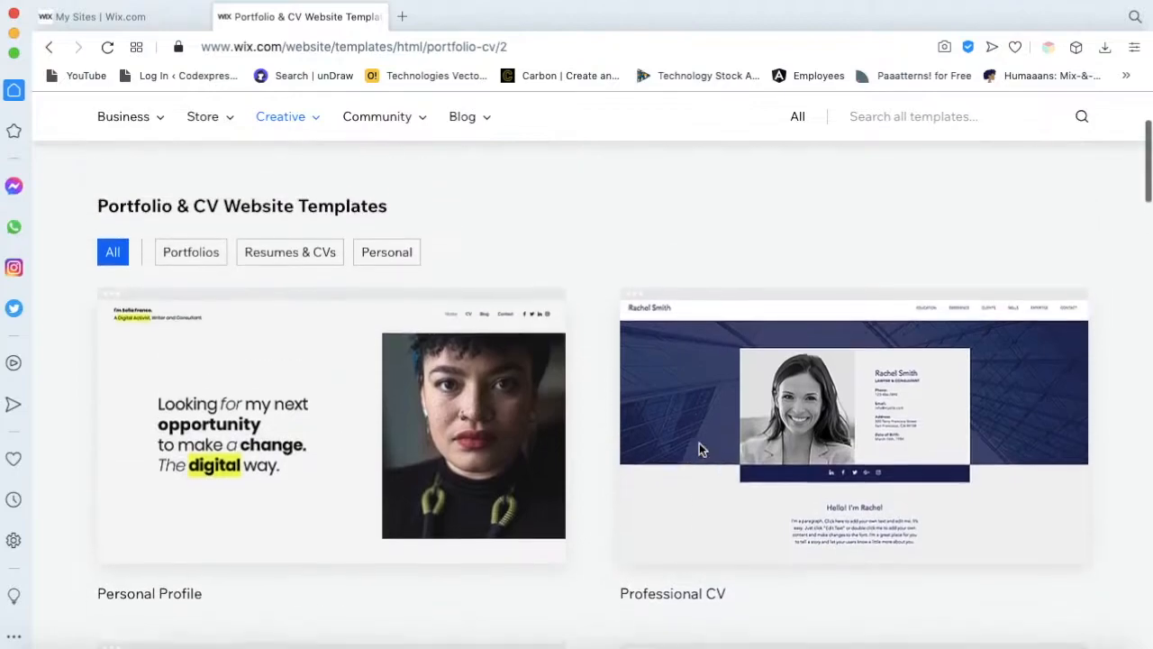
Preview the Professional CV template down to its Clients and Skills sections, and close the preview
left_click(849, 487)
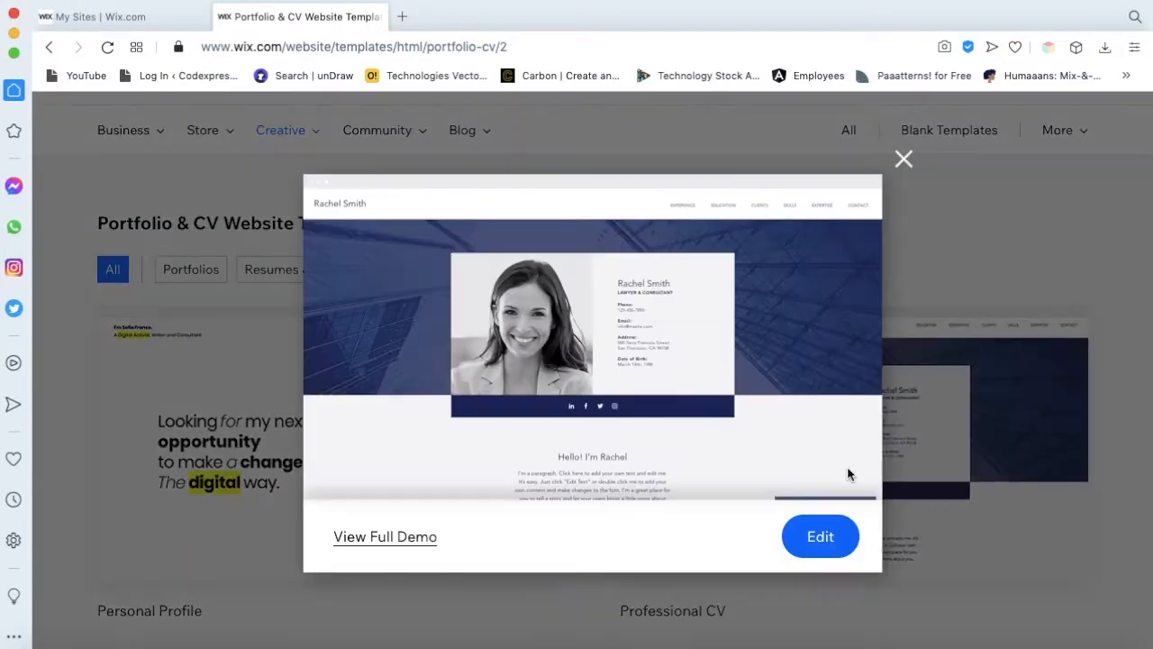
scroll(634, 437, "down", 8)
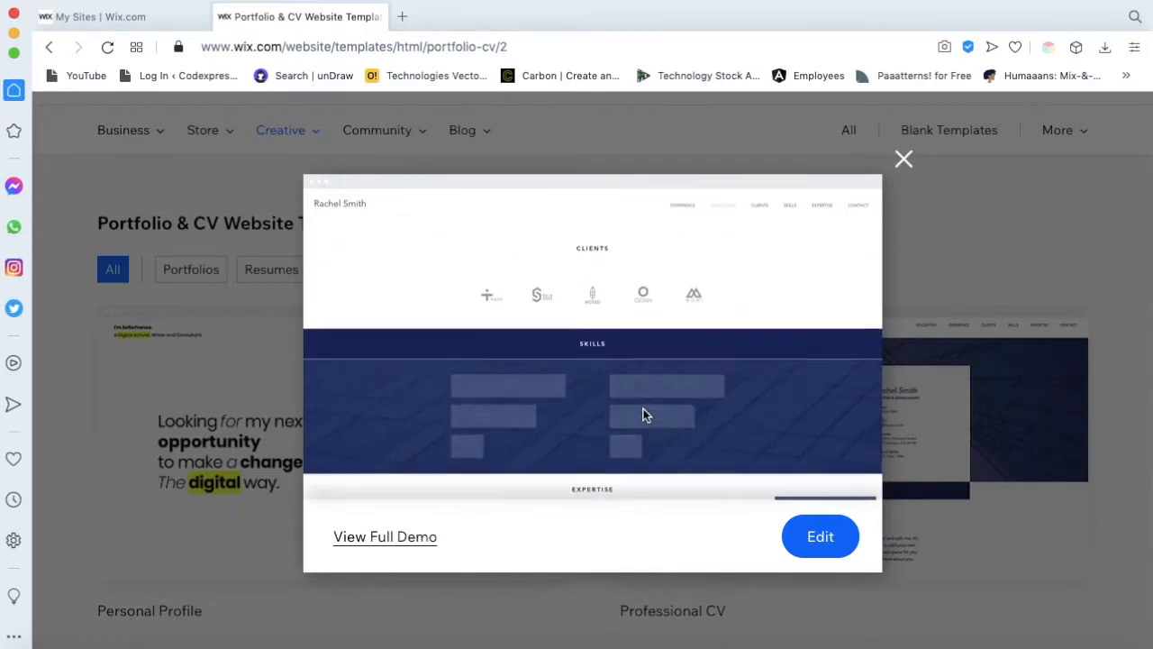
left_click(904, 159)
Go on to page 3 of the Portfolio & CV templates and look through its designs
scroll(791, 336, "down", 4)
scroll(790, 336, "down", 15)
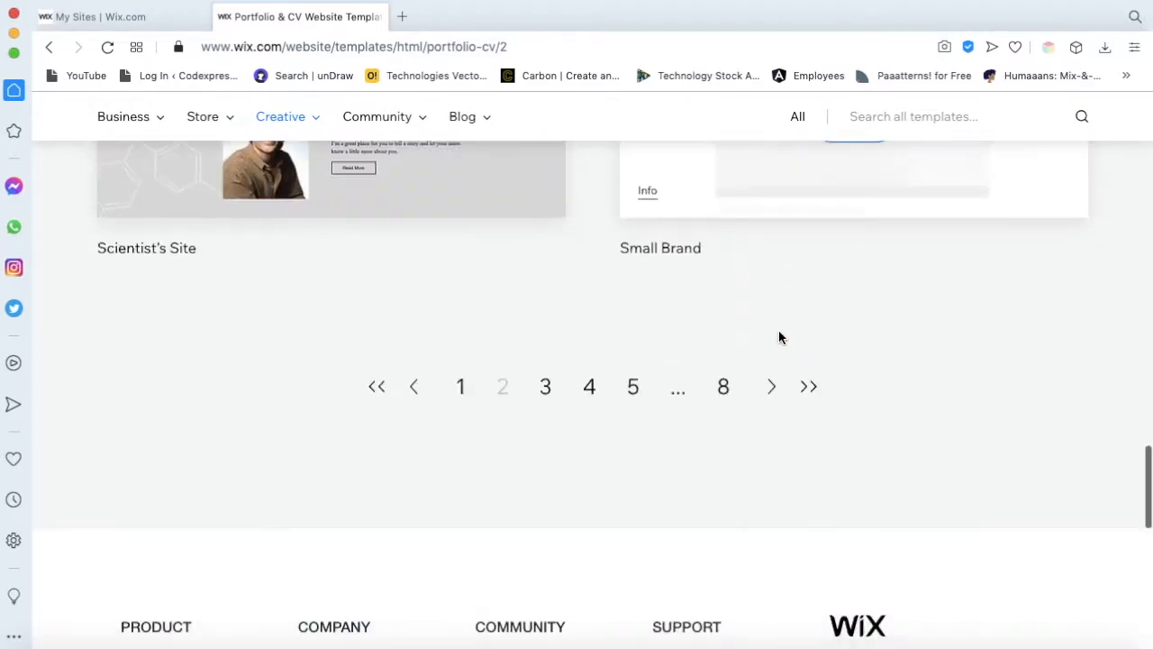
left_click(545, 389)
scroll(544, 392, "down", 10)
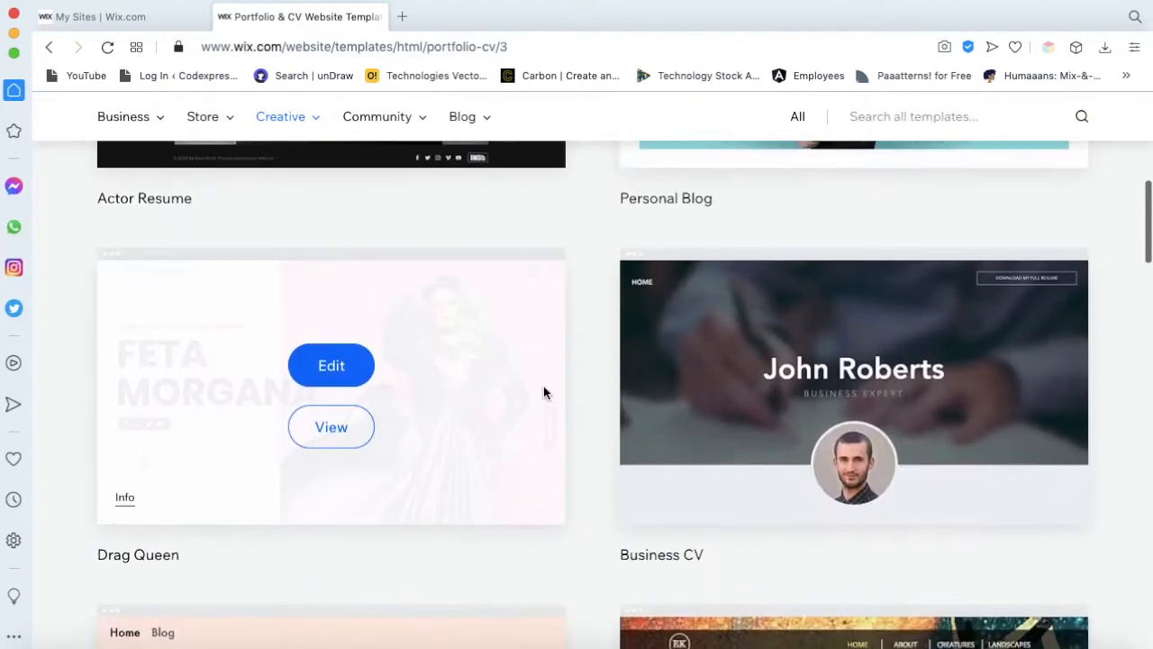
scroll(544, 392, "down", 10)
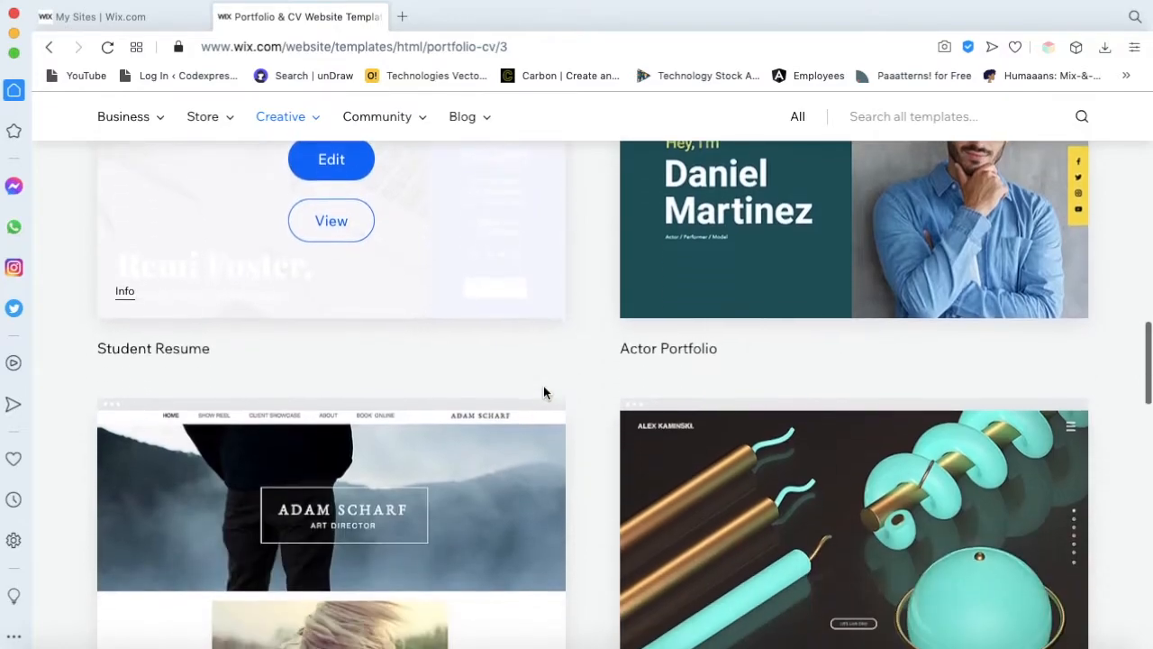
scroll(544, 386, "down", 10)
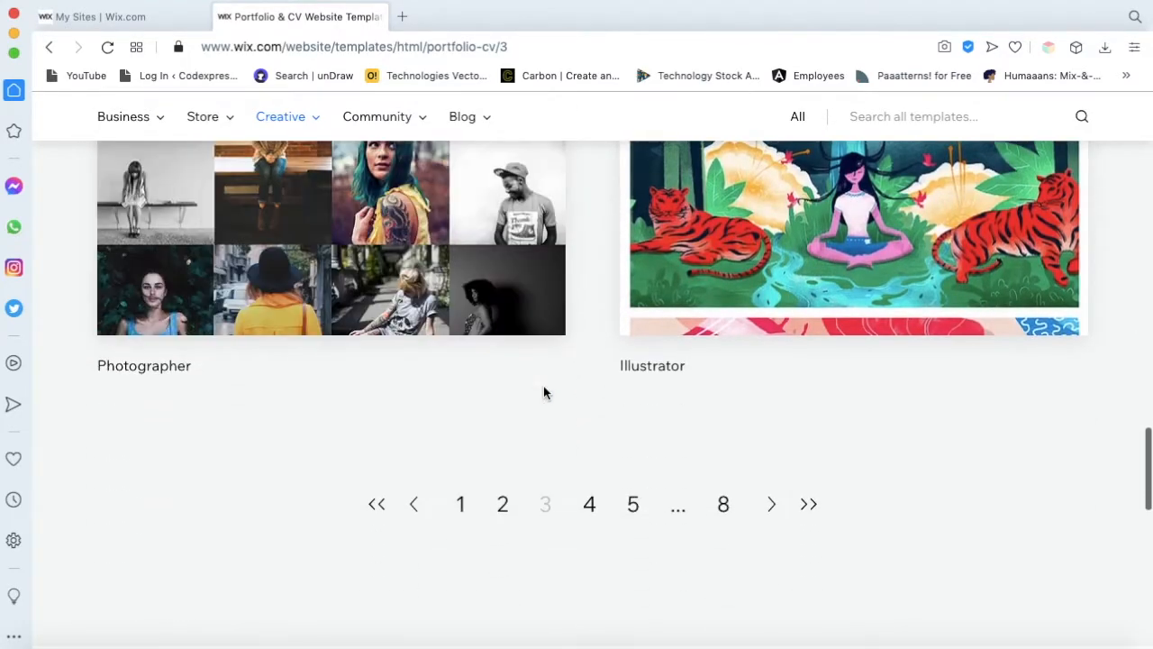
scroll(544, 385, "up", 20)
scroll(544, 393, "down", 1)
Filter the templates to the Portfolios category and look through the matching designs
left_click(891, 221)
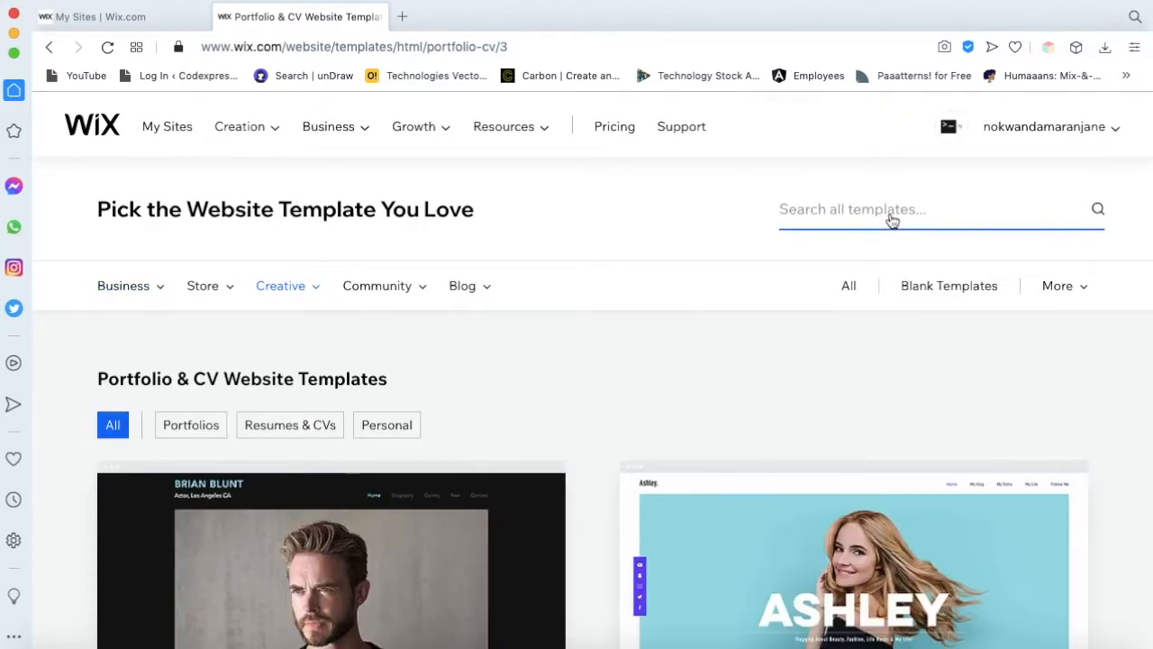
left_click(196, 422)
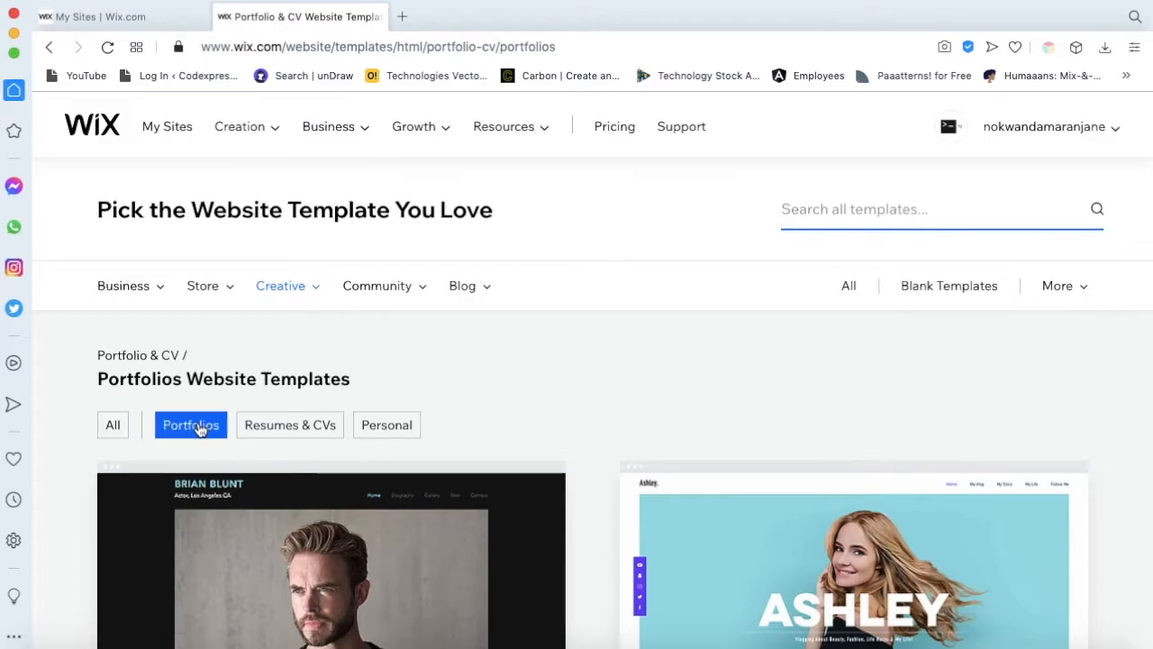
scroll(523, 445, "down", 3)
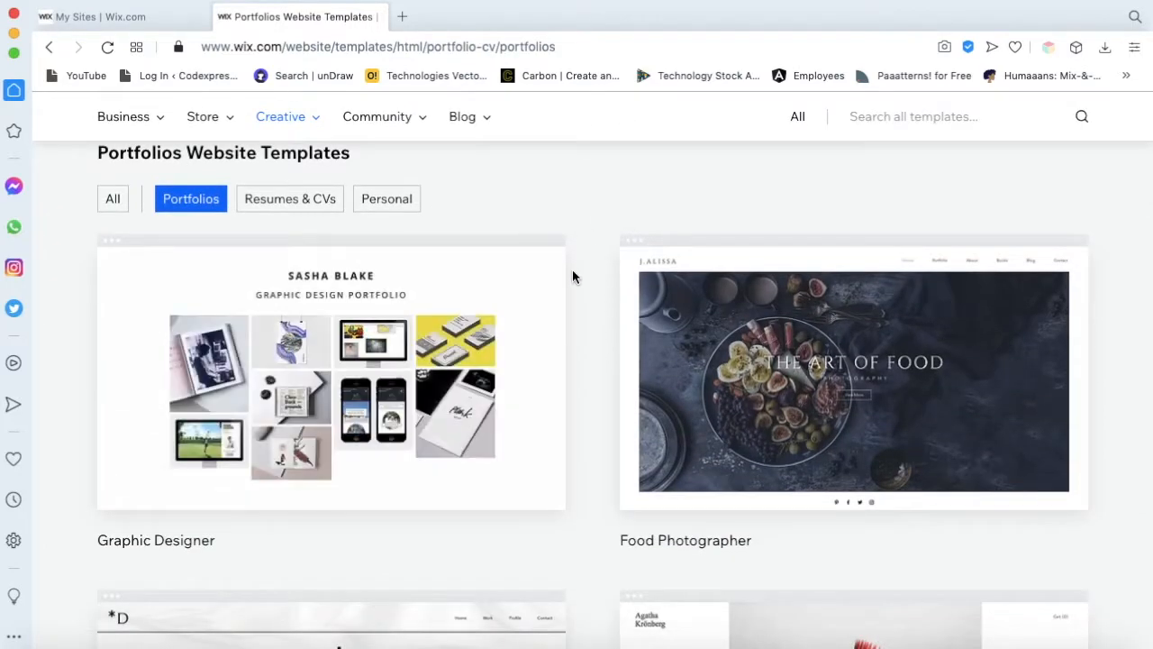
scroll(579, 308, "down", 8)
scroll(581, 297, "down", 12)
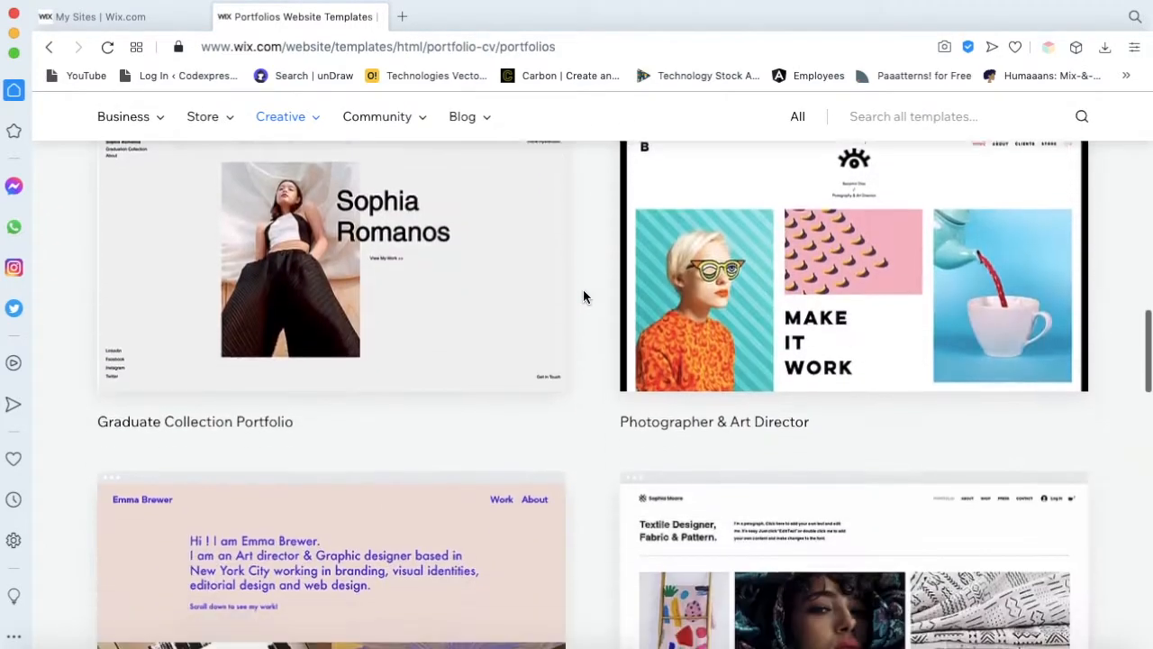
scroll(583, 296, "up", 20)
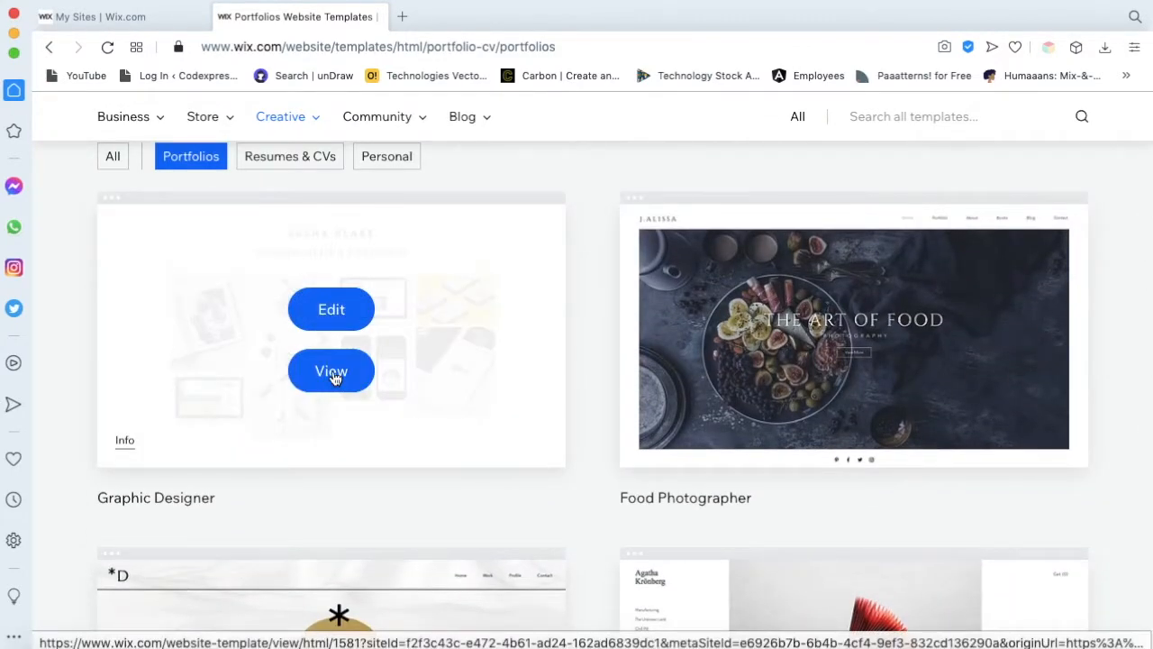
Open the full demo of the Graphic Designer template and examine its portfolio page down to the footer
left_click(331, 375)
left_click(347, 536)
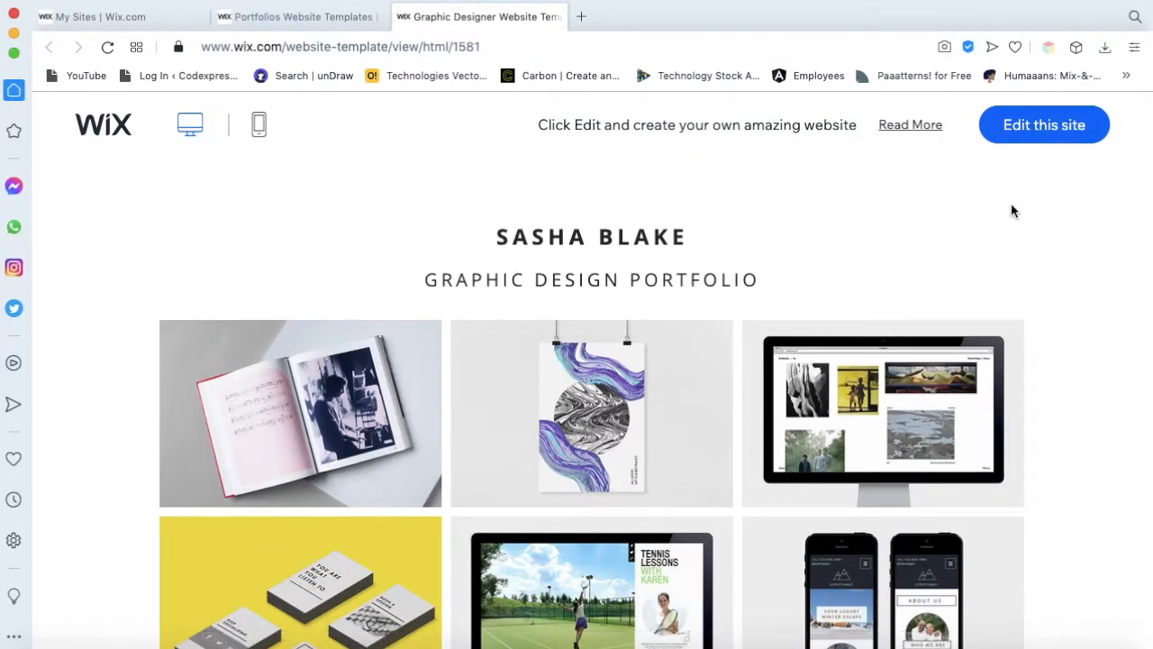
scroll(1011, 211, "down", 10)
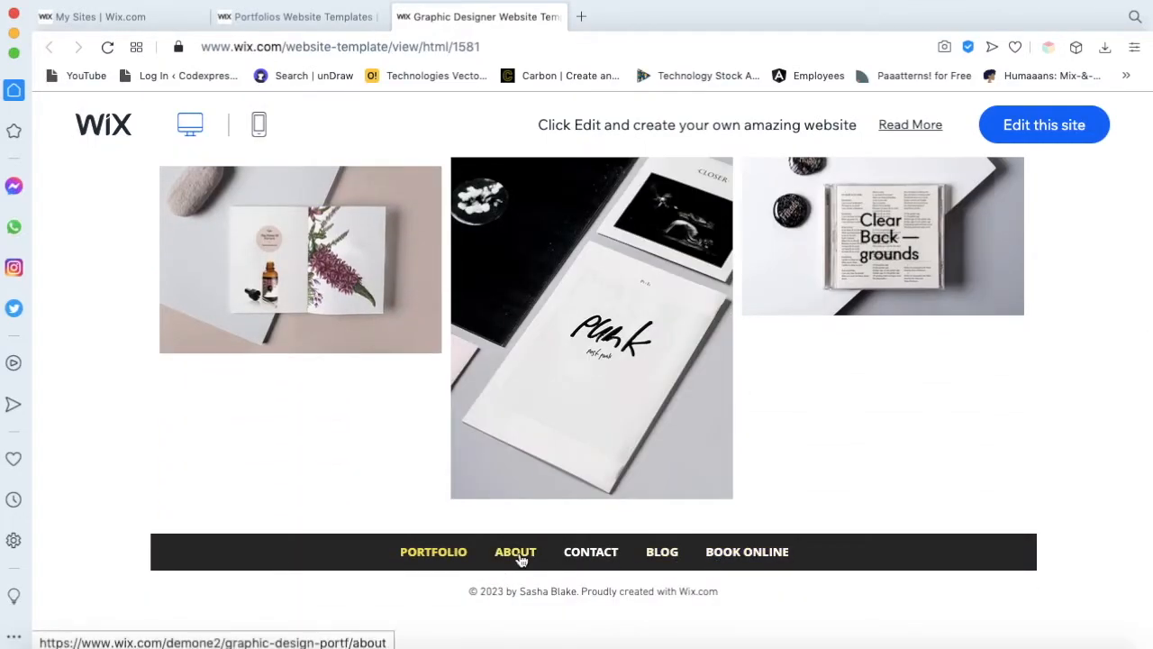
Examine the About and Blog pages of the Graphic Designer demo
left_click(520, 559)
scroll(566, 586, "down", 5)
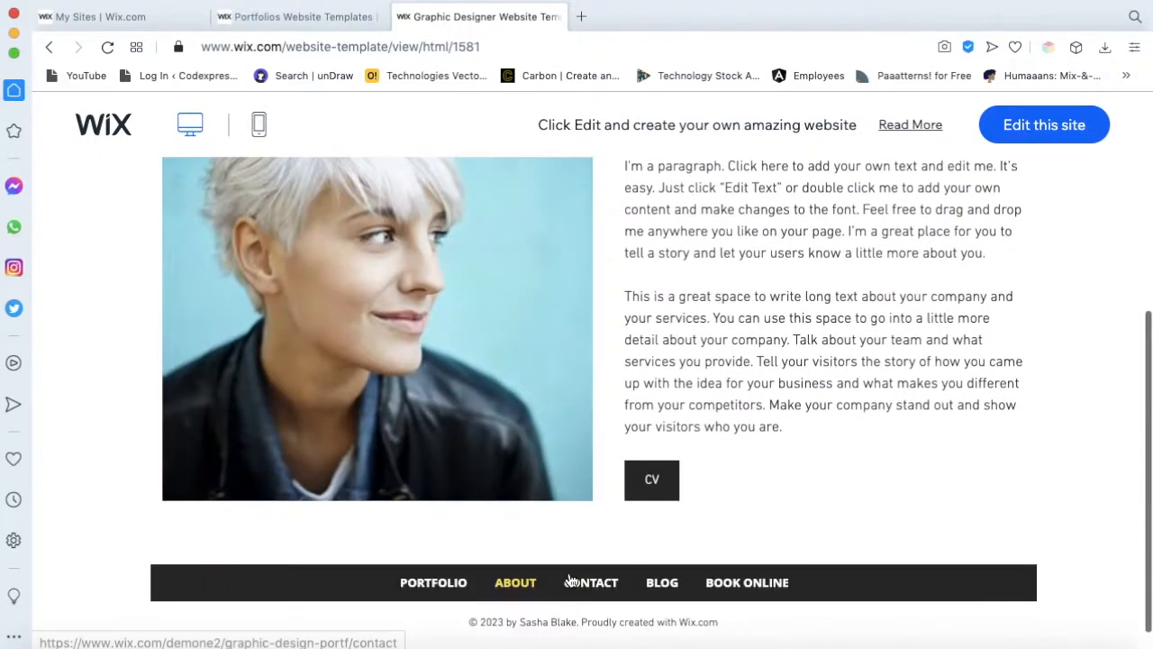
left_click(446, 594)
scroll(455, 577, "down", 10)
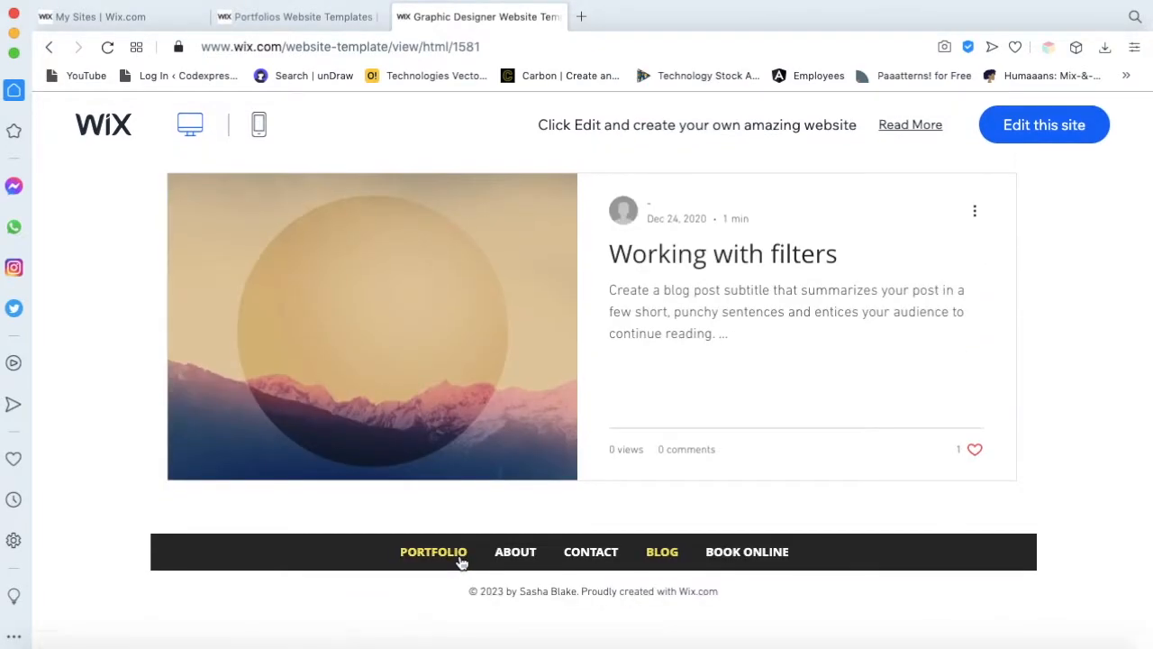
Return to the demo's Portfolio page, review the Ski Resort Website project and go back to the gallery
left_click(461, 562)
scroll(826, 323, "down", 3)
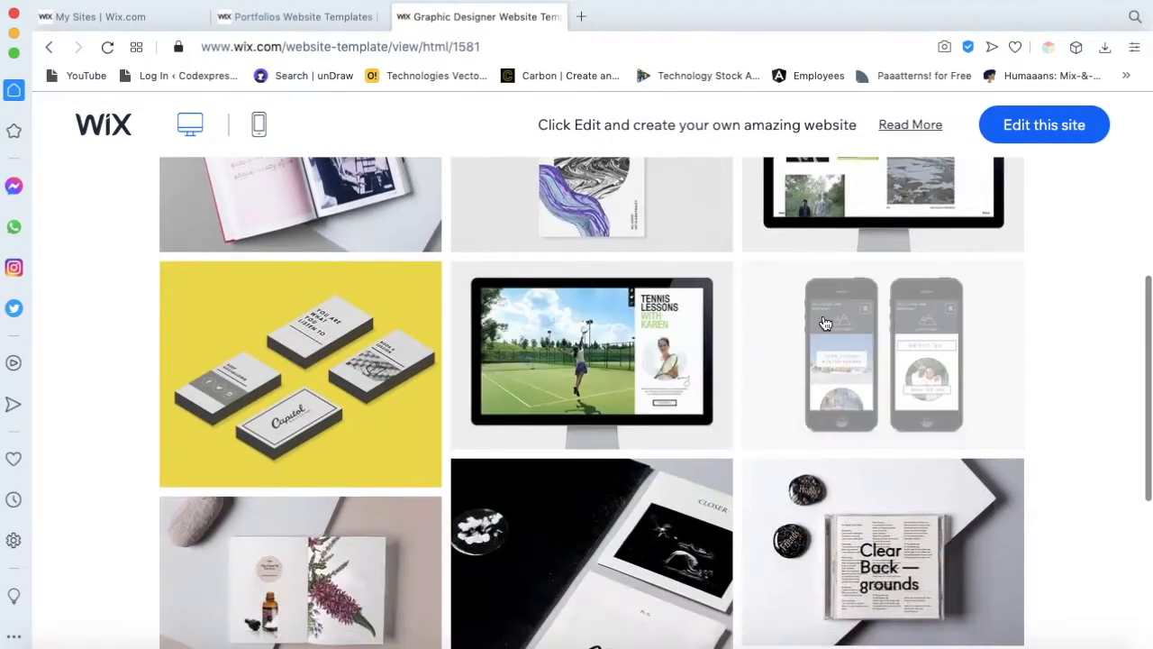
left_click(817, 379)
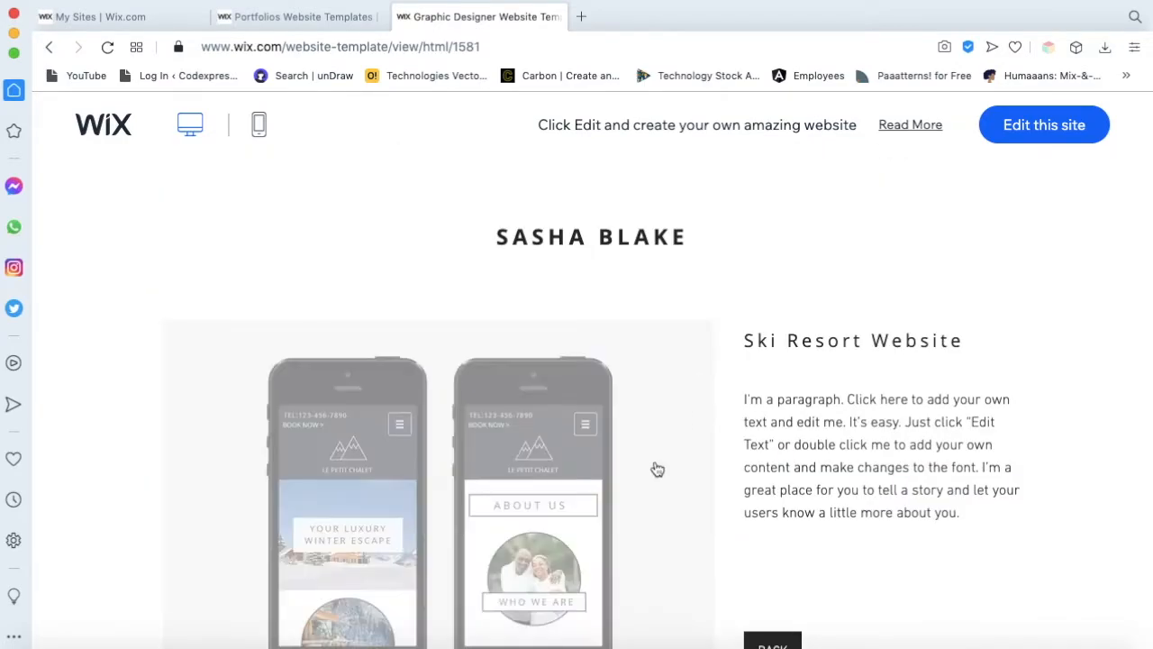
scroll(654, 471, "down", 10)
scroll(657, 469, "up", 10)
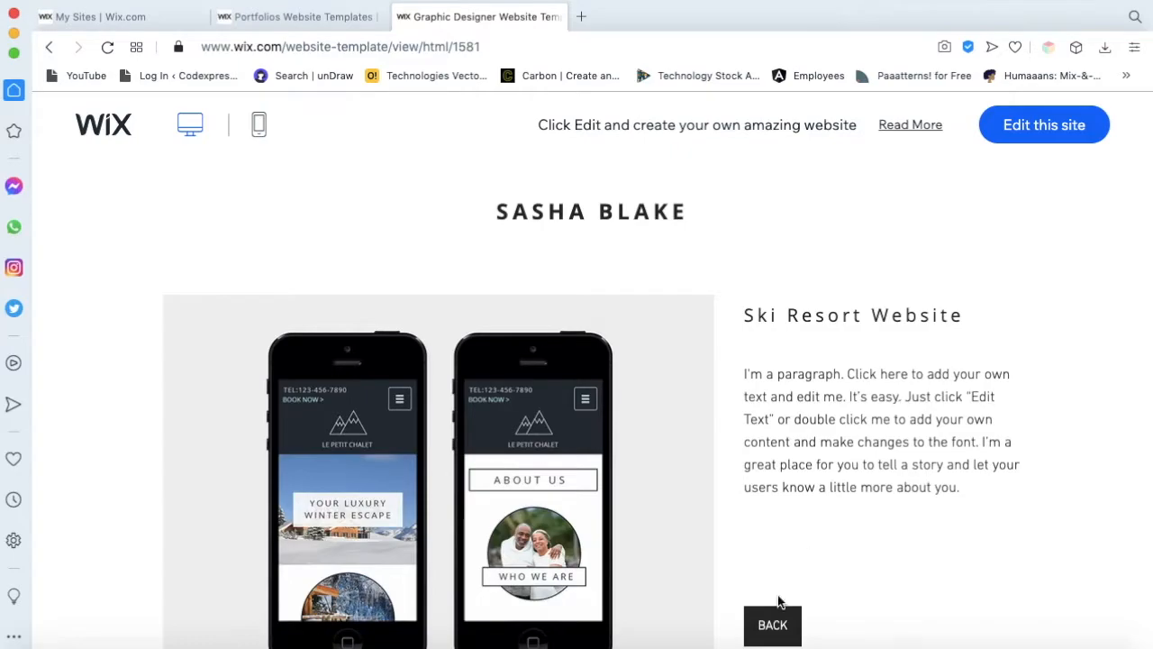
left_click(773, 624)
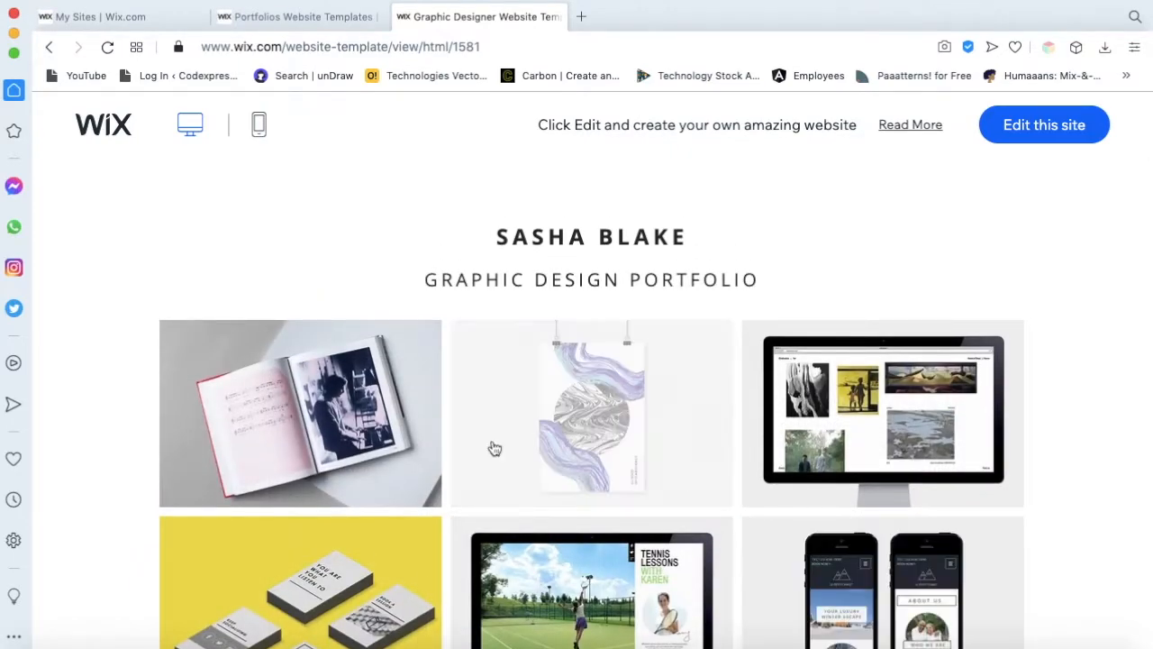
Review the Abstract Art project page from the portfolio gallery and return to the gallery's footer links
scroll(805, 482, "down", 6)
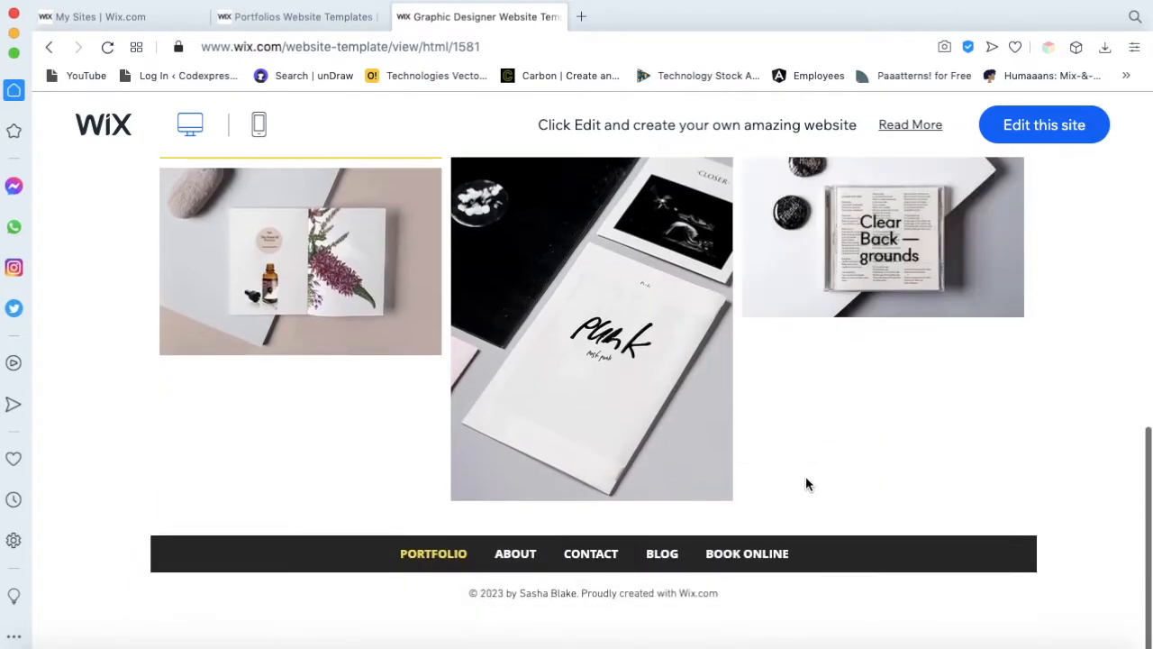
scroll(806, 482, "up", 6)
left_click(618, 412)
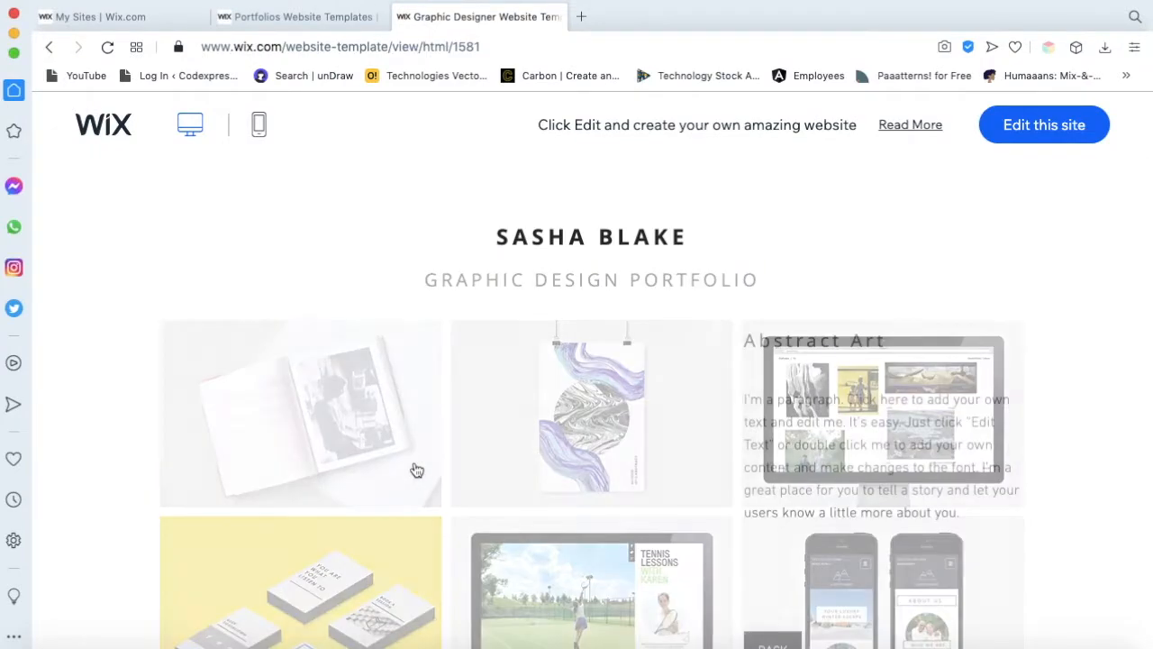
scroll(478, 315, "down", 5)
scroll(480, 319, "down", 5)
scroll(480, 319, "up", 10)
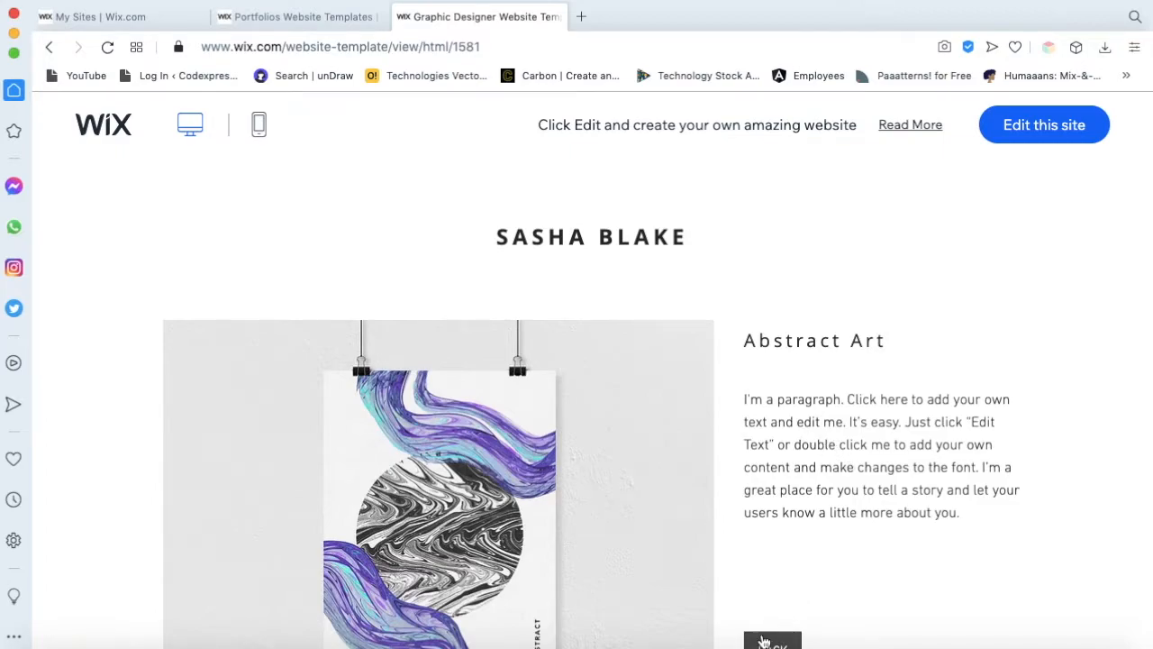
scroll(735, 440, "down", 10)
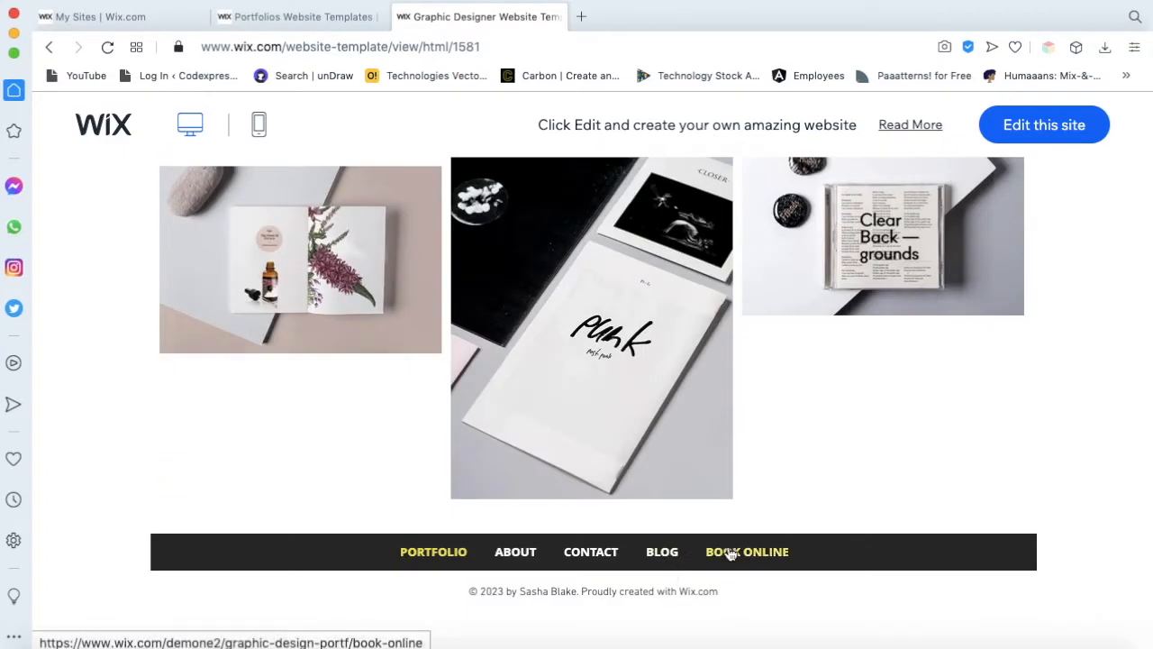
Examine the Graphic Designer demo's About page and read through its linked CV document
left_click(512, 552)
scroll(734, 463, "down", 3)
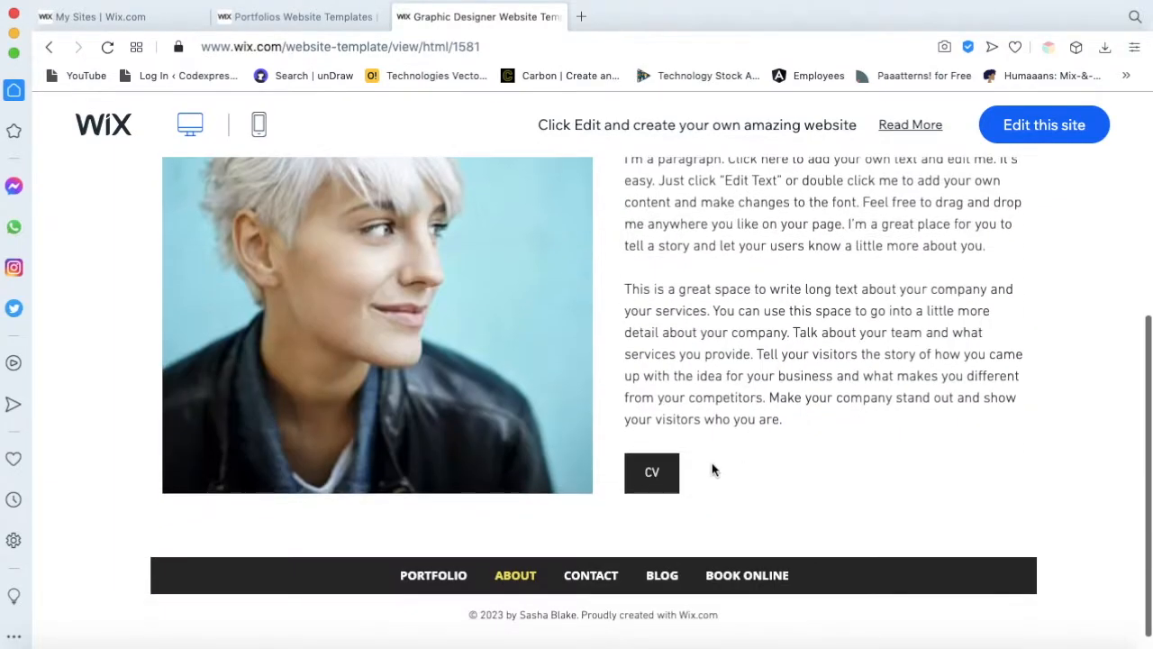
scroll(712, 597, "up", 2)
scroll(676, 496, "down", 2)
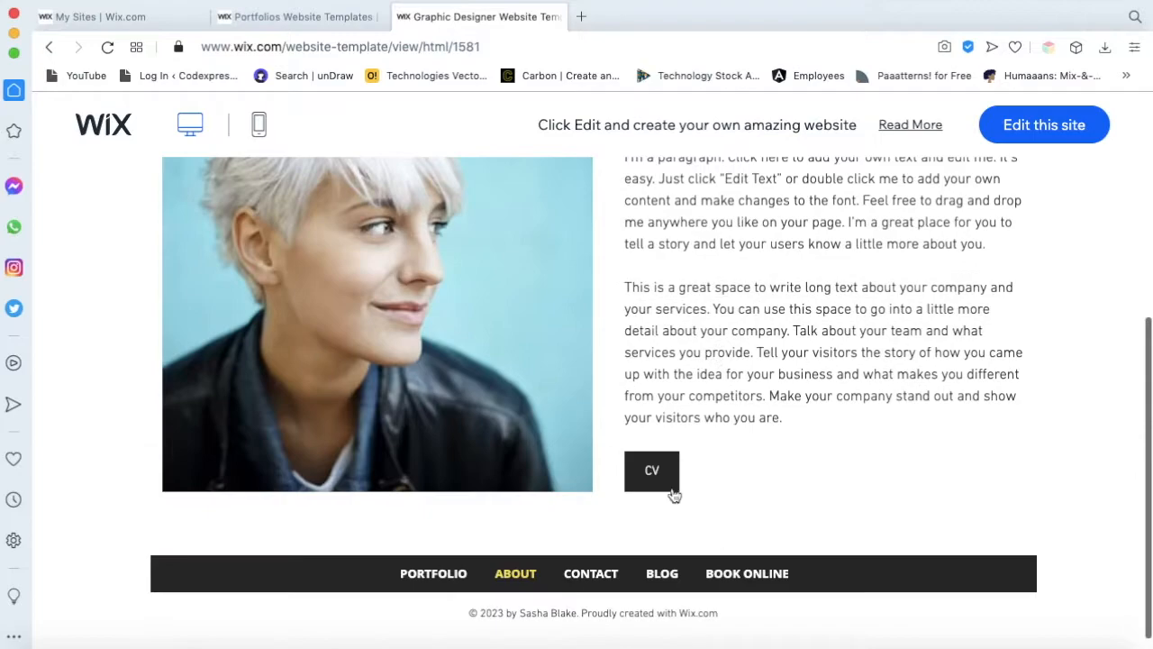
left_click(658, 484)
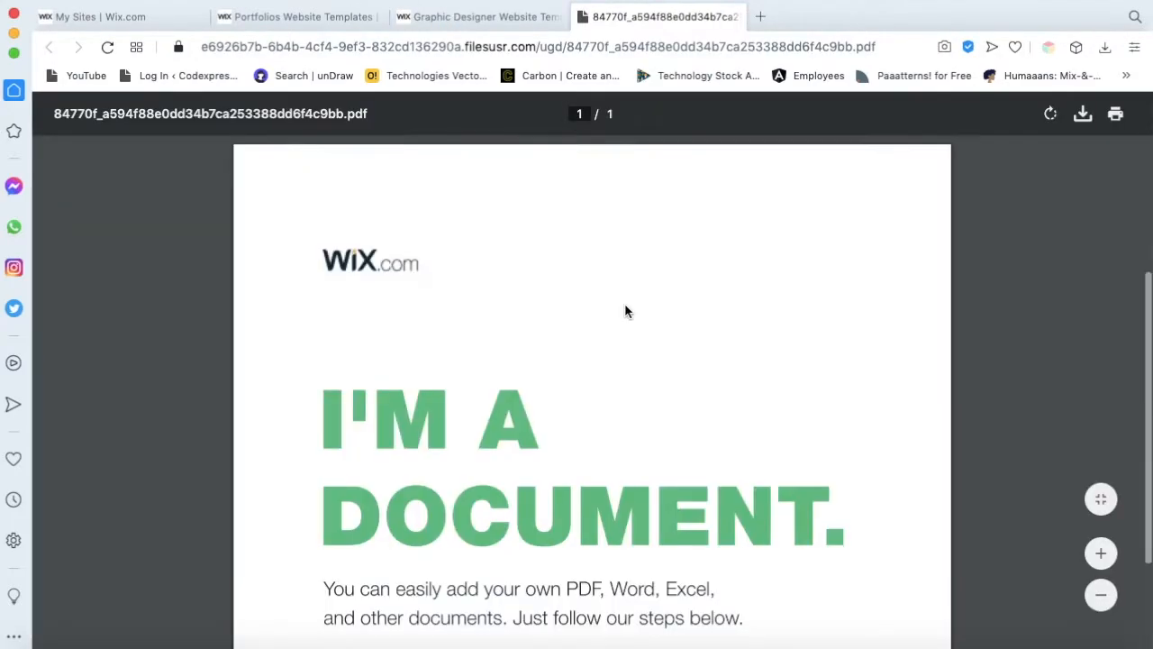
scroll(626, 311, "down", 5)
scroll(625, 309, "up", 5)
Return to the Portfolios template list and browse its first and second pages
left_click(484, 17)
left_click(329, 16)
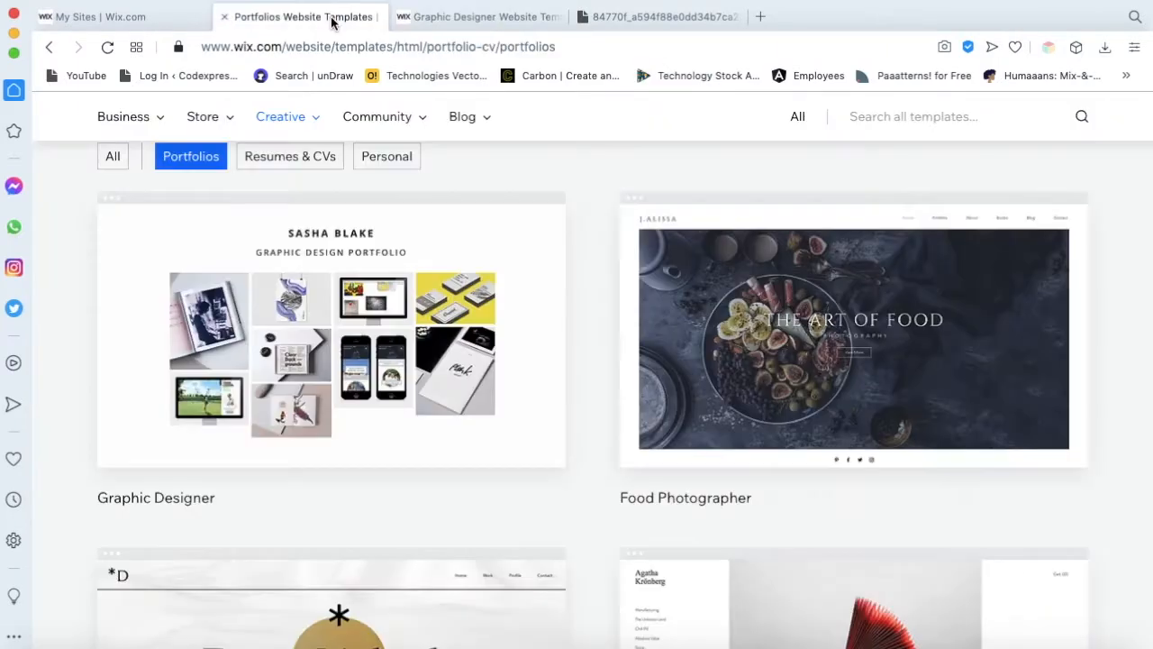
scroll(567, 482, "down", 10)
scroll(567, 484, "down", 8)
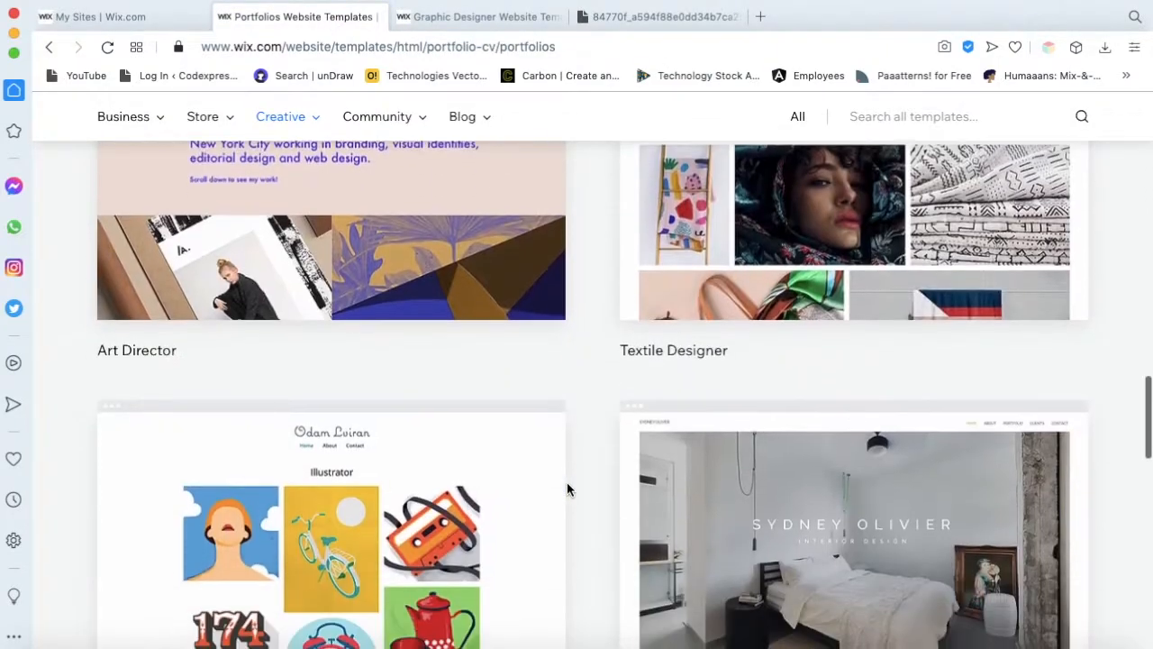
left_click(570, 535)
scroll(573, 541, "down", 15)
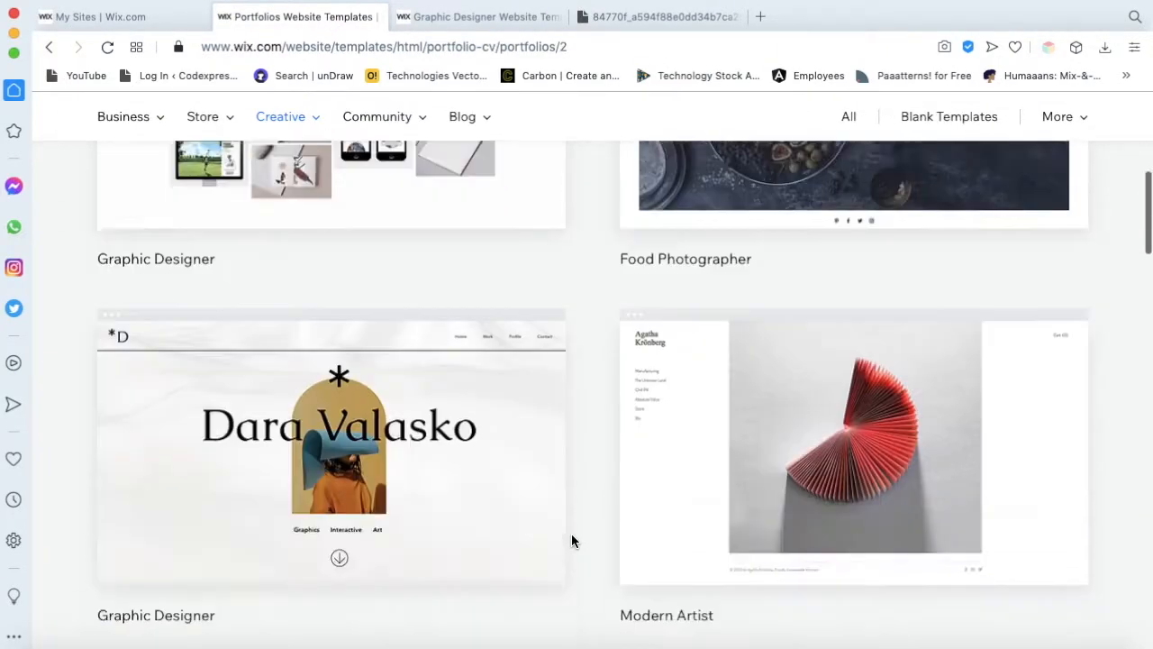
scroll(571, 537, "down", 20)
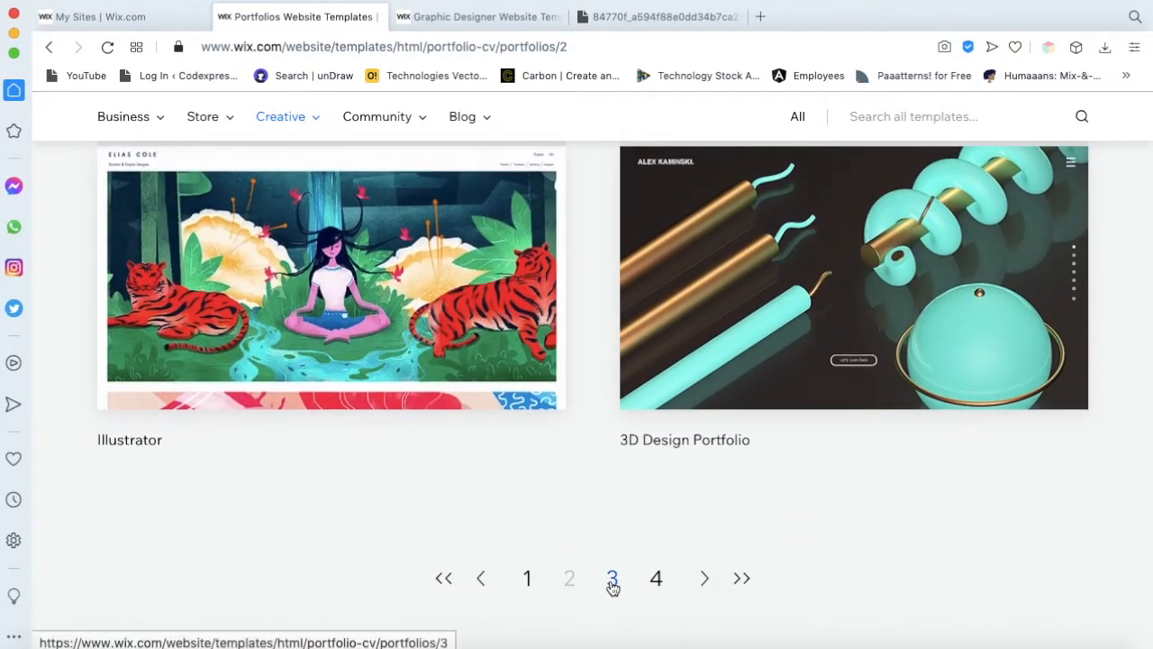
Browse the third and fourth pages of the Portfolios website templates
left_click(612, 582)
scroll(608, 584, "down", 10)
scroll(607, 584, "down", 15)
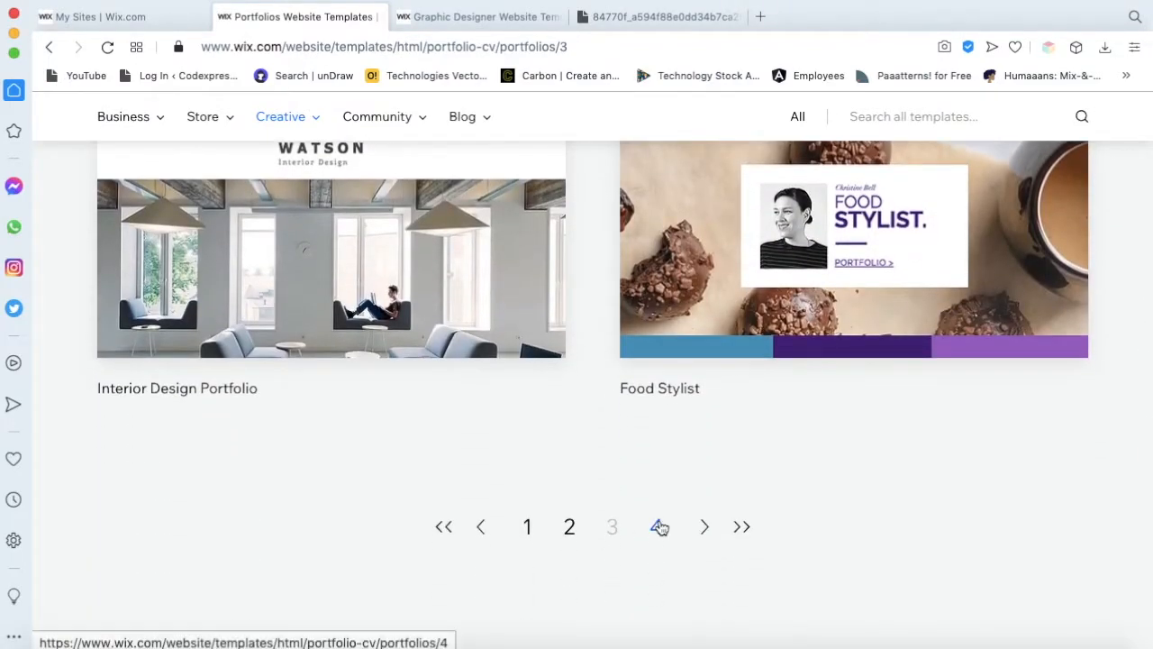
left_click(659, 527)
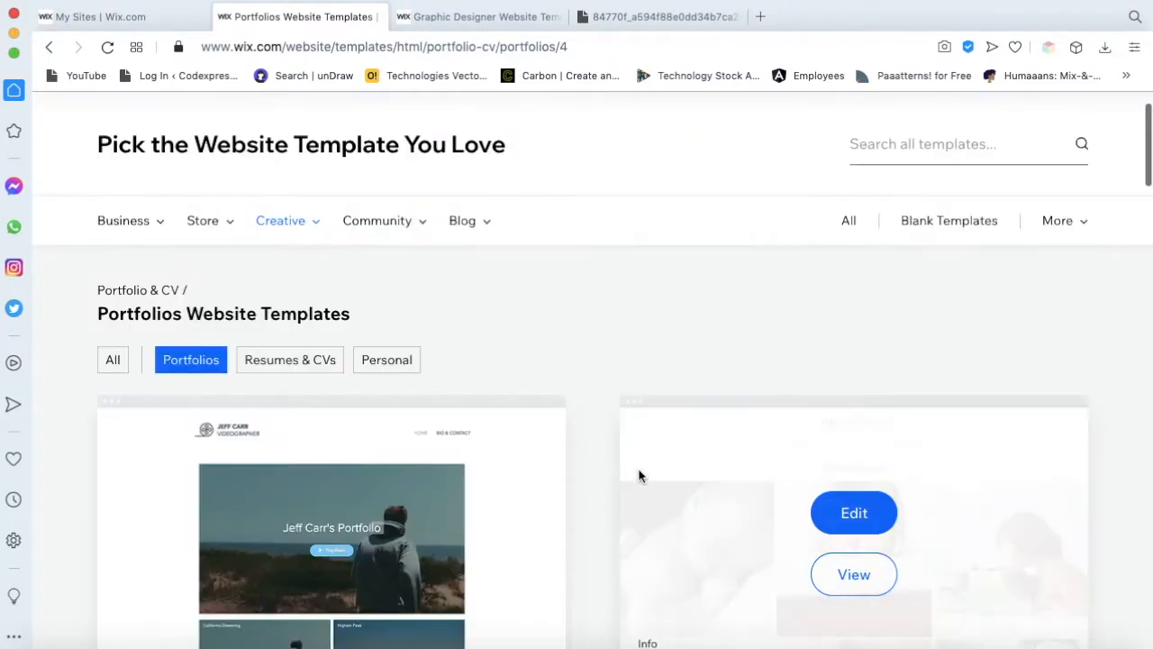
scroll(638, 474, "down", 15)
scroll(638, 474, "down", 5)
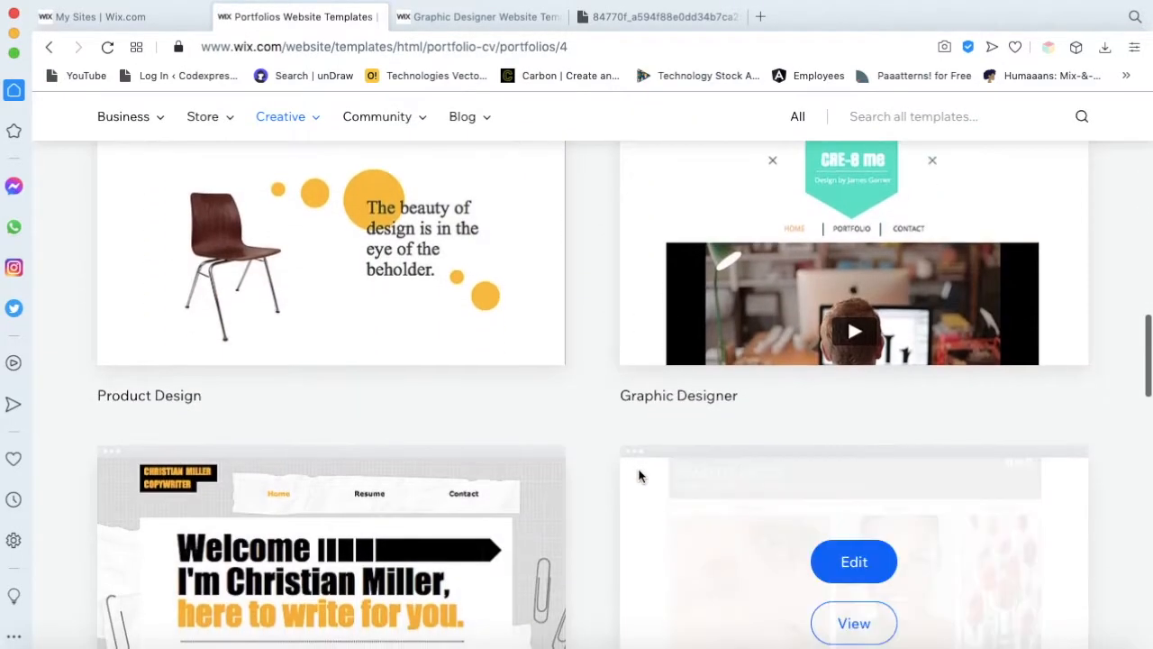
scroll(639, 474, "up", 15)
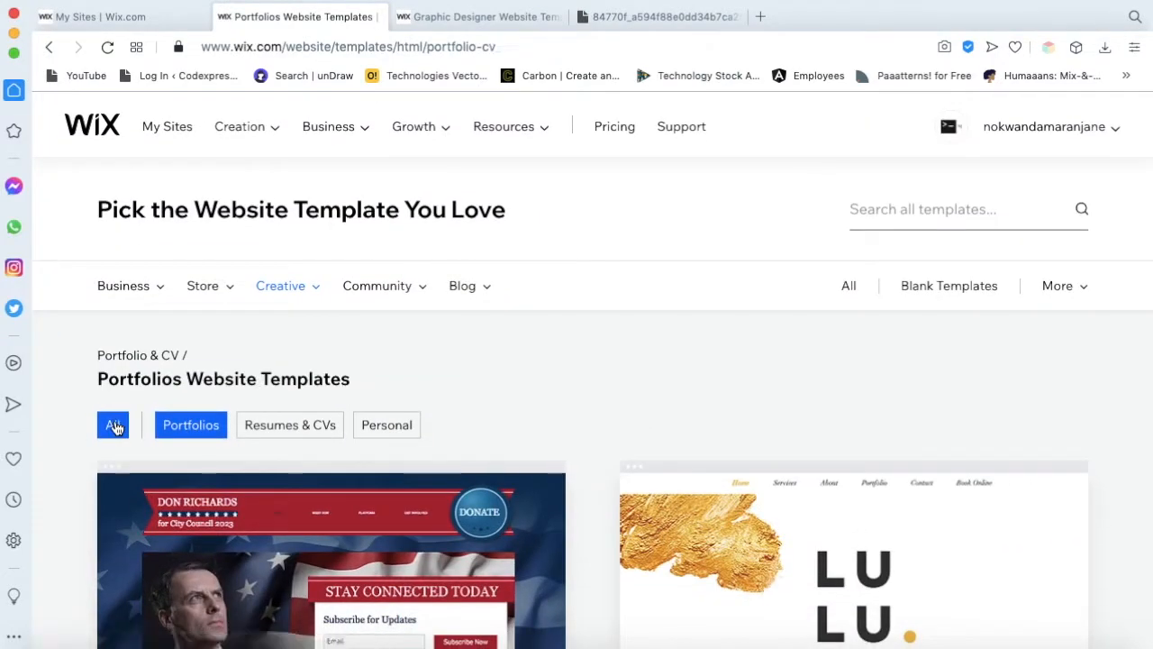
List all Portfolio & CV templates, preview the CV template and open its full demo
left_click(113, 426)
mouse_move(312, 295)
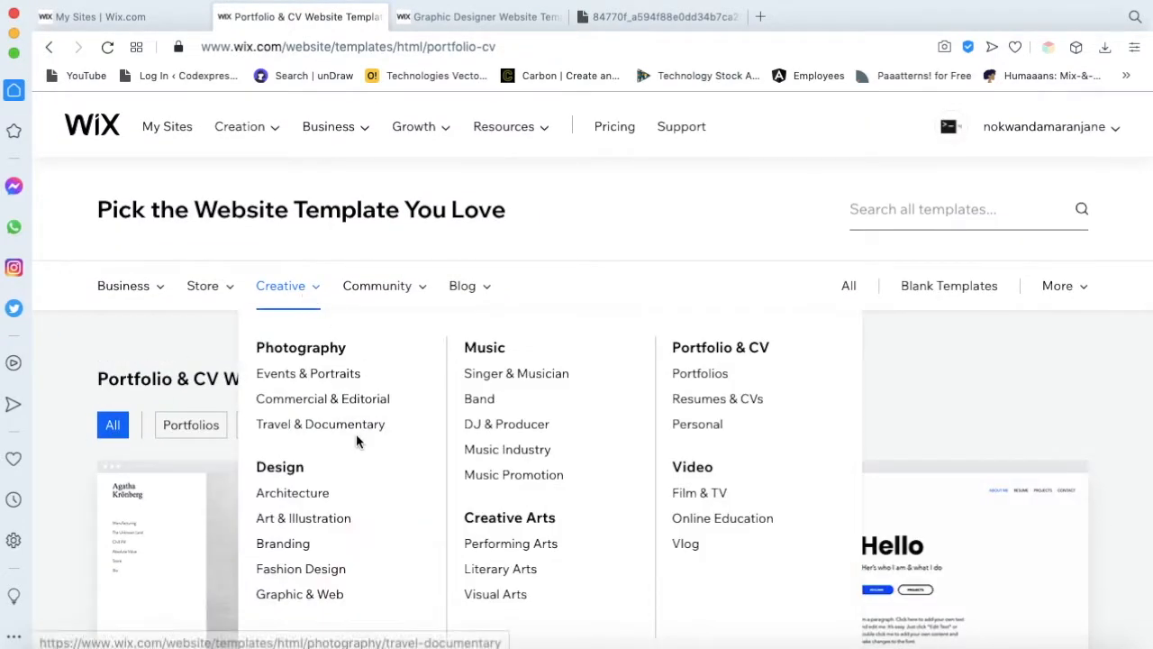
scroll(283, 423, "down", 6)
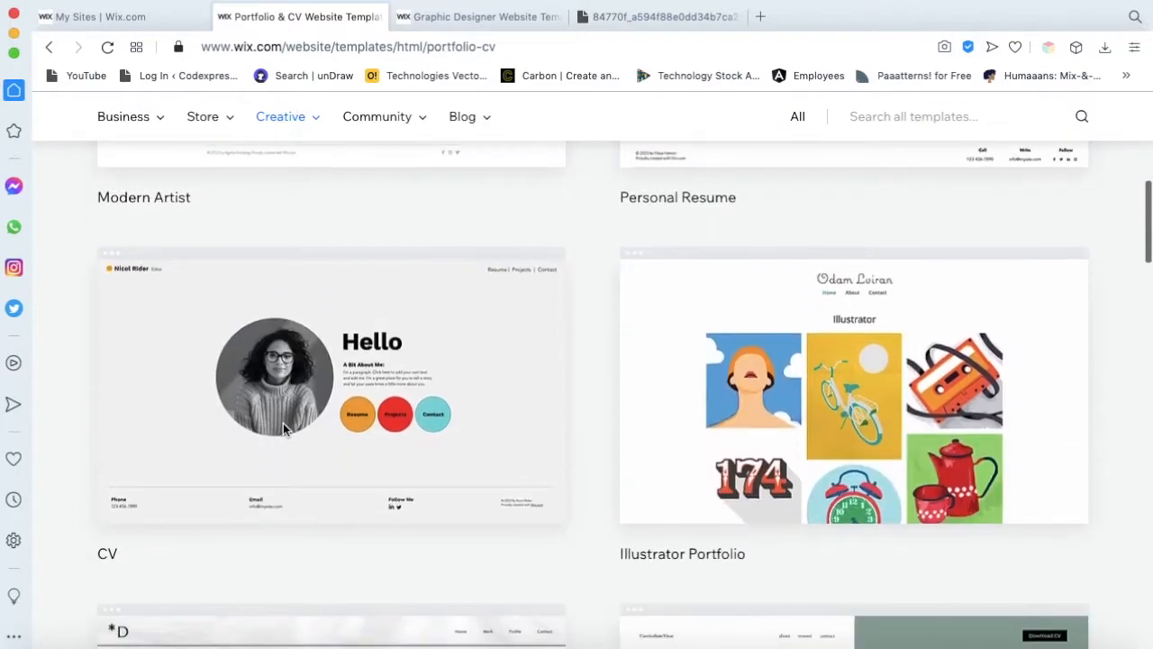
left_click(339, 436)
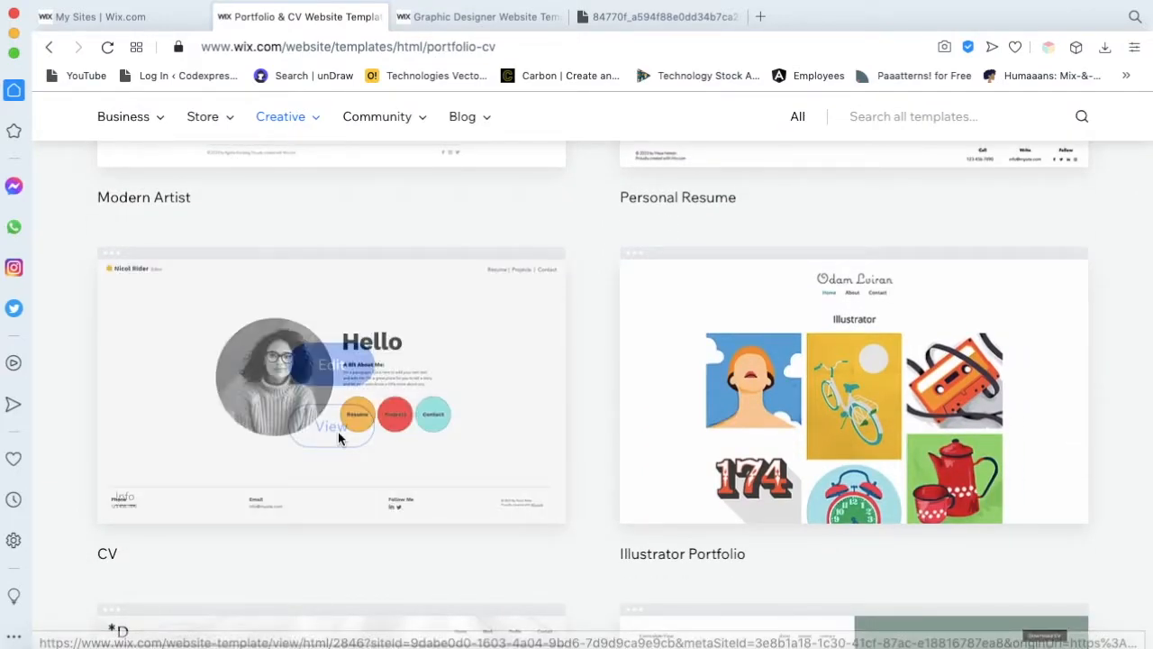
left_click(339, 438)
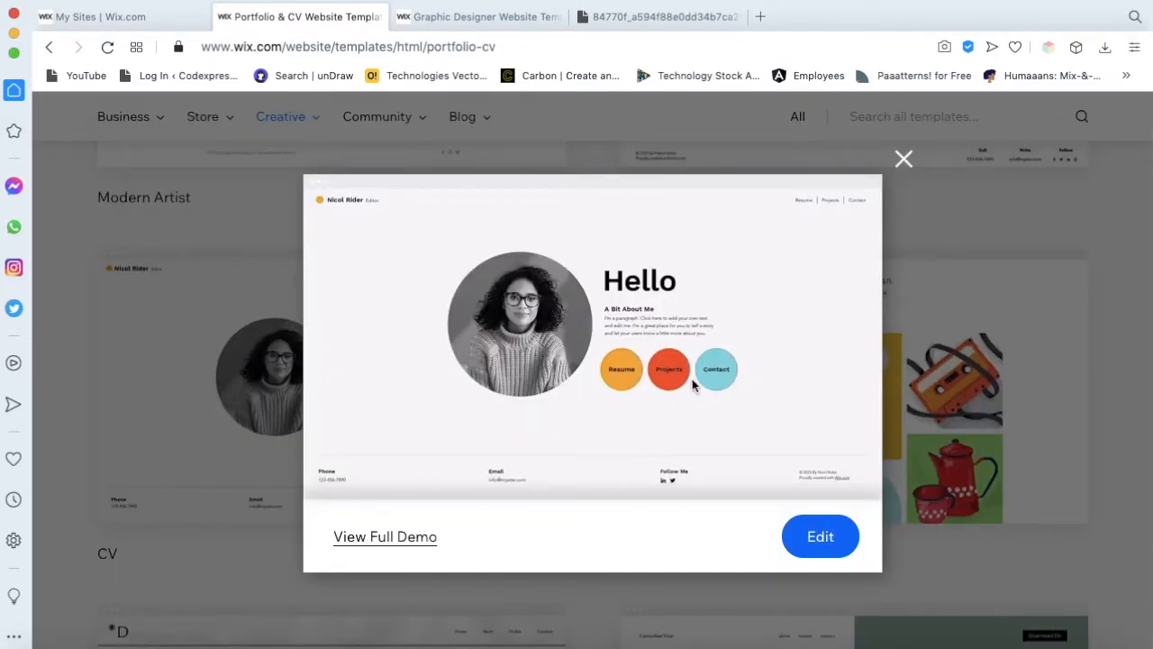
left_click(402, 544)
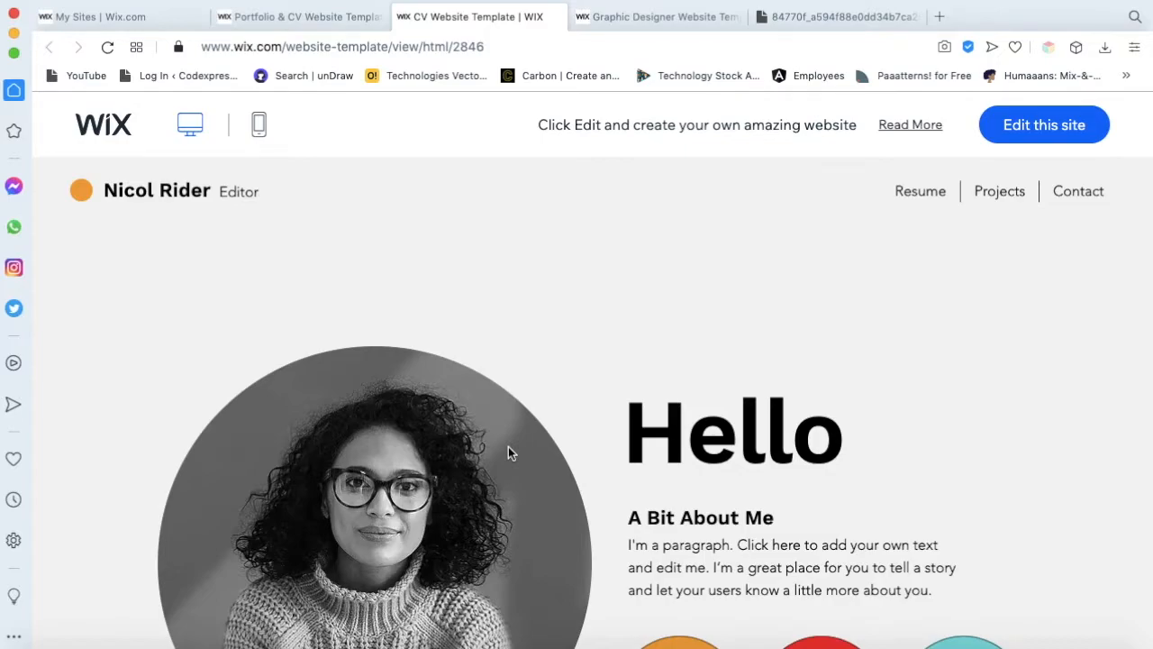
Examine the CV demo's home page down to the footer and look over its Projects page
scroll(508, 450, "down", 6)
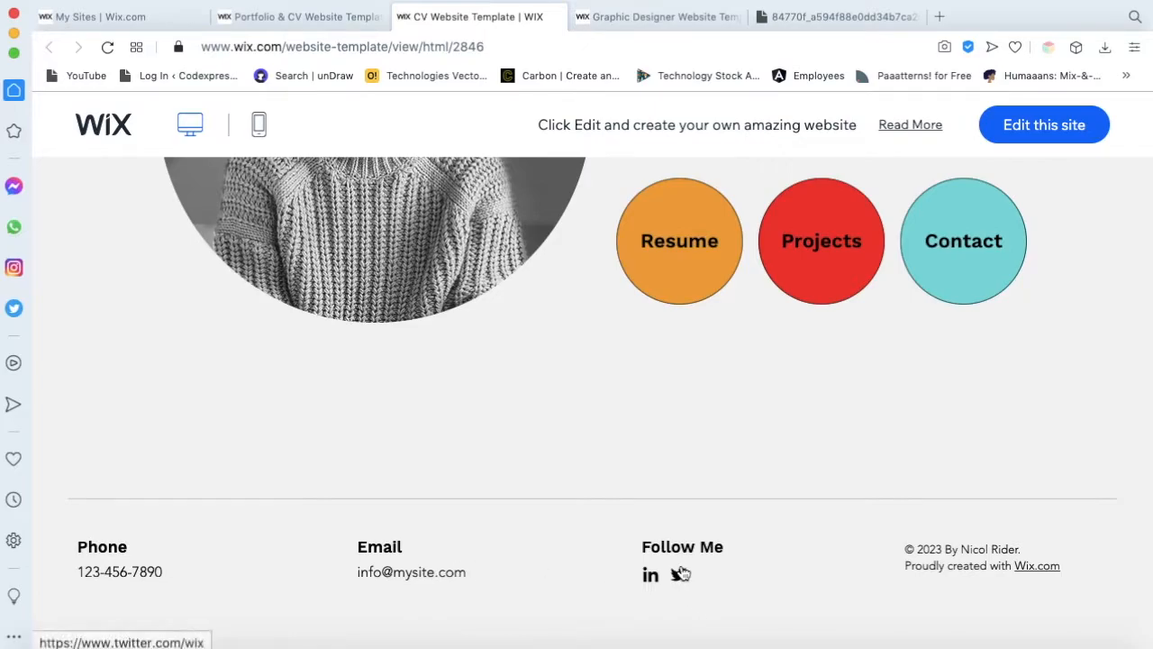
scroll(901, 610, "up", 6)
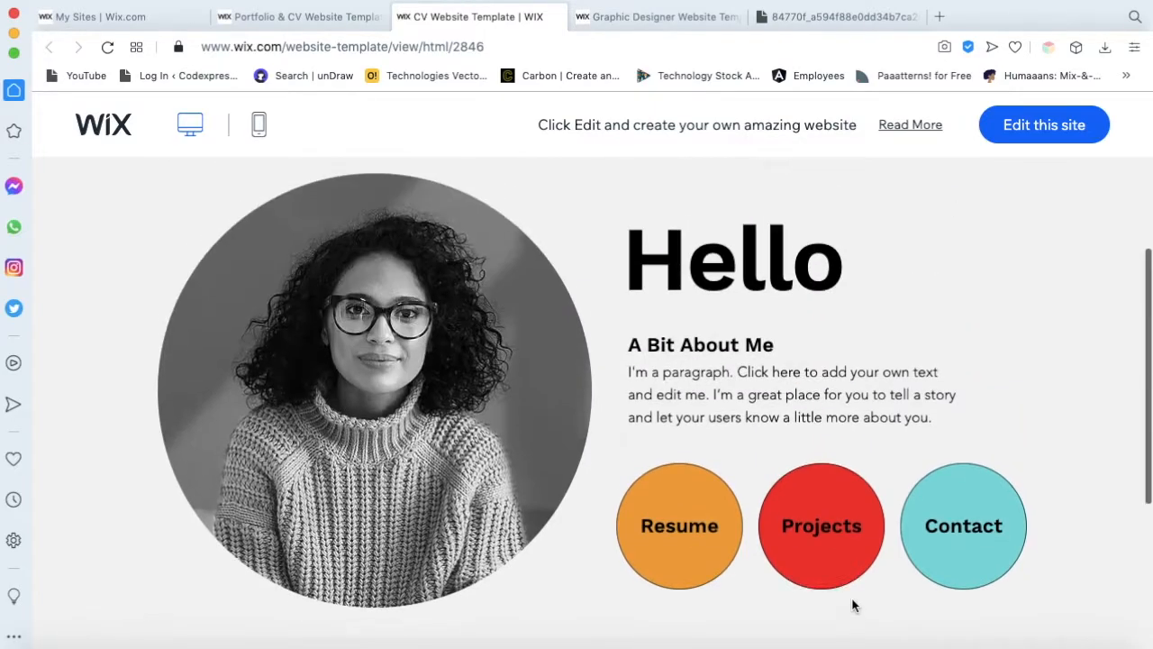
left_click(806, 540)
scroll(615, 430, "down", 8)
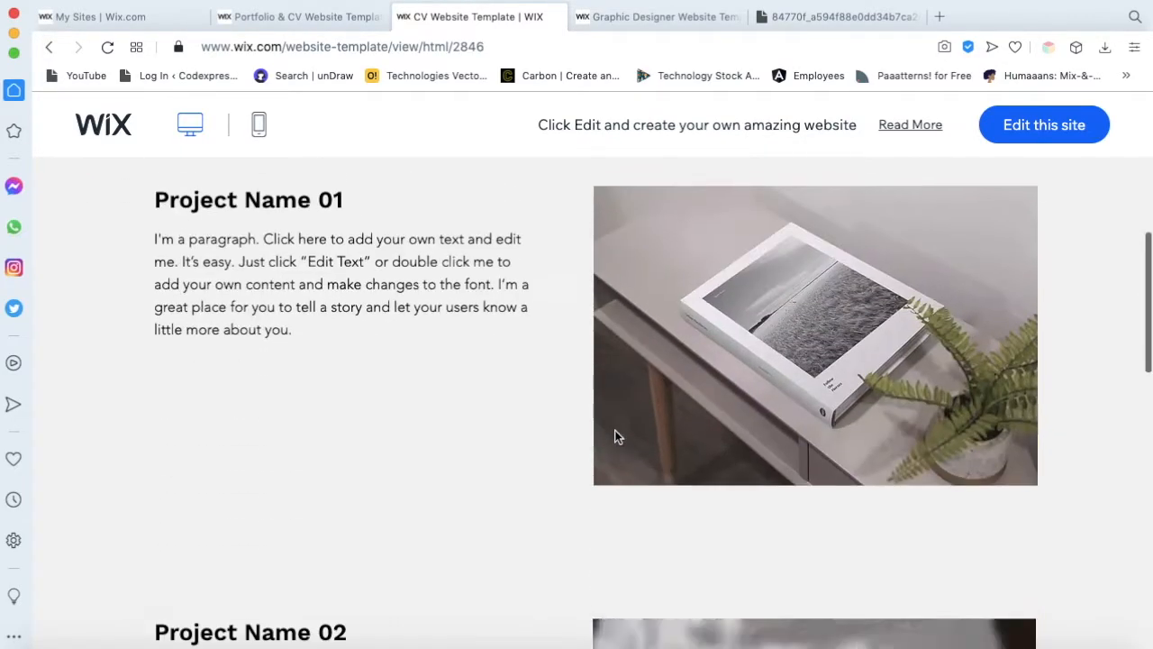
scroll(616, 437, "up", 8)
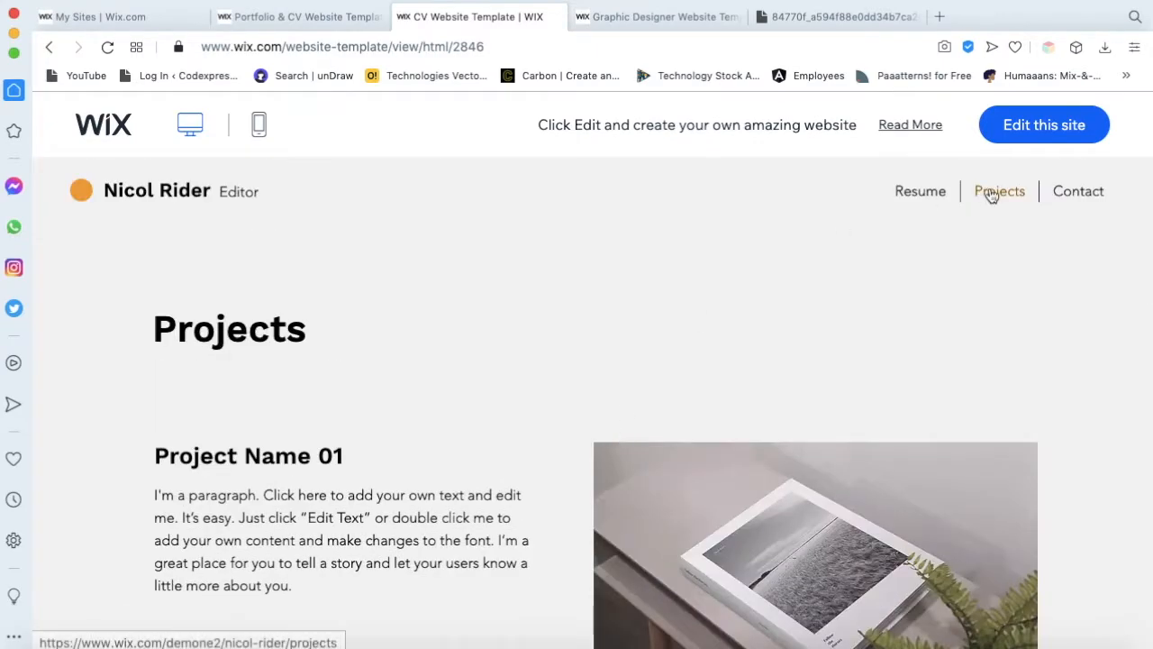
Review the CV demo's Resume page down to Skills & Expertise, and revisit its Projects page
left_click(920, 191)
scroll(868, 417, "down", 2)
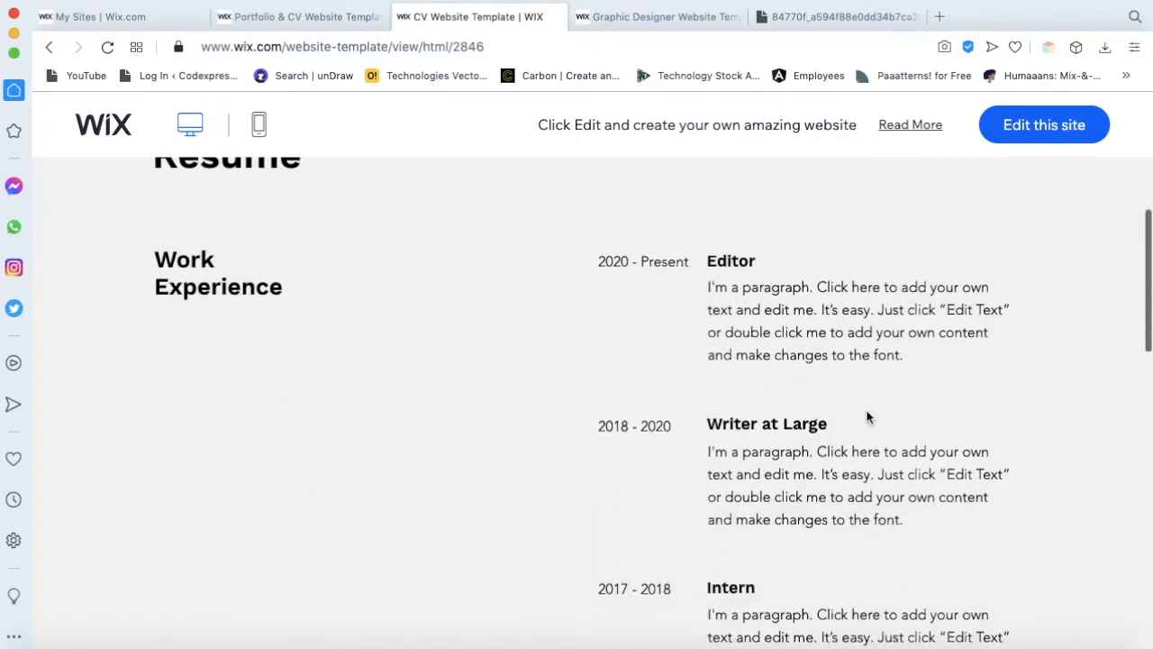
scroll(868, 417, "down", 10)
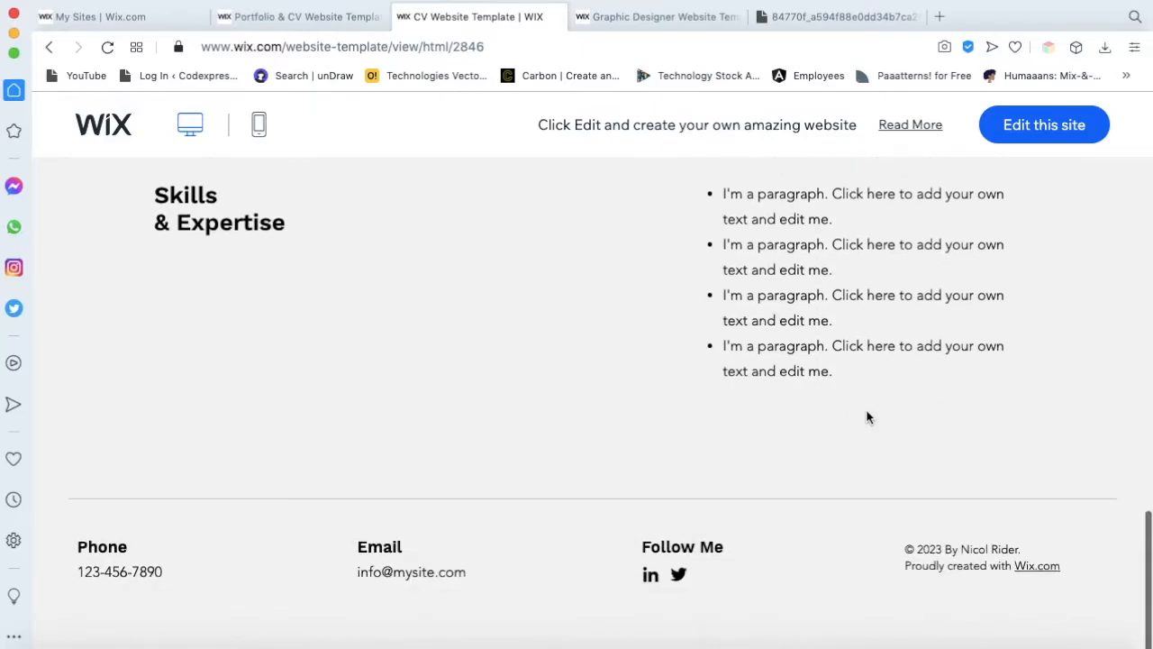
scroll(867, 417, "up", 12)
left_click(995, 193)
scroll(848, 401, "down", 8)
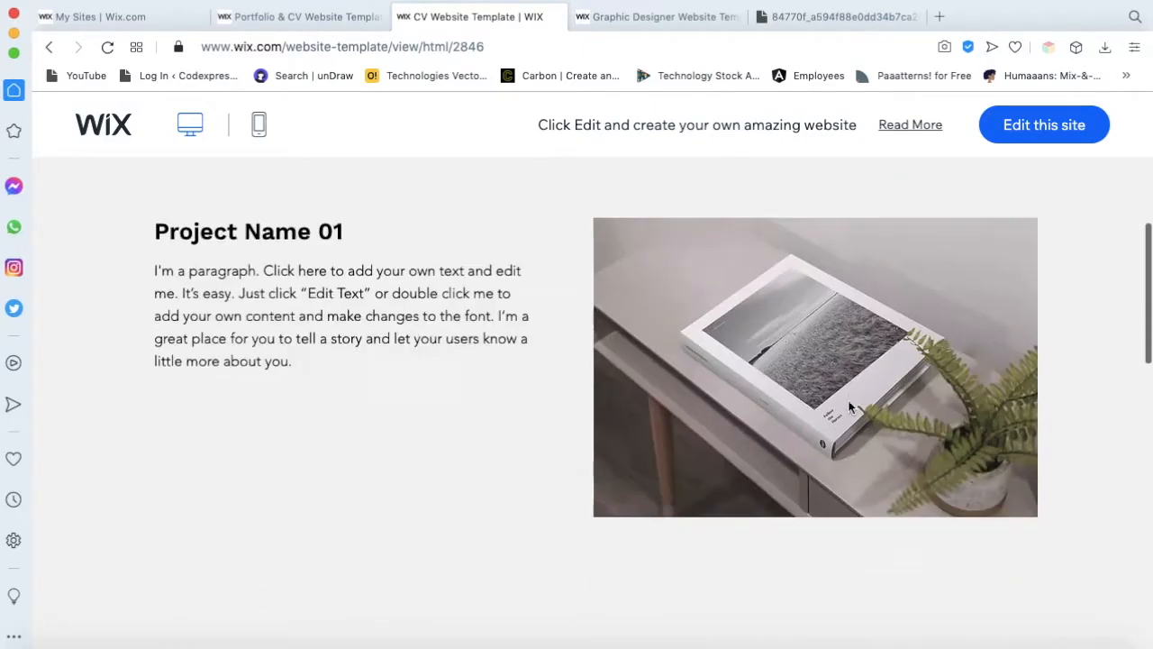
scroll(848, 400, "up", 8)
scroll(848, 405, "up", 2)
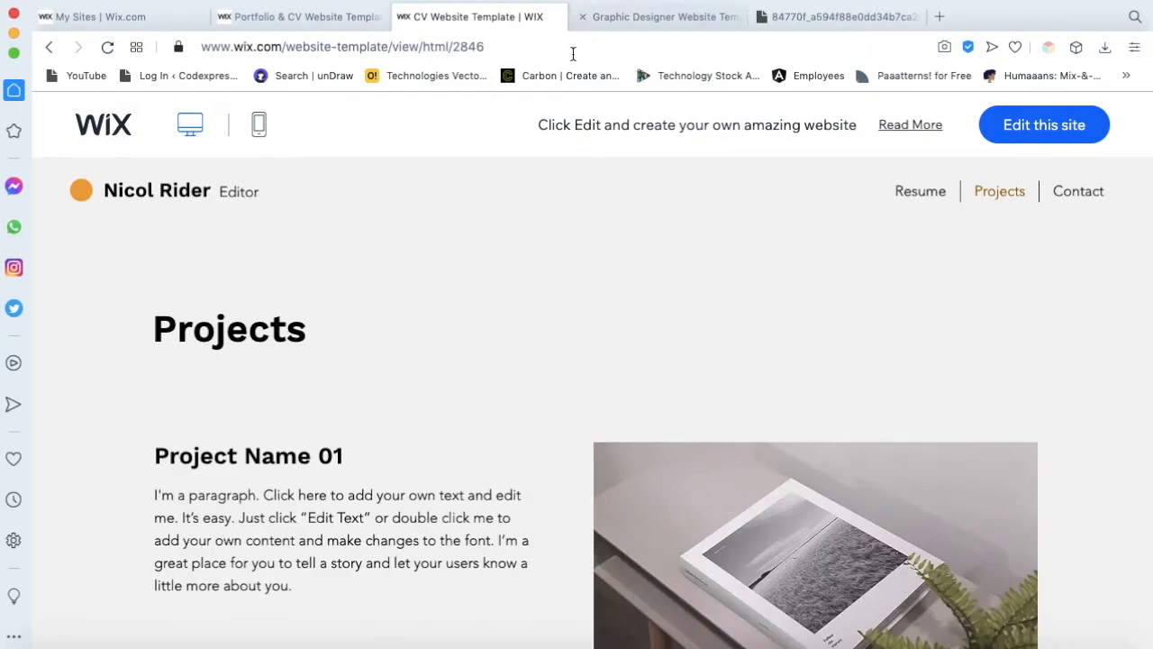
Return to the Portfolio & CV template list, preview the UX Design Portfolio template and open it for editing
left_click(302, 16)
scroll(451, 419, "down", 3)
scroll(703, 442, "down", 6)
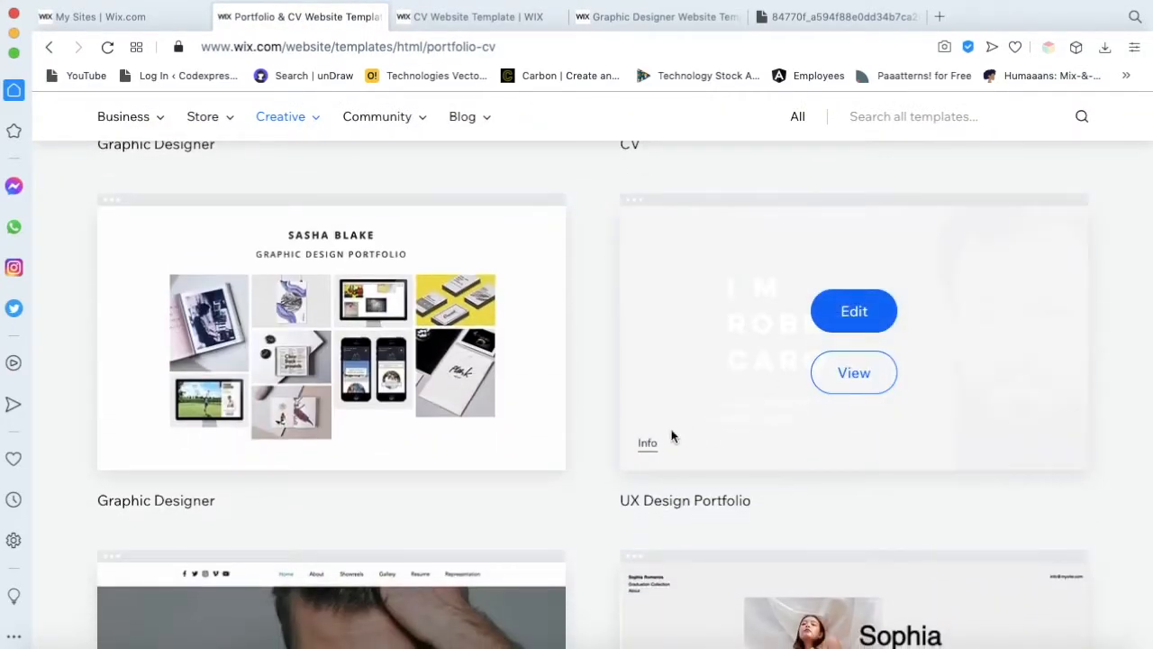
left_click(851, 375)
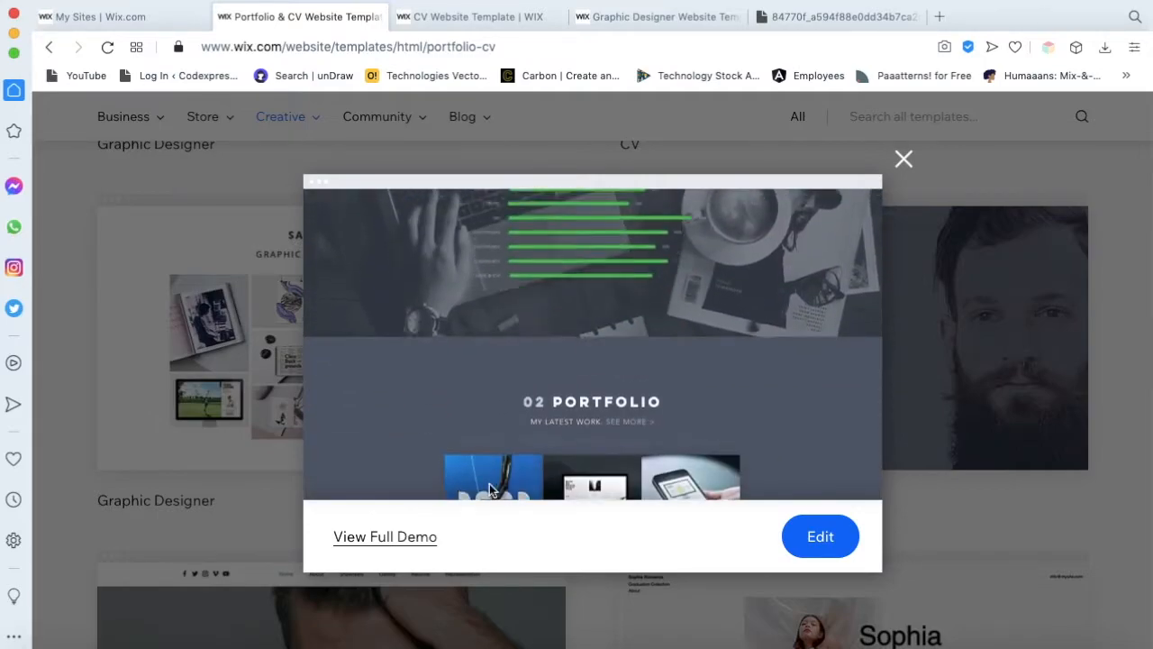
left_click(806, 542)
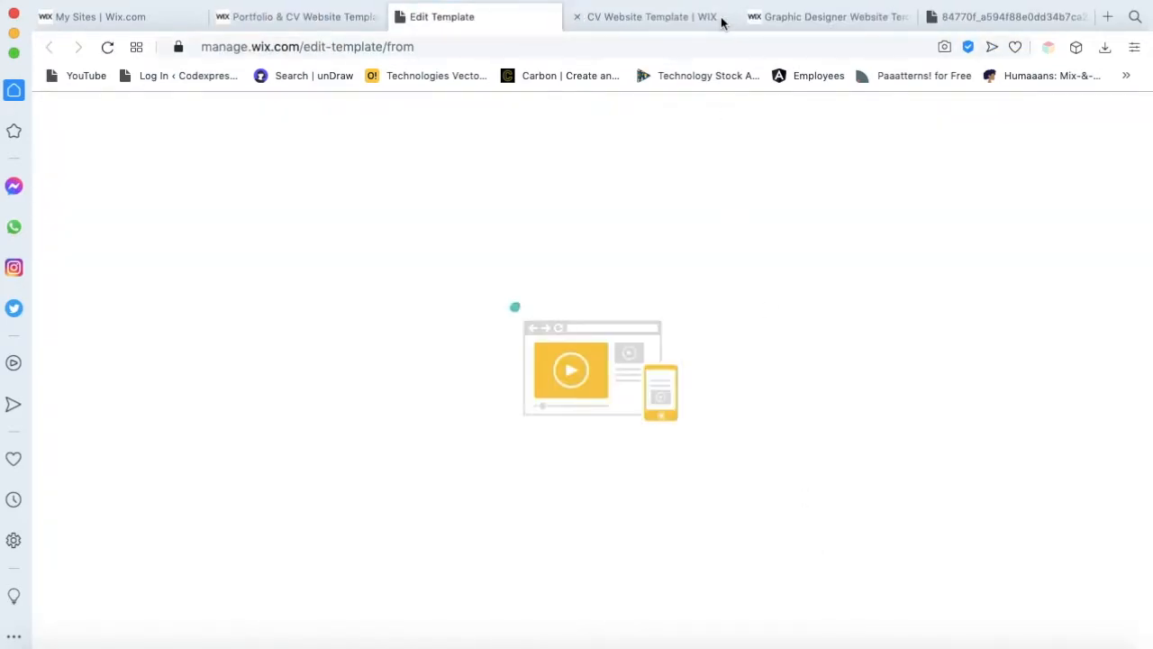
Switch back to the CV demo, review its Projects and Resume pages again and return to its home page
left_click(716, 18)
scroll(531, 394, "down", 10)
scroll(532, 396, "up", 10)
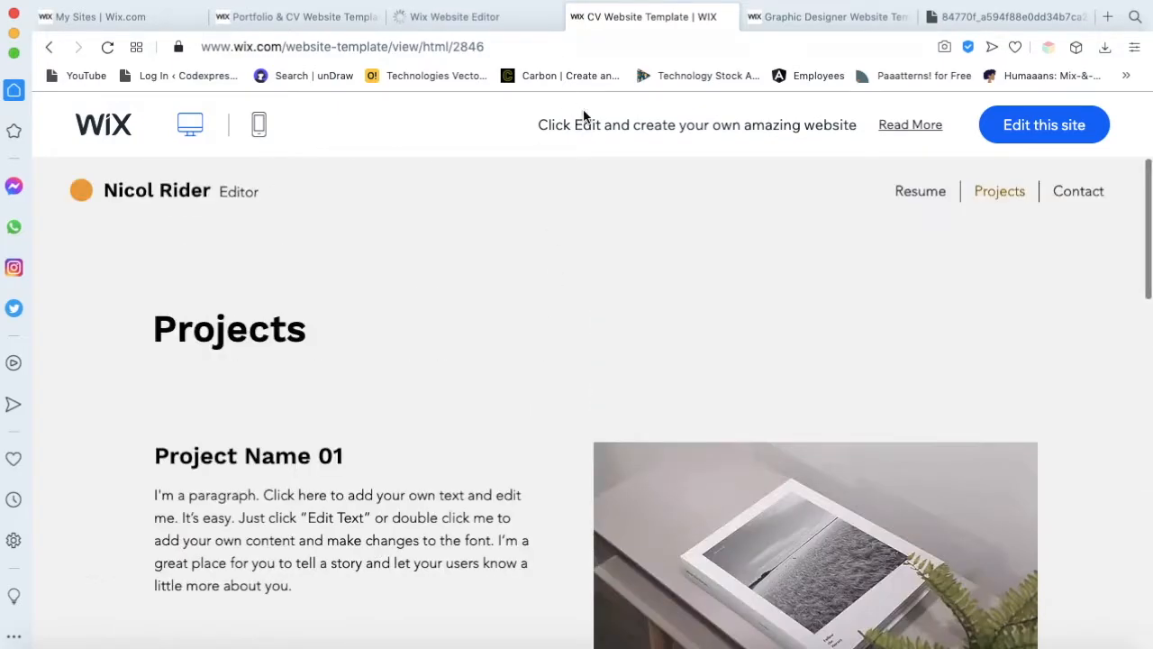
left_click(907, 206)
scroll(744, 418, "down", 10)
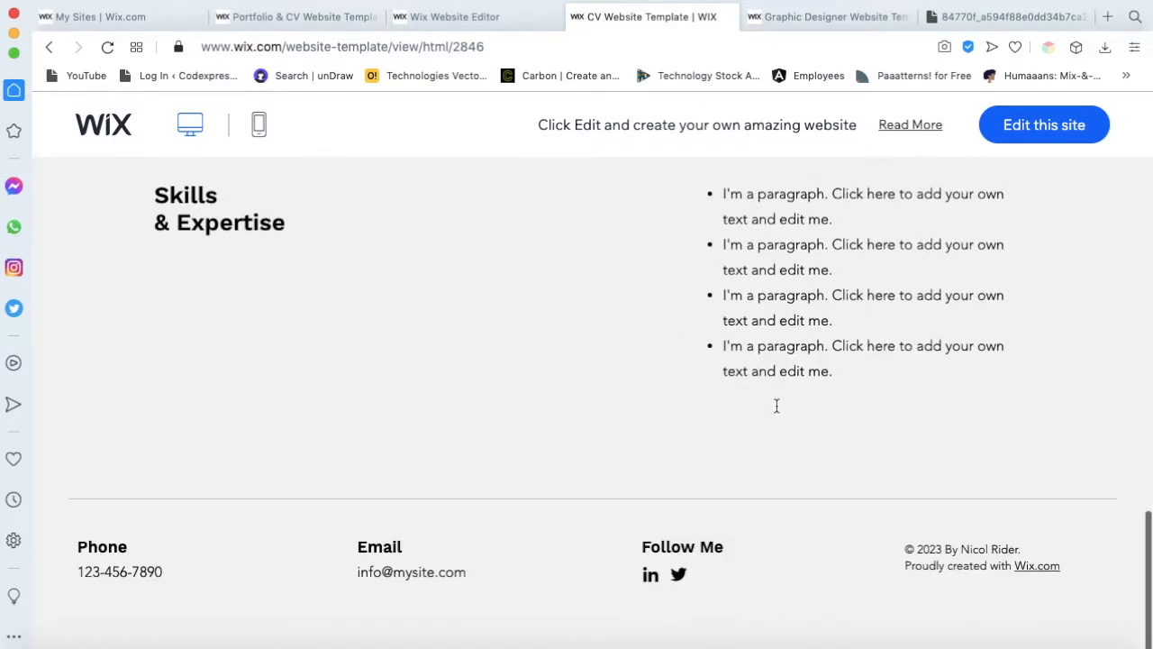
scroll(775, 405, "up", 10)
left_click(99, 186)
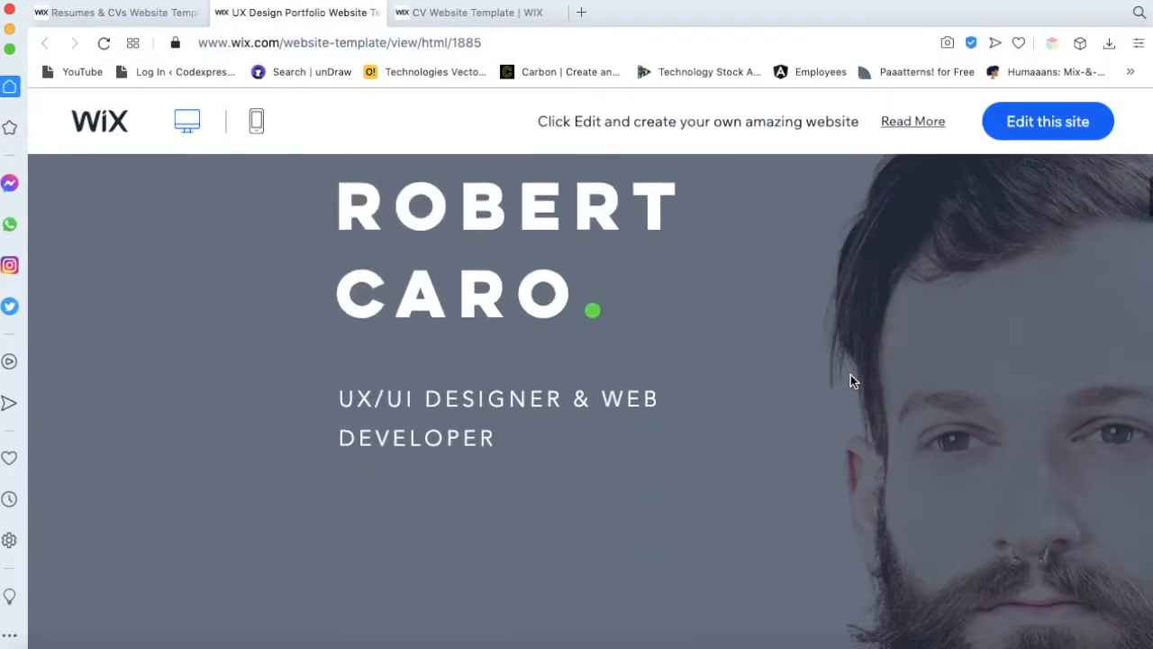
Examine the UX Design Portfolio demo down to its contact form and open a project from the Portfolio section
scroll(850, 374, "down", 10)
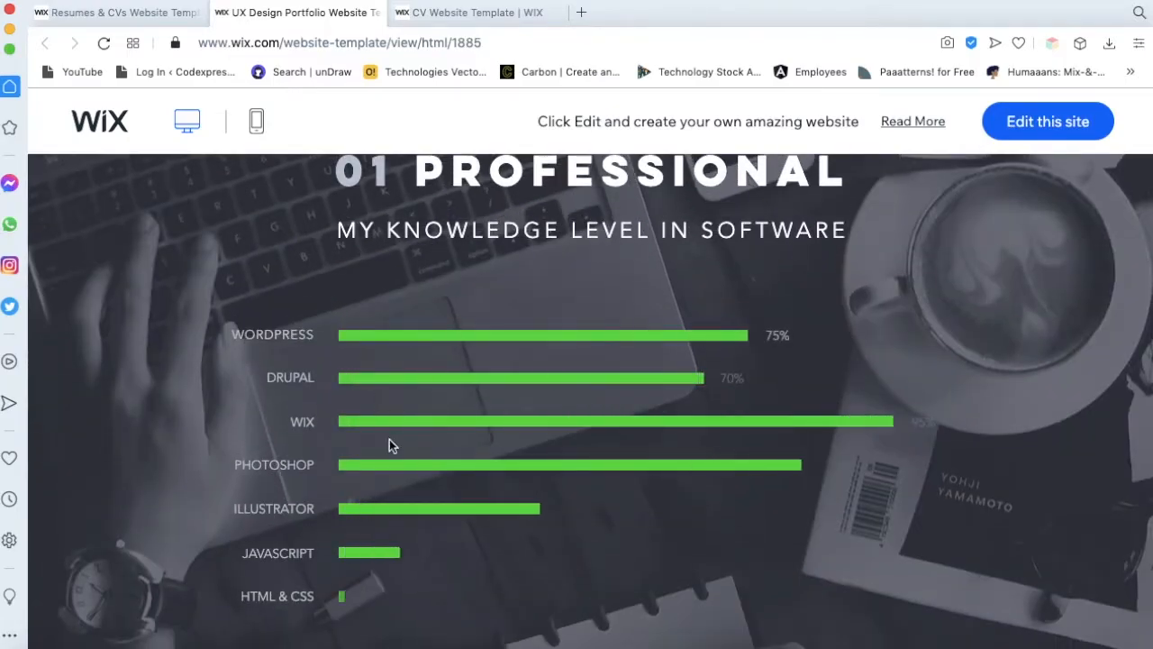
scroll(520, 479, "down", 15)
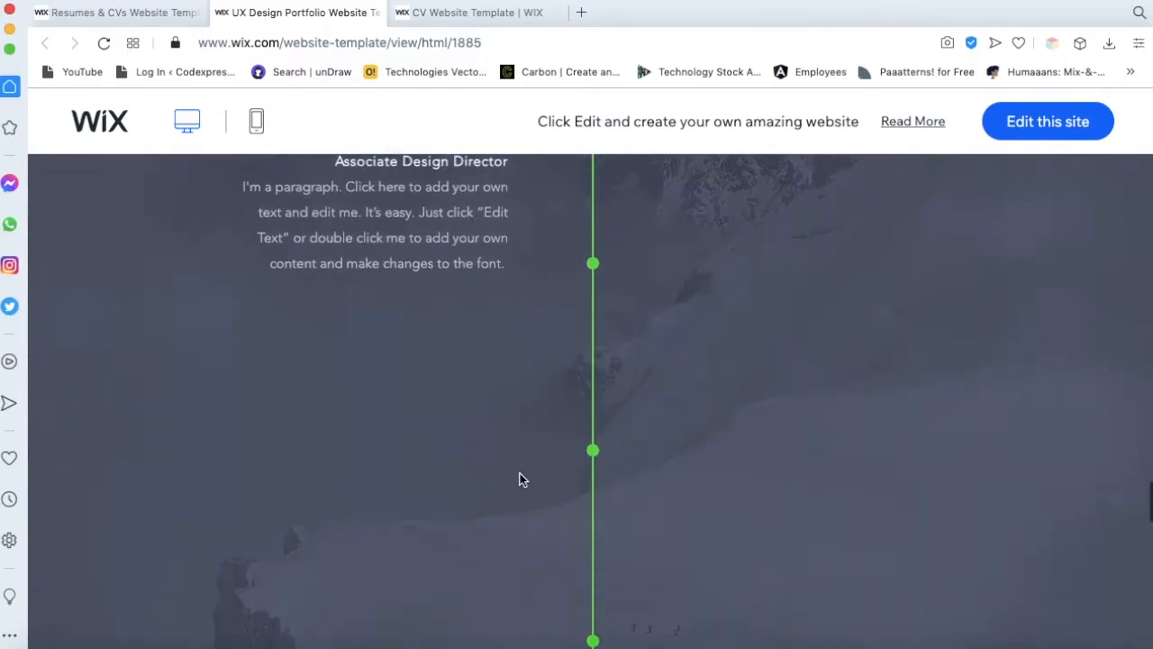
scroll(520, 480, "down", 15)
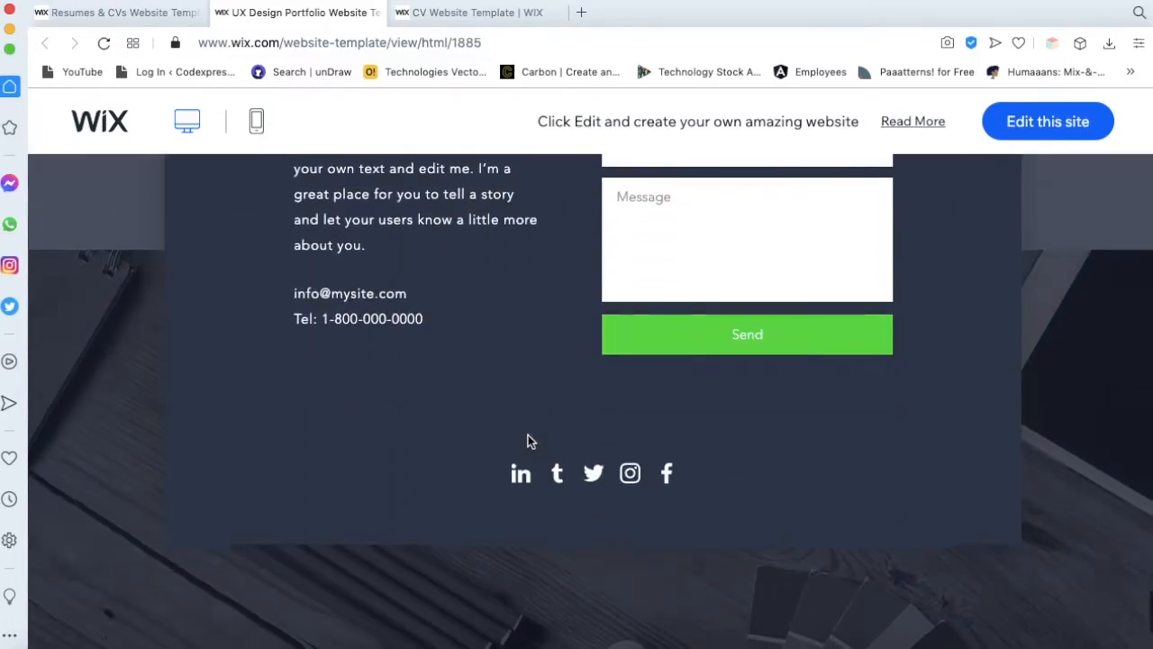
scroll(528, 440, "up", 20)
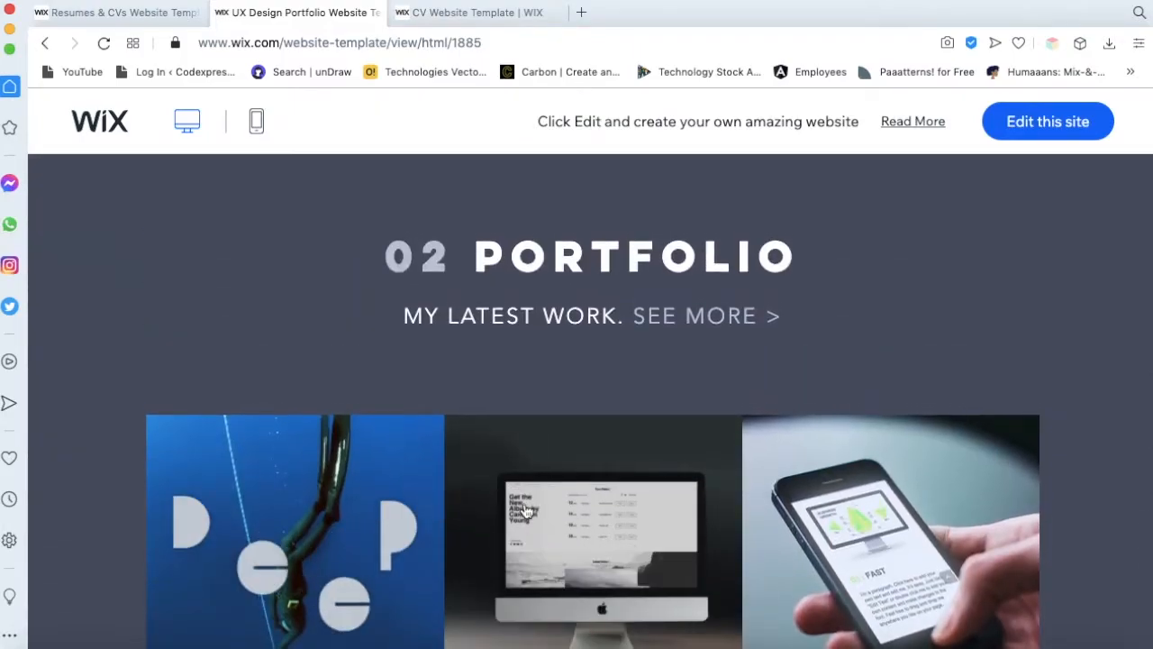
left_click(529, 514)
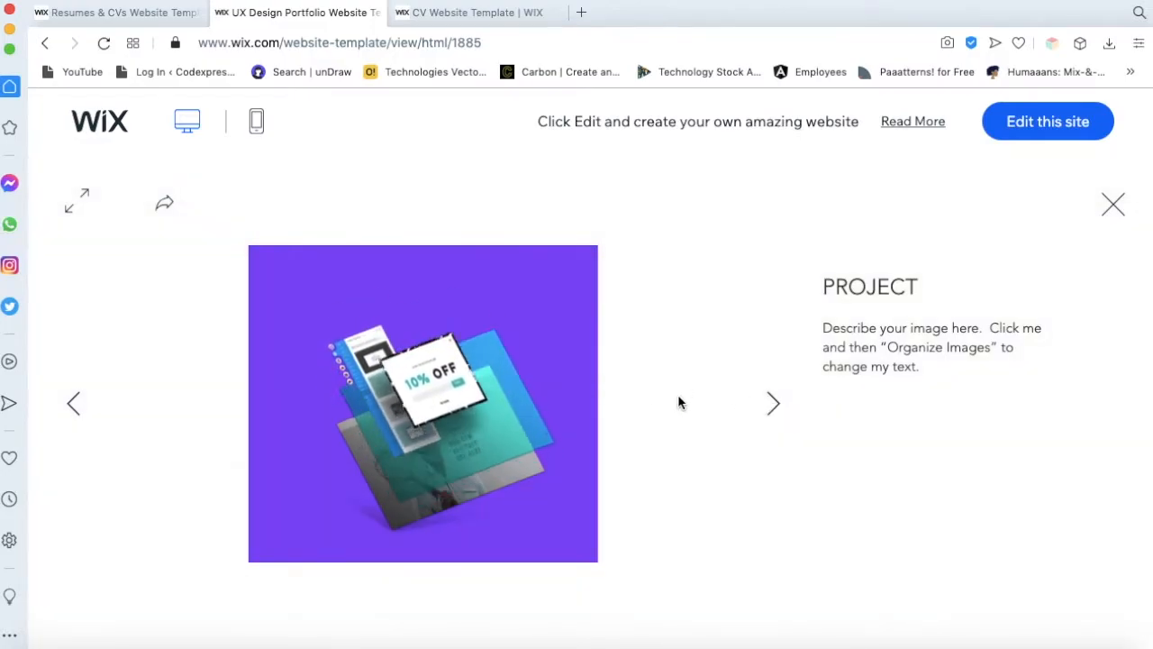
Browse several projects in the UX Design Portfolio demo's gallery viewer and close it to return to the portfolio grid
left_click(759, 408)
left_click(760, 407)
left_click(759, 407)
left_click(758, 409)
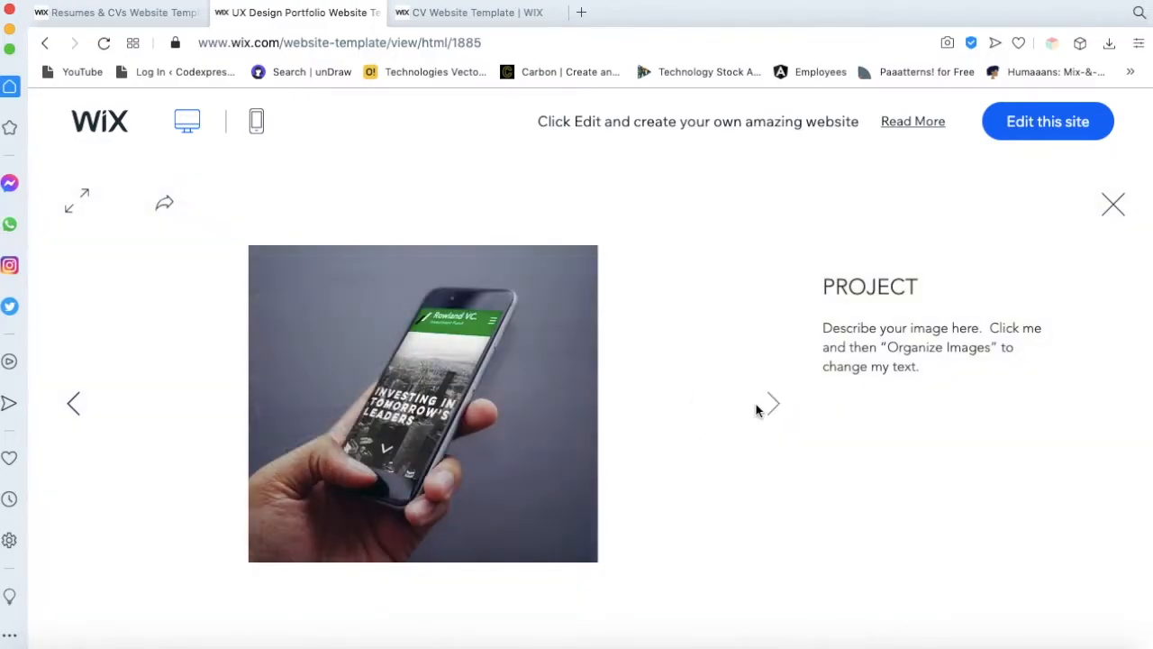
left_click(1114, 204)
left_click(757, 374)
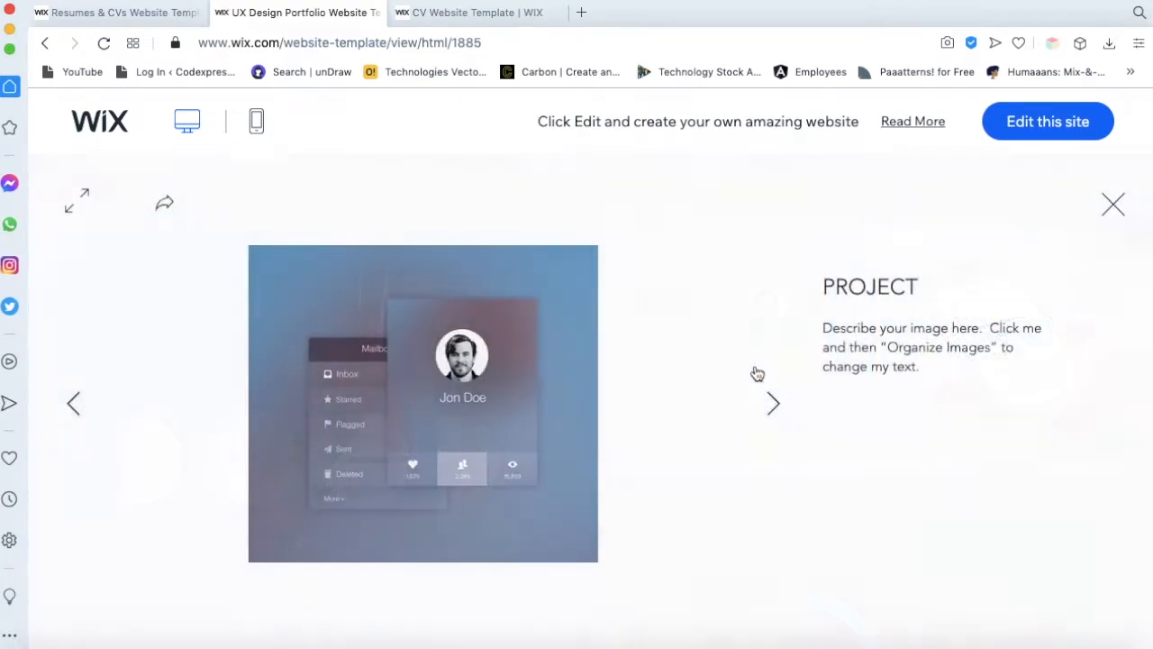
left_click(1119, 202)
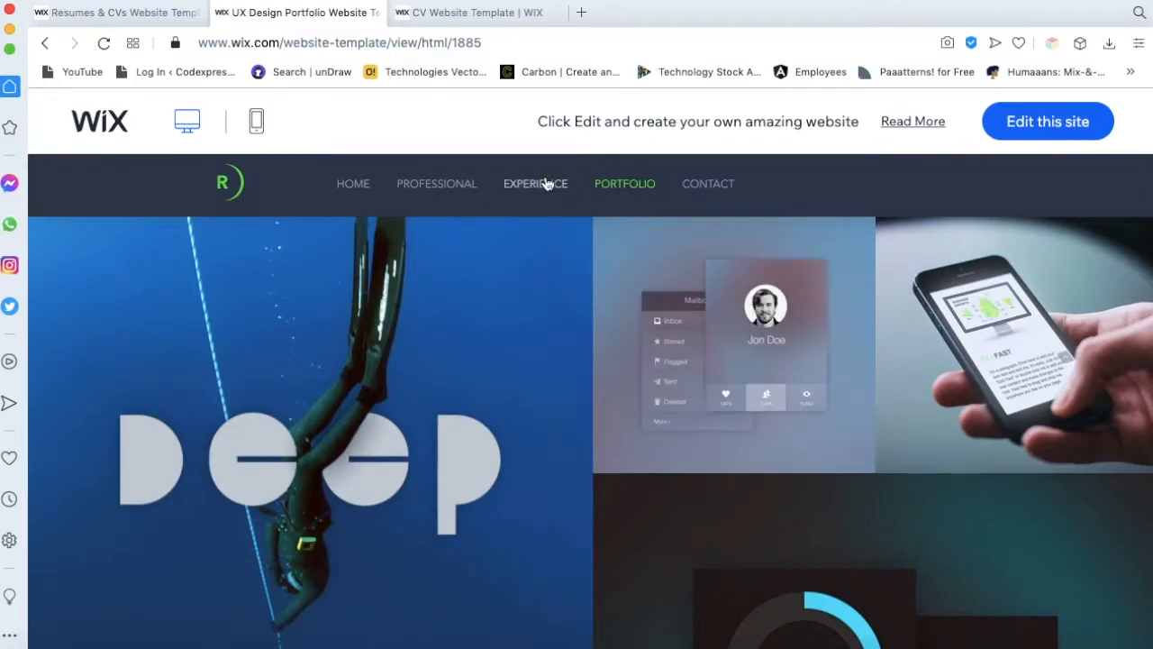
Check the demo's Experience section and open the UX Design Portfolio template in the website editor
left_click(545, 183)
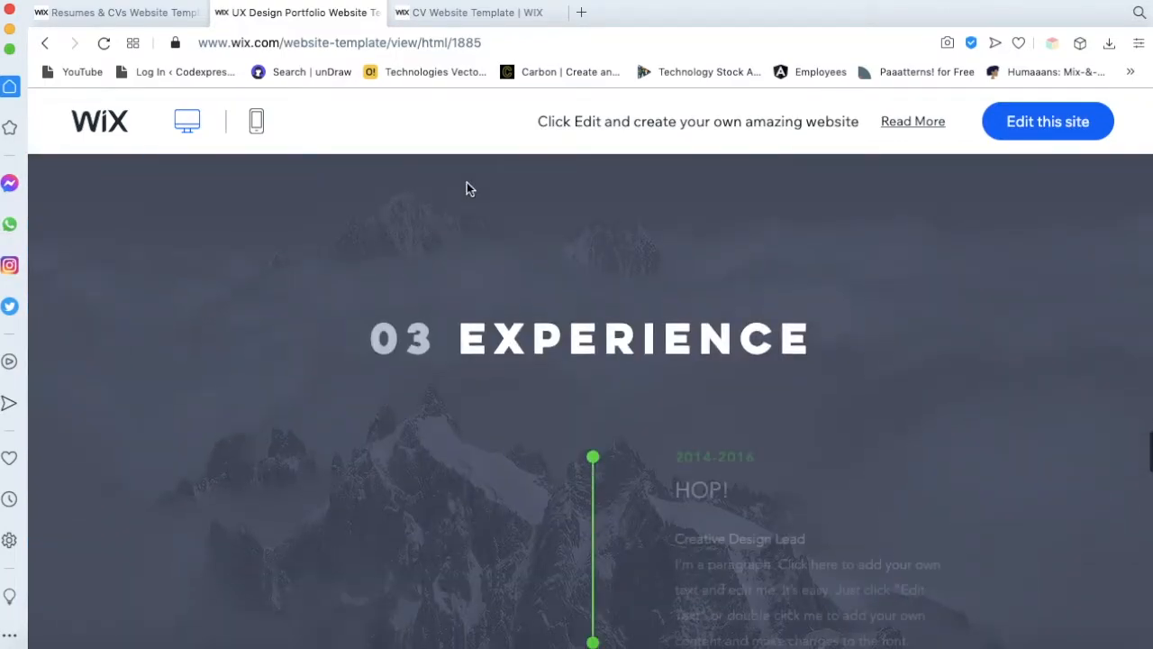
scroll(467, 185, "up", 10)
left_click(1033, 125)
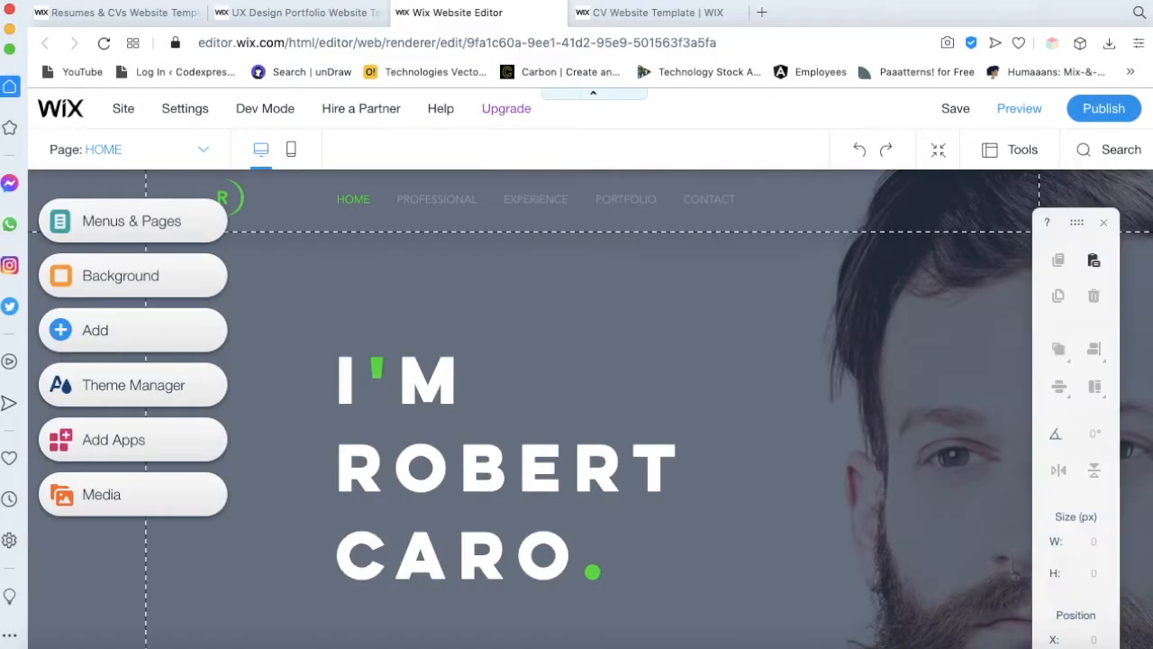
Look over the template's home page in the editor down to the Experience section and return to its header
scroll(741, 413, "down", 15)
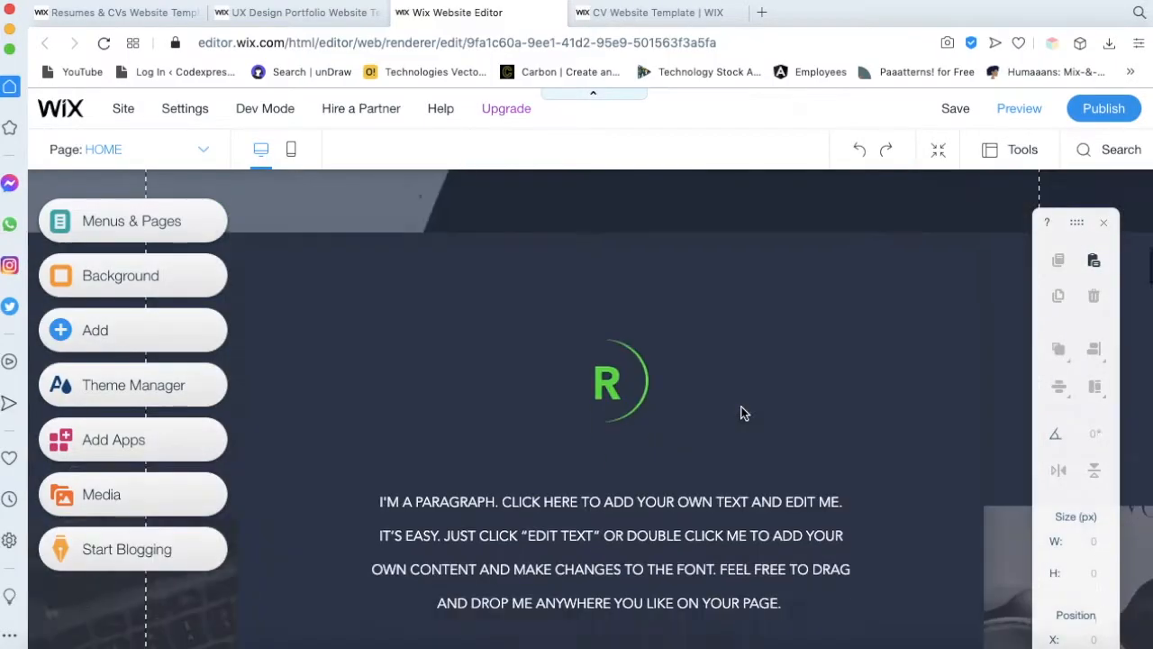
scroll(744, 412, "down", 15)
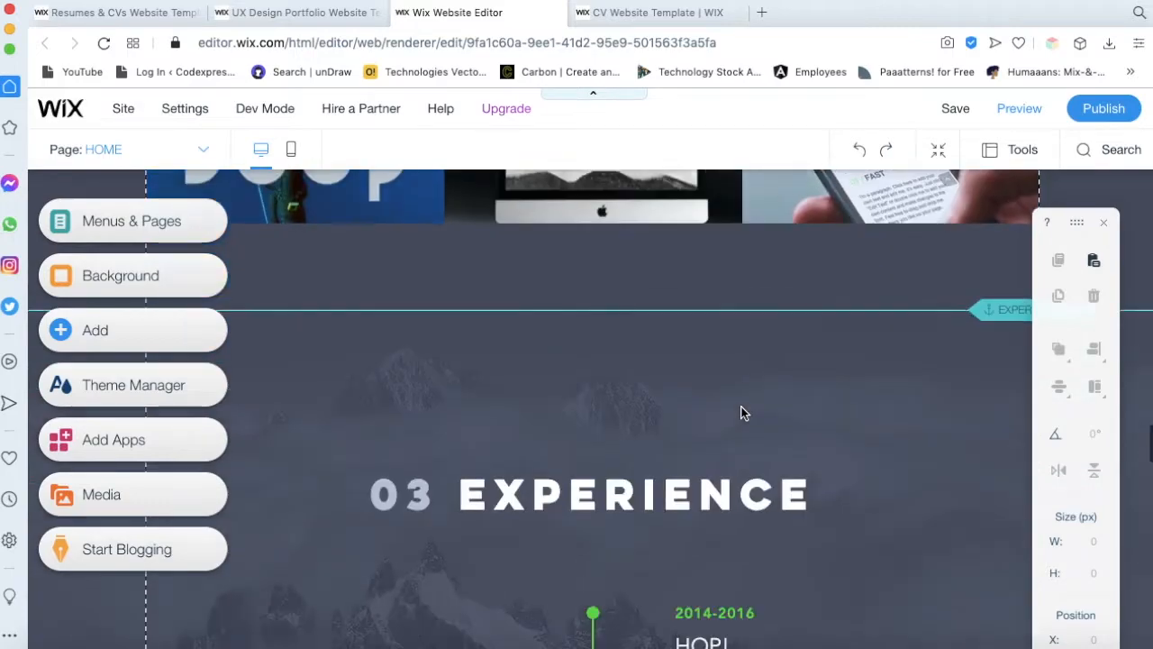
scroll(742, 412, "up", 20)
scroll(739, 430, "up", 10)
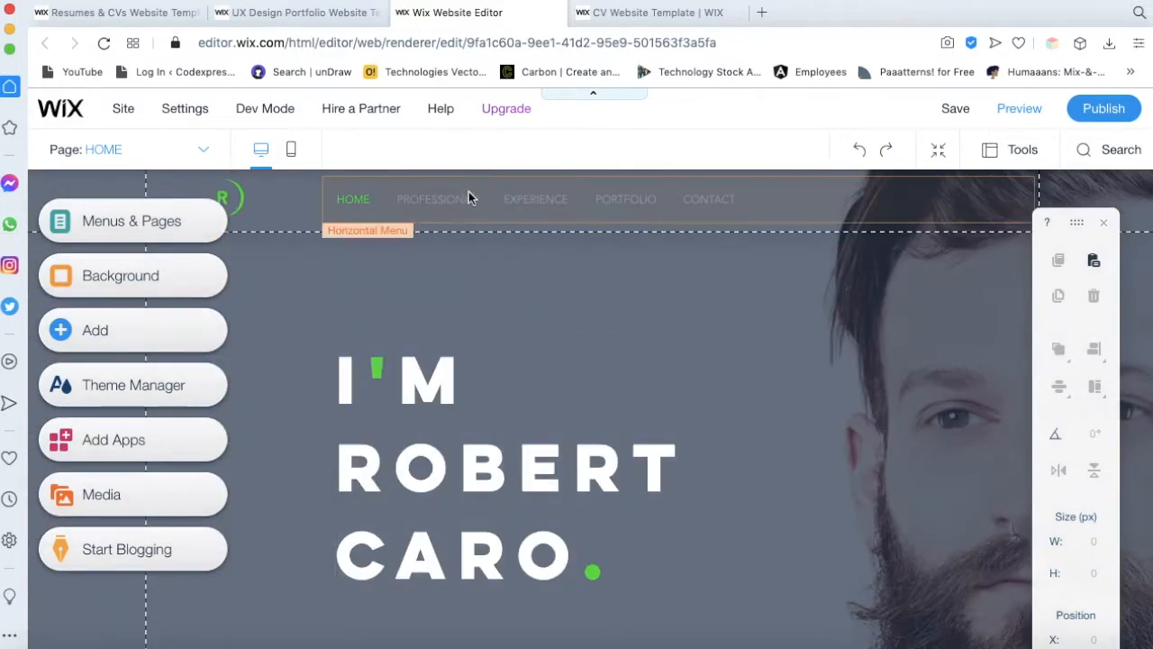
Inspect the header's horizontal menu, the hero heading and the hero strip as editable elements
left_click(569, 206)
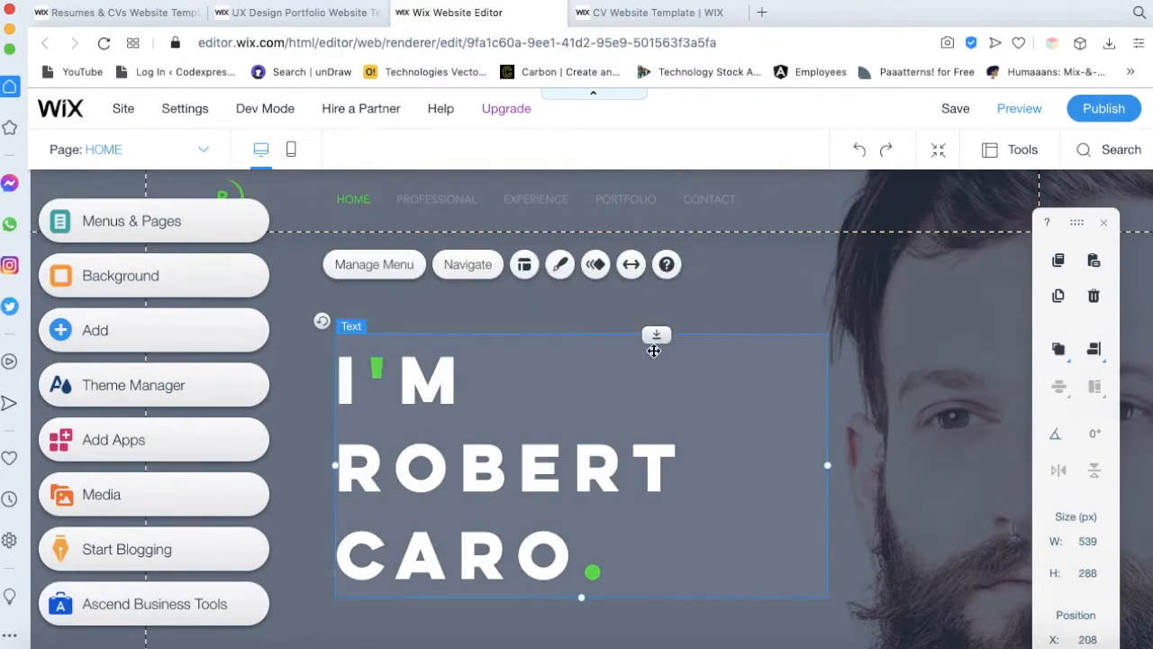
left_click(653, 344)
left_click(780, 296)
scroll(789, 365, "down", 5)
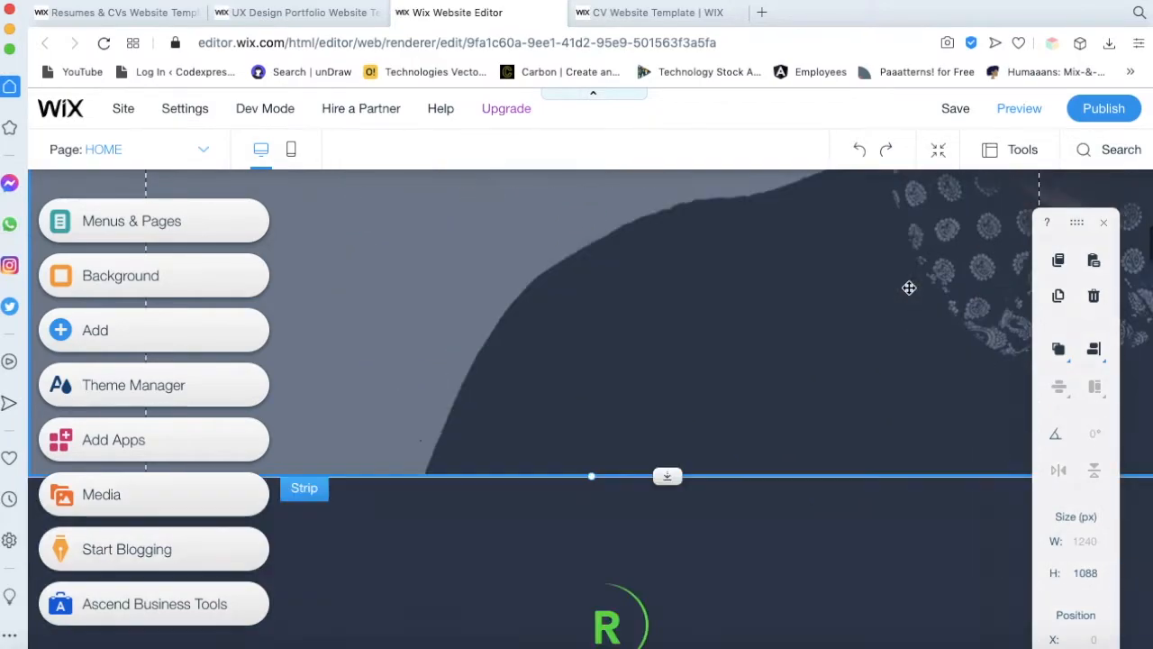
left_click(1025, 387)
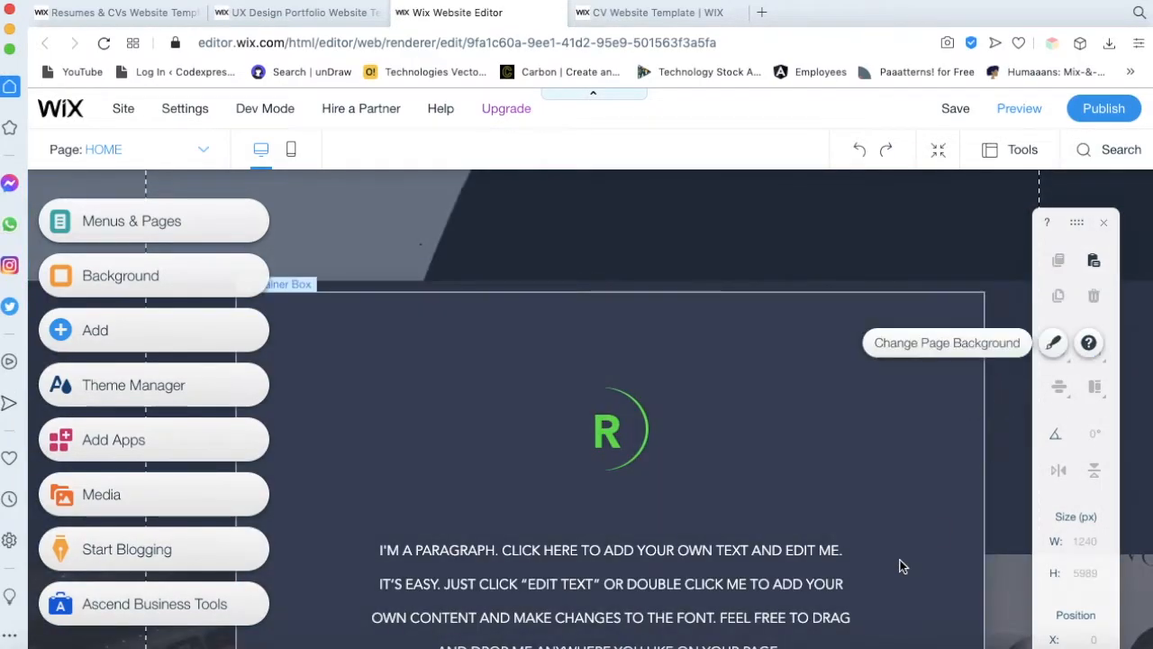
Examine the editable intro, Professional, Portfolio and Experience sections of the home page, and return to the hero section
scroll(901, 554, "down", 5)
left_click(900, 538)
scroll(900, 539, "down", 5)
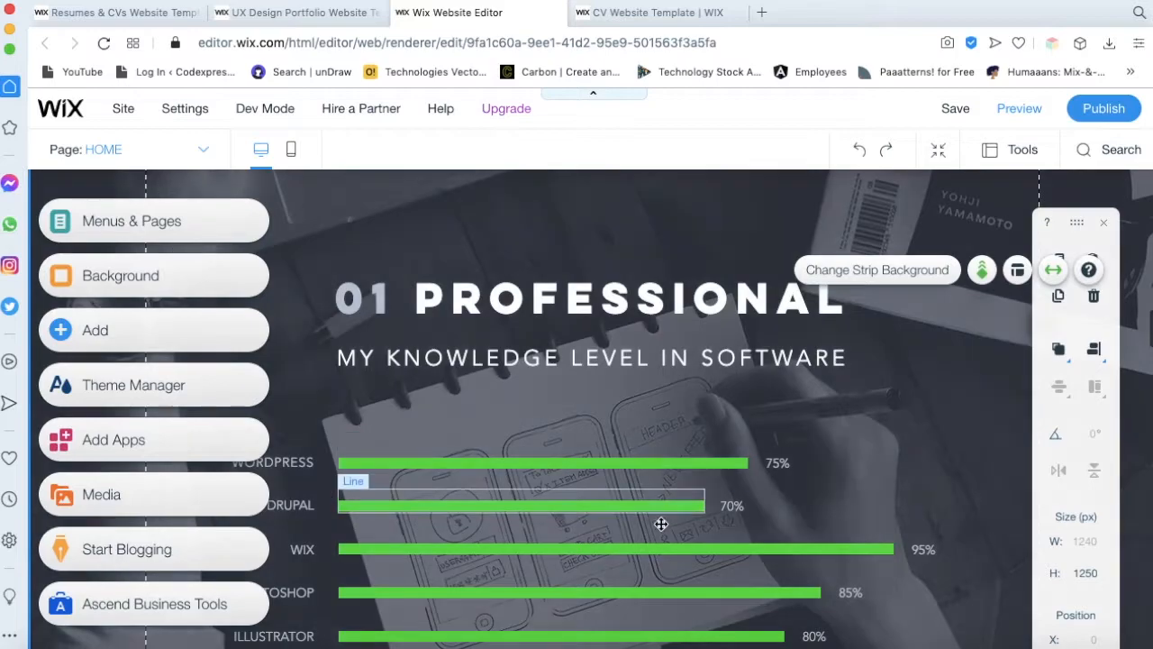
scroll(548, 351, "down", 10)
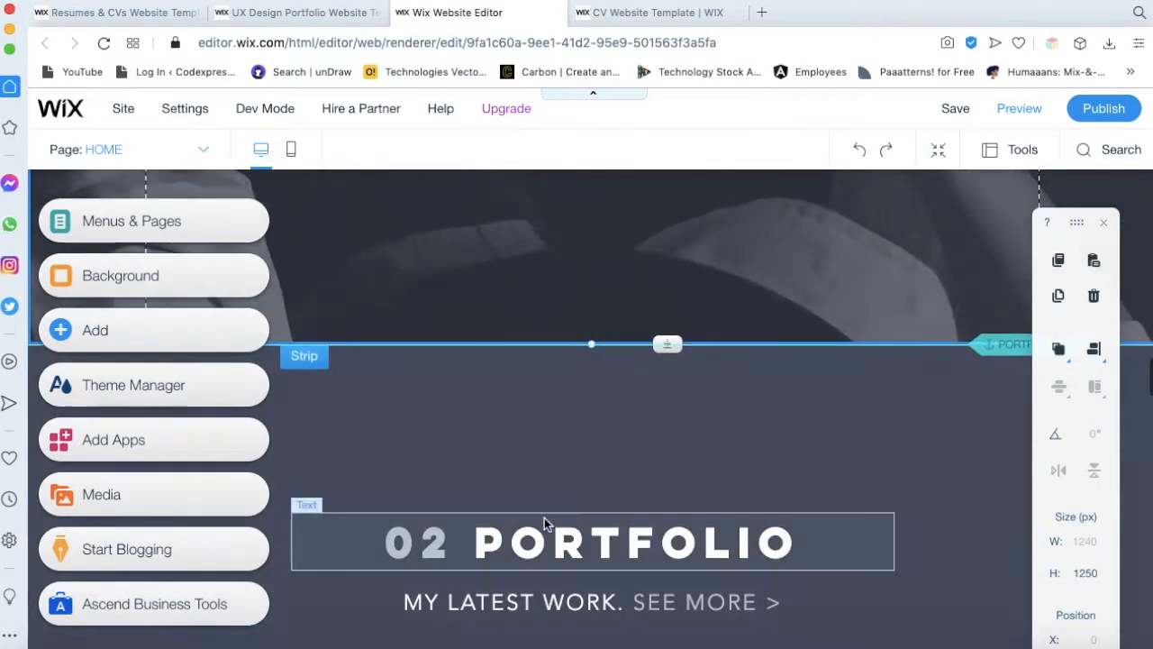
left_click(541, 465)
scroll(542, 405, "down", 3)
scroll(487, 405, "down", 3)
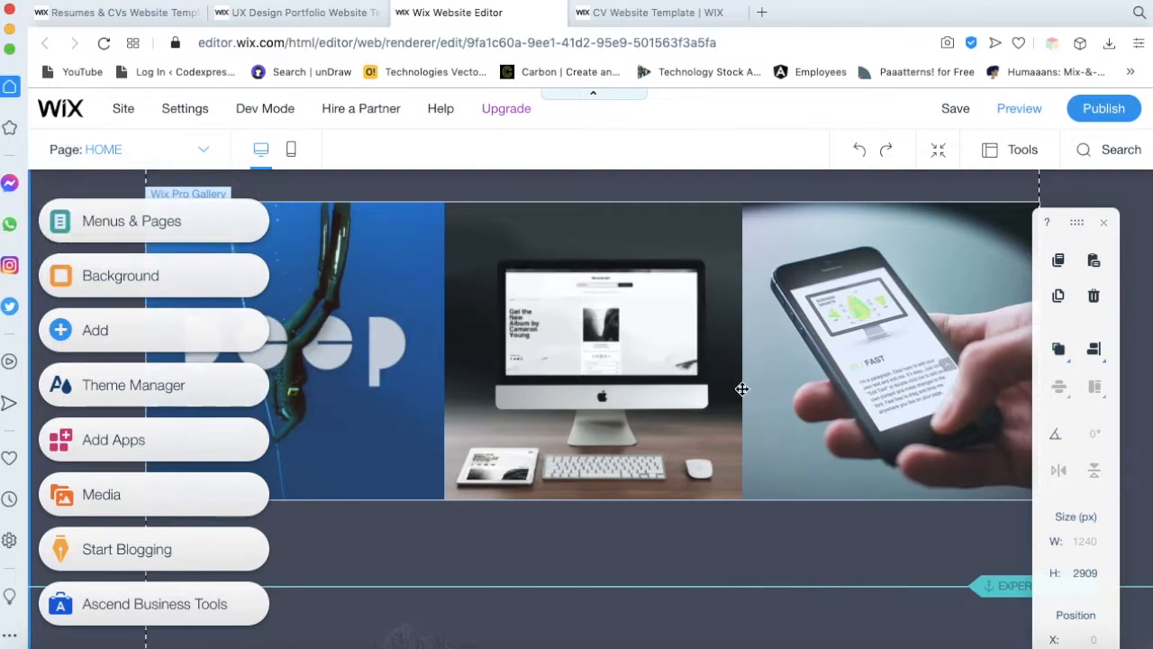
scroll(730, 386, "down", 3)
scroll(729, 386, "down", 5)
left_click(592, 425)
scroll(637, 465, "down", 15)
scroll(528, 539, "up", 20)
scroll(528, 537, "up", 15)
scroll(528, 540, "up", 5)
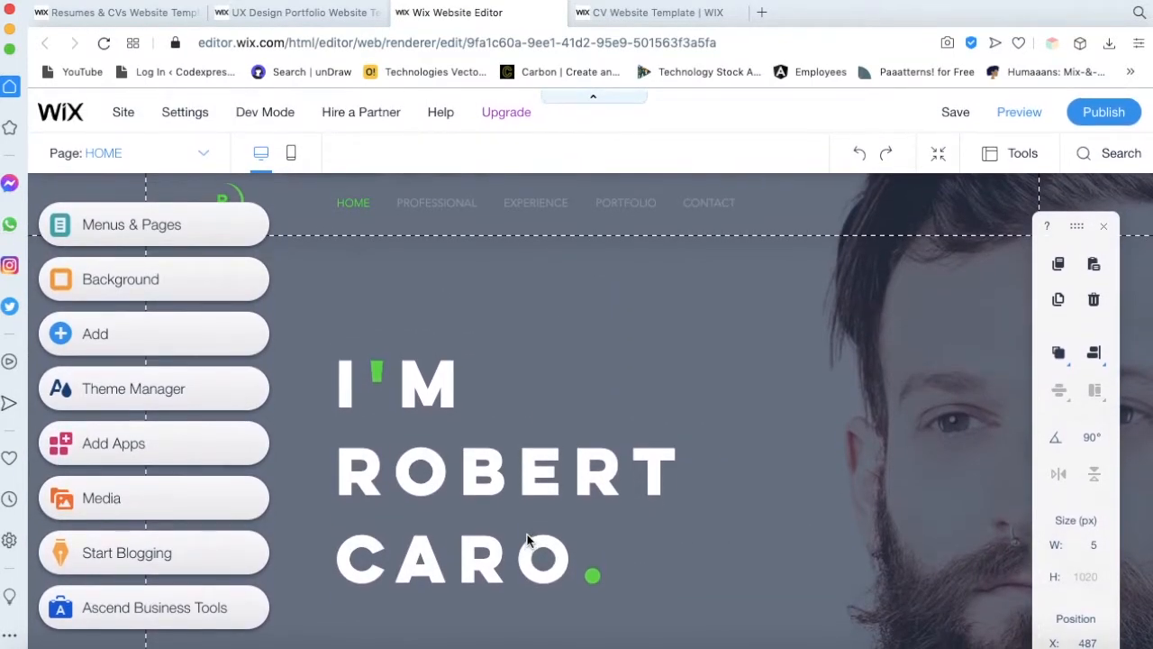
Look through the editor's page background options and the catalogue of elements that can be added
left_click(127, 230)
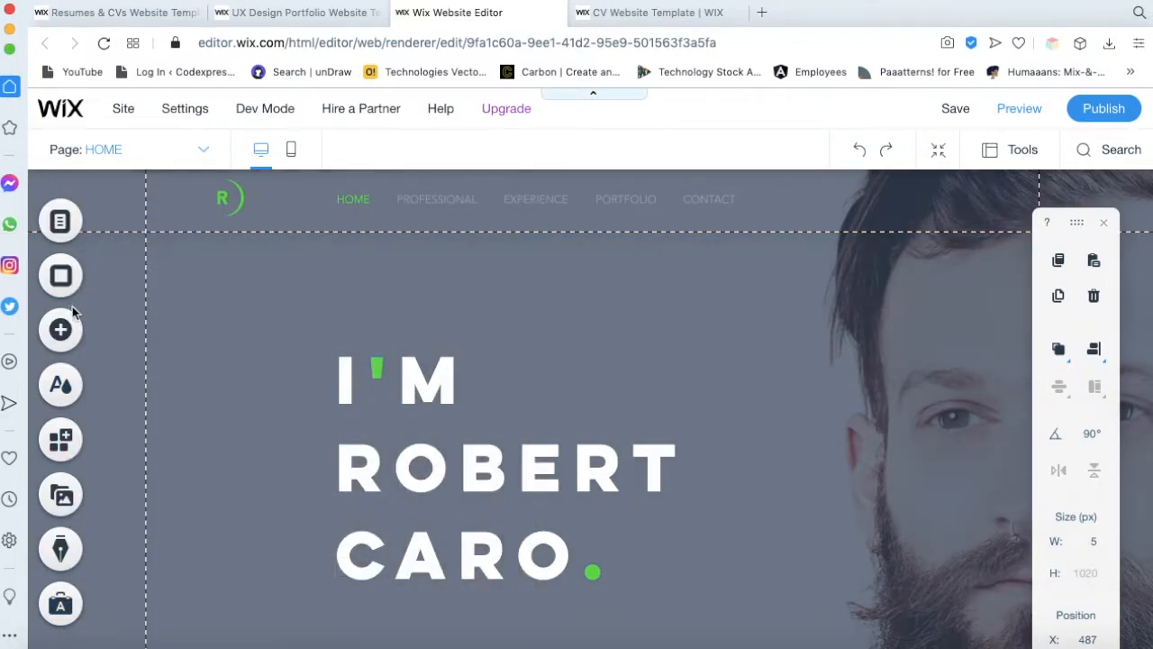
left_click(60, 275)
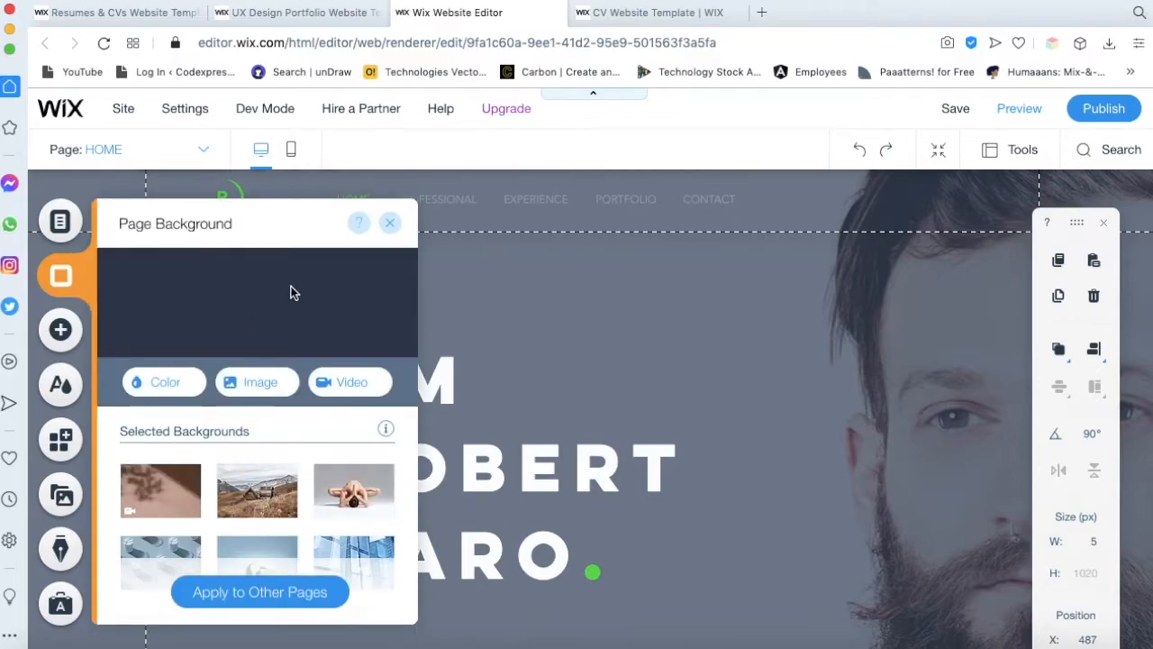
left_click(389, 223)
left_click(59, 332)
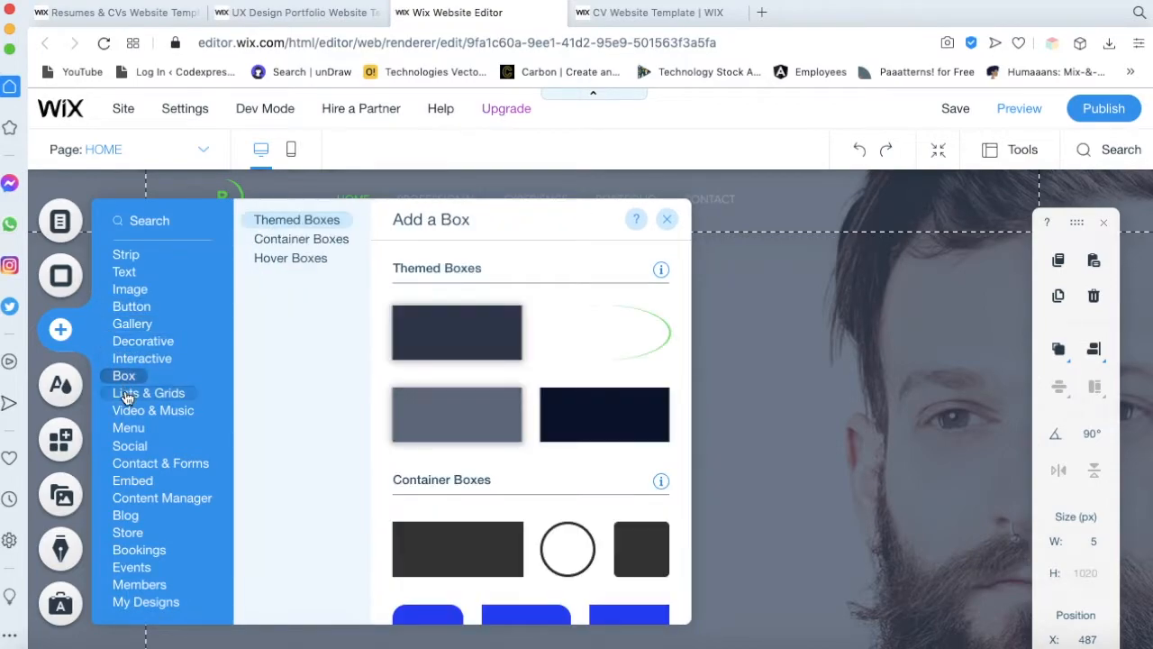
Look through the editor's theme, App Market, media, blogging and Ascend business tools, and return to the page
left_click(60, 384)
left_click(66, 449)
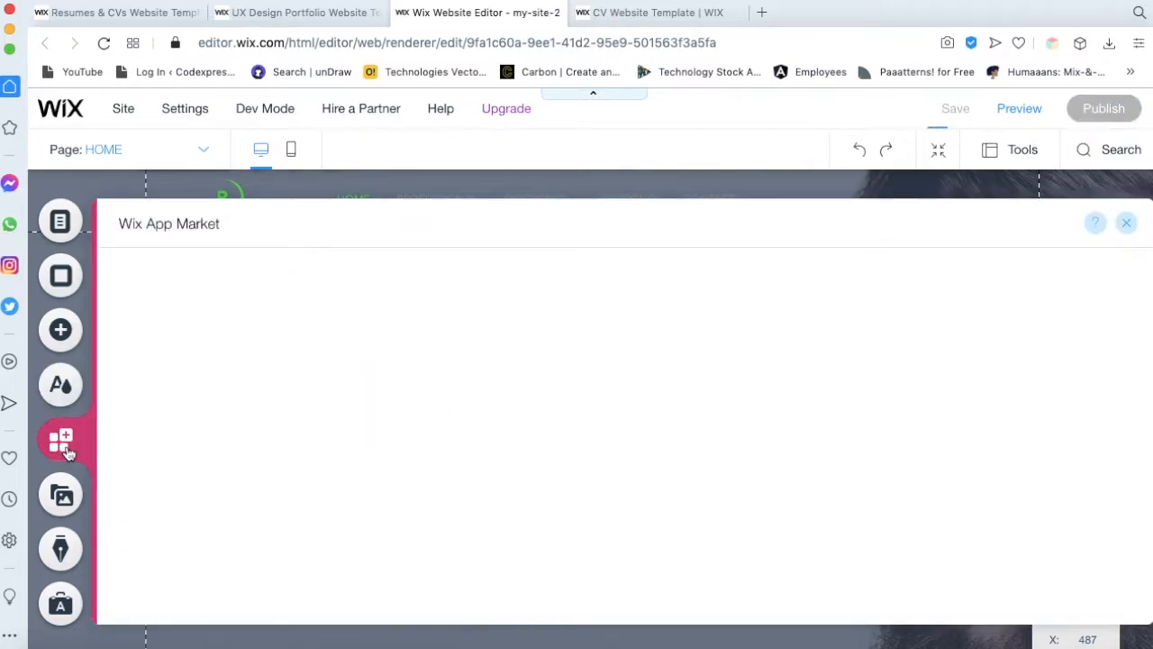
left_click(62, 495)
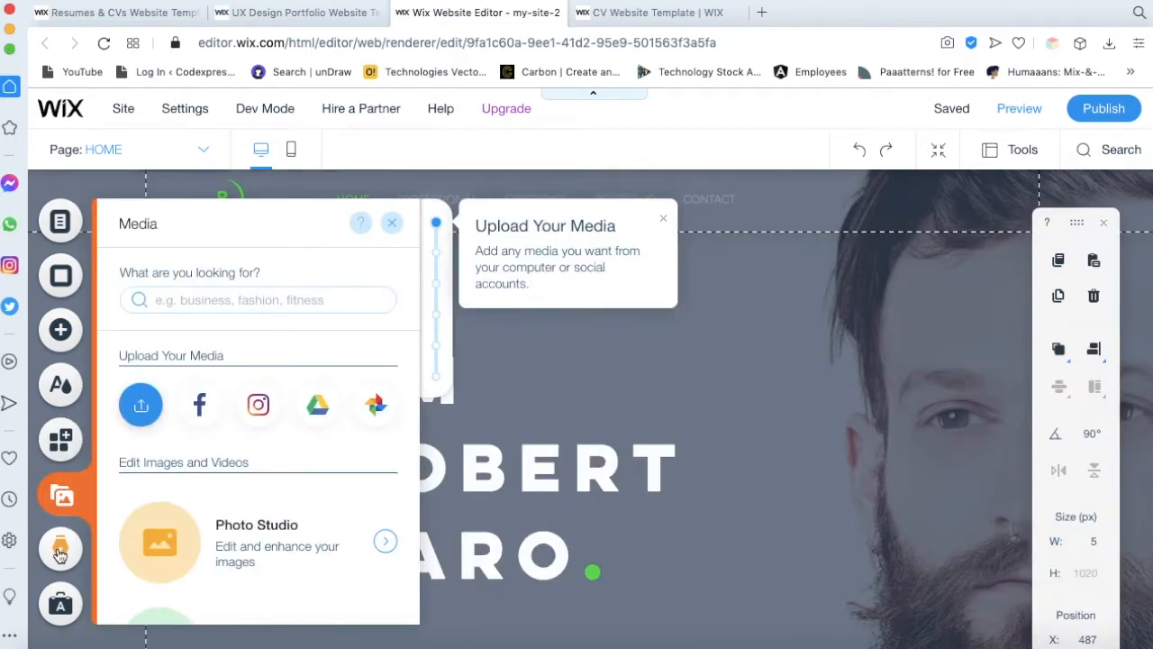
left_click(59, 556)
left_click(61, 622)
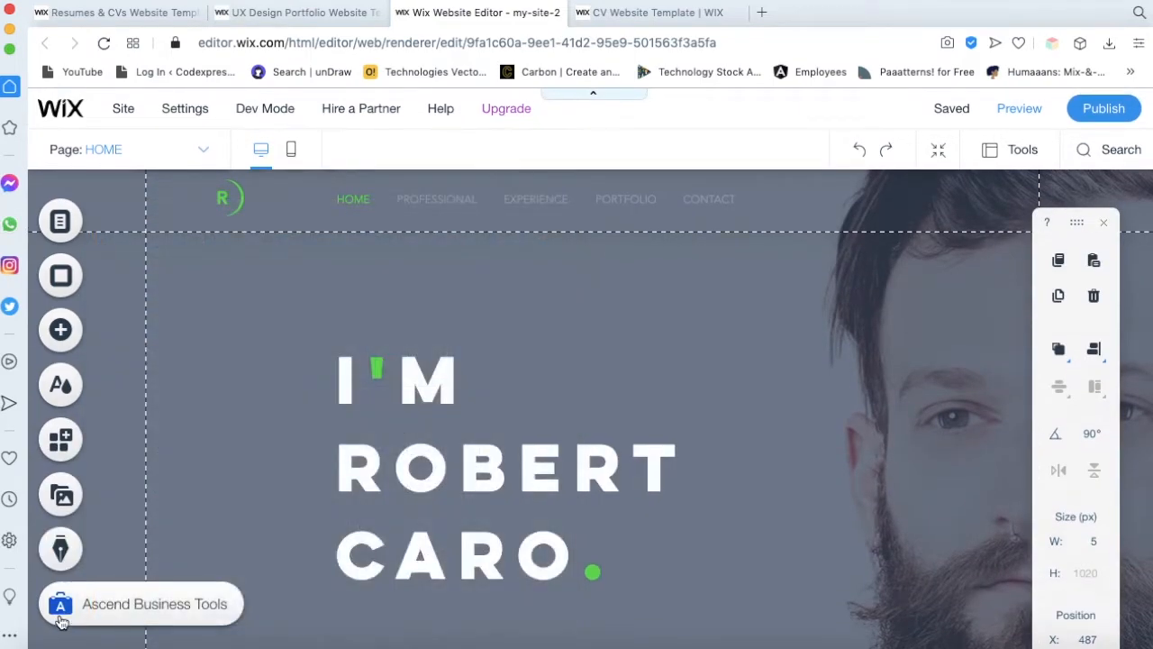
left_click(61, 622)
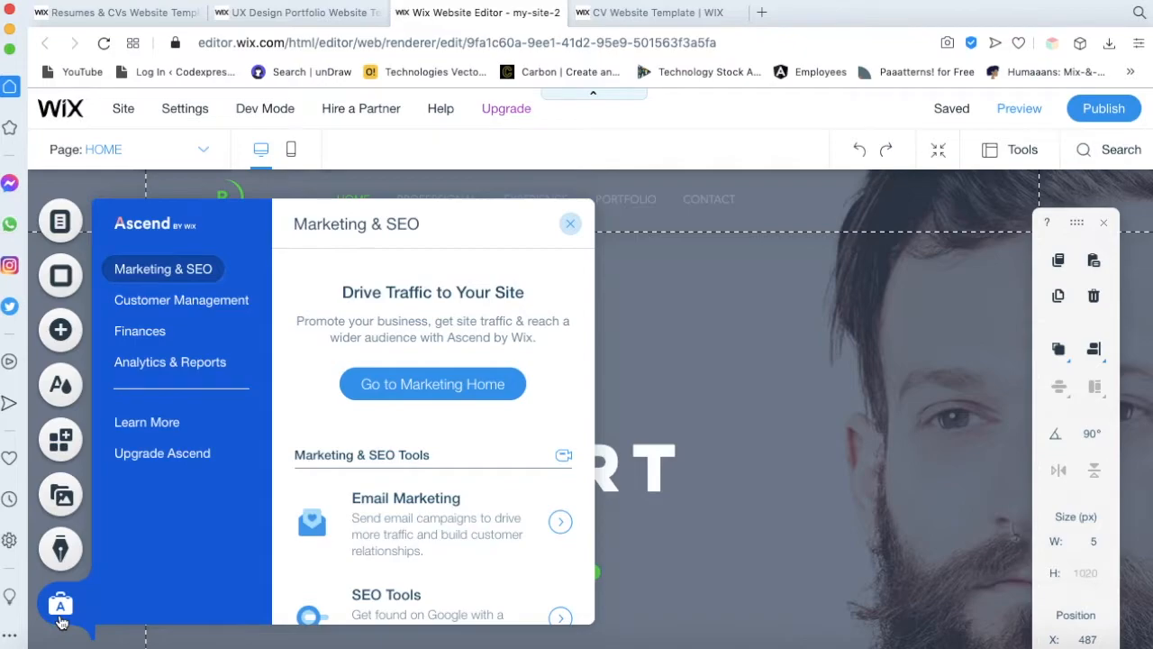
left_click(778, 411)
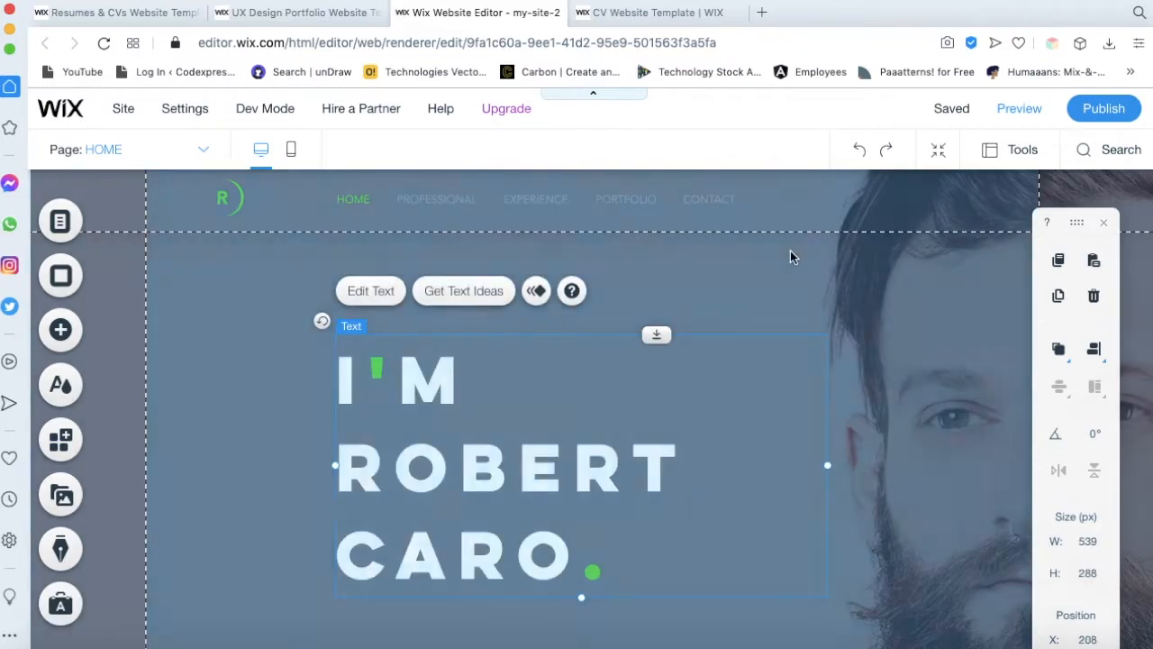
Replace the placeholder name in the hero heading with the site owner's first name
left_click(958, 357)
left_click(550, 433)
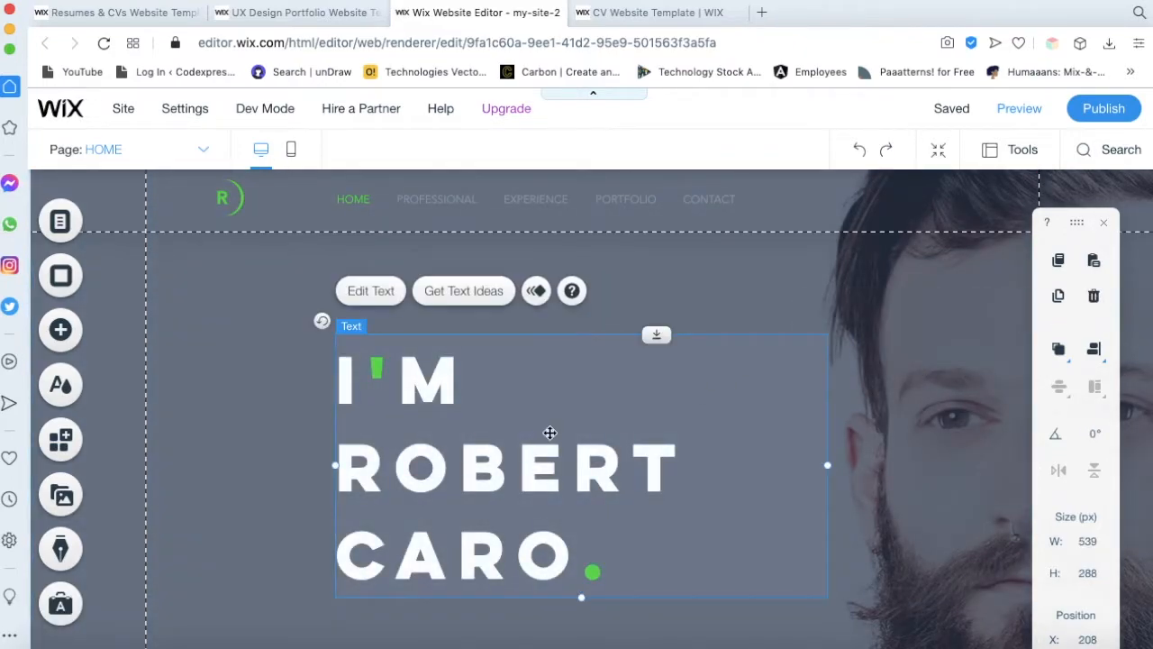
triple_click(444, 482)
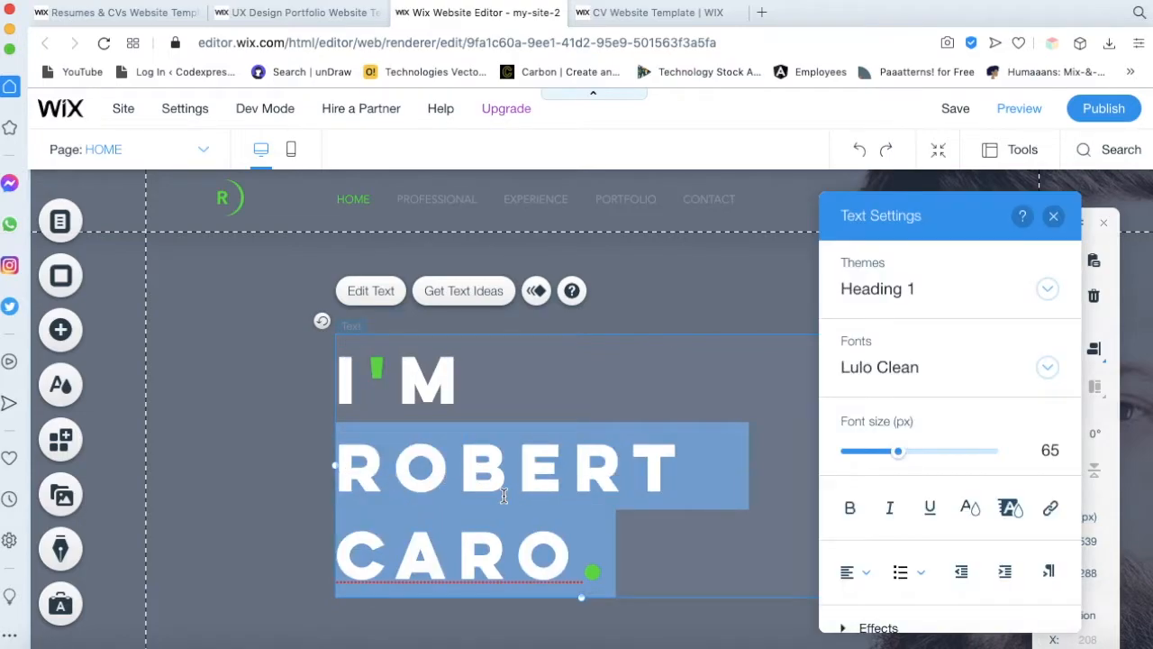
left_click(504, 496)
left_click_drag(579, 560, 339, 467)
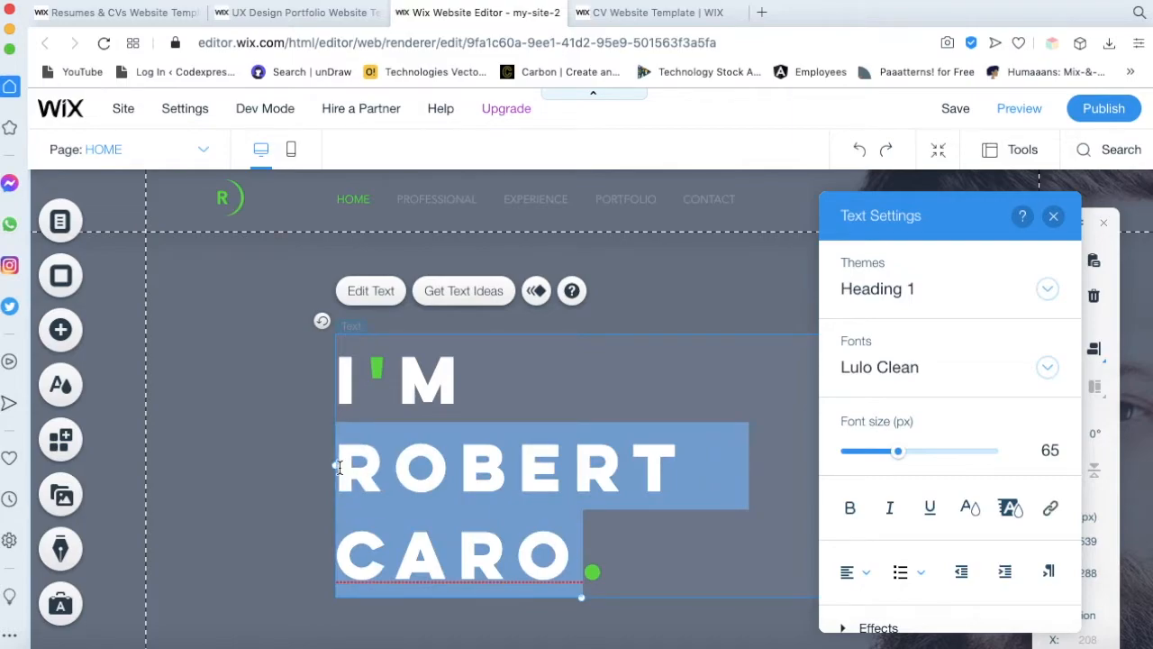
type("NOKWAND")
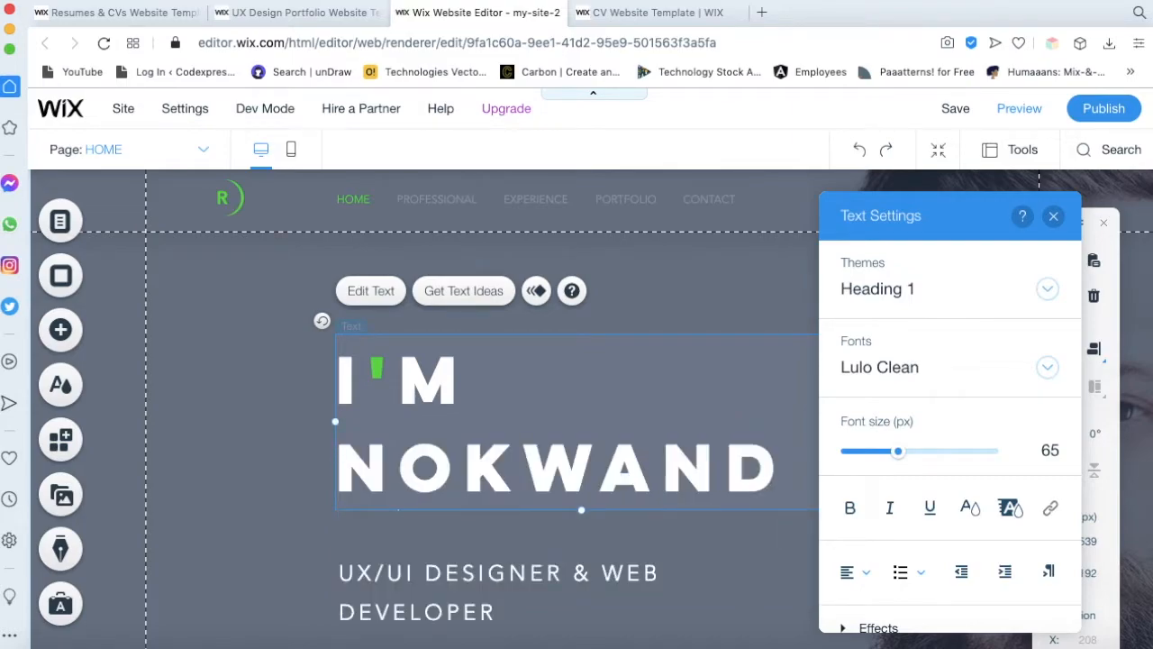
type("A")
Add a new first line reading "HI," above "I'M" in the hero heading
key("Up")
key("Up")
key("Up")
key("Return")
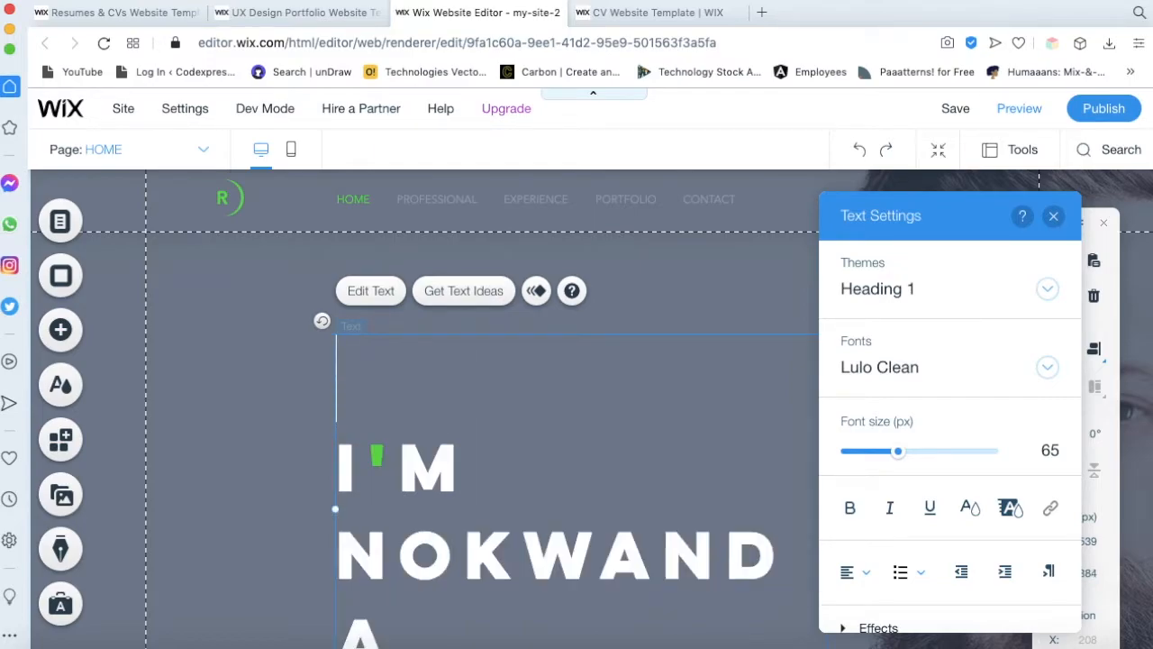
type("HI")
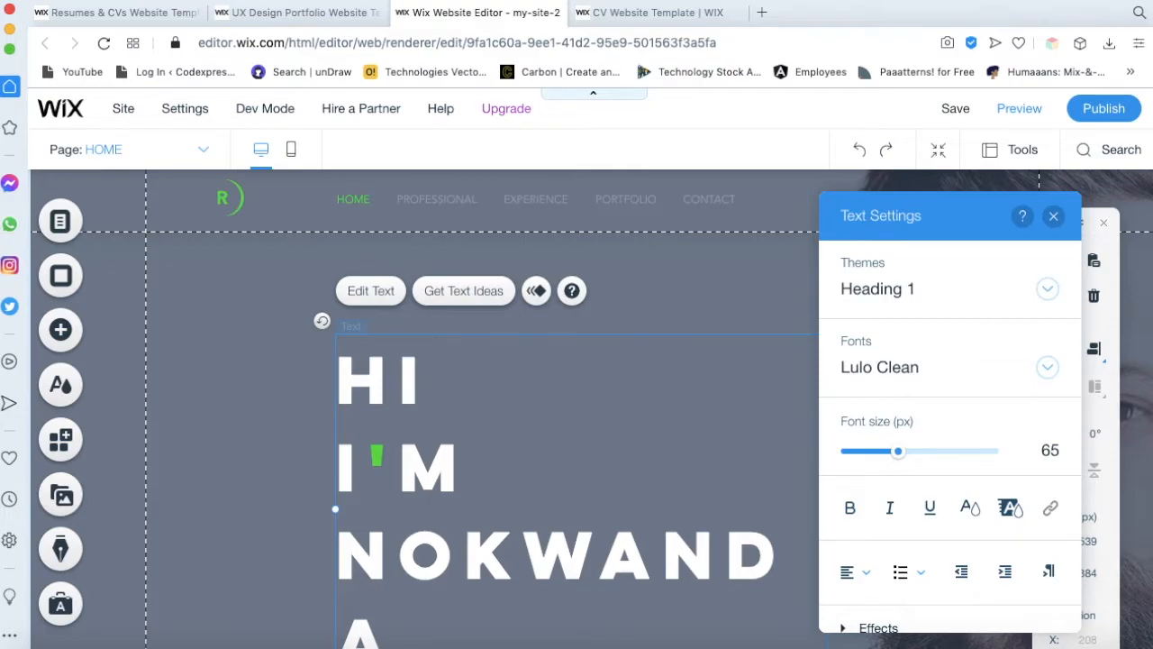
type(",")
Widen the heading's text box leftward to the page's margin guide and join the name onto the "I'M" line
left_click_drag(335, 509, 146, 505)
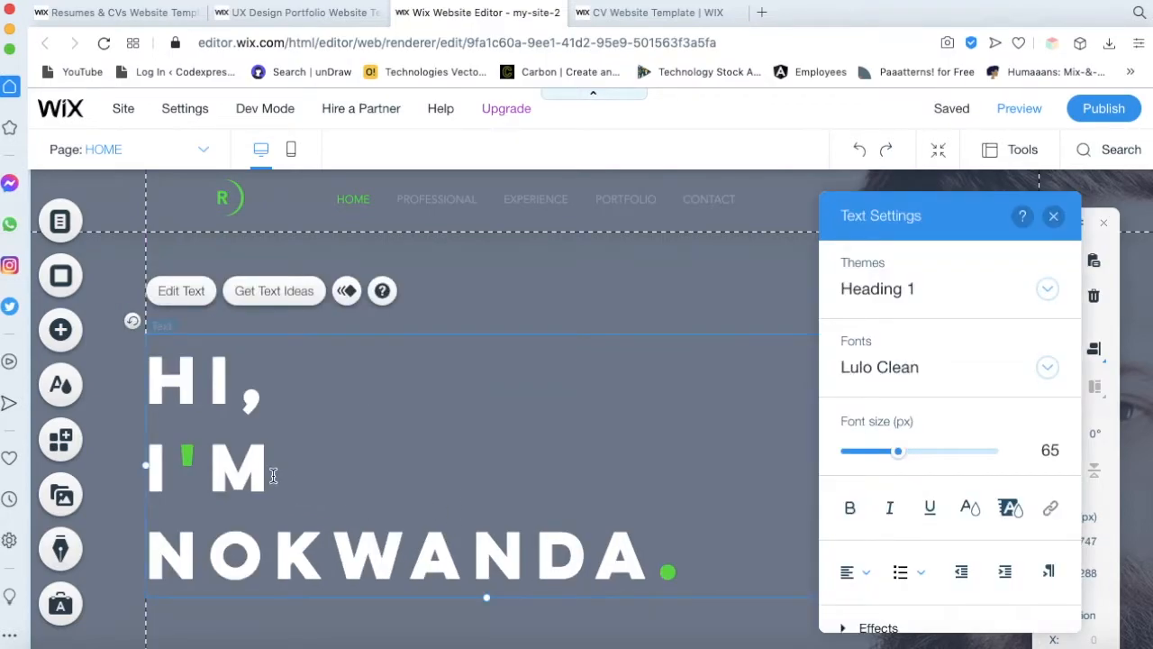
key("BackSpace")
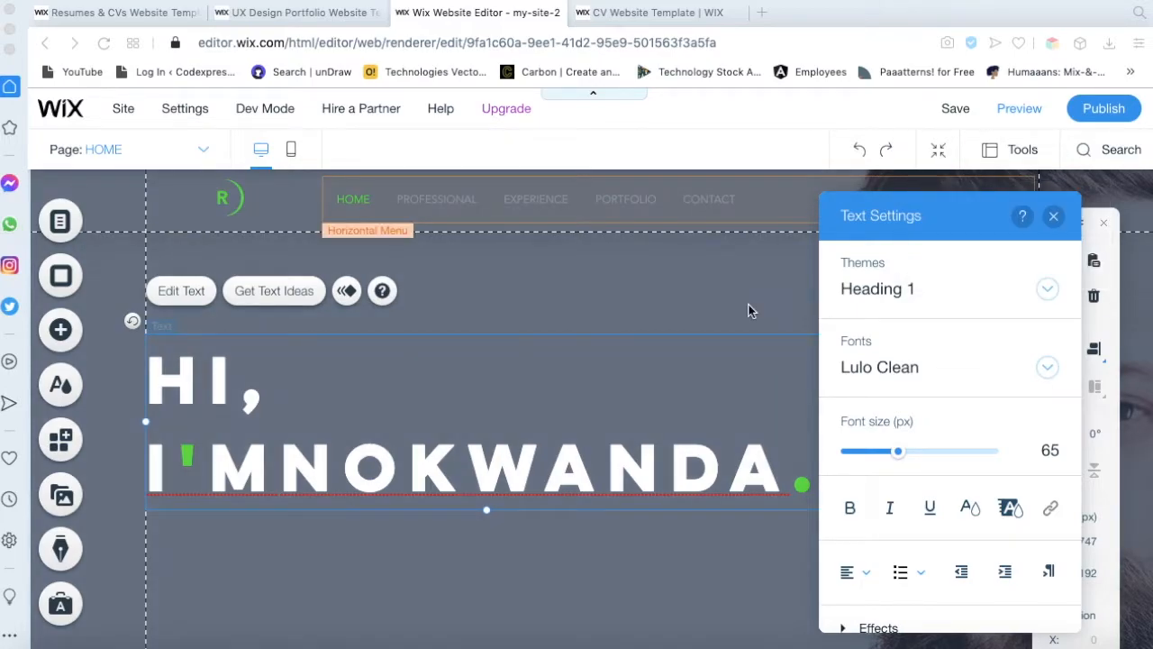
Set the font size of the heading's "I'M" and name line to 50 px
left_click(365, 450)
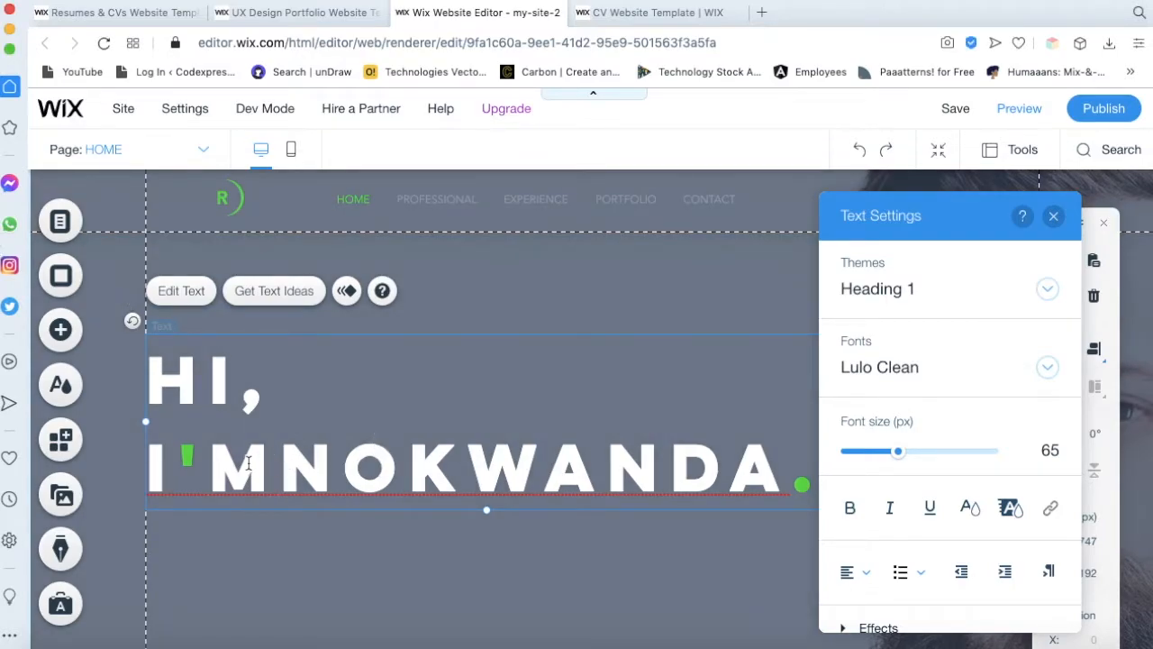
left_click(183, 463)
triple_click(188, 462)
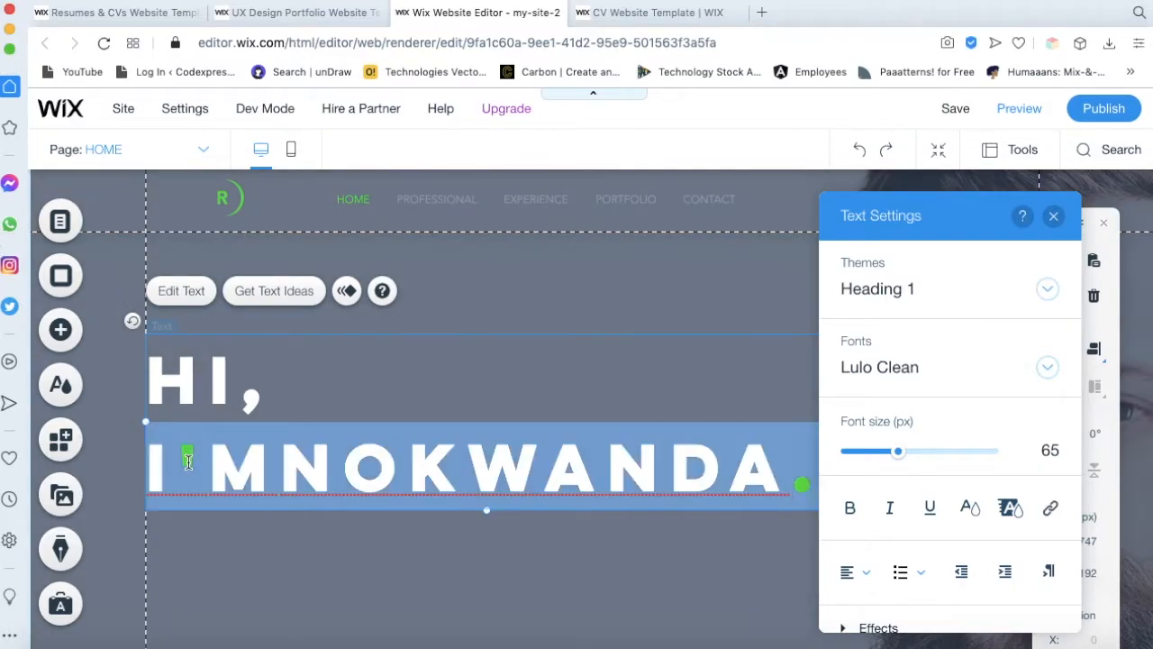
left_click(717, 477)
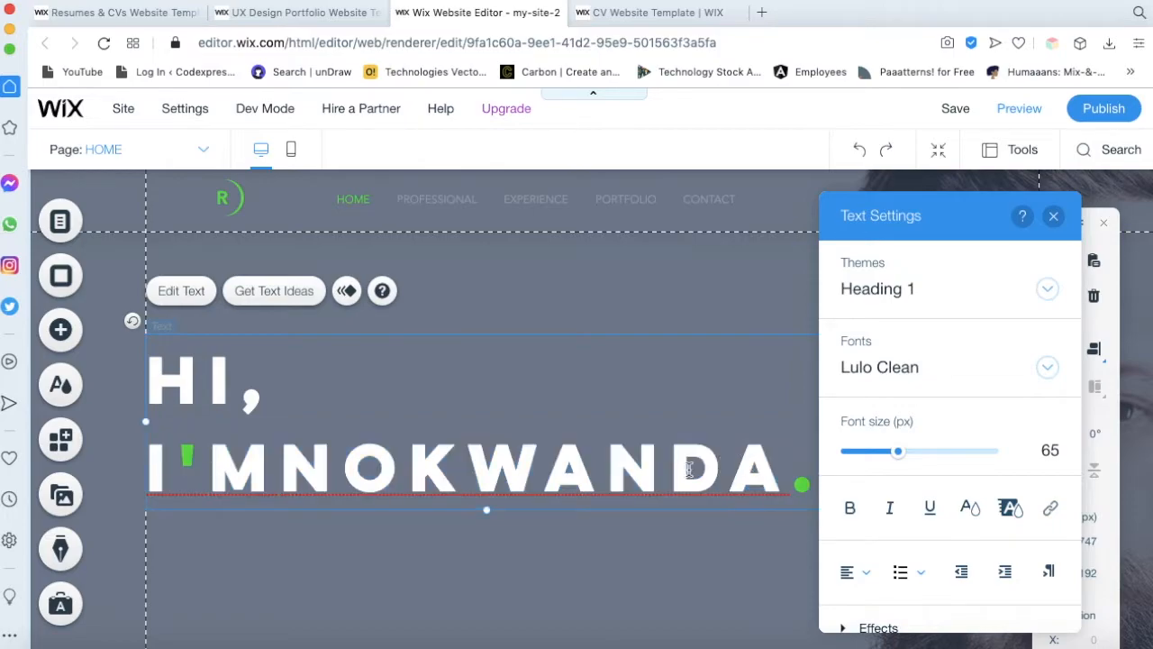
triple_click(769, 446)
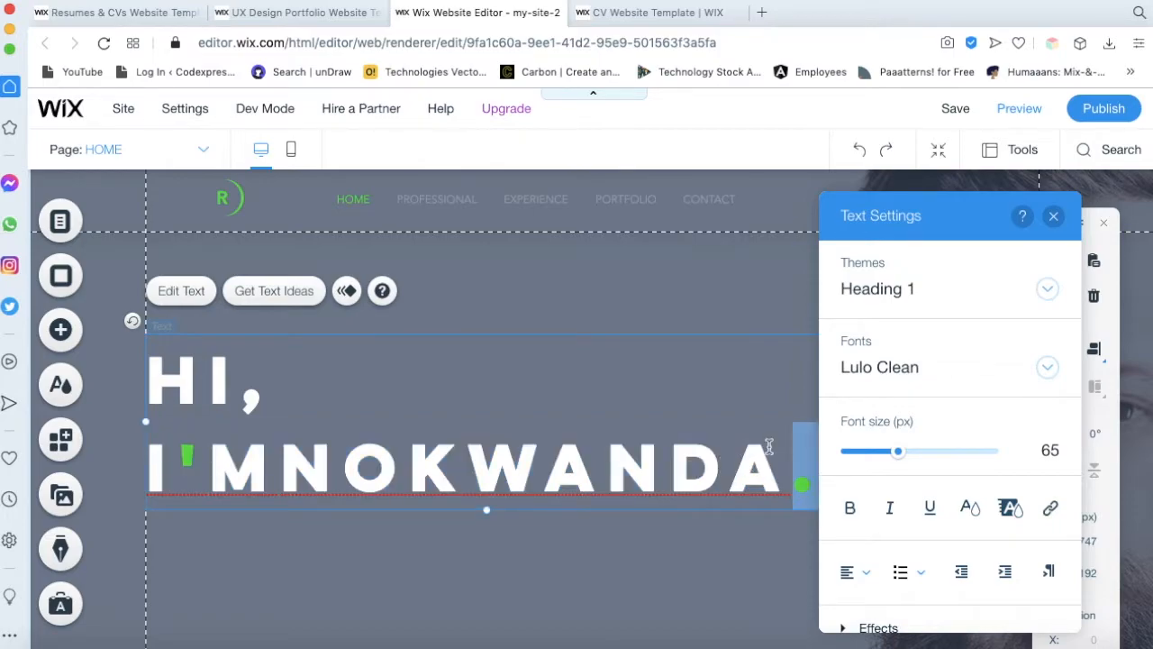
left_click(665, 435)
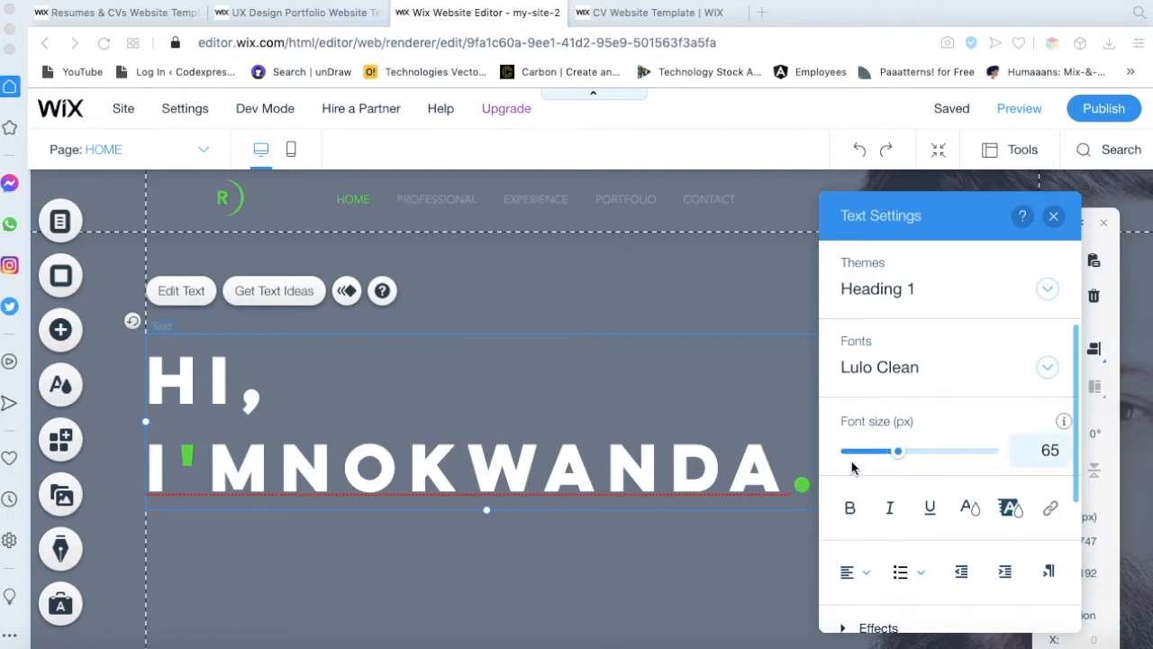
left_click(634, 496)
double_click(608, 465)
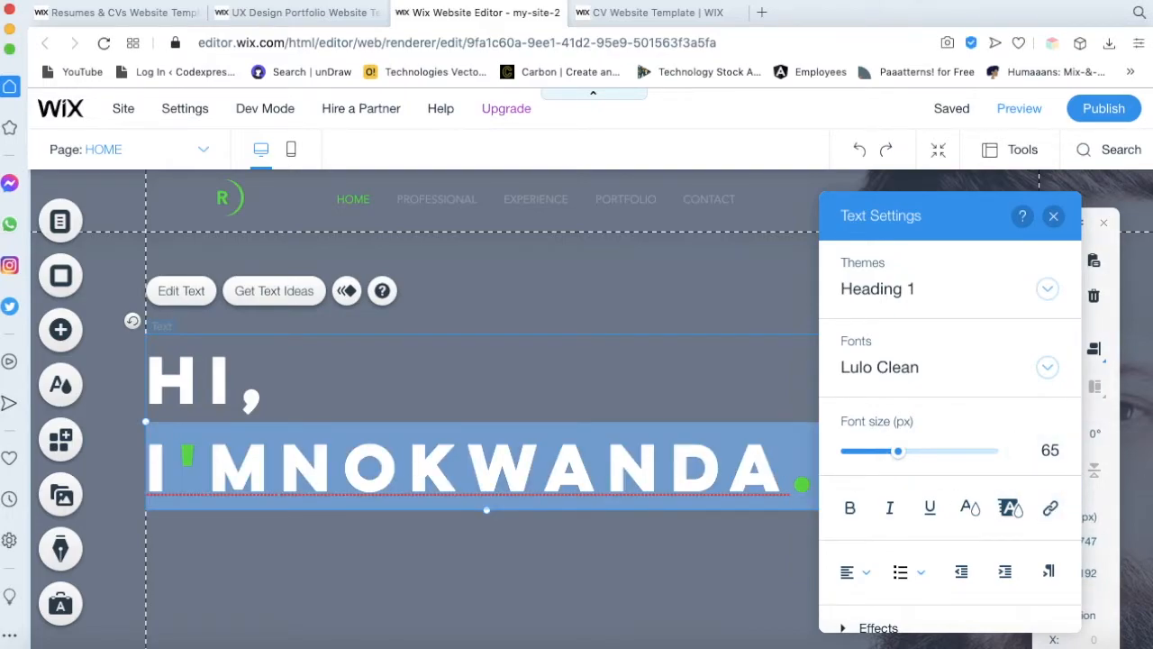
left_click_drag(893, 450, 887, 458)
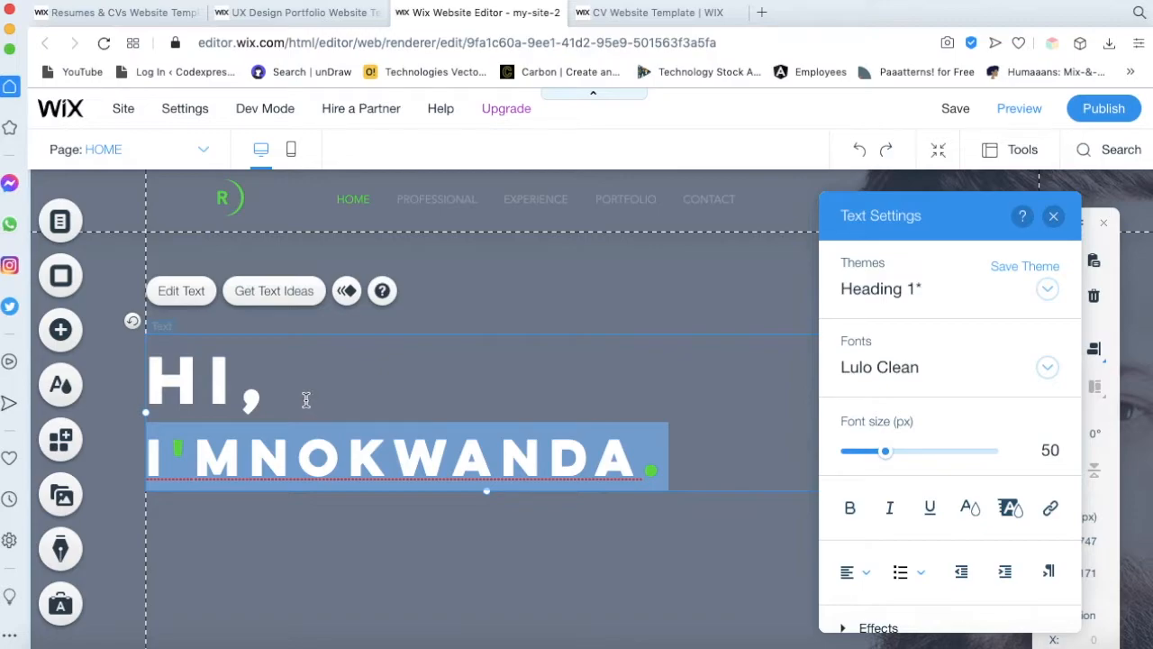
Set the font size of the heading's "HI," line to 50 px and finish editing the heading
left_click_drag(290, 387, 145, 369)
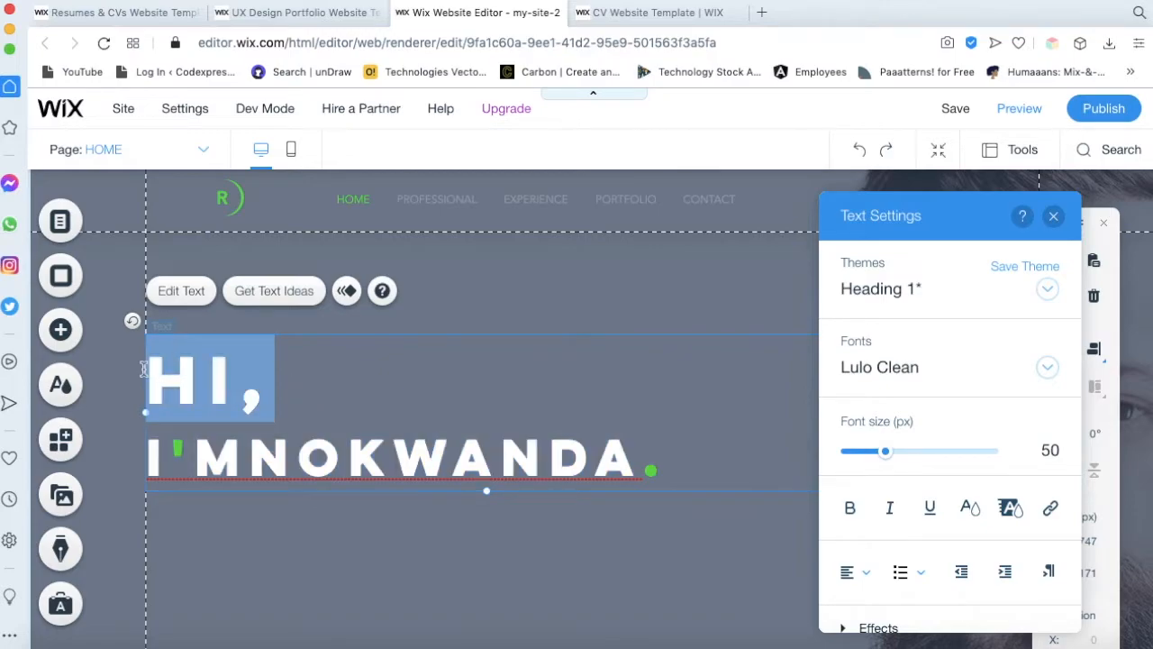
left_click_drag(886, 456, 885, 461)
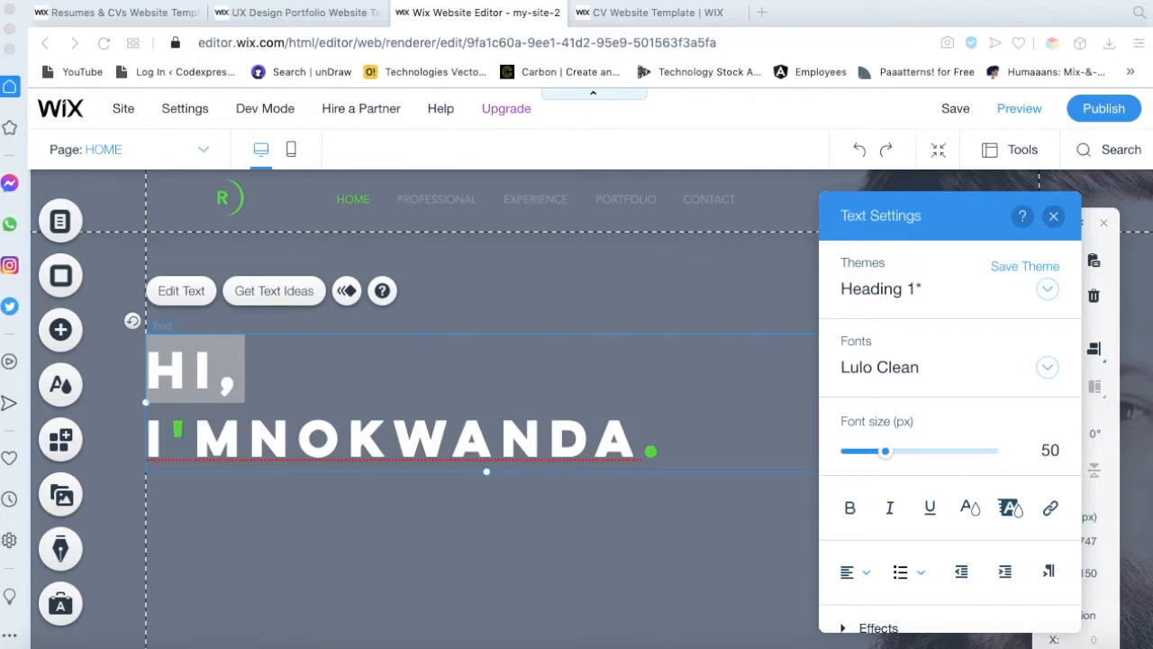
left_click(518, 362)
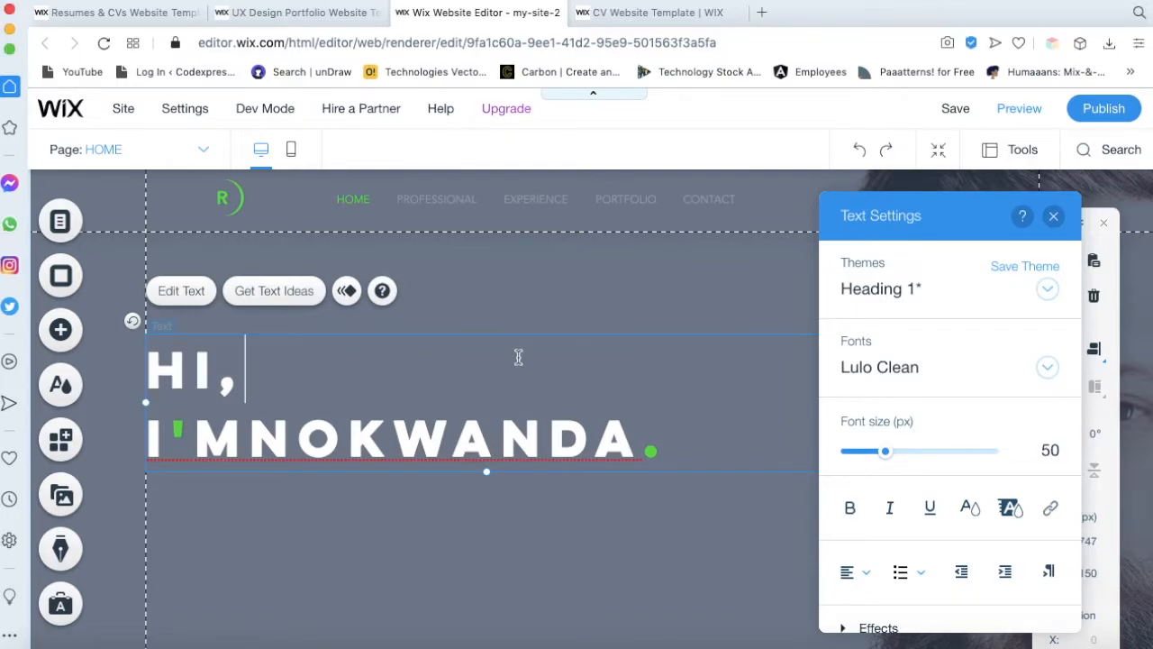
left_click(551, 283)
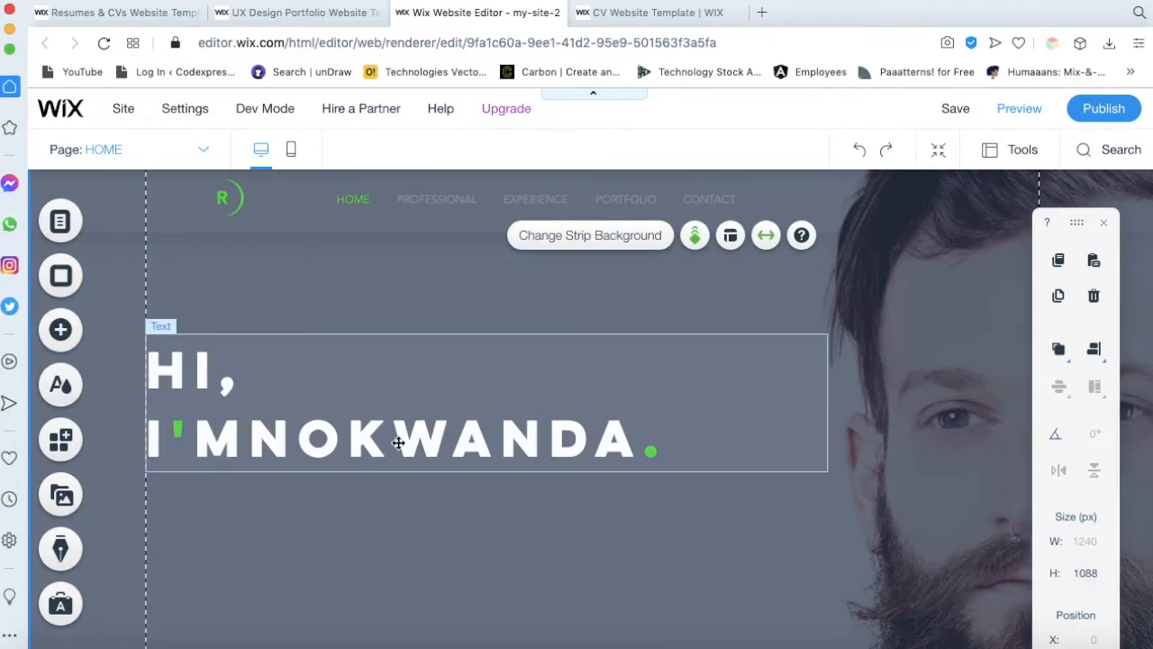
Move the "UX/UI Designer & Web Developer" subtitle up beneath the heading, close to the page's margin guide at about X 6
left_click(399, 442)
left_click_drag(396, 486, 397, 533)
left_click(396, 555)
scroll(395, 555, "down", 2)
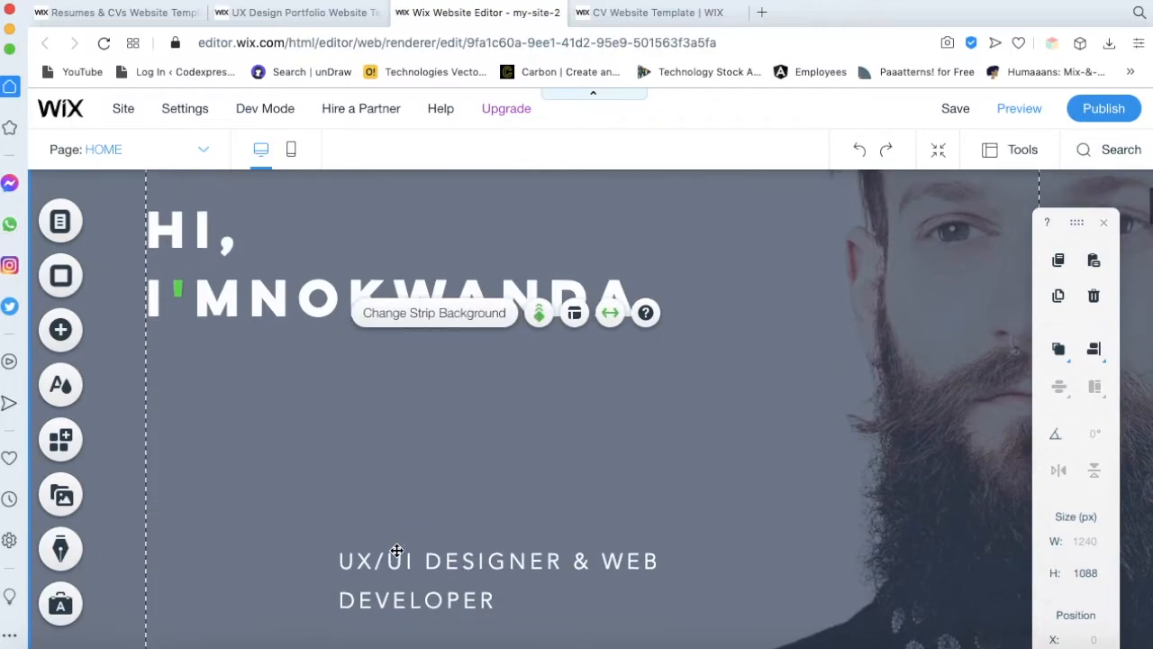
left_click(406, 574)
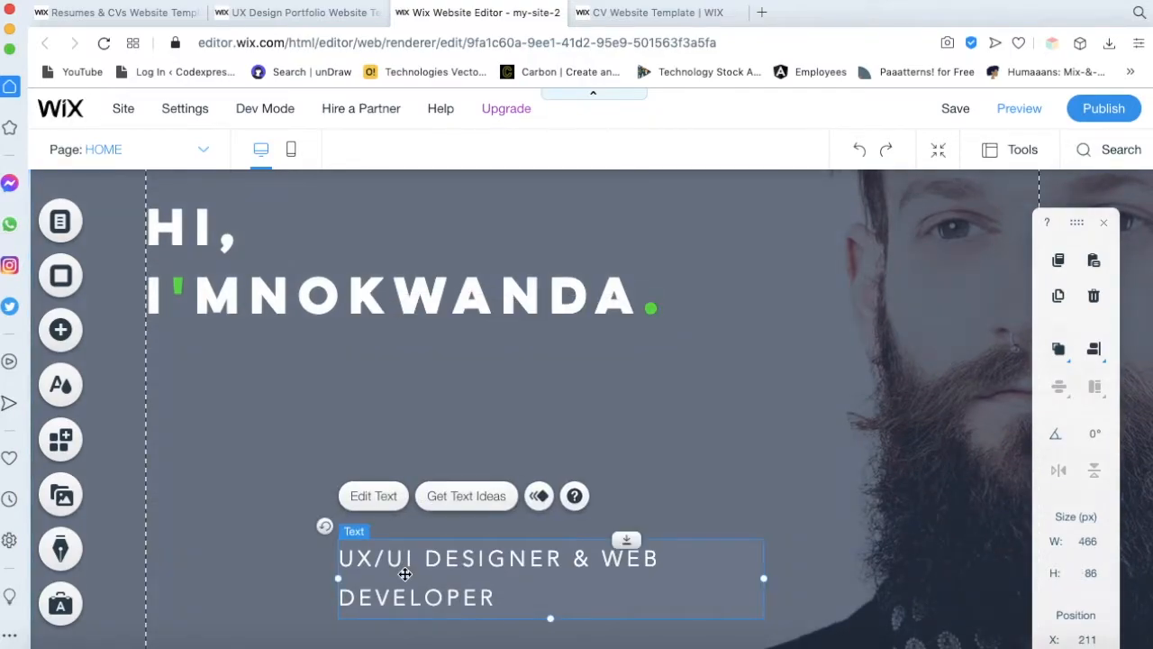
left_click_drag(394, 569, 220, 387)
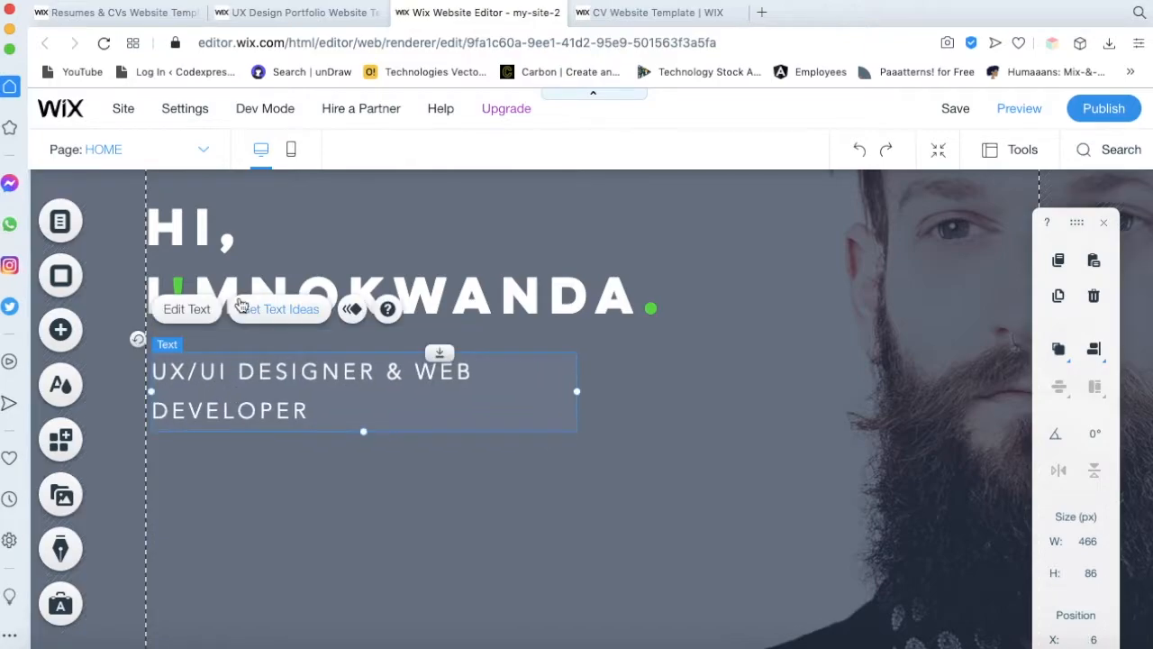
Replace the subtitle text with "Mobile and Web Developer"
left_click(279, 309)
left_click(891, 219)
double_click(309, 398)
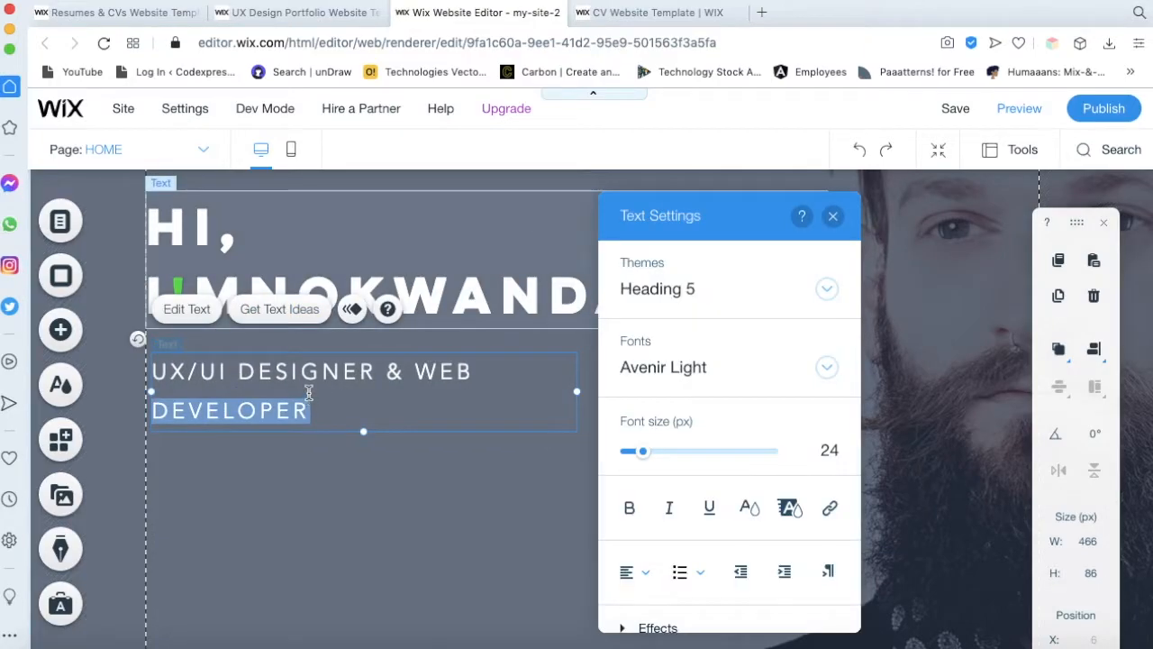
key("ctrl+a")
type("Monb")
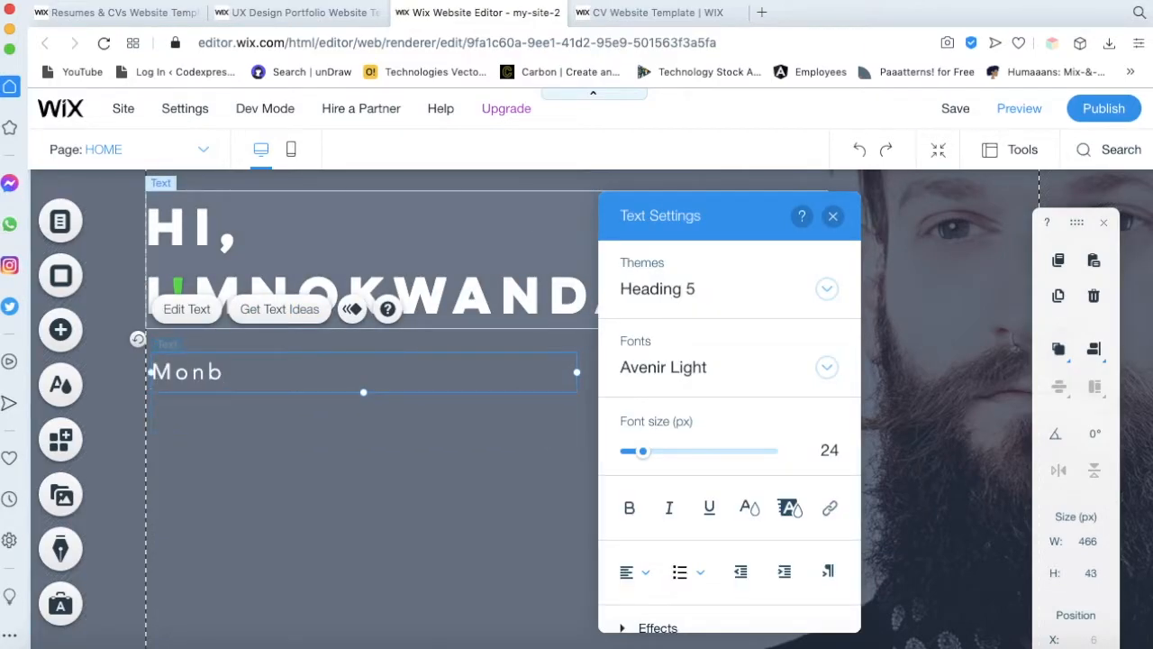
type("bile and We")
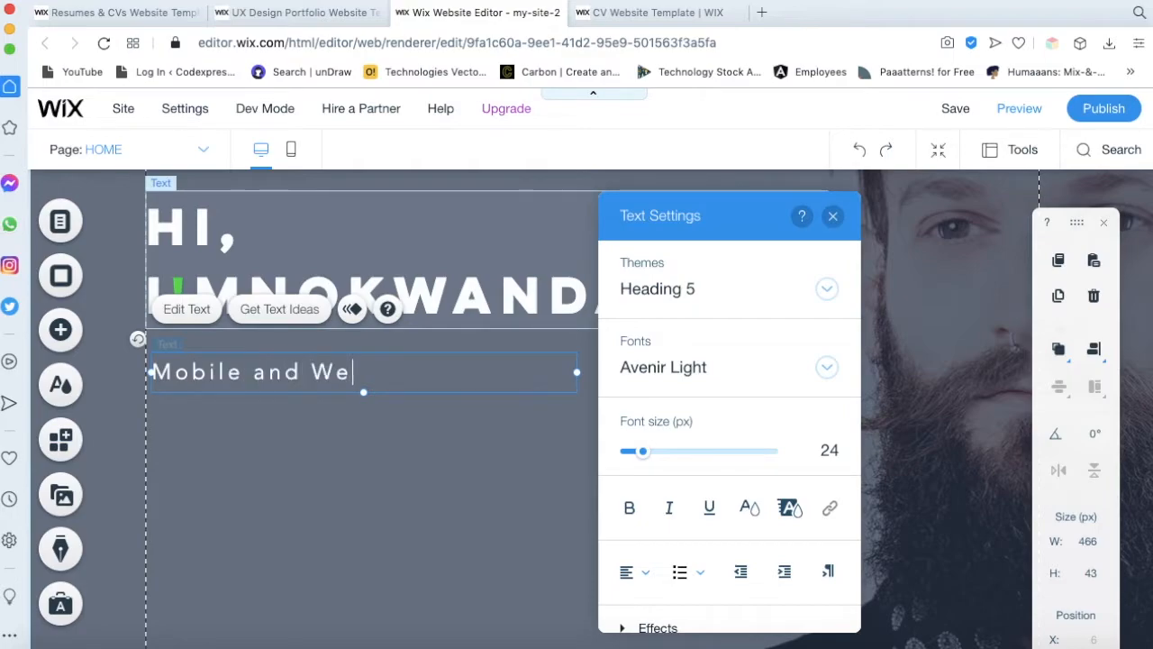
type("b Developer")
Make the subtitle bold and set its font size to 25 px
key("super+a")
left_click(629, 507)
left_click(482, 474)
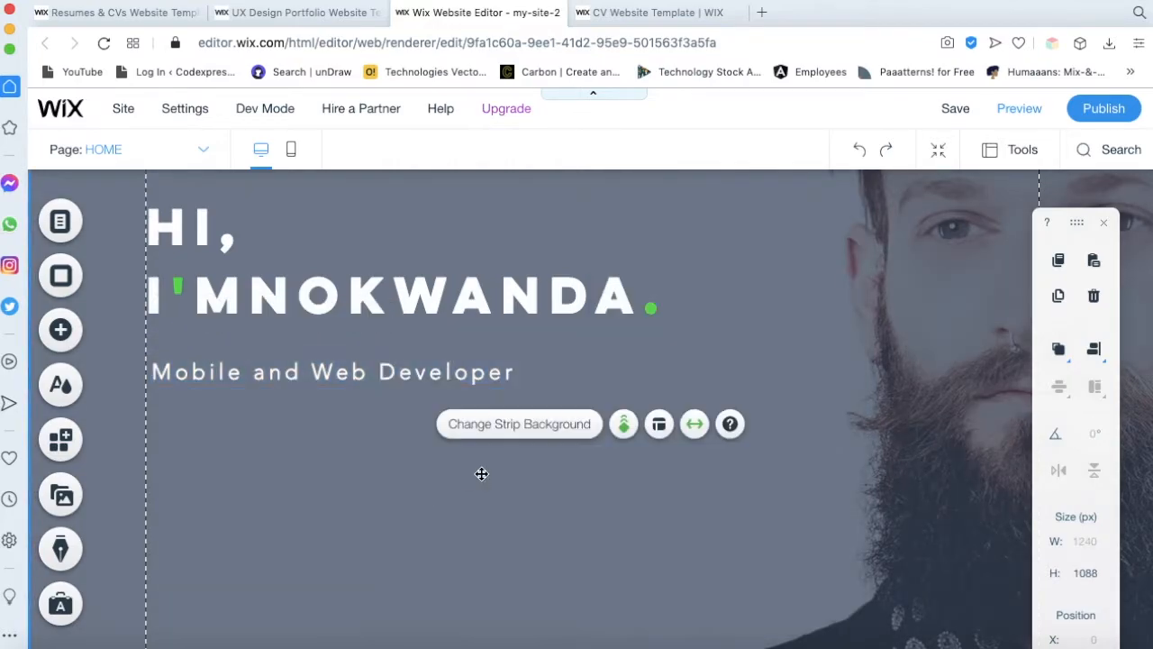
double_click(403, 372)
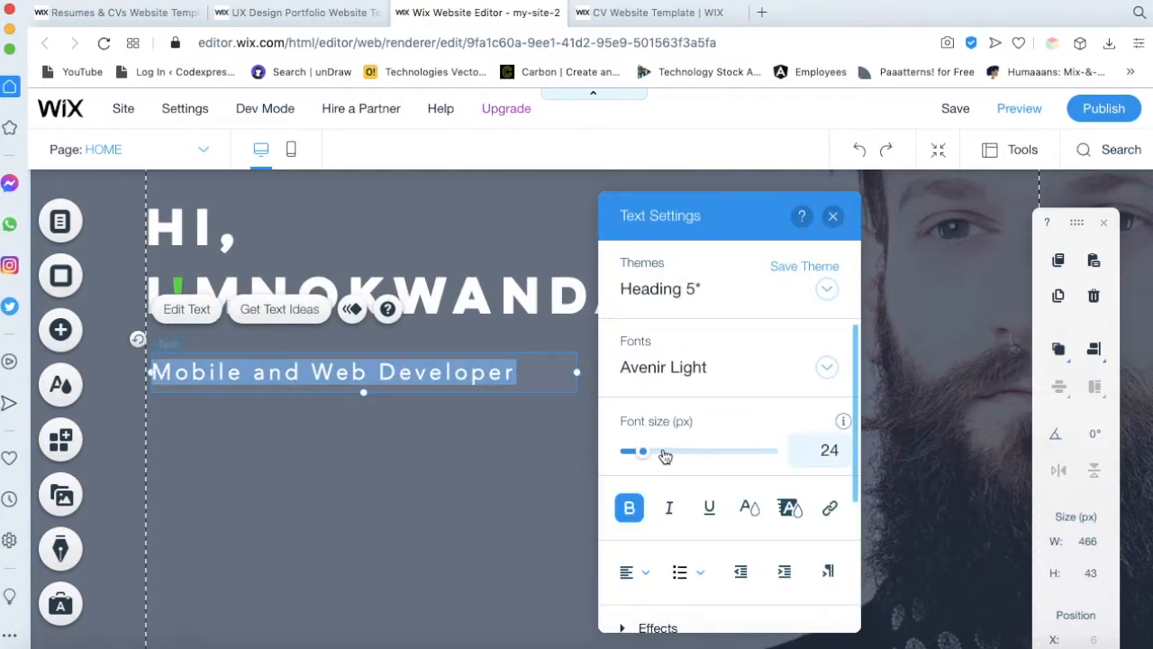
left_click_drag(664, 457, 650, 456)
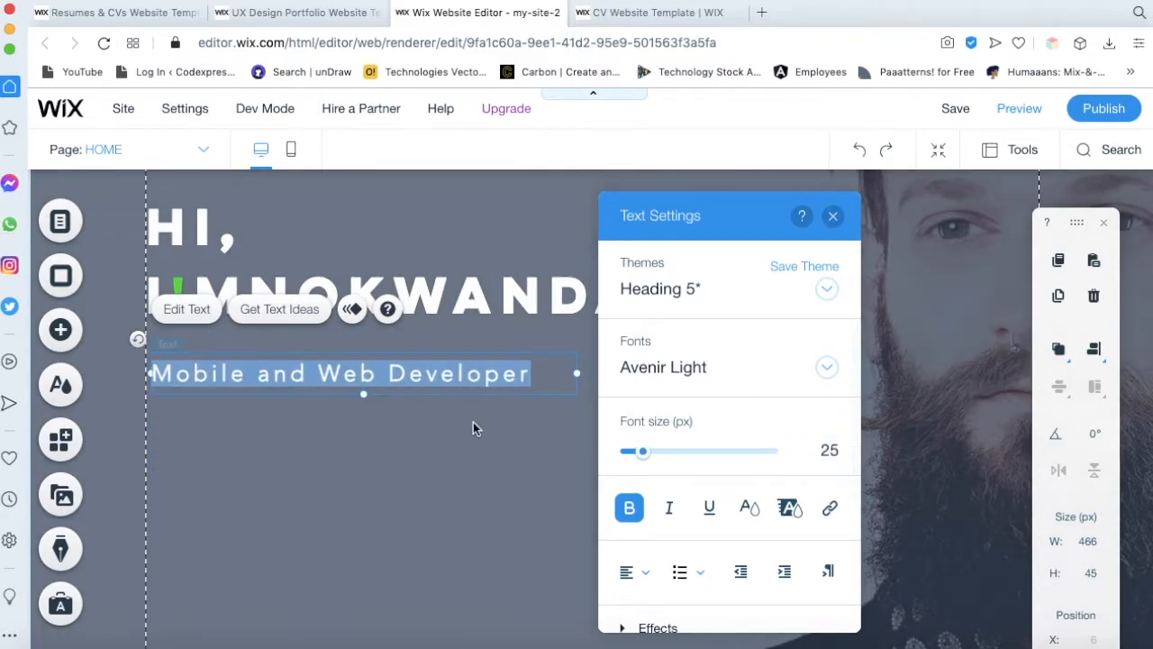
Apply the Heading 4 theme to the subtitle and widen its text box to about 588 px so it fits on one line
left_click(824, 290)
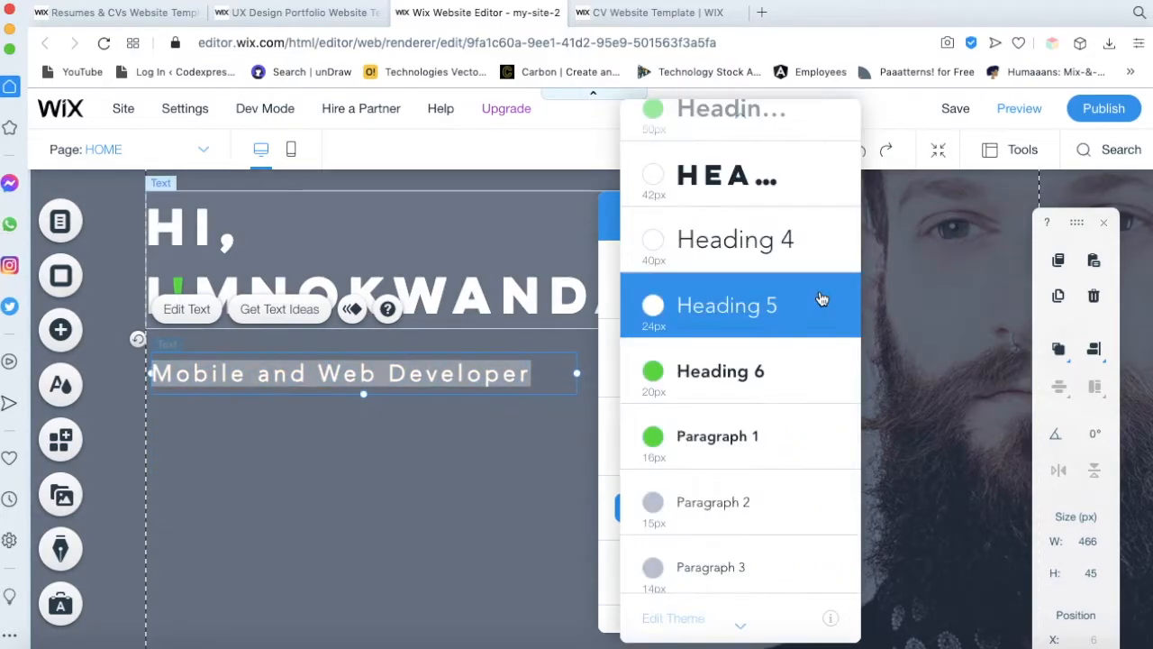
left_click(807, 246)
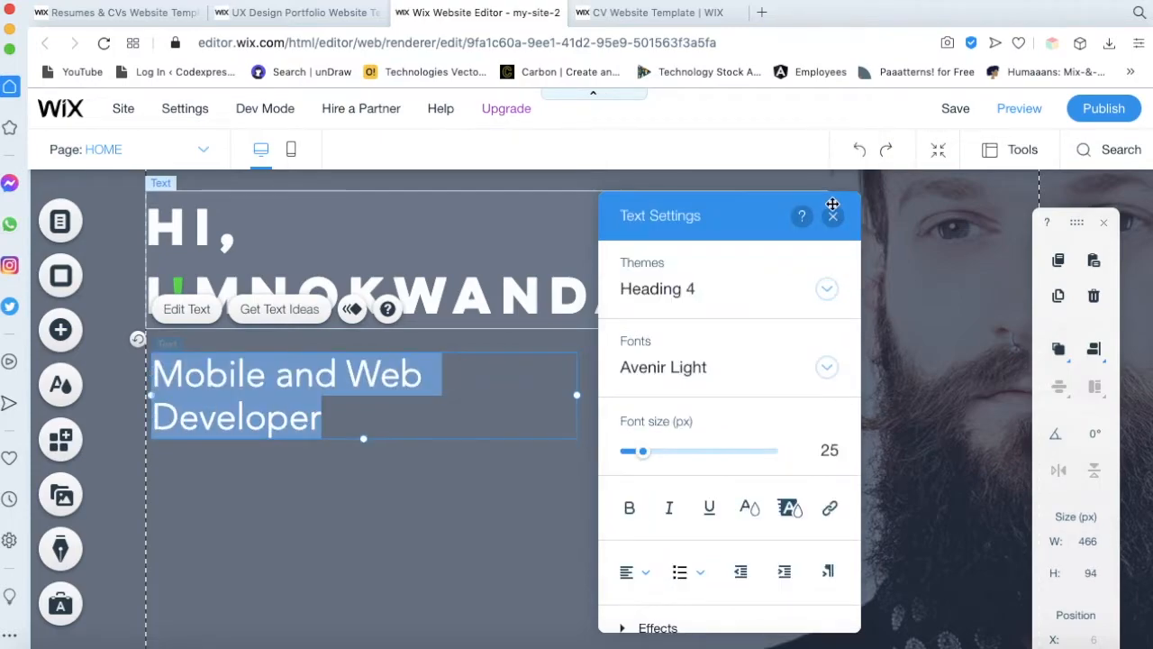
left_click(832, 217)
left_click_drag(578, 396, 690, 388)
scroll(683, 385, "up", 1)
key("super+a")
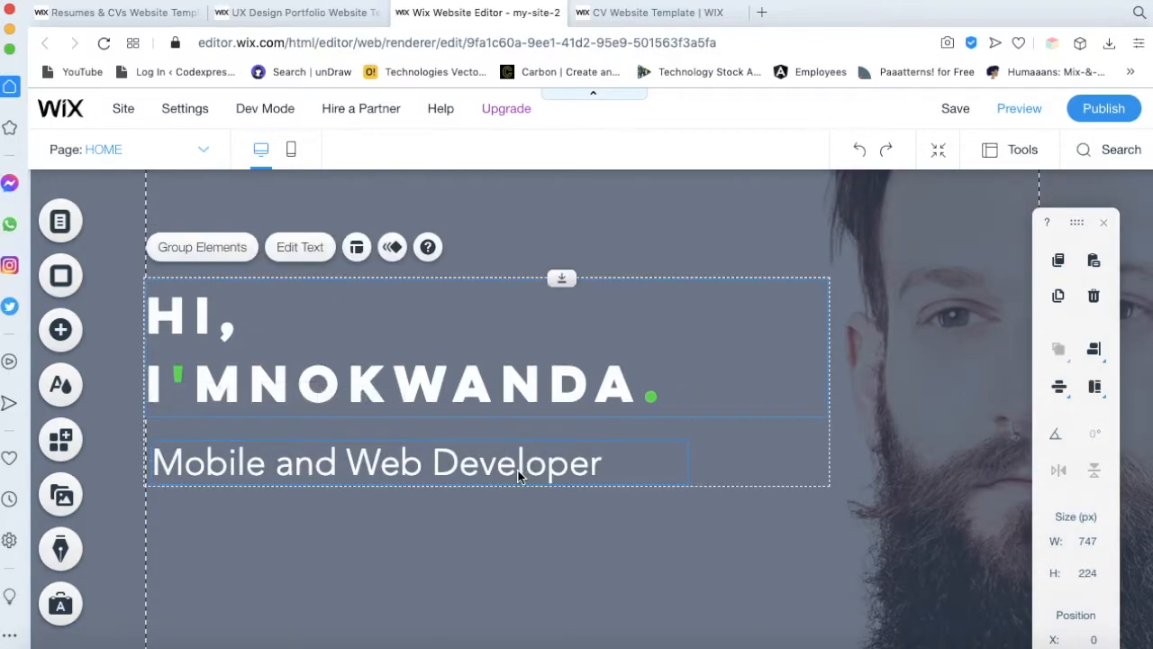
left_click(445, 564)
Change the subtitle's text color to the yellow site color #FFD500
double_click(435, 462)
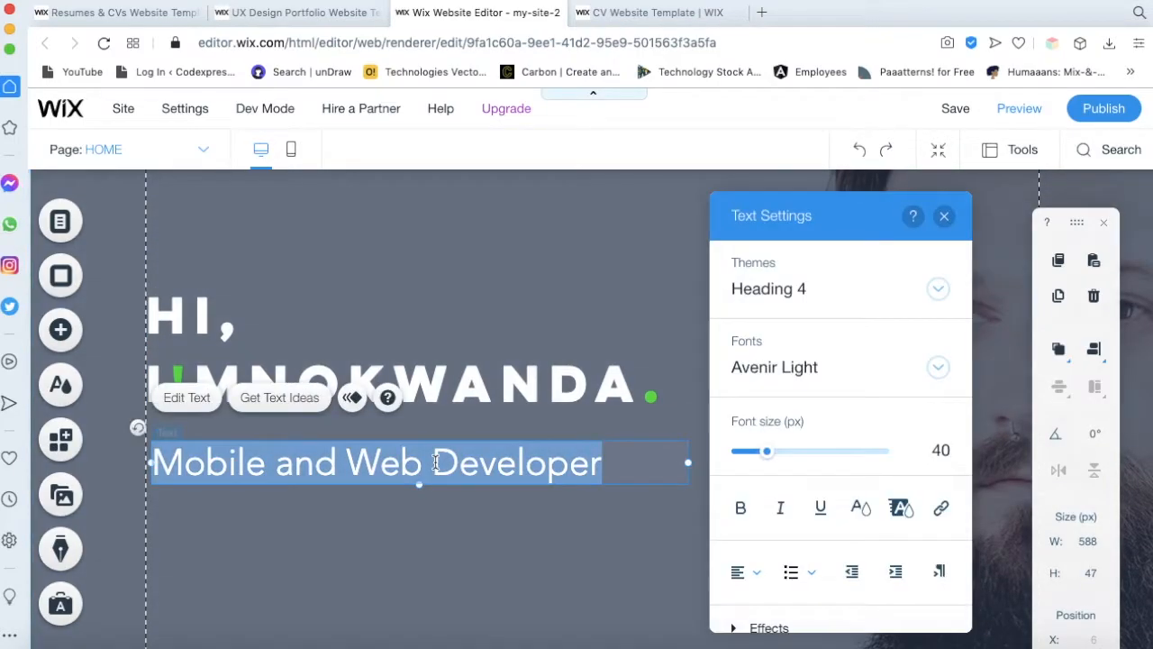
left_click(861, 507)
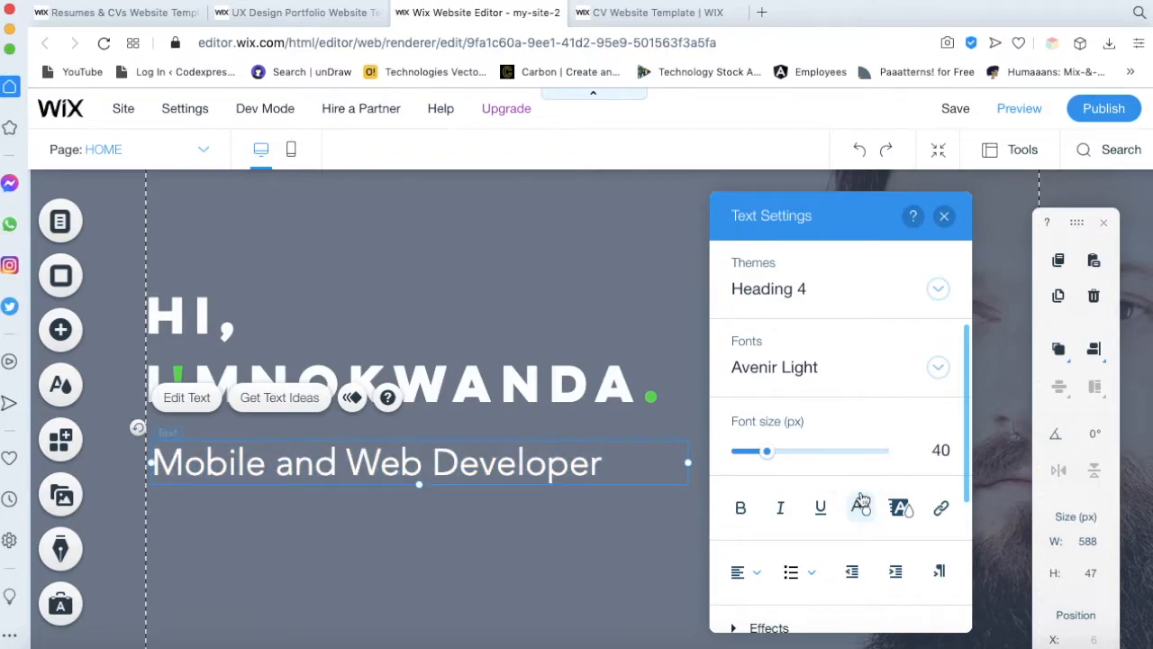
left_click(859, 509)
left_click(869, 396)
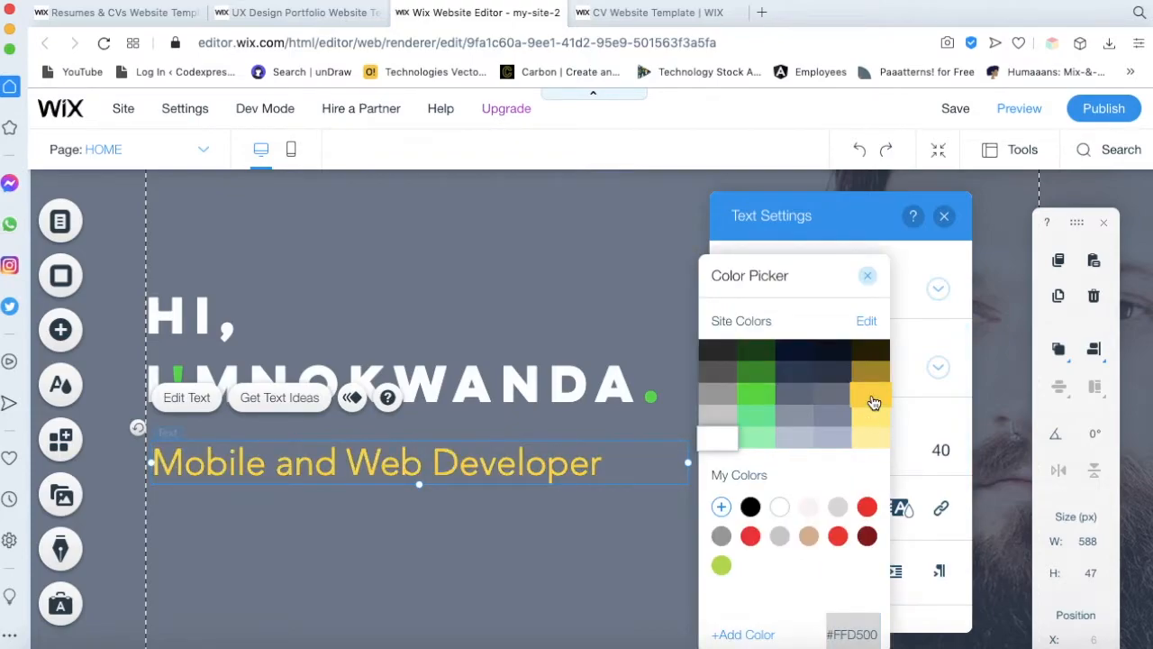
Recolor the period after the name in the heading to the yellow site color #FFD500
left_click(649, 388)
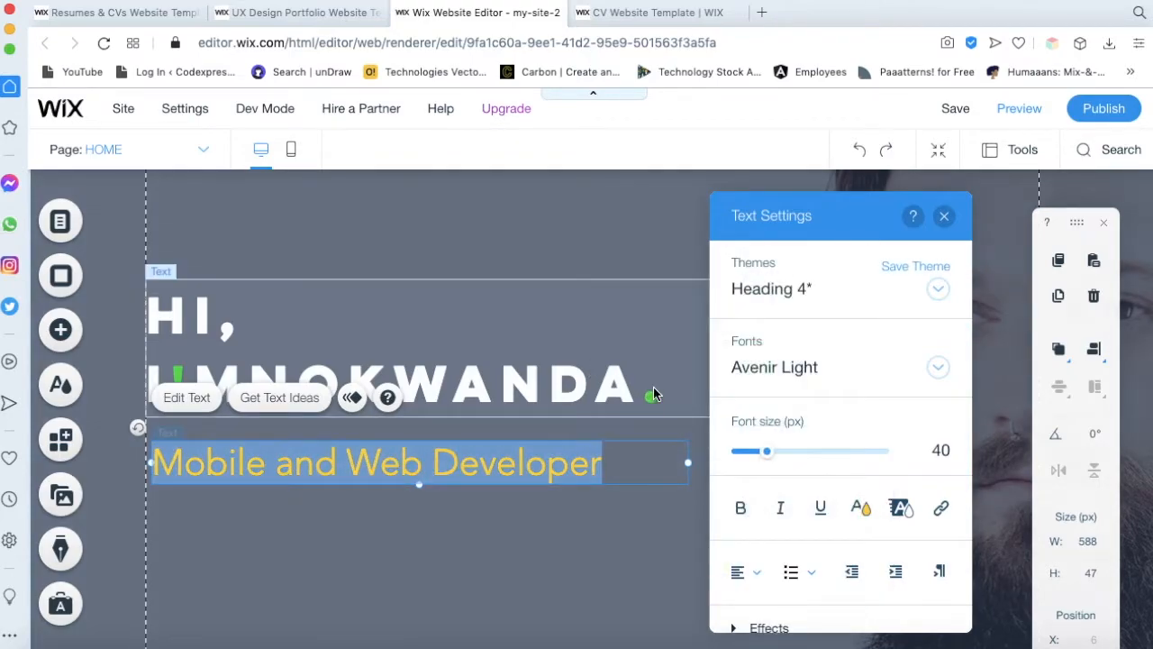
left_click(654, 390)
double_click(654, 388)
left_click(654, 389)
left_click_drag(654, 389, 663, 392)
left_click(970, 507)
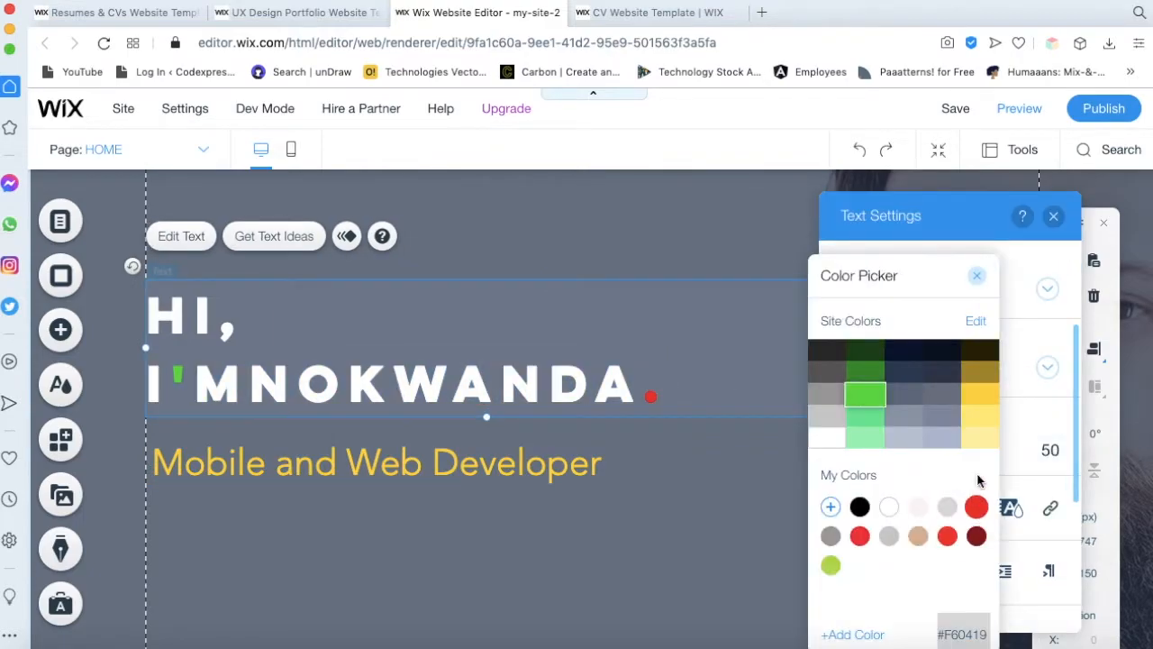
left_click(979, 394)
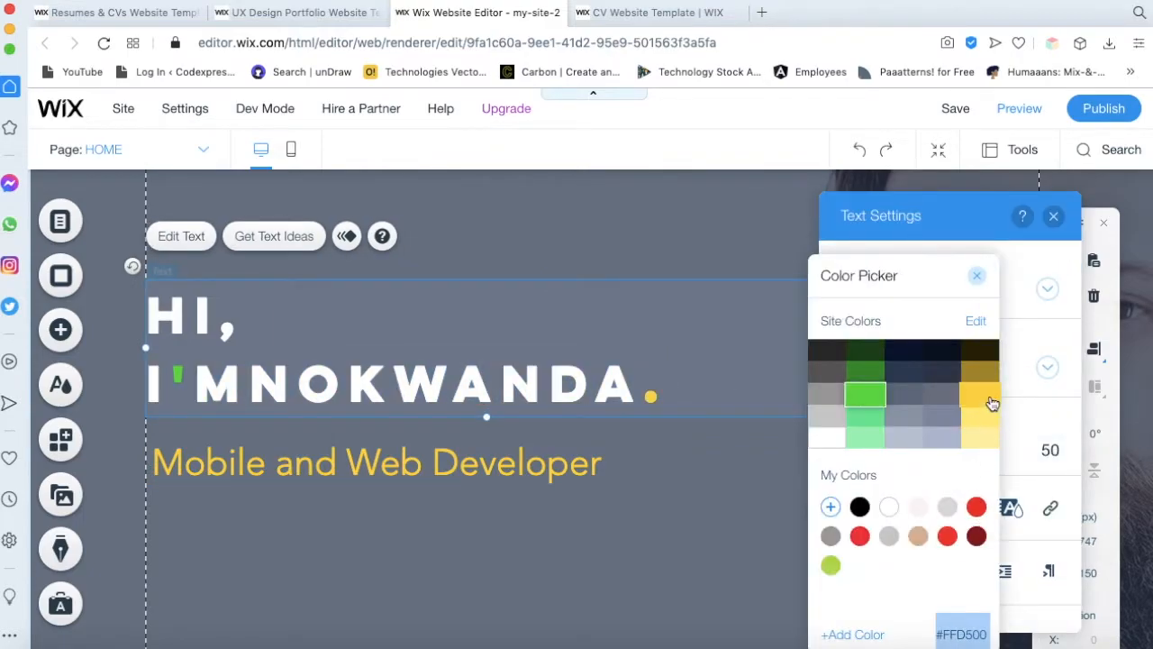
Recolor the apostrophe in the heading's "I'M" to the yellow site color #FFD500
left_click(174, 379)
double_click(176, 378)
left_click(183, 375)
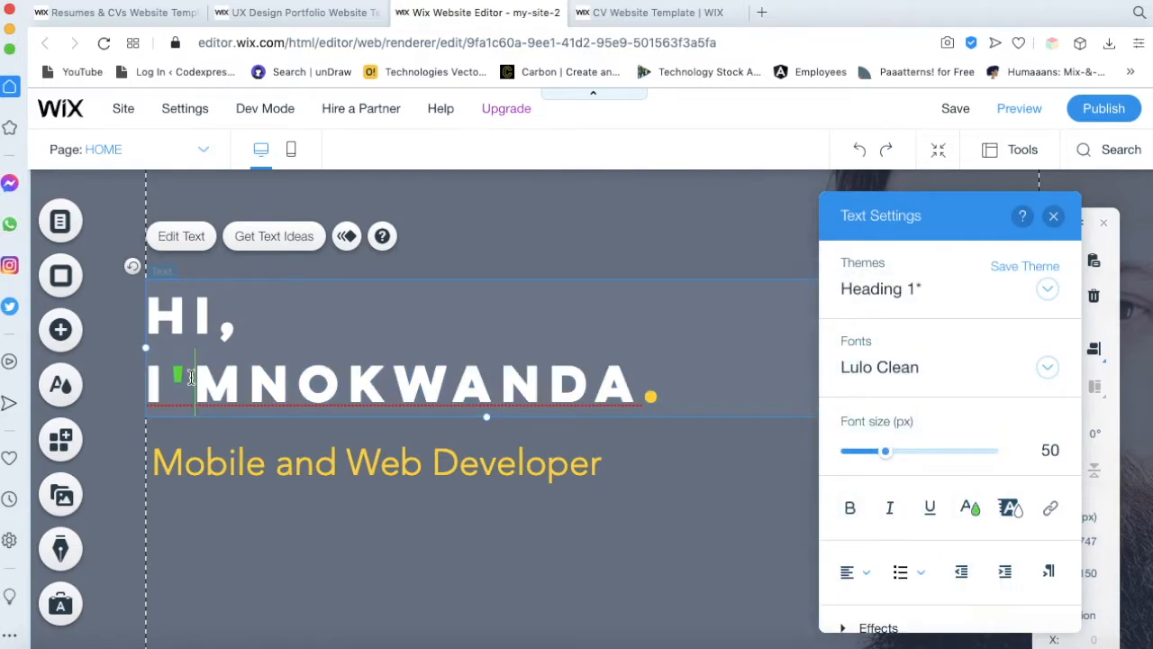
left_click_drag(181, 372, 191, 372)
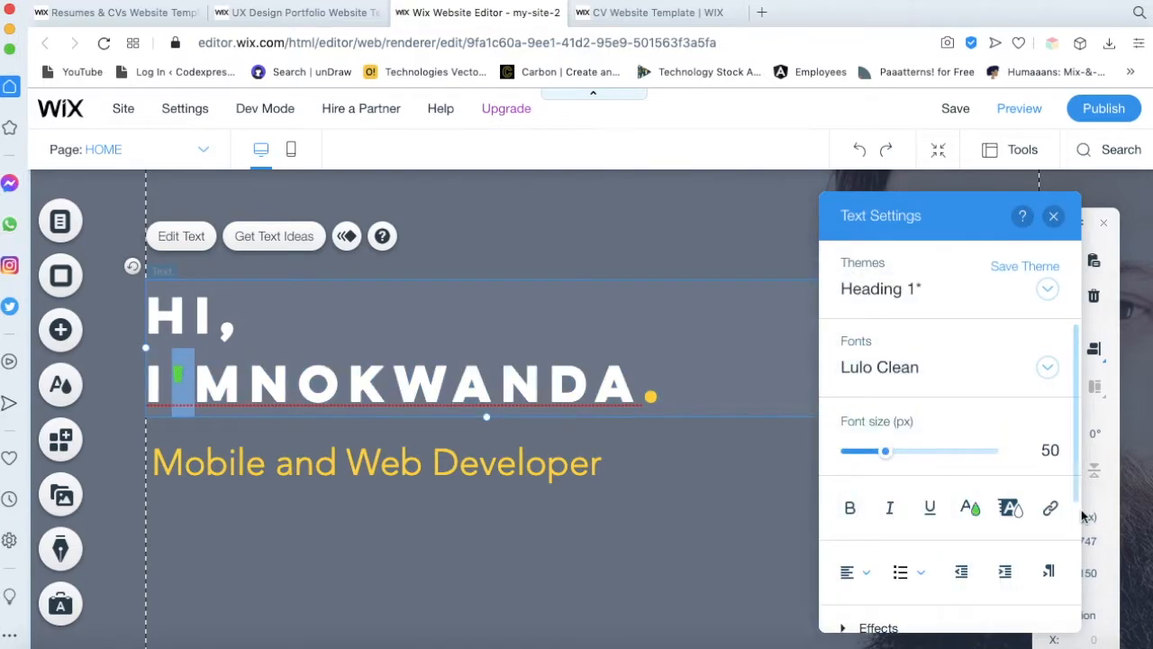
left_click(971, 510)
left_click(980, 394)
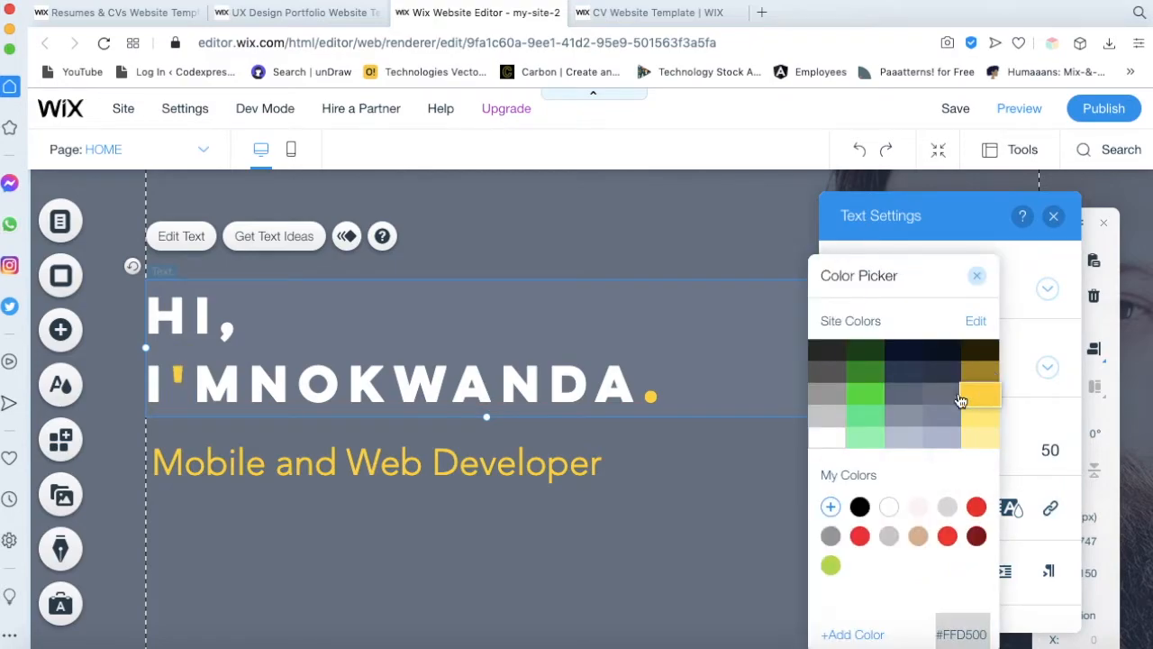
Insert a space between "I'M" and the name in the heading's second line
left_click(556, 385)
left_click(236, 388)
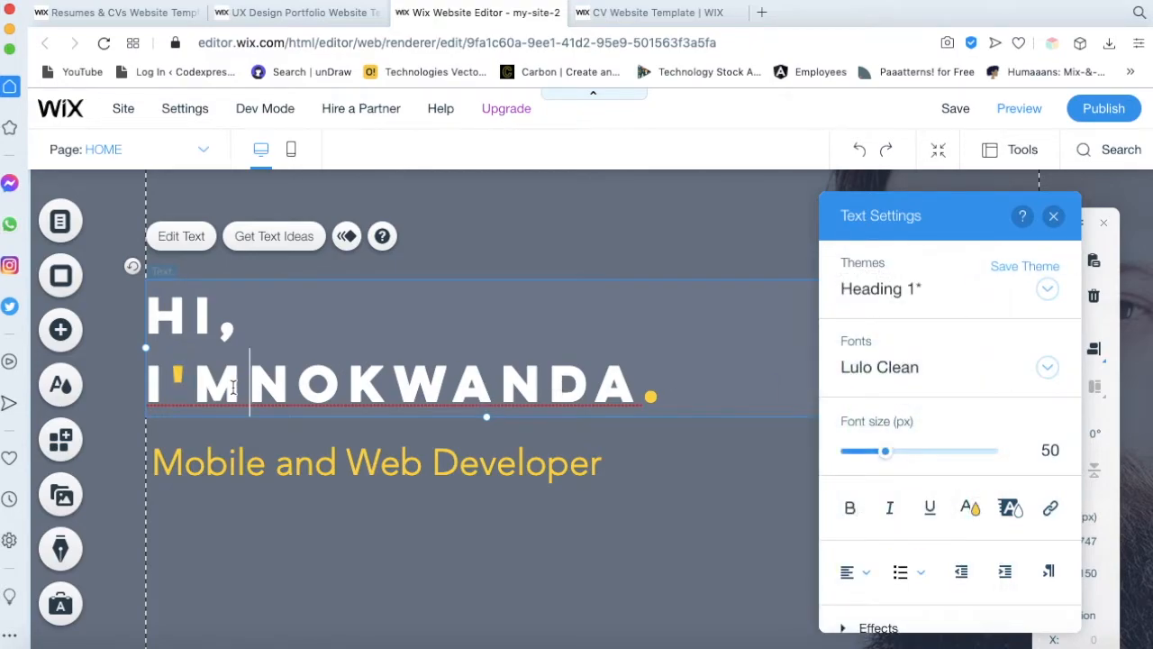
left_click(436, 413)
Replace the comma after "HI" in the heading and recolor it to the yellow site color
left_click(317, 322)
key("BackSpace")
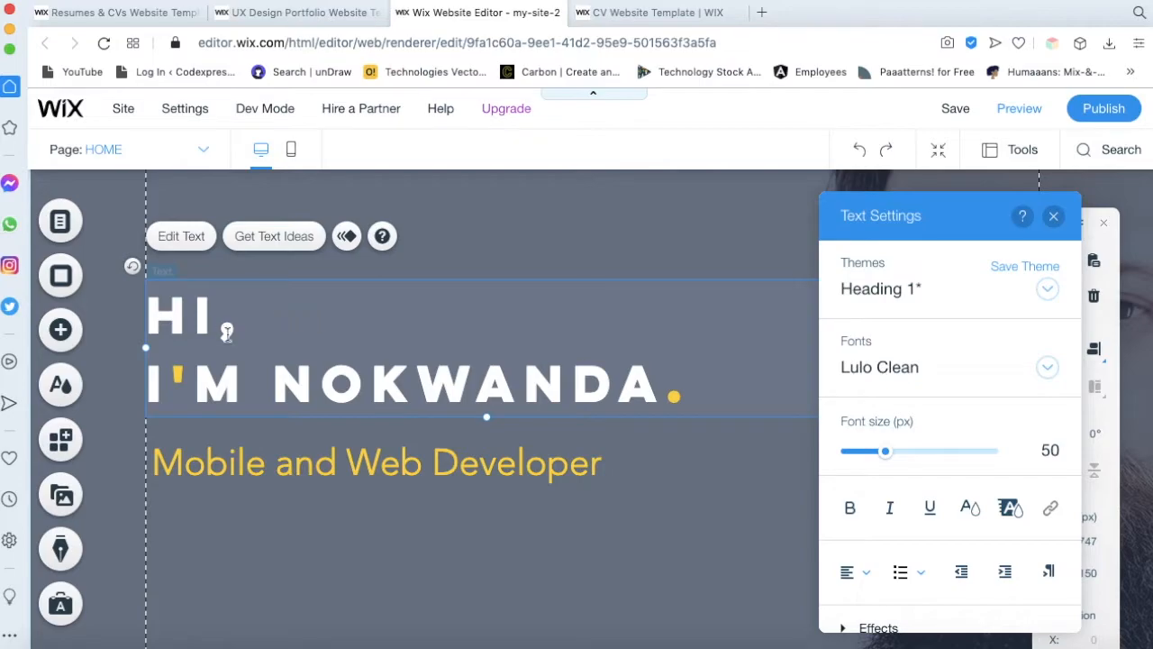
type(",")
key("shift+Left")
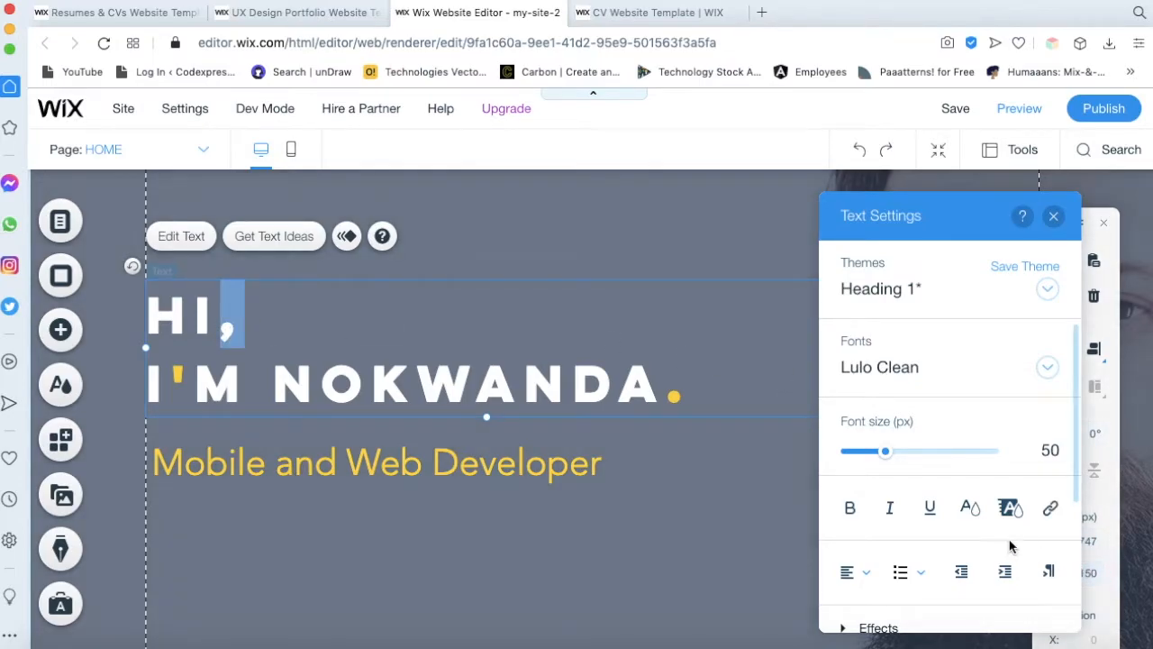
left_click(971, 508)
left_click(978, 399)
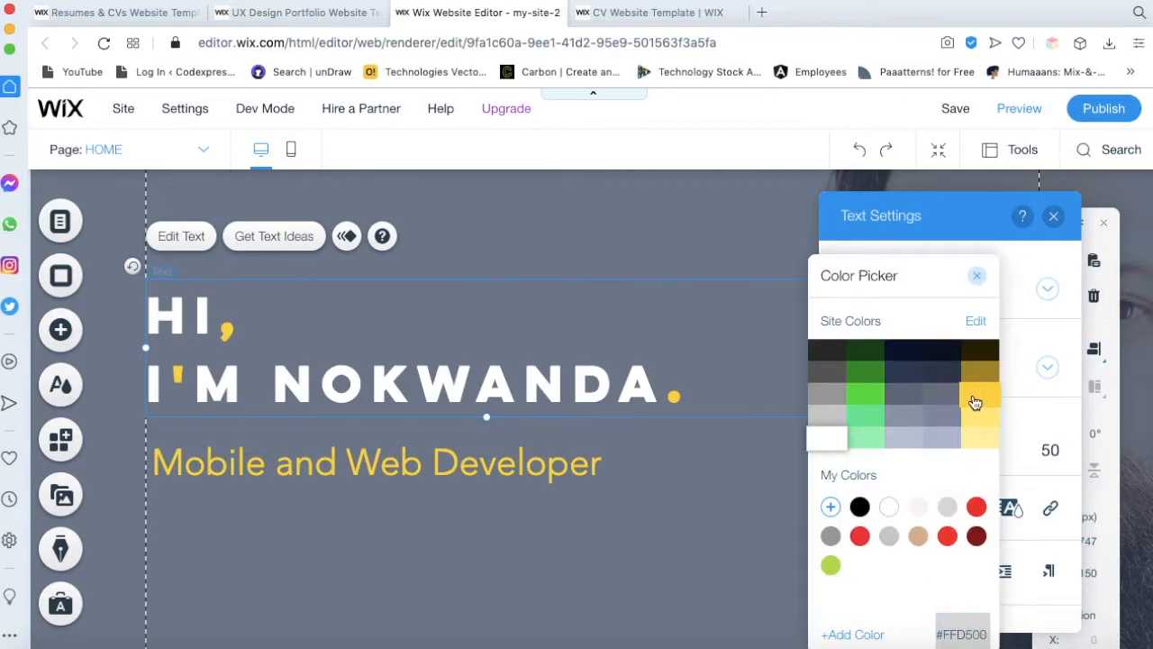
left_click(653, 487)
left_click(572, 396)
scroll(569, 401, "up", 2)
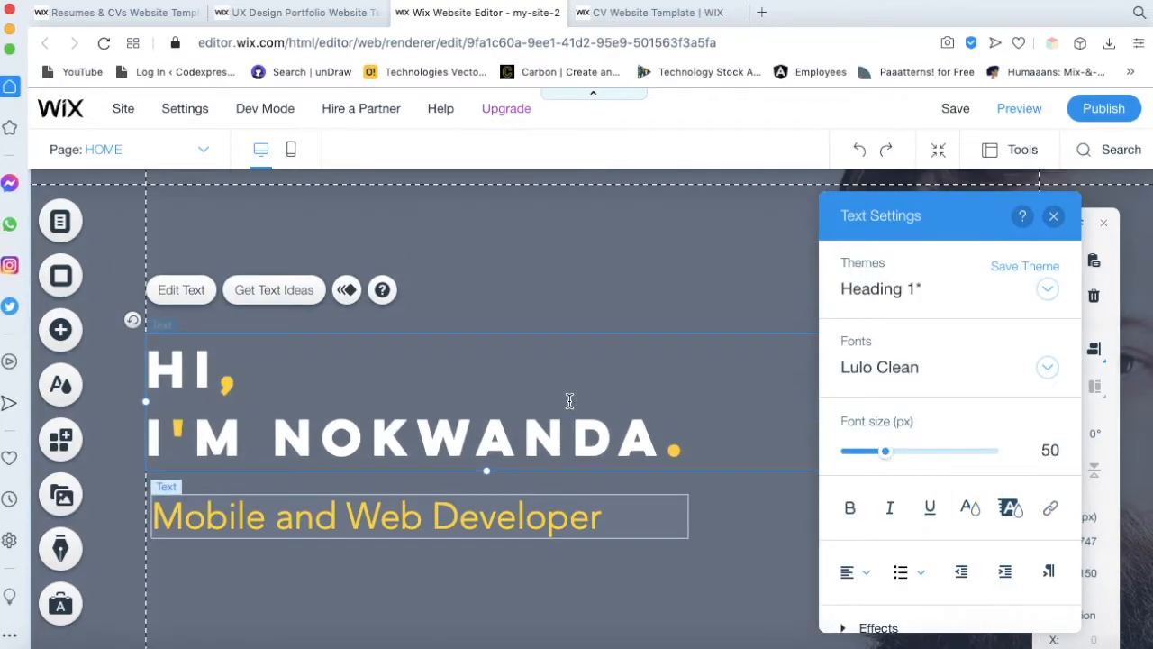
Recolor all the white letters in the heading's second line to black, keeping the apostrophe and period yellow
scroll(570, 401, "down", 2)
left_click_drag(667, 436, 206, 431)
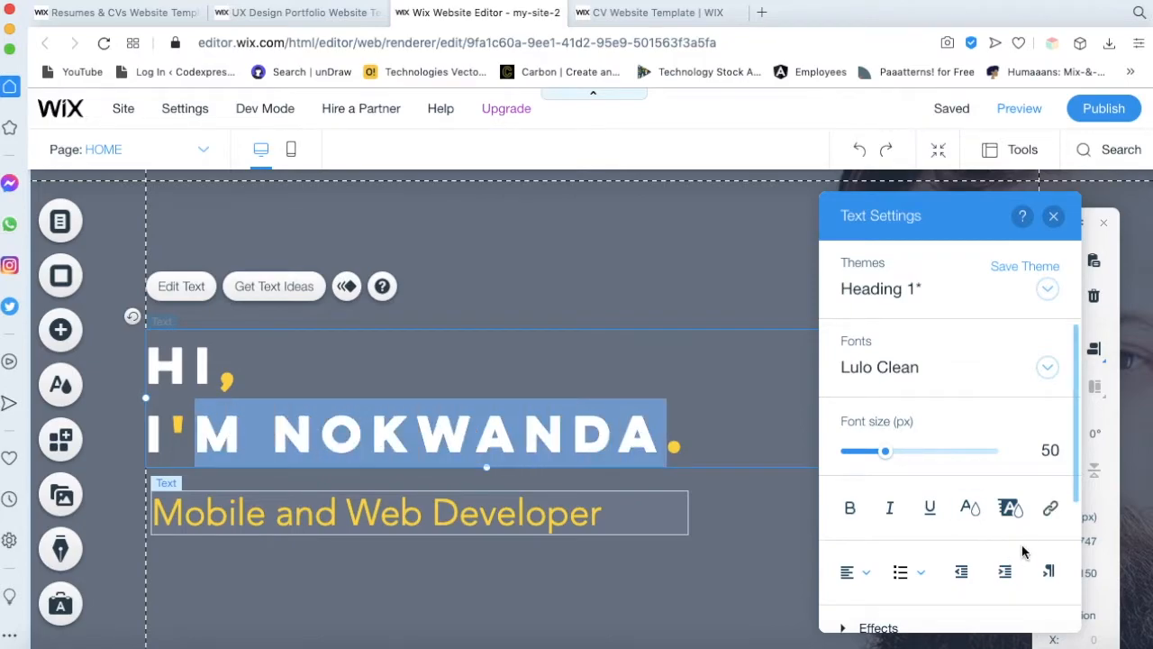
left_click(970, 510)
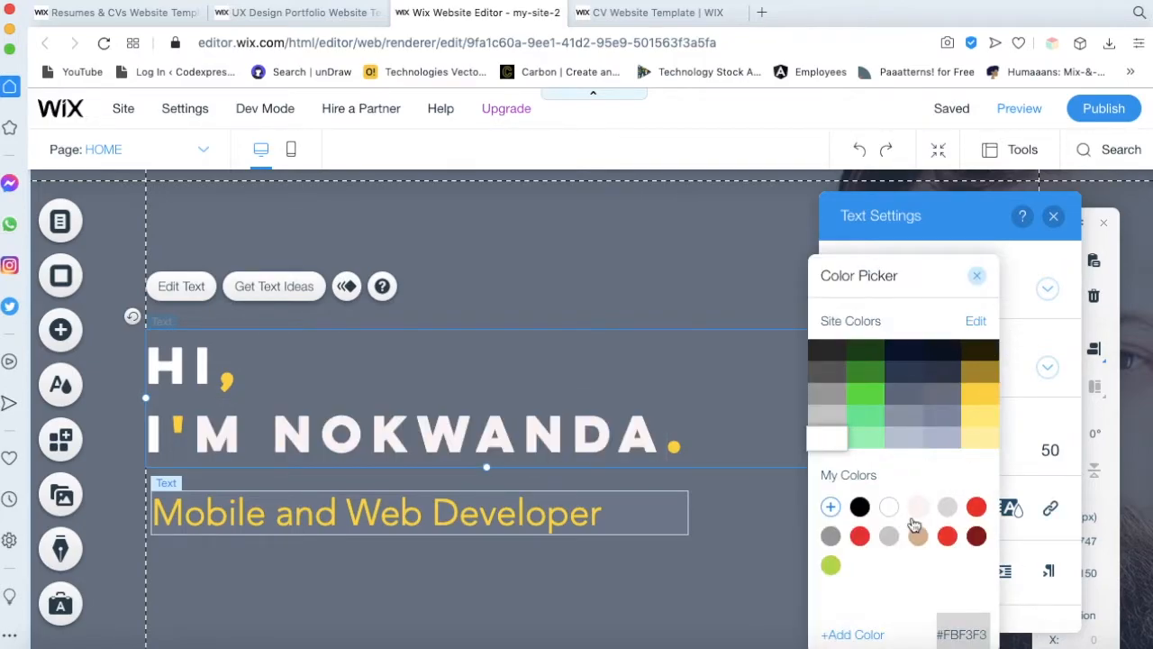
left_click(860, 508)
left_click(165, 429)
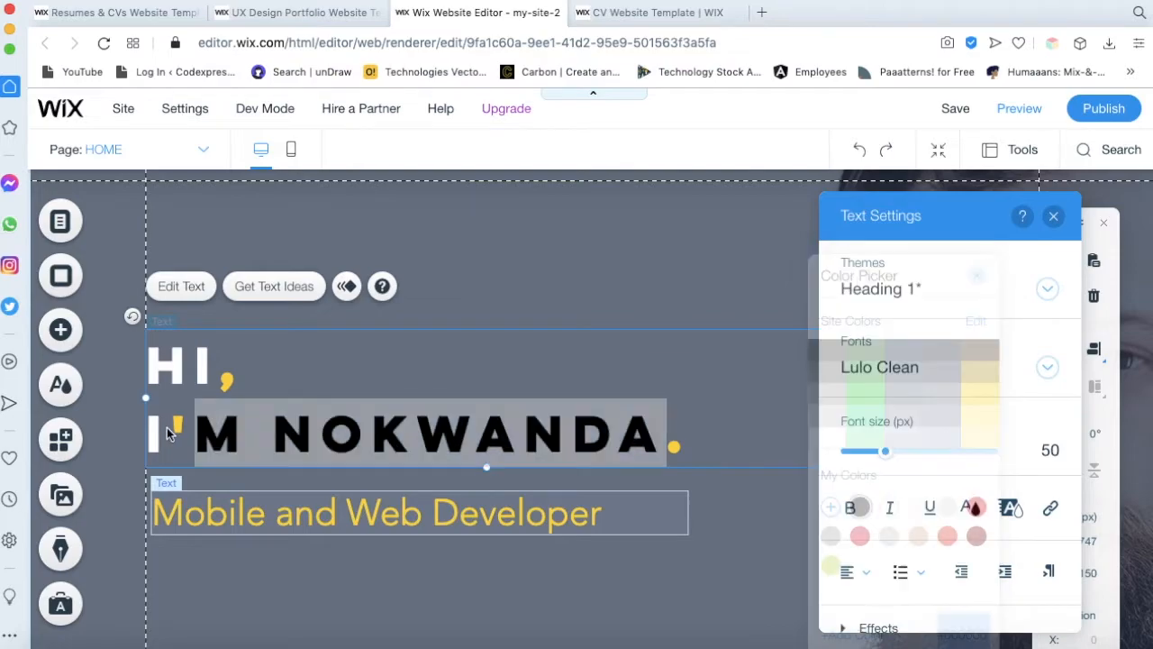
left_click_drag(167, 429, 147, 431)
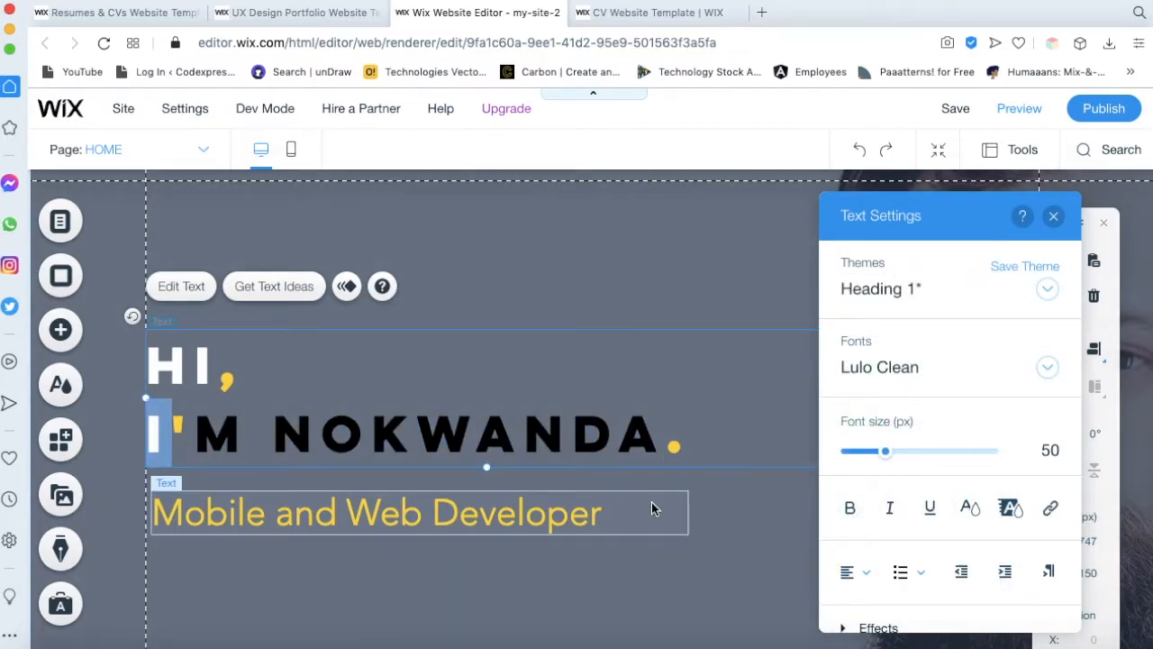
left_click(970, 507)
left_click(861, 507)
Recolor the word "HI" in the heading's first line to black #000000
left_click(207, 364)
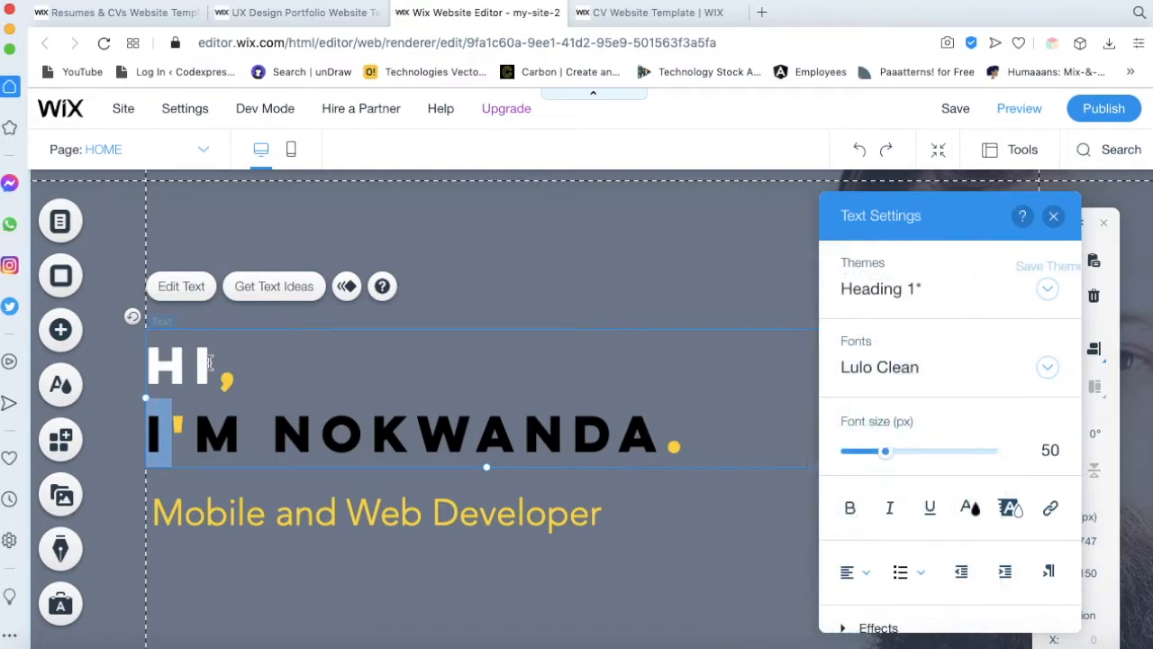
double_click(207, 363)
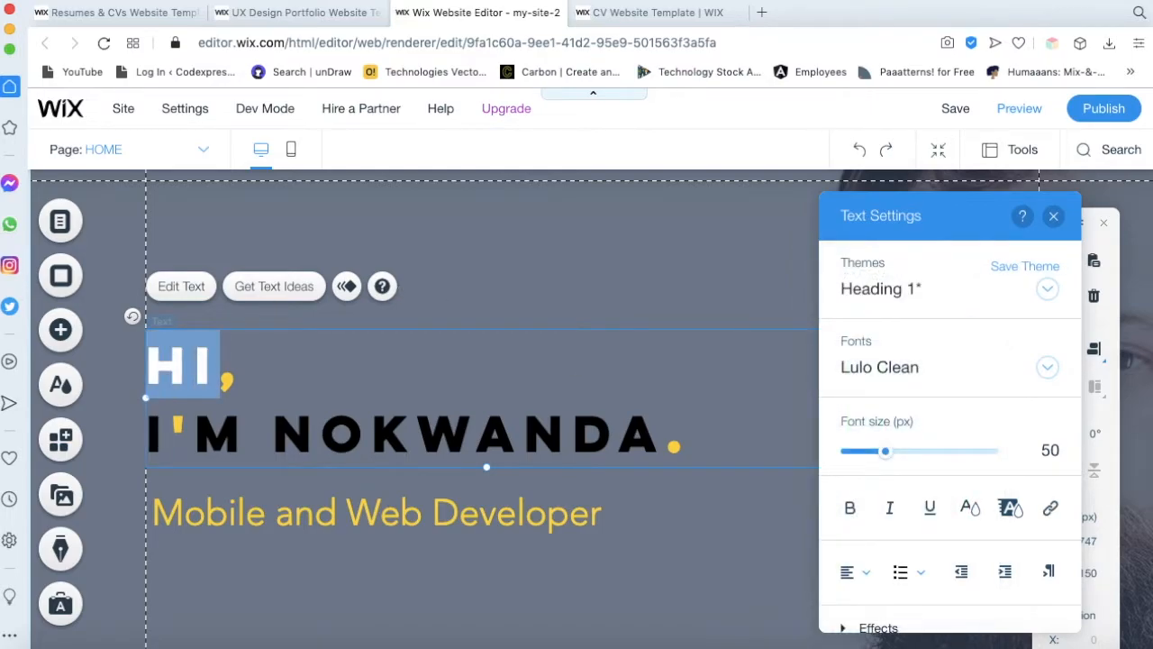
left_click(969, 507)
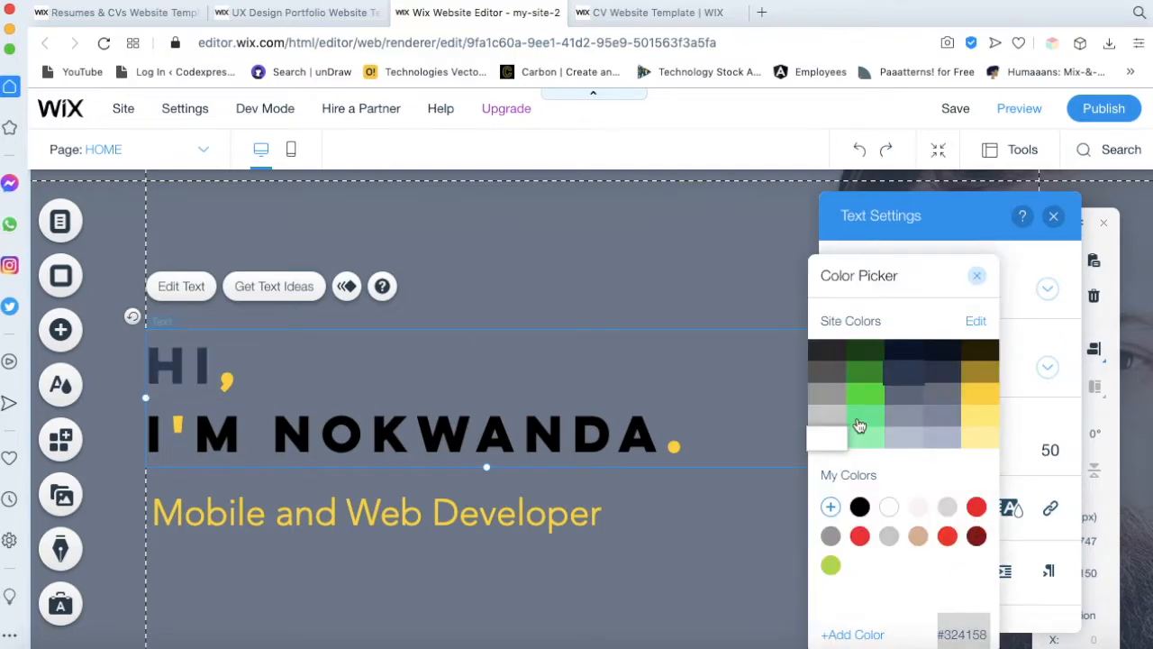
left_click(858, 507)
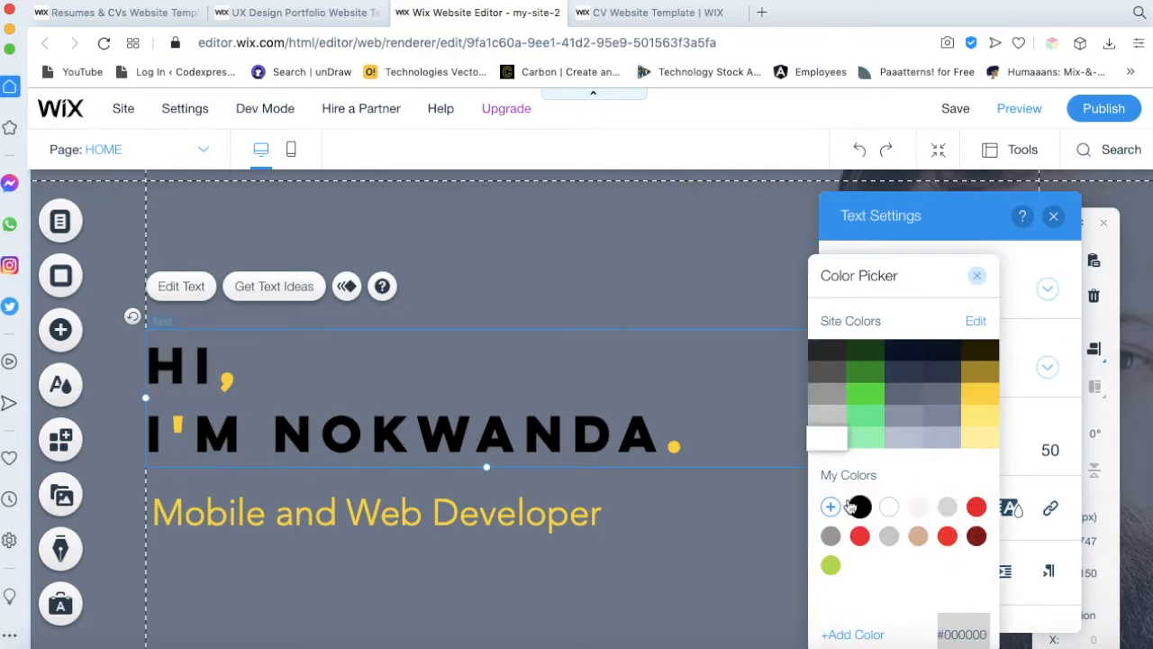
left_click(613, 586)
left_click(613, 579)
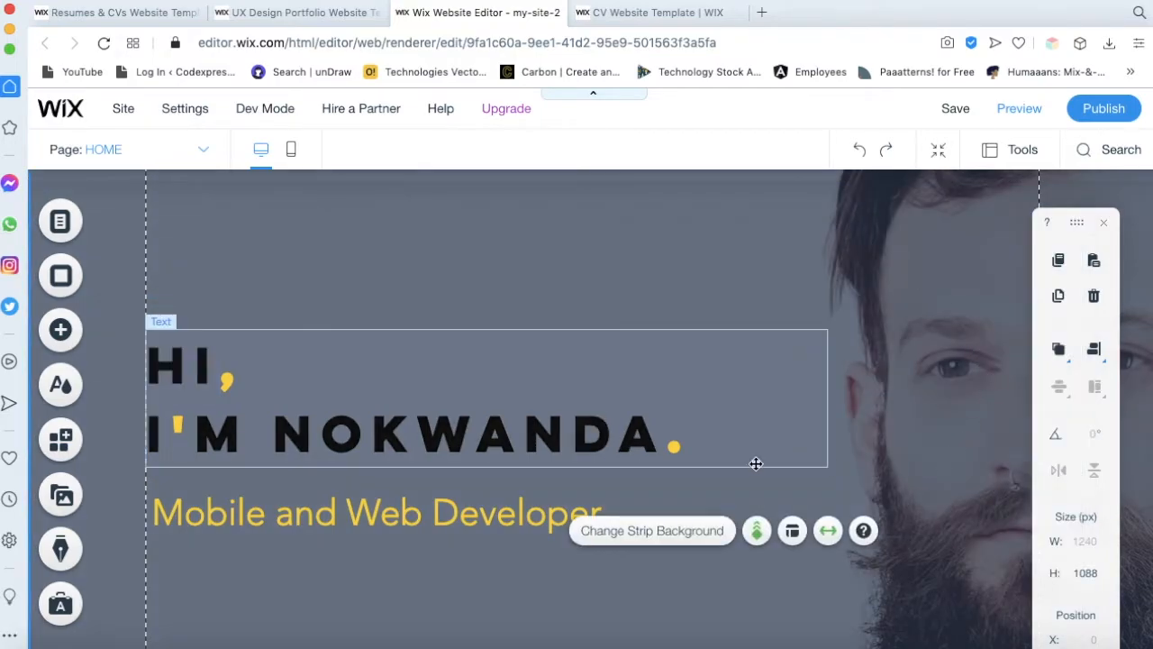
Delete the green "R" logo and its arc from the page header
scroll(620, 240, "up", 1)
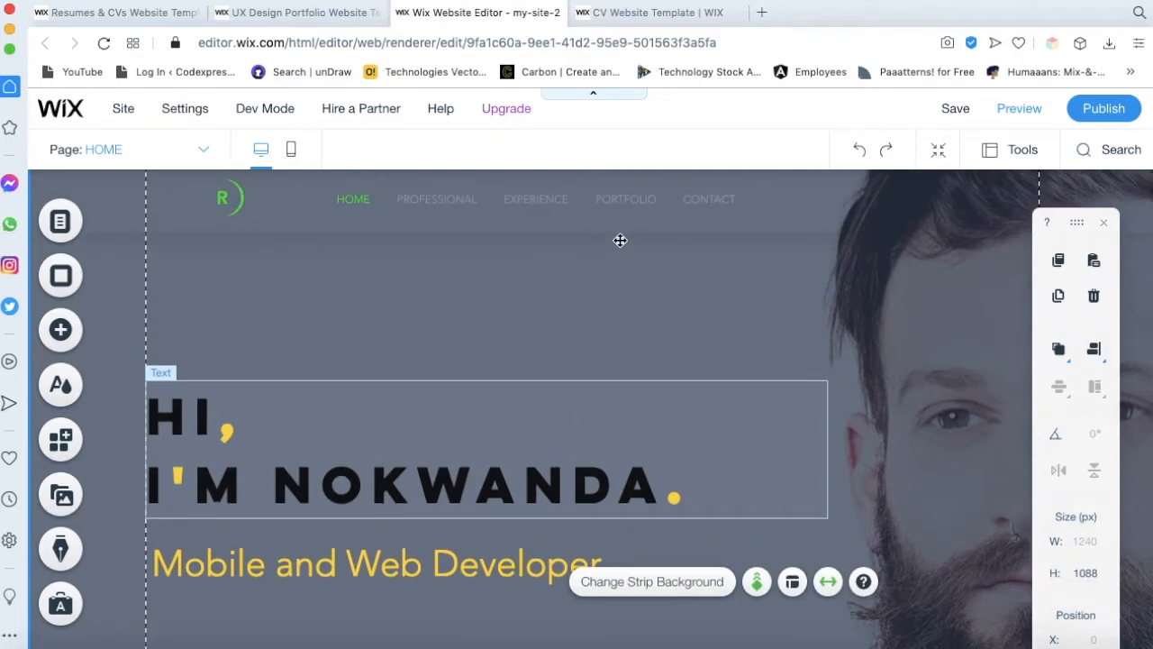
left_click(232, 214)
key("Delete")
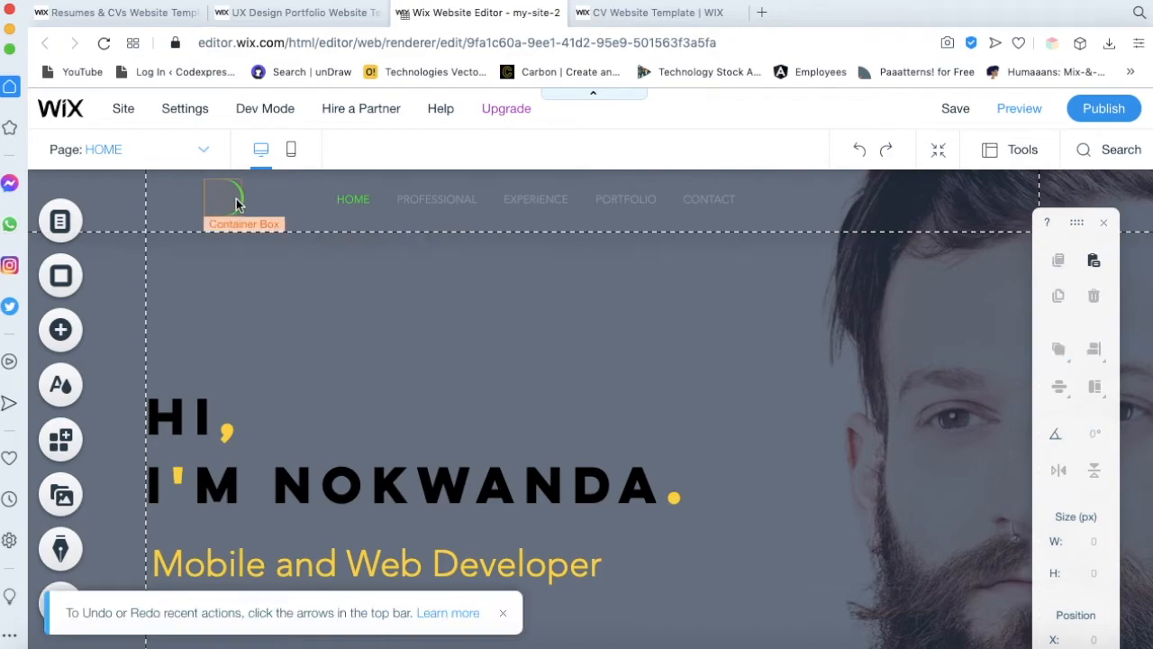
left_click(262, 386)
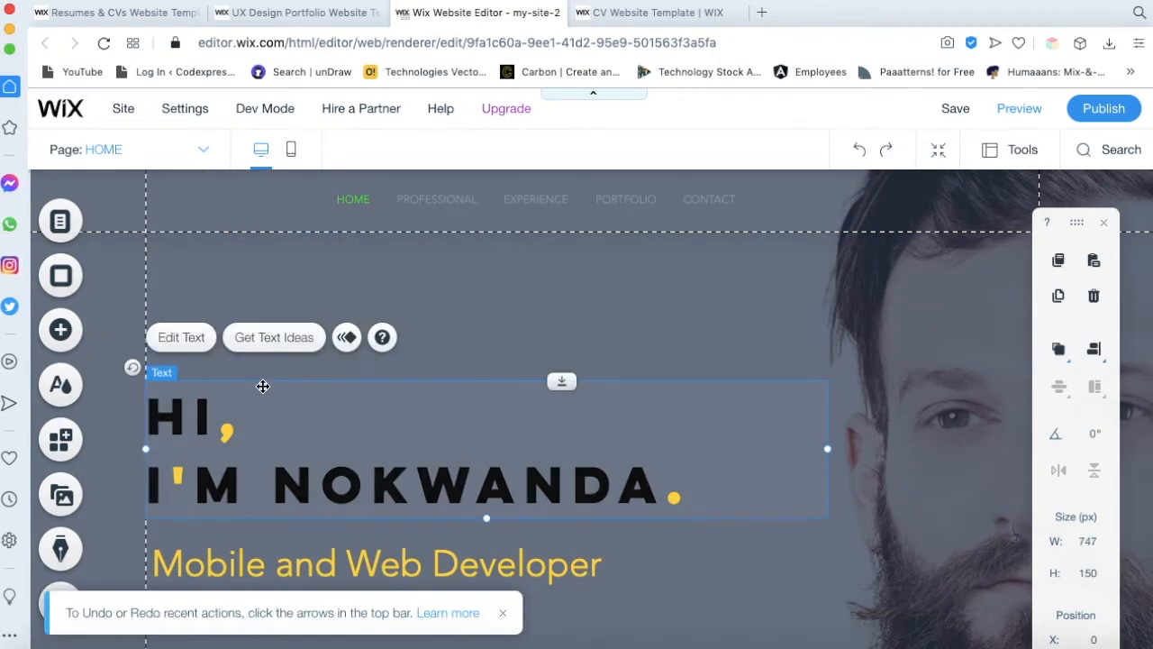
Replace the hero strip's photo background with the plain white site color #FFFFFF
scroll(262, 386, "down", 3)
left_click(317, 588)
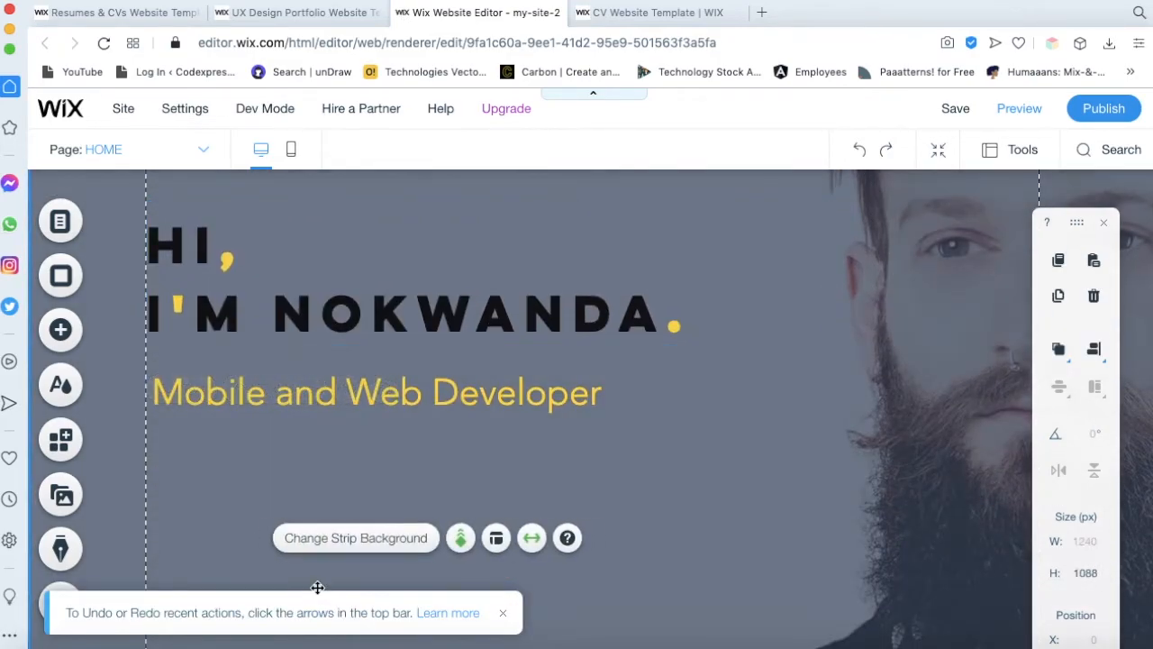
left_click(363, 540)
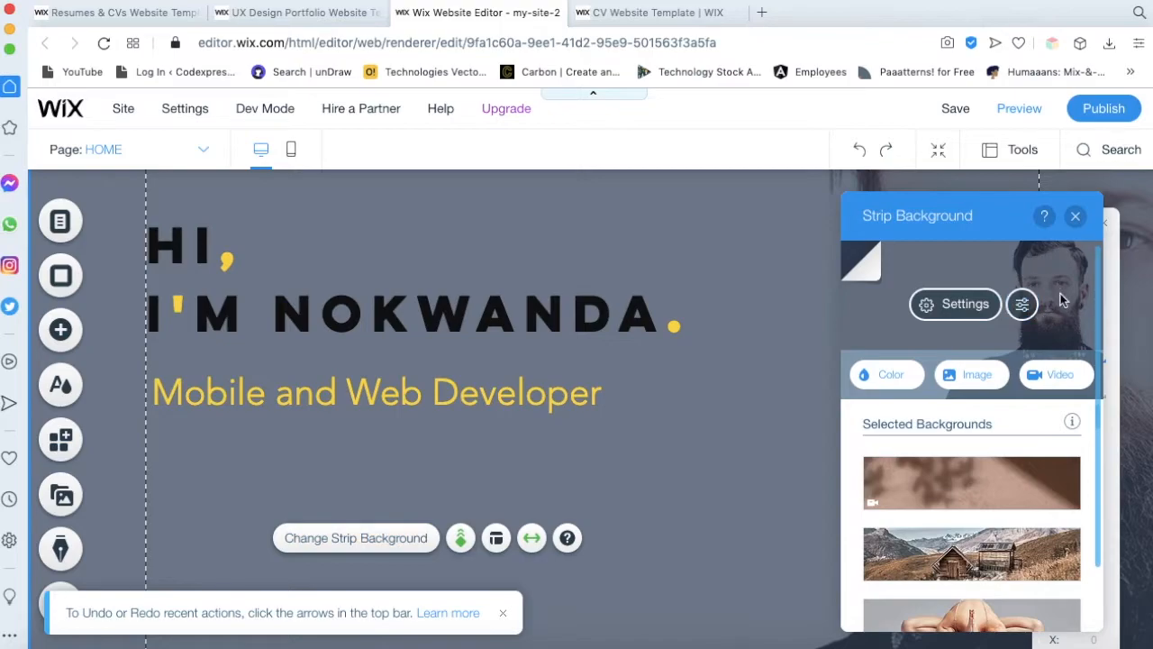
left_click(908, 375)
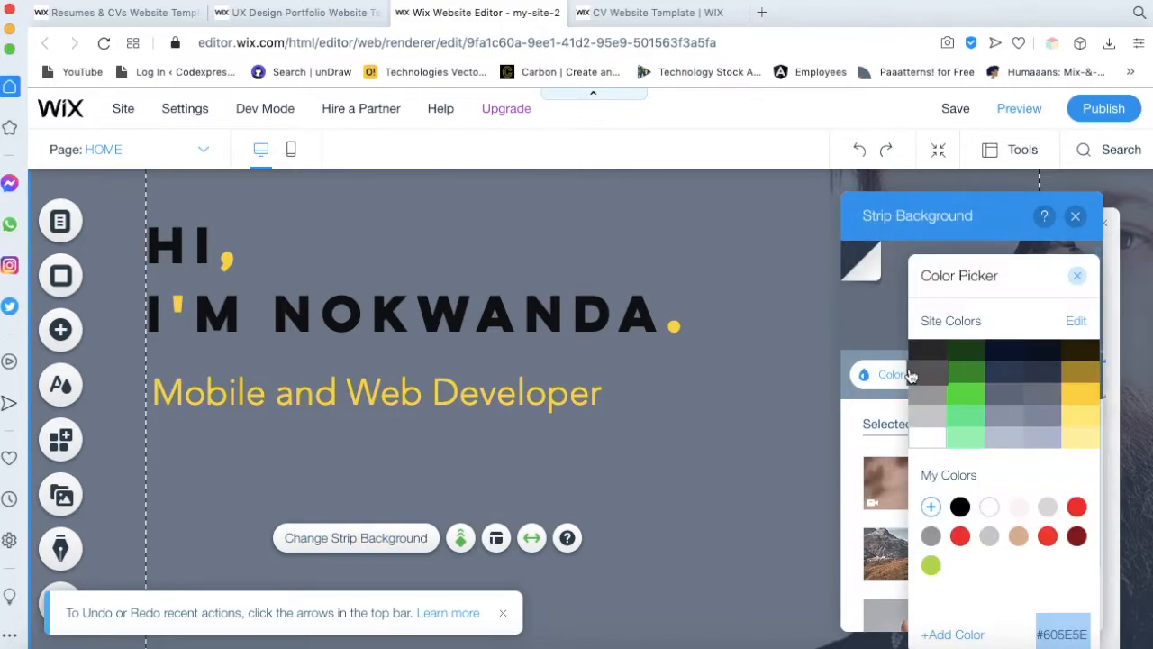
left_click(929, 443)
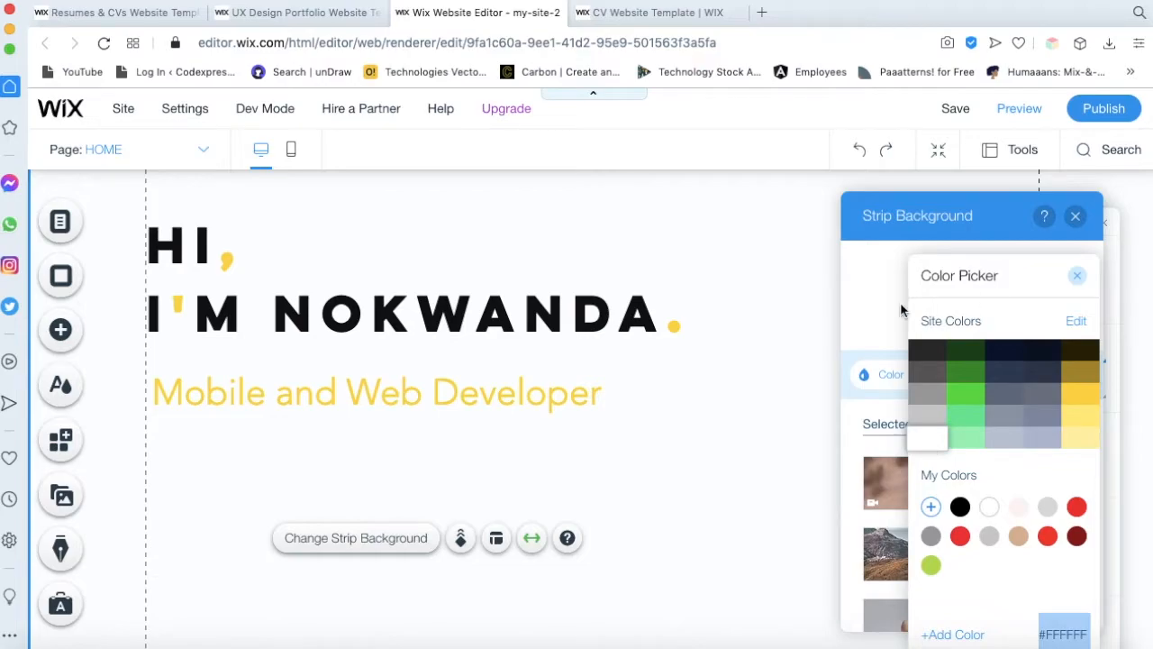
left_click(1076, 219)
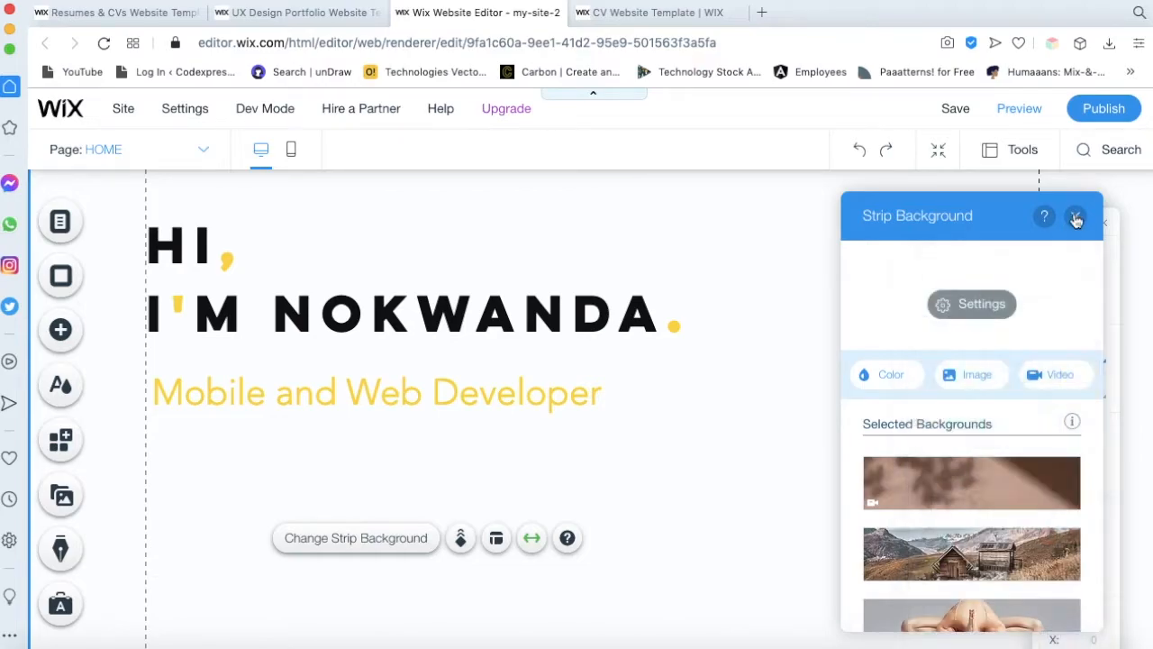
scroll(729, 388, "down", 2)
scroll(731, 387, "up", 4)
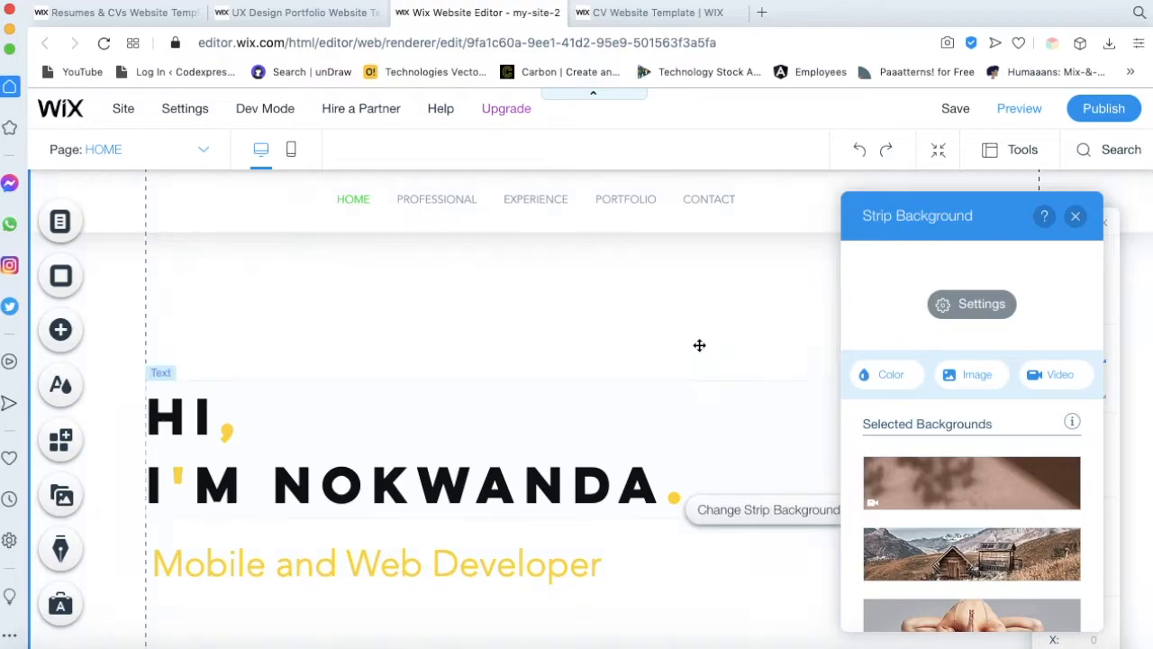
scroll(630, 338, "down", 3)
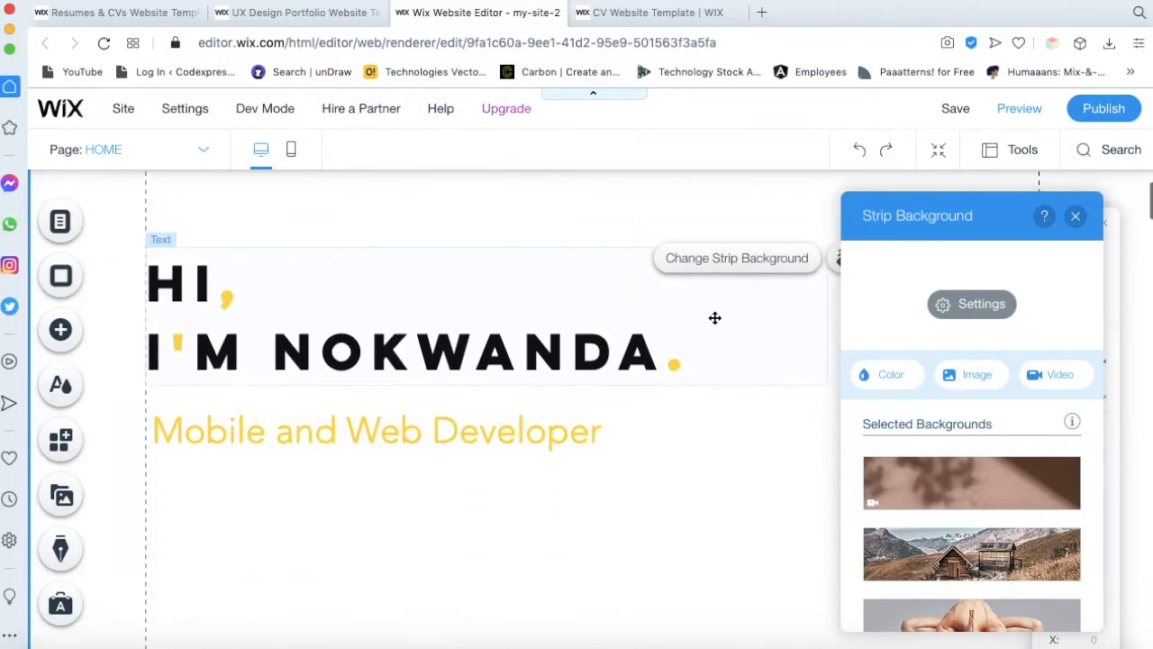
left_click(1075, 216)
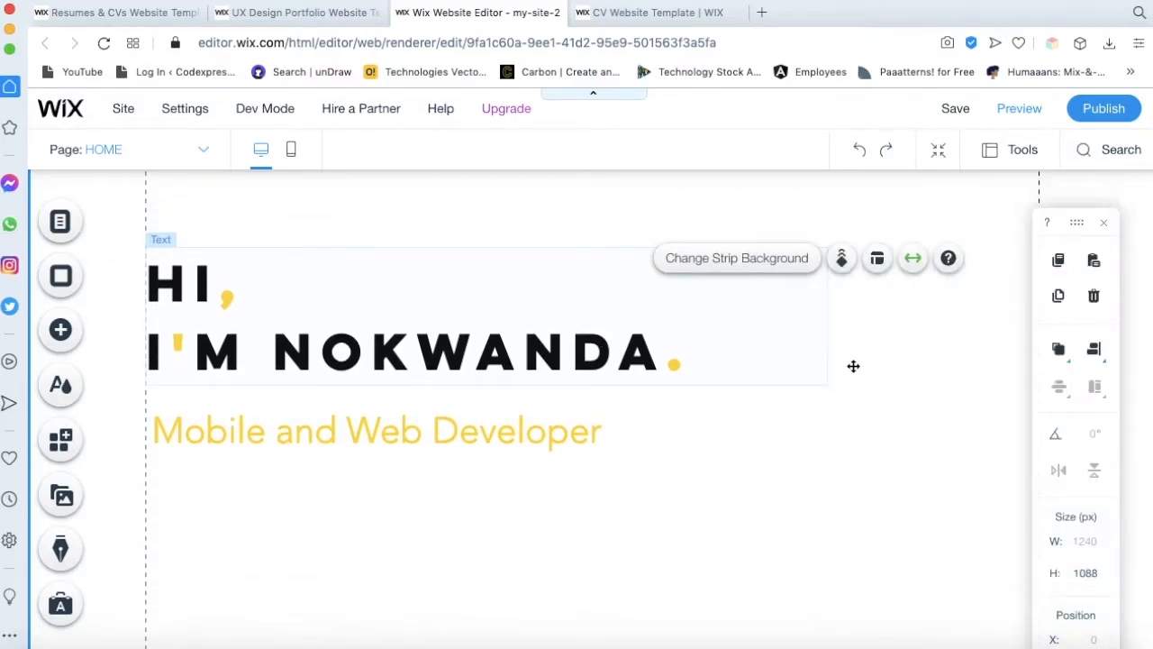
scroll(852, 366, "up", 1)
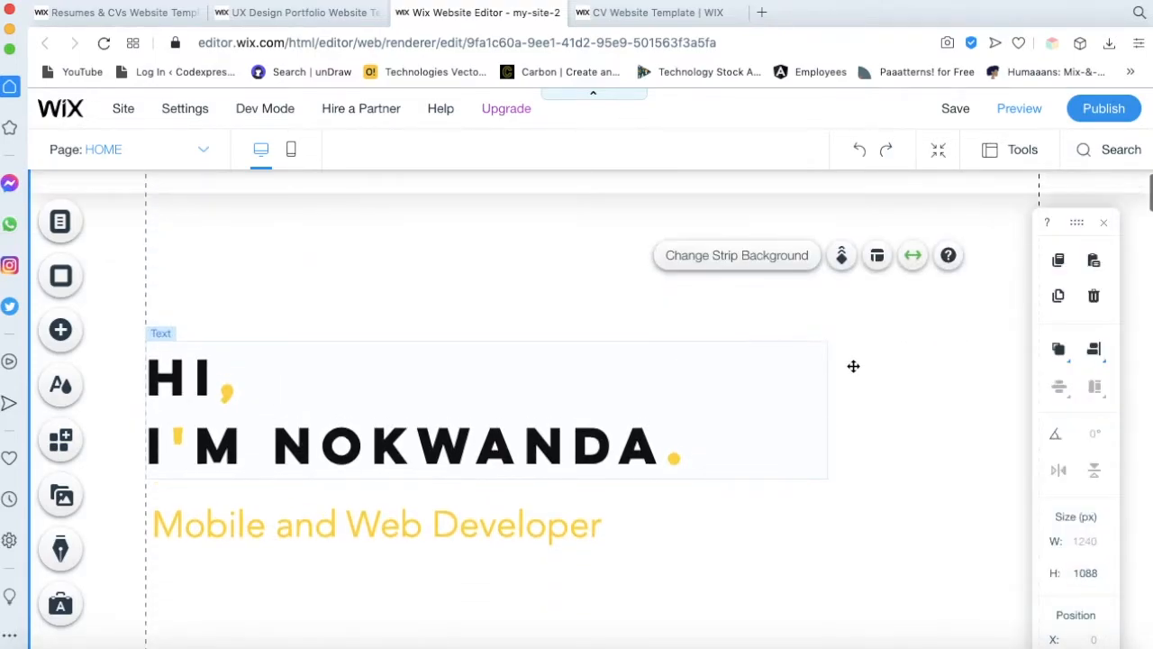
Upload the portrait photo 20200816_172845.jpg to the site files and add it to the page
left_click(59, 334)
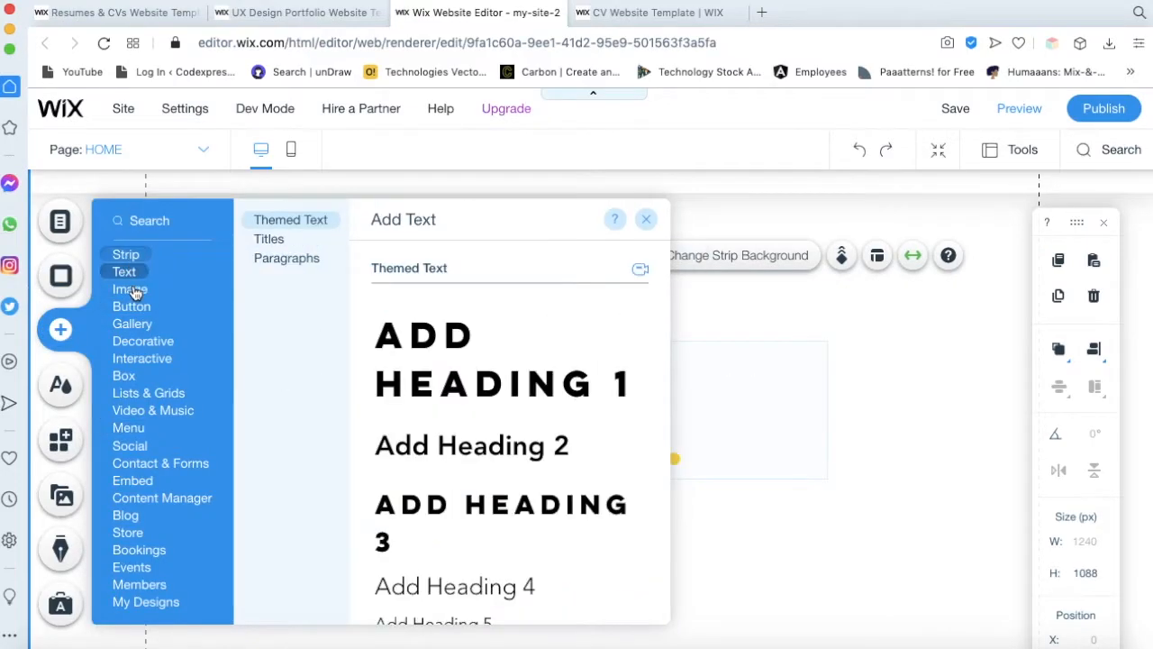
mouse_move(132, 290)
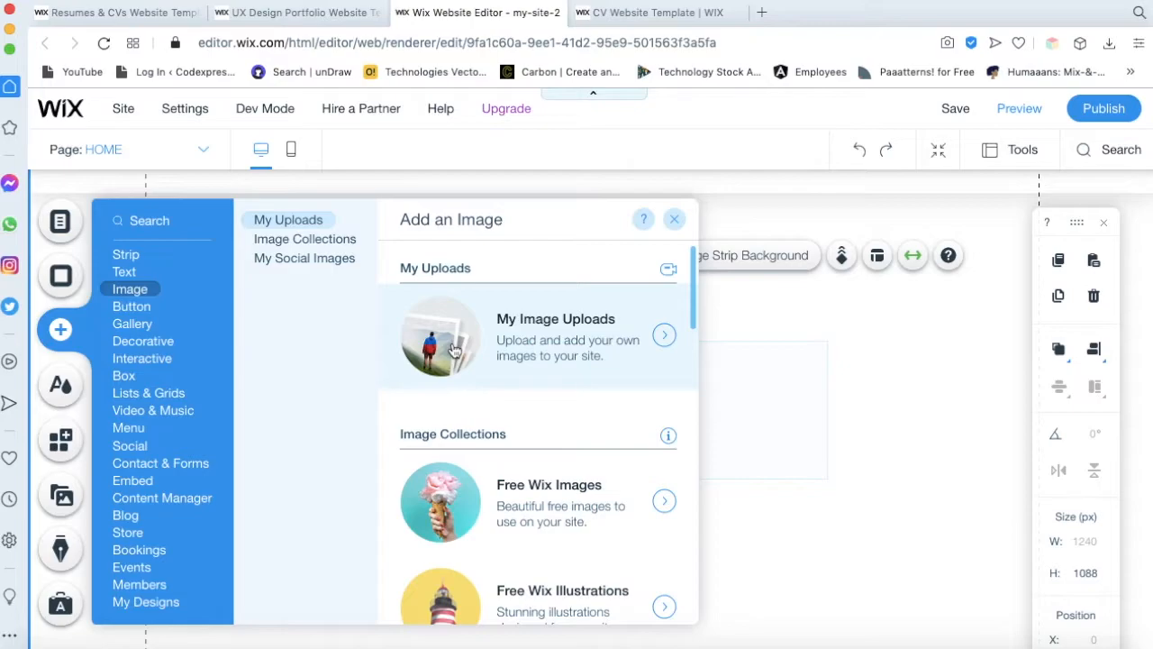
left_click(665, 335)
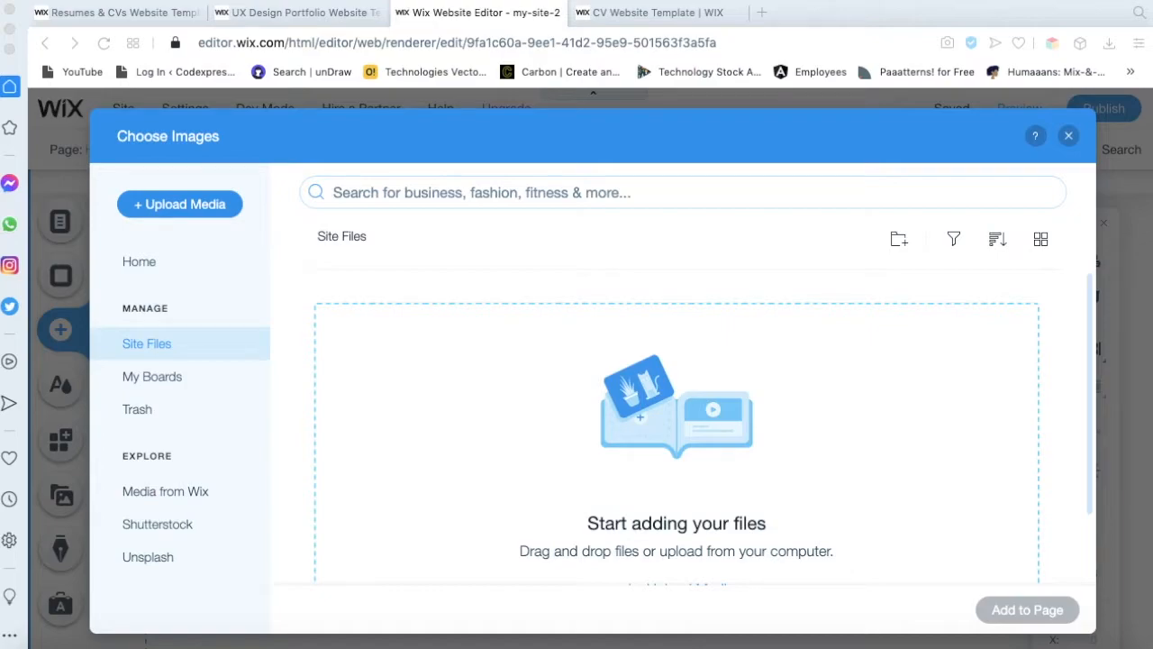
left_click_drag(865, 468, 765, 396)
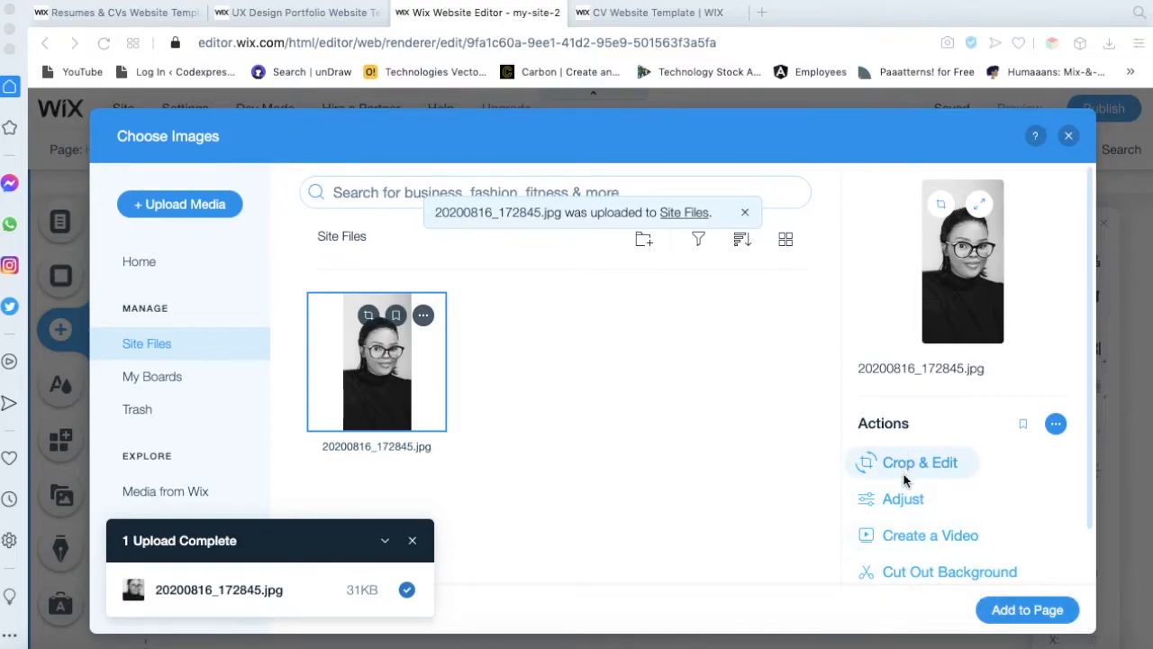
left_click(1023, 612)
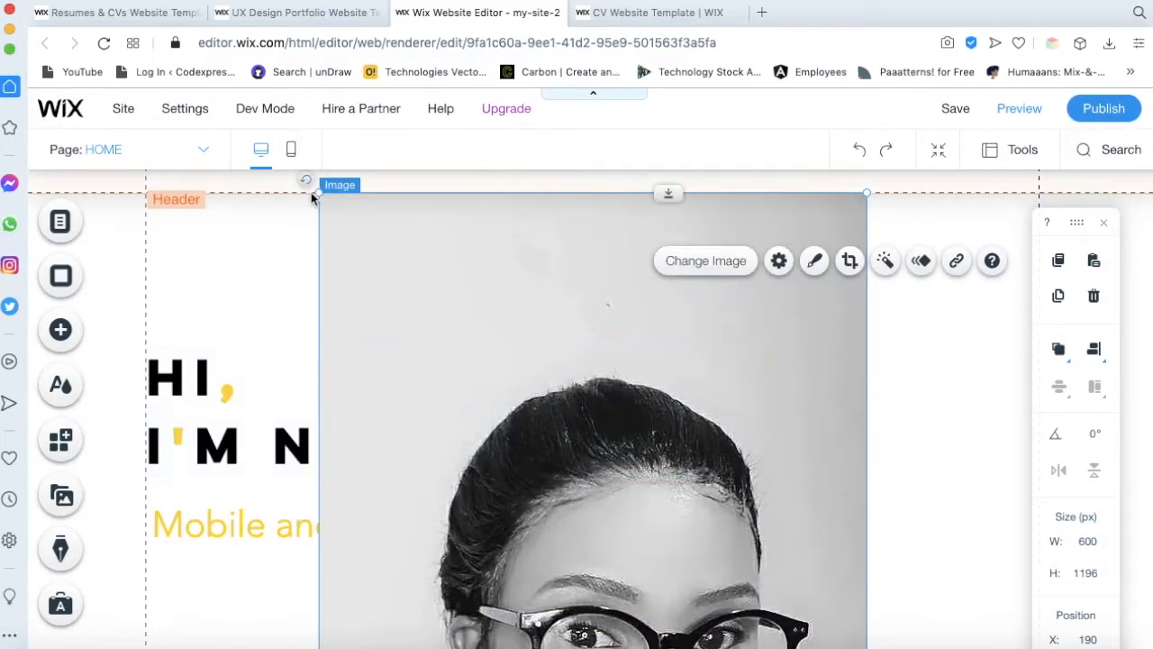
Shrink the portrait photo to about 311 by 620 px and place it beside the heading at about X 640
left_click_drag(320, 193, 320, 193)
left_click_drag(353, 247, 727, 375)
left_click_drag(728, 425, 704, 245)
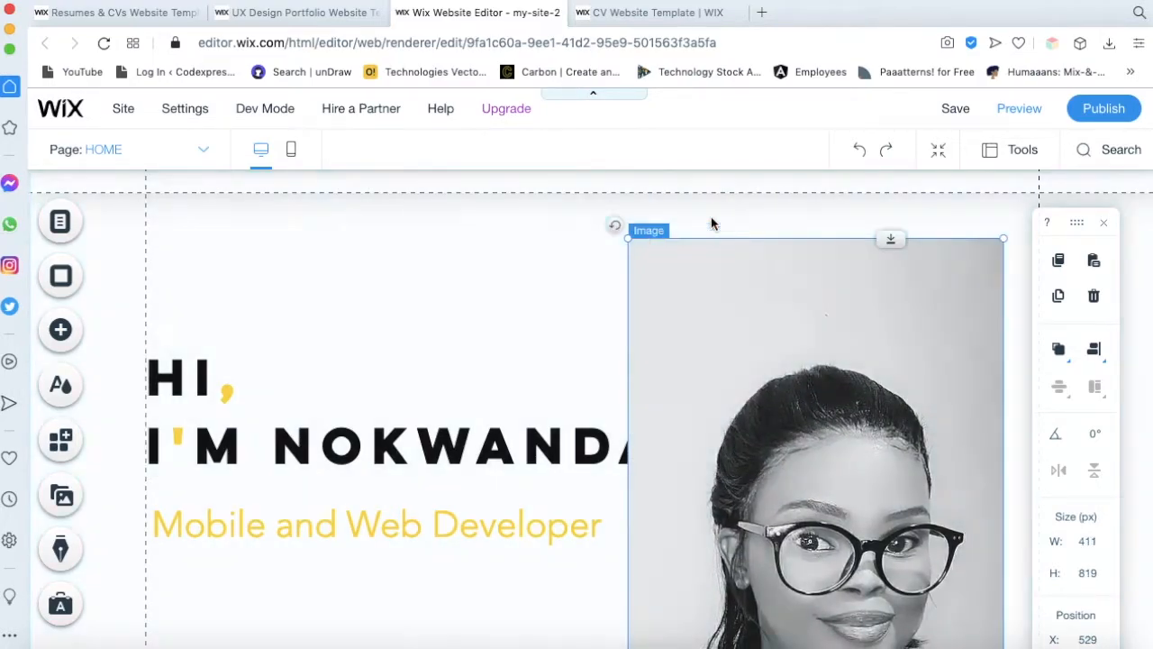
left_click_drag(628, 237, 732, 410)
left_click_drag(731, 349, 788, 323)
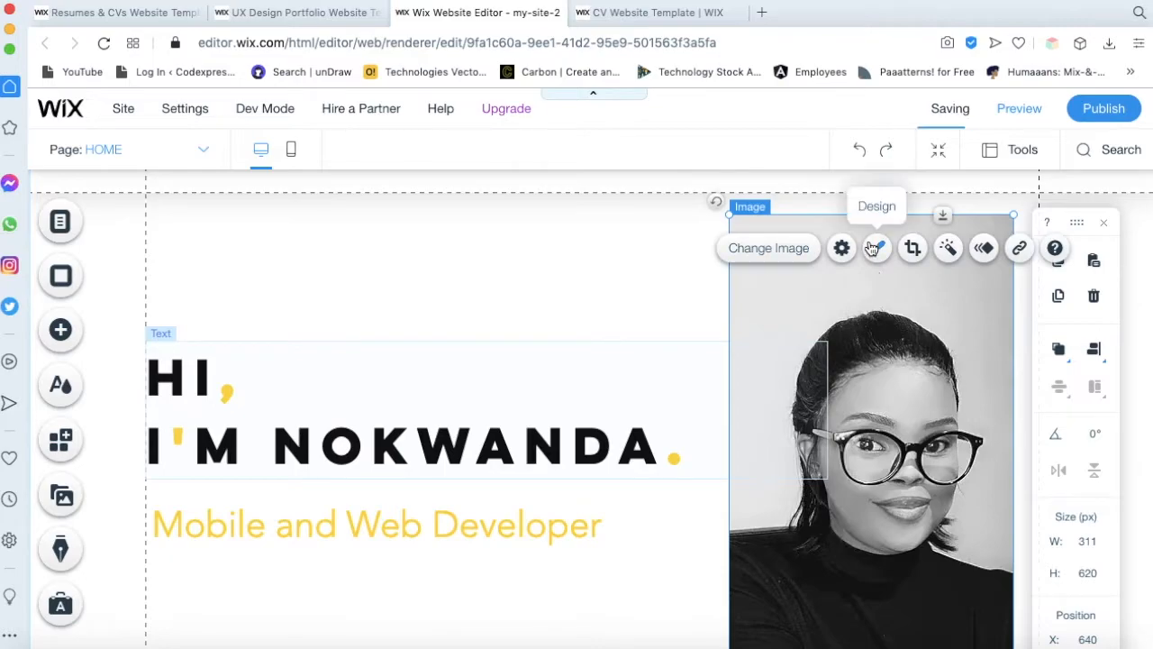
Crop the portrait photo to the shape with a rounded left side and a straight right edge
left_click(913, 248)
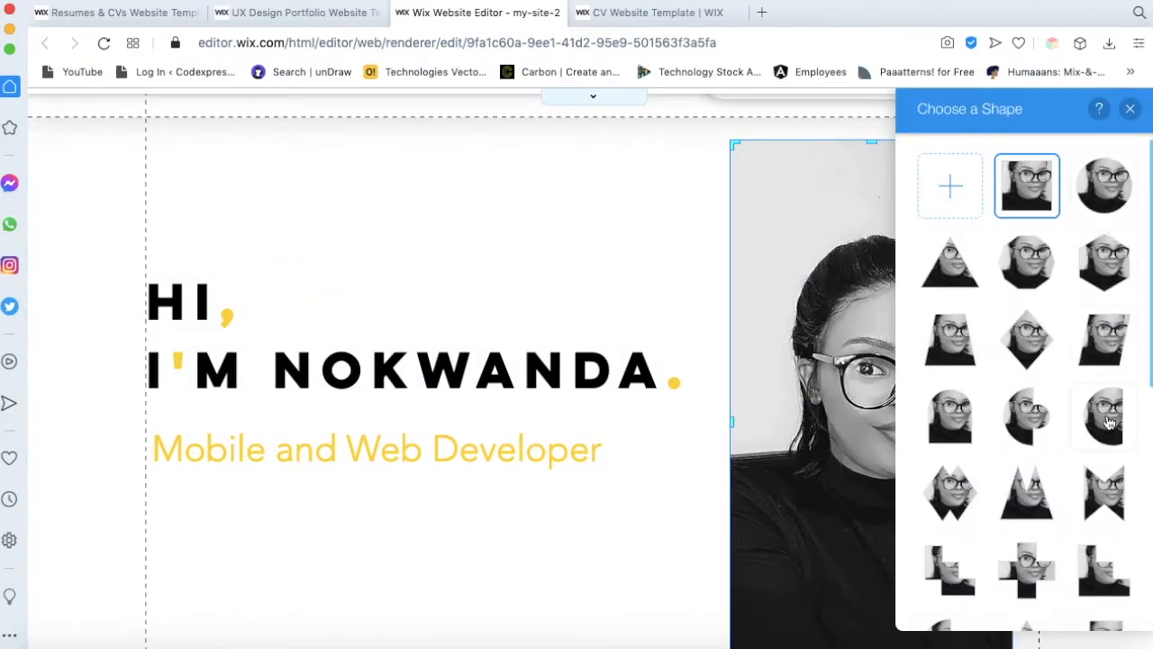
left_click(1107, 416)
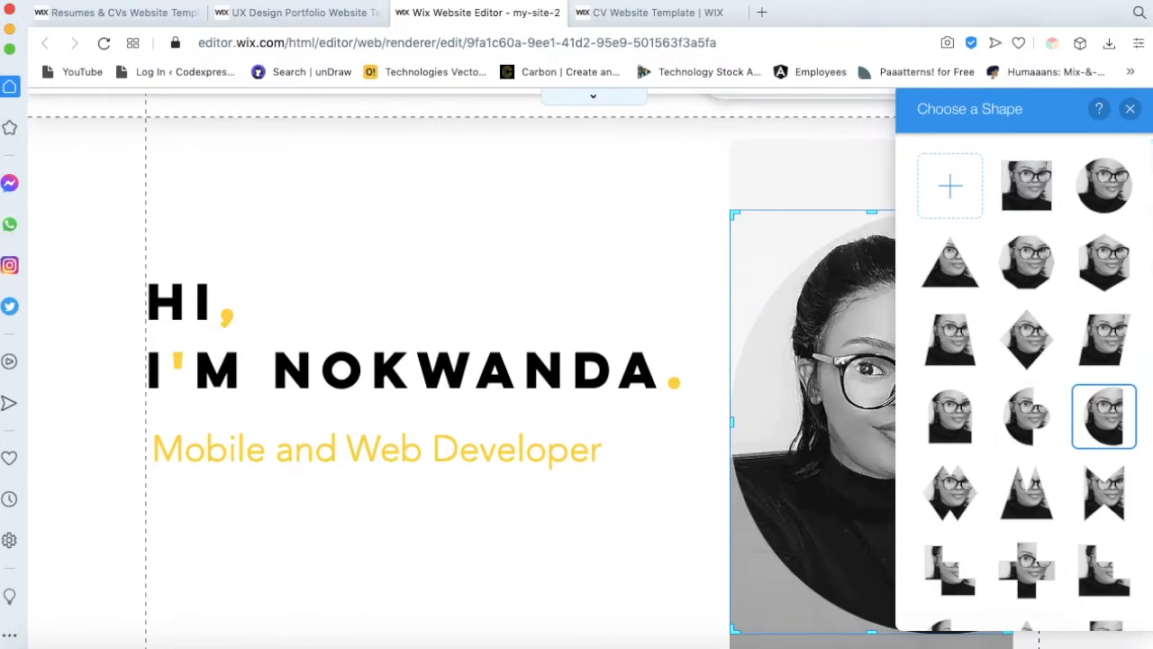
left_click(1130, 108)
left_click_drag(945, 342, 948, 352)
left_click(595, 315)
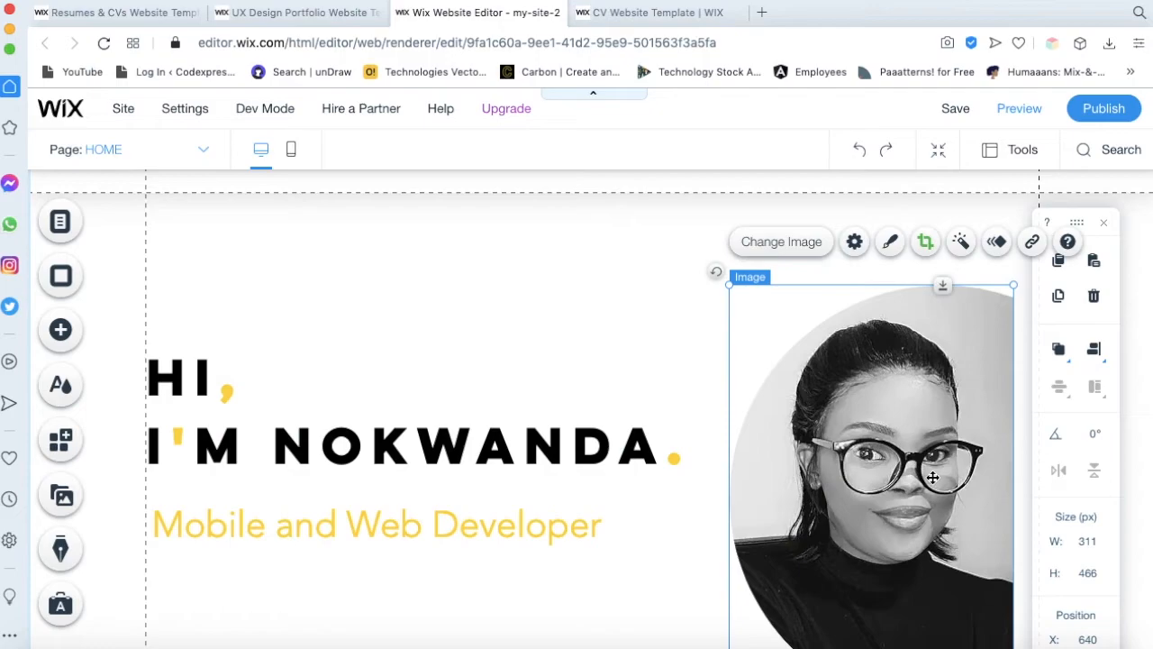
Move the portrait photo across the page's right gridline to about X 771 and enlarge it to about 340 by 508 px
left_click_drag(933, 477, 1075, 410)
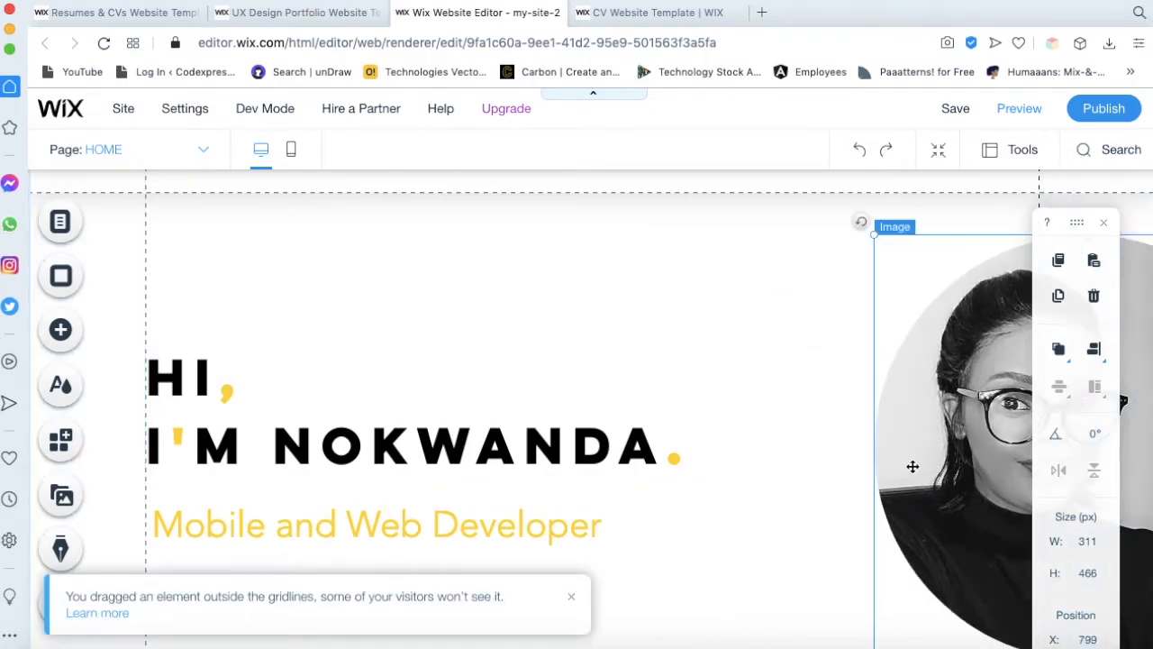
scroll(806, 489, "down", 1)
scroll(806, 489, "up", 1)
left_click_drag(961, 459, 964, 462)
left_click(762, 412)
left_click(890, 441)
scroll(880, 441, "down", 2)
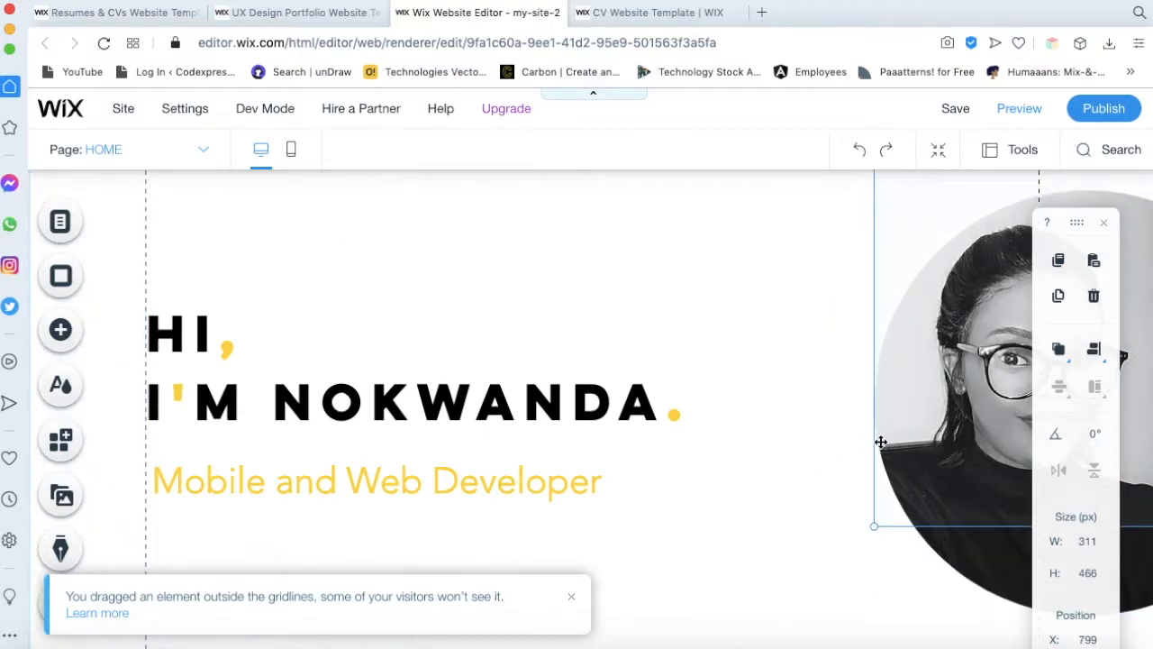
left_click_drag(874, 513, 838, 543)
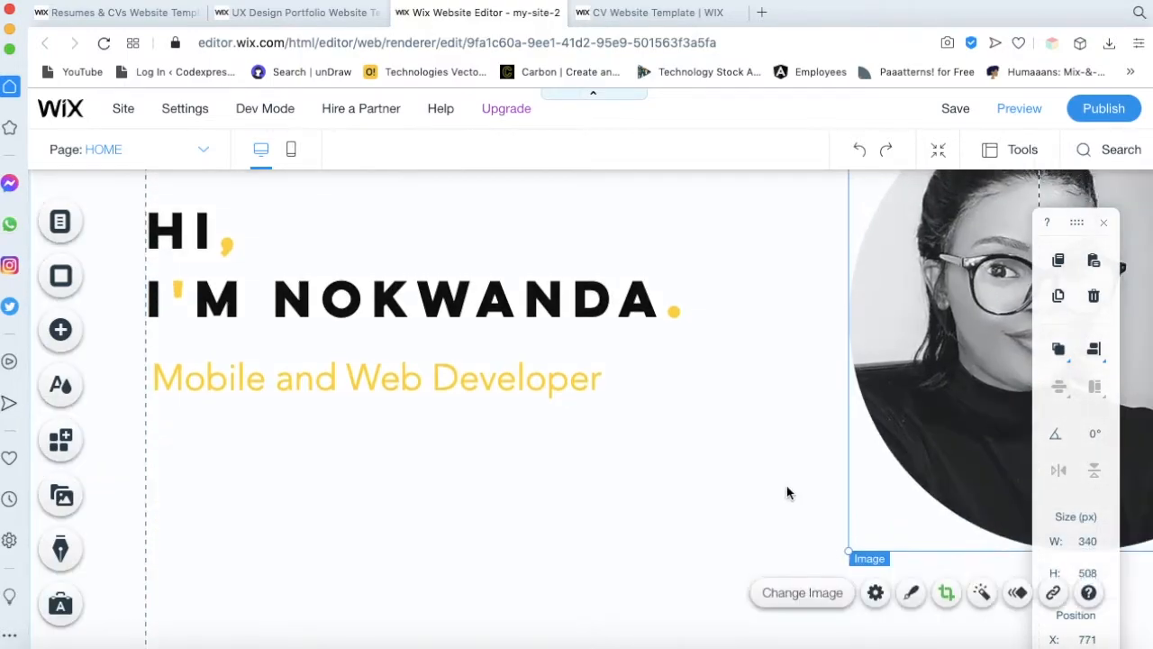
Extend the portrait photo's crop area downward, making the image about 339 by 542 px, and apply the crop
scroll(813, 483, "up", 3)
left_click(958, 481)
left_click(958, 352)
left_click(946, 305)
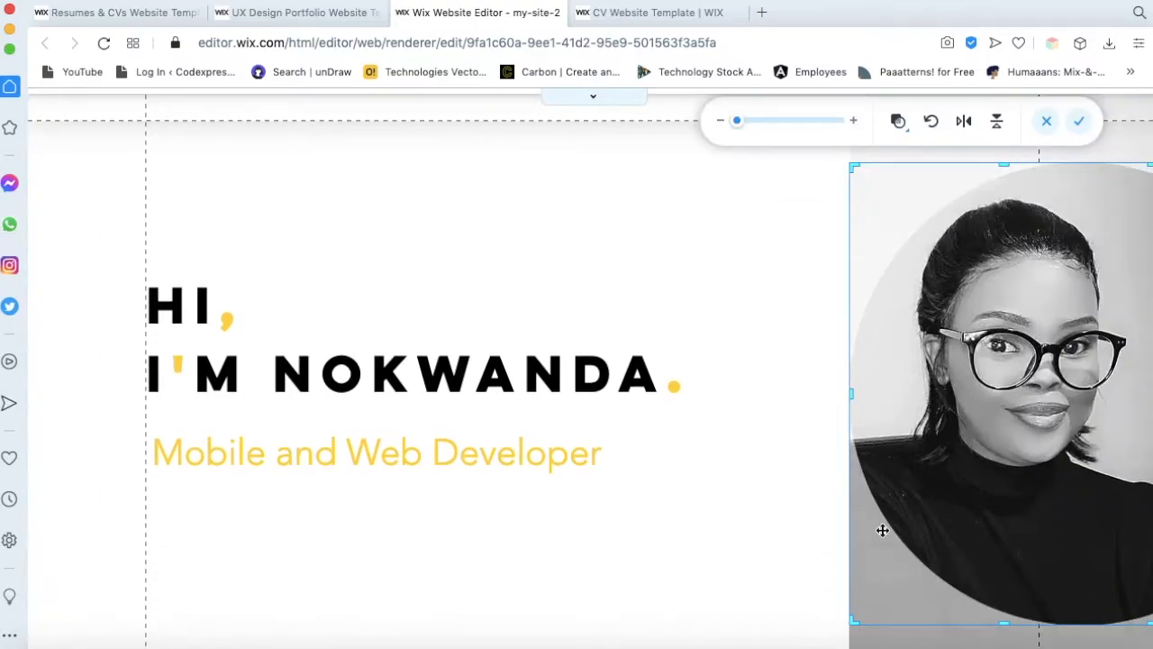
left_click_drag(1004, 625, 1003, 648)
left_click(752, 606)
Adjust the portrait photo's vertical position in the hero strip, leaving a small gap below the header
left_click_drag(919, 409, 919, 373)
left_click(695, 362)
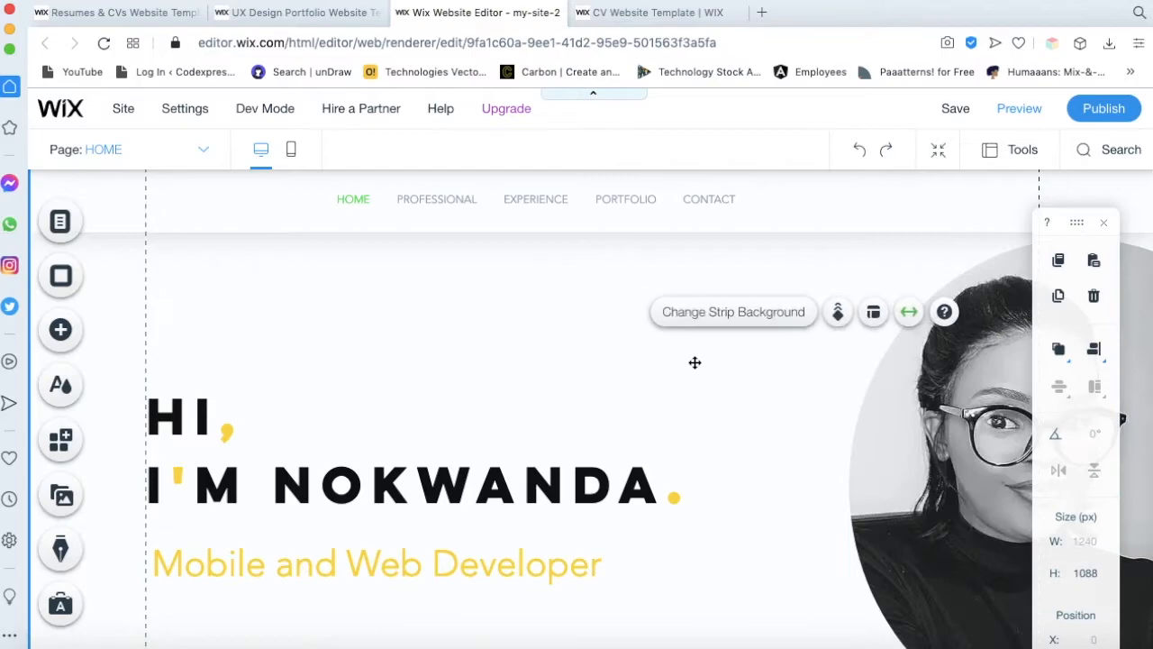
scroll(694, 362, "down", 1)
scroll(694, 363, "down", 5)
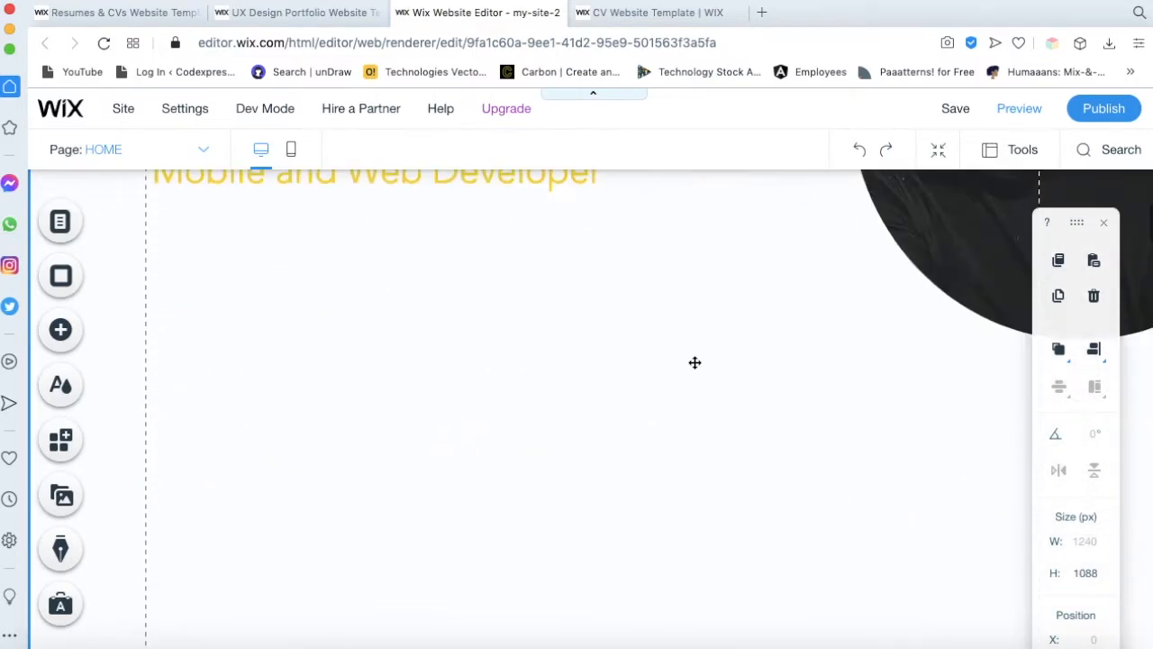
scroll(695, 363, "up", 3)
scroll(695, 362, "up", 3)
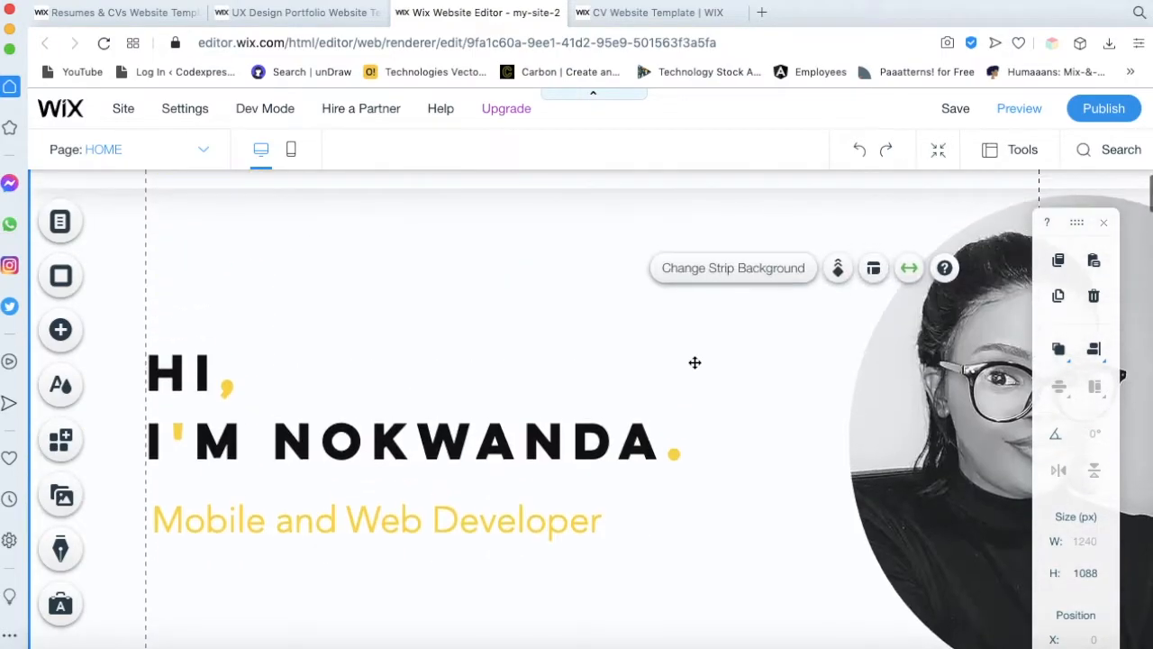
left_click(880, 431)
left_click_drag(877, 427, 877, 478)
scroll(726, 399, "down", 5)
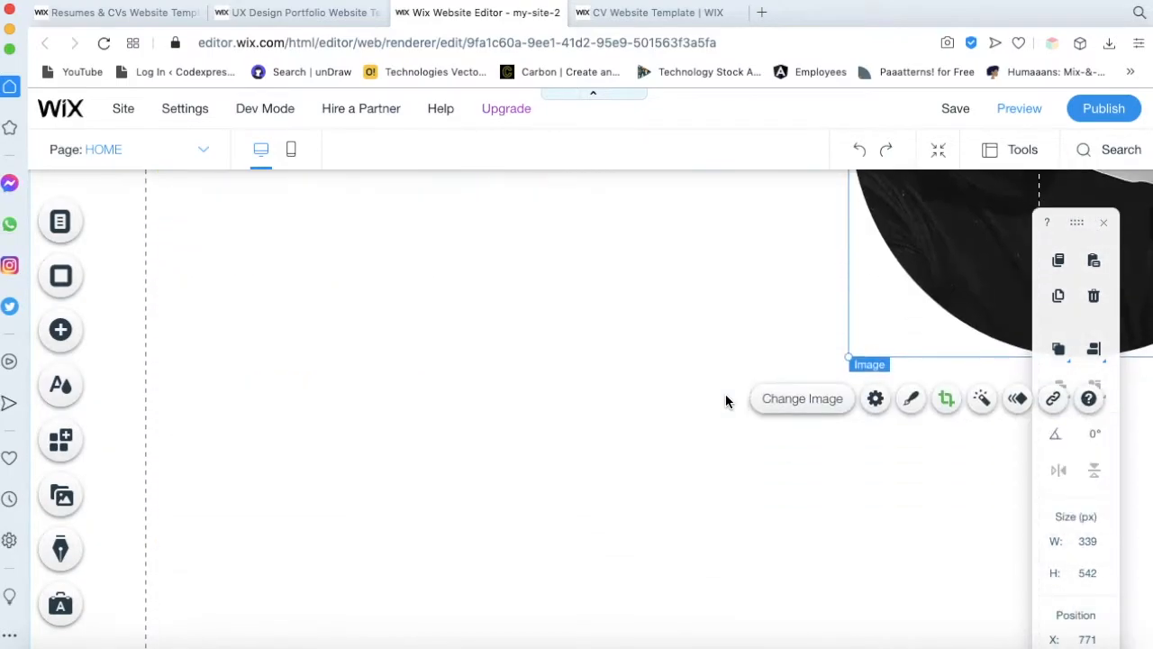
scroll(676, 353, "up", 3)
scroll(678, 355, "up", 1)
Move the hero heading and the "Mobile and Web Developer" subtitle together downward and slightly to the right
left_click(543, 348)
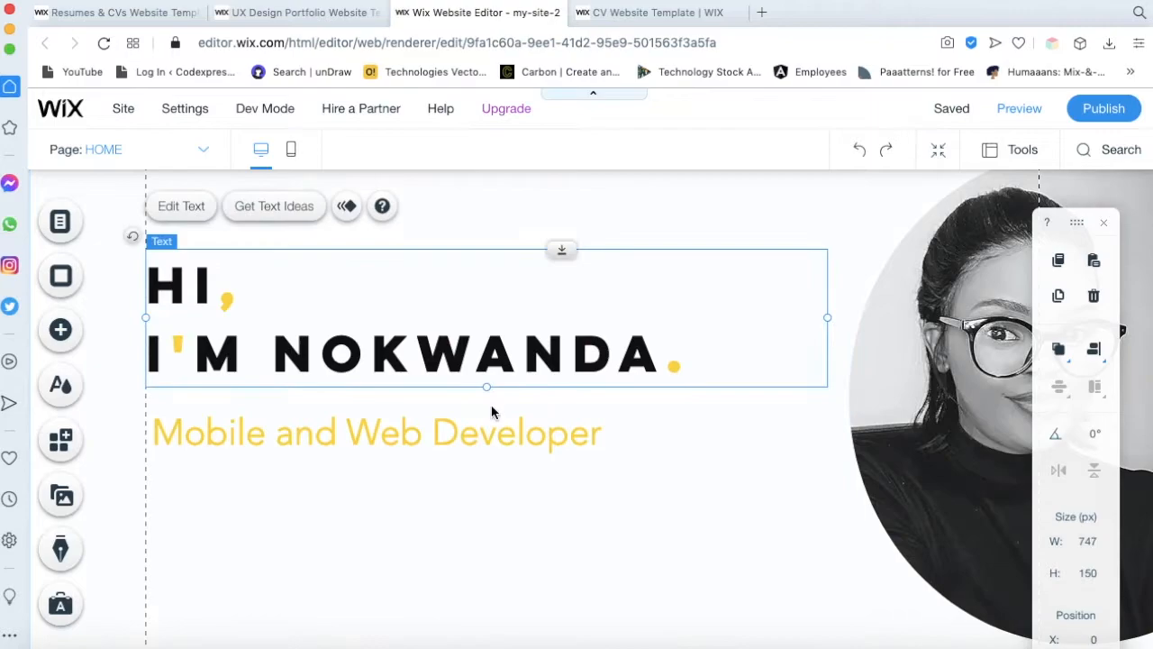
left_click(484, 432, "shift")
left_click_drag(480, 481, 485, 489)
left_click(474, 263)
scroll(473, 263, "up", 2)
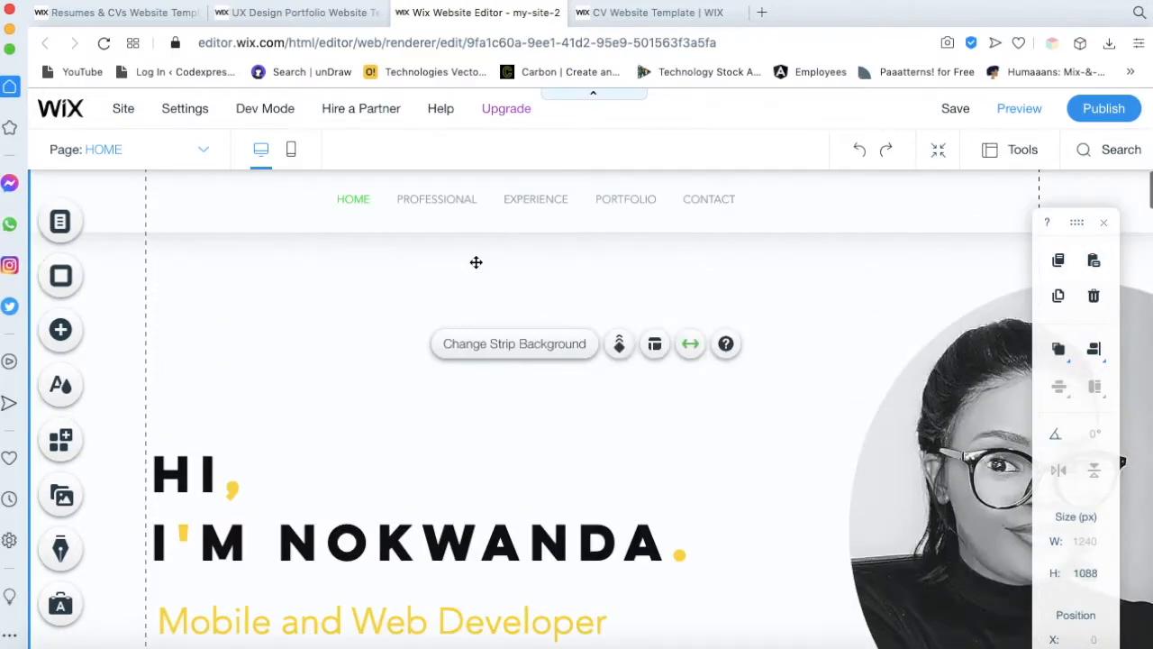
Save the site and change the last part of its web address to "code-" followed by the owner's first name
scroll(478, 259, "down", 5)
scroll(479, 258, "down", 3)
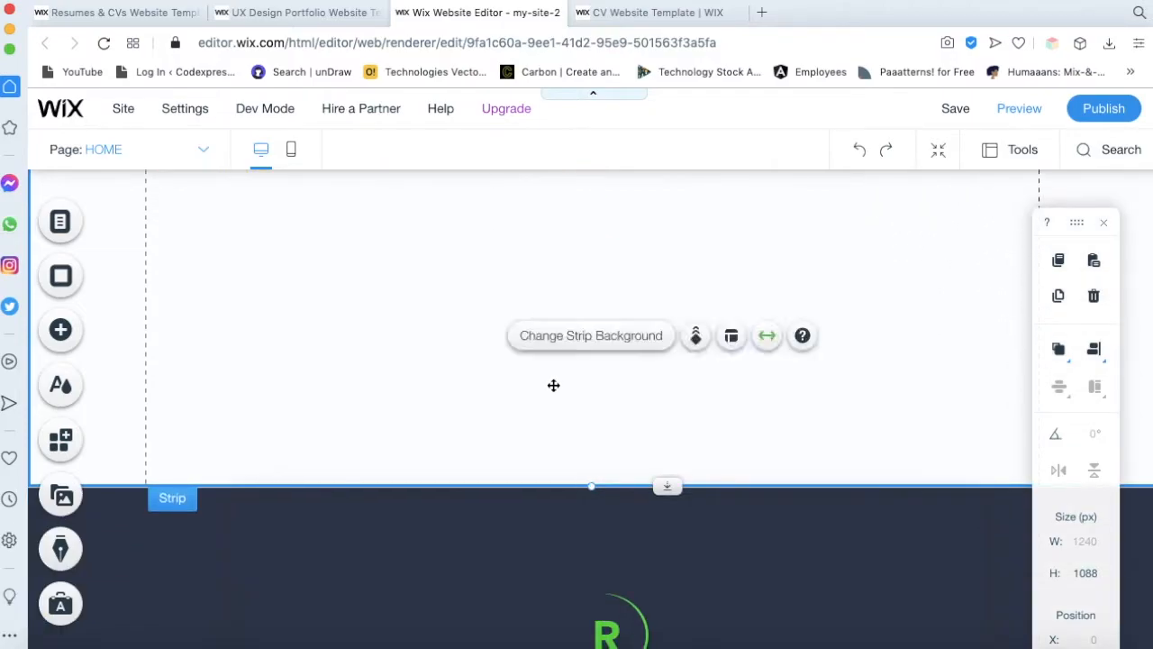
scroll(553, 384, "up", 6)
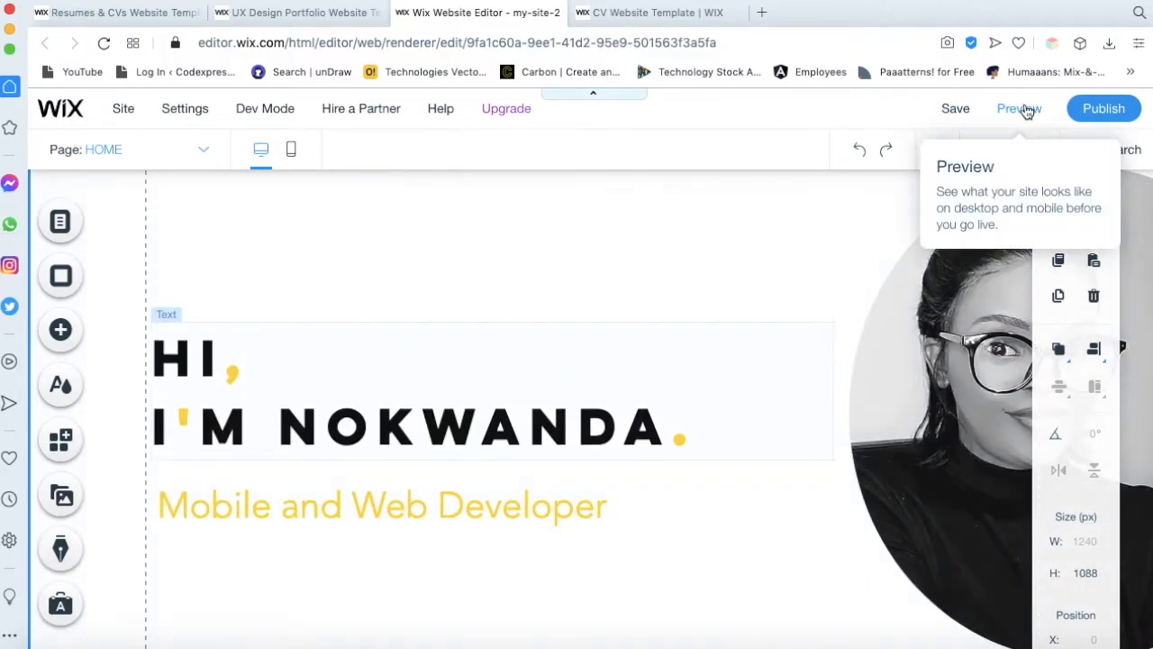
left_click(955, 109)
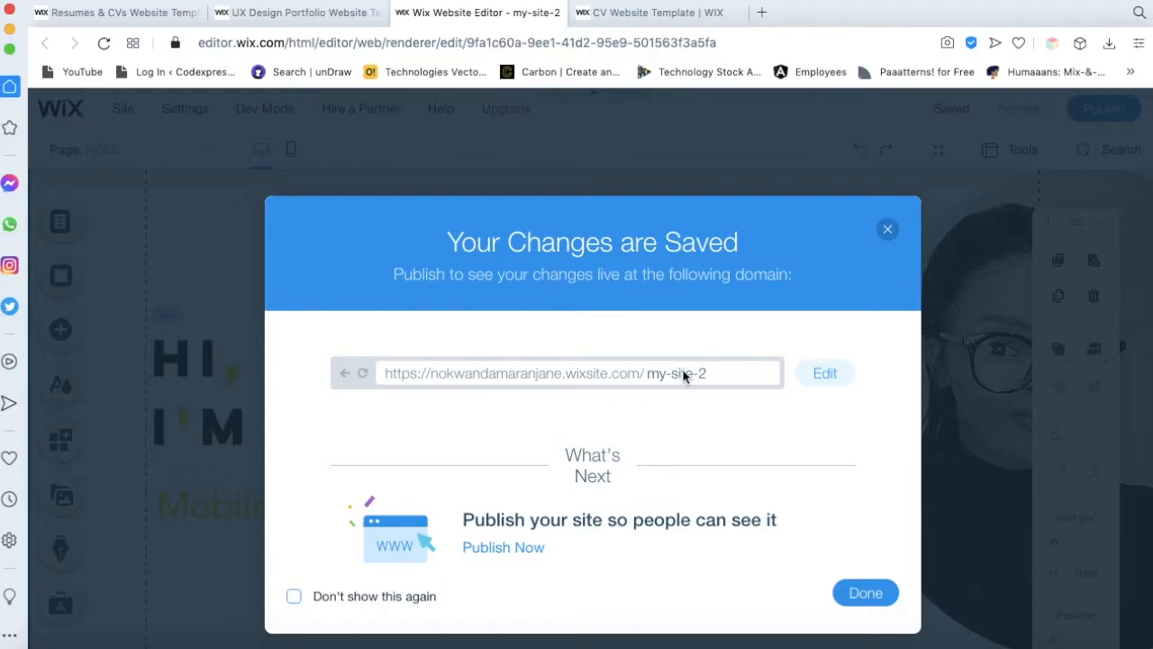
left_click(825, 373)
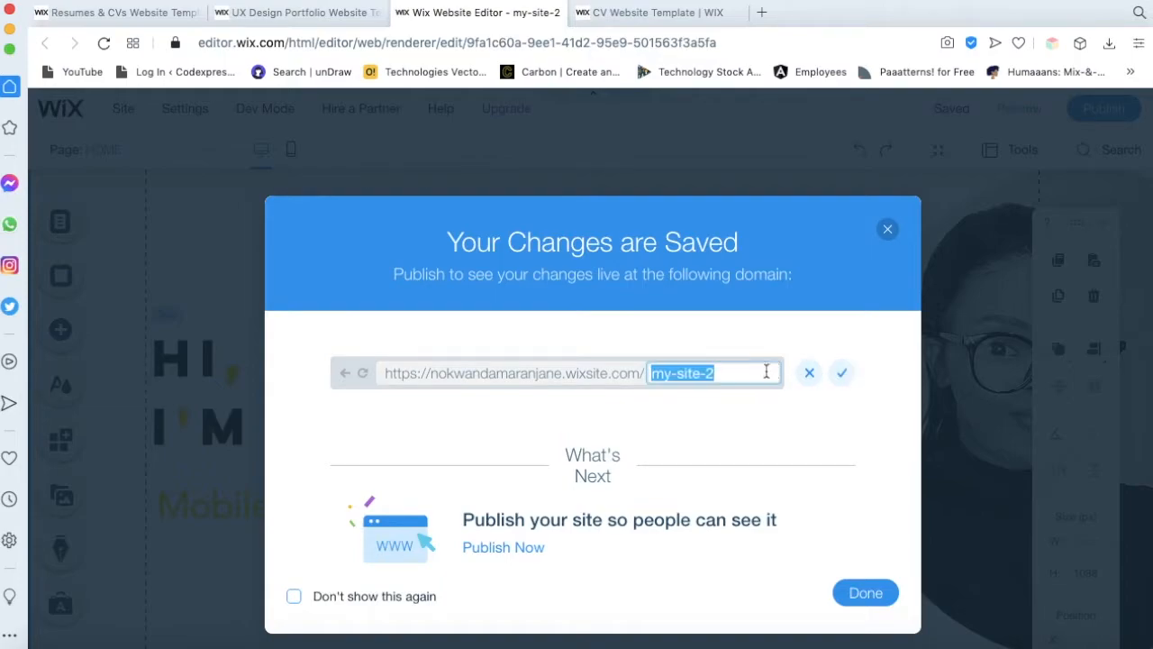
type("code-nokwanda")
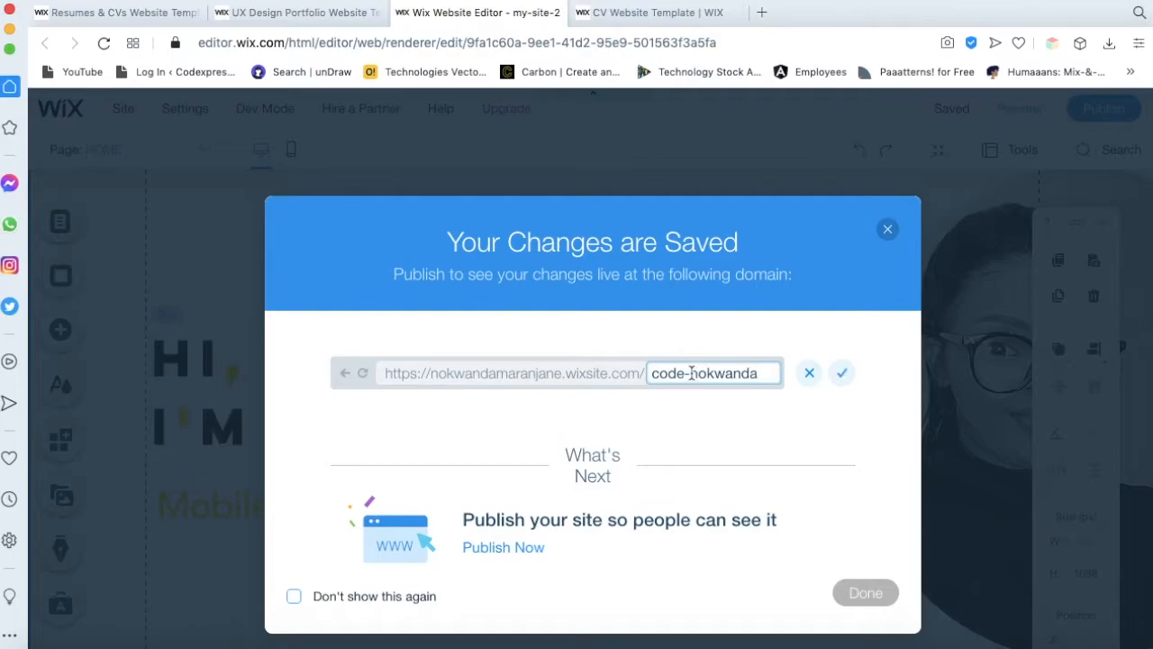
left_click(843, 377)
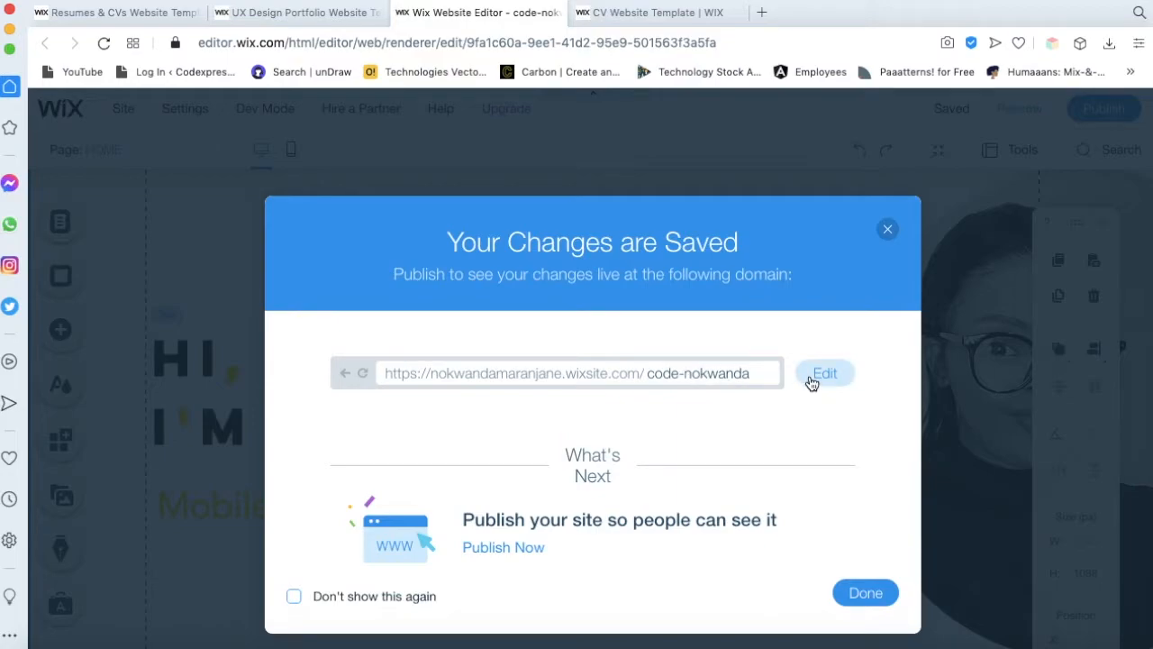
left_click(865, 595)
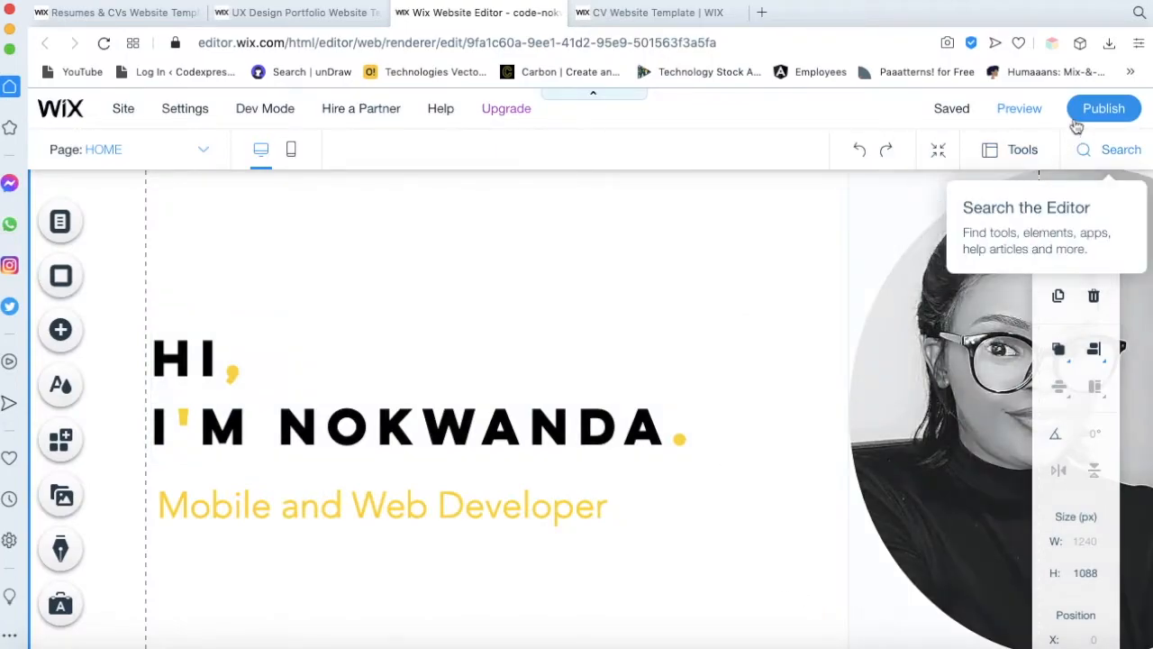
Preview the home page's header and hero section on desktop and return to the editor
left_click(1017, 109)
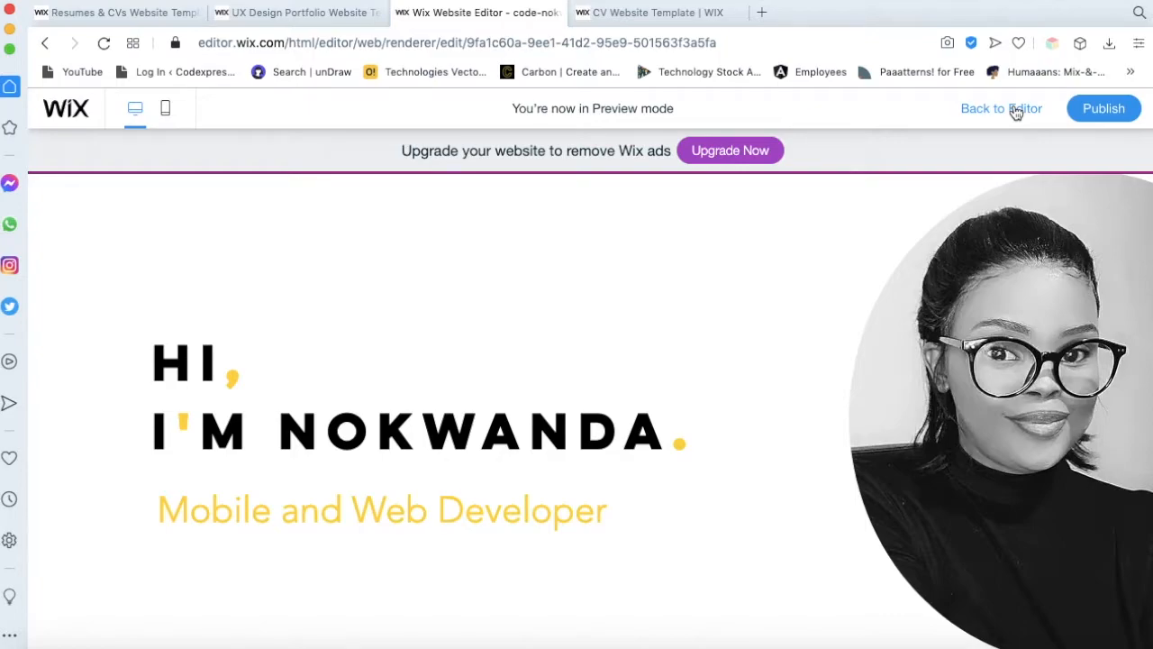
scroll(982, 371, "up", 3)
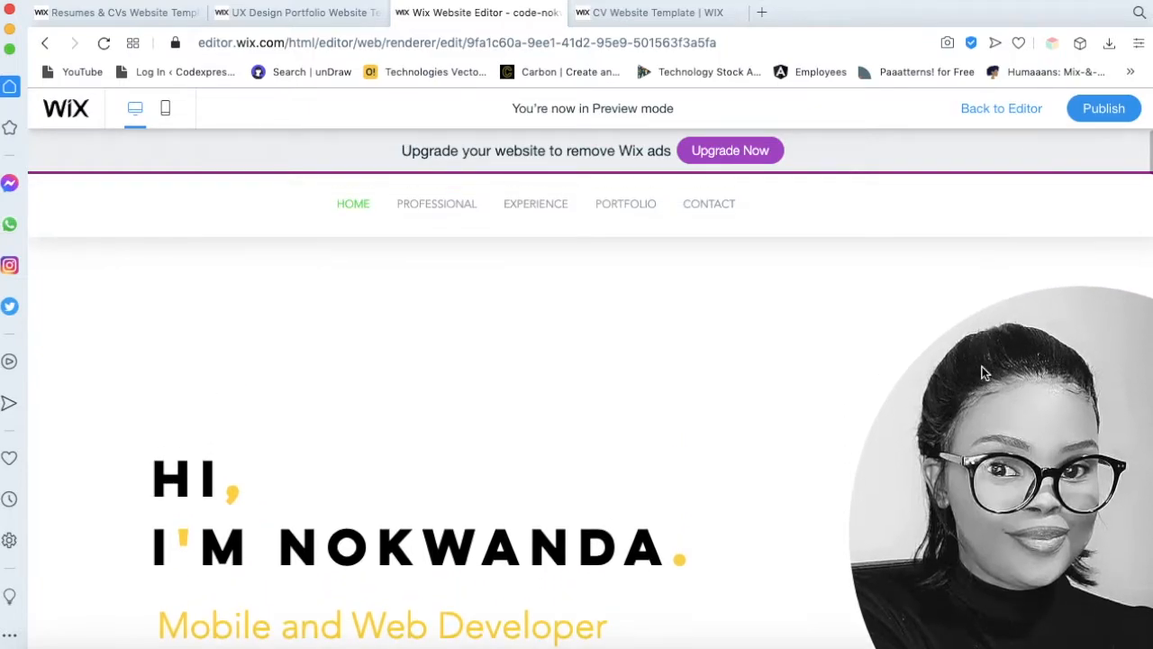
scroll(982, 371, "down", 3)
scroll(982, 371, "up", 3)
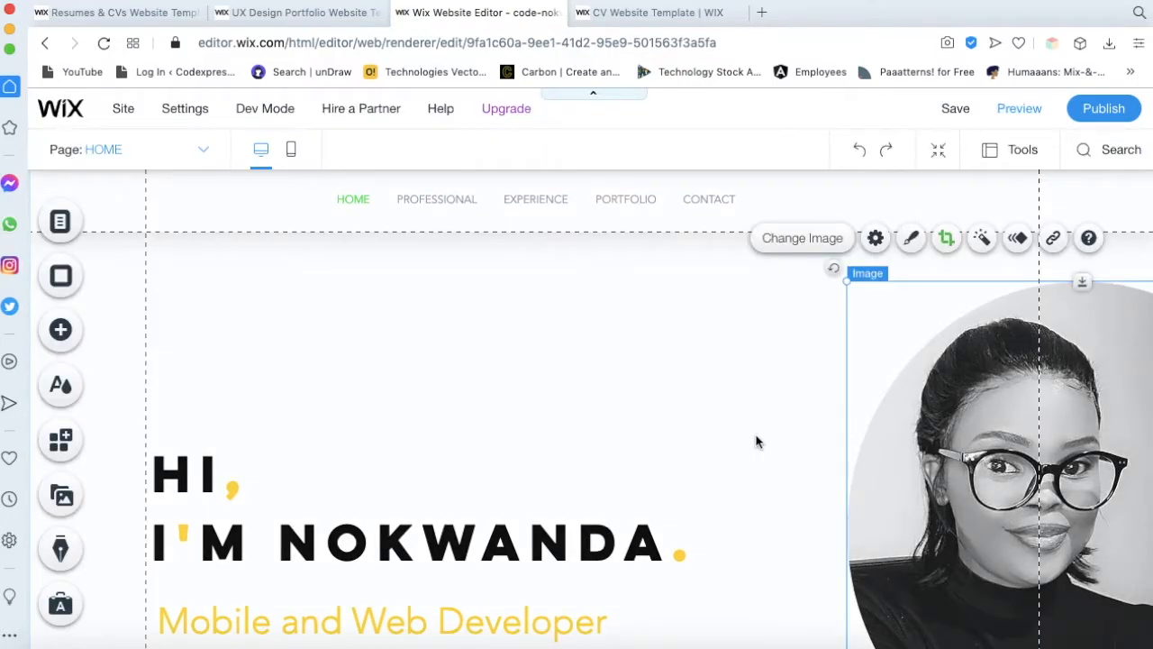
Apply the preset design with a beige box behind the current page to the header's horizontal menu
left_click(419, 203)
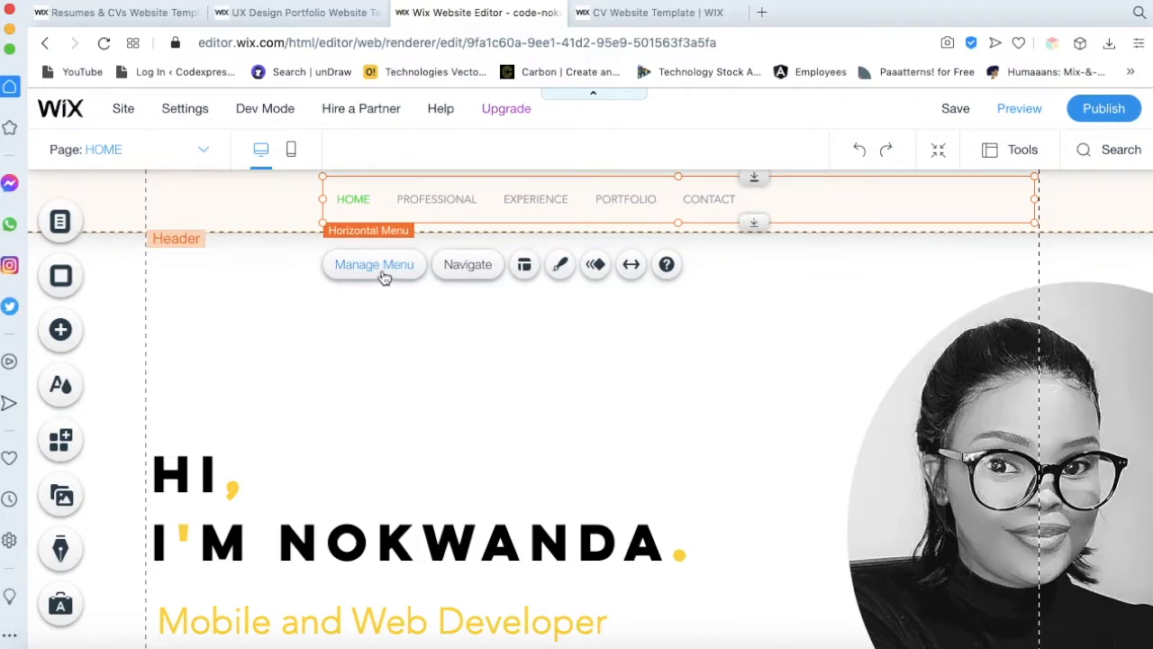
left_click(559, 270)
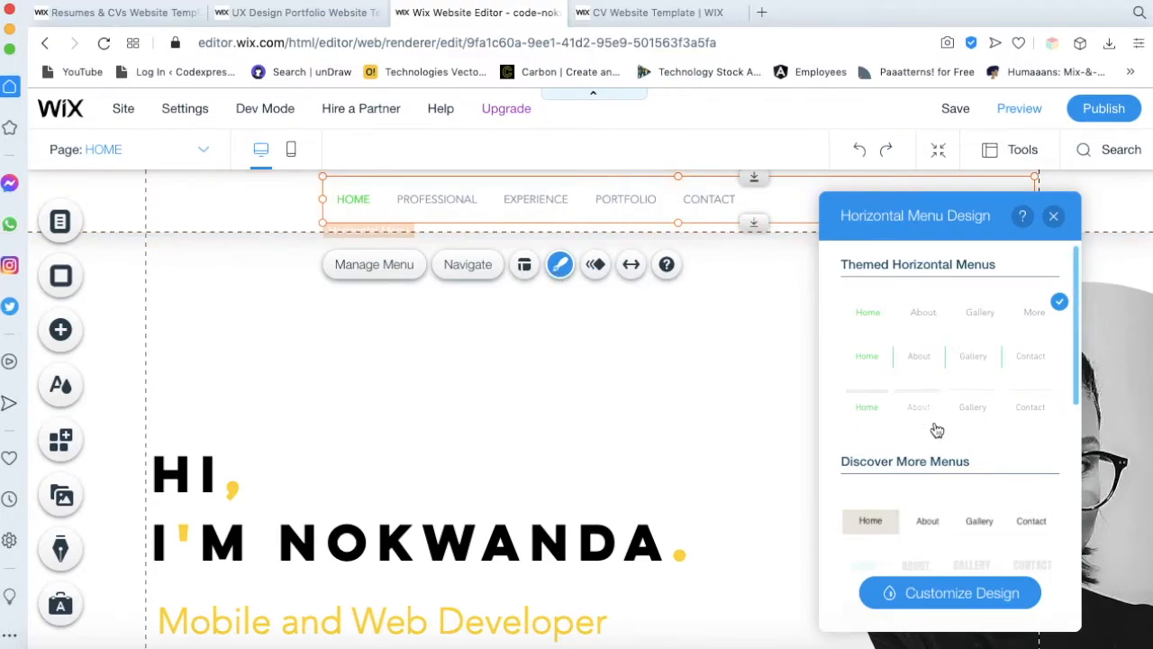
scroll(935, 420, "down", 4)
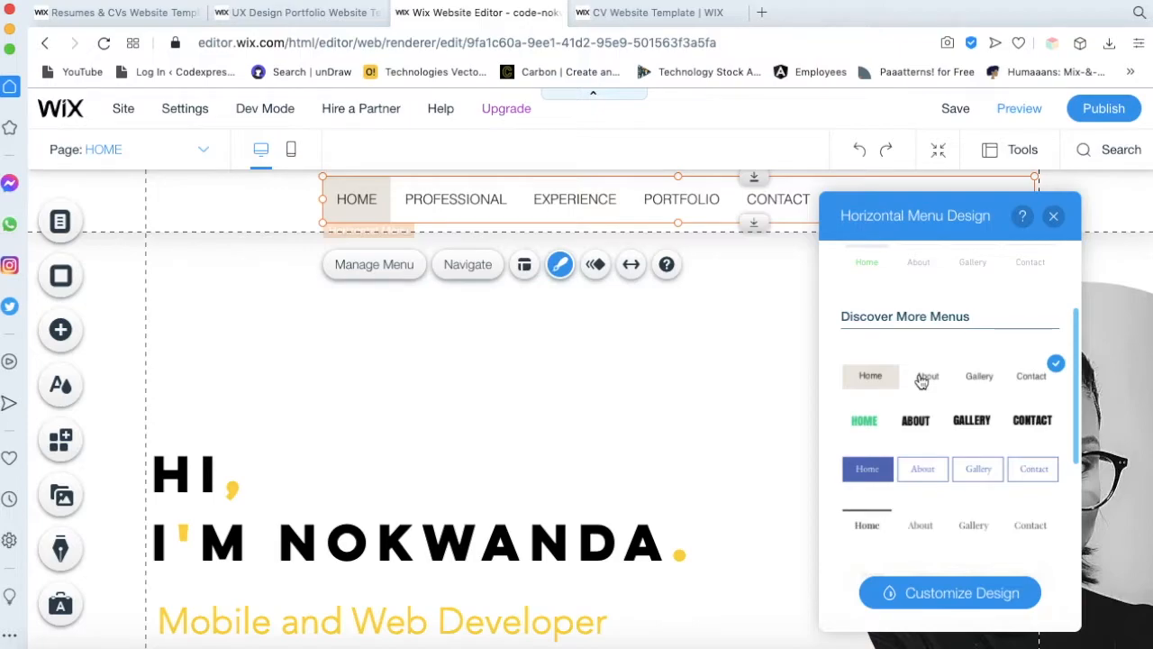
Customize the header menu's Clicked state with the yellow site color as its background
left_click(944, 592)
left_click(921, 431)
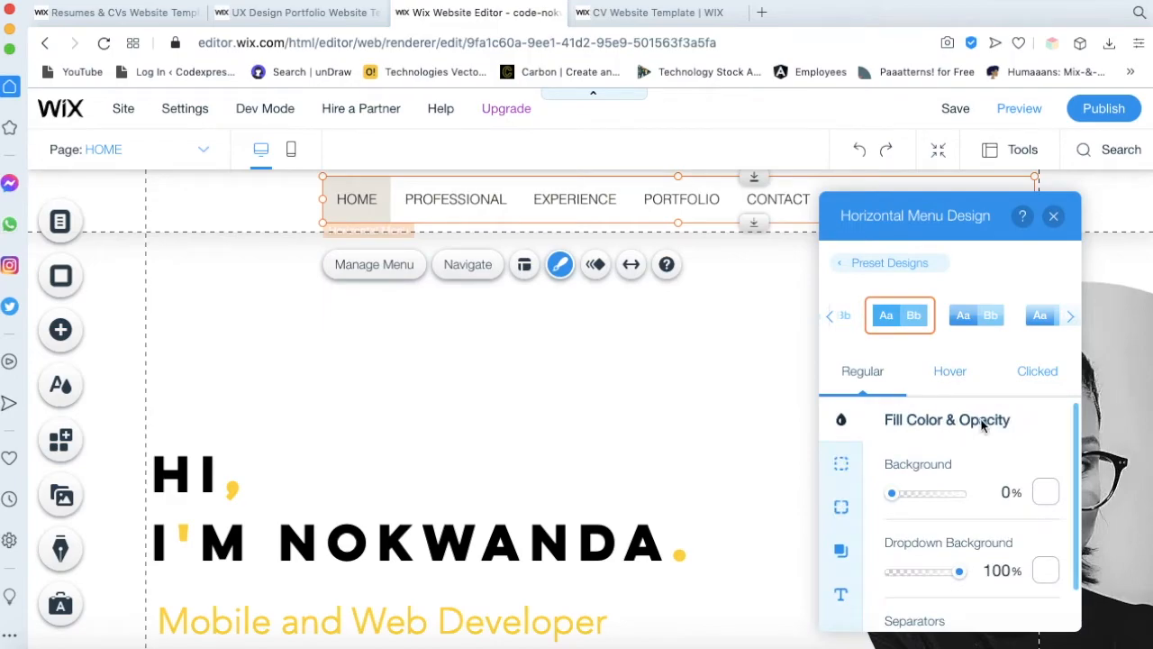
left_click(966, 390)
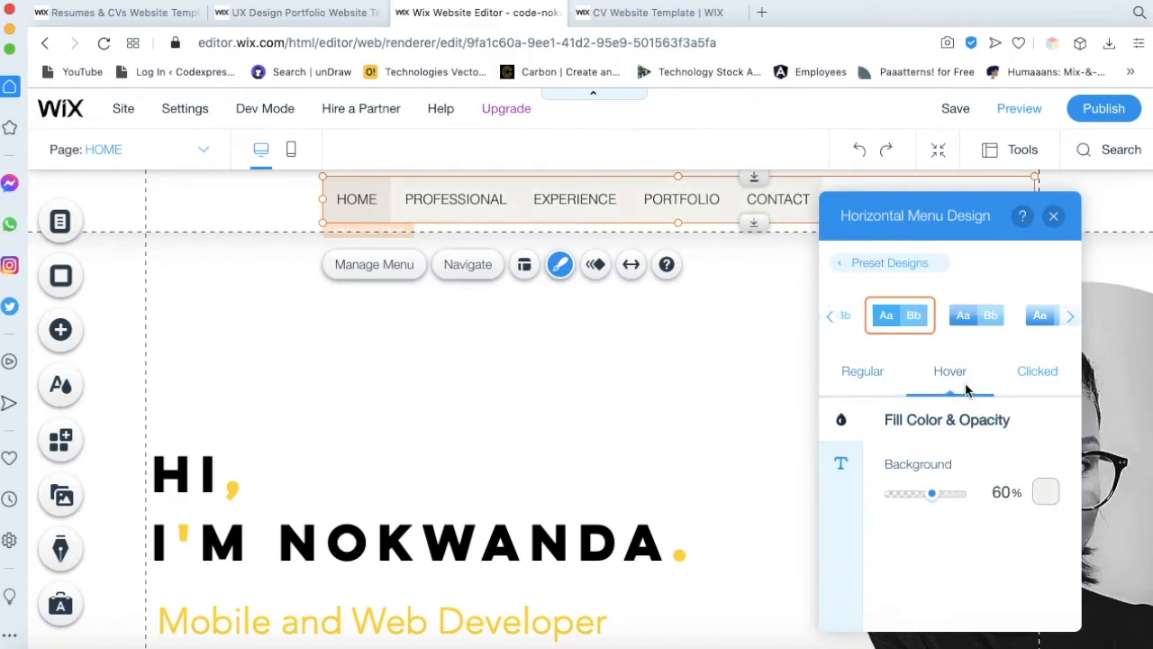
left_click(1030, 385)
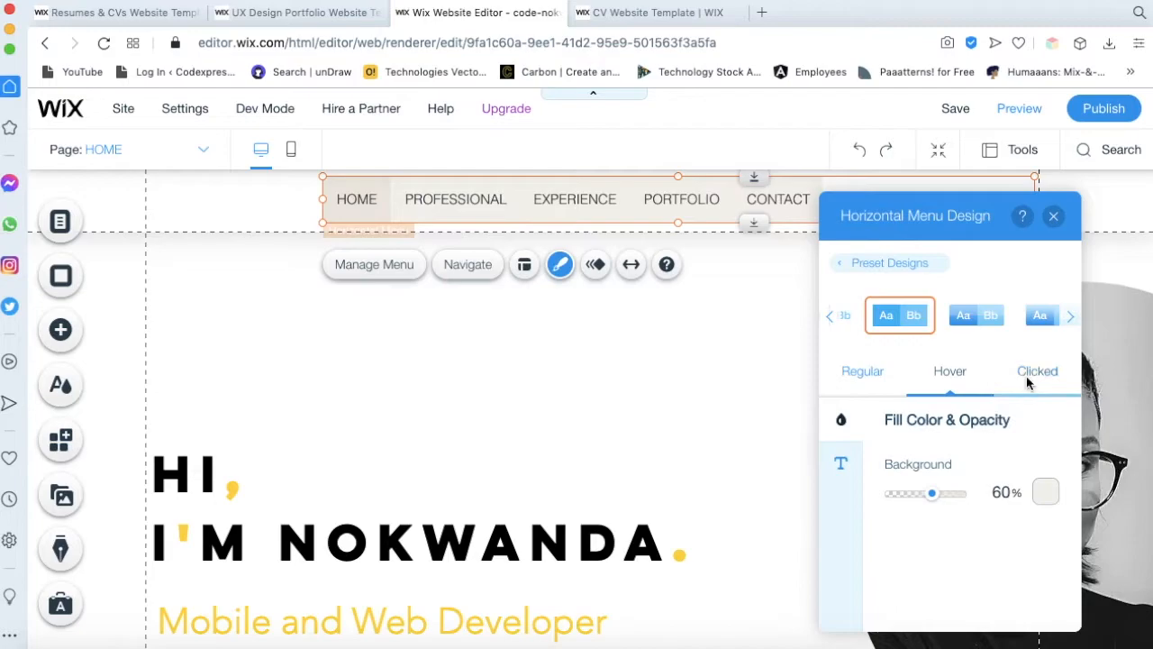
left_click(1043, 498)
left_click(1045, 506)
left_click(1135, 404)
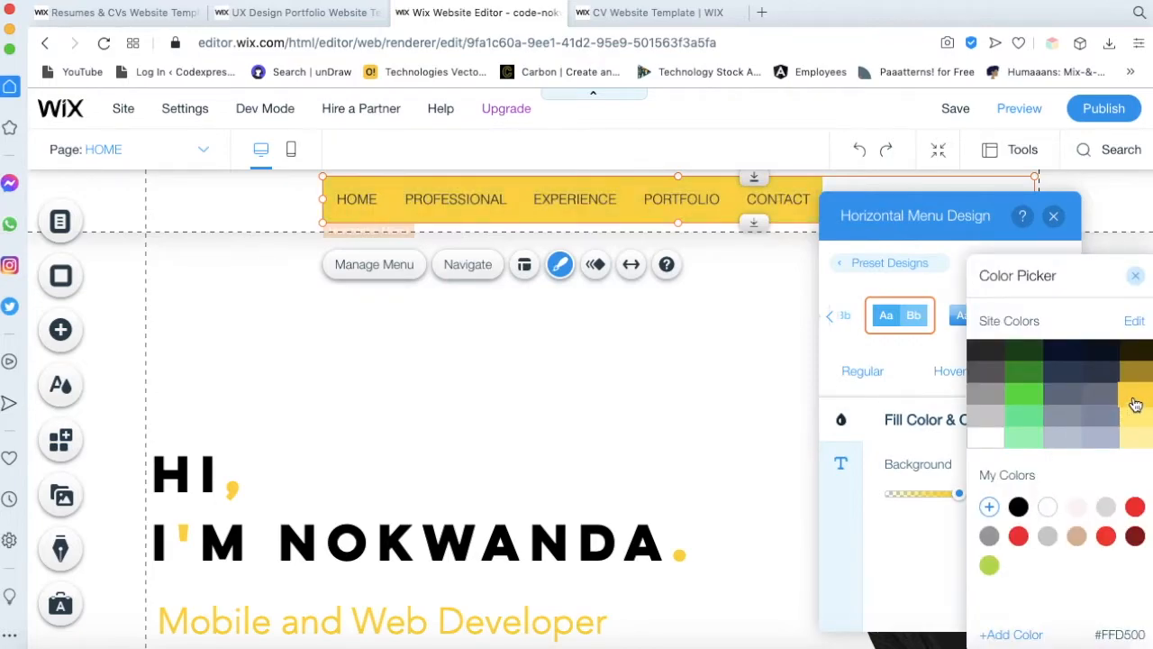
left_click(1135, 275)
Set the header menu's Hover background opacity to 20% and close the menu design settings
left_click(965, 381)
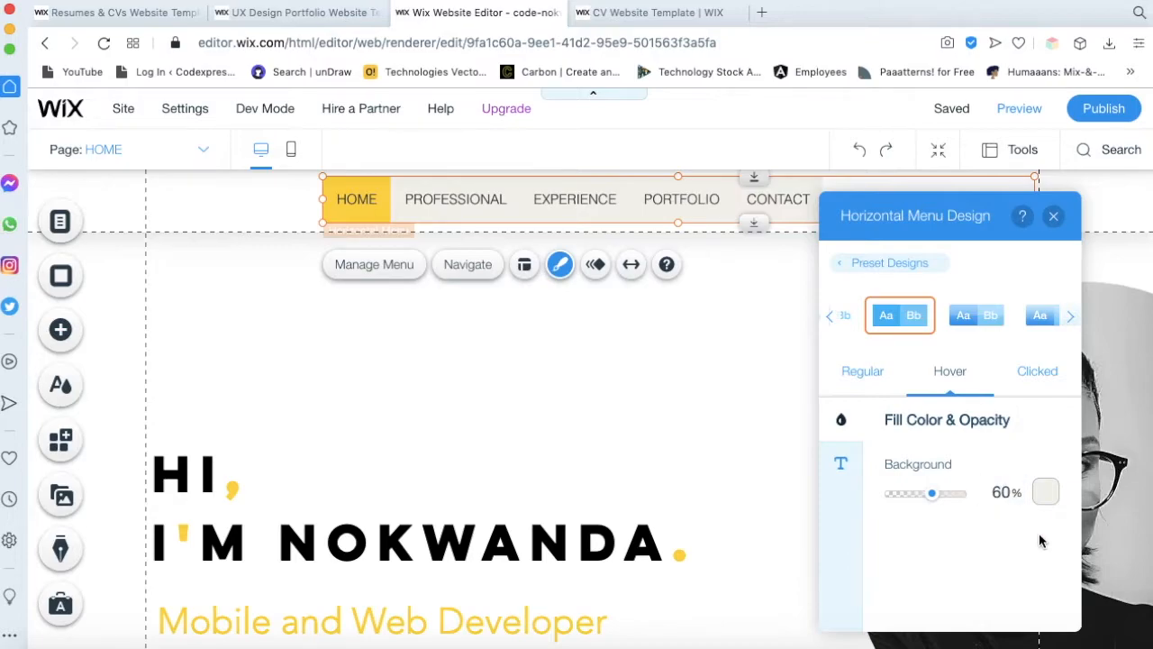
left_click_drag(922, 500, 905, 500)
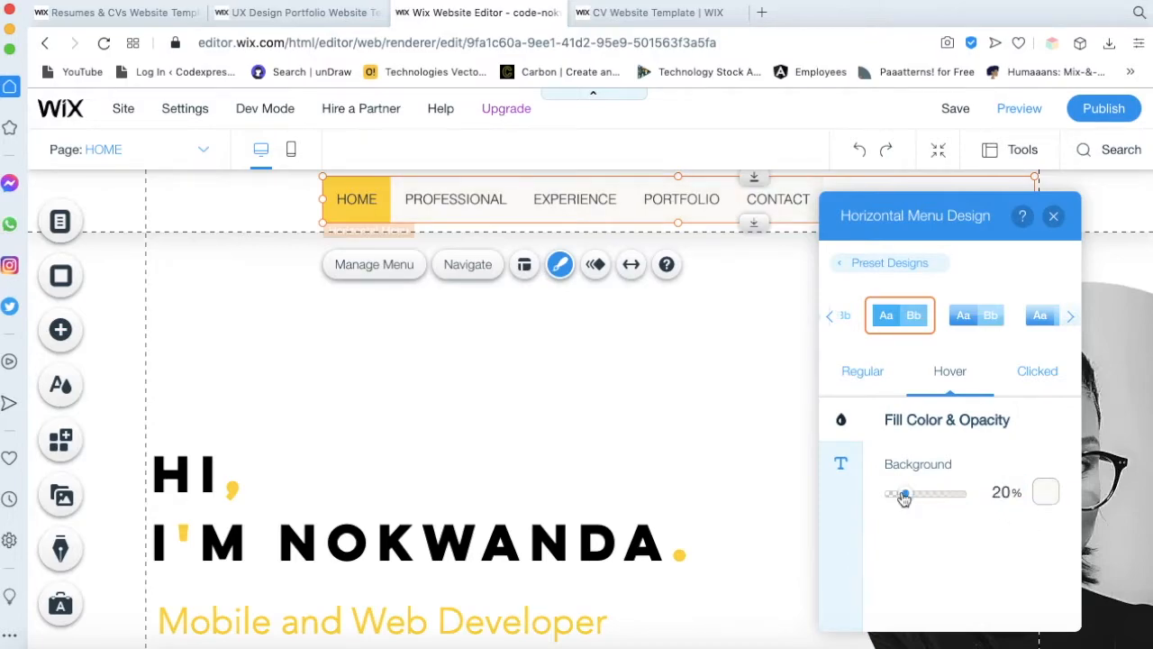
left_click(1051, 217)
left_click(845, 316)
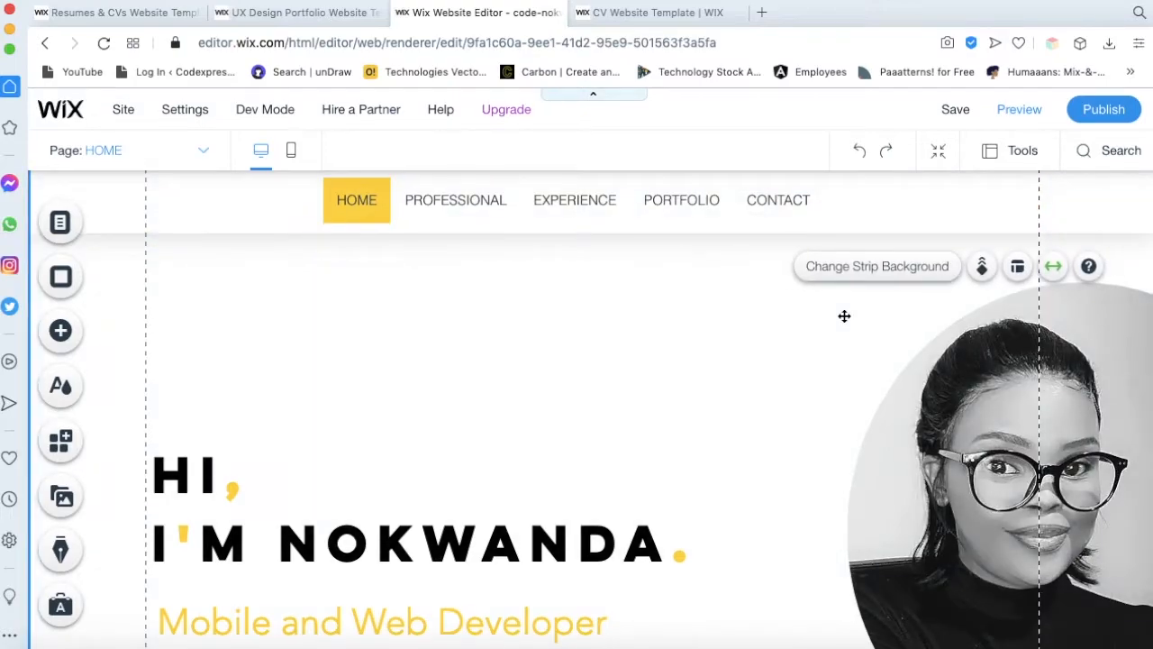
Move the horizontal menu right and slightly down in the header so it ends near the right gridline
left_click(701, 203)
left_click_drag(664, 205, 875, 217)
left_click(472, 319)
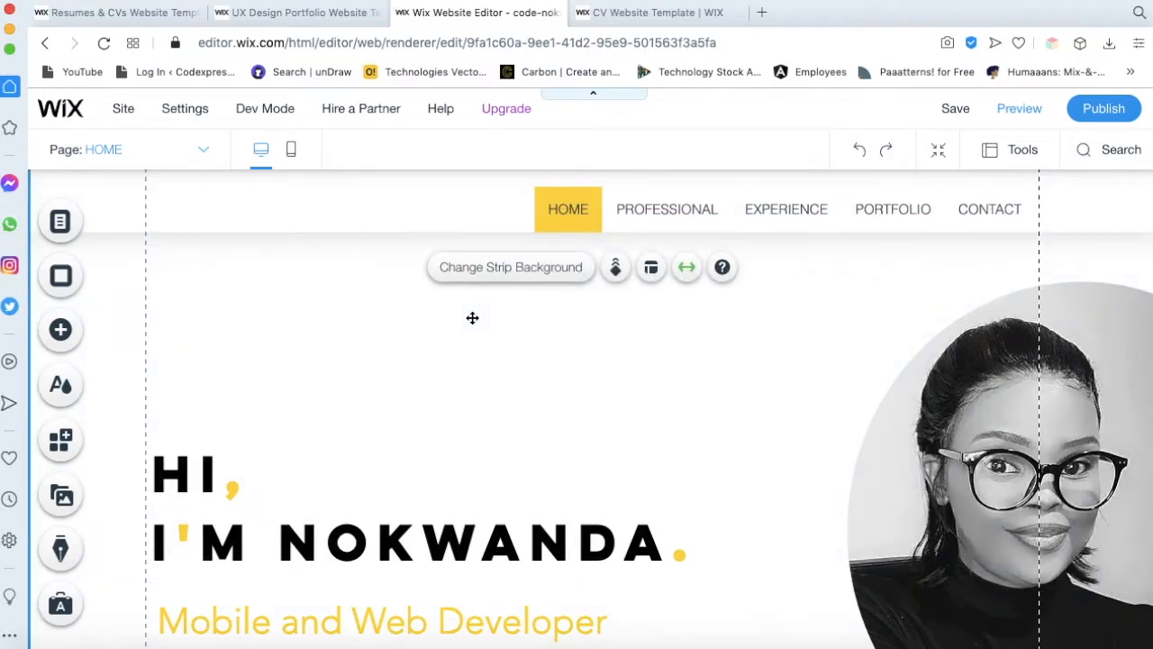
Shorten the hero strip by raising its bottom edge closer to the portrait photo
scroll(472, 319, "down", 2)
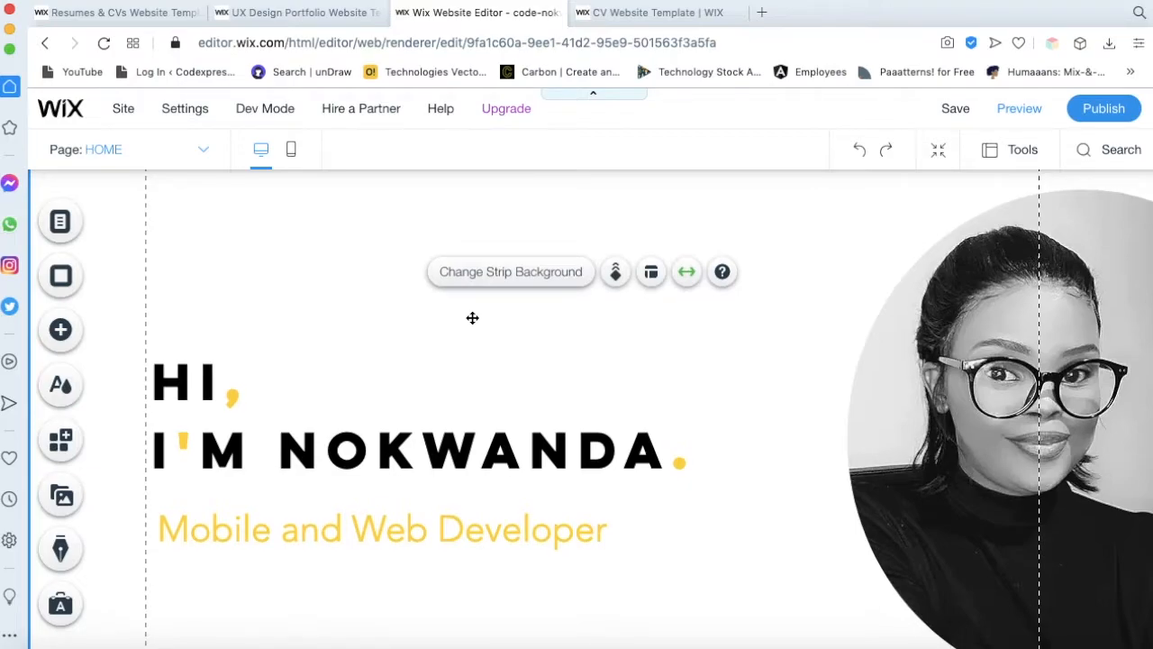
scroll(523, 328, "down", 5)
left_click_drag(592, 407, 586, 315)
scroll(671, 402, "up", 3)
scroll(670, 401, "down", 2)
Try moving the container box with the R logo up over the hero strip's bottom edge, and undo the move
left_click_drag(644, 538, 641, 297)
scroll(641, 301, "up", 3)
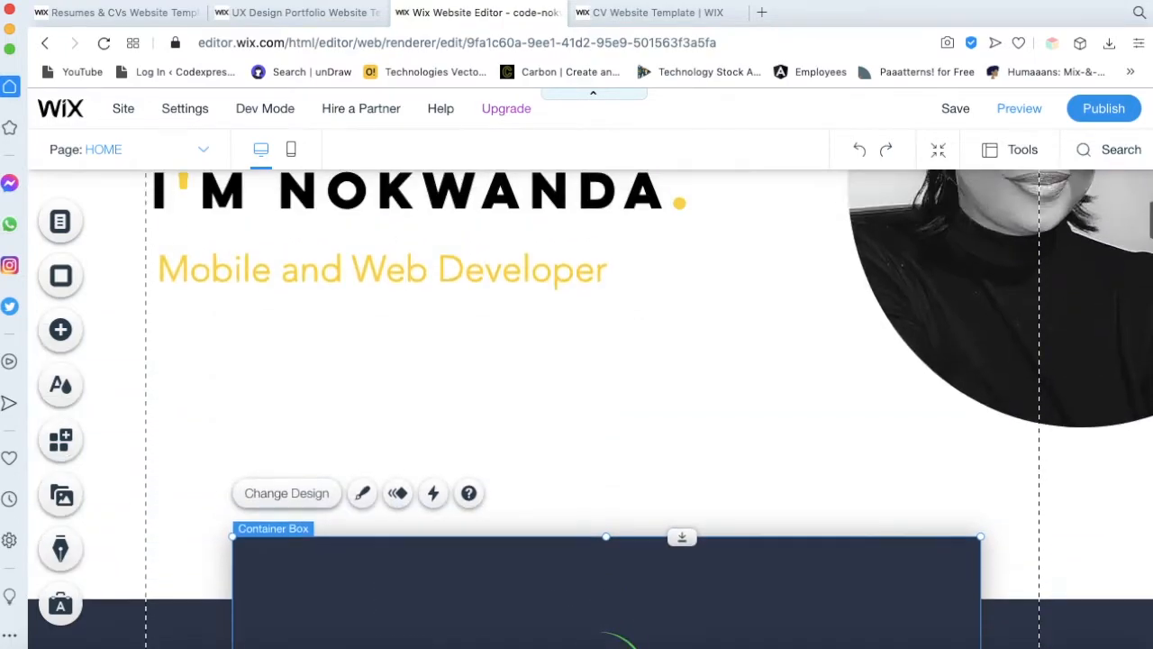
key("super+z")
scroll(656, 532, "down", 3)
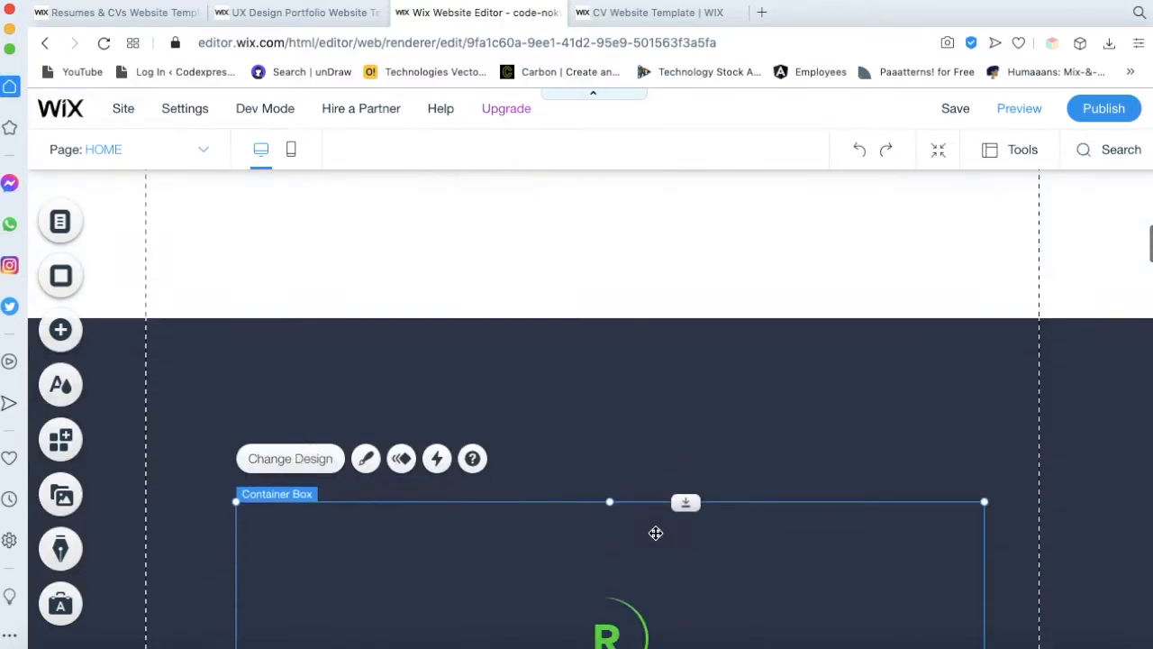
left_click(836, 419)
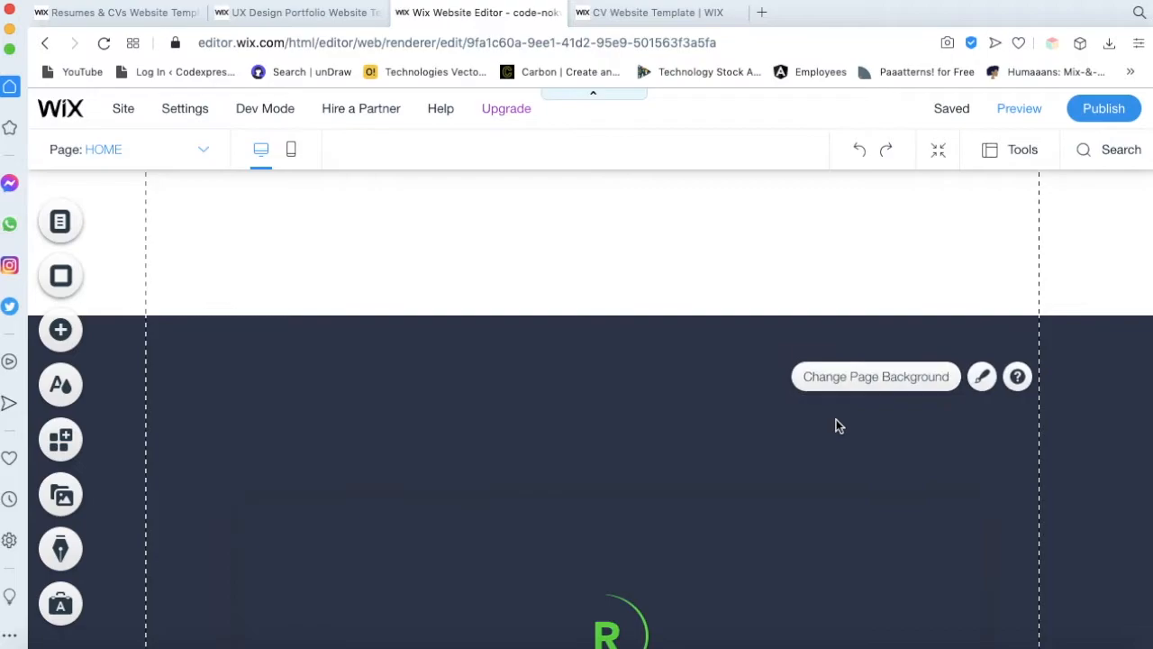
Apply the white preset to the page design of the home page and close the design settings
left_click(985, 378)
left_click(893, 343)
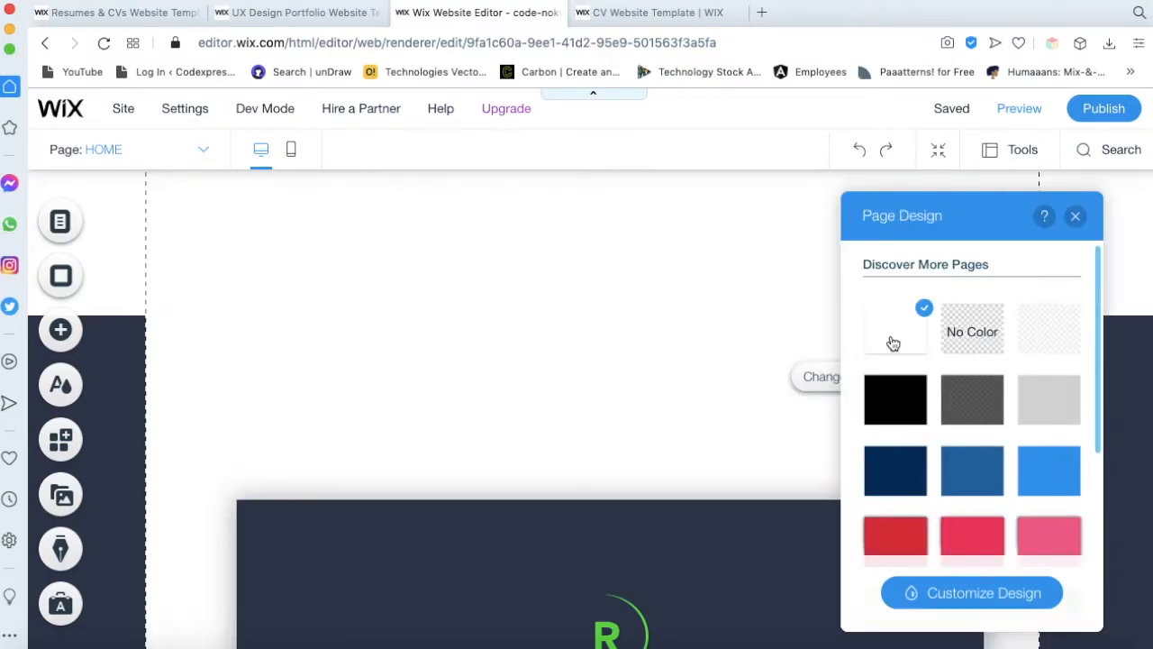
scroll(821, 364, "up", 5)
scroll(679, 384, "down", 8)
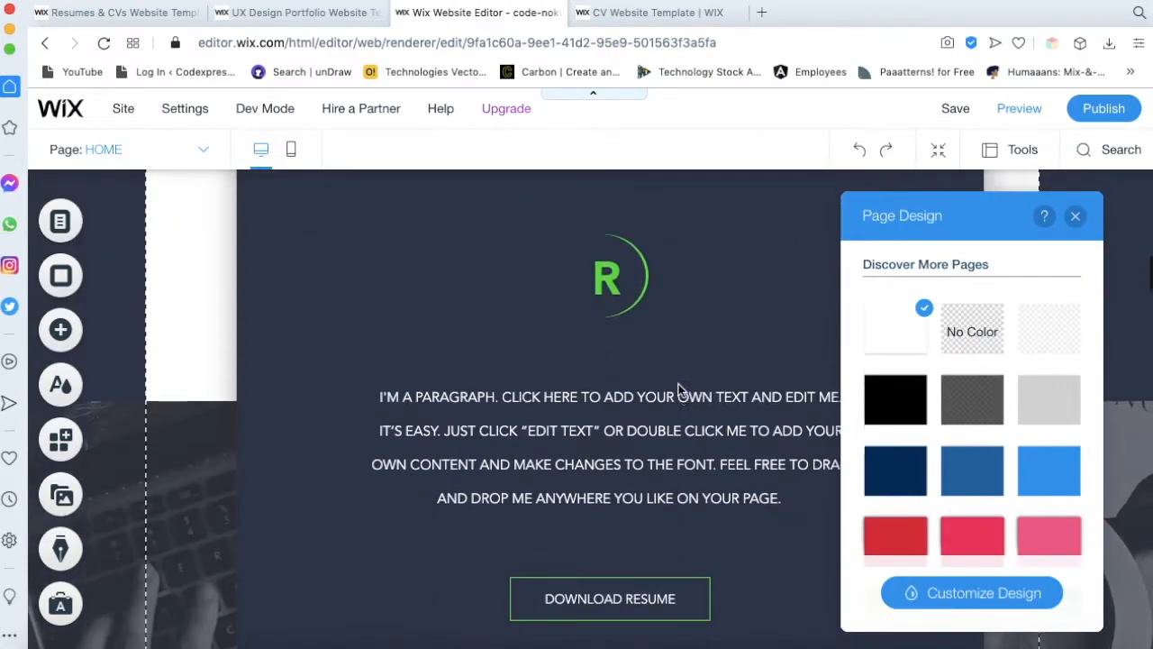
scroll(678, 384, "up", 3)
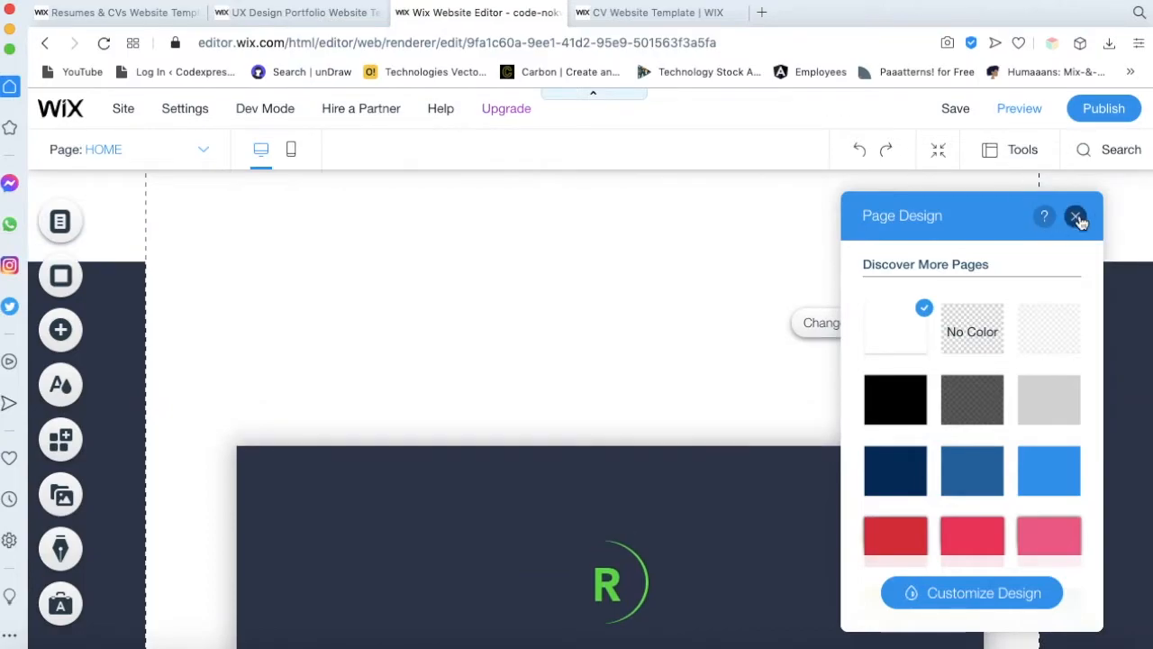
left_click(1075, 216)
Set the page background colour to white (#FFFFFF) and close the background settings
left_click(1013, 297)
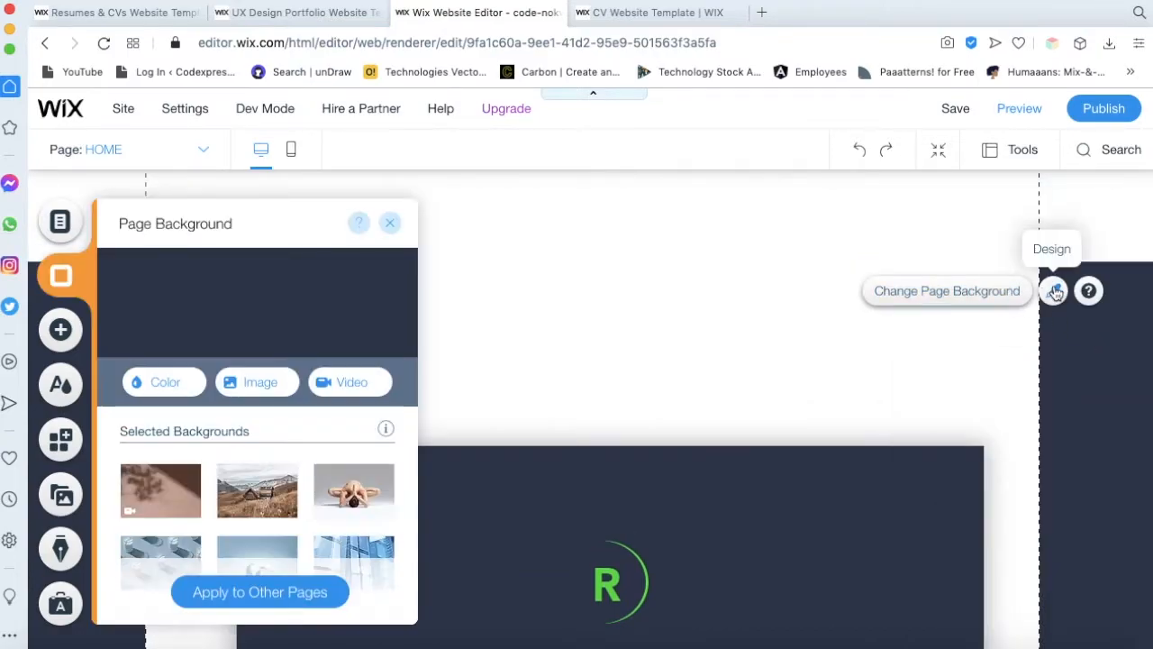
left_click(153, 385)
left_click(170, 438)
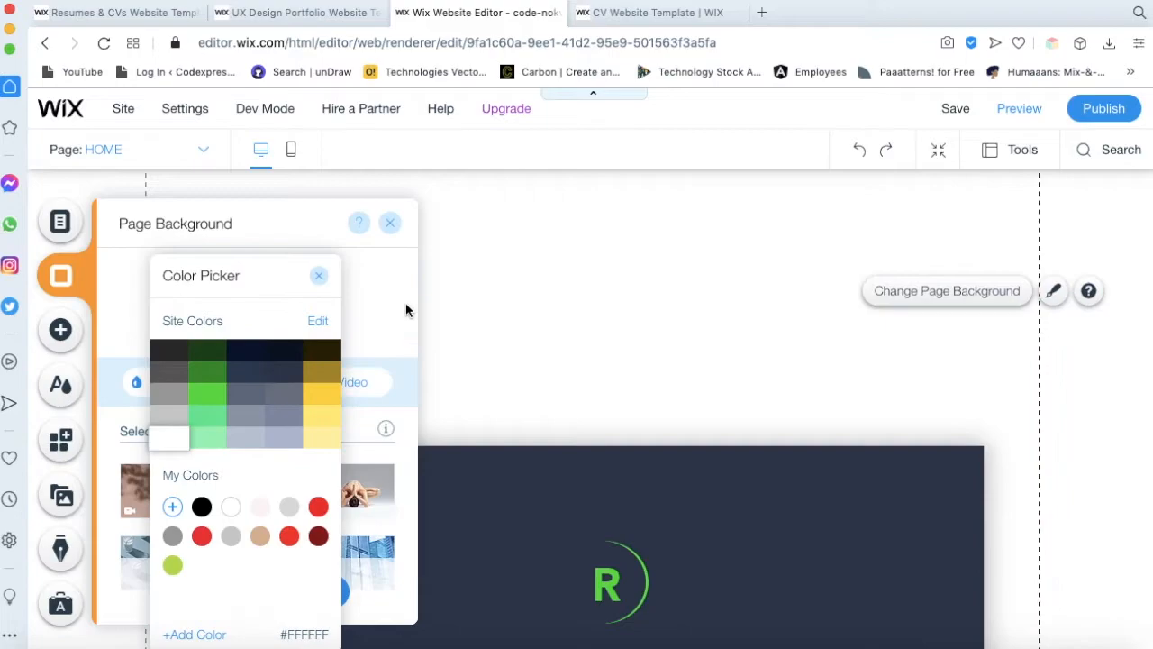
left_click(390, 224)
left_click(399, 223)
scroll(572, 397, "down", 4)
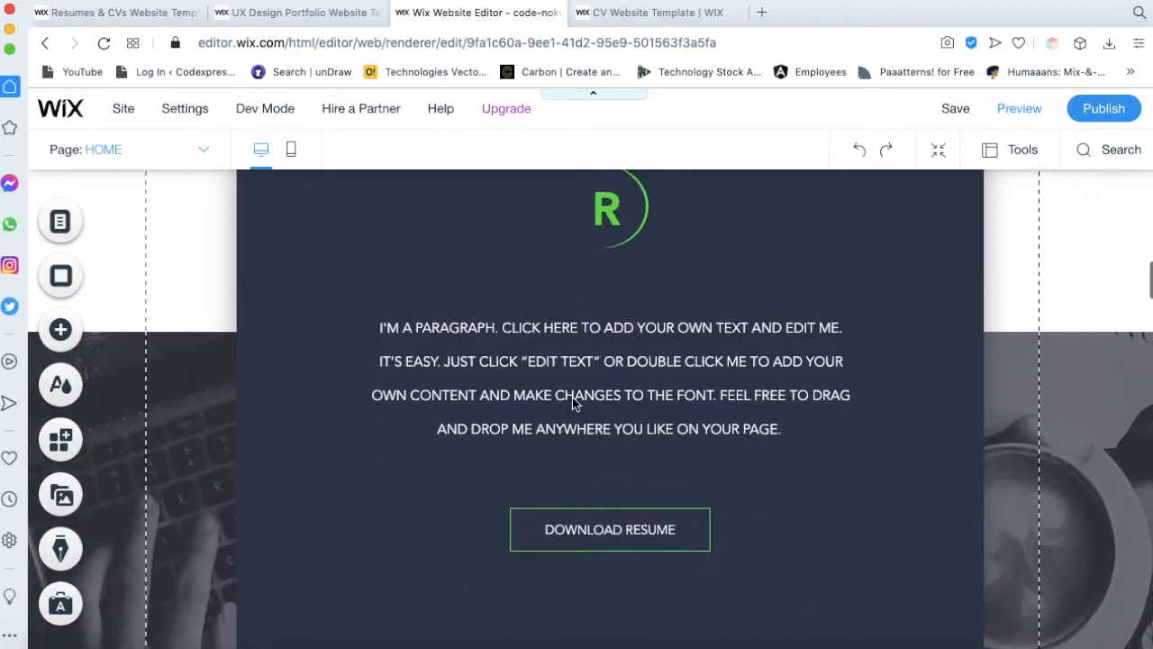
Delete the green R logo from the dark container box above the paragraph text
scroll(572, 396, "up", 6)
scroll(572, 396, "down", 4)
left_click(613, 382)
key("Delete")
left_click(617, 385)
Set the container box's background fill to the yellow site colour and close its design settings
left_click(498, 350)
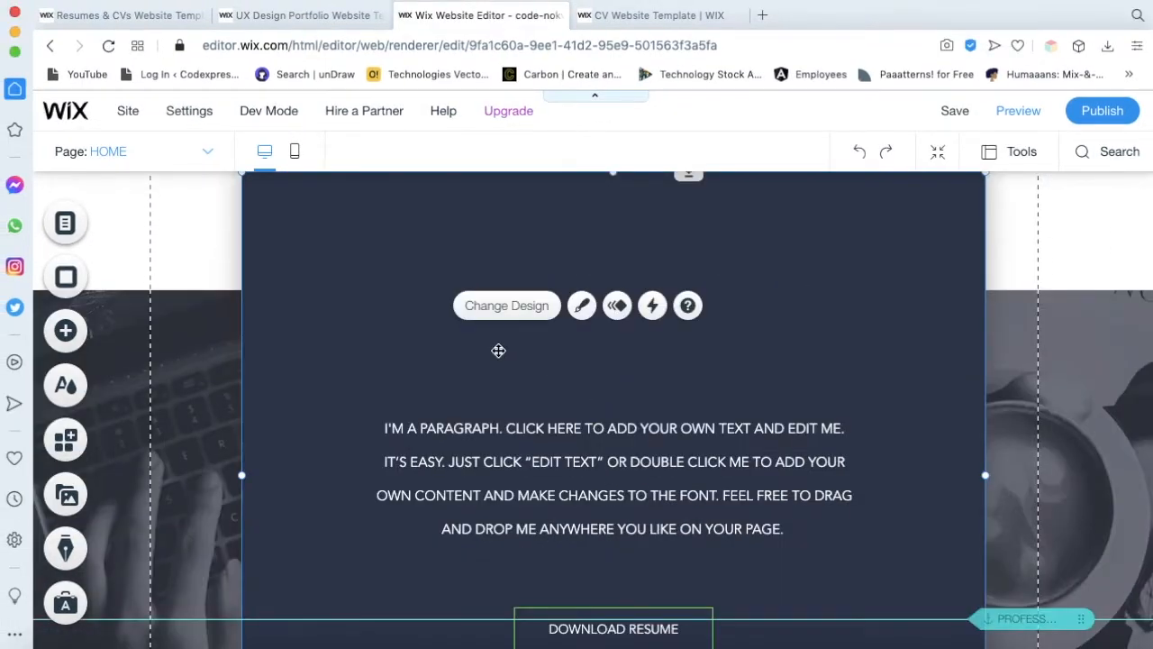
left_click(582, 306)
scroll(959, 458, "down", 2)
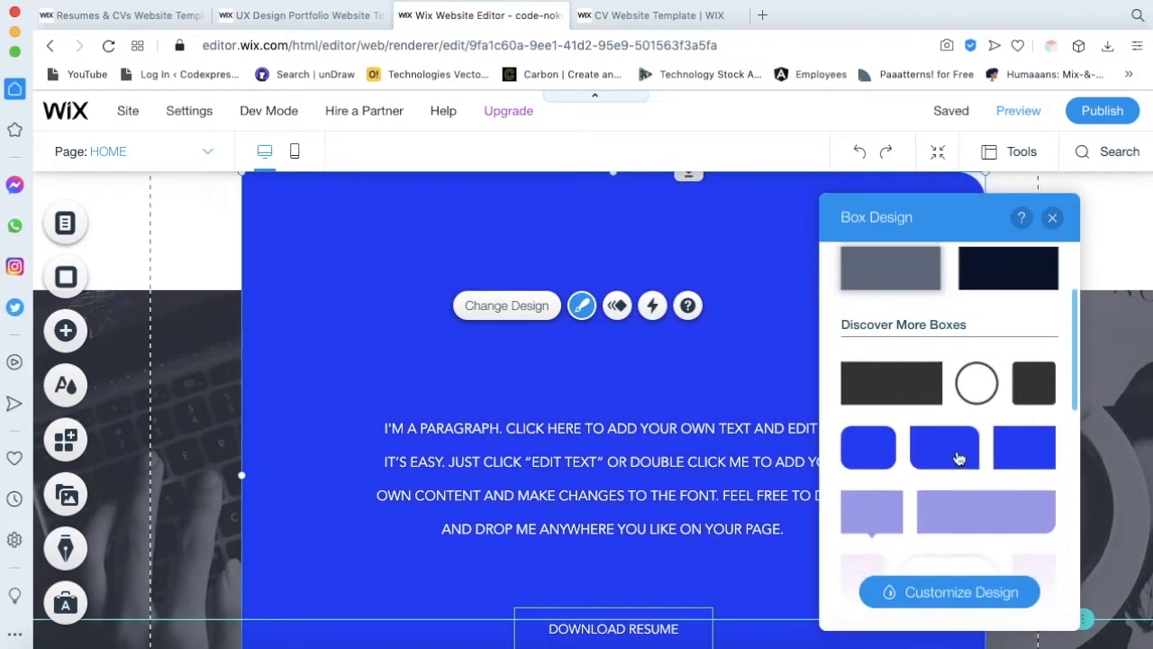
left_click(929, 592)
left_click(920, 370)
left_click(1043, 443)
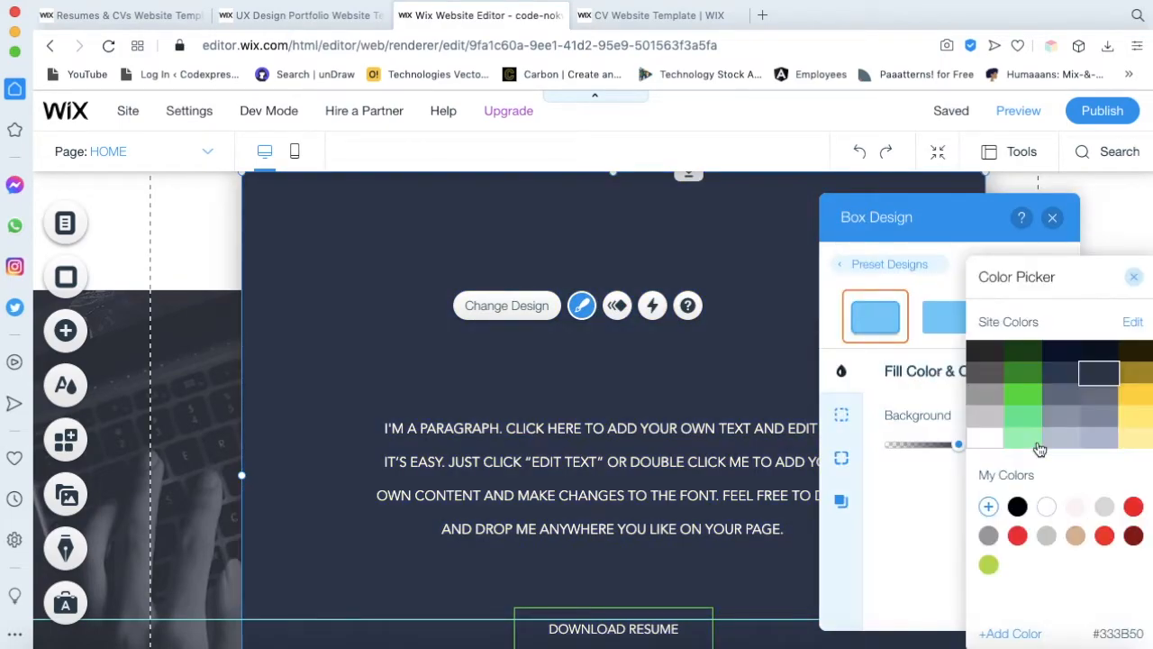
left_click(1138, 395)
left_click(419, 352)
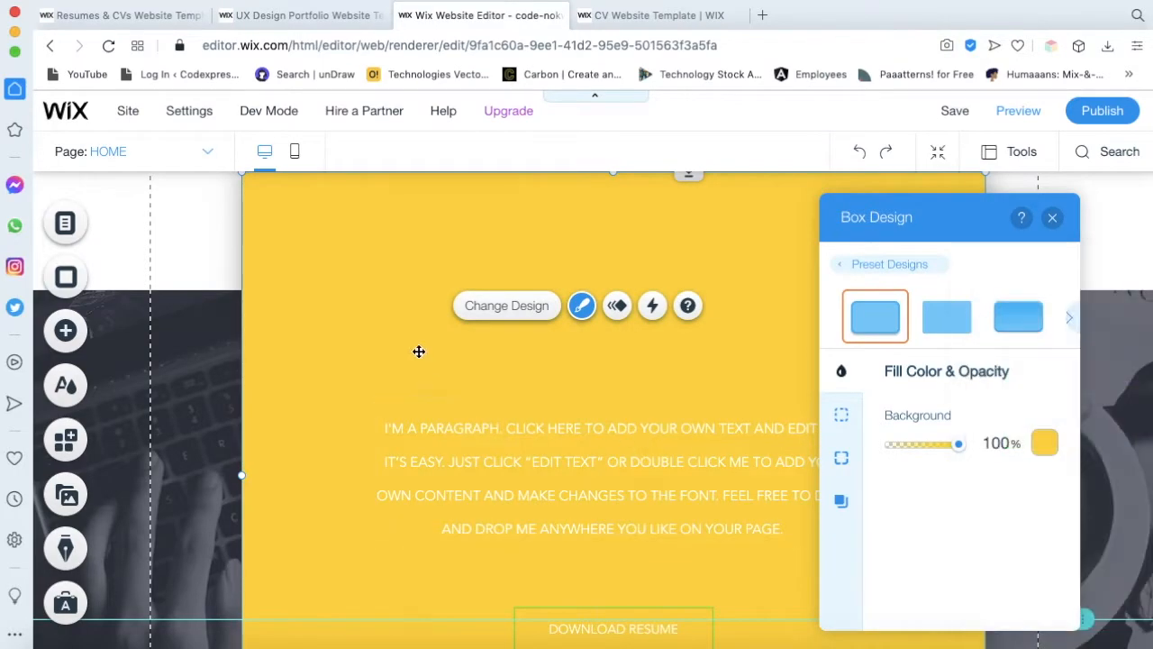
left_click(1053, 226)
Apply the rounded purple SEND preset design to the DOWNLOAD RESUME button
scroll(682, 406, "down", 3)
left_click(610, 496)
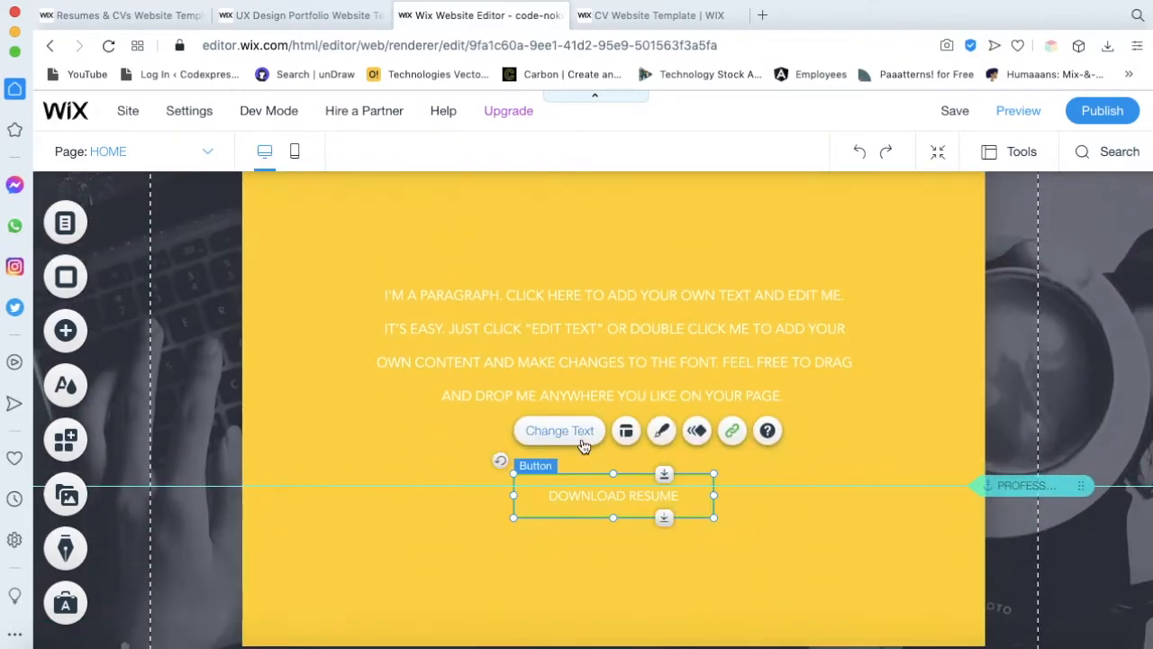
left_click(660, 431)
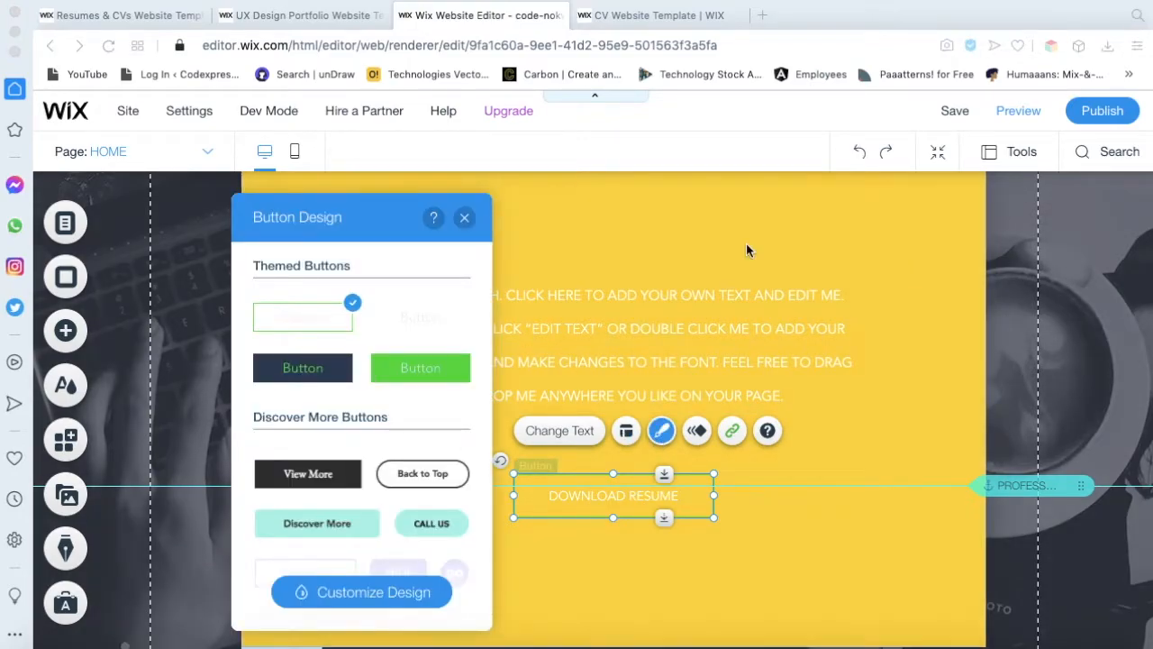
scroll(352, 453, "down", 3)
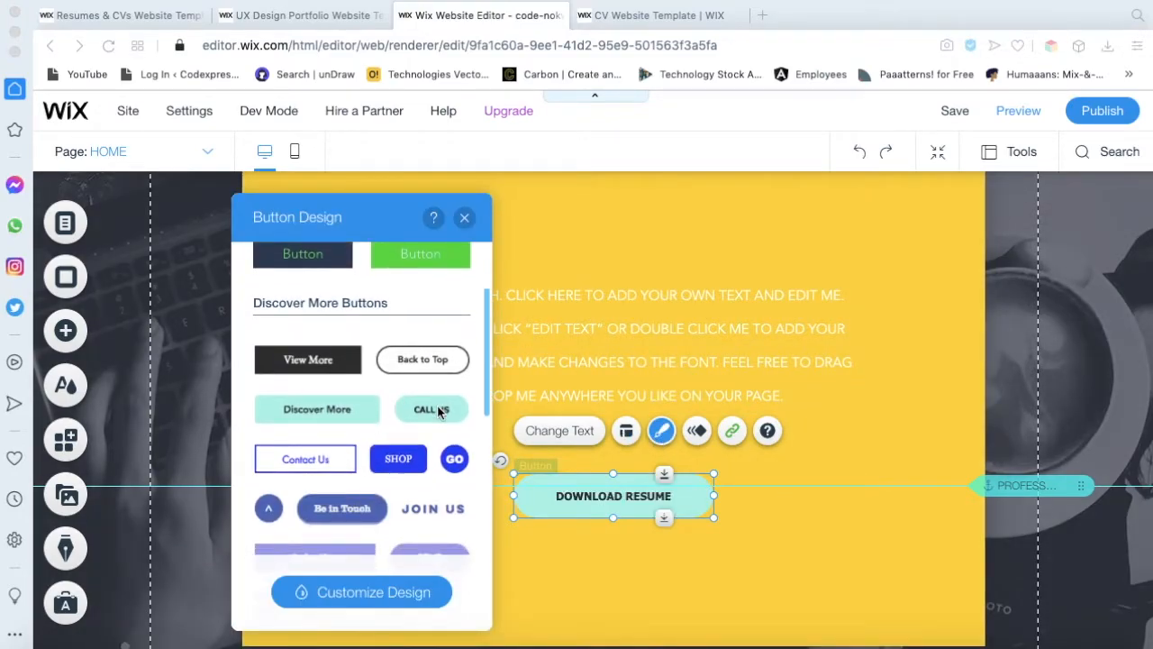
scroll(438, 411, "down", 2)
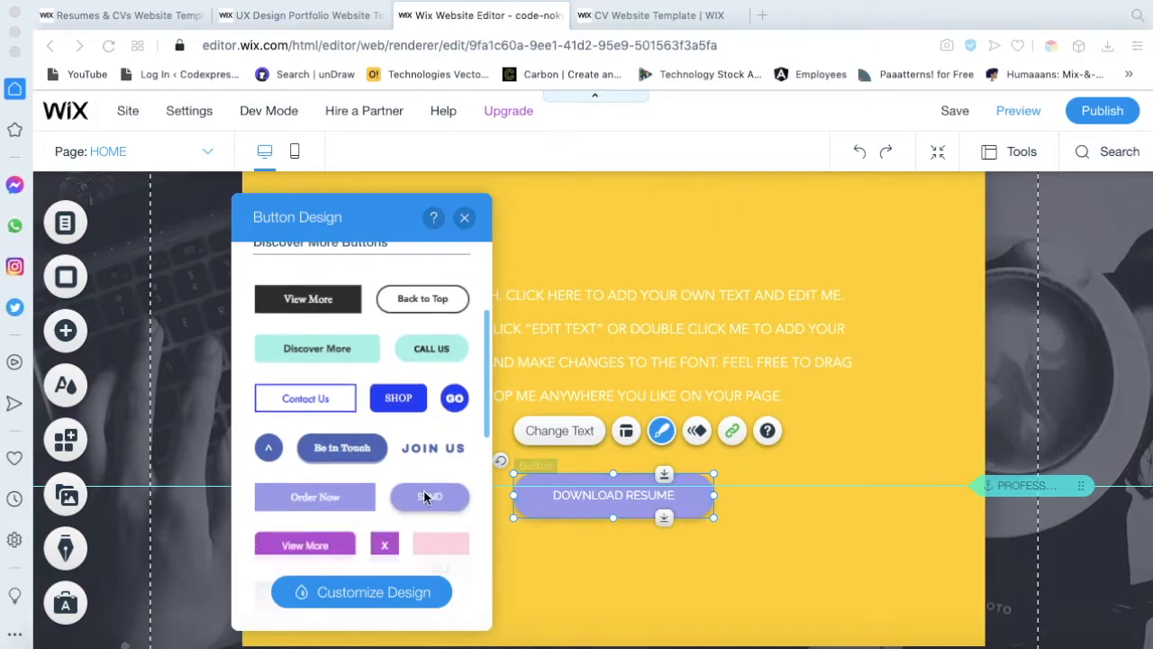
left_click(423, 490)
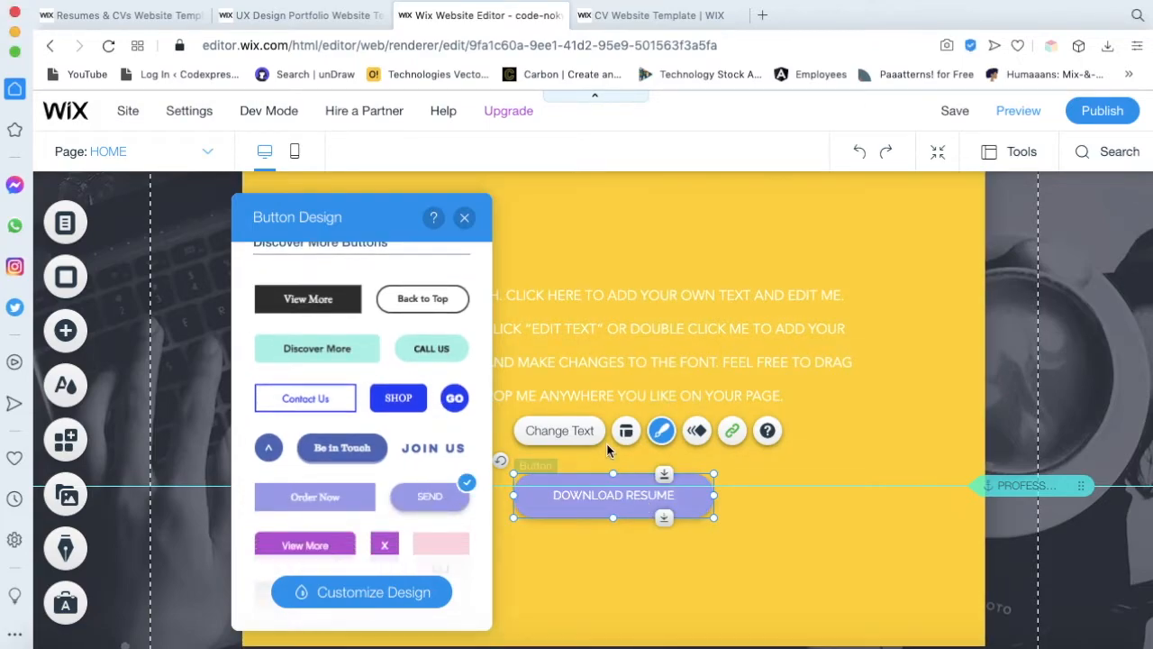
Customize the button design by setting its regular background fill to white
left_click(404, 586)
left_click(357, 428)
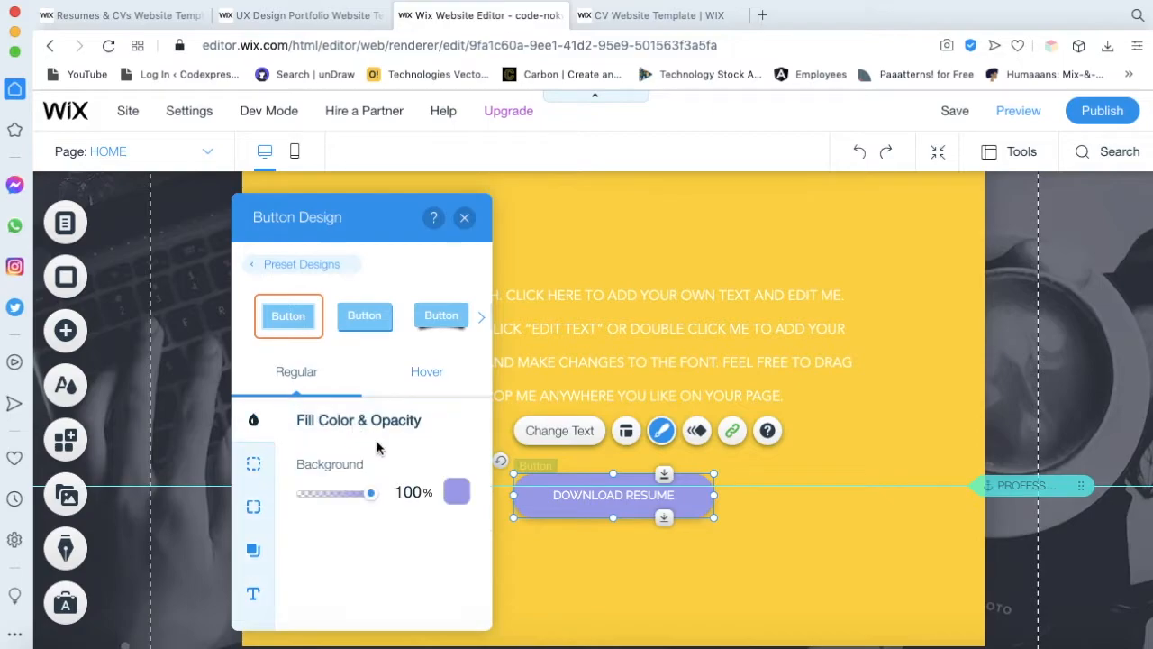
left_click(452, 493)
left_click(468, 441)
left_click(351, 376)
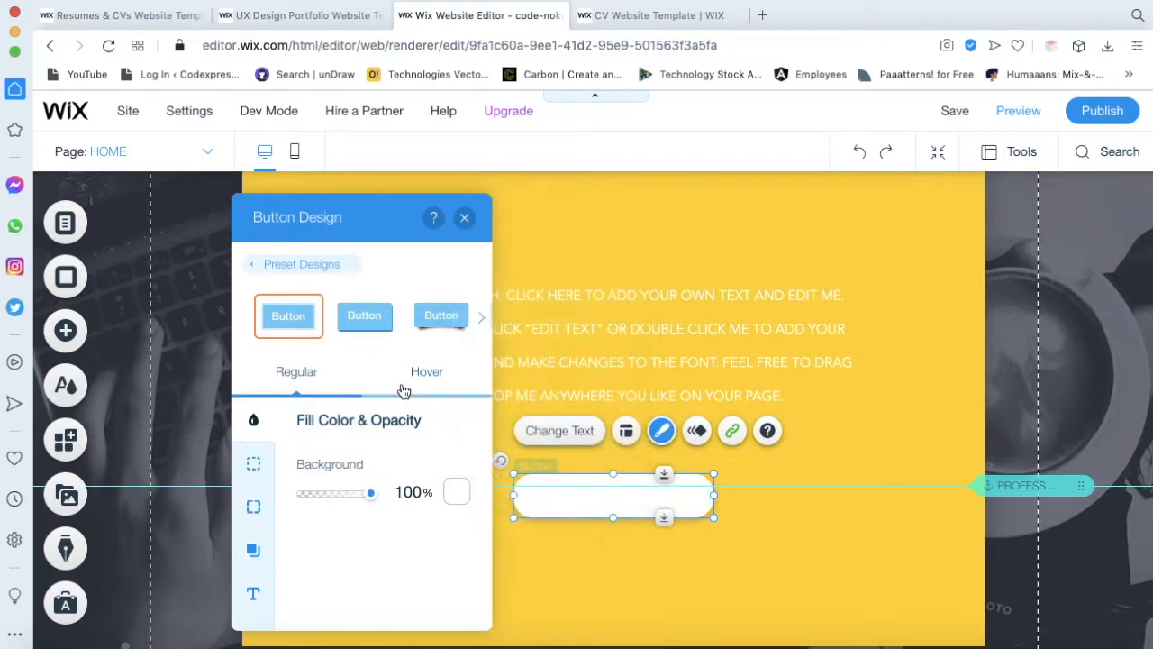
Set the button's regular text colour to the yellow site colour
left_click(253, 594)
left_click(457, 466)
left_click(393, 394)
left_click(388, 278)
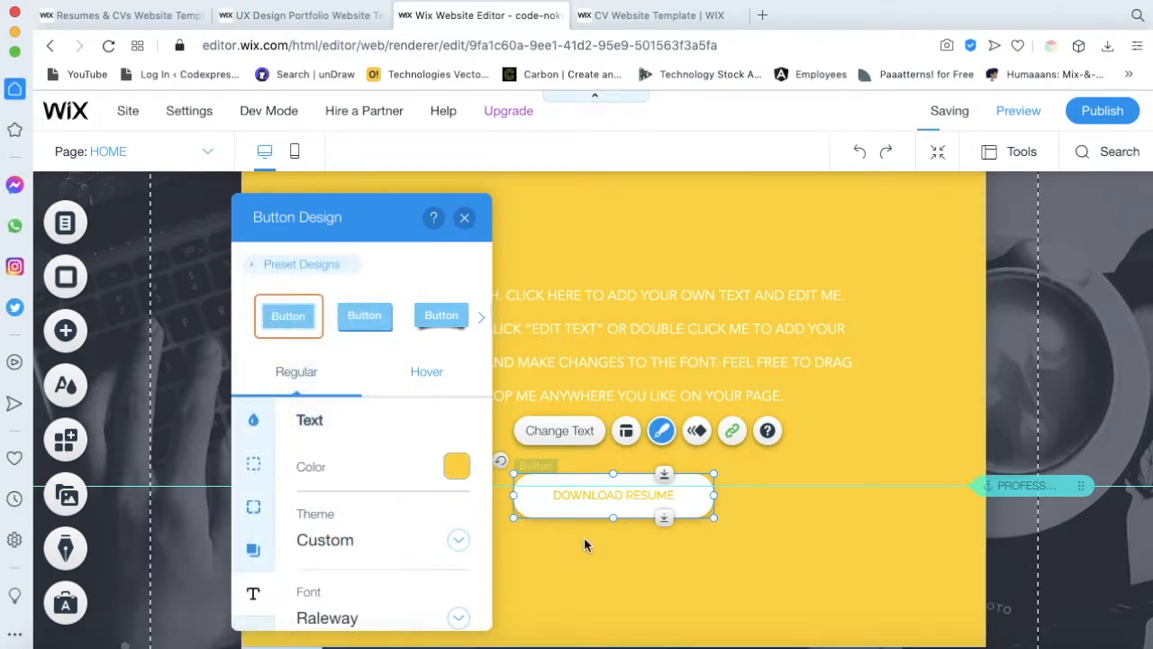
Change the button's text to DOWNLOAD MY CV
double_click(608, 495)
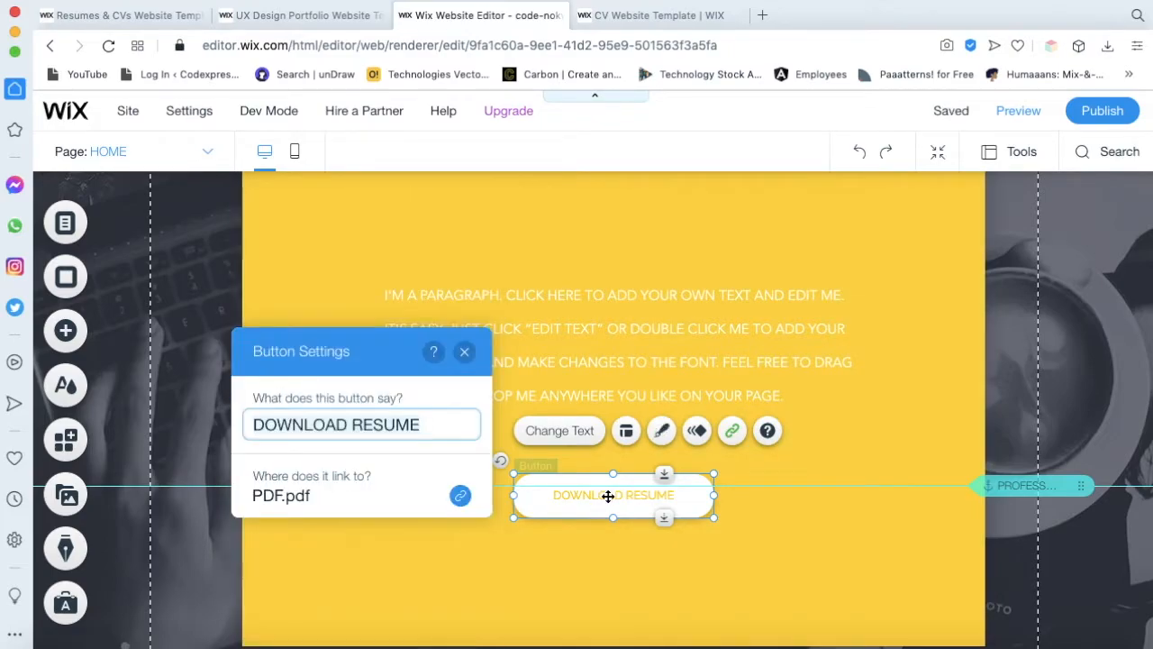
double_click(391, 423)
type("my")
key("BackSpace")
key("BackSpace")
type("MY CV")
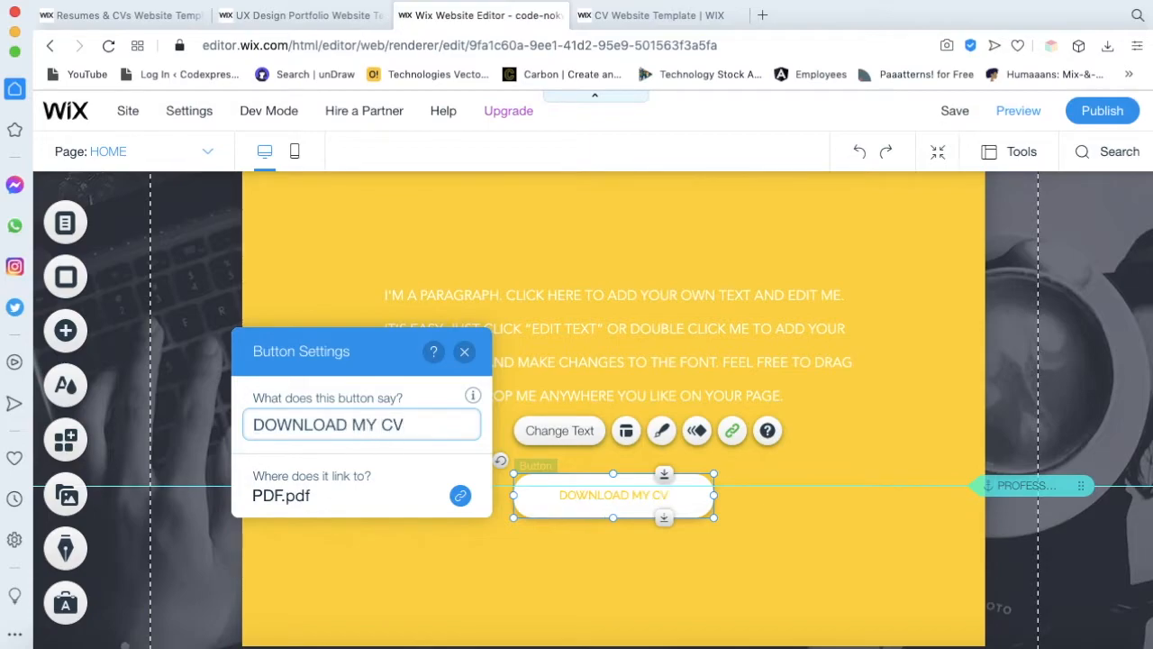
Link the button to the uploaded document iOS Developer Job Spec V2.pdf and close the button settings
left_click(460, 496)
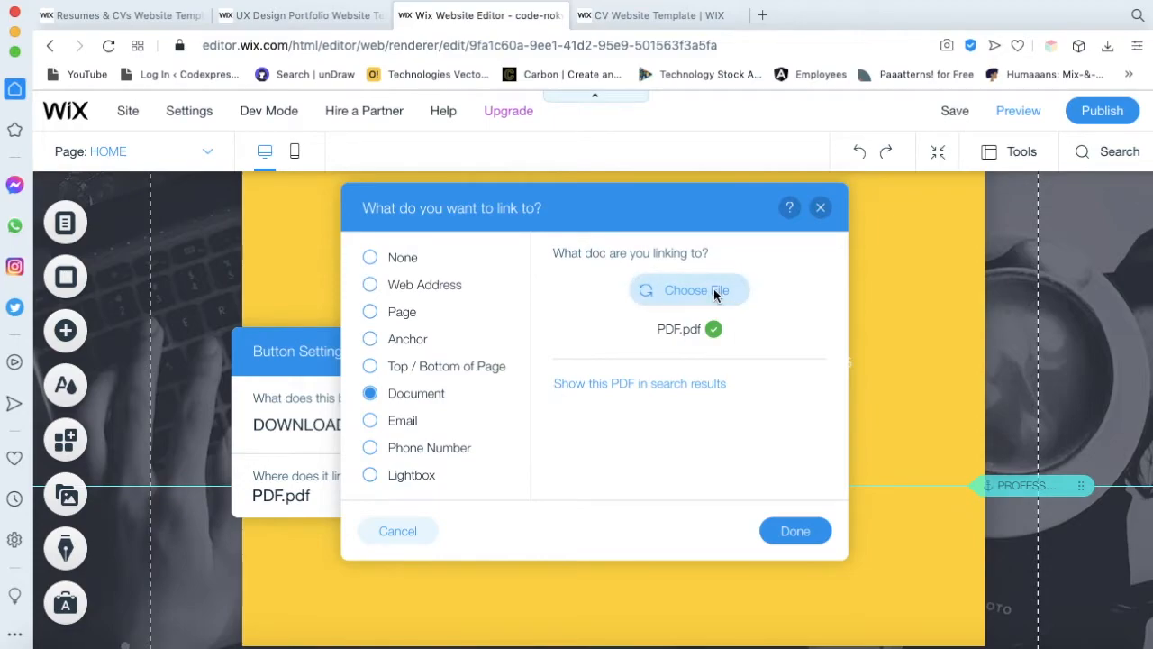
left_click(733, 303)
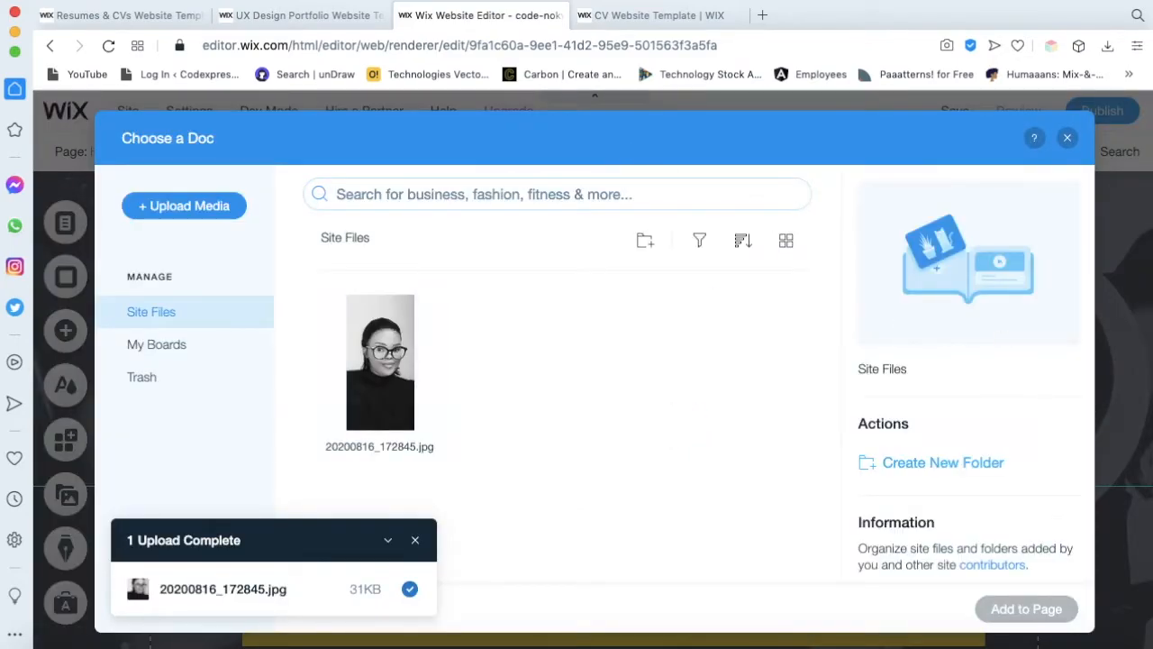
key("ctrl+Up")
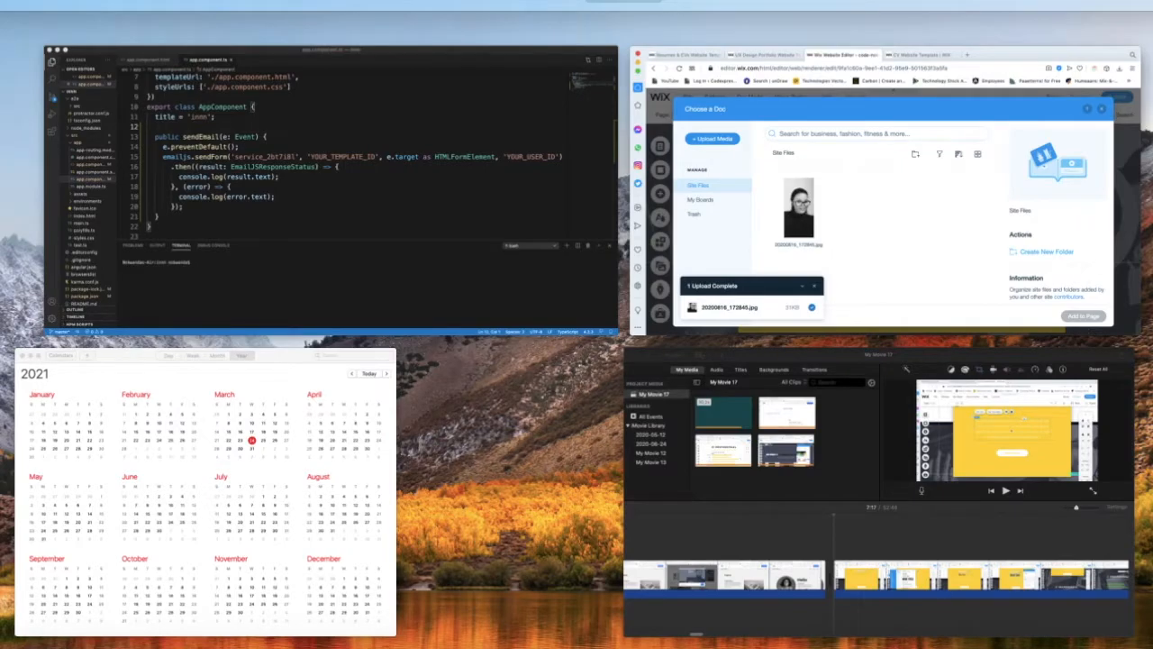
key("ctrl+Up")
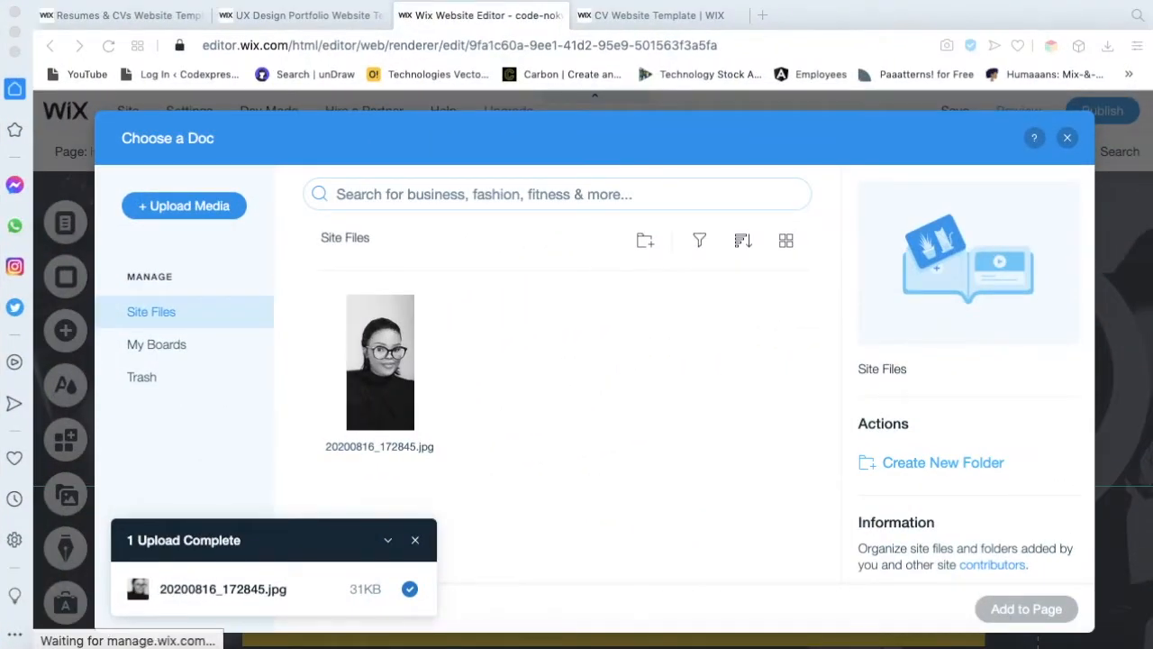
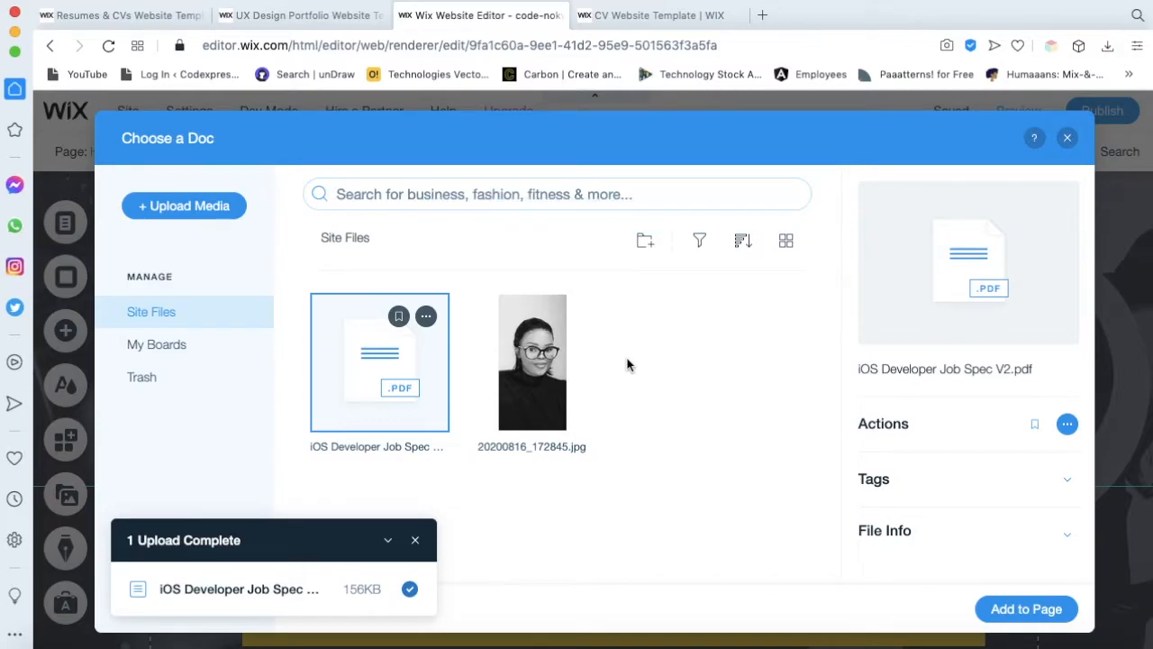
left_click(1028, 610)
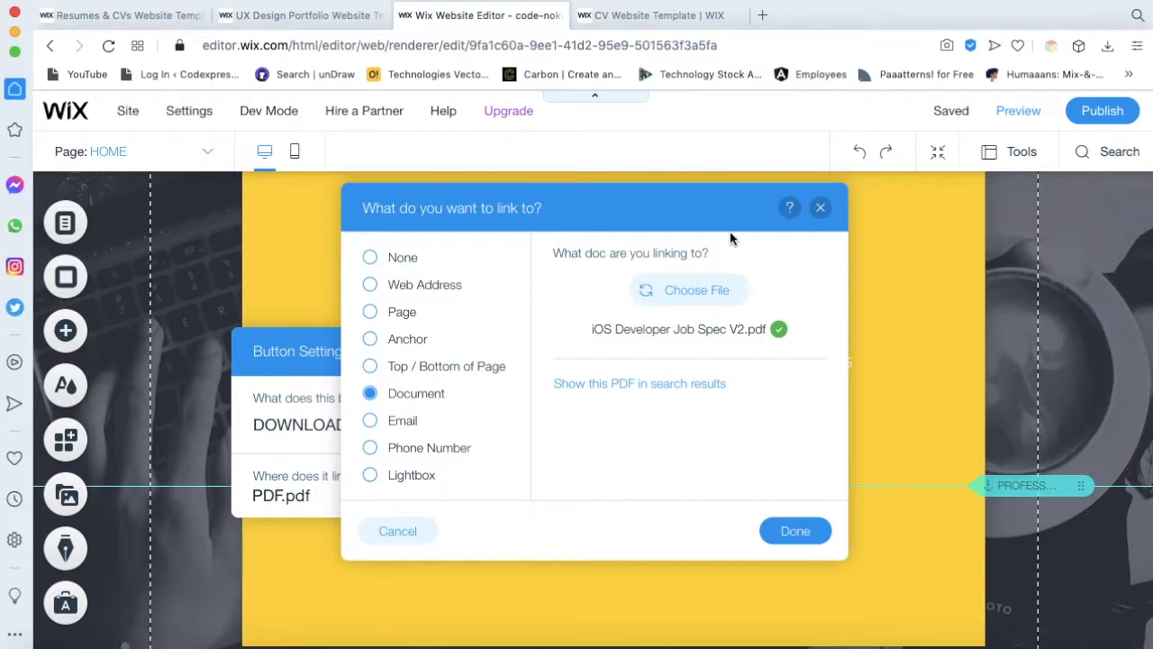
left_click(793, 532)
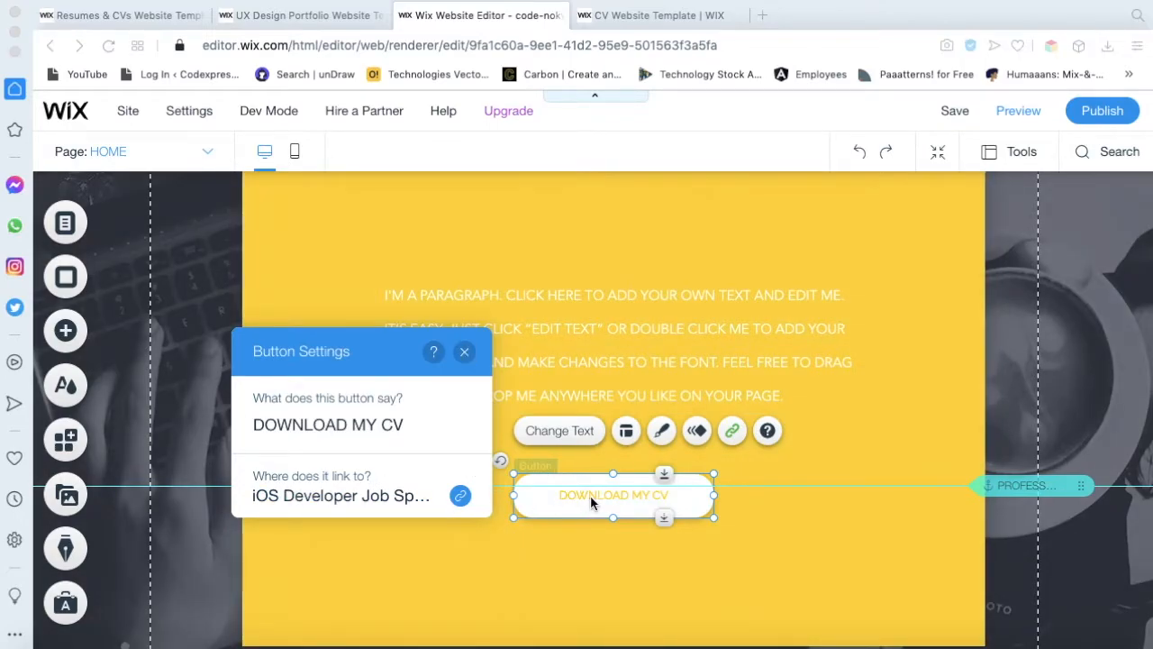
left_click(464, 351)
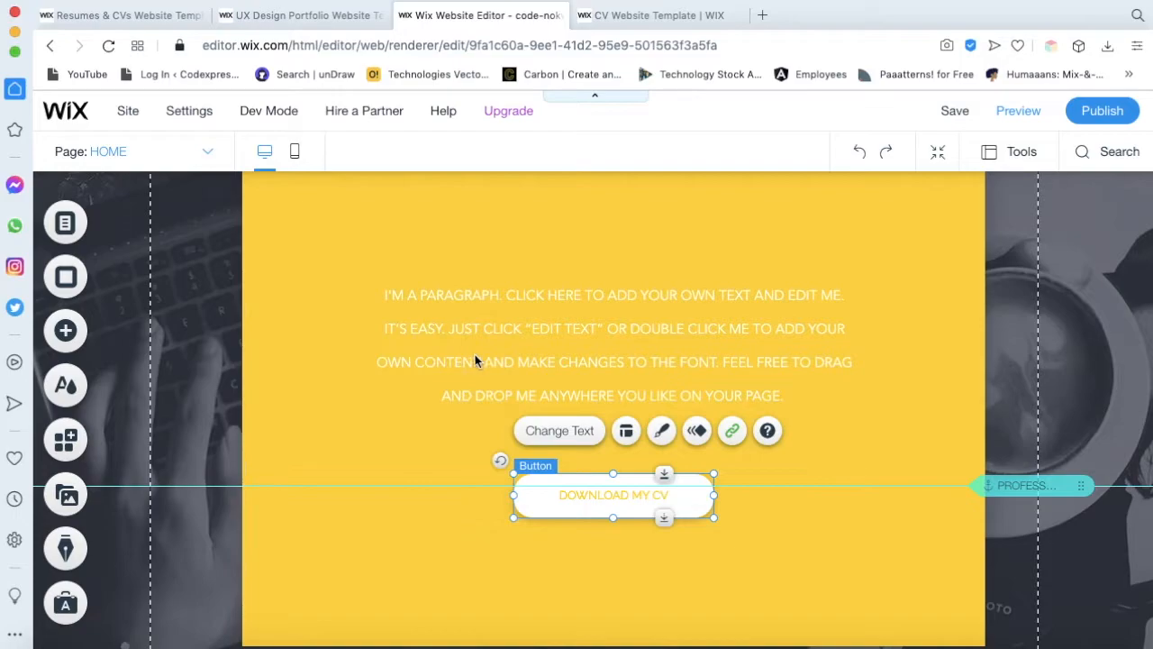
Preview the site, test that the DOWNLOAD MY CV button opens its document, and return to the editor
left_click(870, 368)
left_click(1020, 111)
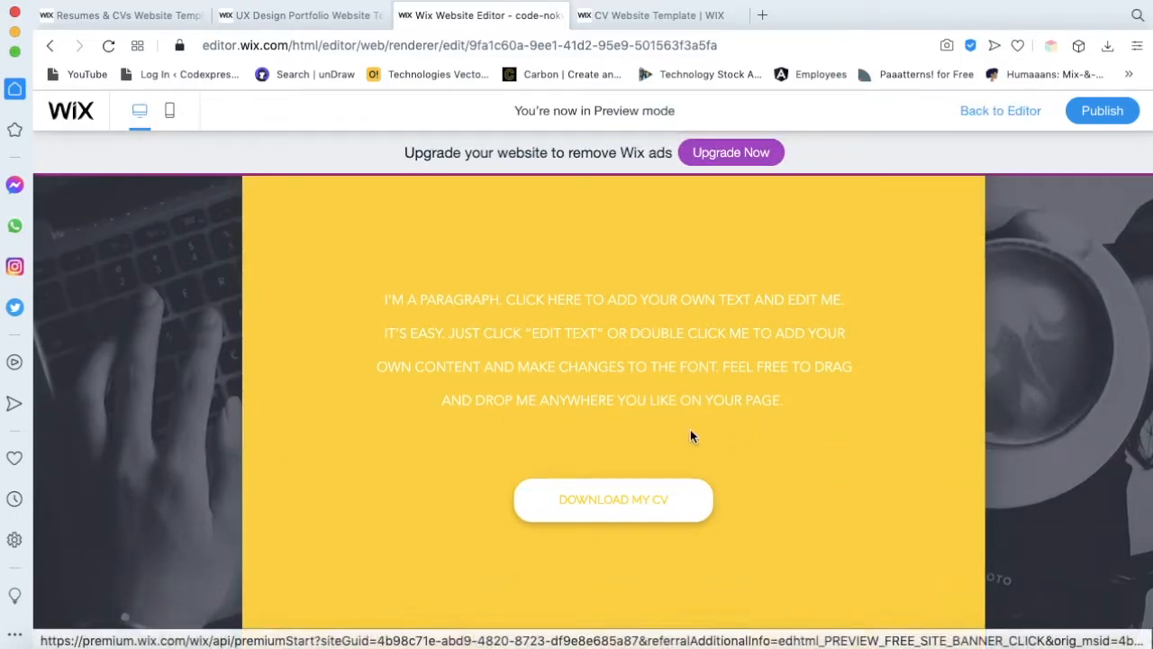
scroll(682, 353, "up", 12)
scroll(681, 353, "down", 10)
scroll(681, 356, "up", 5)
left_click(622, 584)
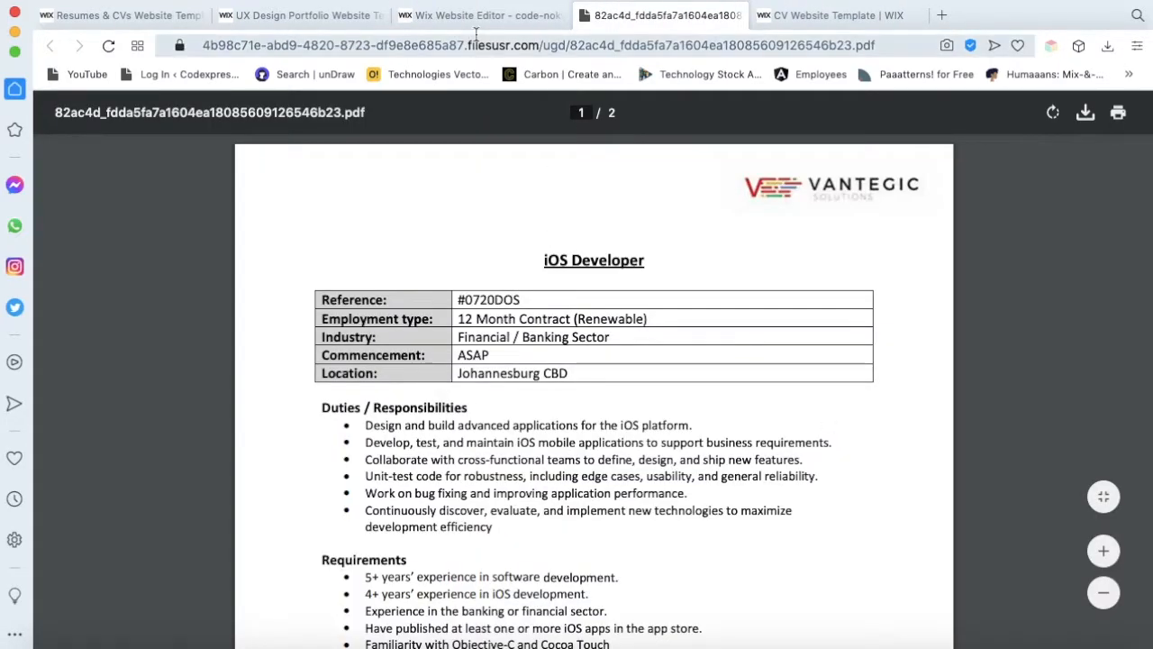
left_click(478, 16)
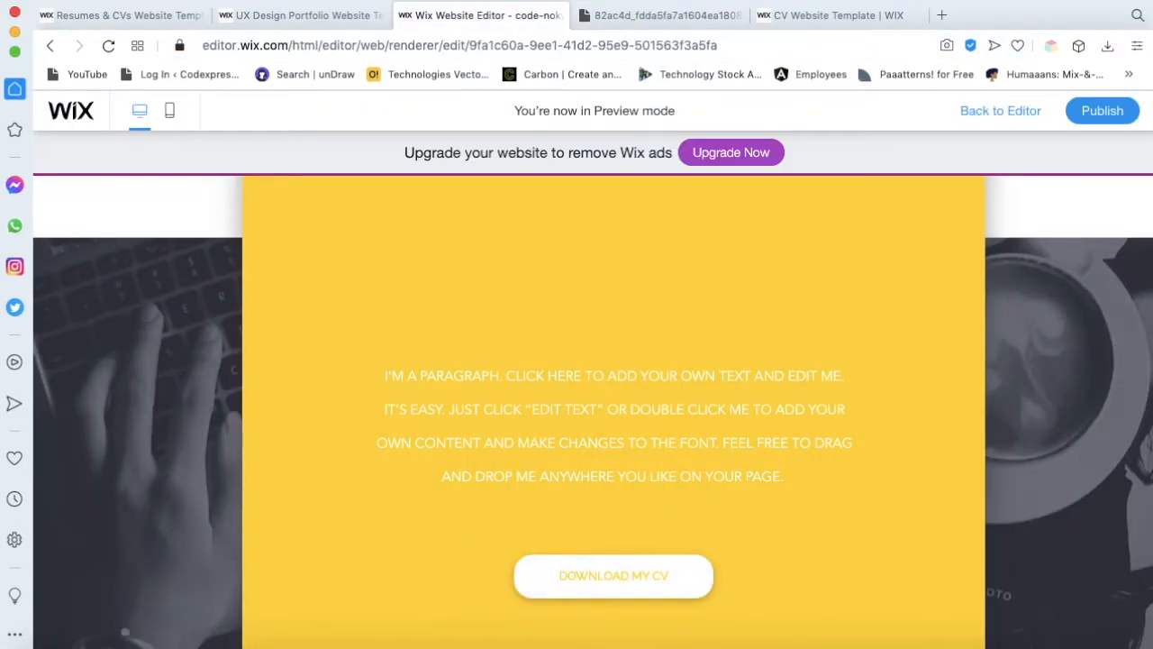
left_click(1000, 110)
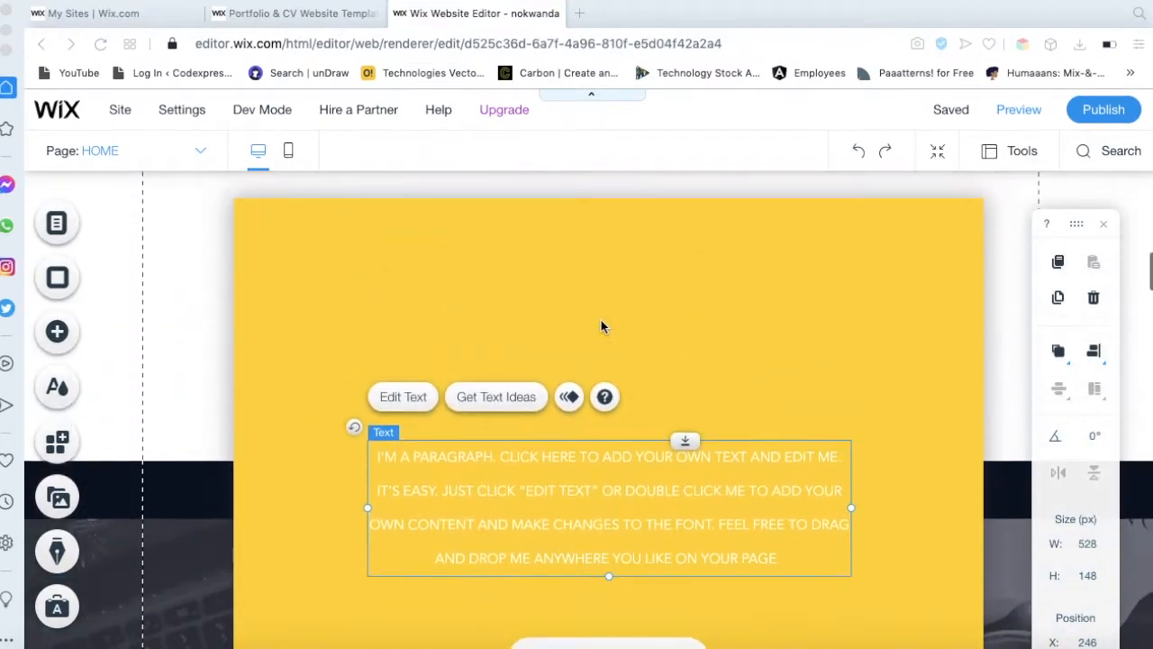
Add a Bold Title text element to the yellow box and place it above the paragraph
left_click(530, 276)
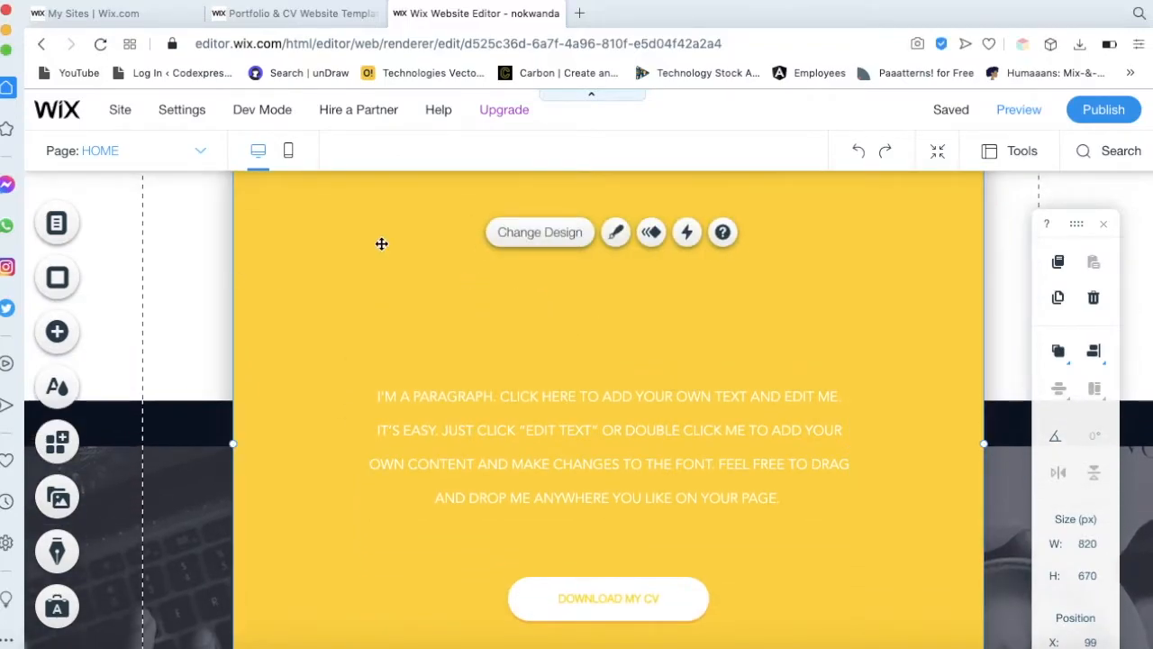
left_click(57, 331)
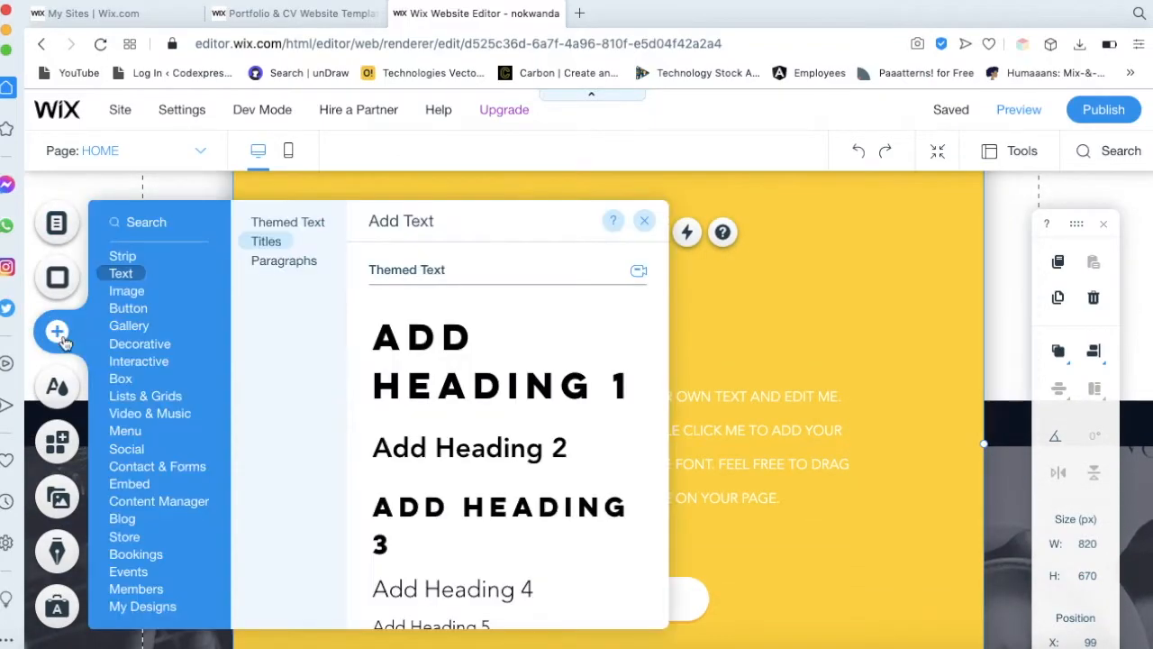
left_click(267, 241)
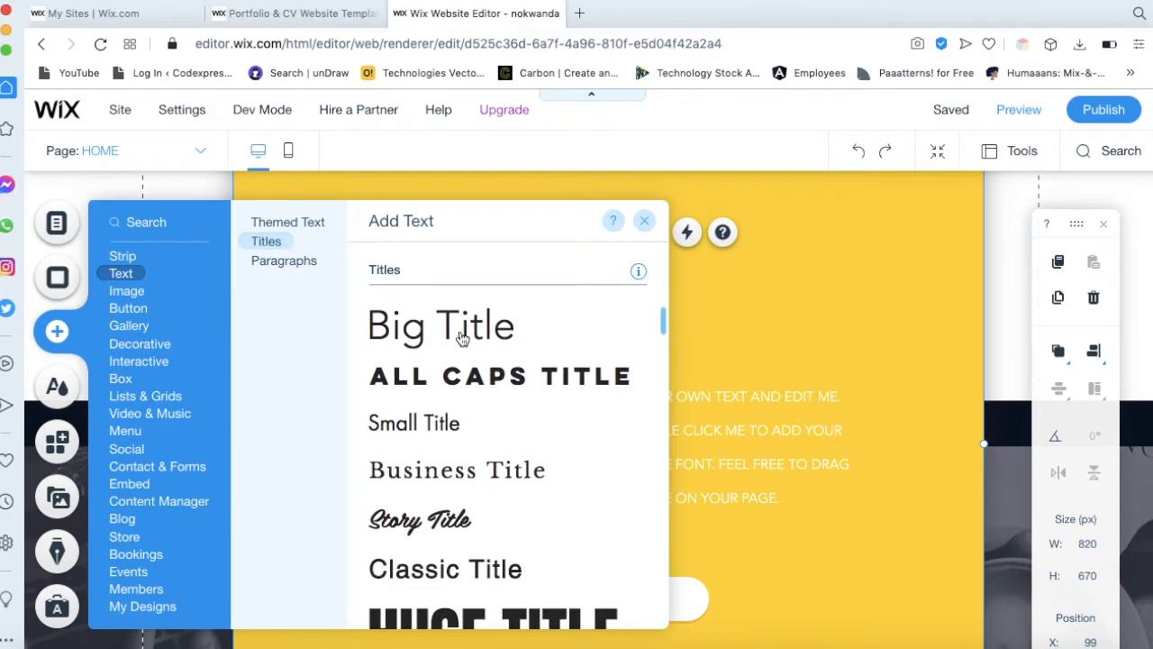
scroll(461, 337, "down", 10)
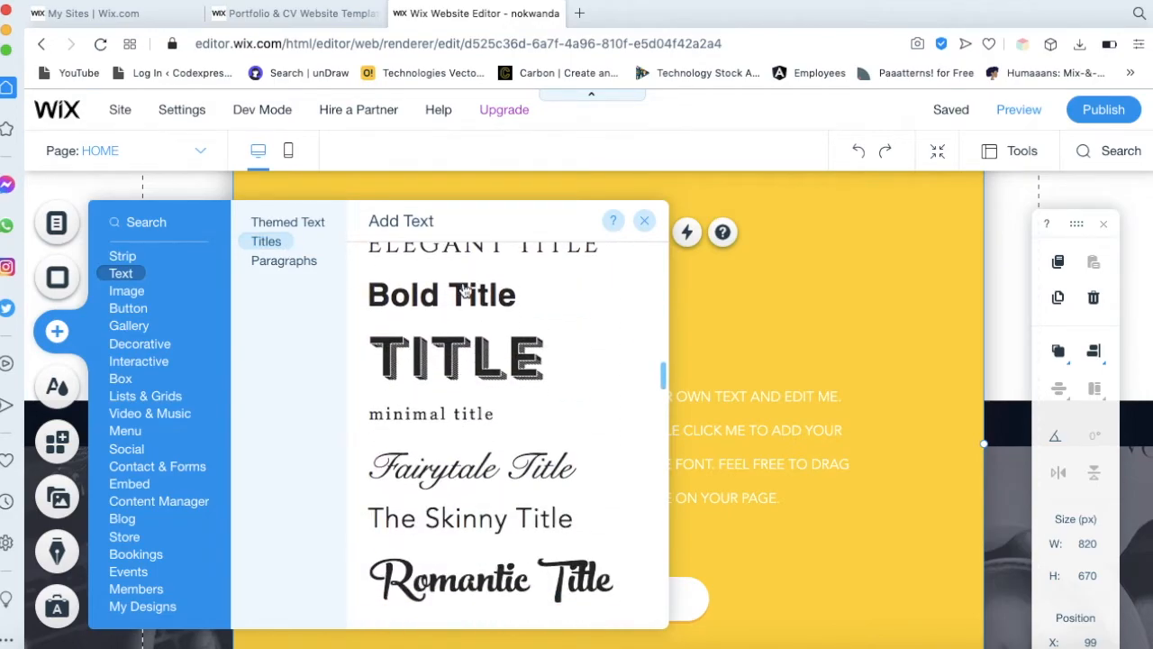
left_click(465, 290)
left_click_drag(541, 406, 556, 329)
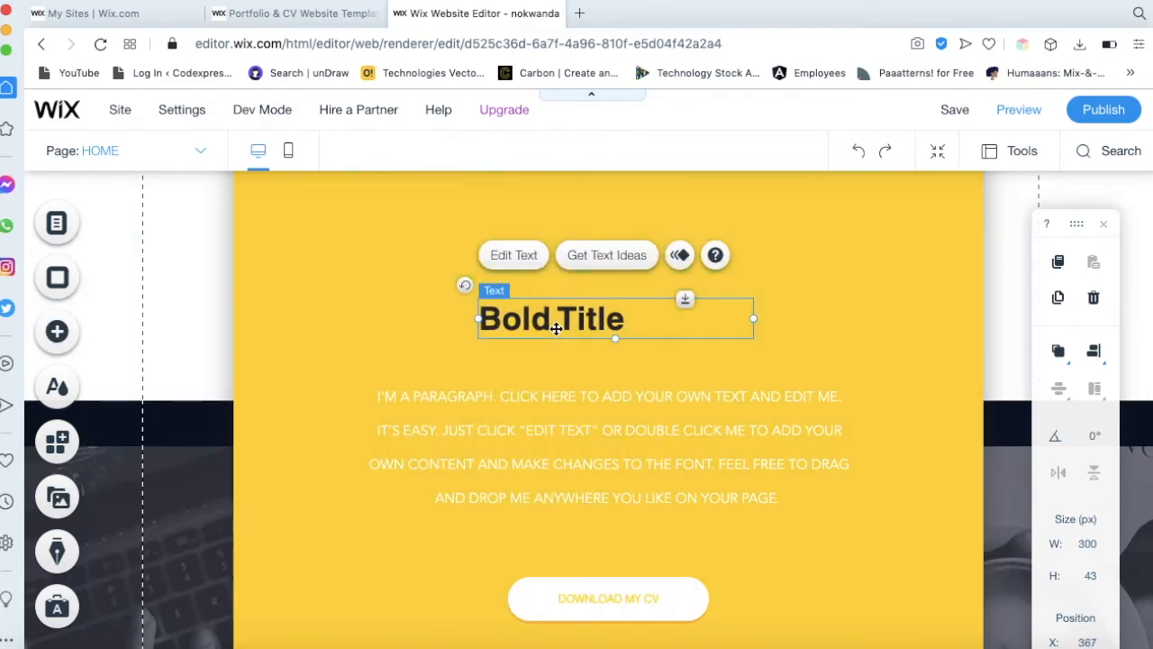
Enlarge the new title's font, centre it, and change its text to About Me
left_click(515, 262)
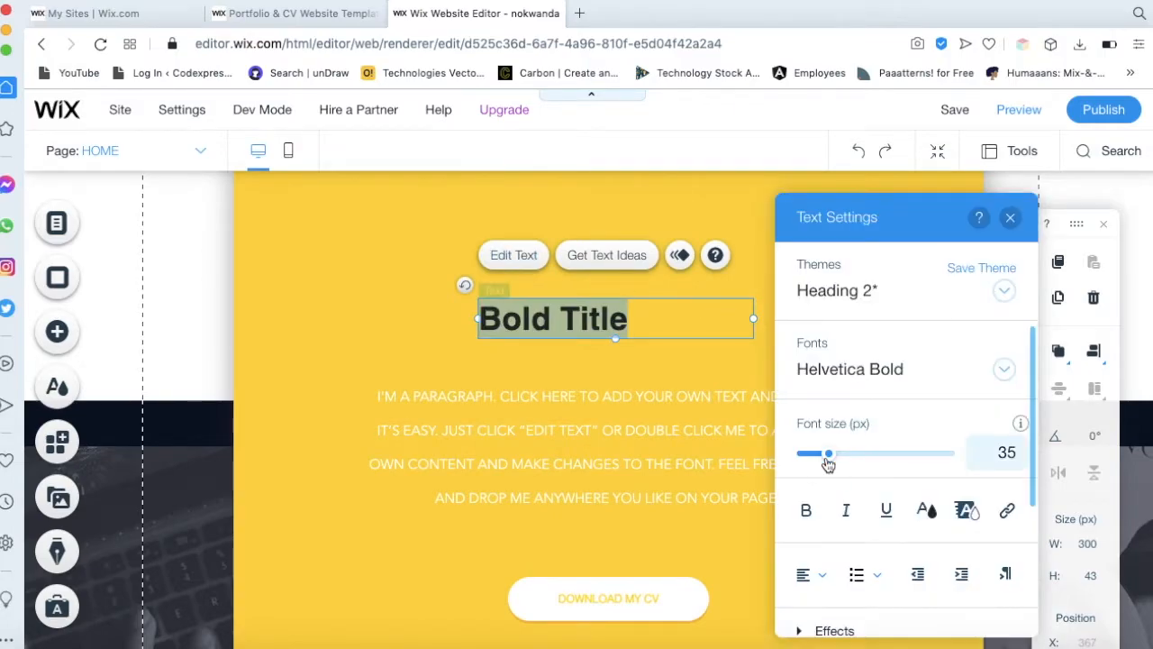
mouse_move(847, 458)
left_mouse_down()
mouse_move(862, 457)
mouse_move(825, 457)
mouse_move(844, 461)
left_mouse_up()
scroll(779, 541, "down", 3)
left_click(819, 370)
left_click(819, 397)
type("Ab")
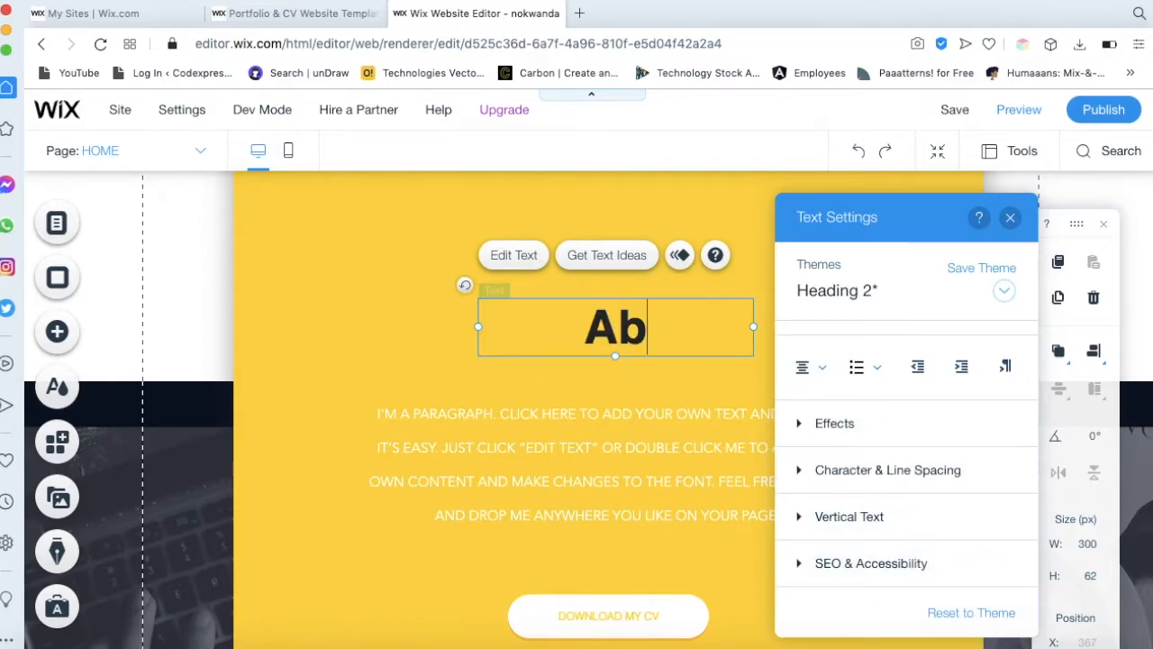
type("out Me")
key("Escape")
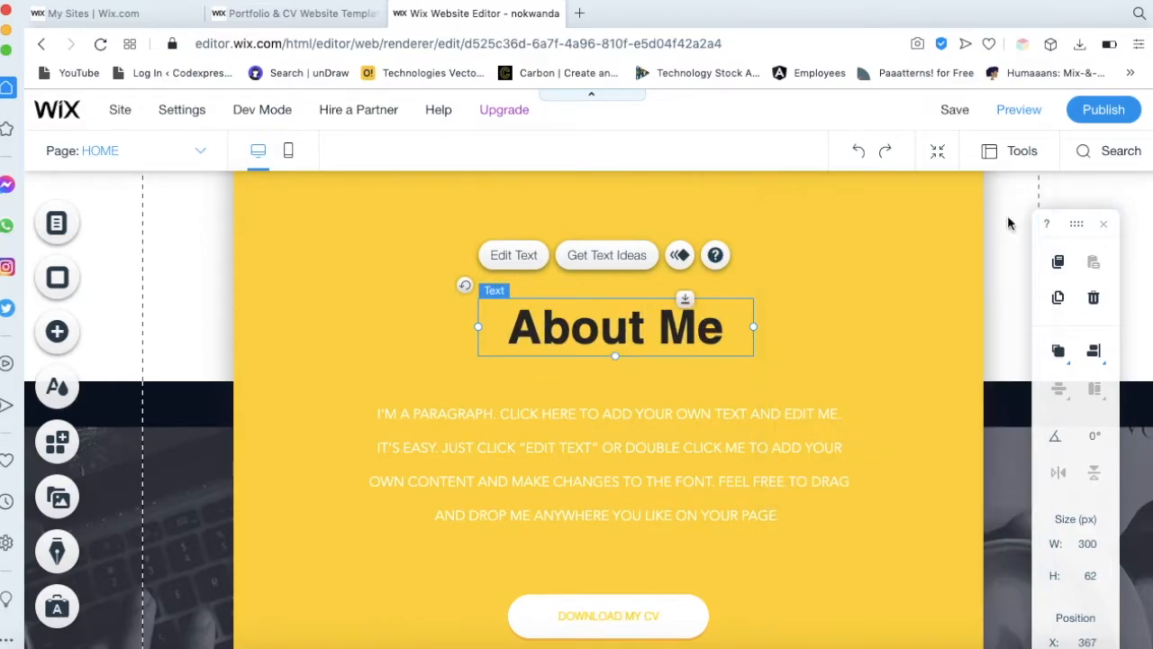
Set the whole 01 PROFESSIONAL heading's text colour to black (#000000)
scroll(378, 516, "down", 1)
scroll(378, 516, "down", 10)
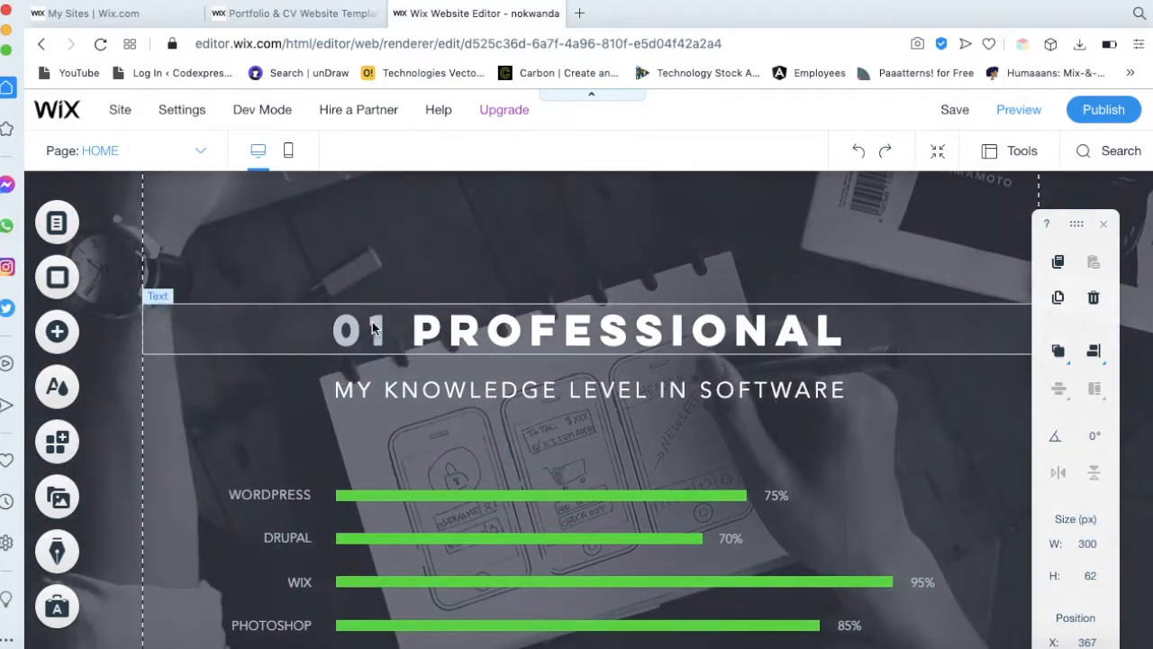
scroll(637, 528, "down", 5)
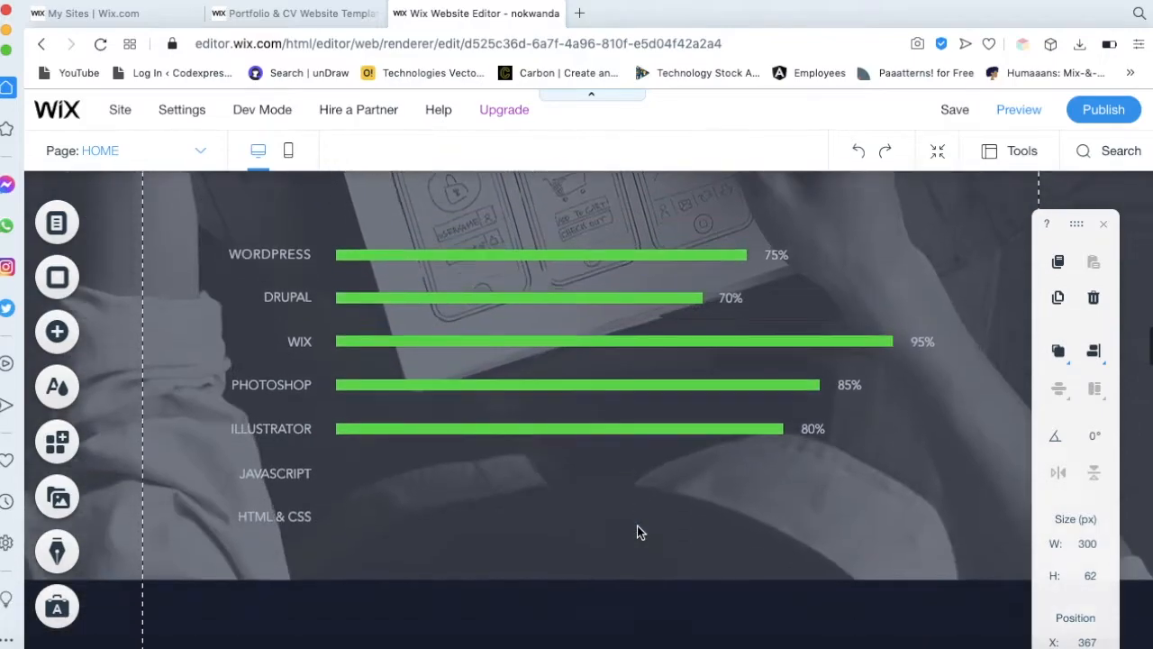
scroll(637, 531, "up", 3)
scroll(637, 532, "up", 2)
left_click(634, 365)
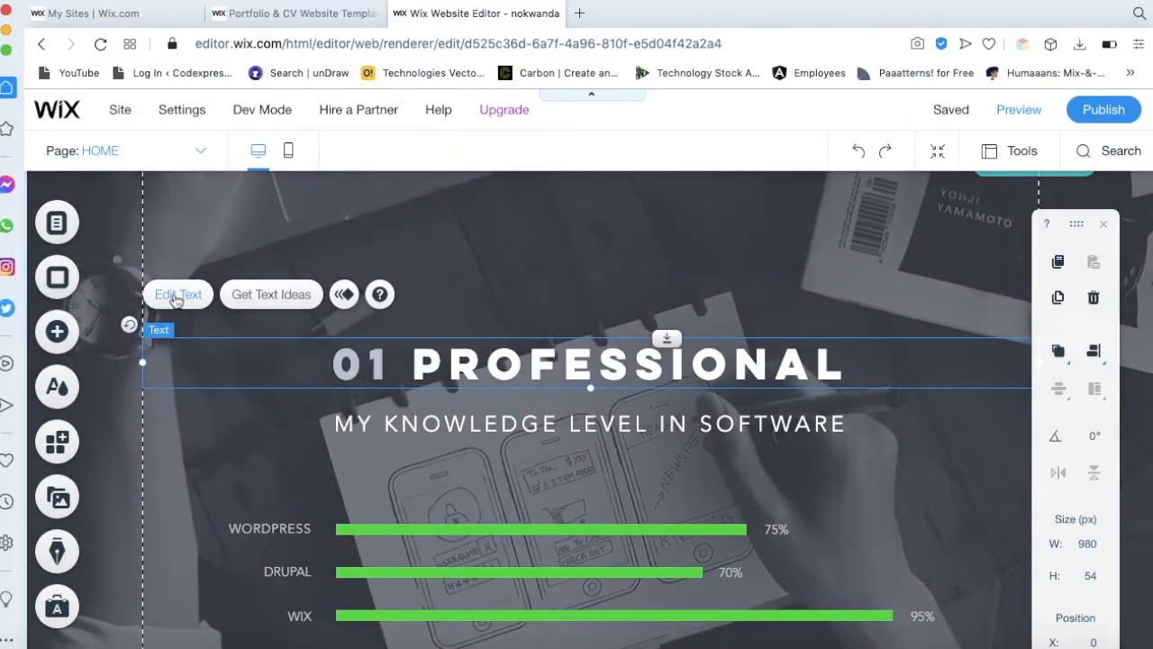
left_click(178, 295)
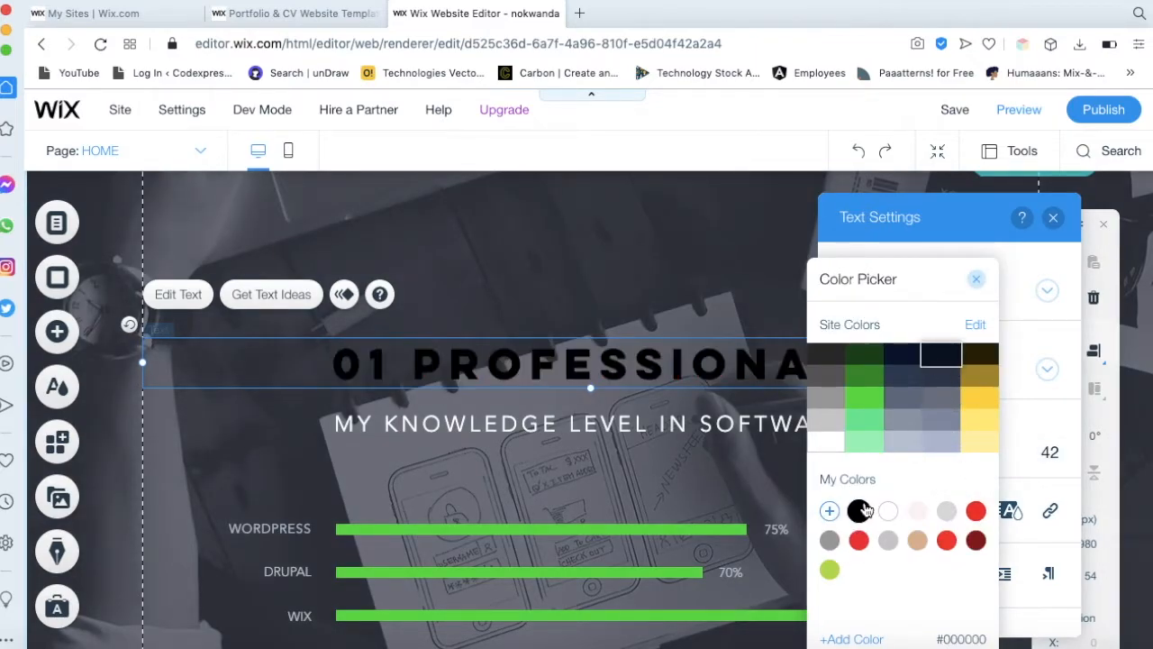
left_click(975, 281)
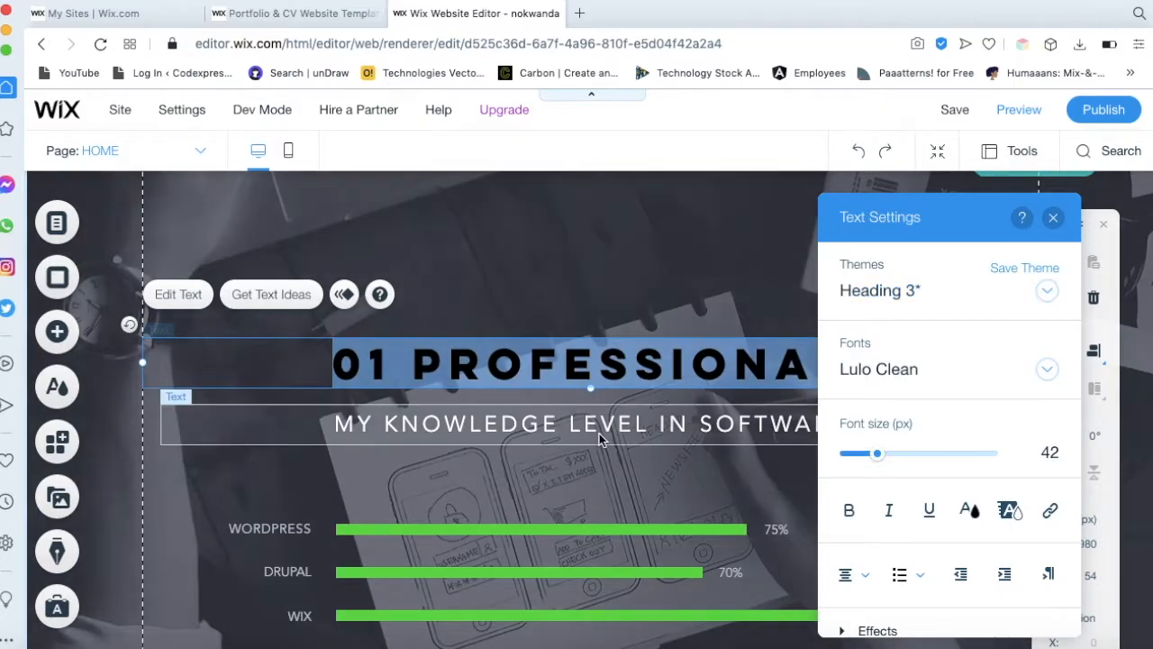
Set the MY KNOWLEDGE LEVEL IN SOFTWARE subtitle's text colour to the yellow site colour
left_click(600, 435)
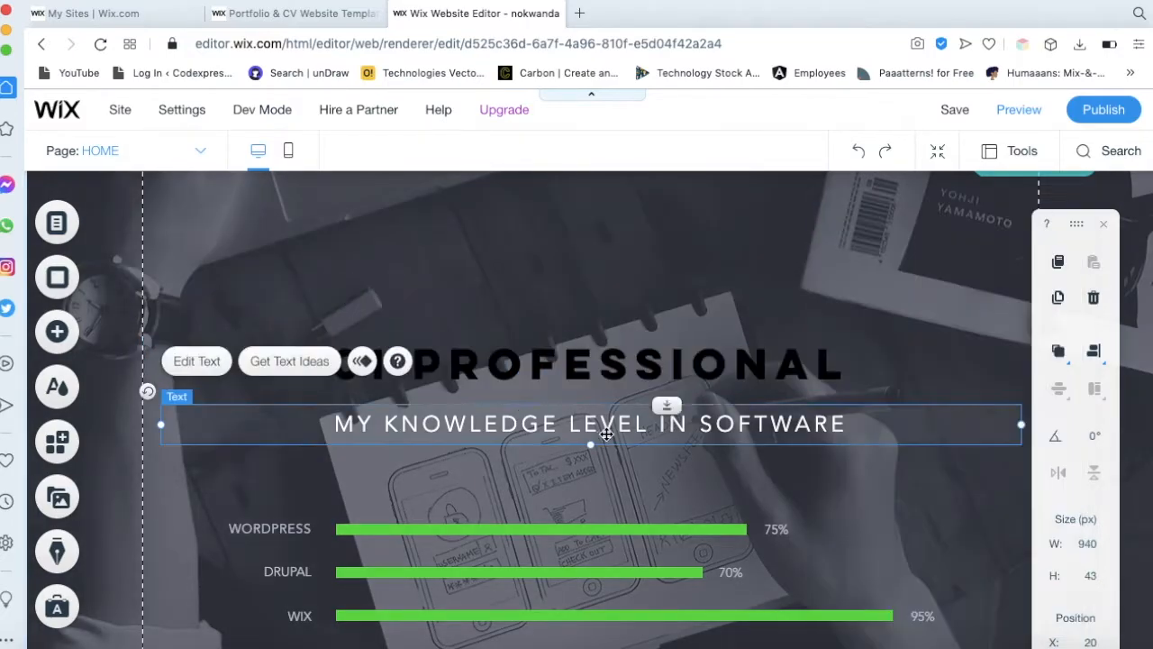
left_click(199, 362)
left_click(970, 510)
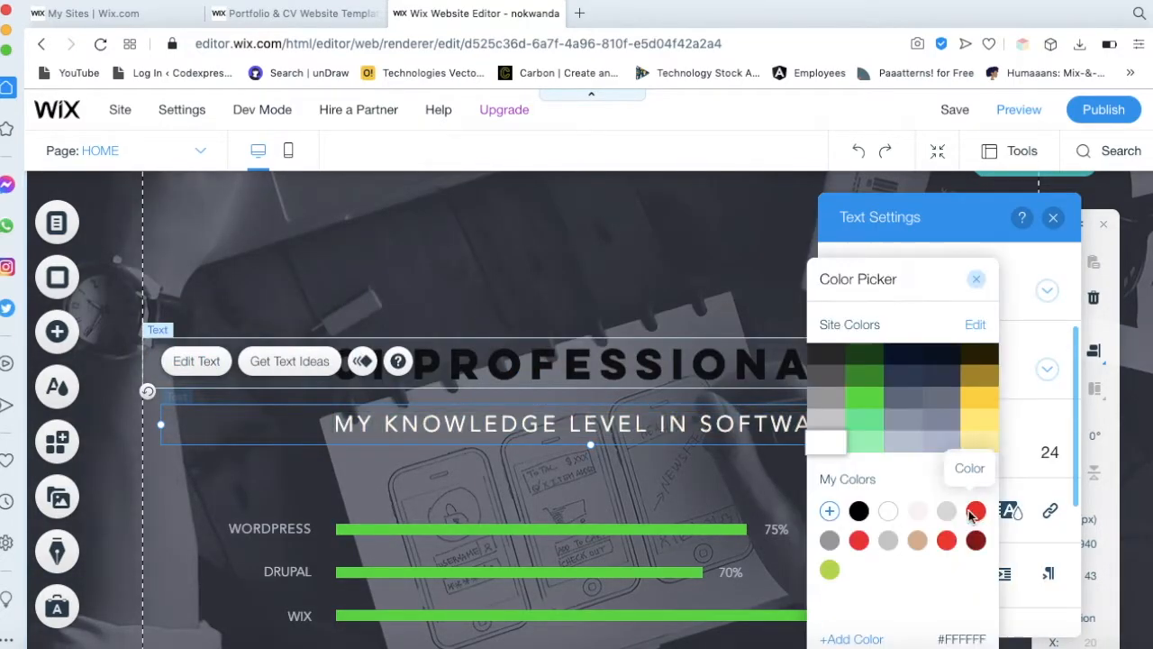
left_click(977, 280)
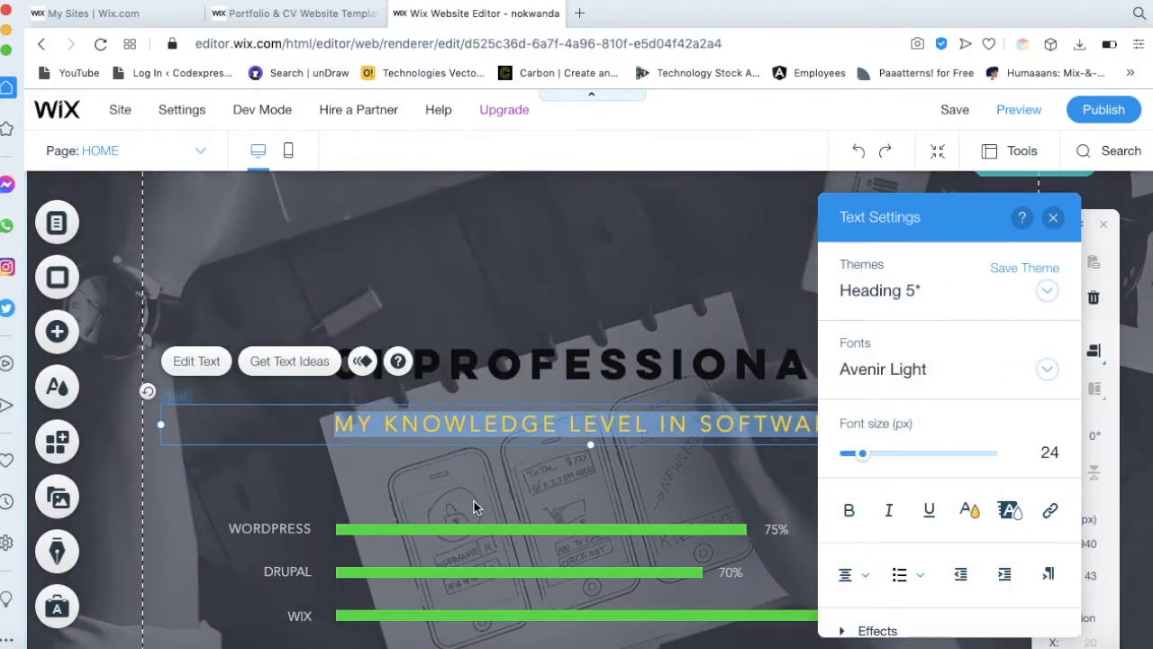
left_click(474, 501)
Set the text colour of all seven skill labels, from WORDPRESS to HTML & CSS, to black (#000000) together
scroll(496, 430, "down", 4)
left_click(269, 348)
left_click(286, 391, "shift")
left_click(293, 430, "shift")
left_click(270, 478, "shift")
left_click(270, 522, "shift")
left_click(275, 567, "shift")
left_click(274, 610, "shift")
left_click(356, 303)
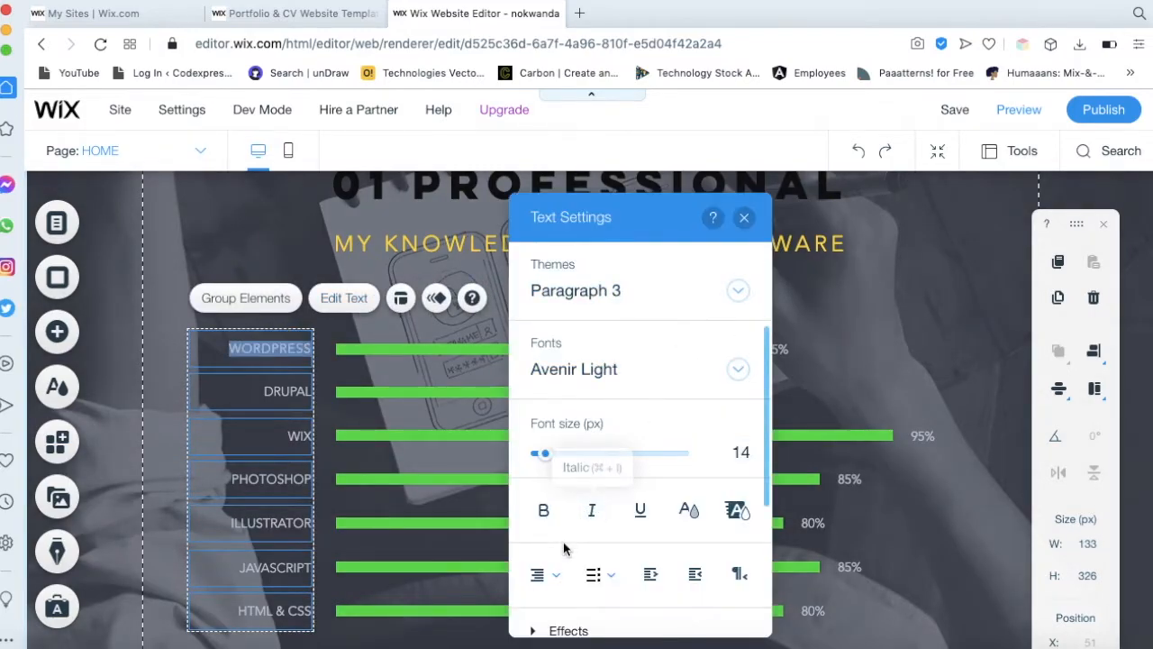
left_click(688, 511)
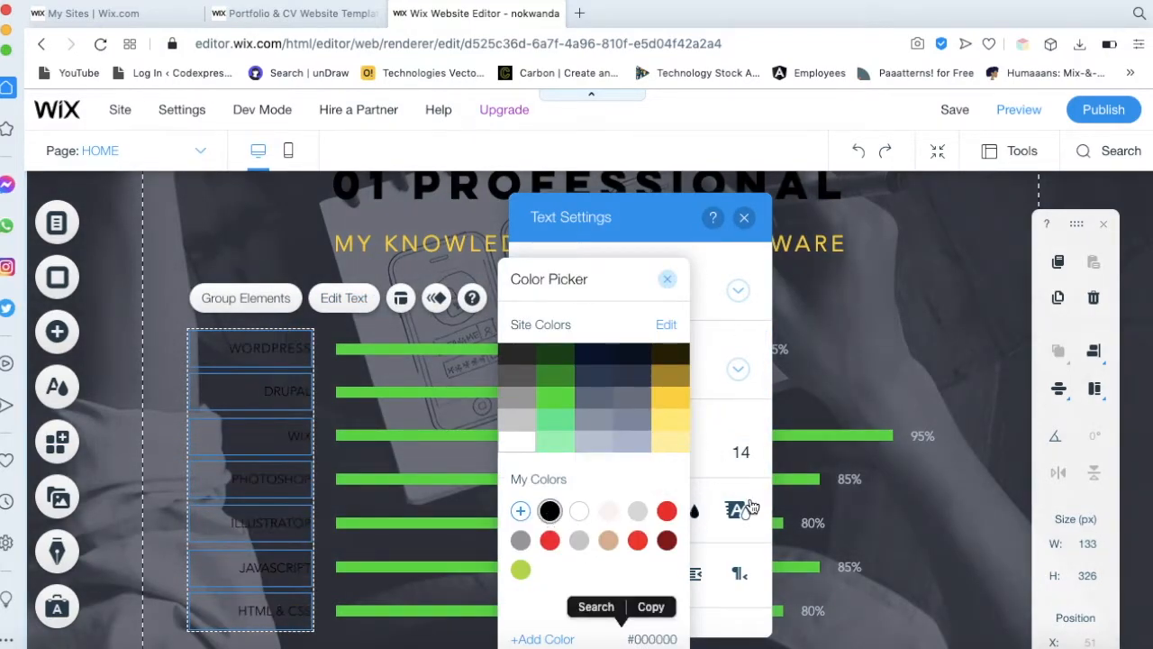
left_click(926, 525)
left_click(928, 333)
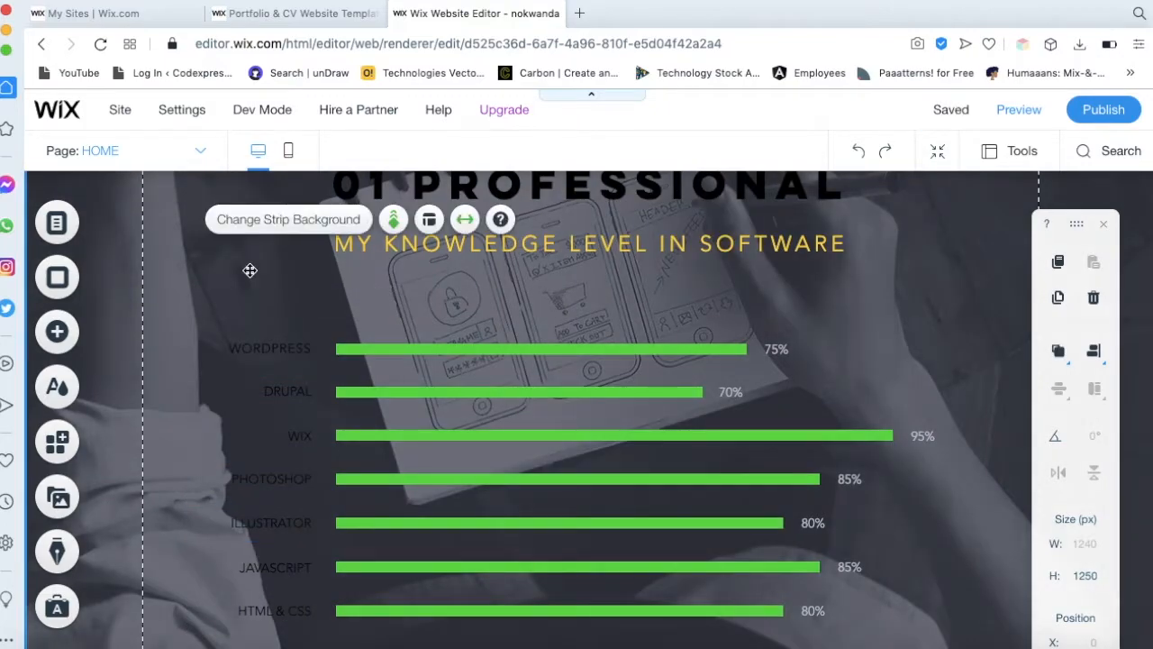
Replace the skills strip's background image with the plain white site colour (#FFFFFF)
left_click(290, 220)
left_click(892, 375)
left_click(905, 442)
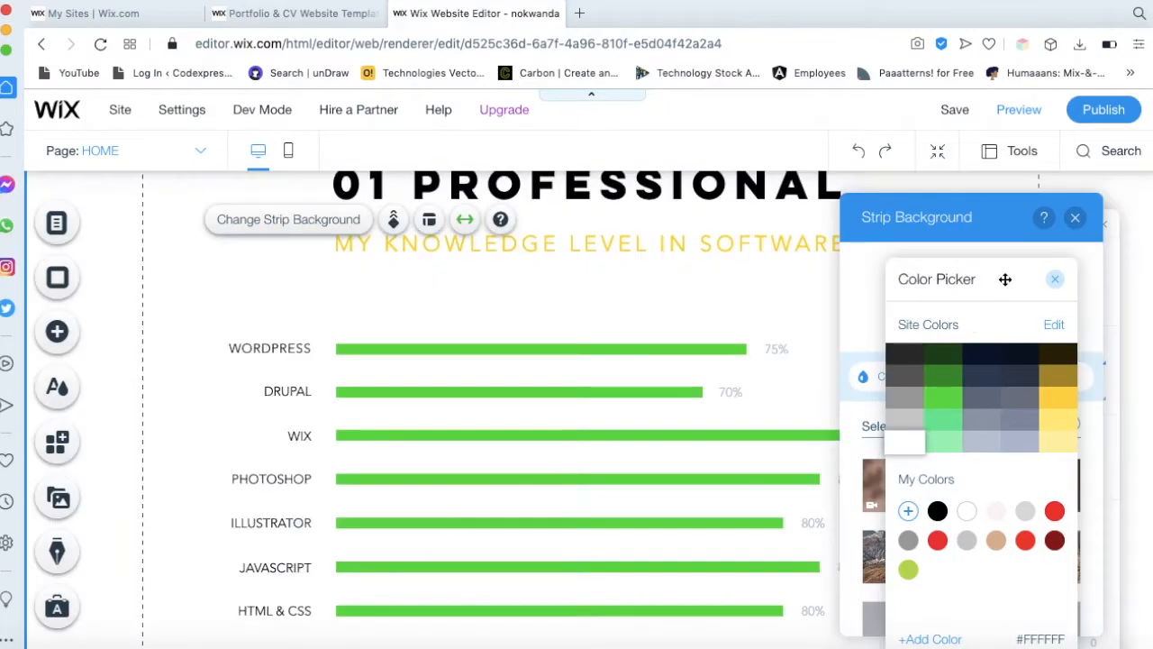
left_click(1073, 217)
left_click(1075, 221)
Review the restyled skills section on the page, preview the skill bars' entrance animation, and return to the editor
scroll(932, 326, "up", 5)
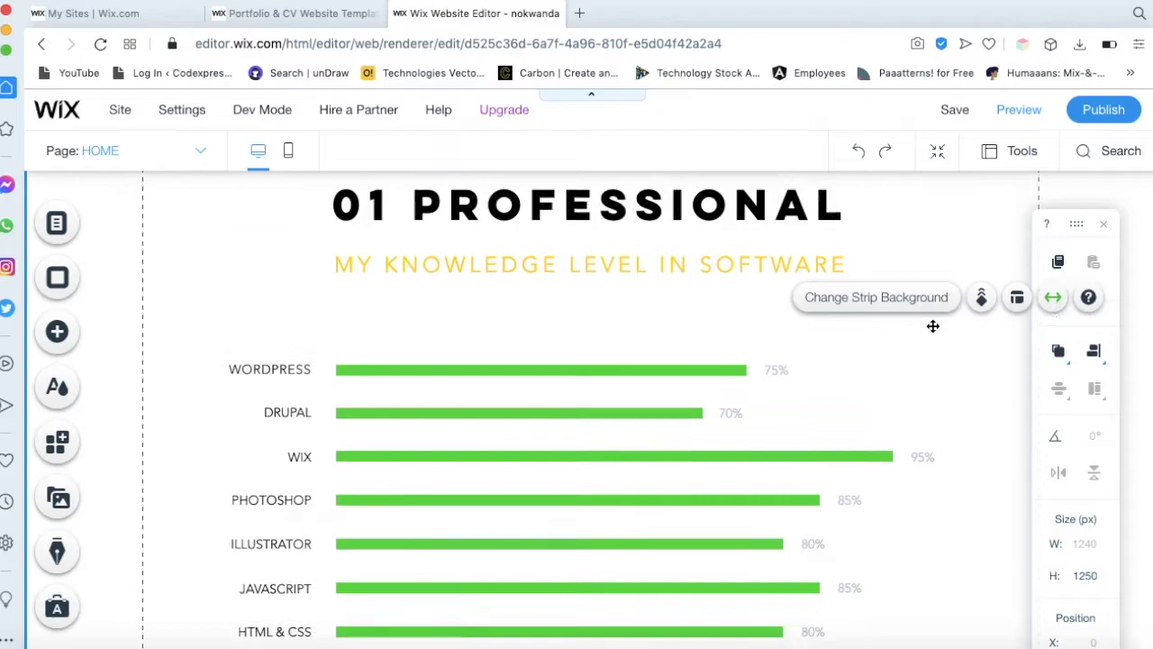
scroll(932, 327, "up", 10)
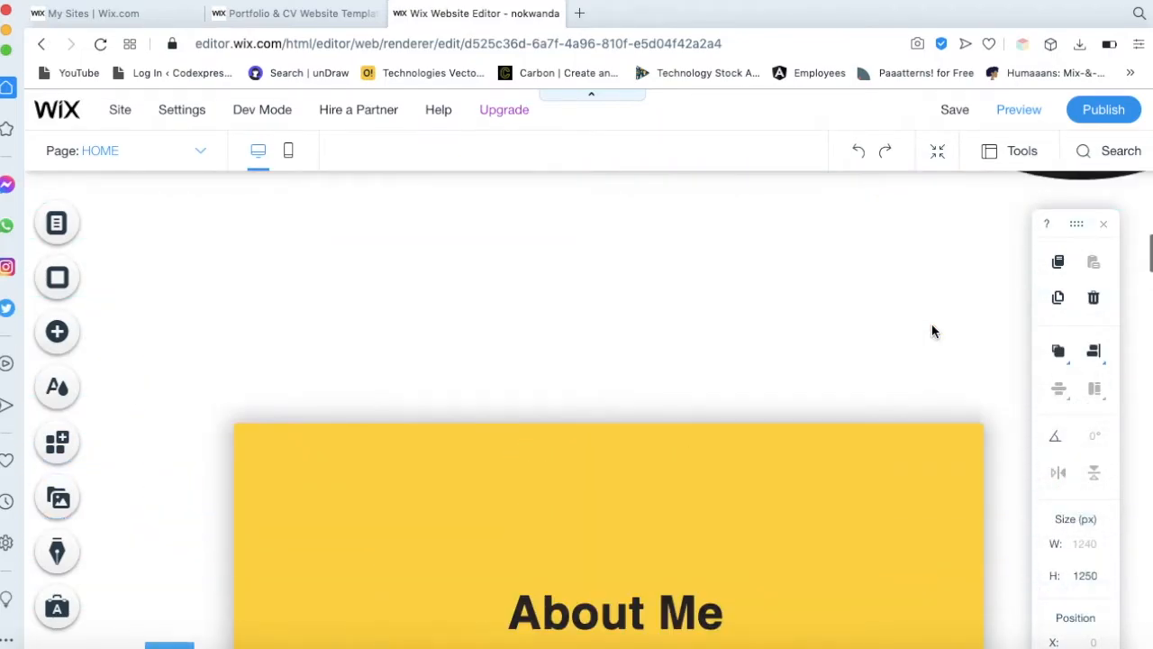
scroll(932, 326, "down", 5)
scroll(933, 326, "down", 10)
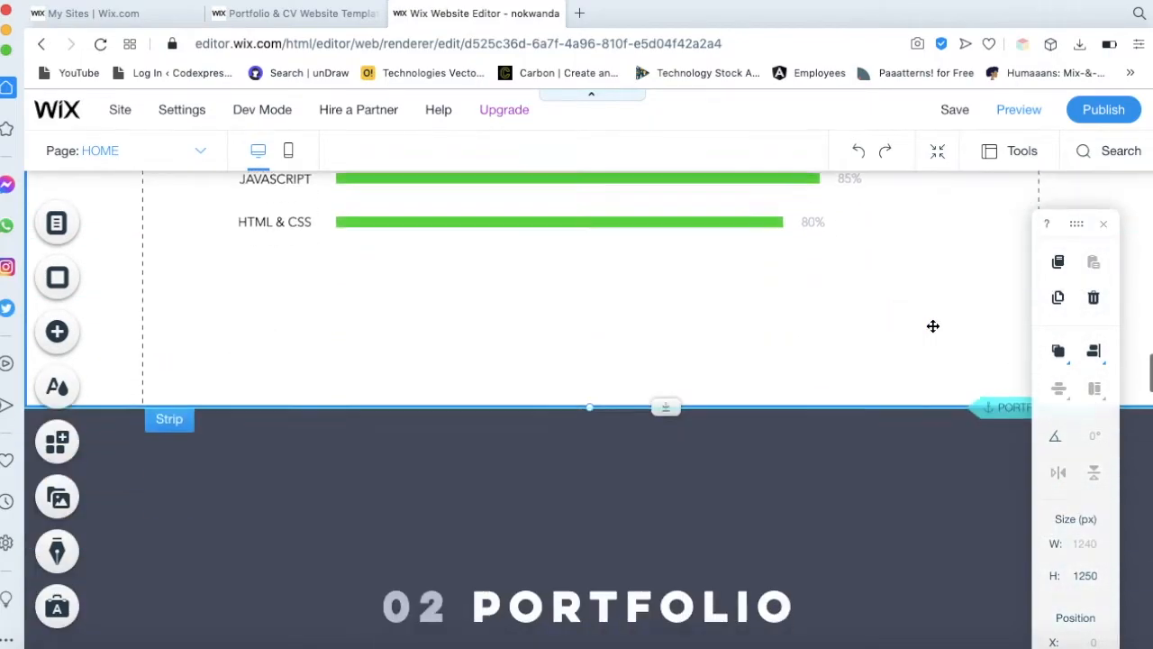
scroll(937, 324, "up", 5)
scroll(937, 324, "up", 1)
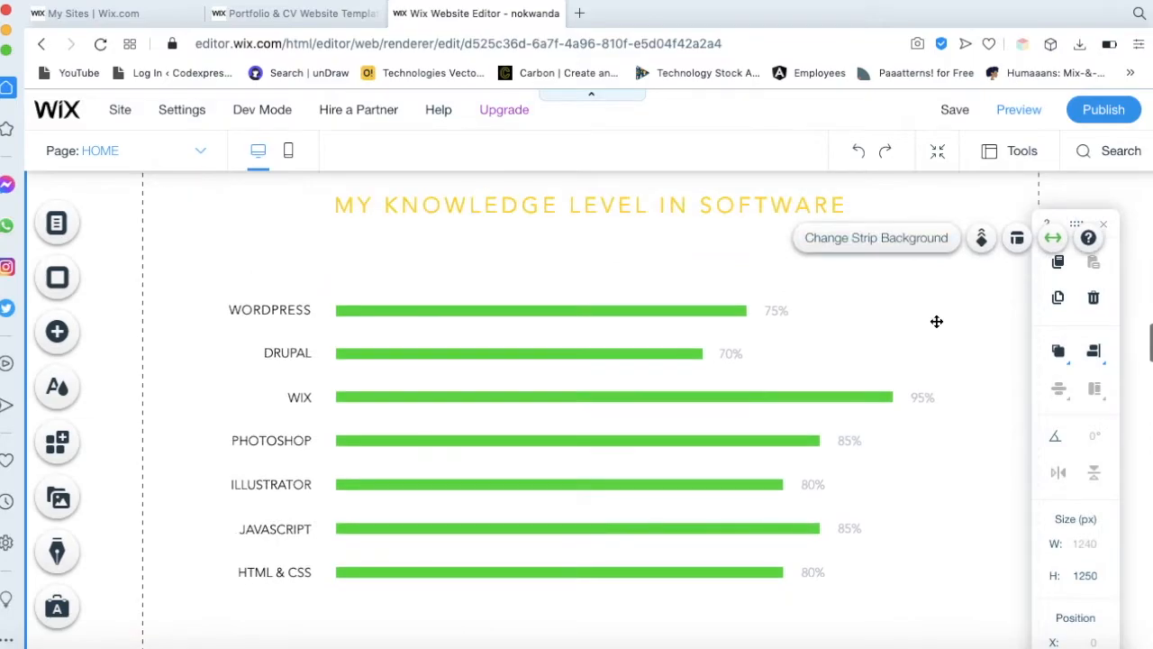
left_click(630, 310)
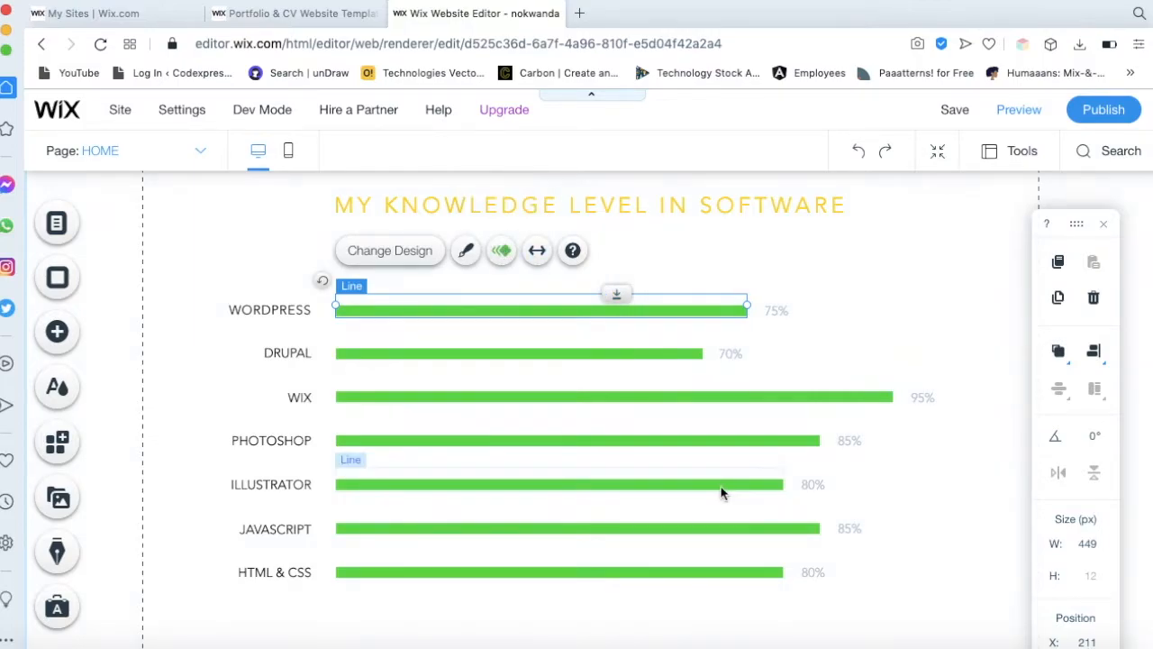
left_click(1021, 112)
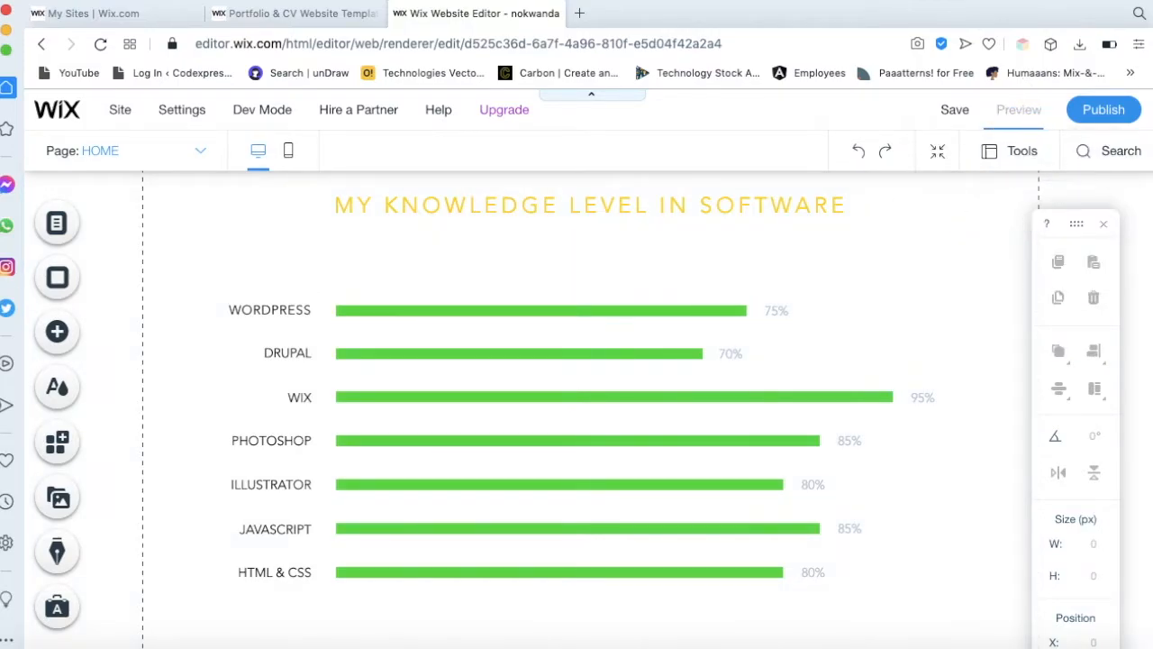
scroll(1012, 616, "down", 15)
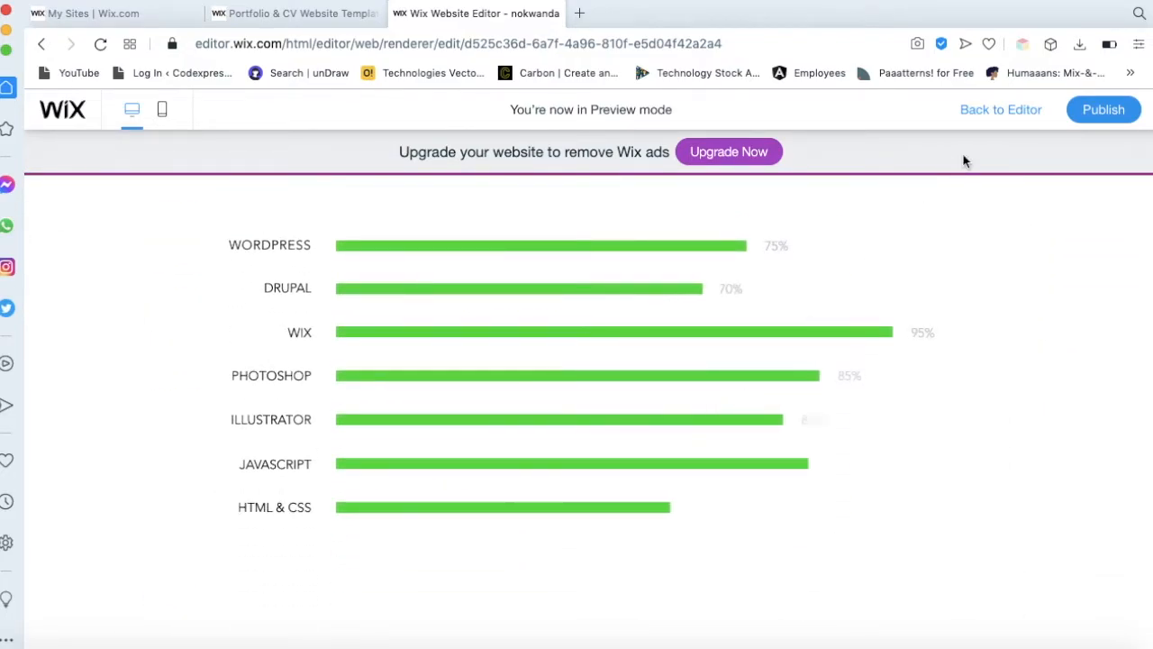
left_click(985, 112)
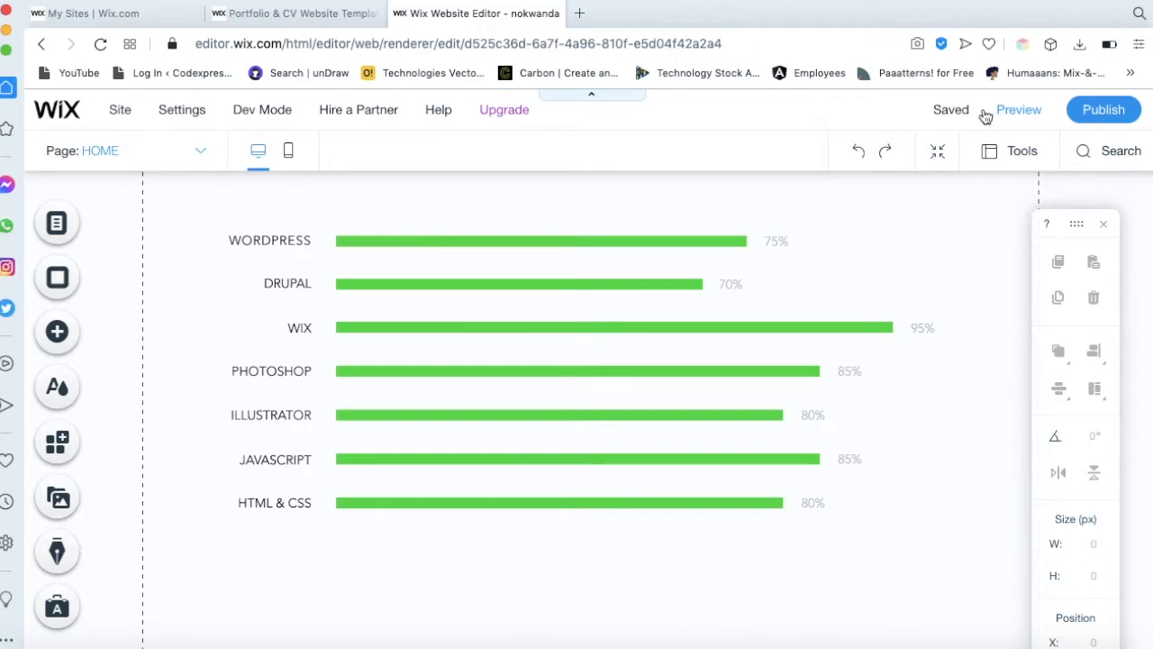
Try the Fold-In and Slide-In animations on the WORDPRESS skill bar, and apply Reveal to it
left_click(469, 241)
left_click(502, 262)
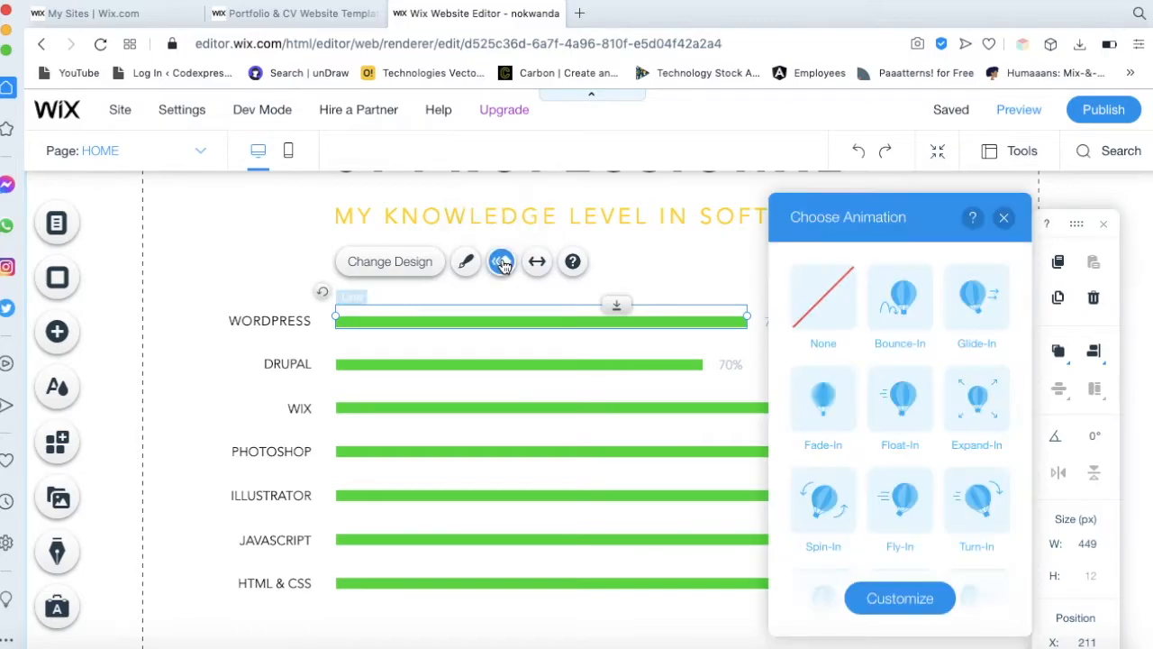
scroll(910, 541, "down", 3)
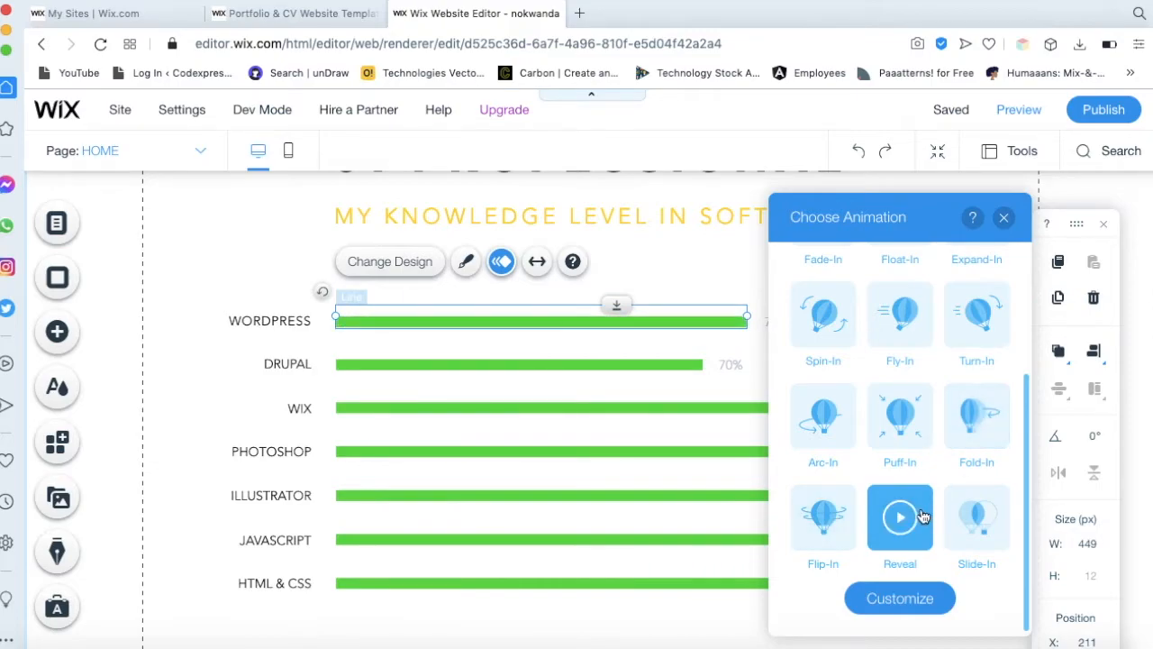
left_click(979, 428)
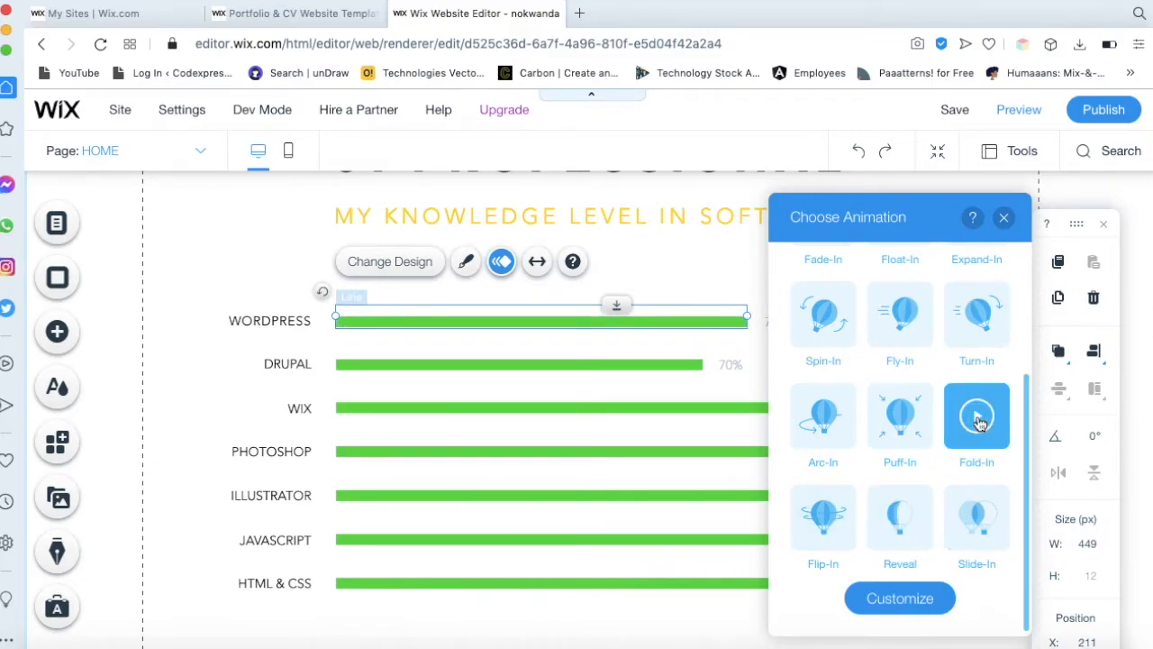
left_click(975, 526)
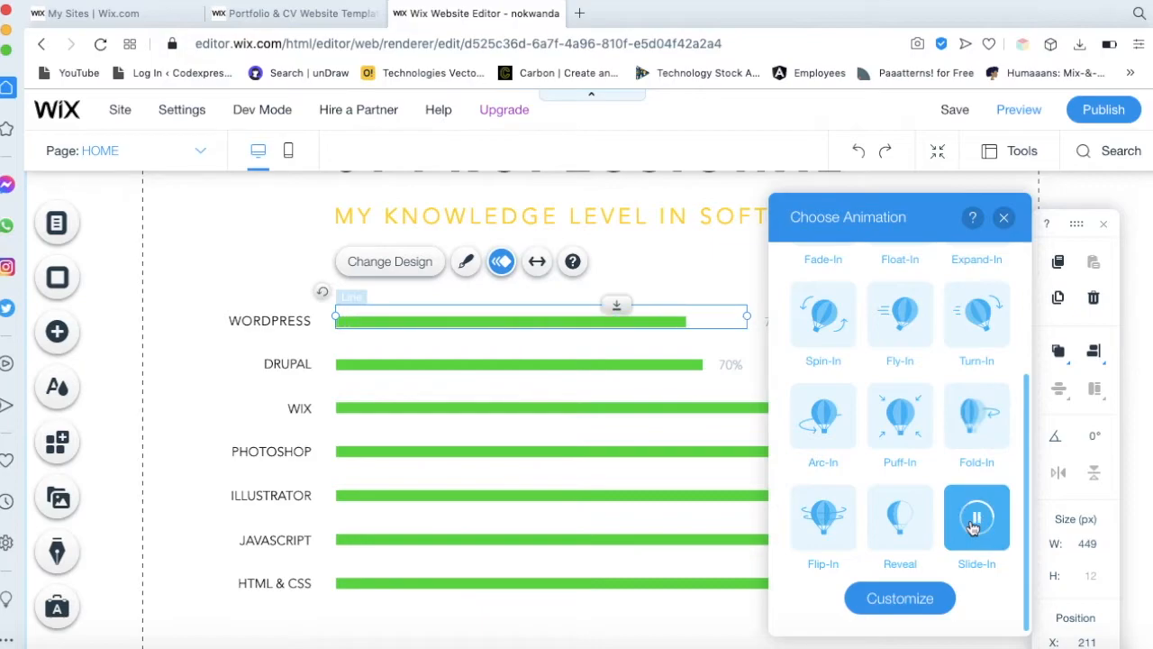
left_click(901, 527)
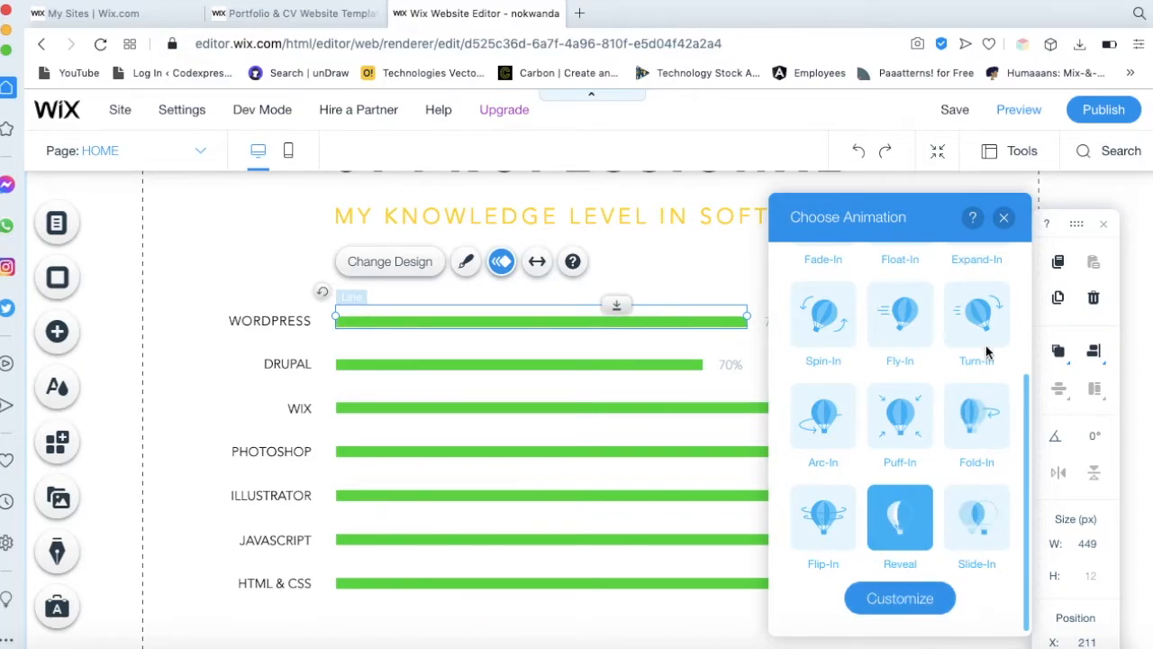
left_click(1003, 219)
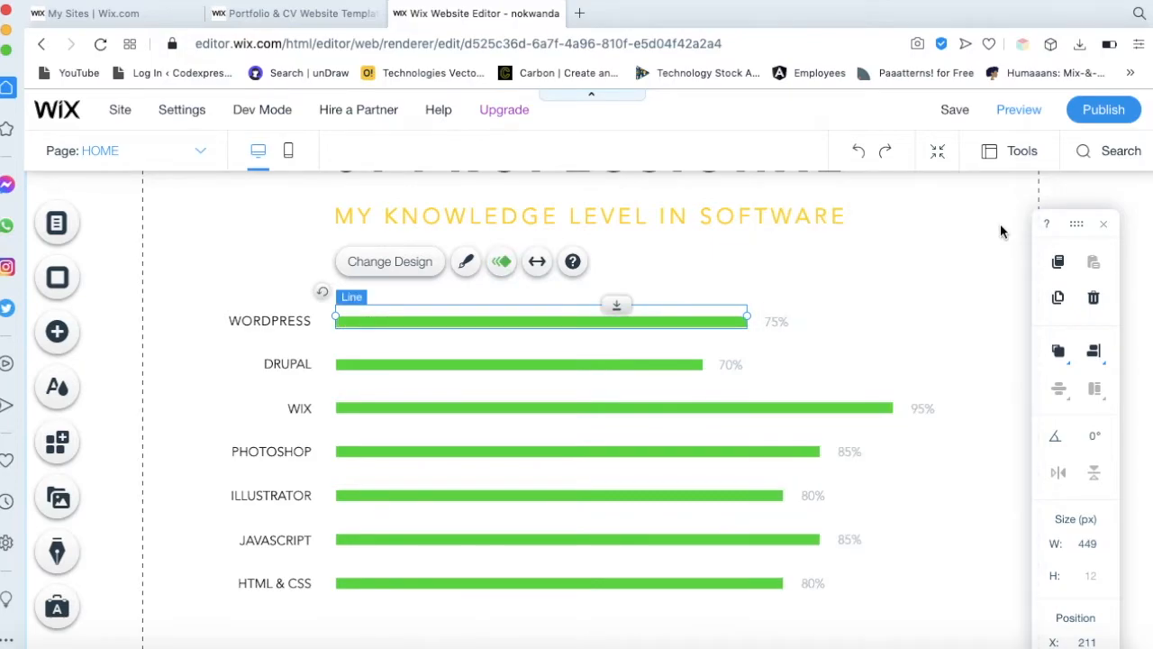
Restyle the WORDPRESS skill bar as a solid yellow line through a customised line design
left_click(467, 263)
scroll(922, 437, "down", 2)
left_click(921, 433)
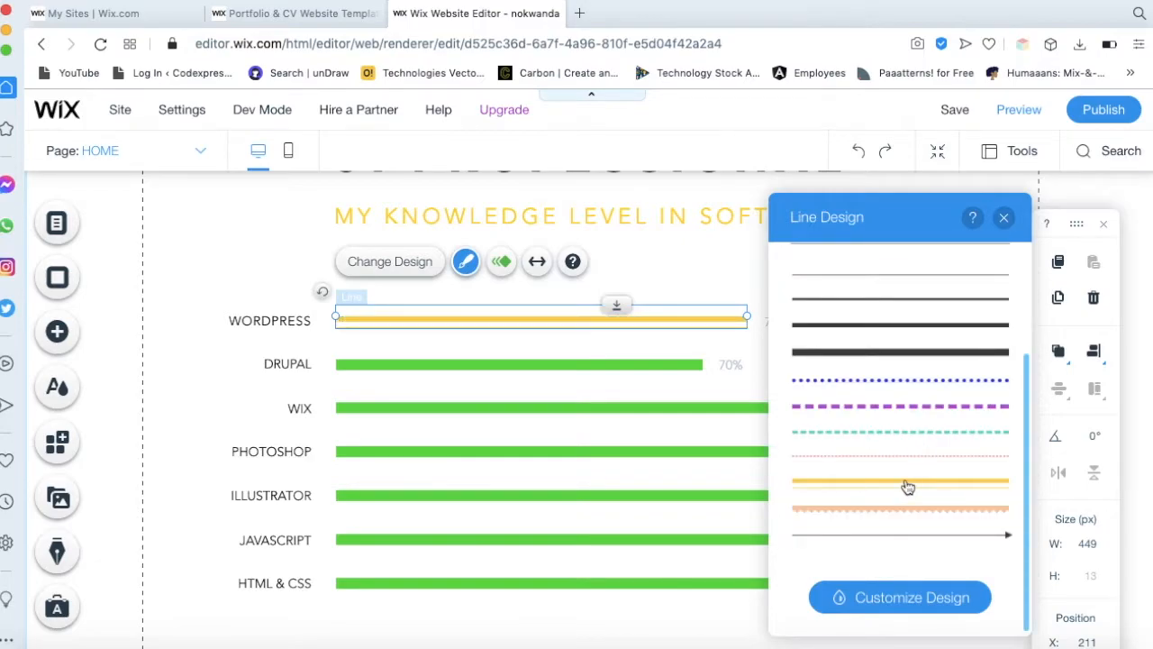
left_click(907, 487)
left_click(888, 597)
left_click(991, 445)
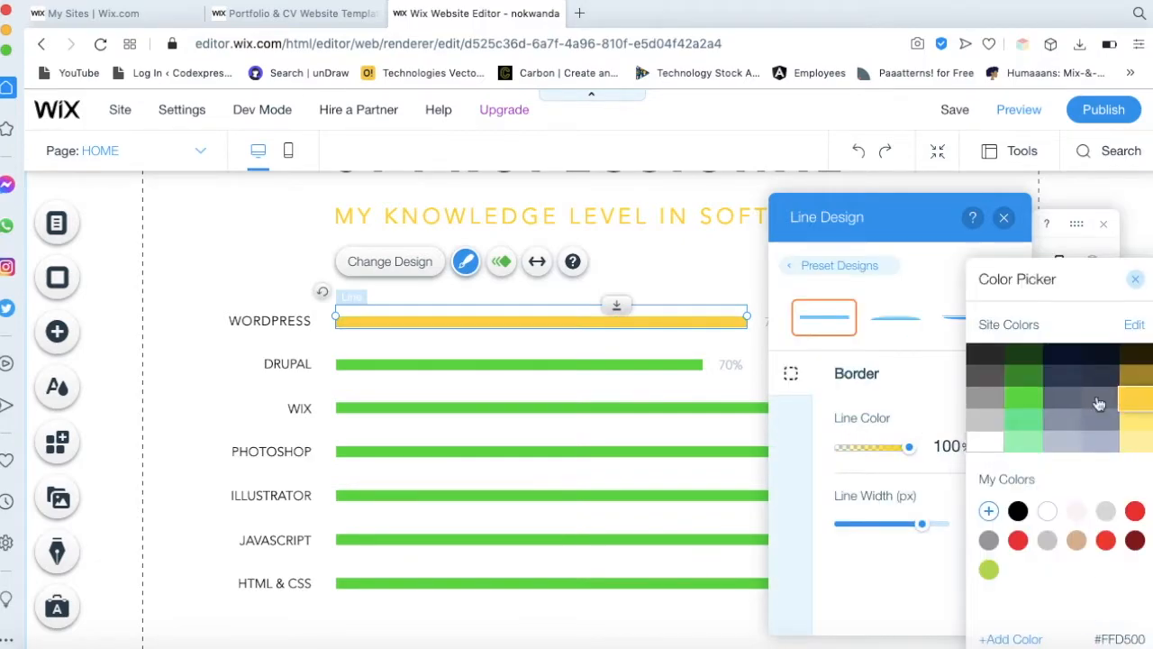
left_click(1007, 219)
Apply the saved yellow line design to the DRUPAL and WIX skill bars
left_click(558, 365)
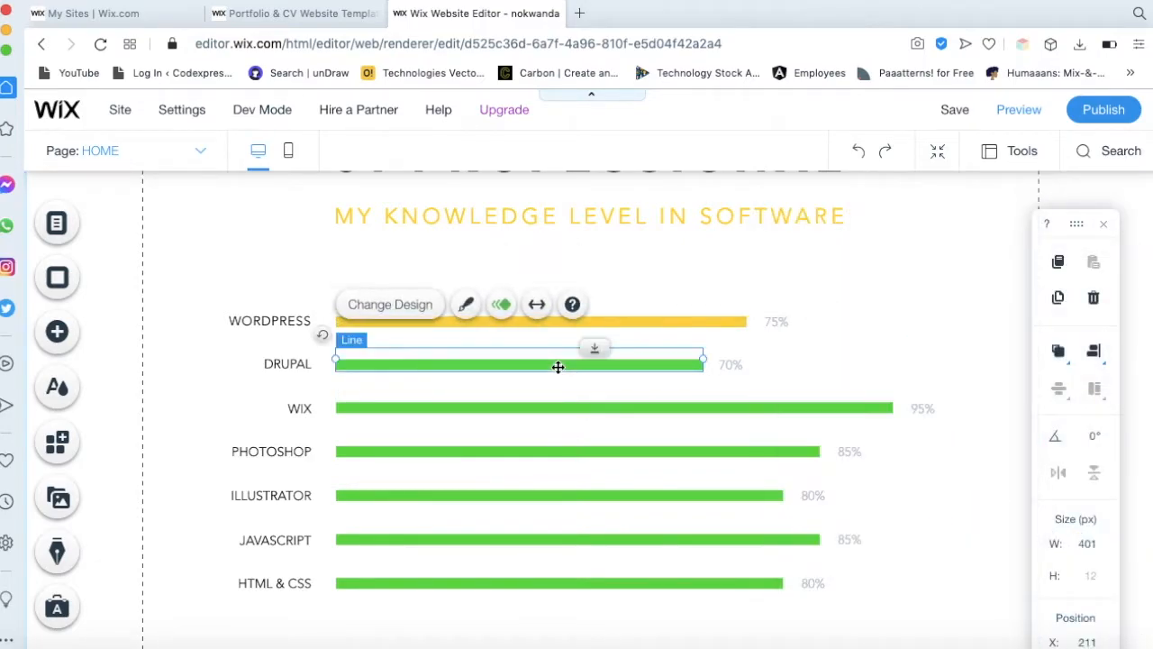
left_click(464, 307)
left_click(960, 217)
left_click(616, 406)
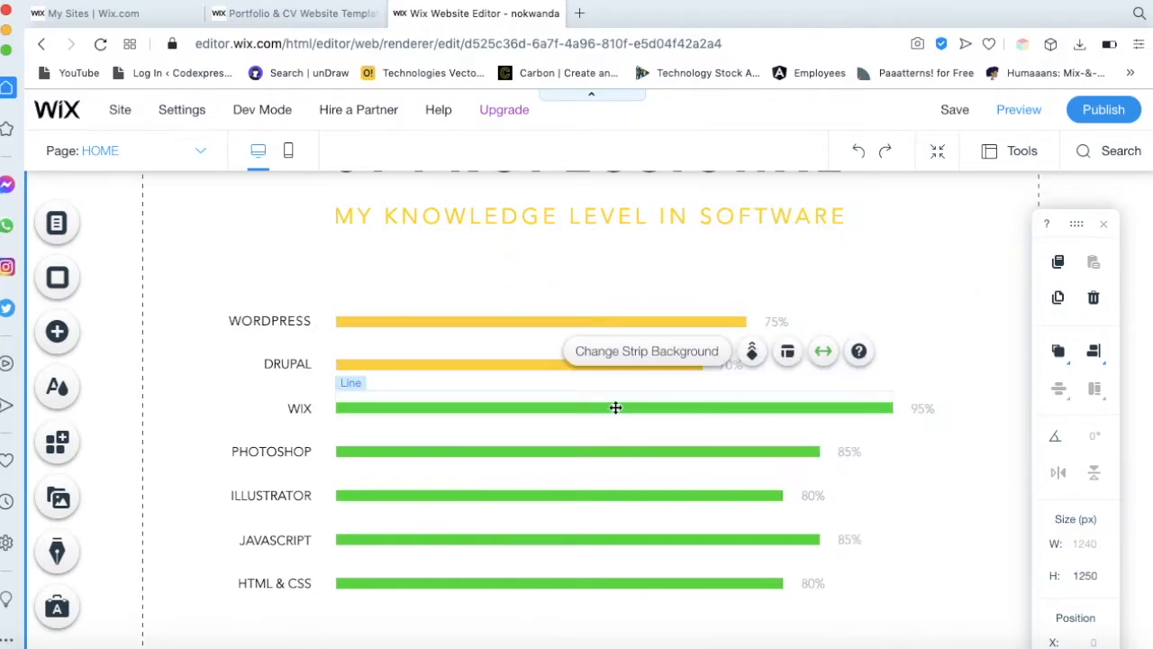
left_click(577, 408)
left_click(502, 347)
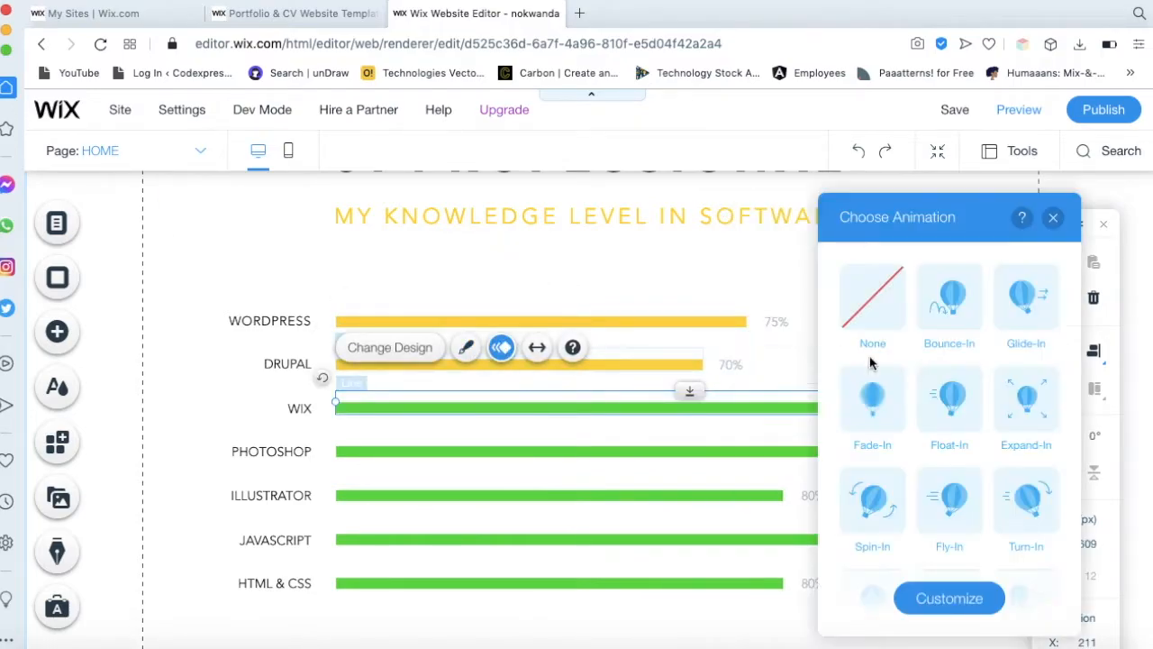
left_click(1052, 218)
left_click(466, 348)
left_click(892, 301)
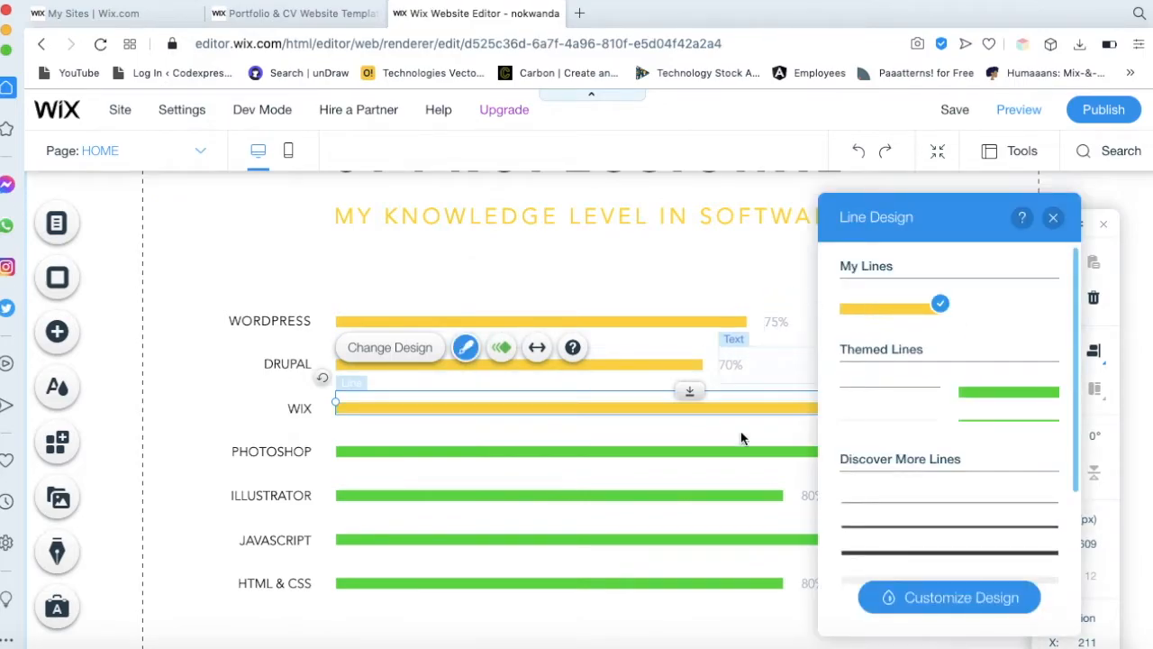
Apply the saved yellow line design to the PHOTOSHOP, ILLUSTRATOR, JAVASCRIPT and HTML & CSS skill bars
left_click(724, 447)
left_click(465, 394)
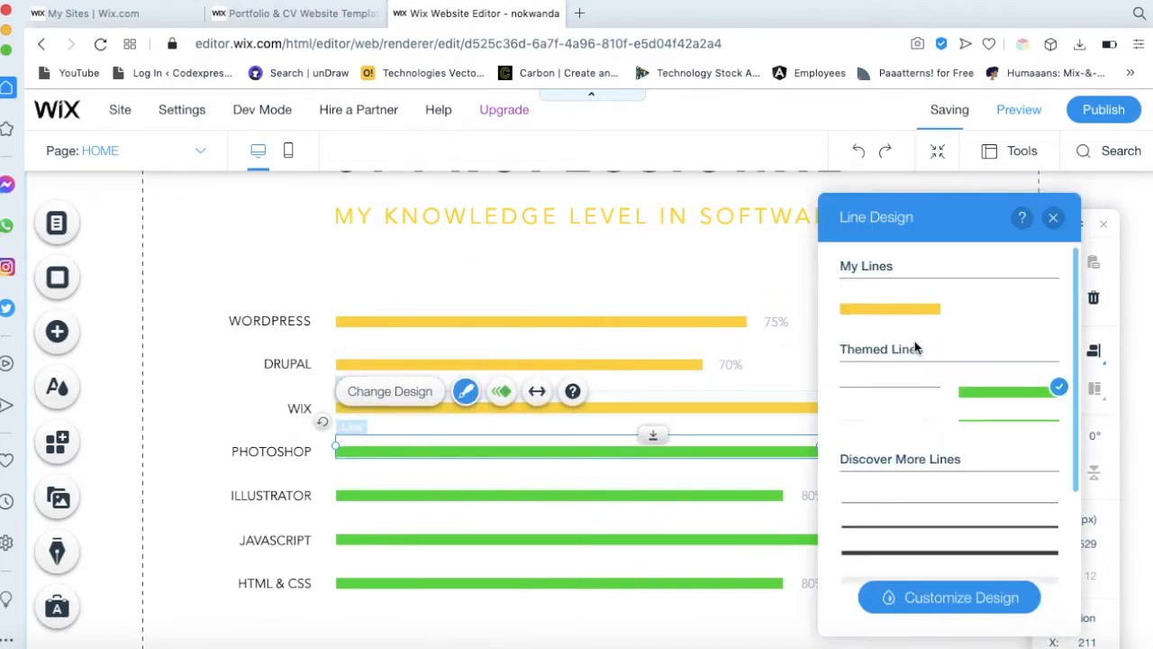
left_click(874, 311)
left_click(653, 494)
left_click(467, 437)
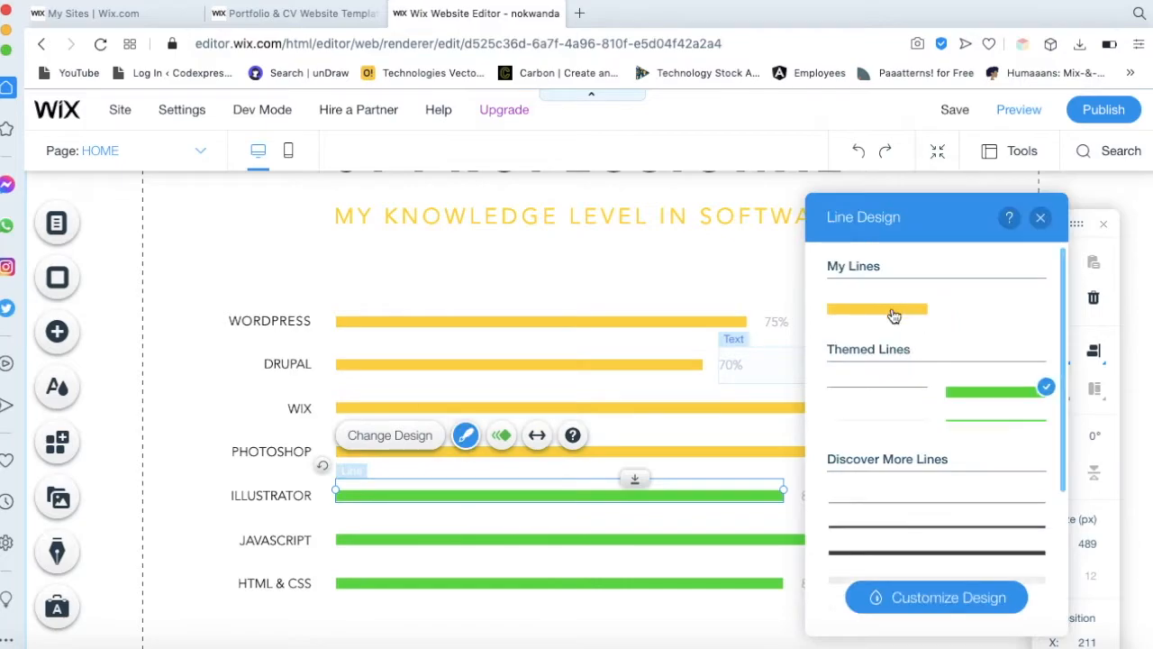
left_click(594, 537)
left_click(466, 478)
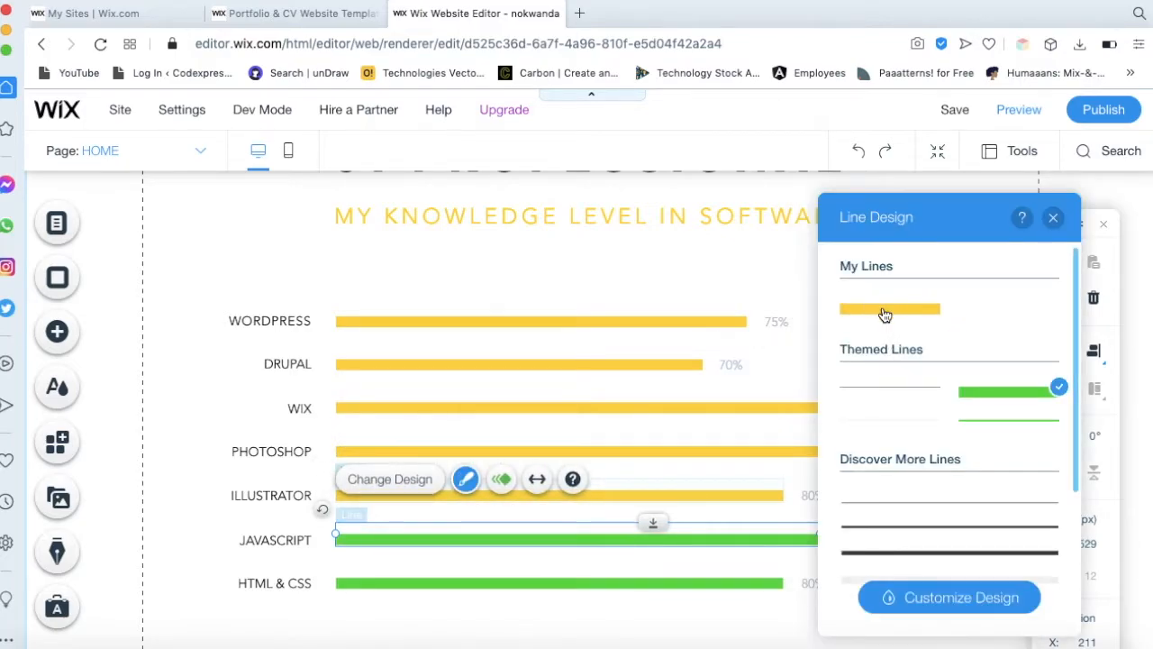
left_click(558, 585)
left_click(466, 523)
left_click(876, 309)
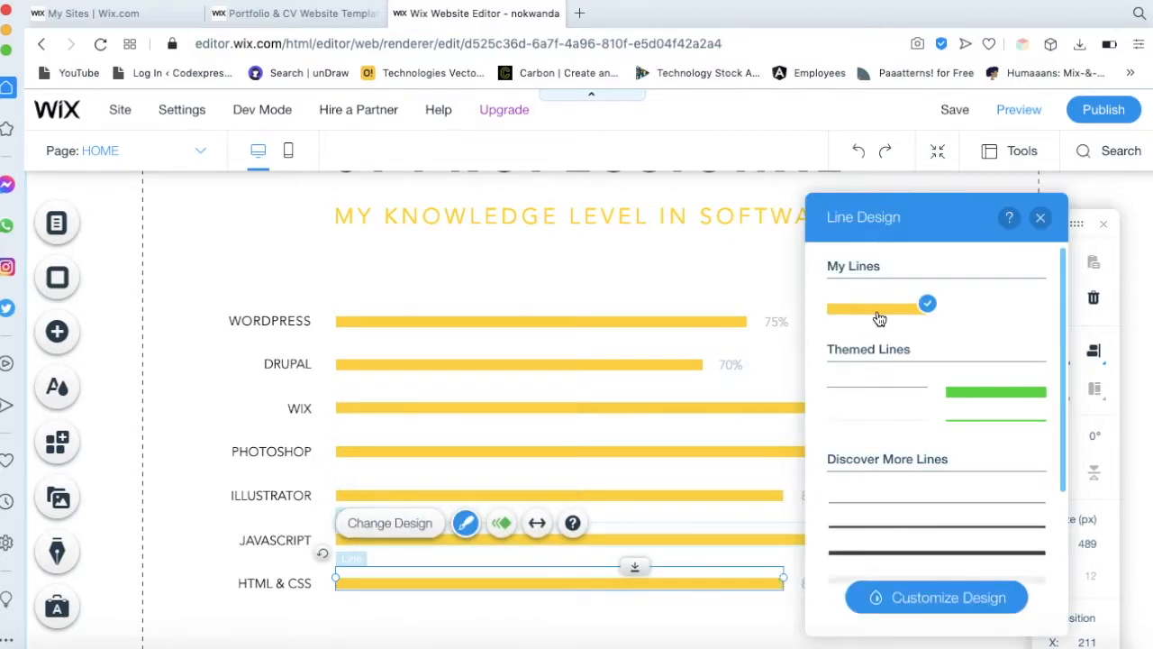
left_click(1051, 217)
Try to duplicate the HTML & CSS skill row with its label, bar and percentage below the original, and undo the paste
scroll(821, 451, "down", 5)
scroll(820, 452, "up", 3)
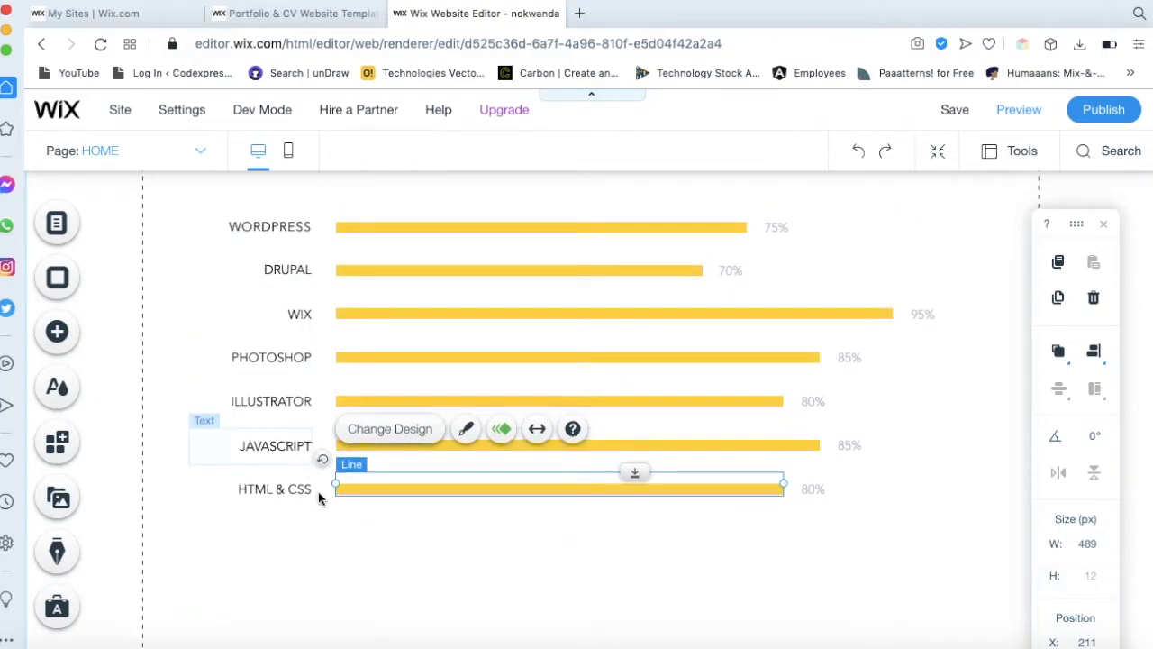
scroll(1018, 330, "up", 4)
scroll(1017, 329, "down", 4)
left_click(744, 530)
left_click(812, 473)
left_click(763, 474, "shift")
left_click(294, 473, "shift")
key("super+c")
left_click(296, 513)
key("super+v")
left_click_drag(368, 490, 349, 525)
left_click(309, 488)
key("super+z")
left_click(515, 556)
Open the percentage label beside the WORDPRESS skill bar for text editing
scroll(514, 557, "up", 1)
scroll(515, 557, "up", 3)
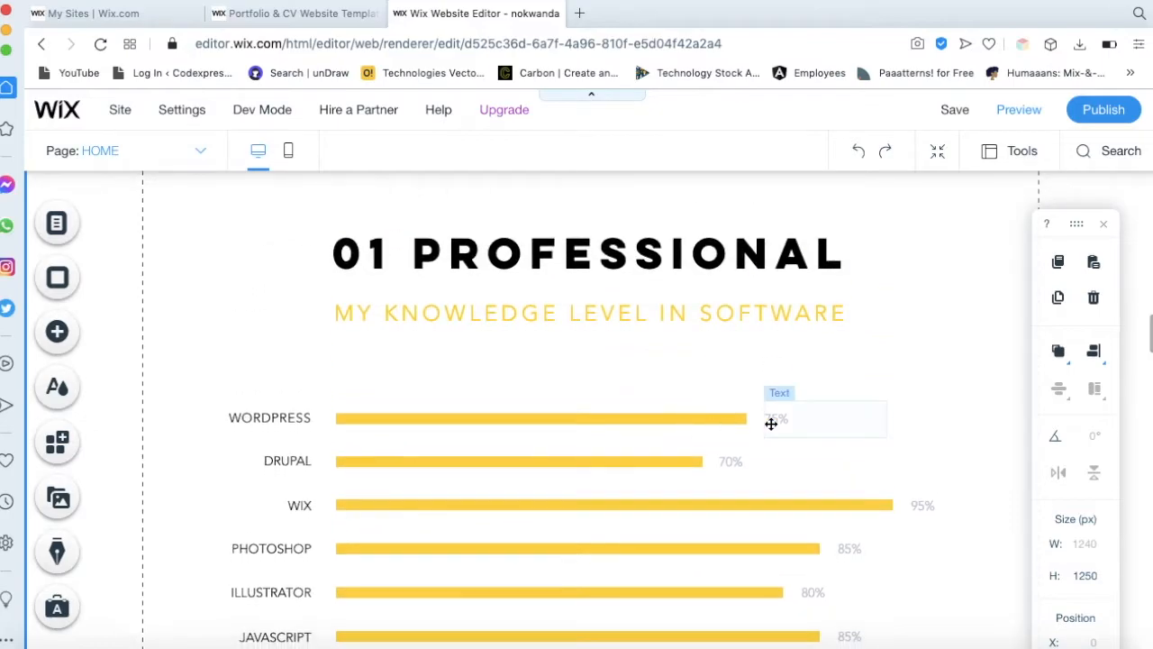
left_click(772, 419)
left_click(773, 419)
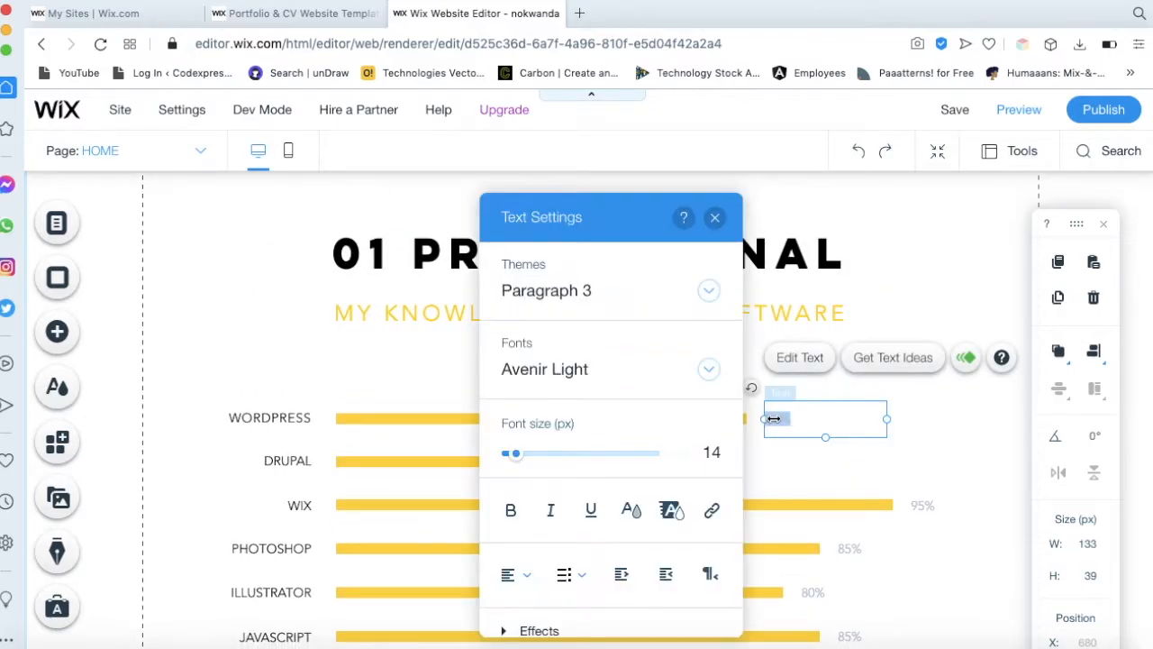
Close the text settings and review the home page sections from the Professional skill bars down to the Contact form
left_click(714, 218)
left_click(745, 418)
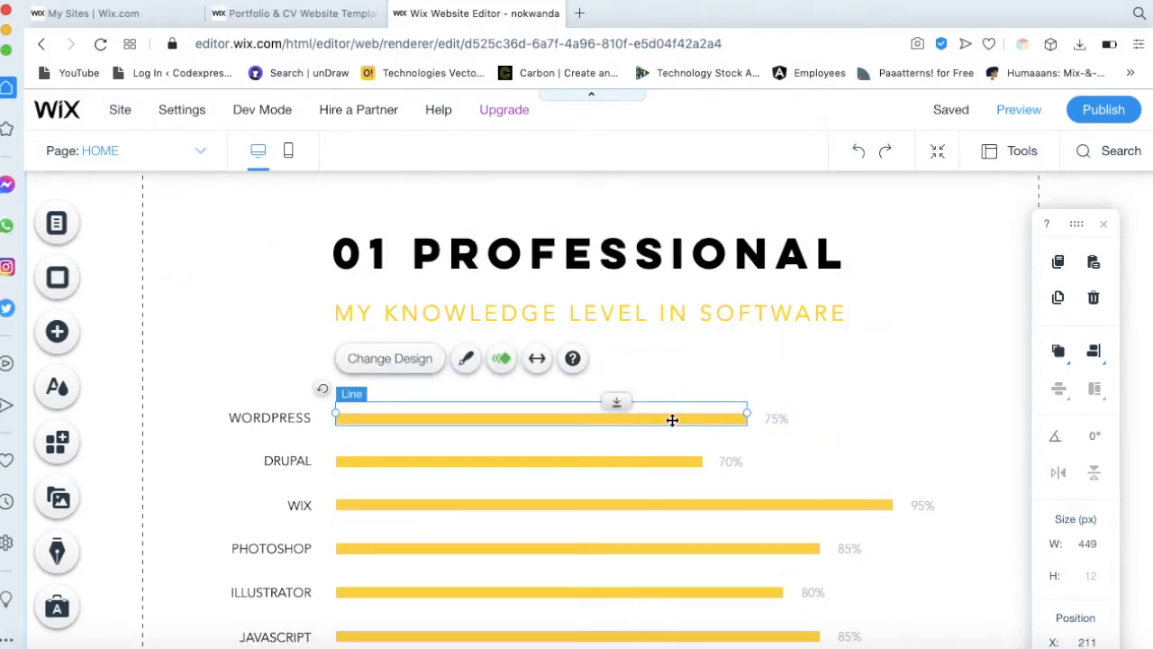
left_click(945, 514)
left_click(895, 382)
scroll(895, 380, "down", 10)
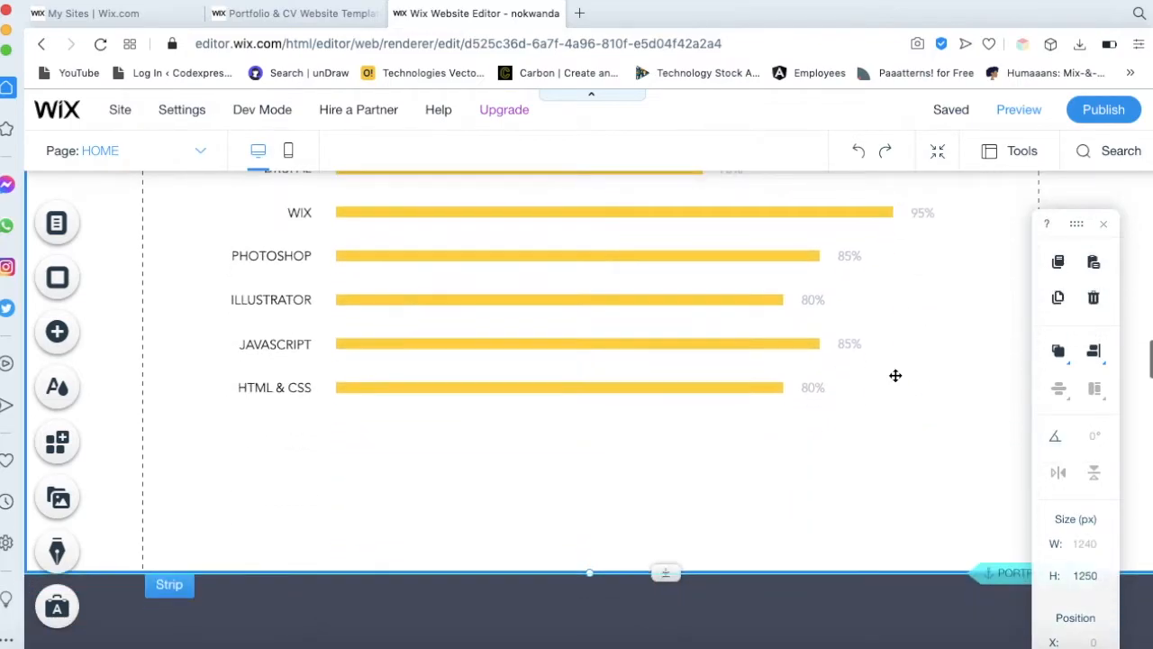
scroll(894, 380, "down", 8)
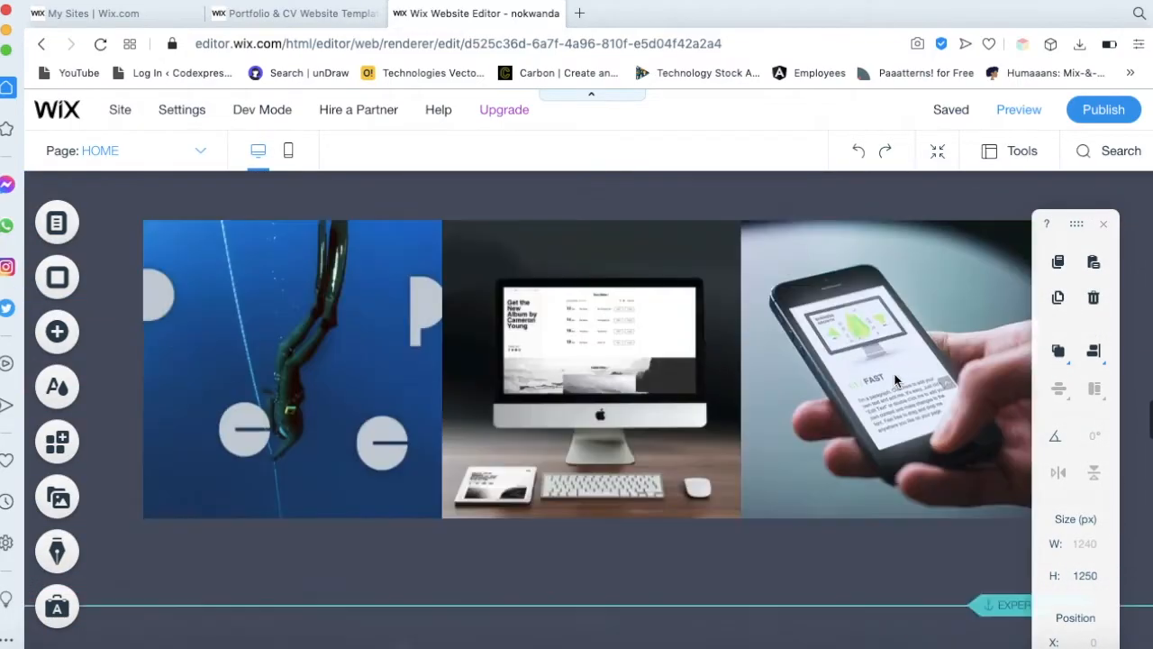
scroll(894, 380, "down", 3)
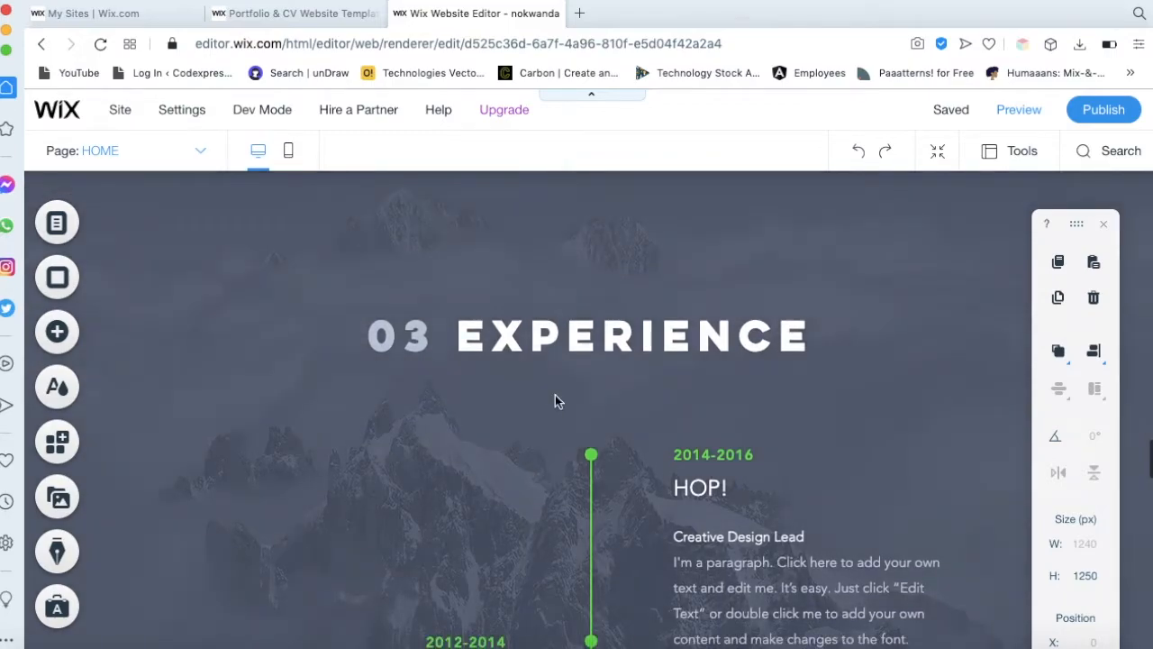
scroll(674, 505, "down", 15)
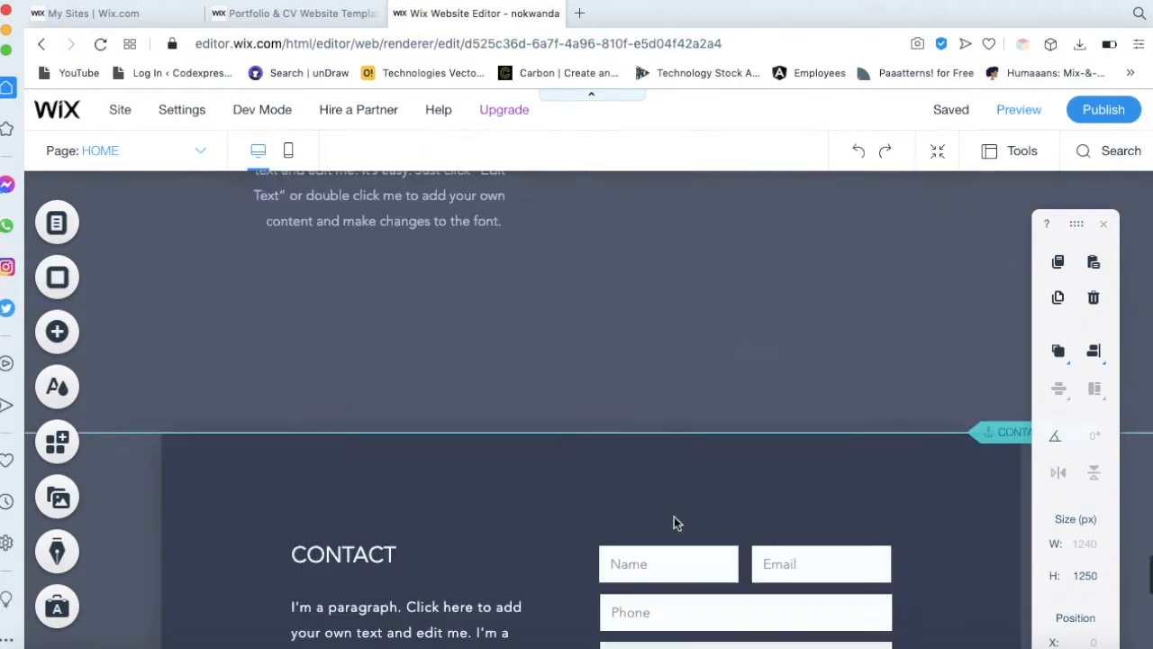
scroll(674, 517, "up", 20)
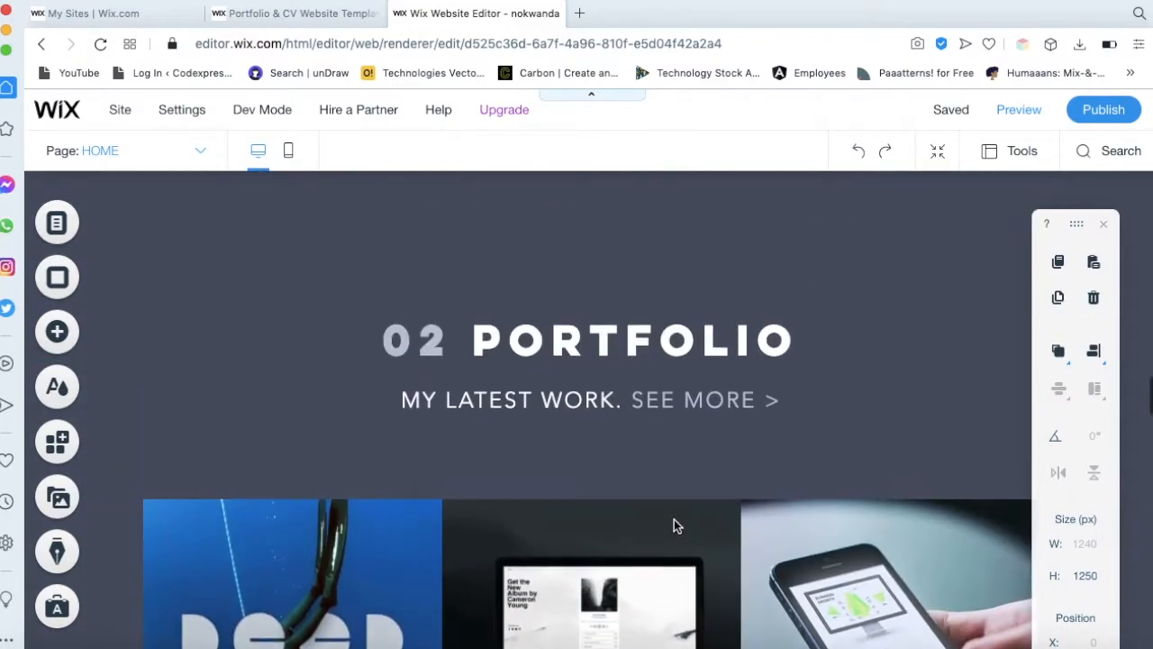
scroll(674, 520, "down", 2)
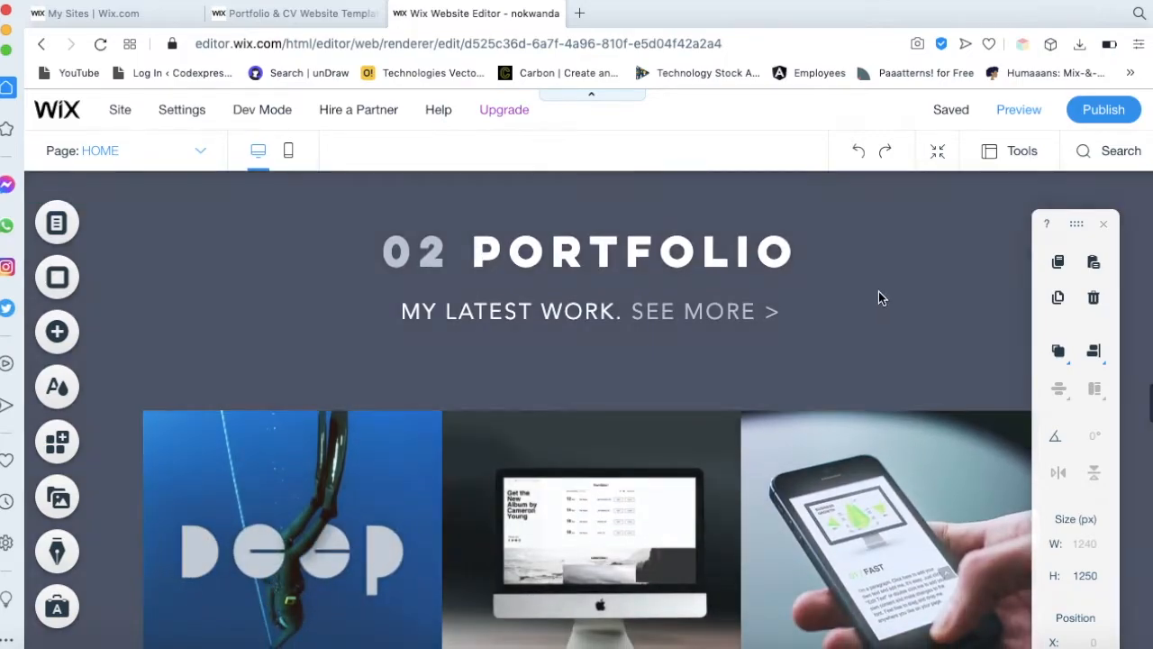
scroll(879, 297, "down", 5)
scroll(879, 298, "up", 4)
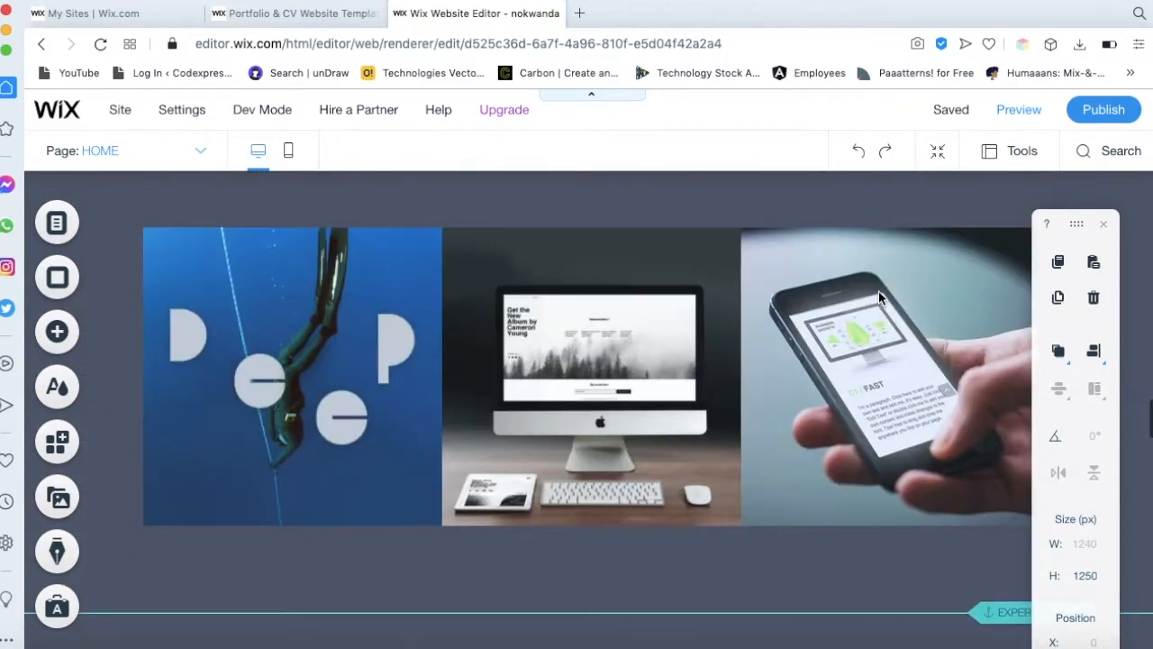
scroll(878, 297, "up", 1)
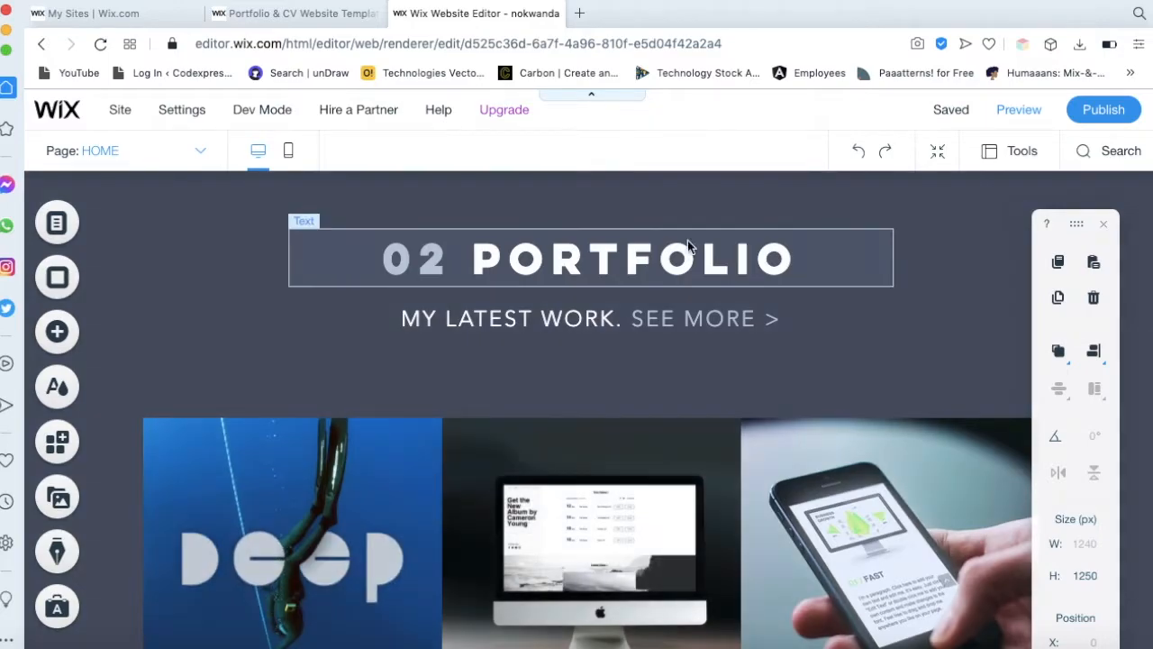
Recolour the "02 PORTFOLIO" heading text to black
left_click(500, 247)
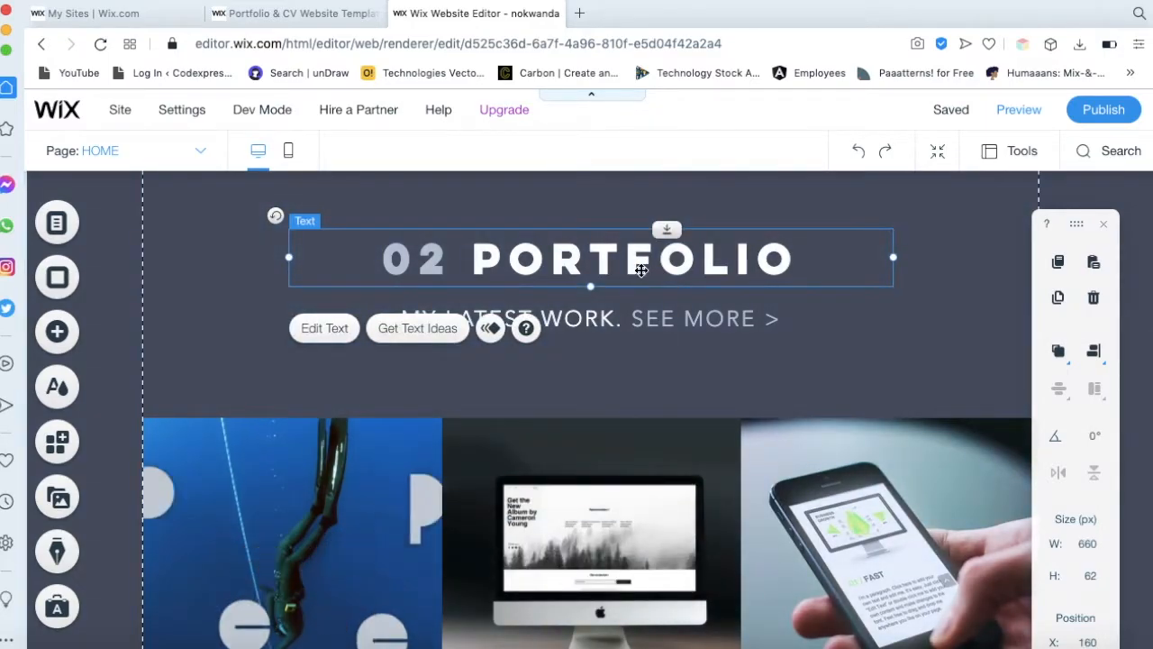
left_click(329, 328)
left_click(965, 508)
left_click(982, 397)
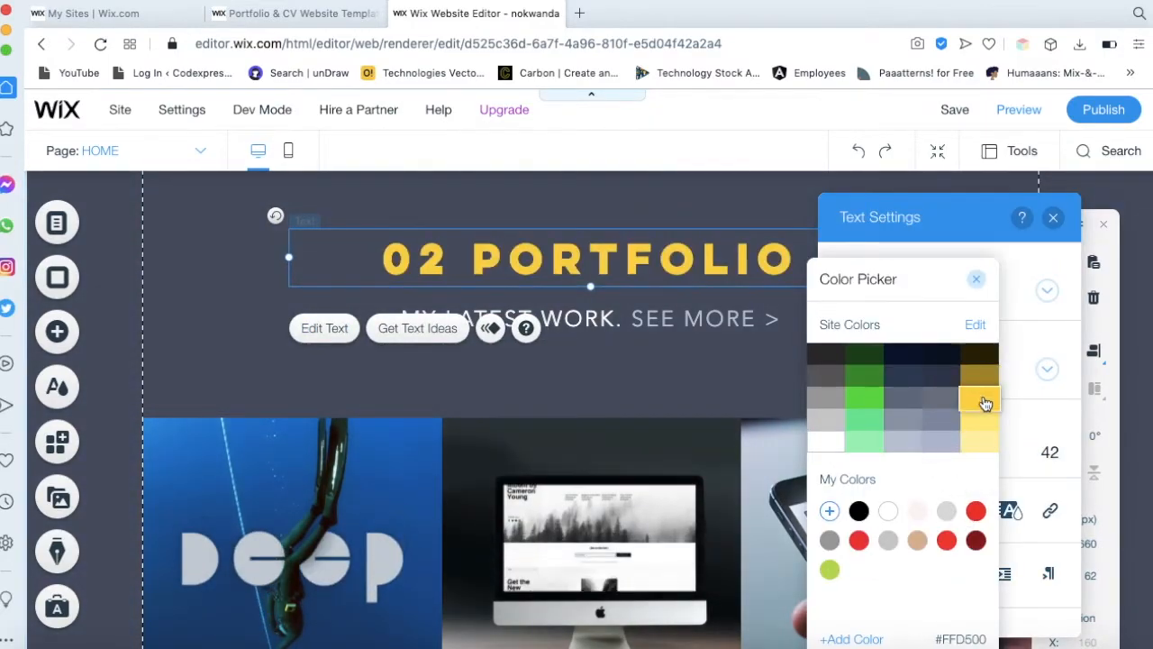
left_click(859, 511)
left_click(709, 363)
Recolour the "MY LATEST WORK. SEE MORE >" subtitle to the site's yellow
double_click(652, 313)
left_click(971, 510)
left_click(981, 397)
left_click(631, 362)
scroll(664, 377, "down", 2)
scroll(698, 360, "up", 1)
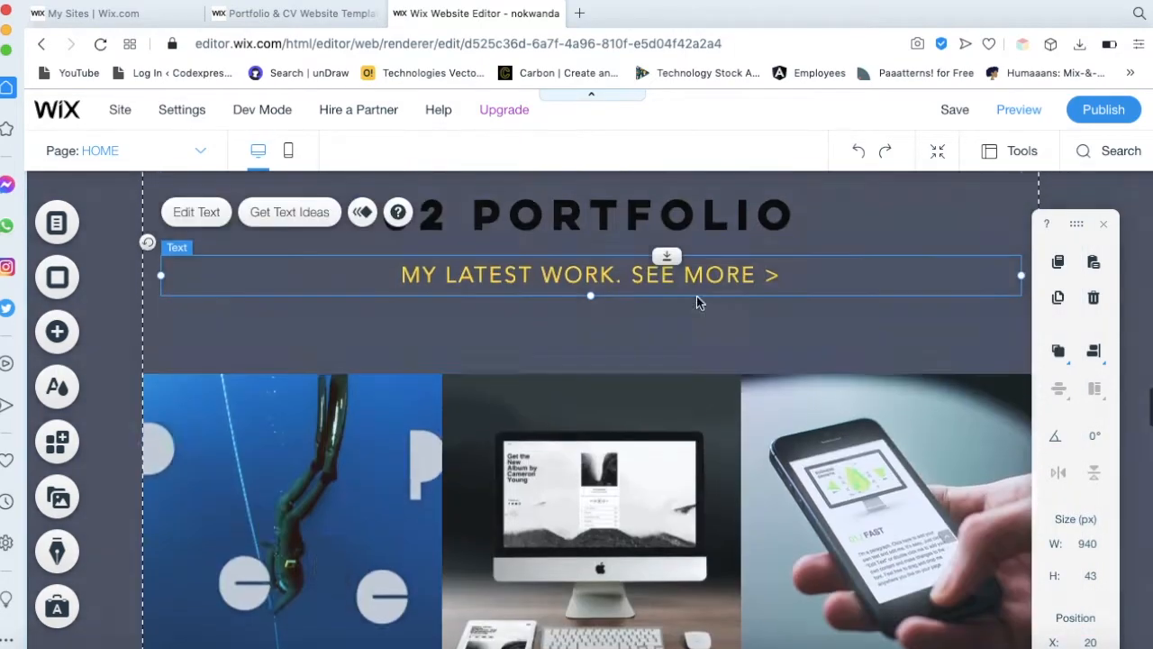
Change the background colour of the Portfolio strip to white
left_click(698, 352)
left_click(306, 272)
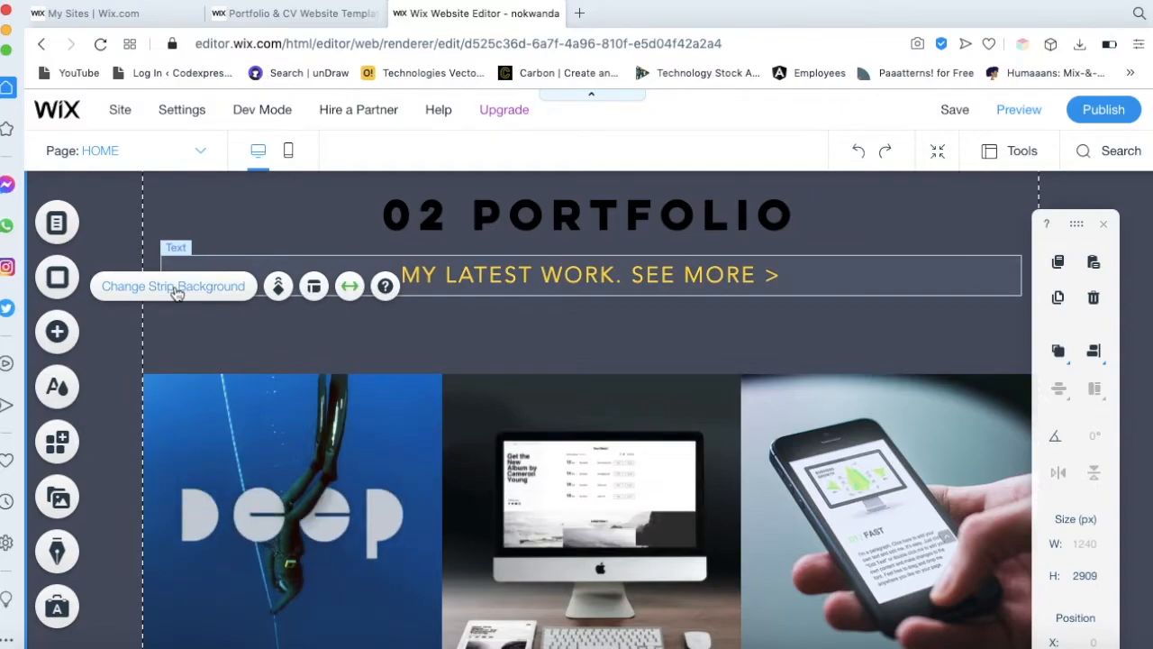
left_click(177, 293)
left_click(881, 378)
left_click(969, 510)
left_click(1058, 279)
left_click(1076, 219)
scroll(970, 283, "up", 2)
scroll(970, 284, "up", 5)
scroll(971, 289, "down", 10)
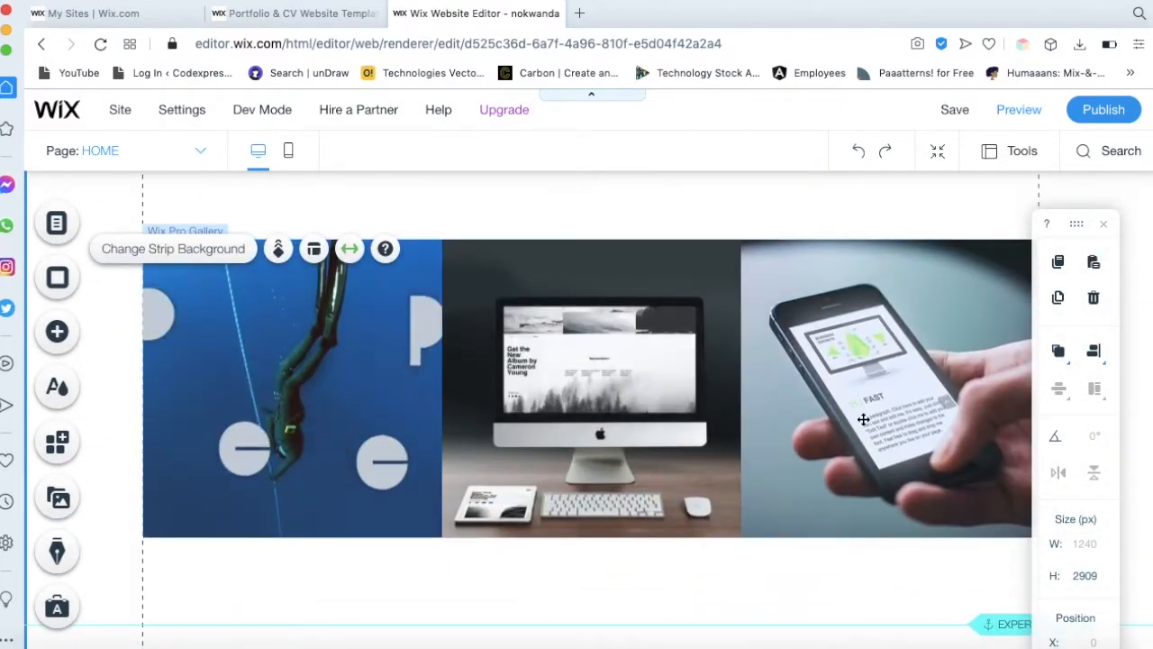
Try other custom layouts on the portfolio image gallery, choosing Bricks, and close its settings
left_click(330, 401)
scroll(191, 251, "up", 1)
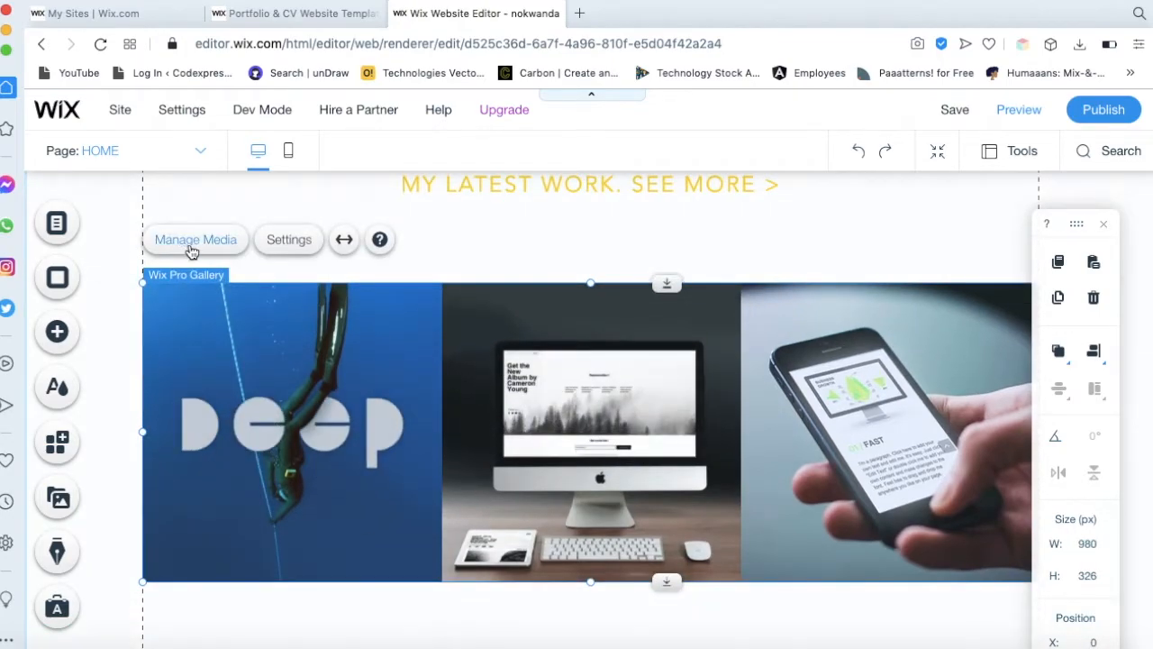
left_click(191, 251)
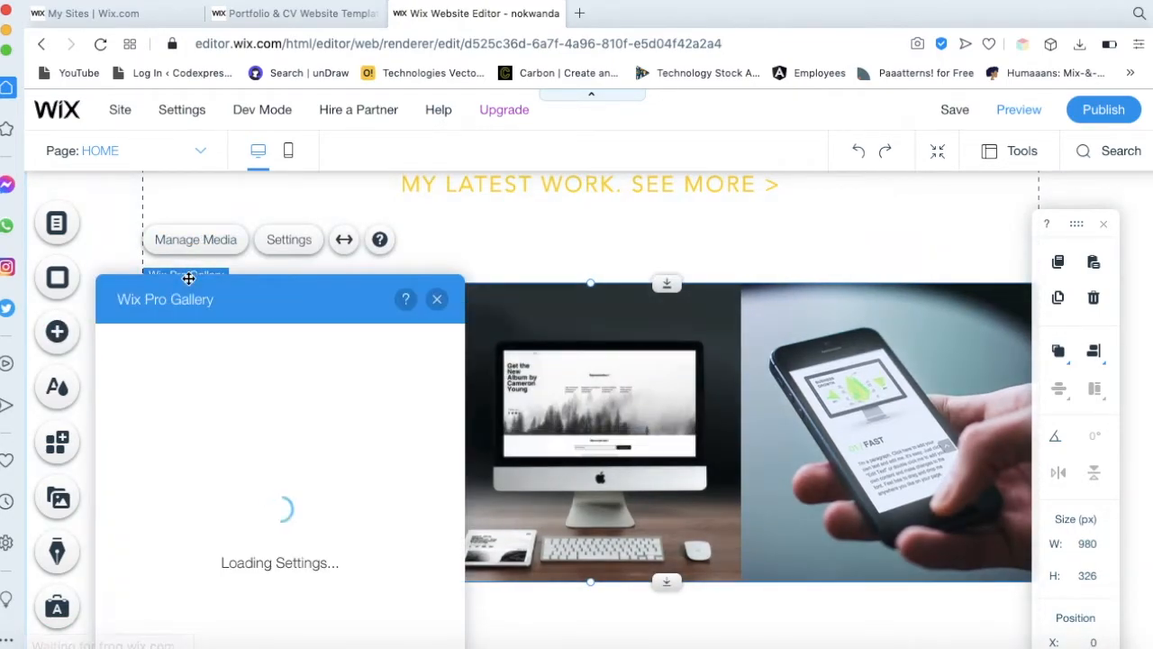
left_click(144, 384)
scroll(276, 585, "down", 3)
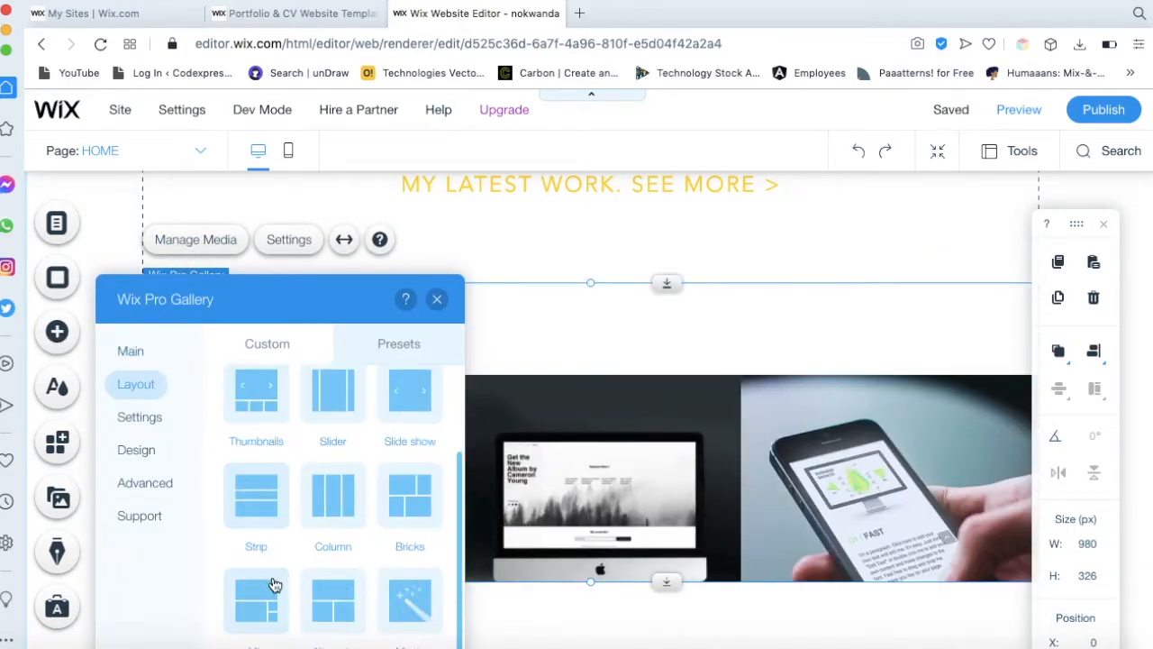
left_click(410, 599)
left_click(407, 513)
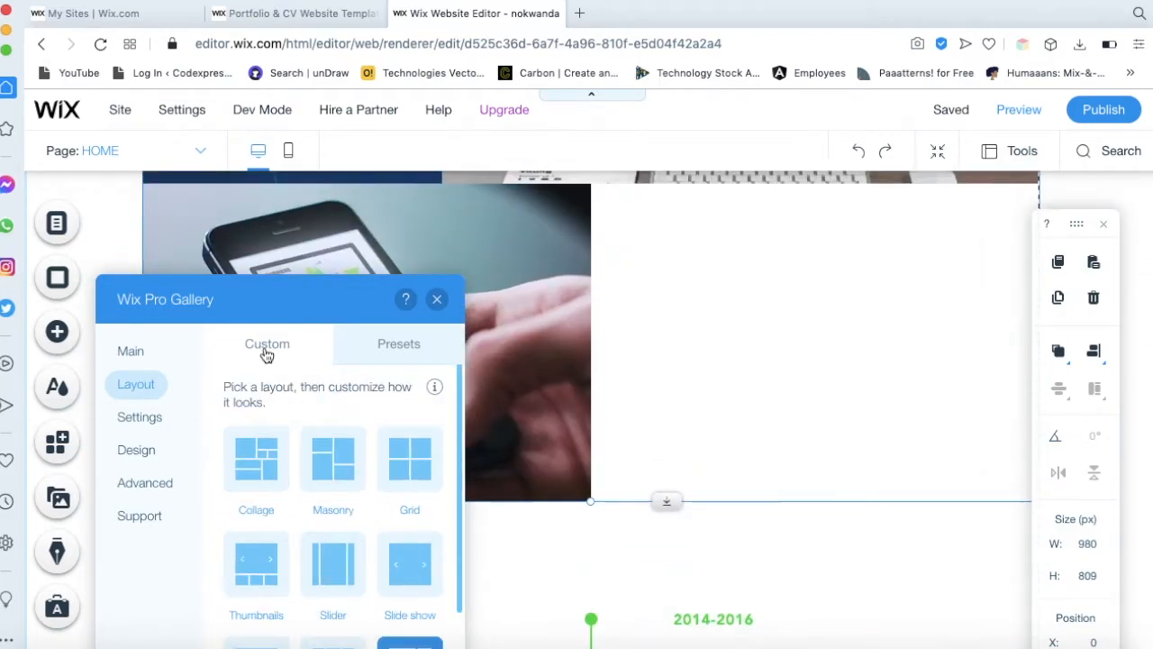
left_click(437, 299)
Undo the gallery layout, strip background and text colour changes in the Portfolio section
scroll(432, 302, "down", 8)
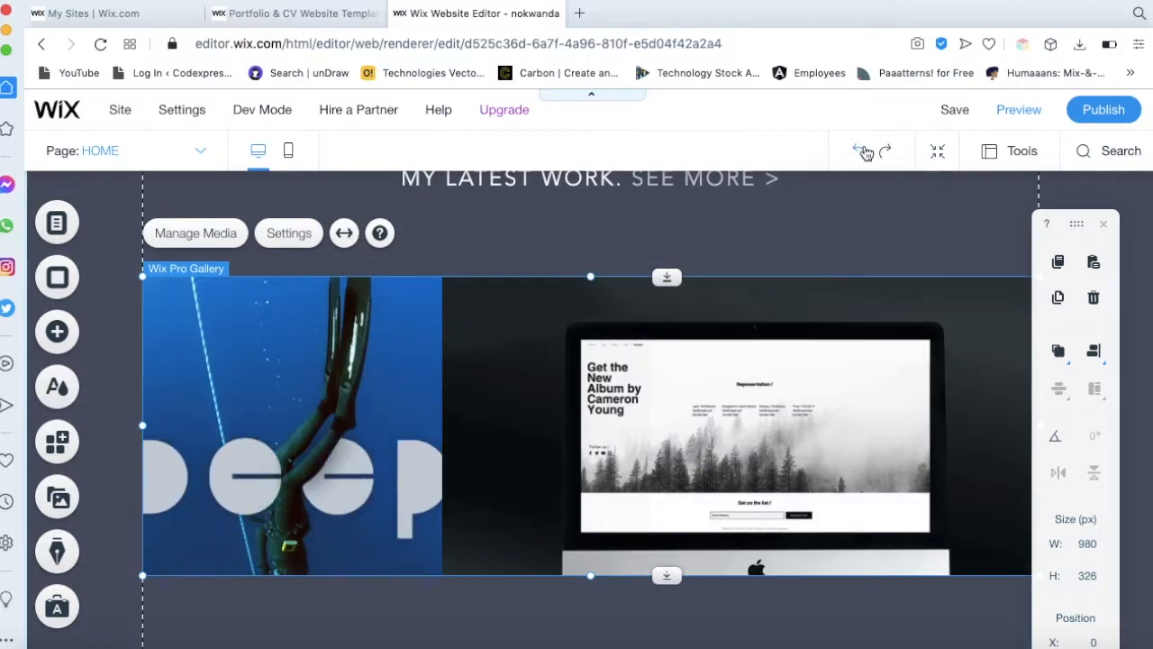
left_click(860, 151)
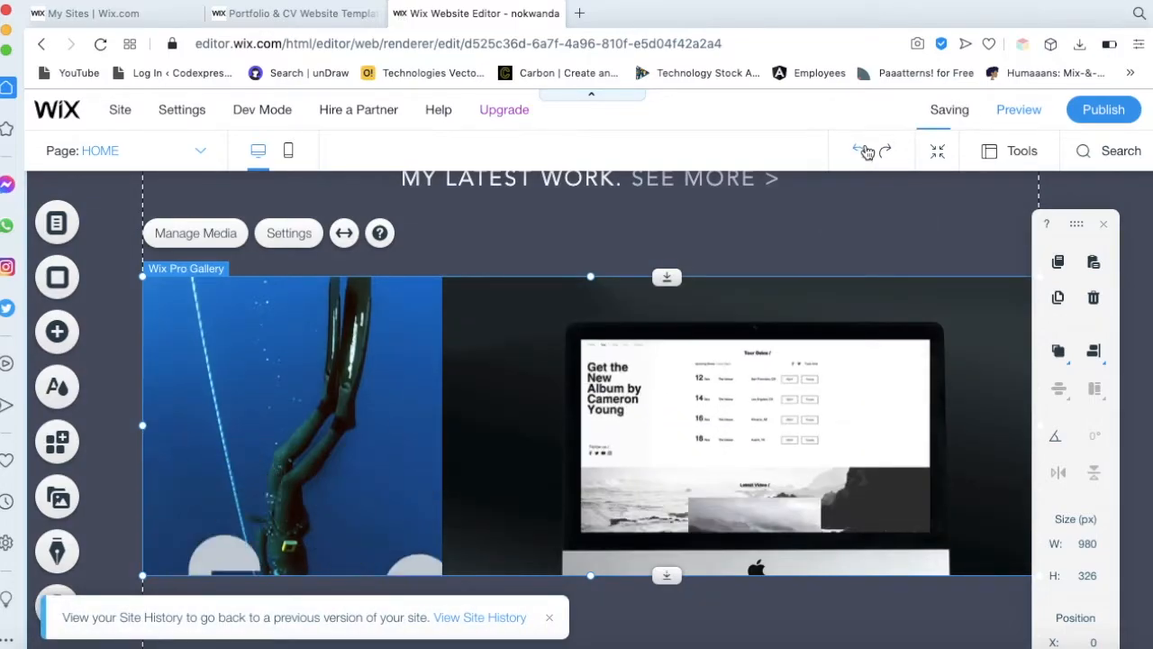
scroll(757, 460, "down", 3)
scroll(757, 460, "up", 3)
Try the Slide show layout on the portfolio gallery
left_click(288, 227)
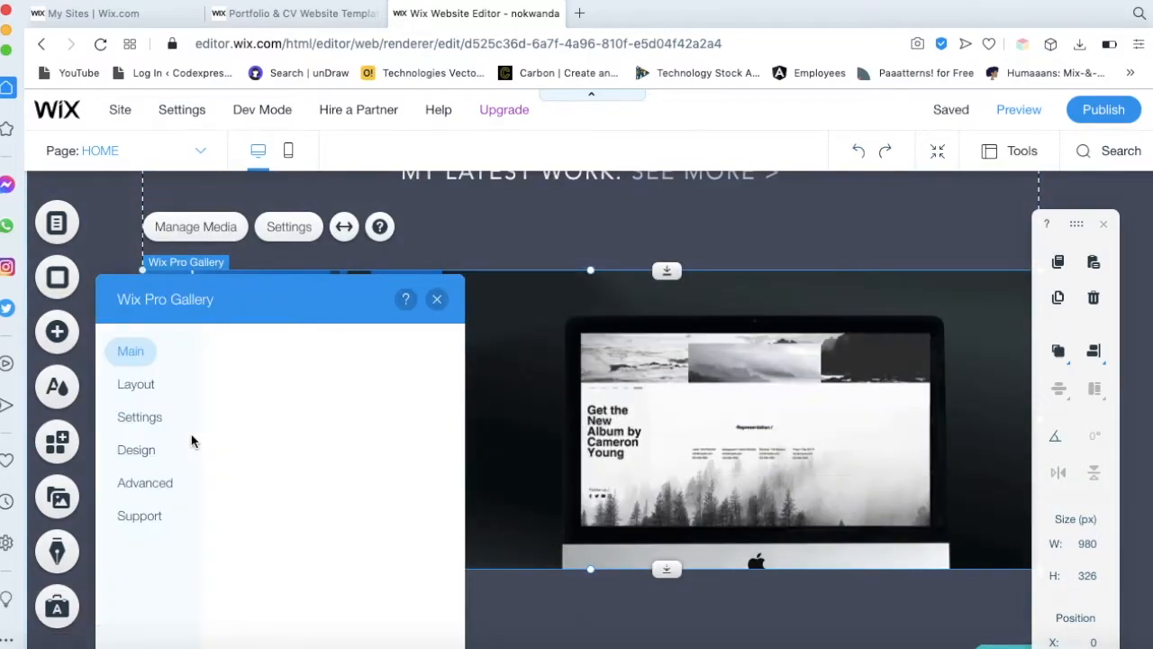
left_click(132, 389)
scroll(309, 481, "down", 3)
left_click_drag(368, 315, 368, 245)
scroll(315, 555, "up", 3)
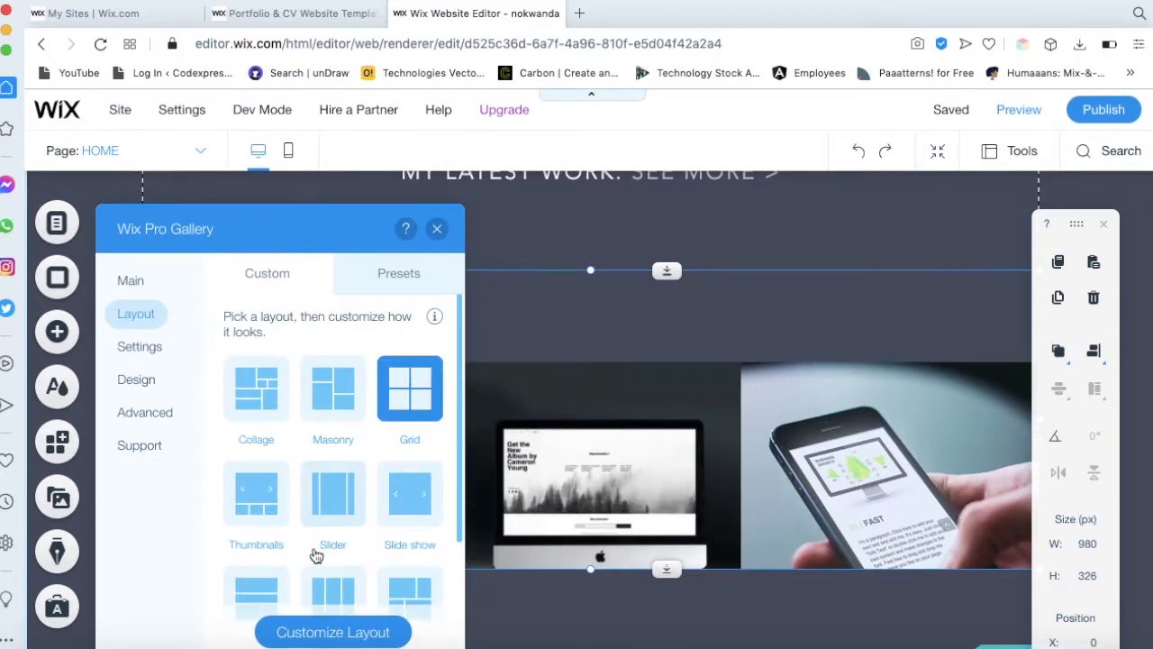
left_click(399, 505)
scroll(541, 399, "up", 1)
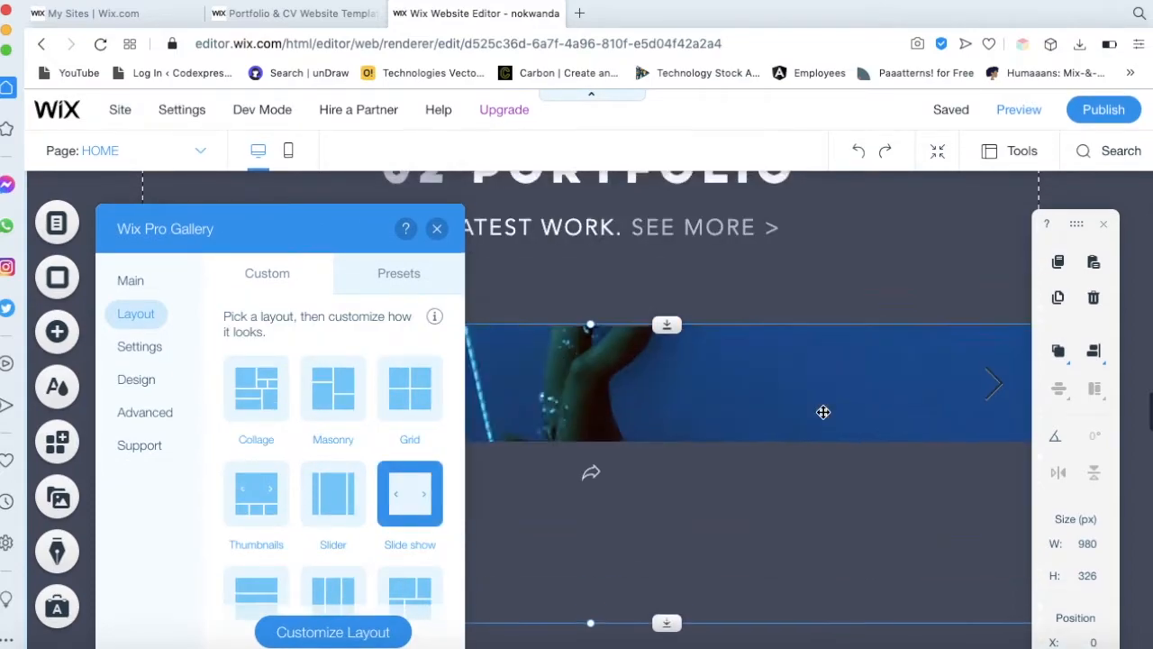
scroll(407, 541, "down", 1)
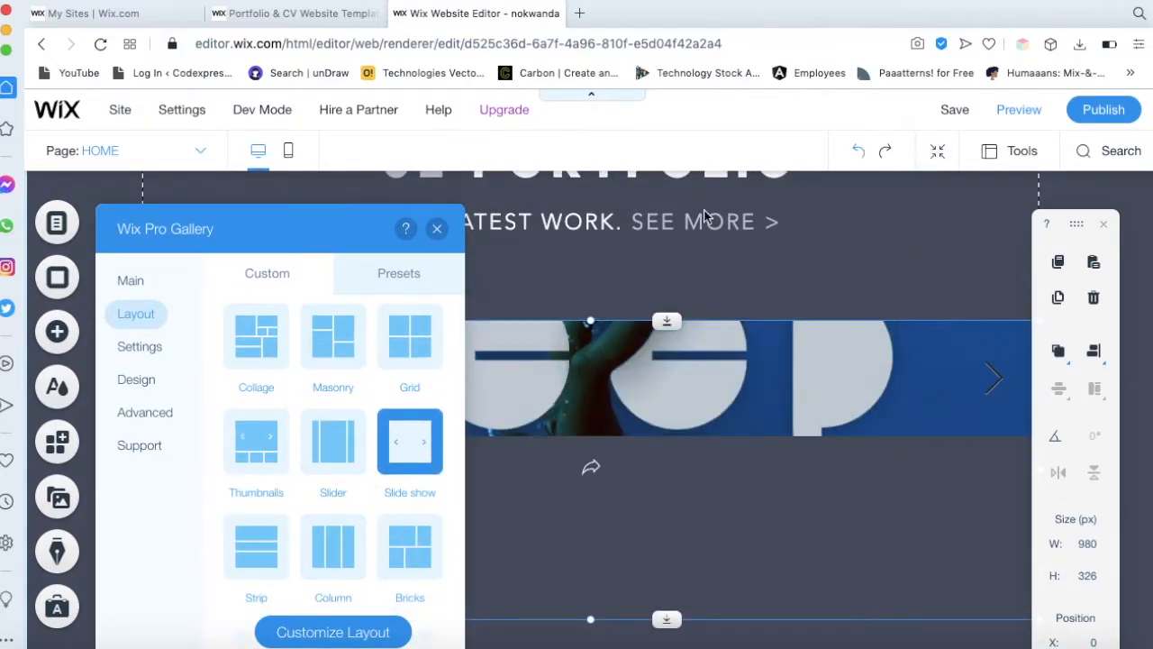
scroll(388, 420, "down", 2)
scroll(389, 378, "up", 3)
Browse the gallery's preset and custom layouts, slideshow options and design settings, and close the gallery settings
left_click(399, 273)
scroll(344, 450, "down", 6)
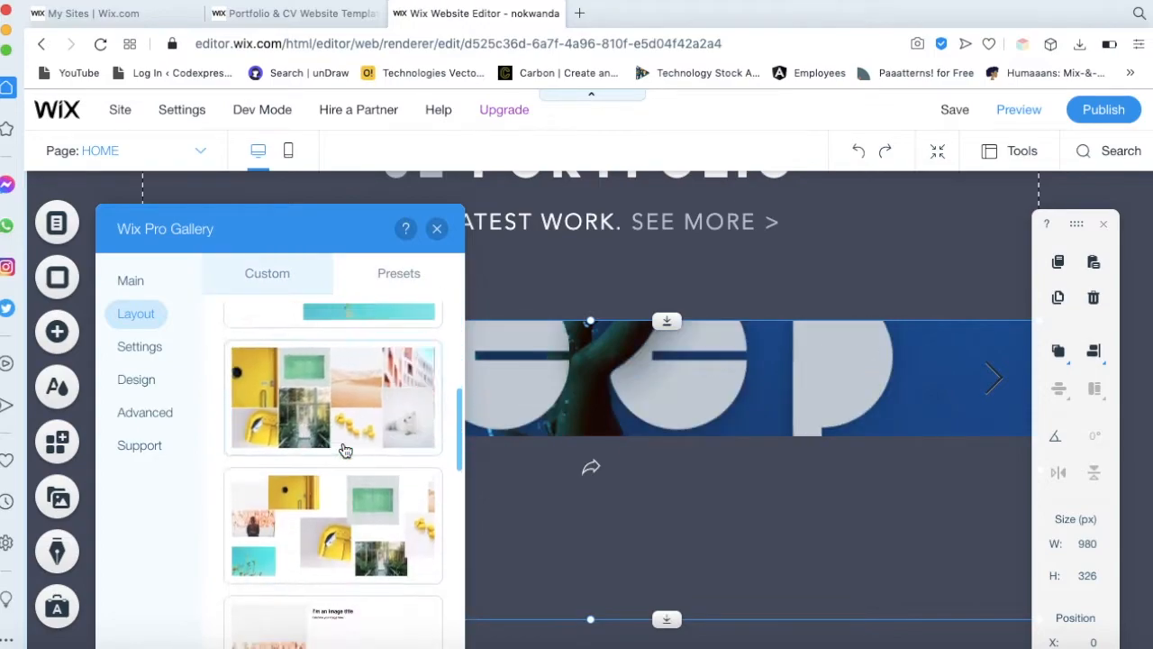
left_click(267, 273)
scroll(304, 399, "down", 6)
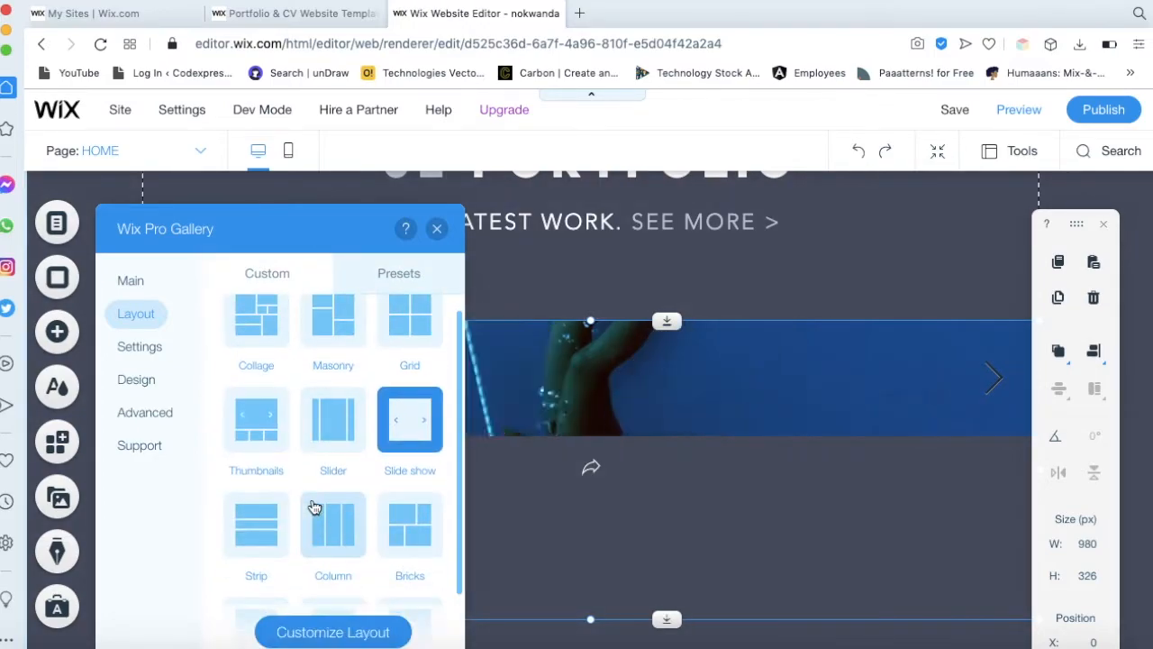
scroll(383, 354, "up", 2)
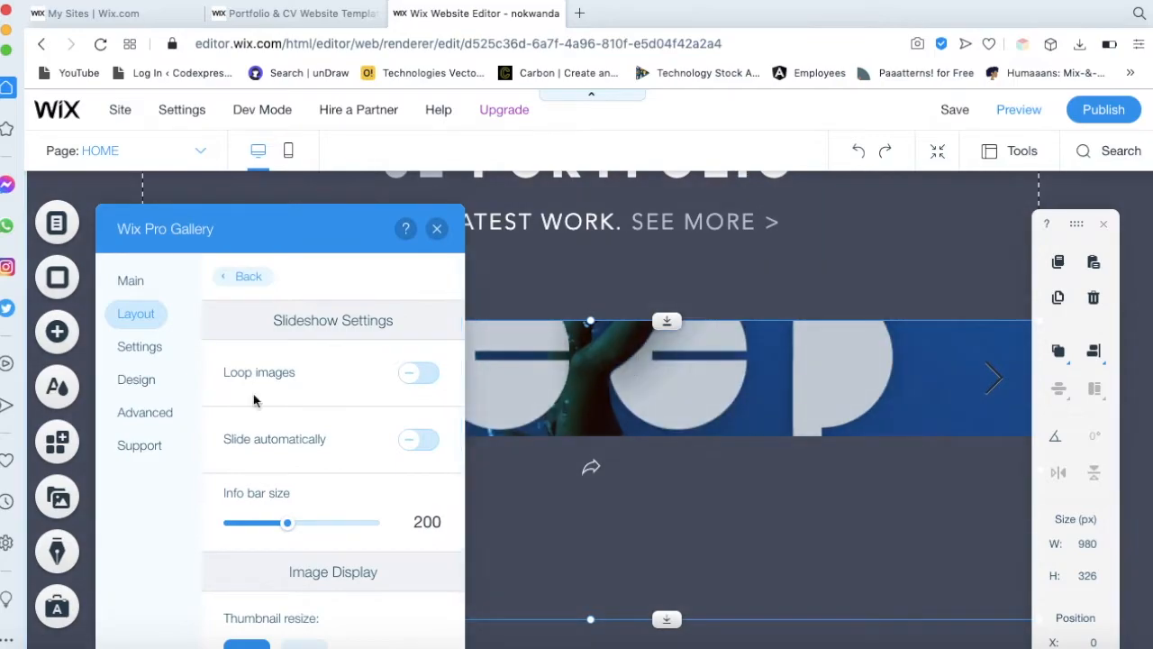
left_click(136, 380)
left_click(130, 280)
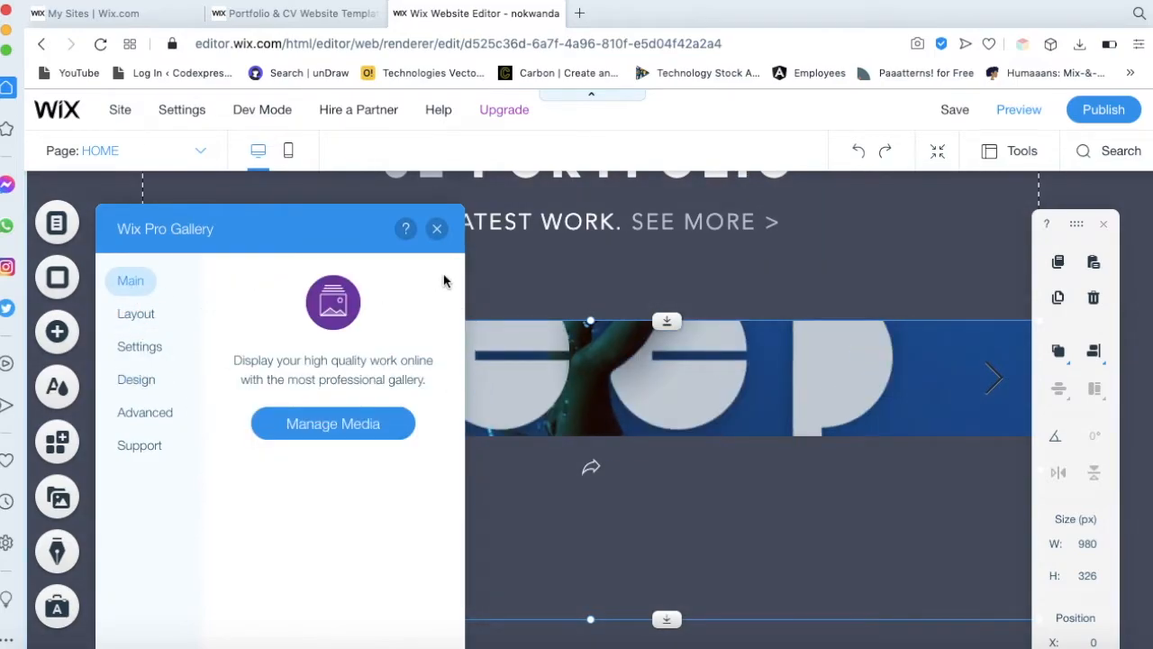
left_click(435, 230)
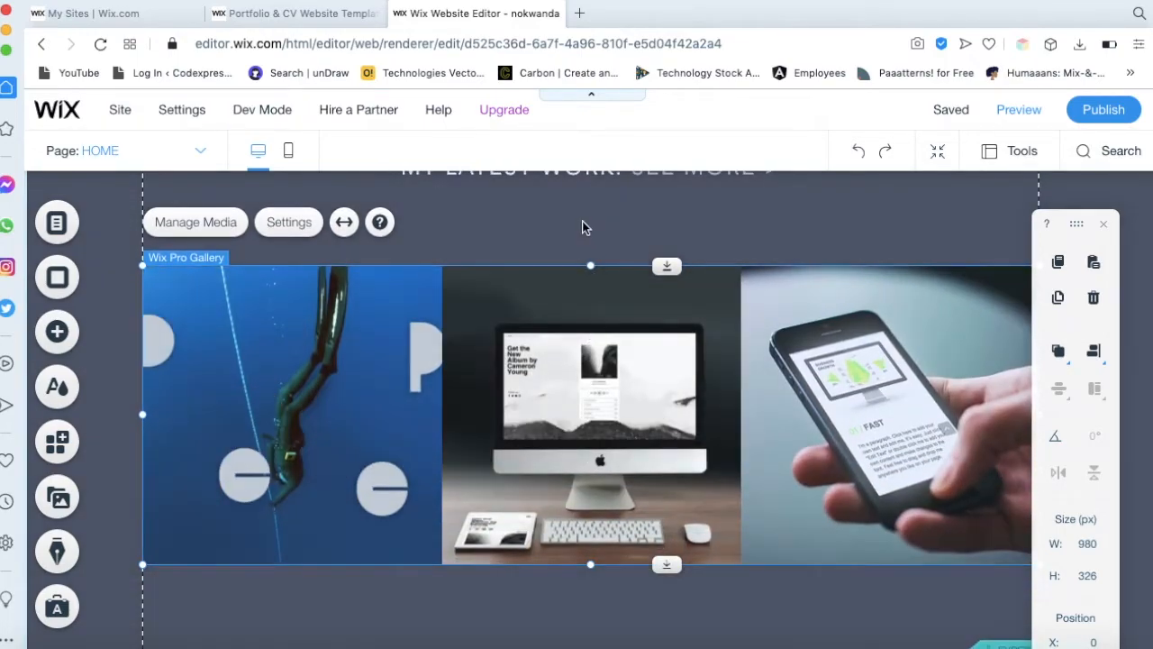
Open the portfolio gallery's media for organizing
left_click(582, 225)
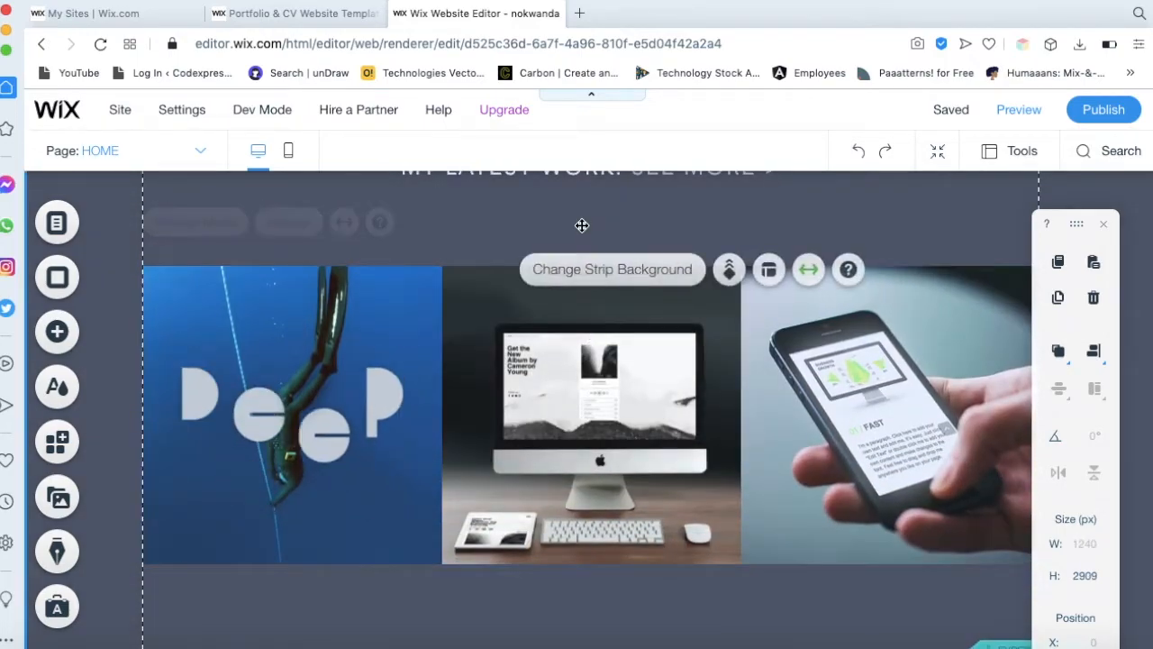
scroll(585, 430, "up", 2)
scroll(585, 425, "down", 1)
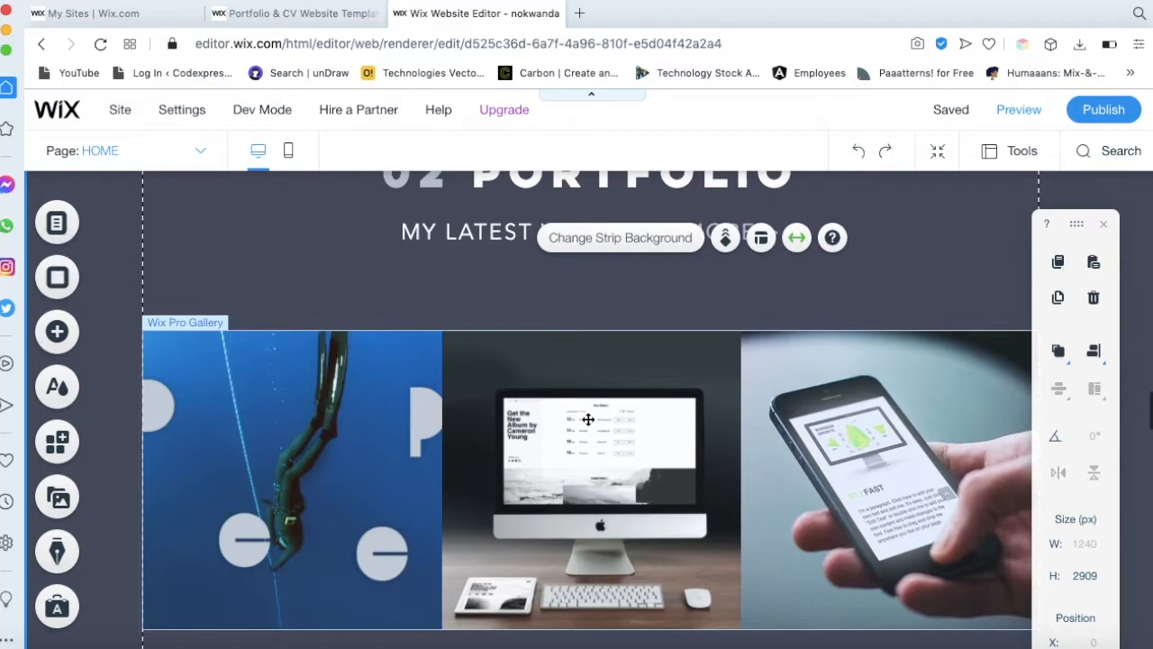
left_click(587, 418)
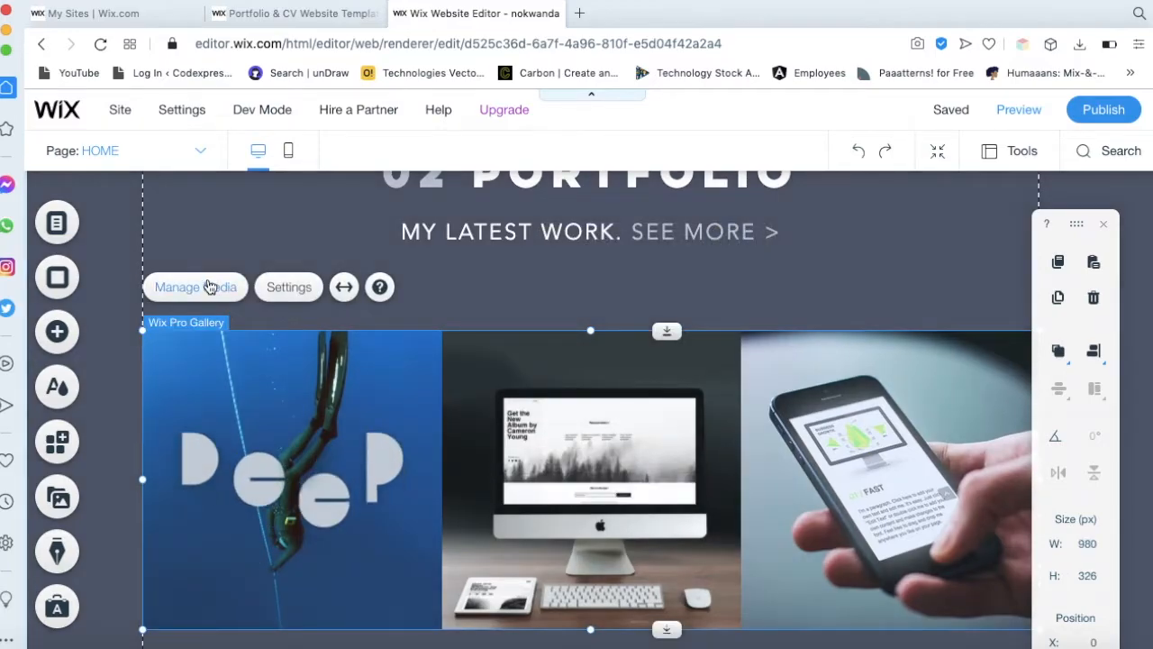
left_click(204, 286)
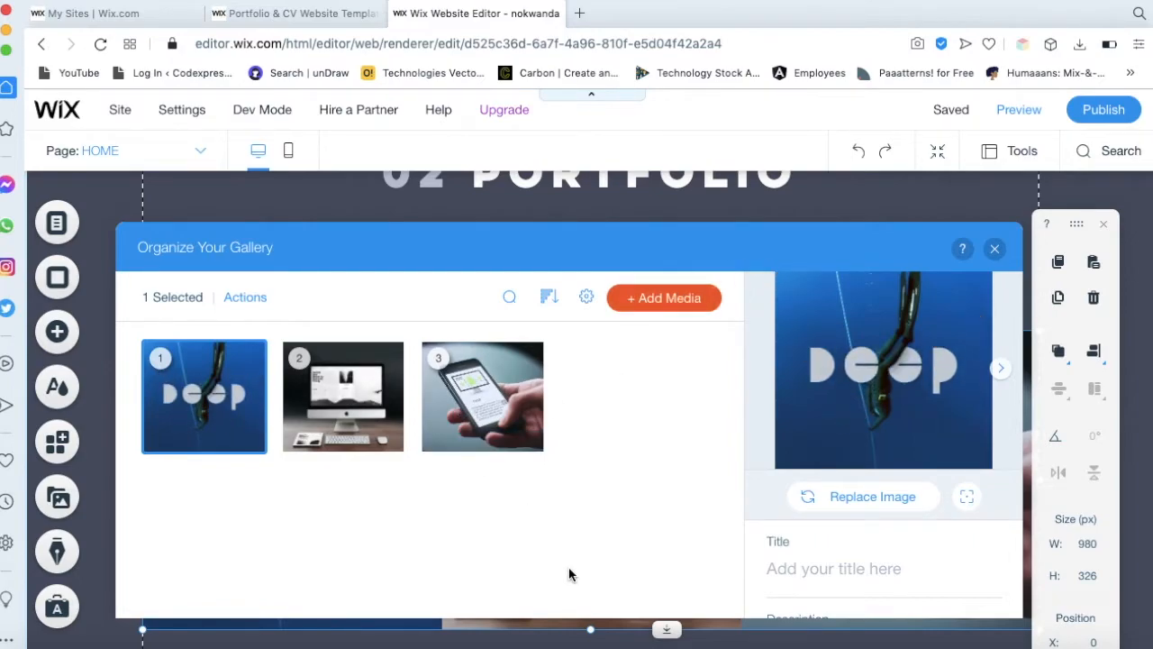
Examine the details and link settings of the phone image and the desktop computer image in the gallery
left_click(493, 386)
scroll(860, 472, "down", 1)
scroll(859, 472, "up", 1)
scroll(863, 511, "down", 1)
scroll(820, 575, "down", 3)
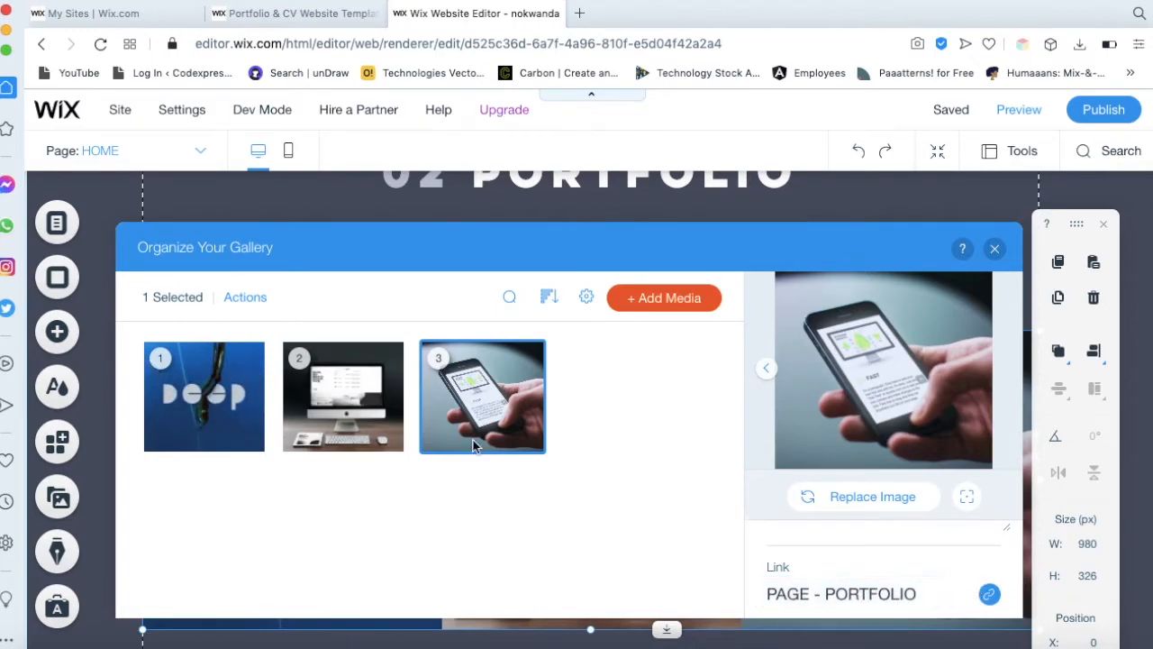
left_click(350, 403)
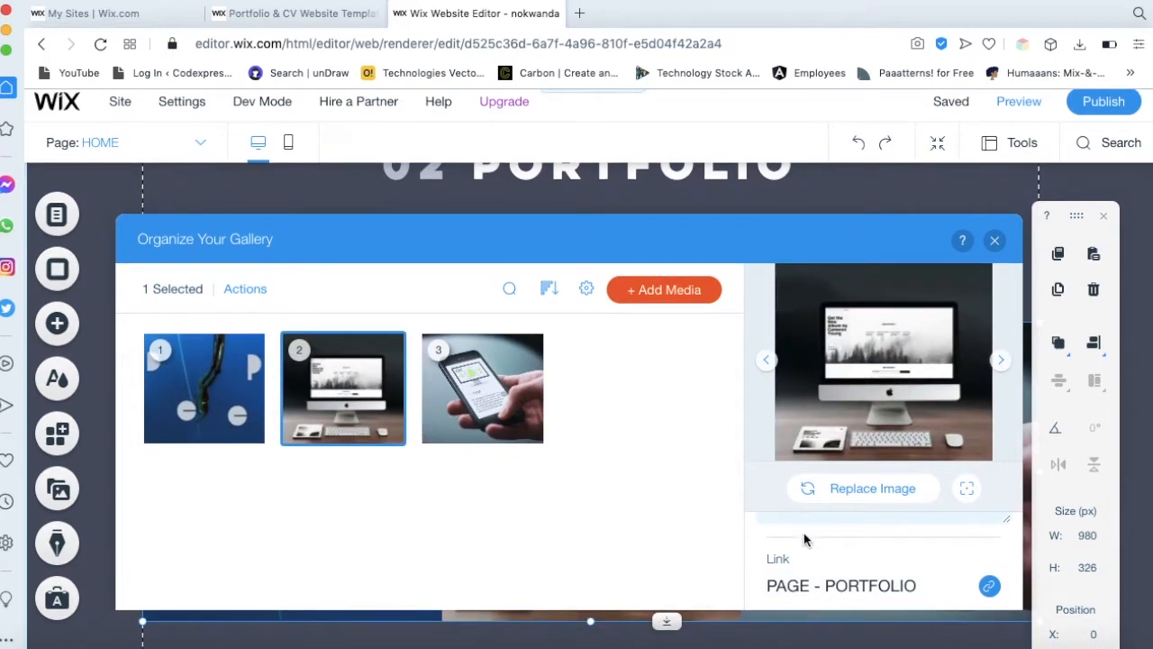
Replace the diver image in the portfolio gallery with an uploaded phone mockup of the food app
left_click(254, 377)
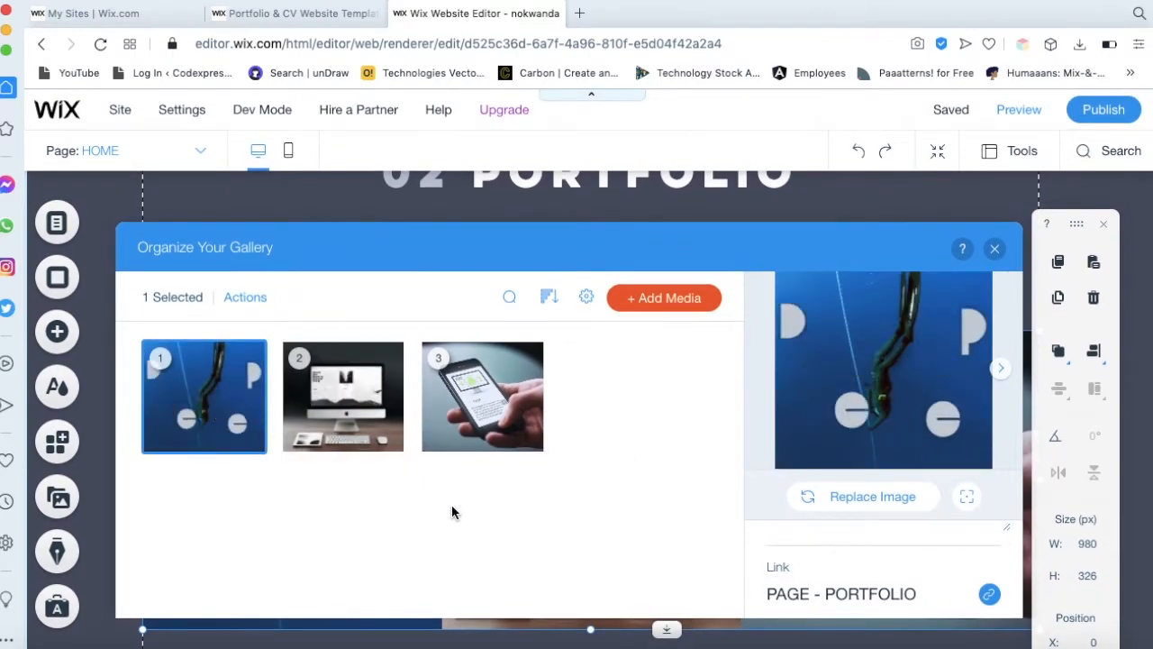
left_click(874, 496)
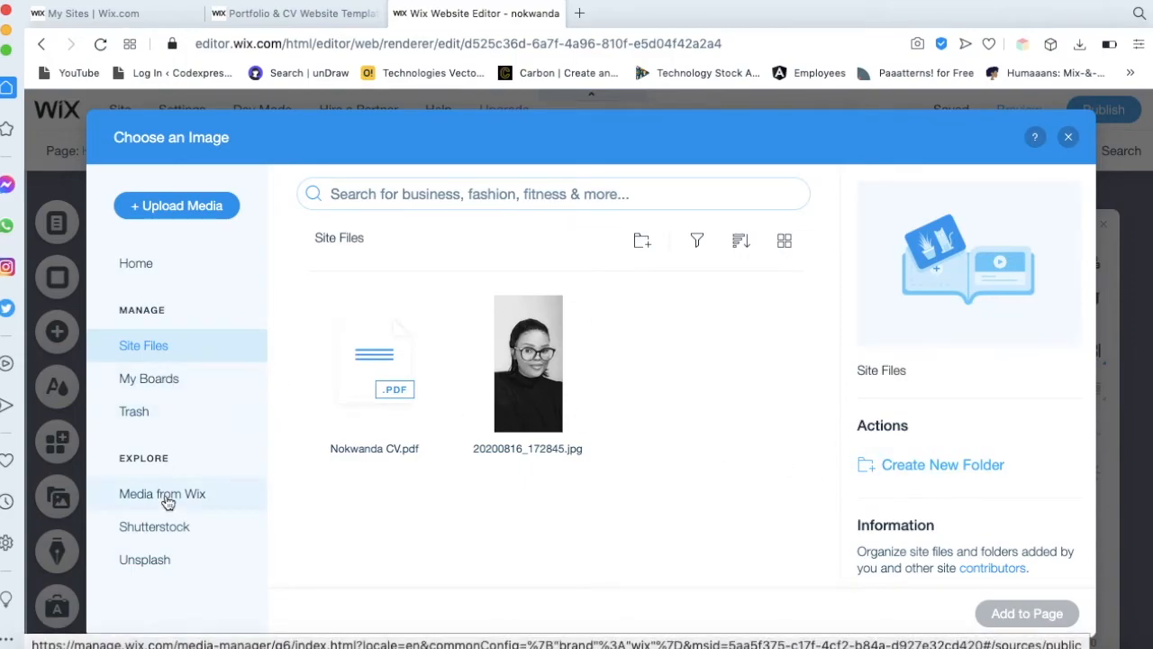
left_click(170, 209)
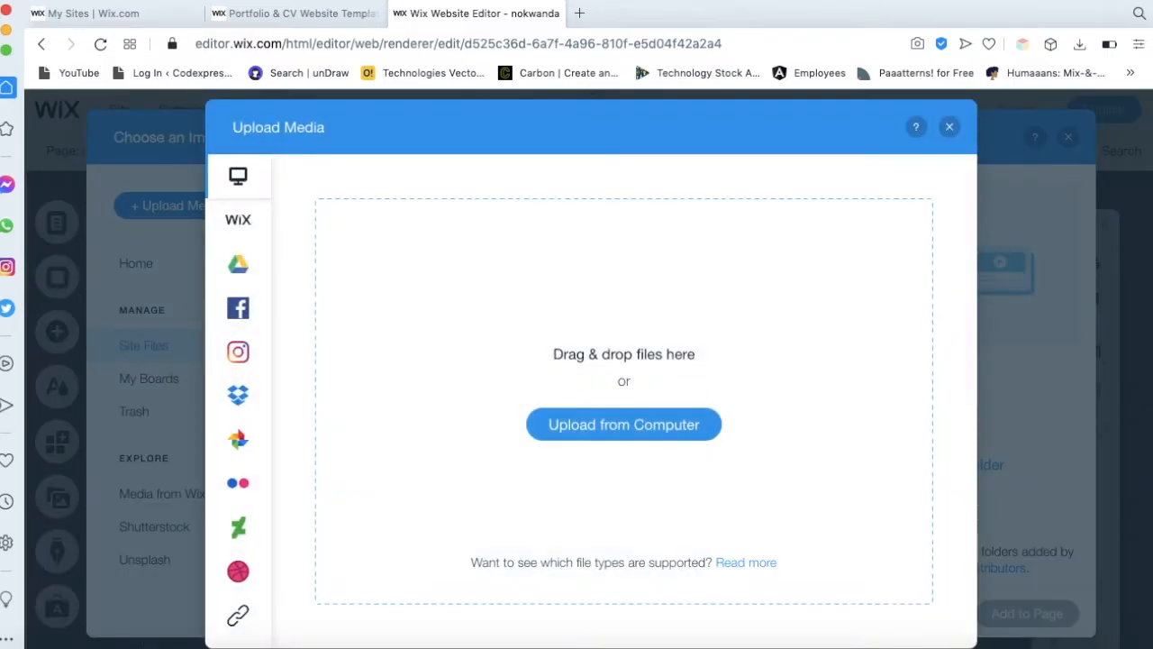
left_click_drag(1055, 553, 613, 352)
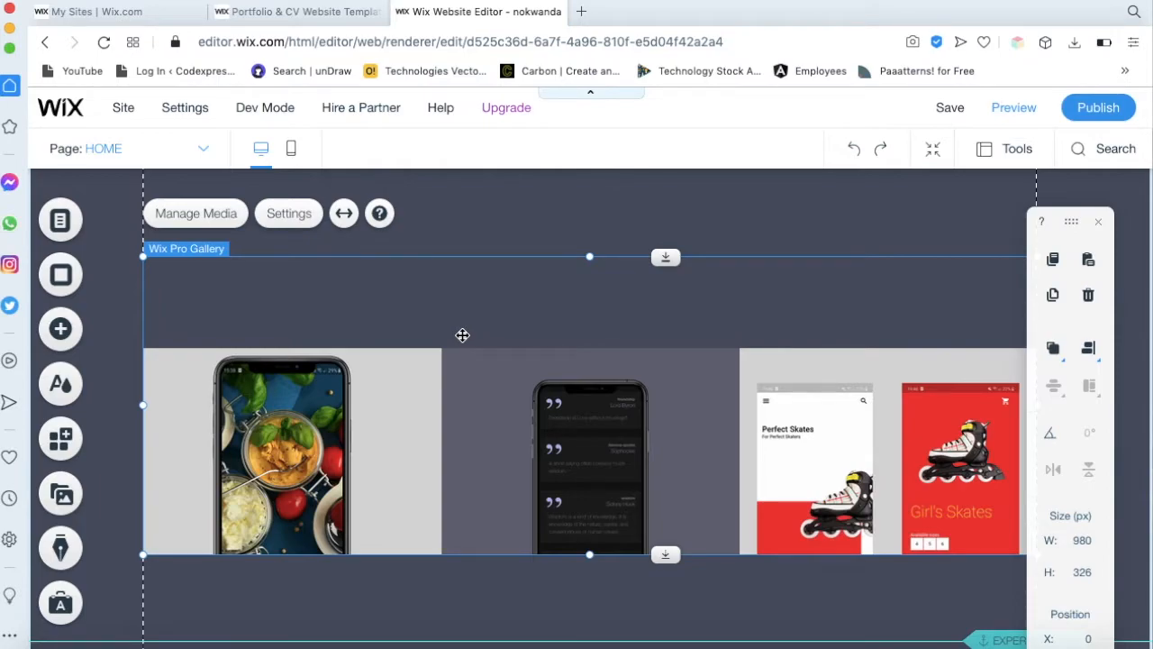
left_click(42, 647)
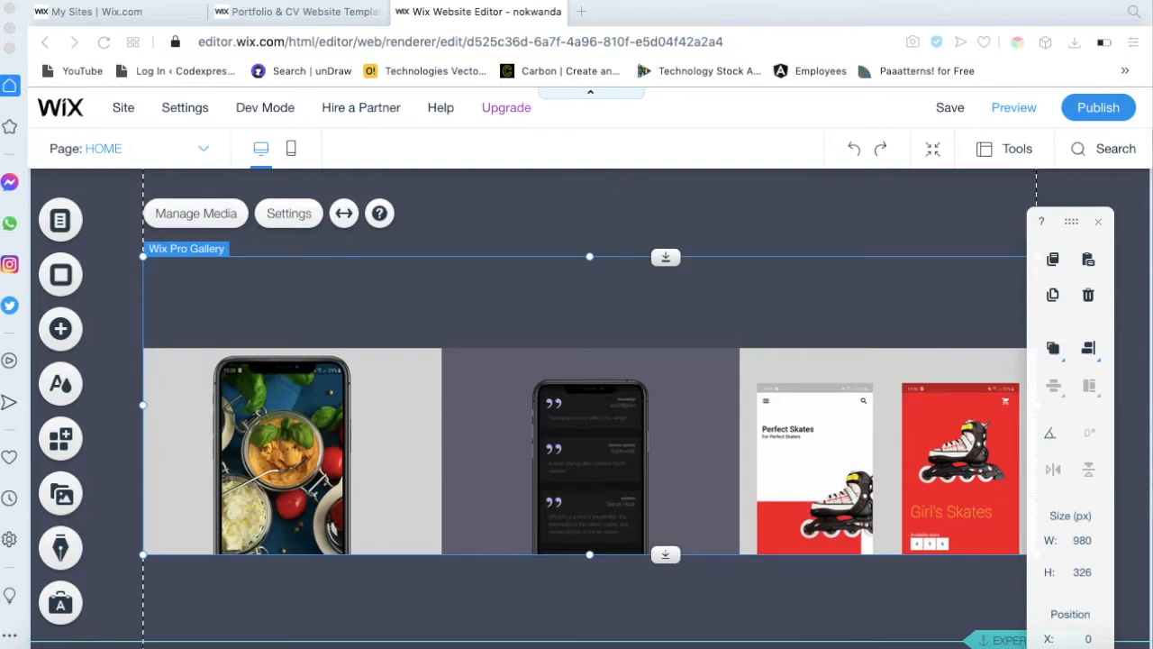
left_click(289, 214)
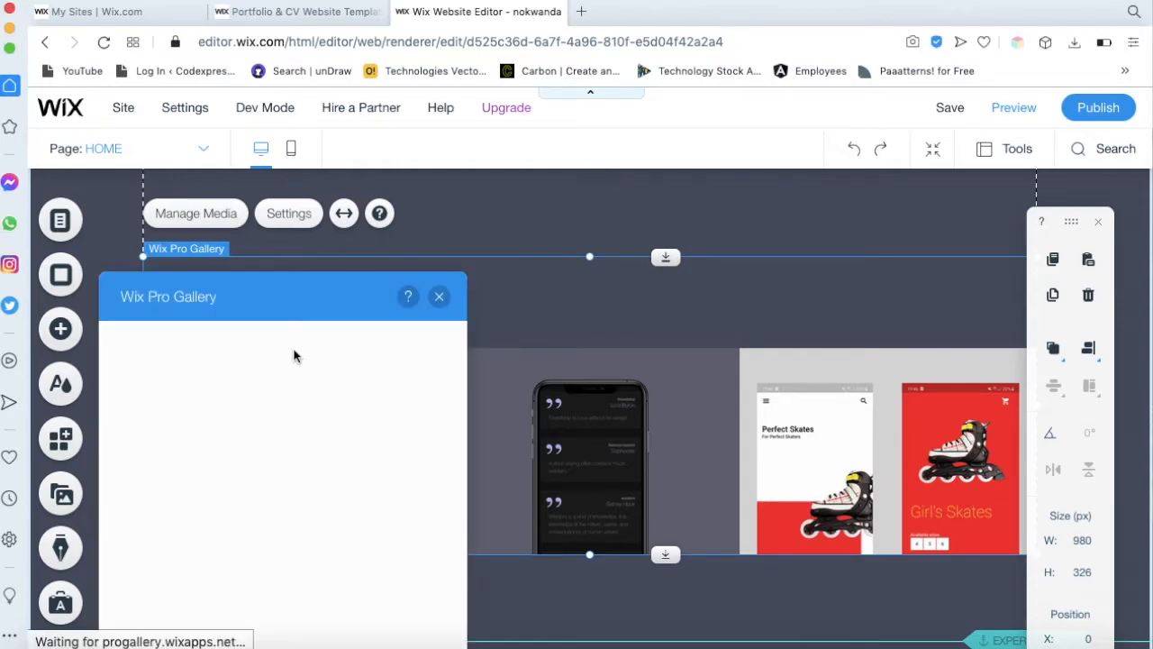
left_click(440, 298)
left_click(217, 221)
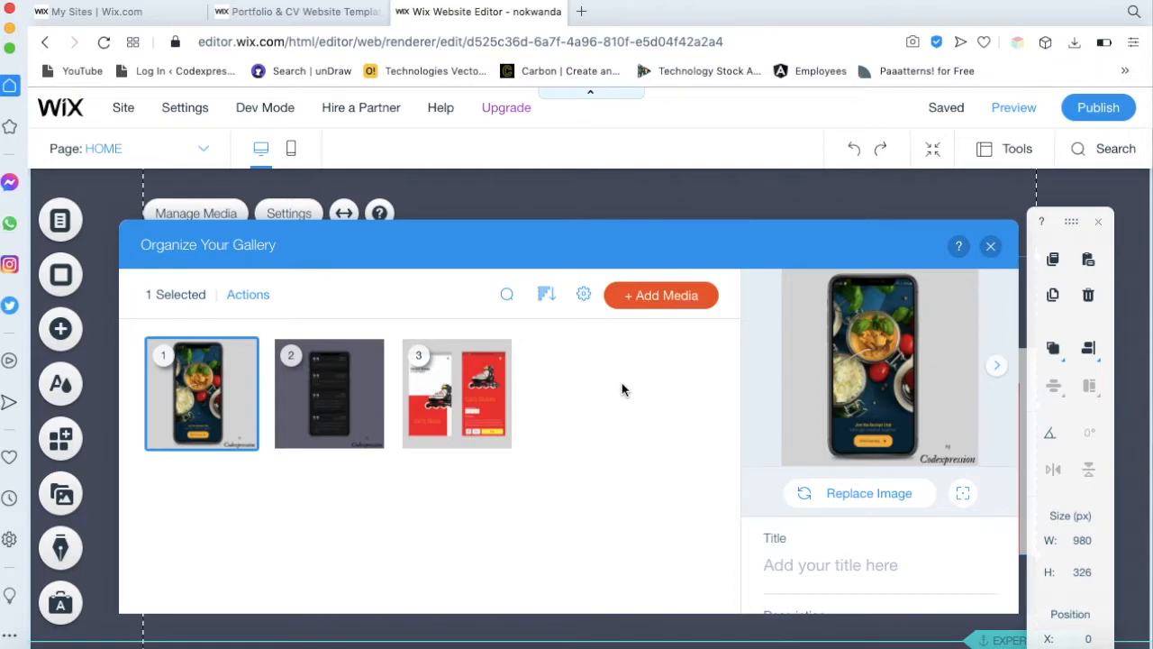
left_click(993, 247)
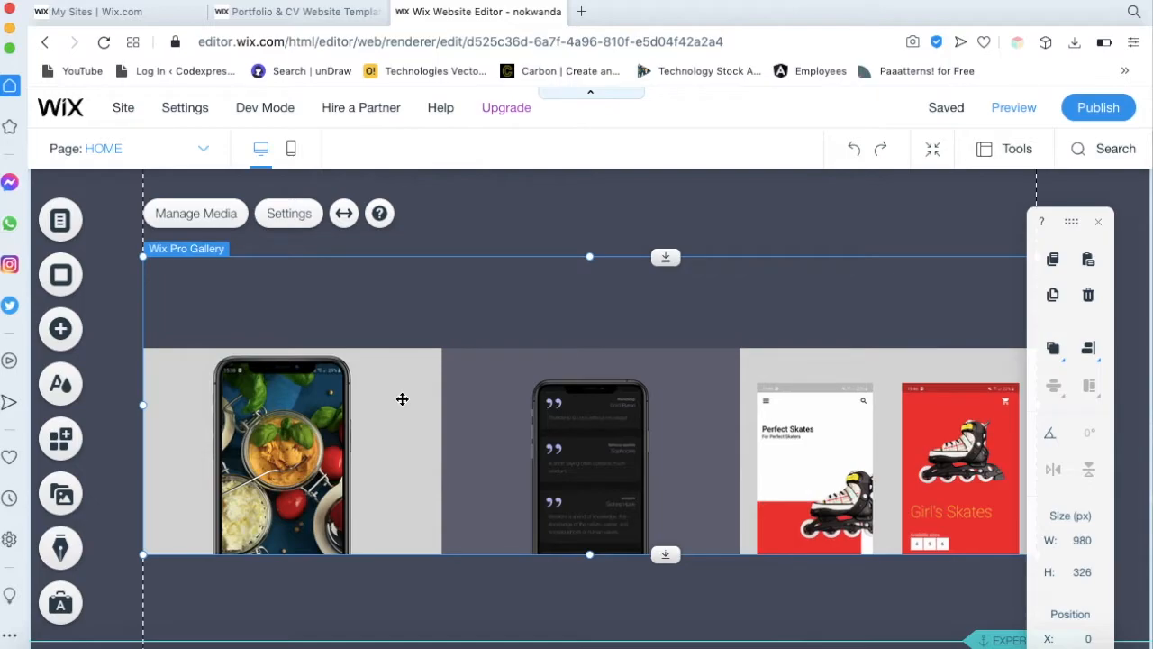
Open the portfolio gallery's media for organizing and remove the roller-skate app image
left_click(215, 218)
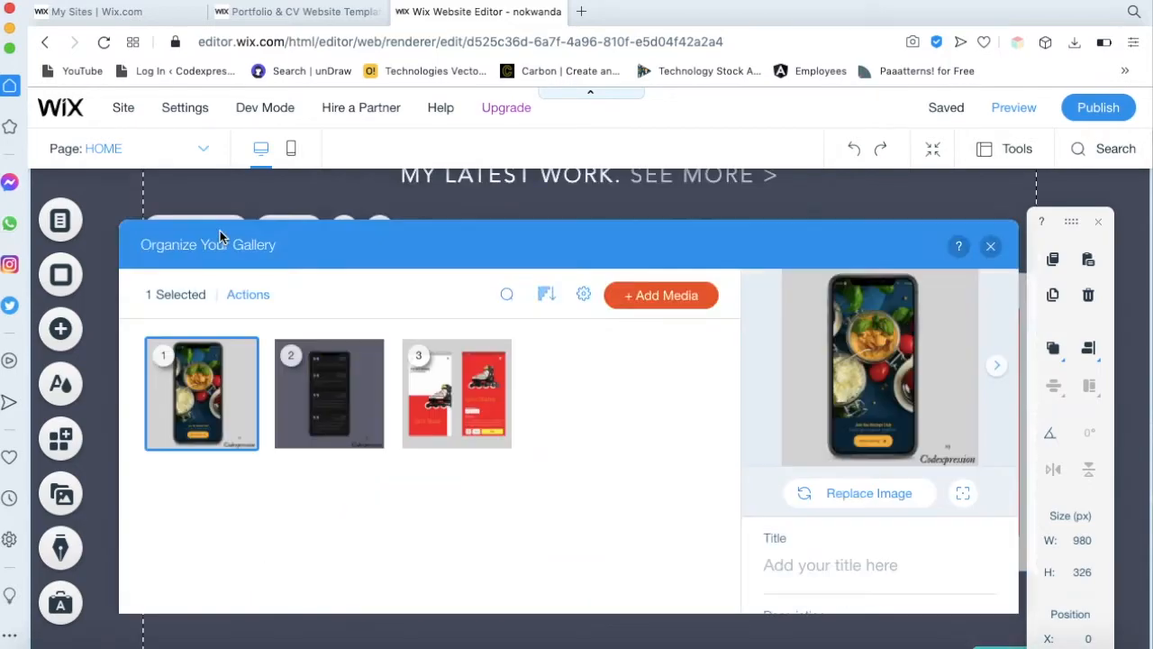
left_click(656, 303)
left_click(639, 347)
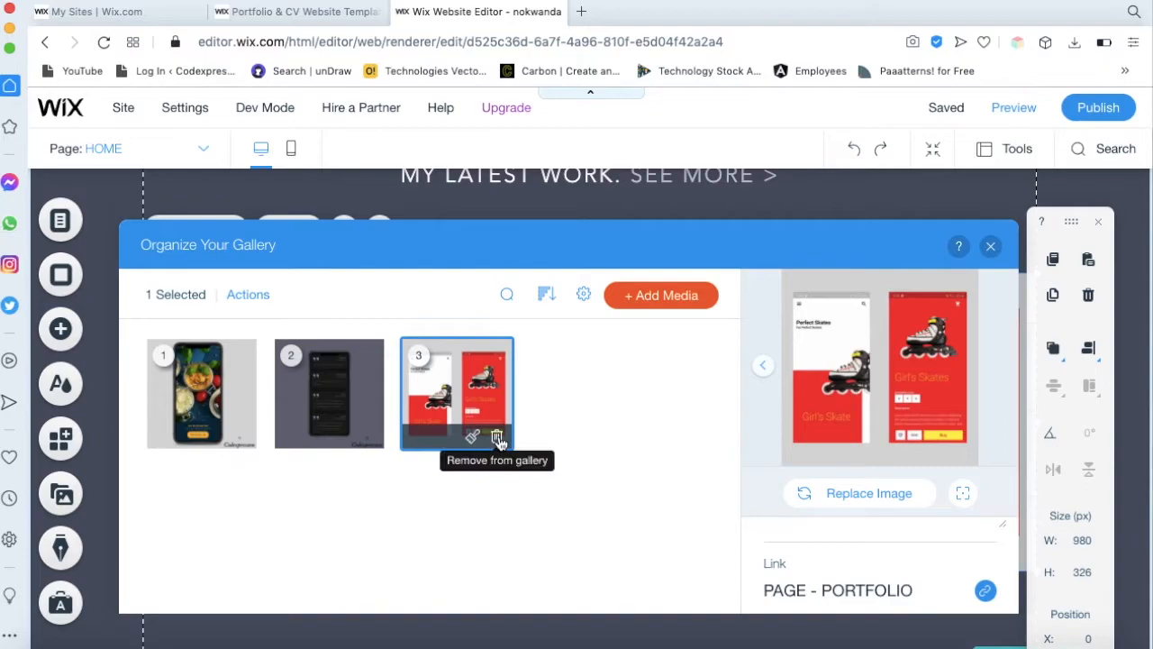
left_click(498, 439)
Add the roller-skate app image back to the gallery as the third item
left_click(647, 302)
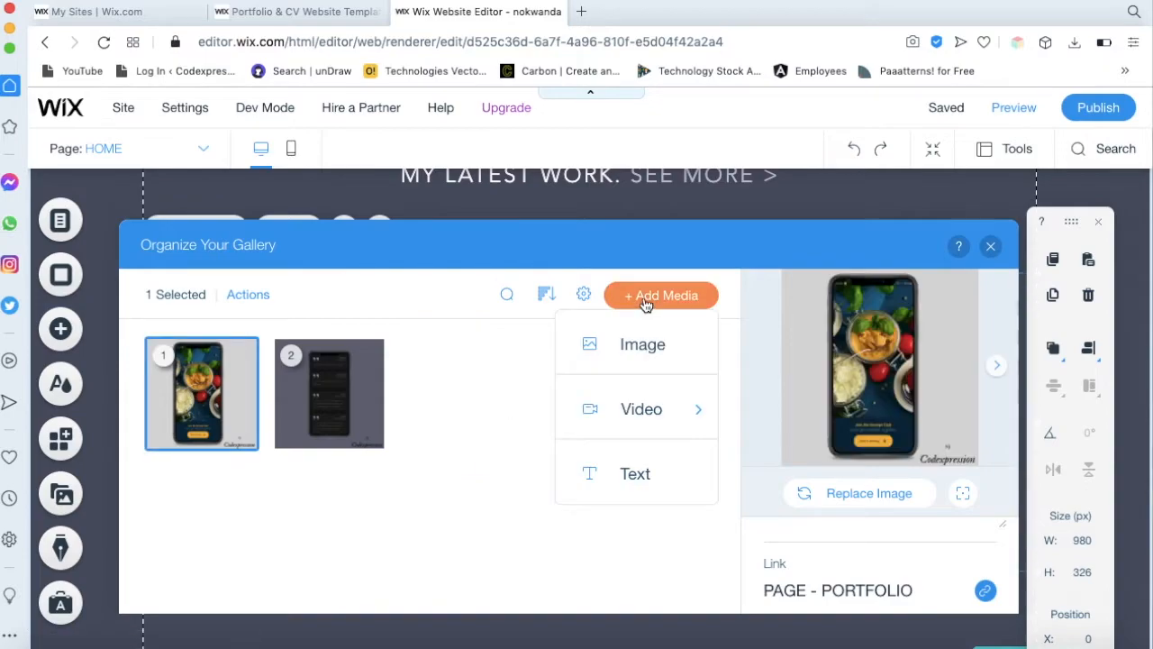
left_click(631, 350)
left_click(377, 538)
left_click(1019, 613)
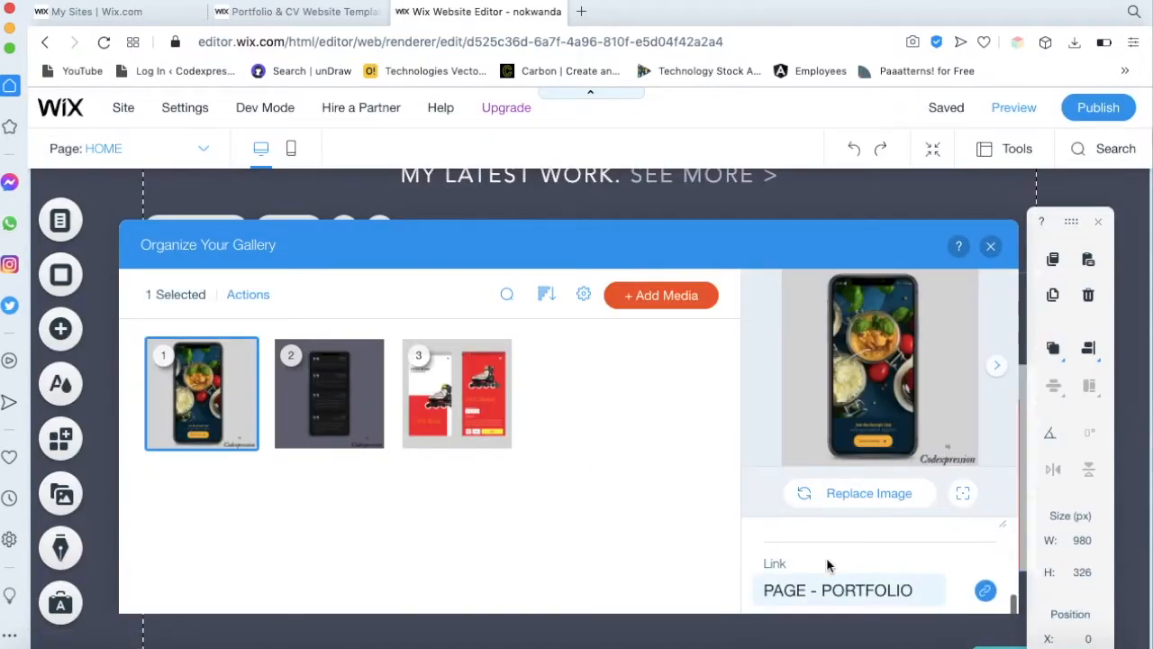
Link the roller-skate app image in the gallery to the PORTFOLIO page
left_click(440, 382)
scroll(889, 611, "down", 1)
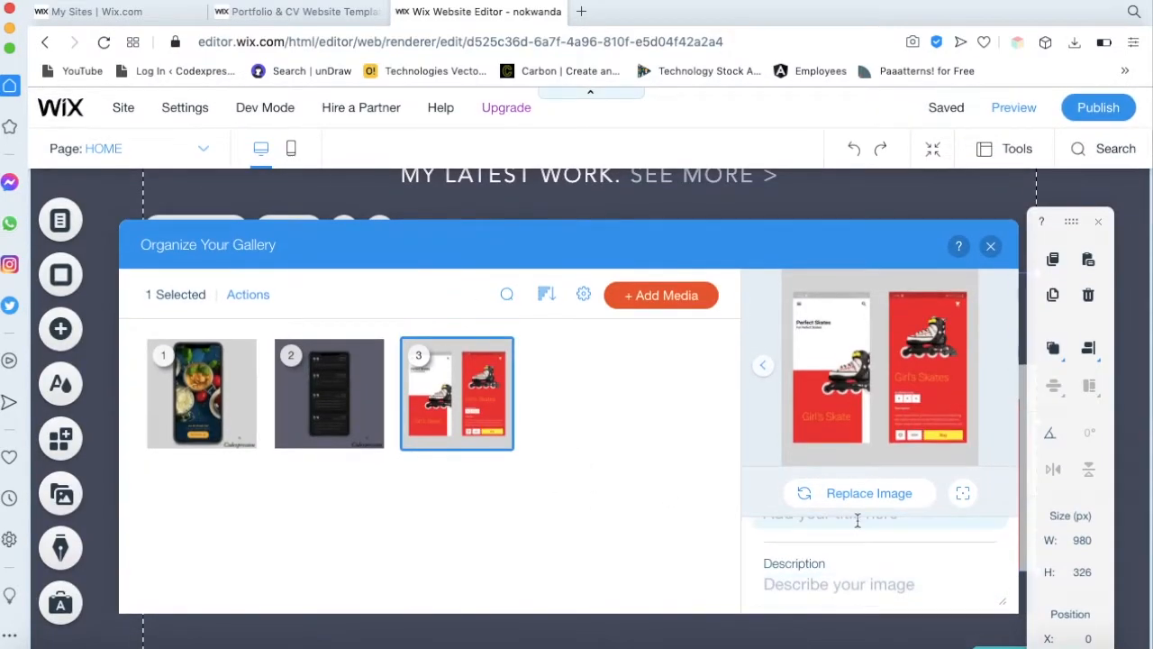
left_click(852, 583)
key("Tab")
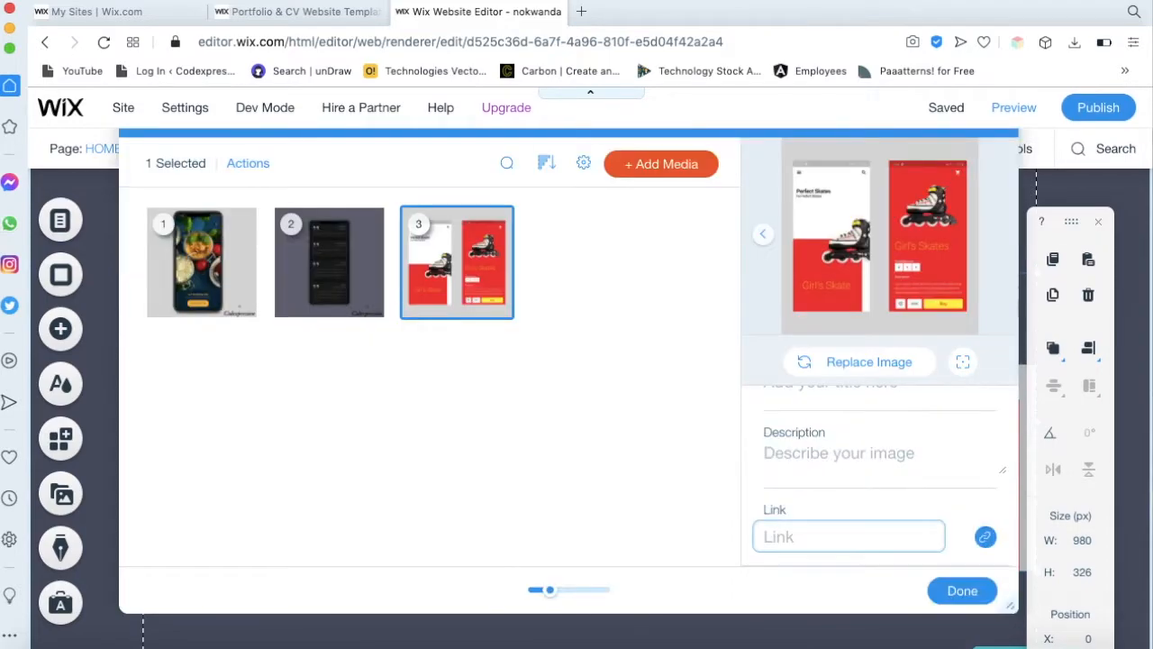
left_click(823, 538)
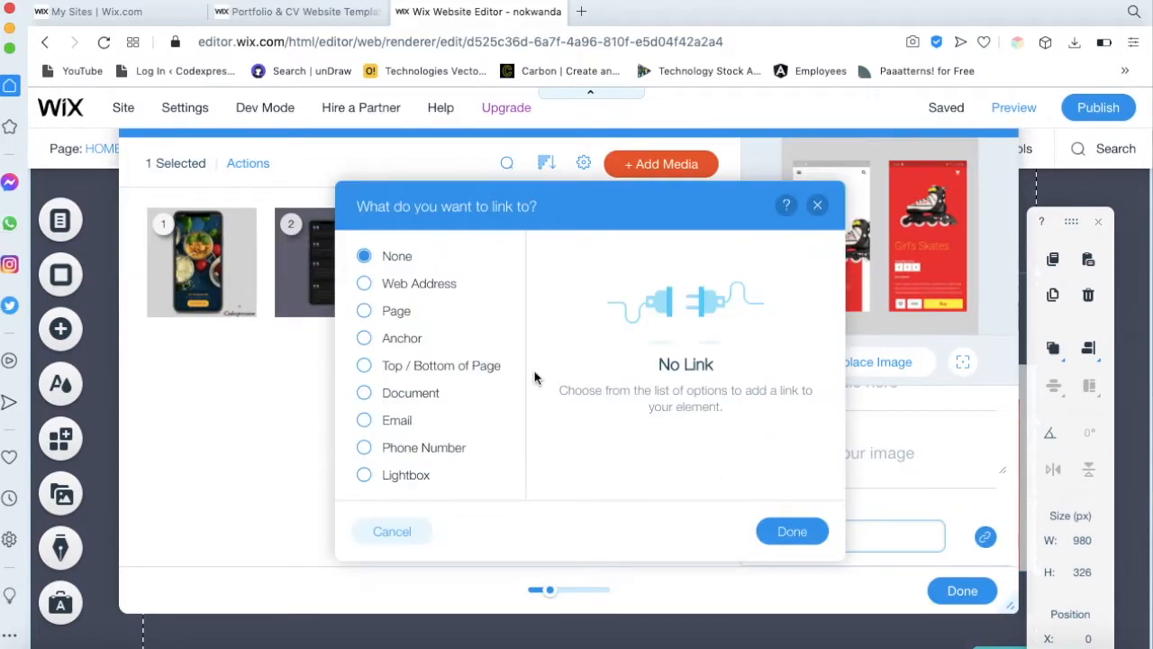
left_click(817, 208)
left_click(366, 313)
left_click(657, 297)
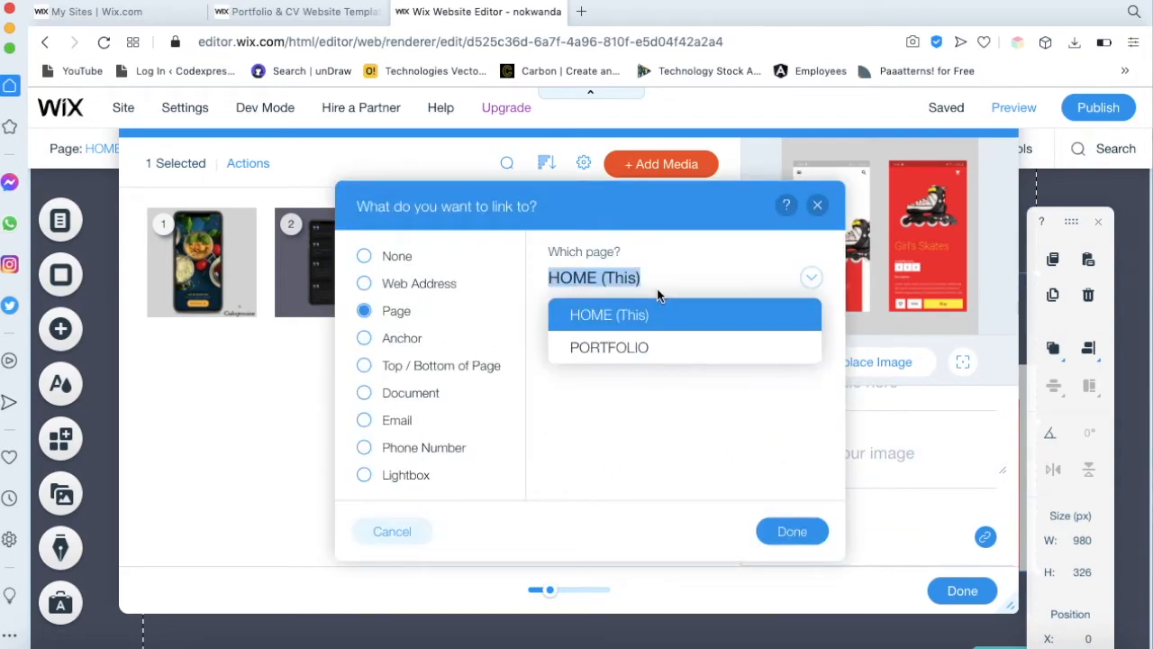
left_click(612, 355)
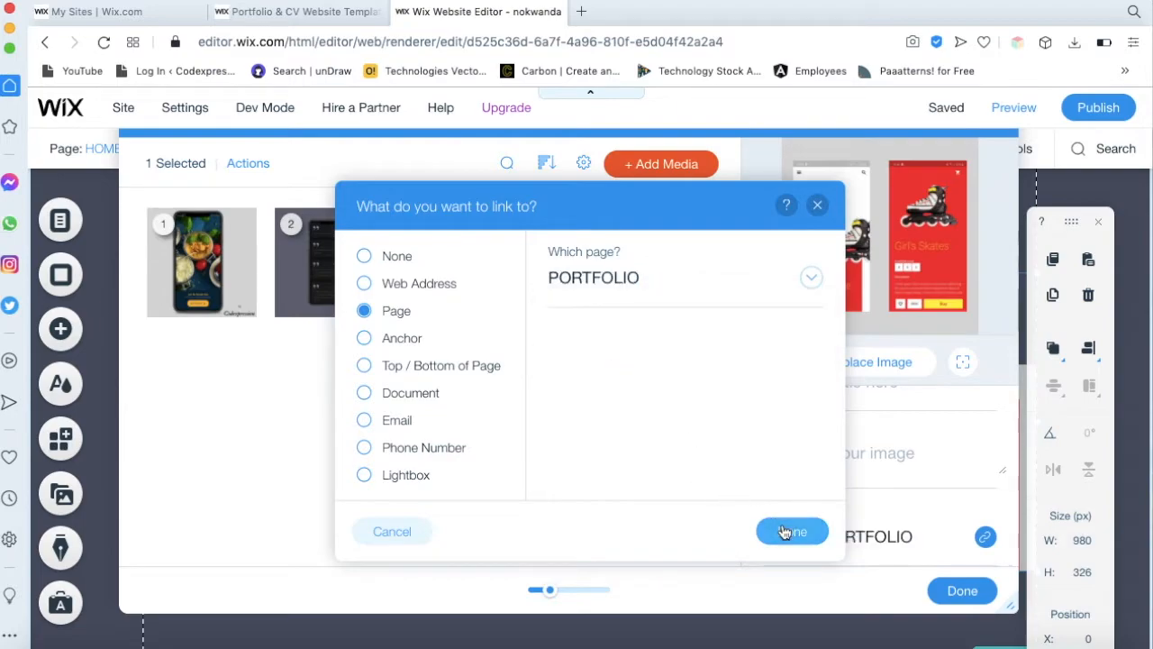
left_click(793, 531)
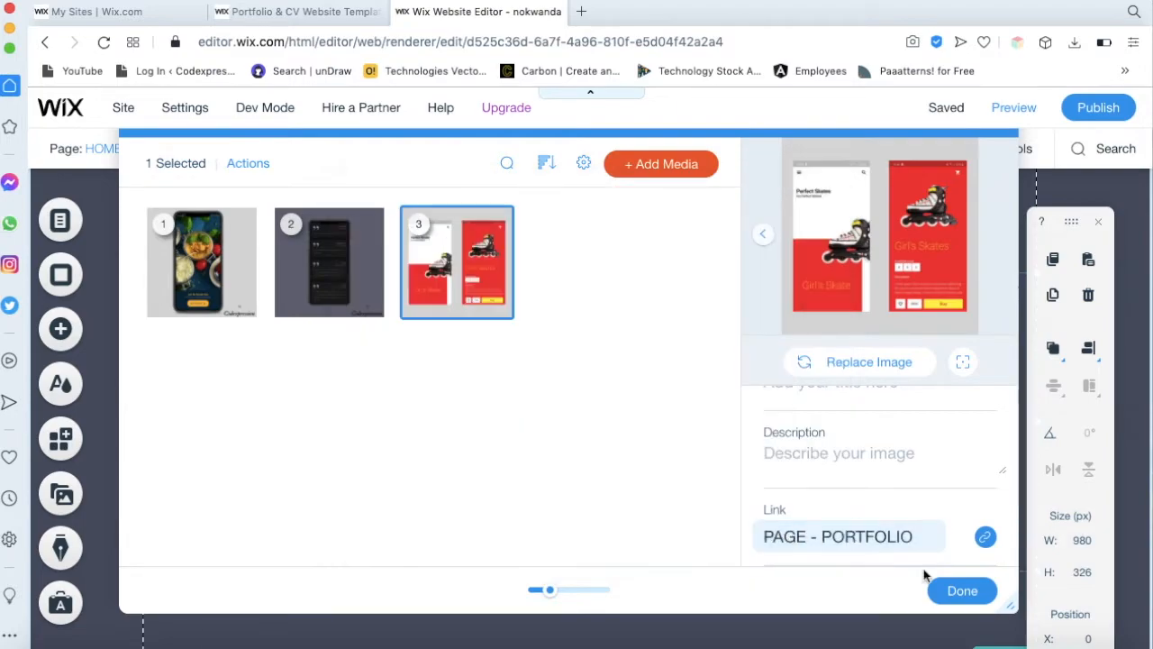
Check the link settings of the three gallery images, finish organizing the gallery, and review it on the home page
left_click(361, 261)
left_click(207, 262)
left_click(471, 245)
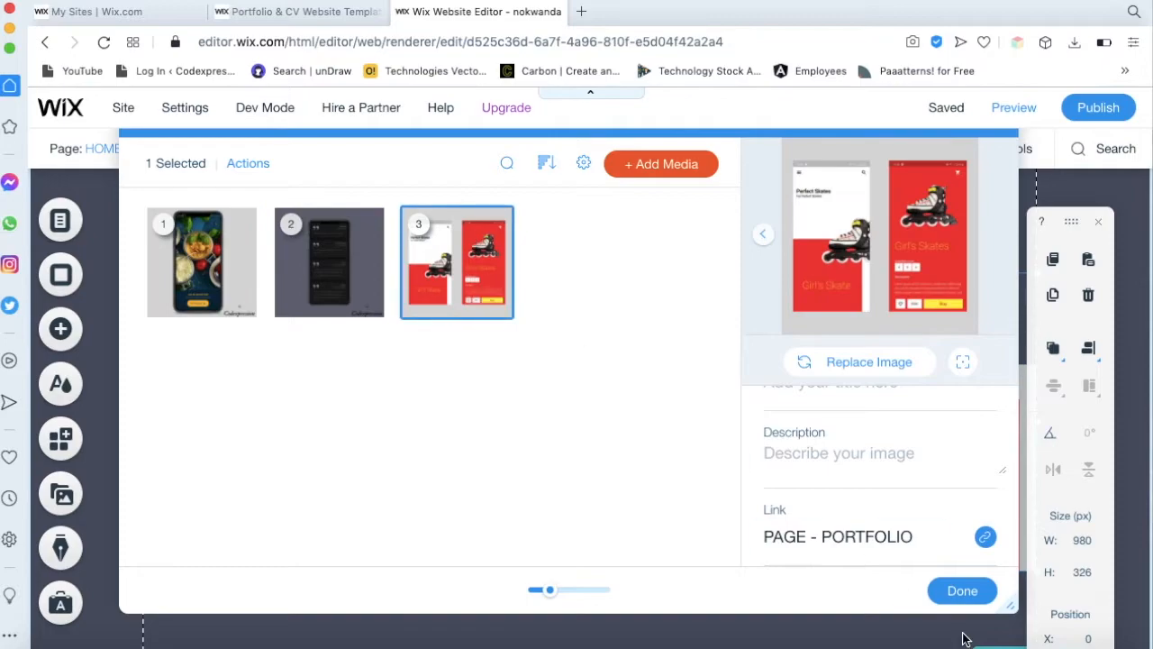
left_click(961, 592)
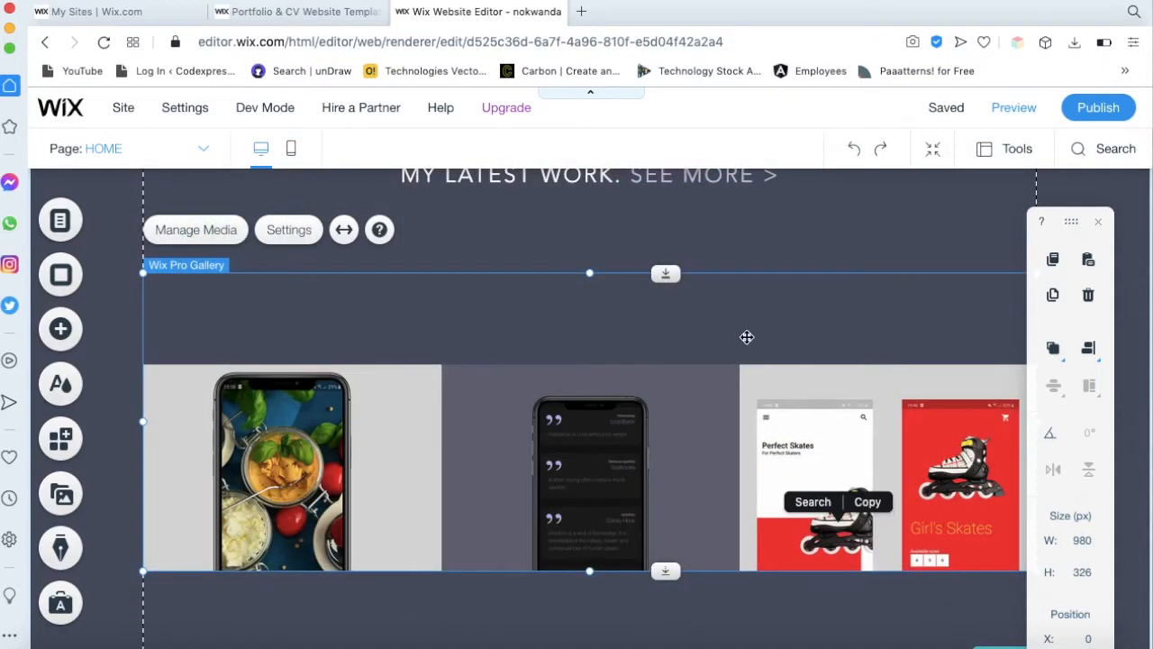
scroll(691, 479, "down", 3)
scroll(692, 483, "up", 3)
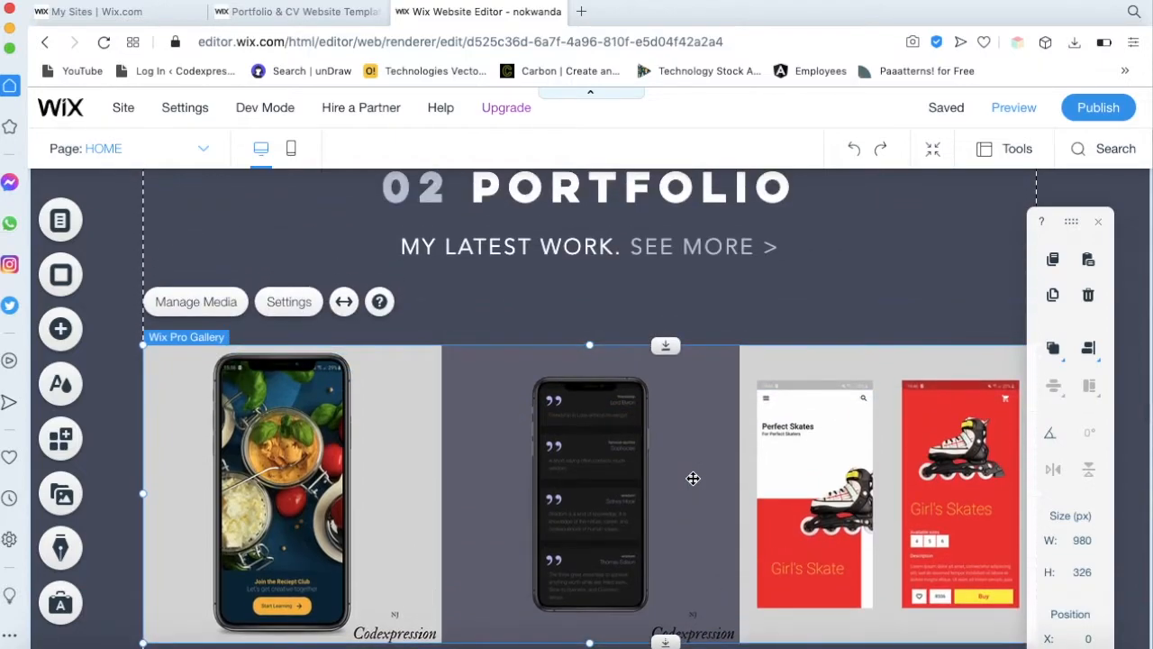
scroll(700, 475, "down", 2)
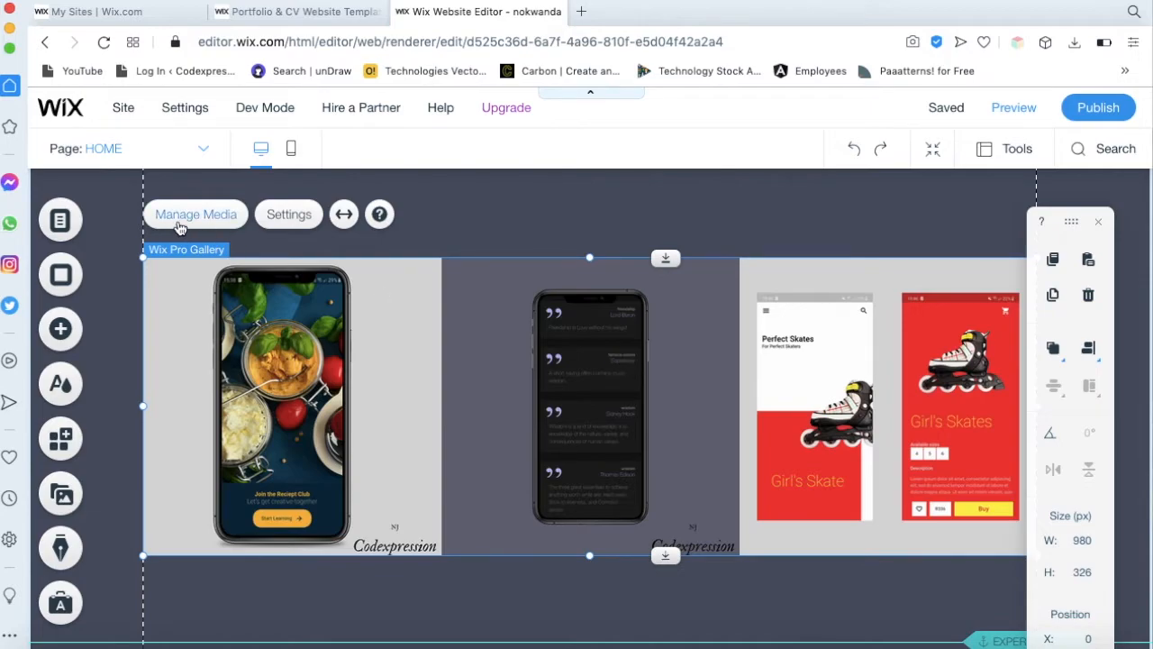
Switch the editor to the PORTFOLIO page and close the site menu
left_click(70, 225)
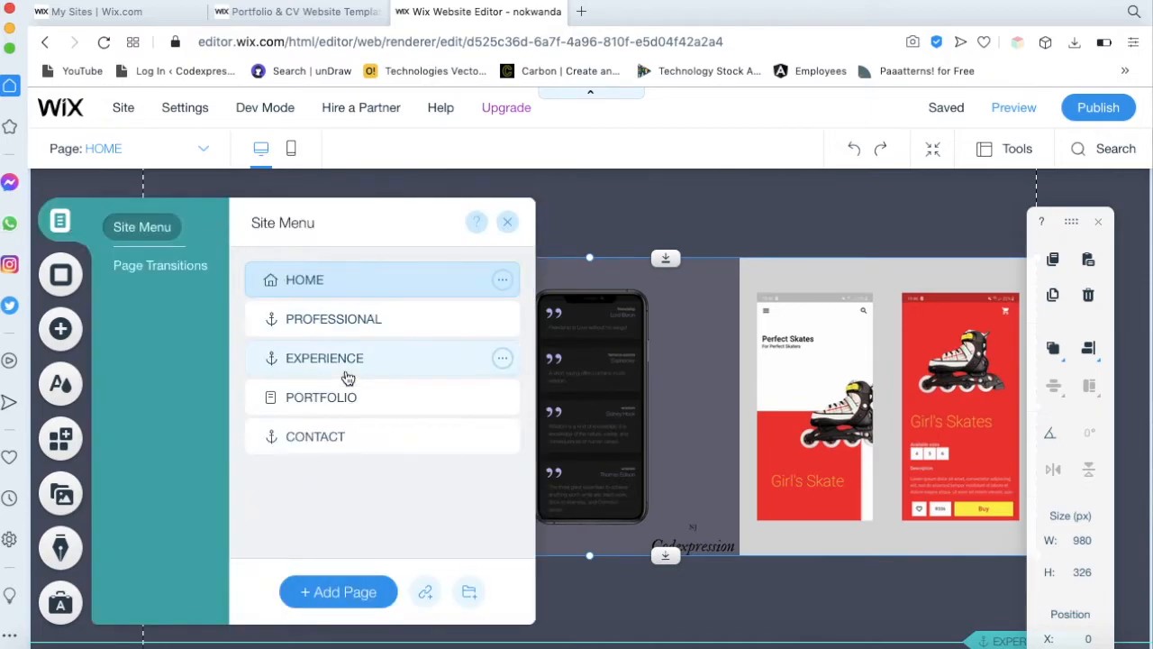
left_click(343, 402)
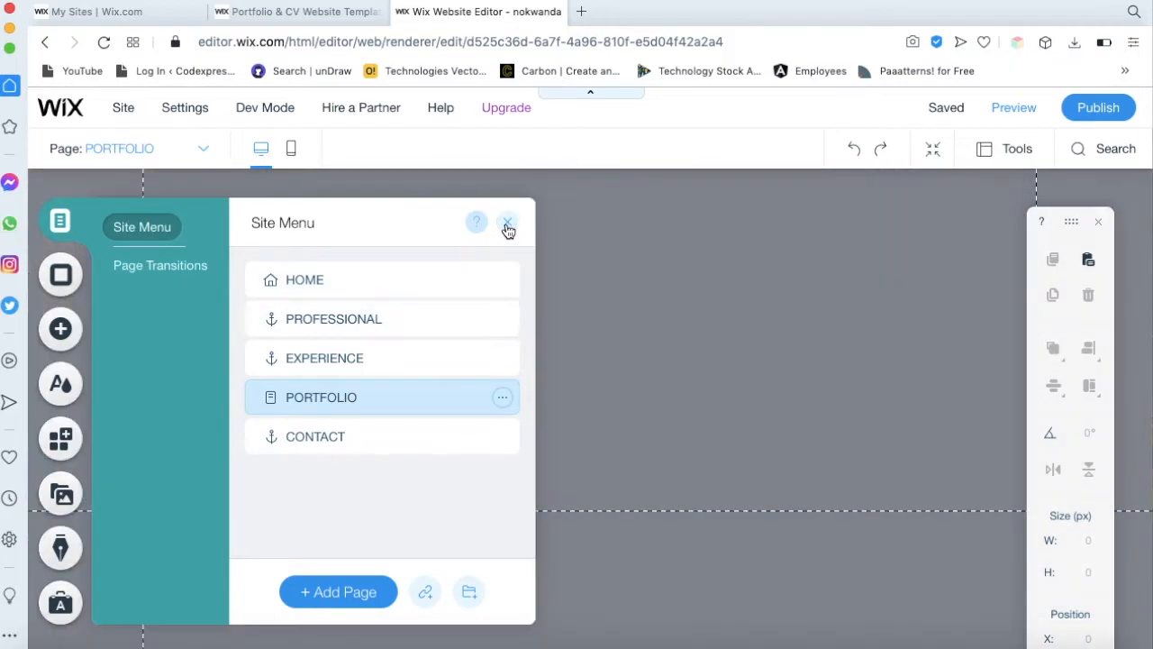
left_click(507, 224)
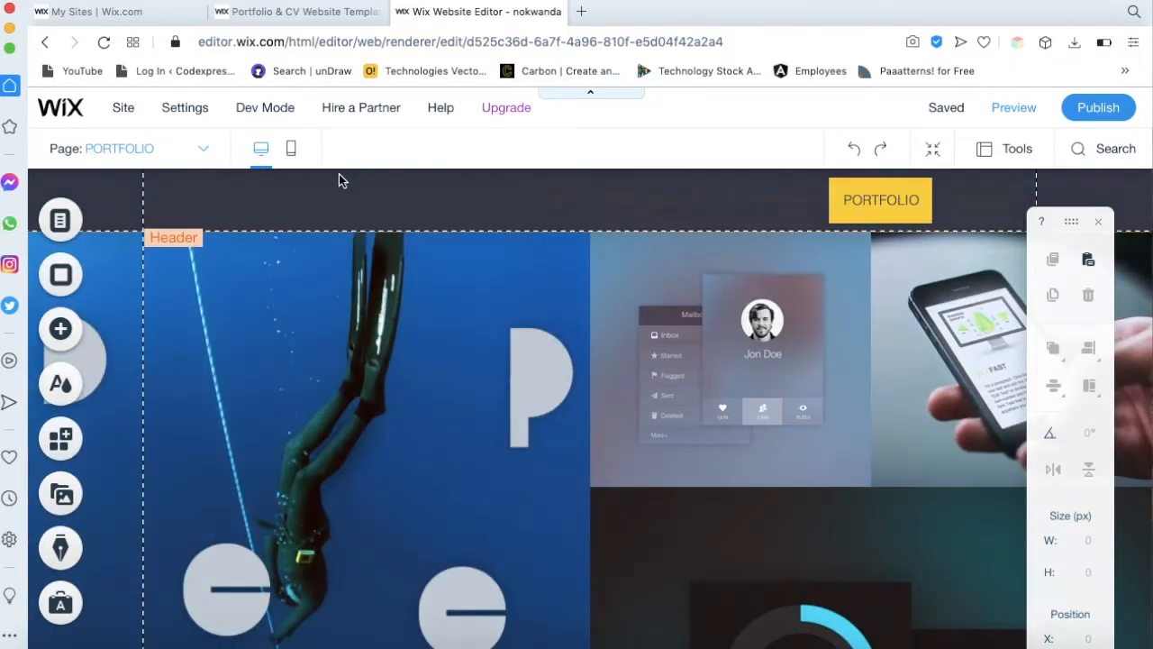
Open the media of the PORTFOLIO page's gallery for organizing
left_click(106, 185)
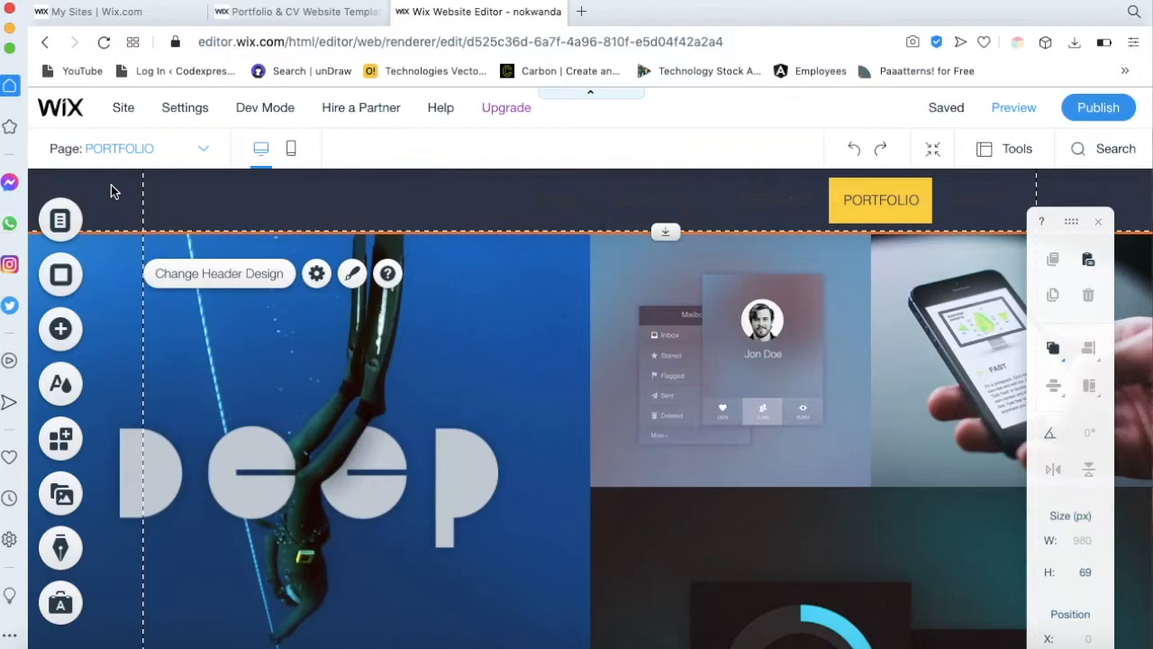
left_click(327, 313)
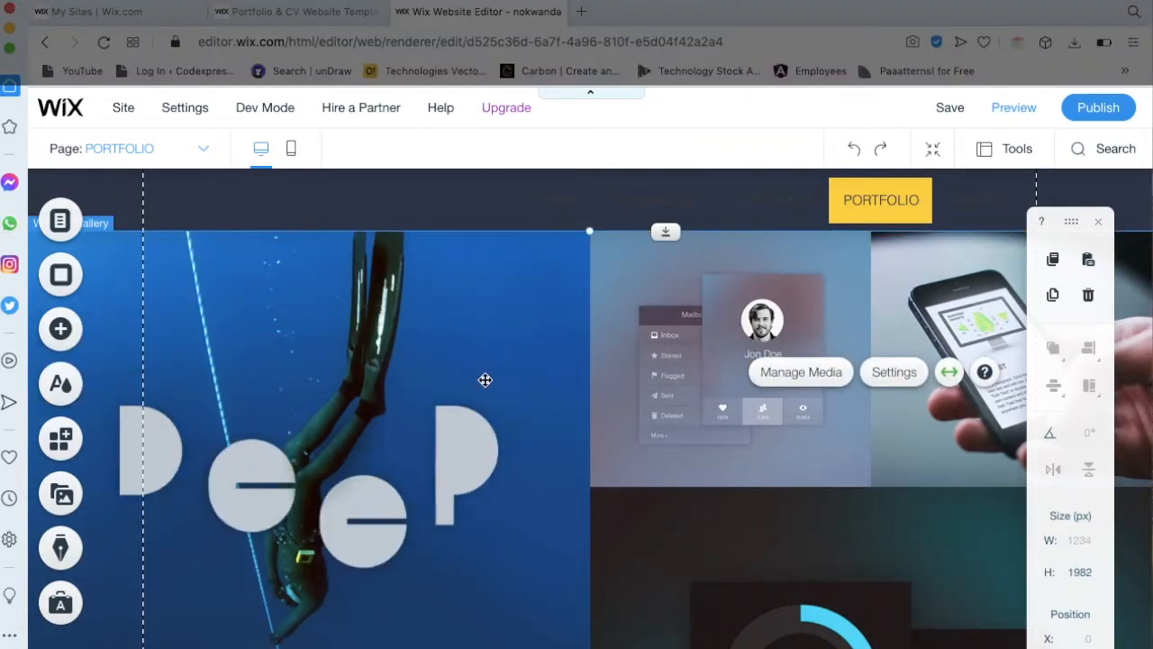
left_click(808, 373)
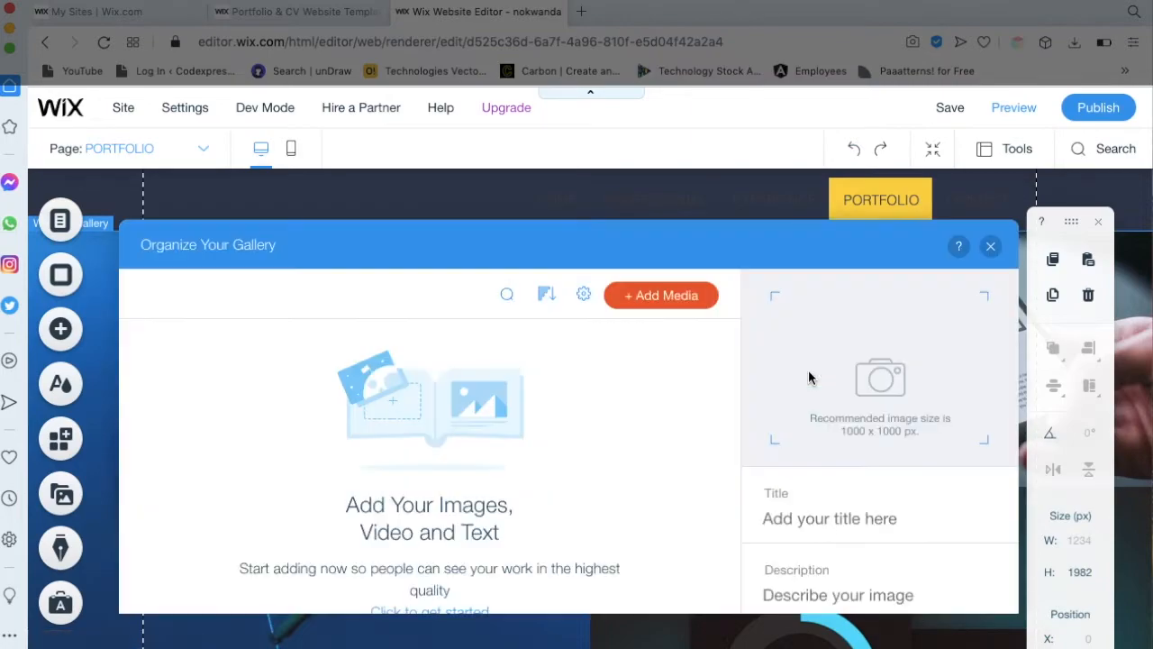
Examine the PORTFOLIO page gallery's images and the title, description and link fields of the fourth image
scroll(663, 373, "down", 1)
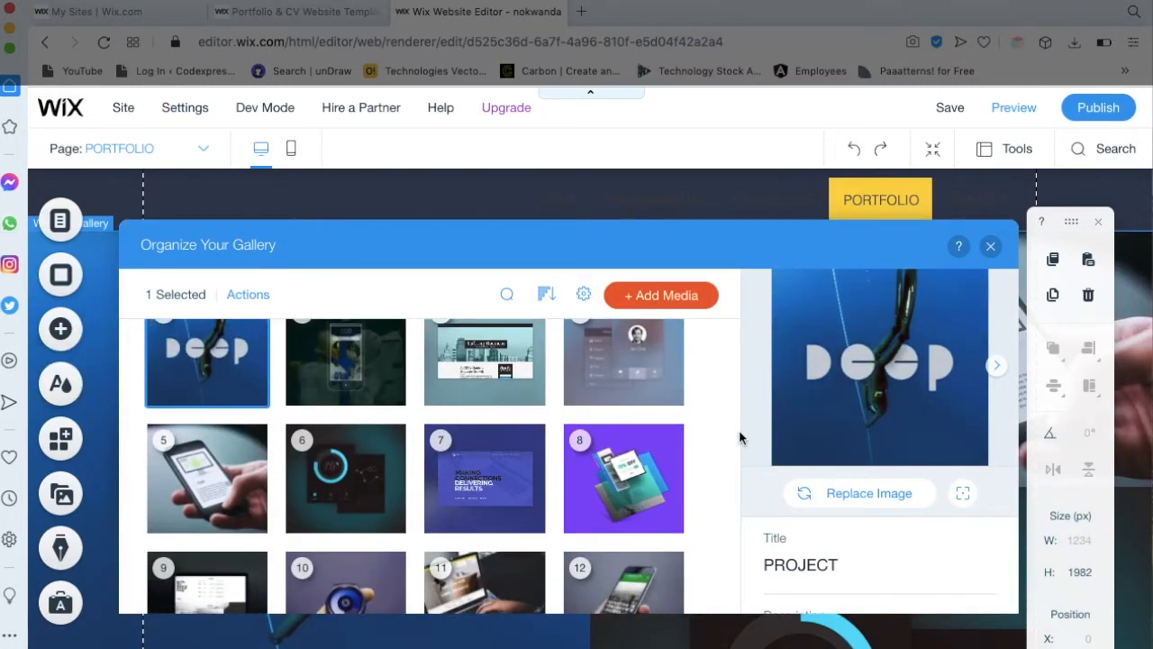
scroll(568, 533, "up", 1)
scroll(567, 532, "down", 1)
scroll(210, 399, "up", 1)
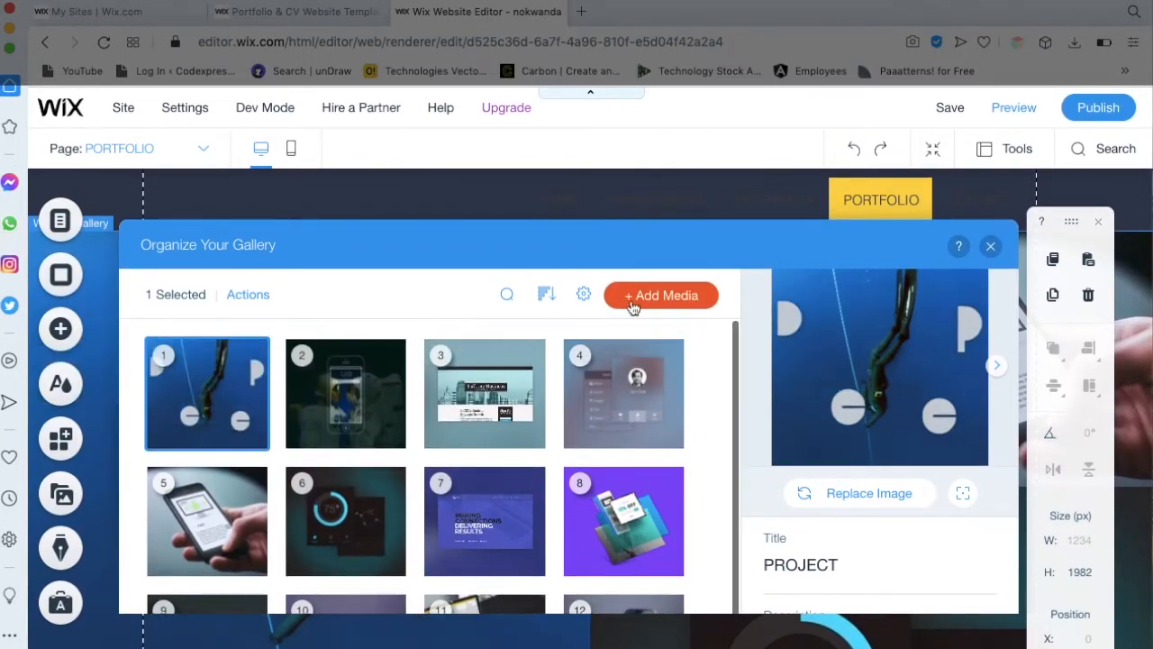
left_click(629, 400)
scroll(773, 551, "down", 1)
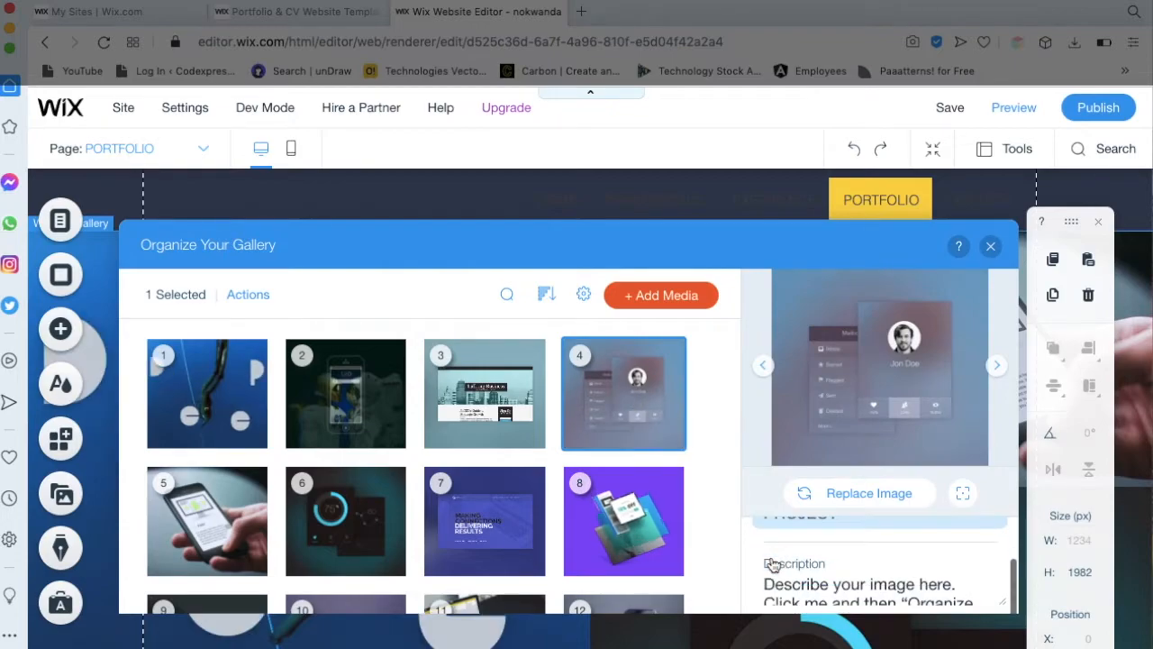
scroll(838, 586, "down", 4)
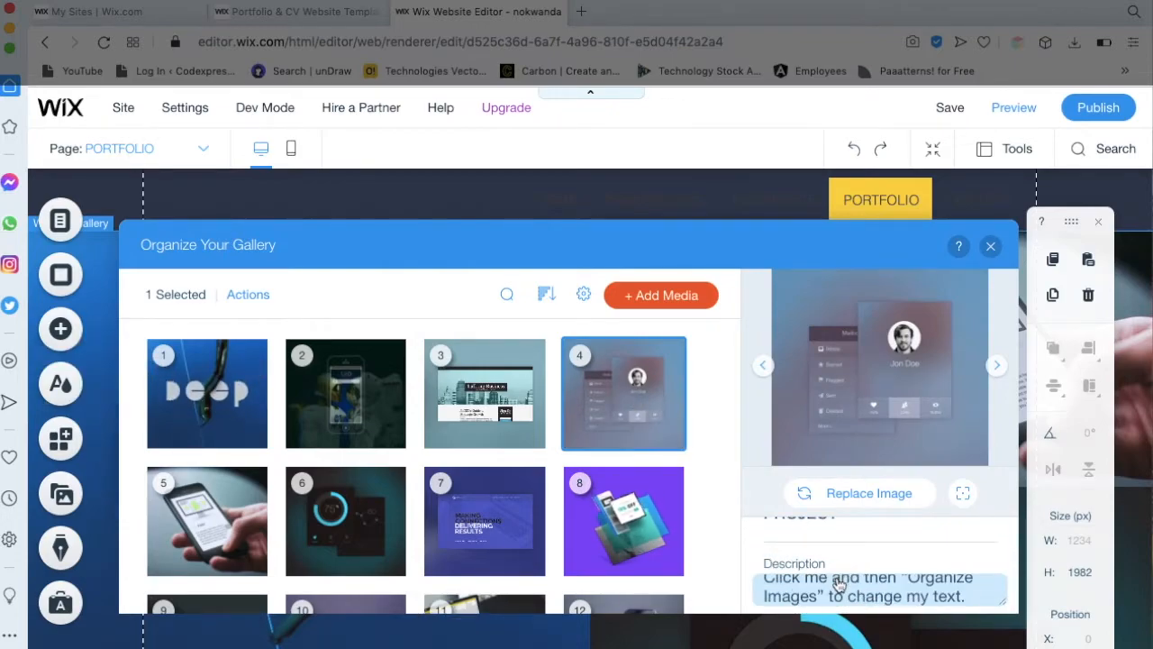
scroll(892, 461, "up", 1)
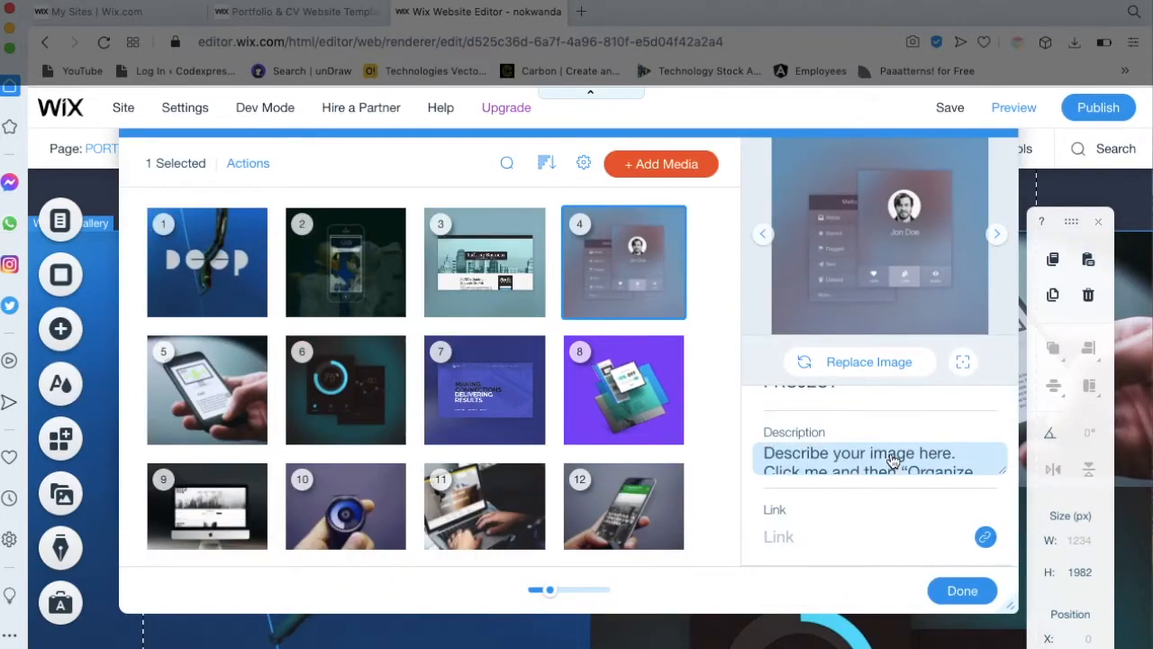
mouse_move(620, 253)
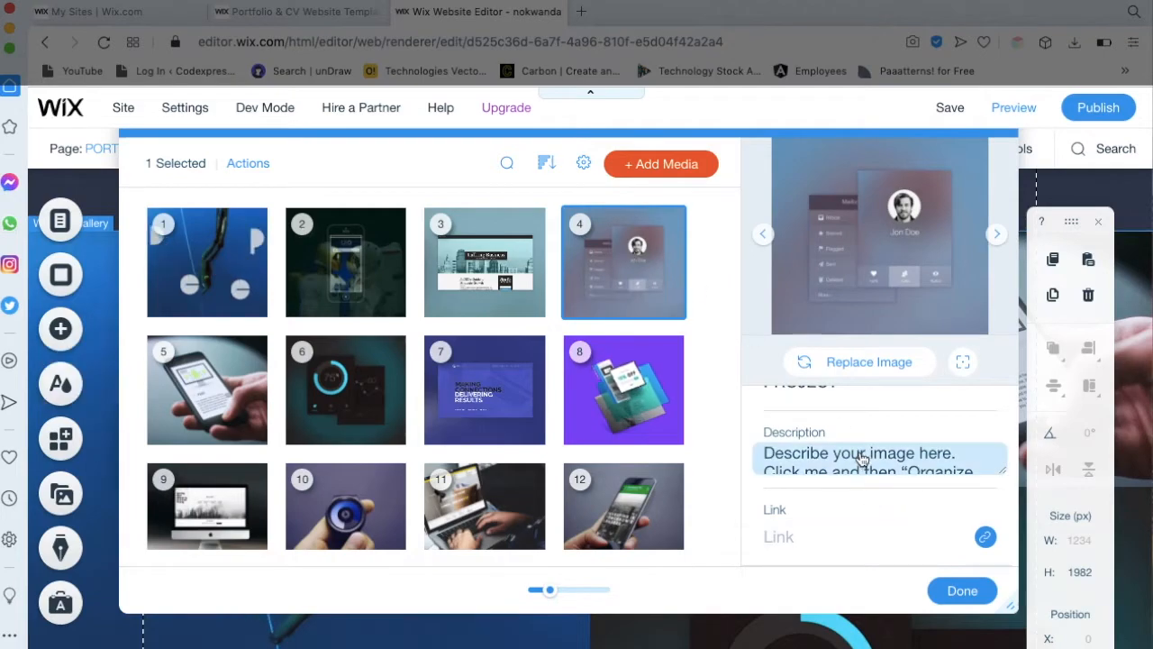
scroll(858, 451, "down", 1)
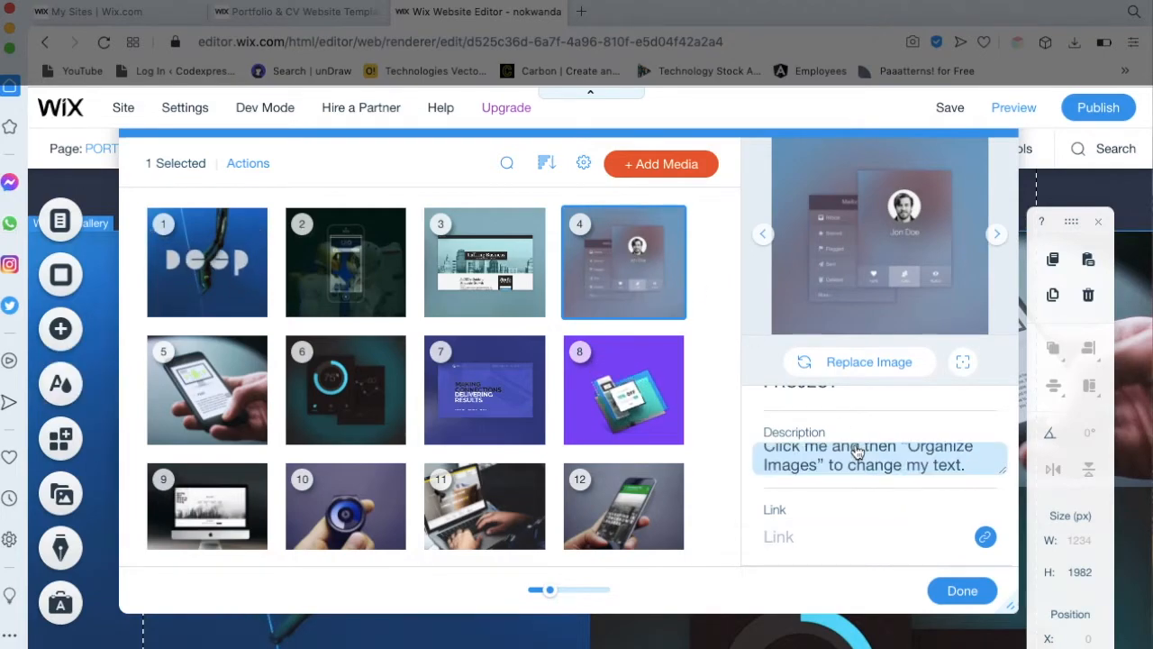
Check the Web Address link option of the gallery's fourth image without setting a link
left_click(825, 541)
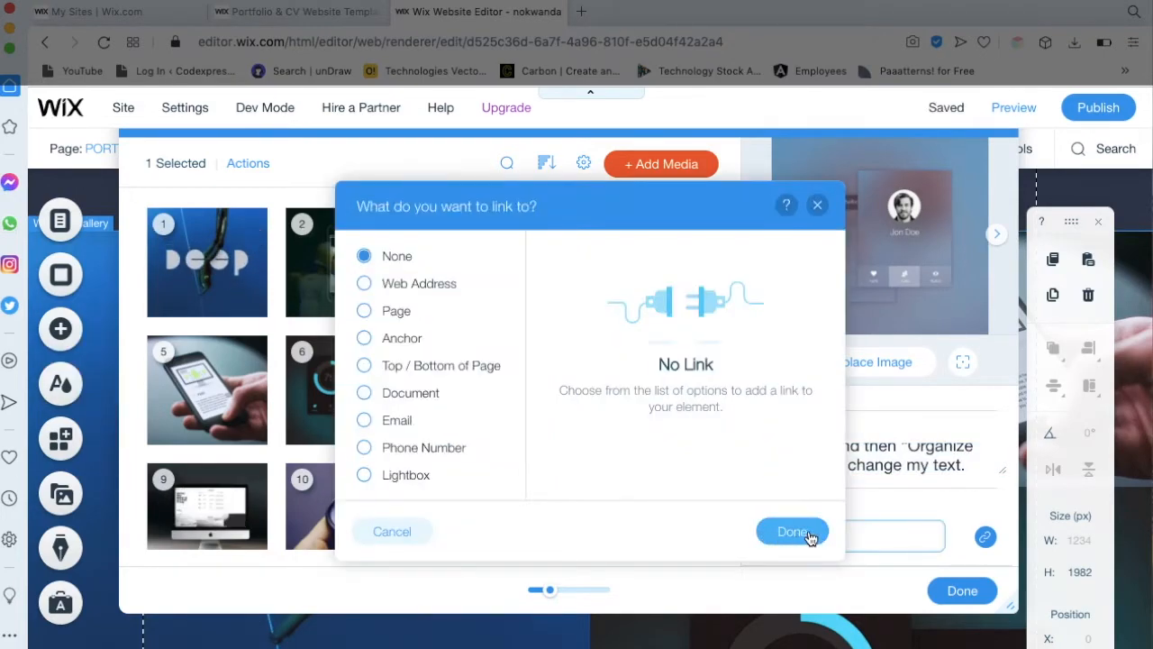
left_click(432, 283)
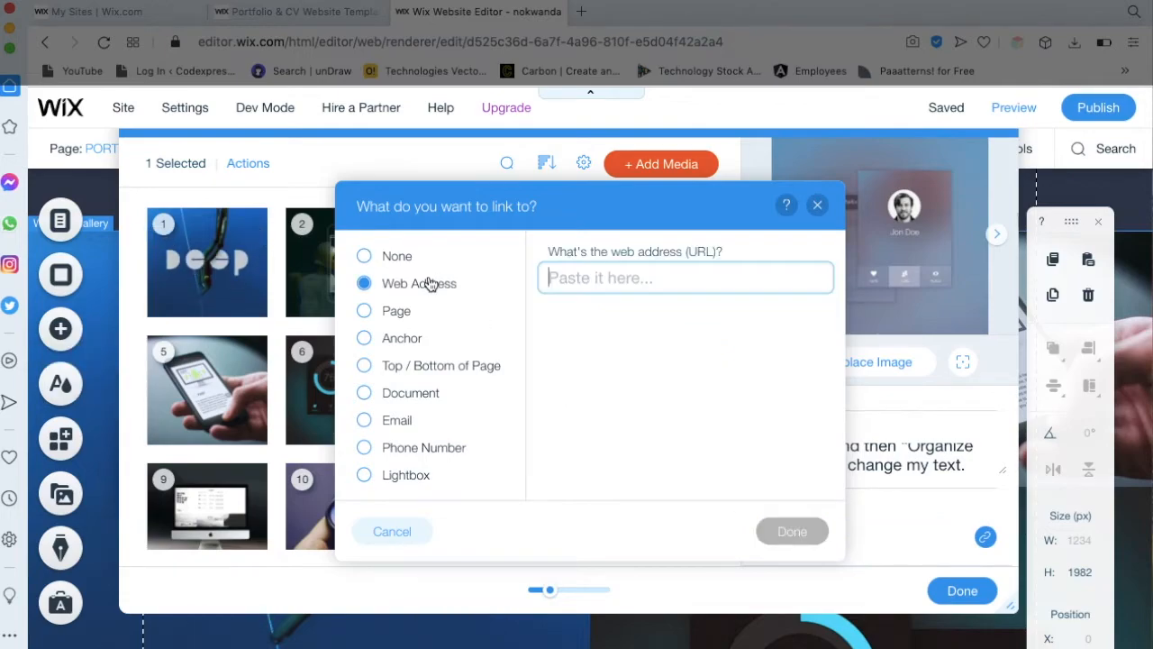
left_click(818, 206)
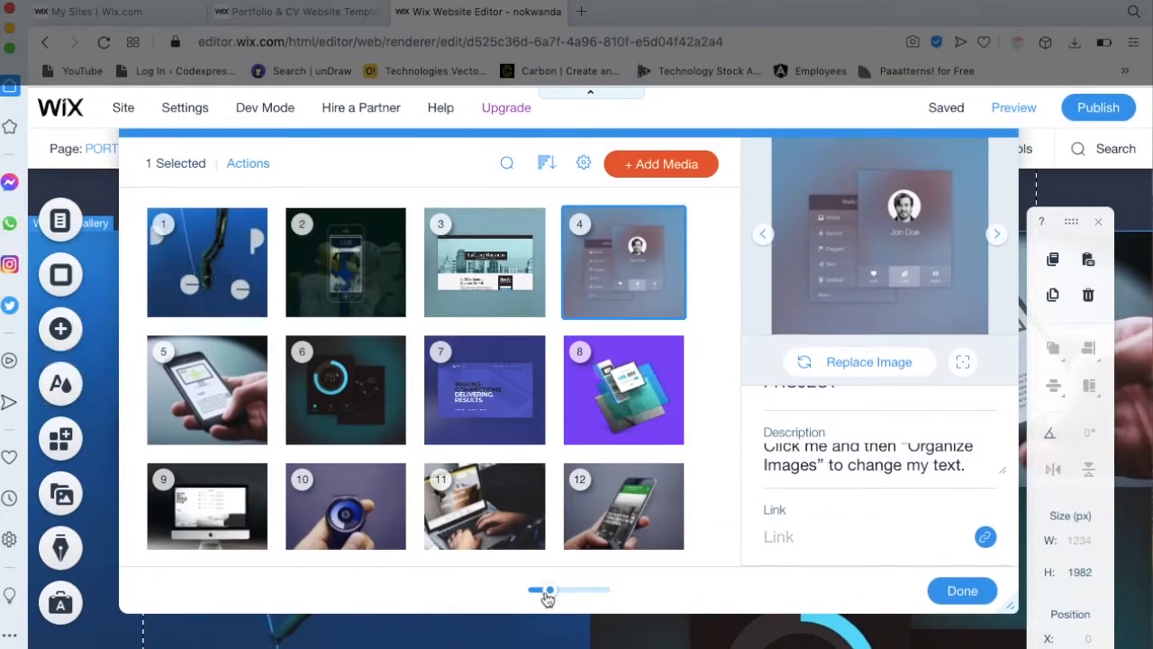
Reduce the thumbnail size to the smallest and look through several of the gallery's images
left_click_drag(535, 595, 528, 595)
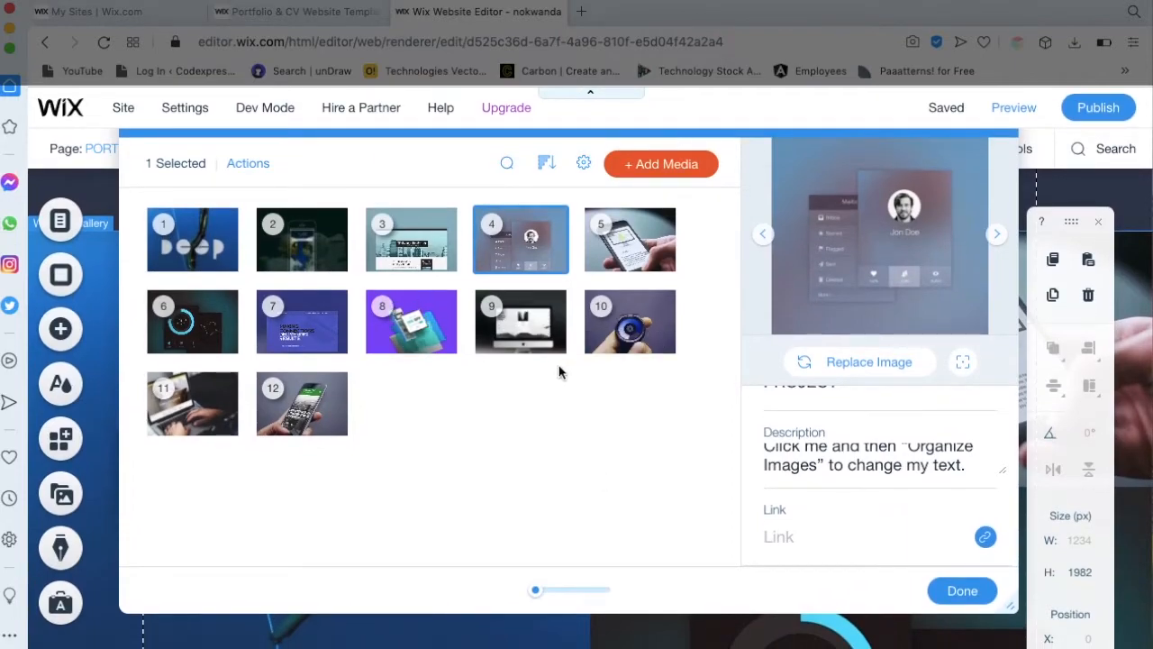
left_click(404, 335)
left_click(521, 324)
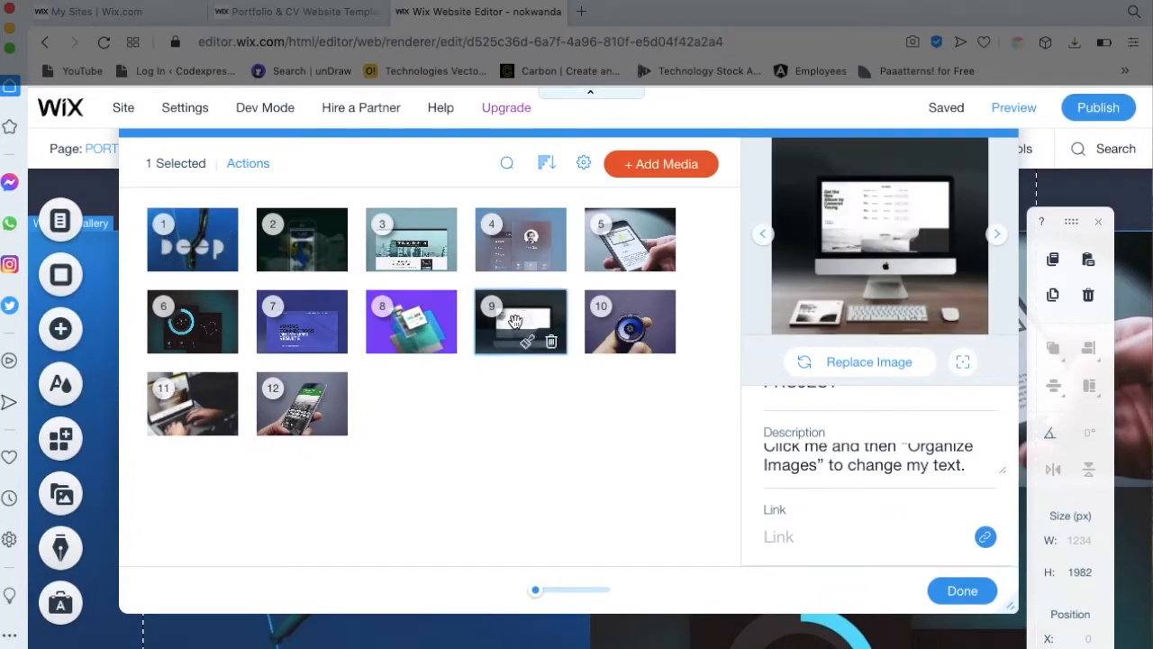
left_click(594, 324)
left_click(626, 245)
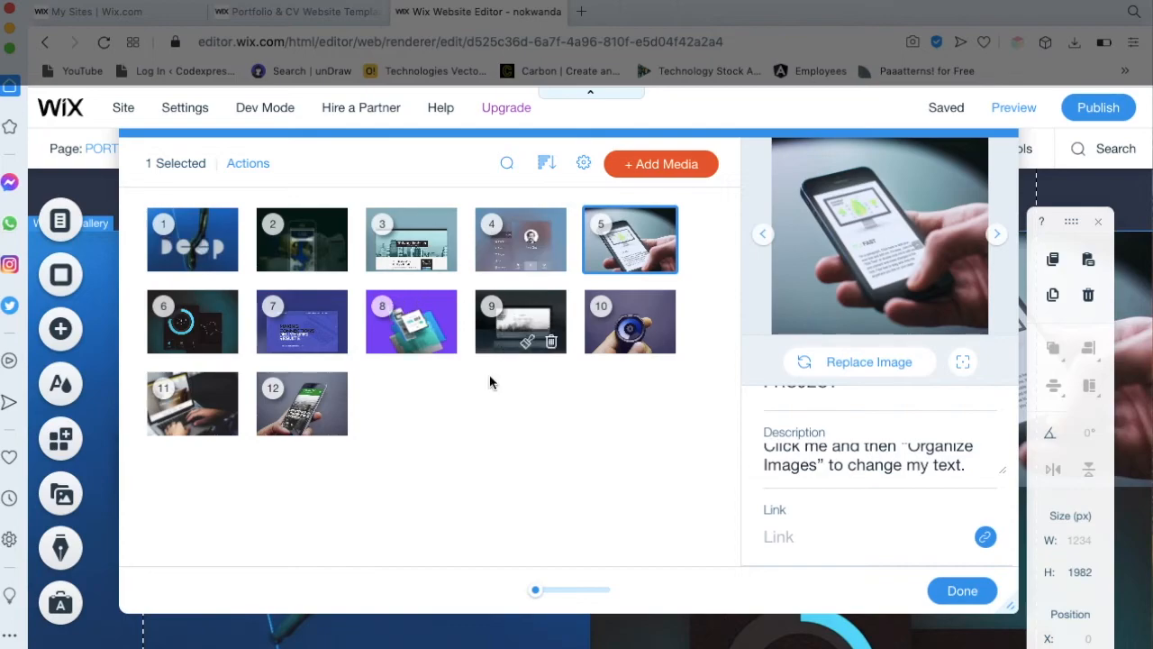
Remove all twelve template images from the PORTFOLIO page's gallery
left_click(214, 248)
left_click(224, 261)
left_click(224, 260)
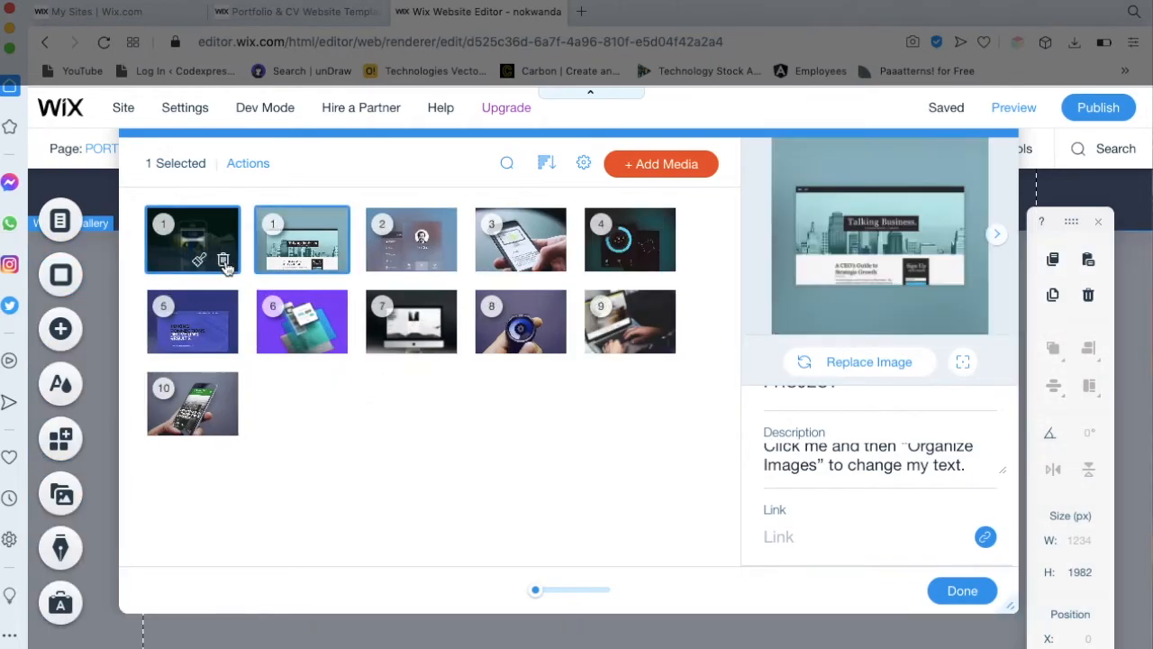
left_click(223, 260)
left_click(223, 260)
left_click(224, 260)
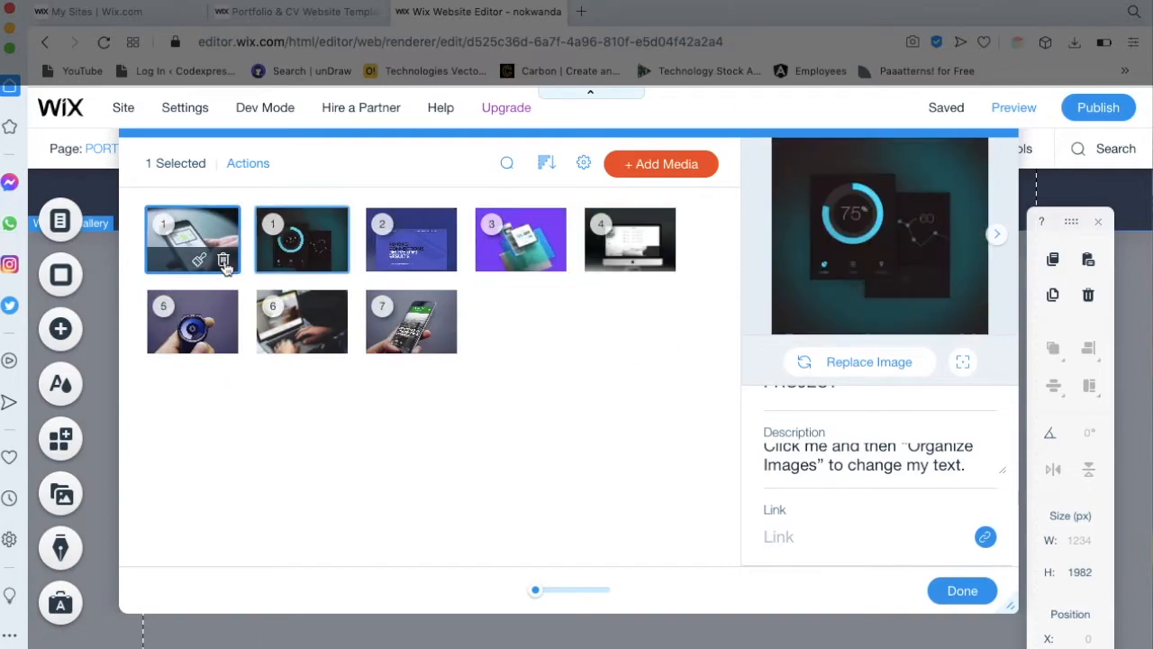
left_click(224, 260)
left_click(224, 260)
left_click(224, 260)
left_click(223, 261)
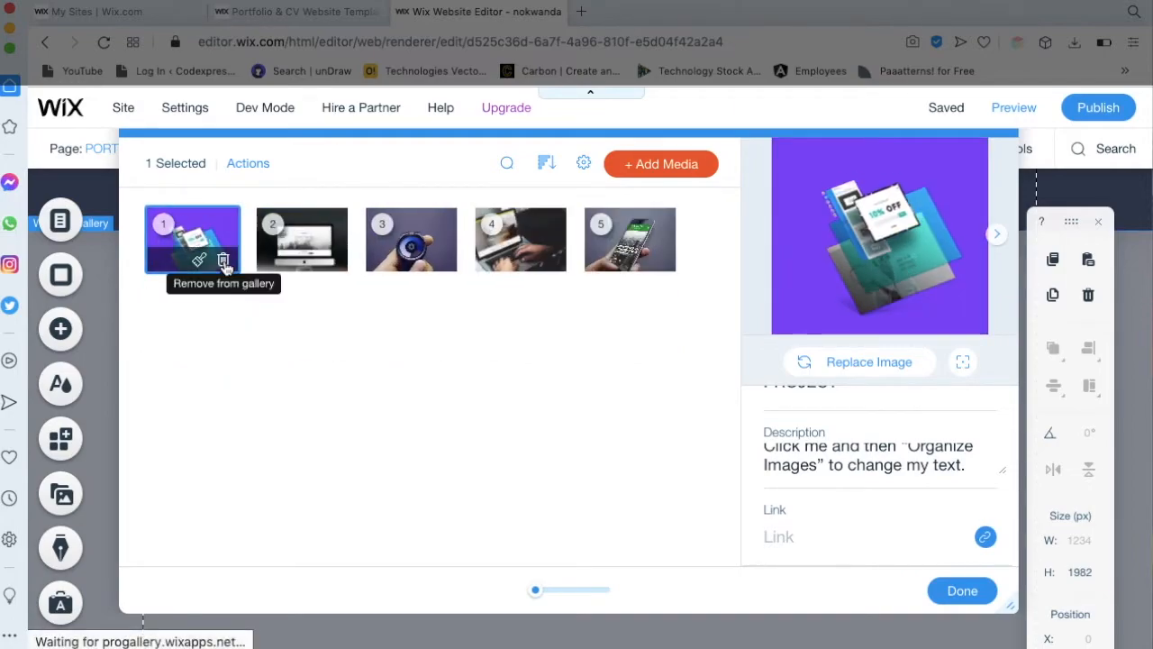
left_click(223, 260)
left_click(224, 260)
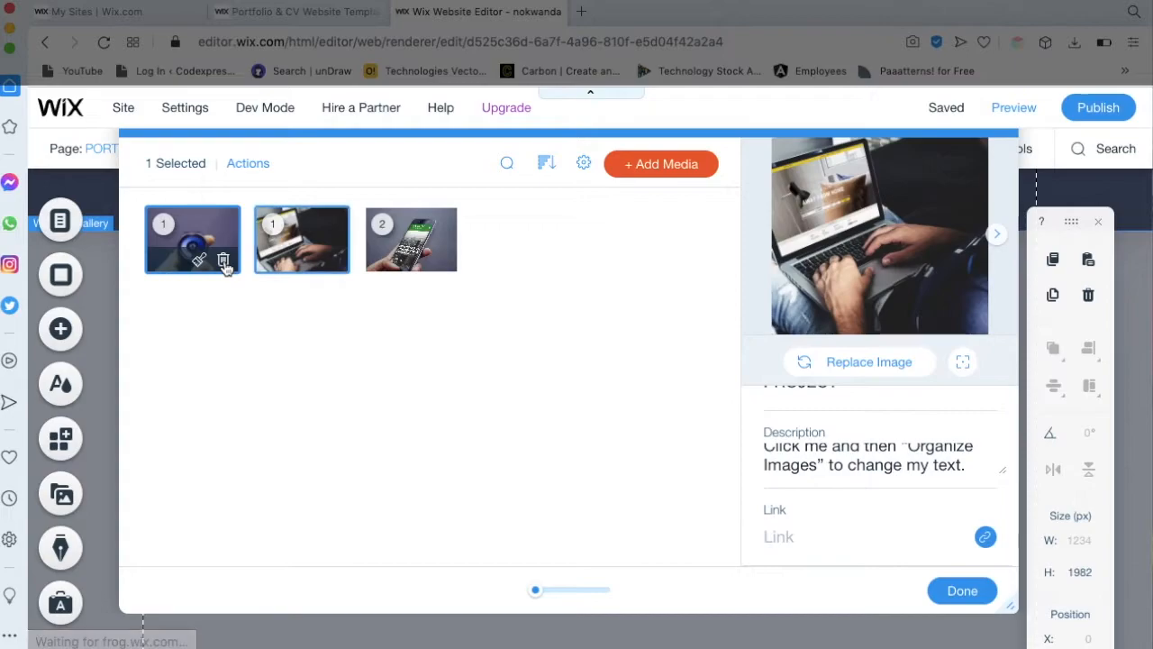
left_click(224, 260)
left_click(223, 260)
left_click(223, 260)
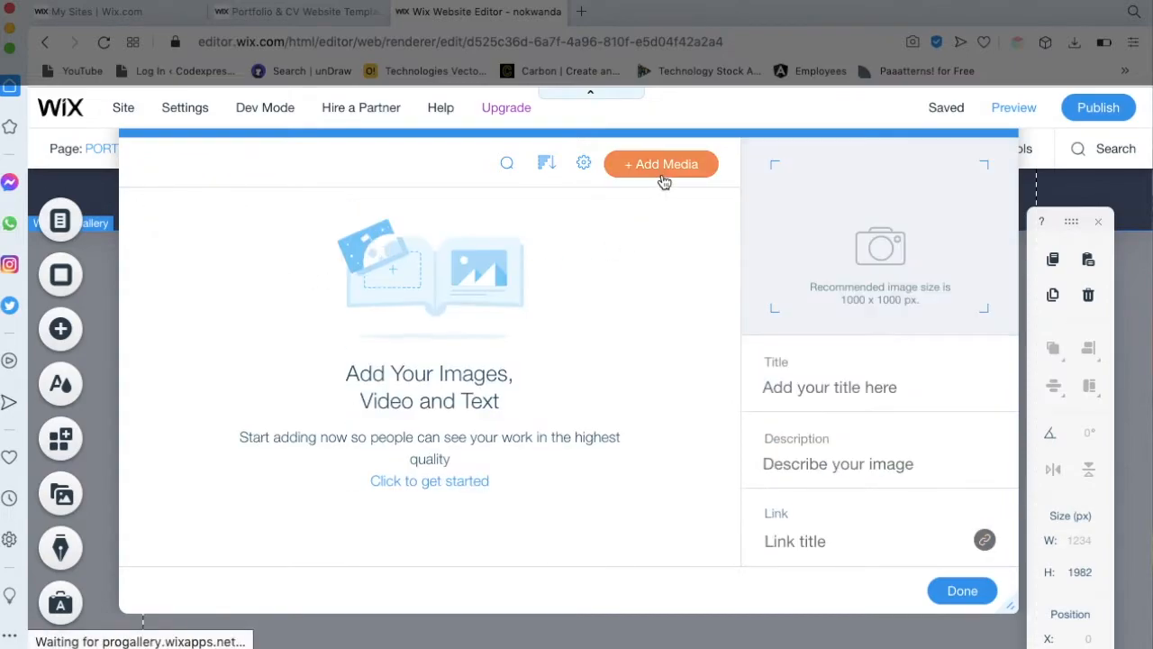
Add Instagram Posts (8), (7), (1), (3) and (4) and the Green and Cream Simple image from Site Files to the gallery
left_click(664, 175)
left_click(645, 232)
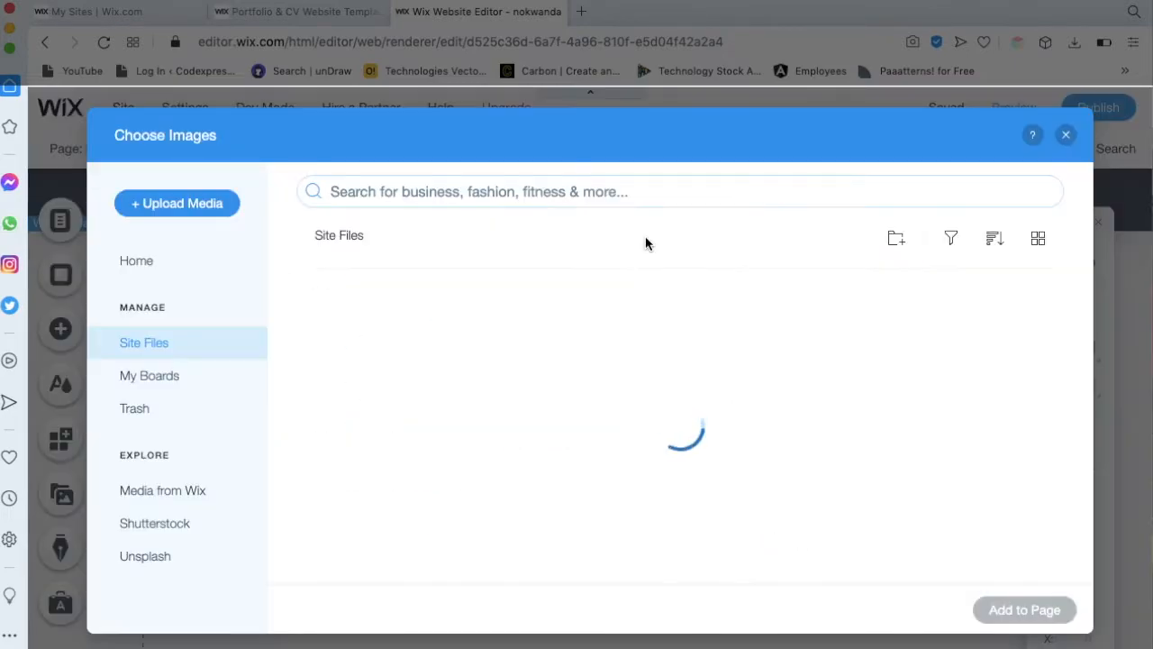
left_click(387, 369)
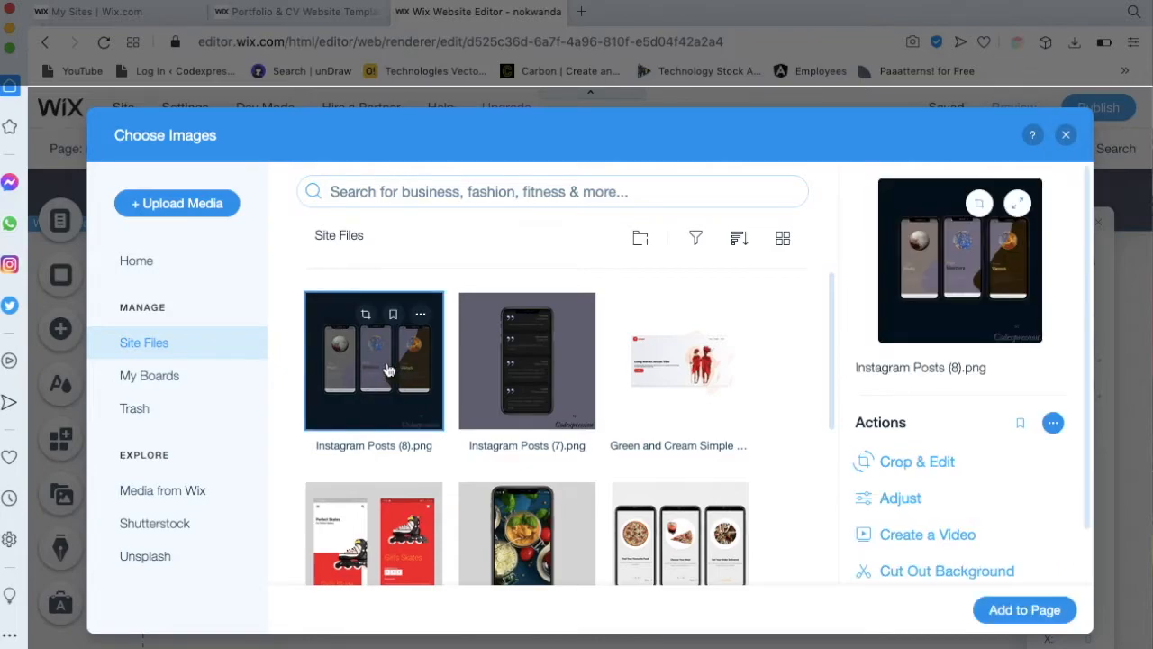
left_click(525, 387)
left_click(678, 364)
left_click(388, 531)
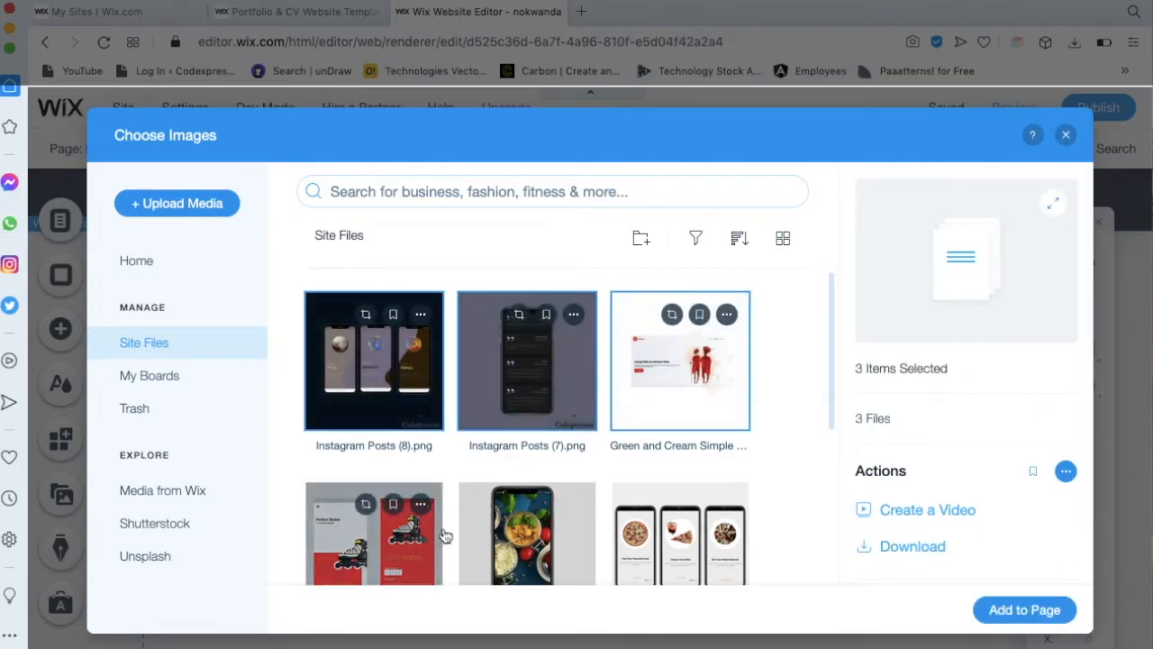
left_click(532, 532)
left_click(667, 540)
scroll(664, 545, "down", 3)
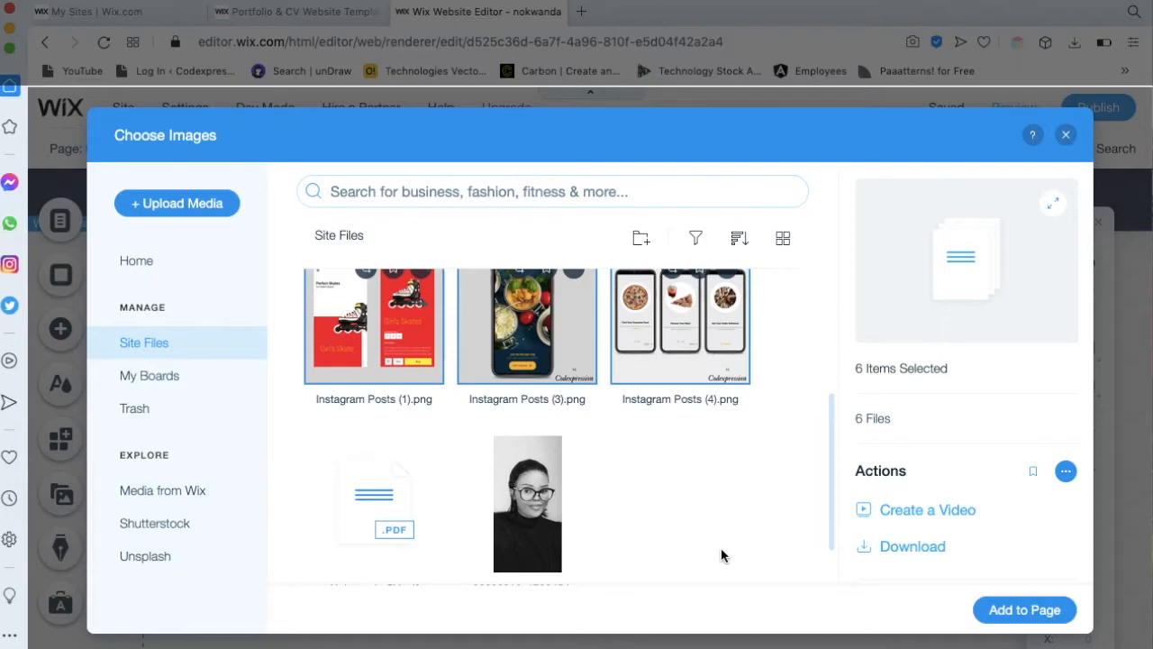
left_click(1007, 613)
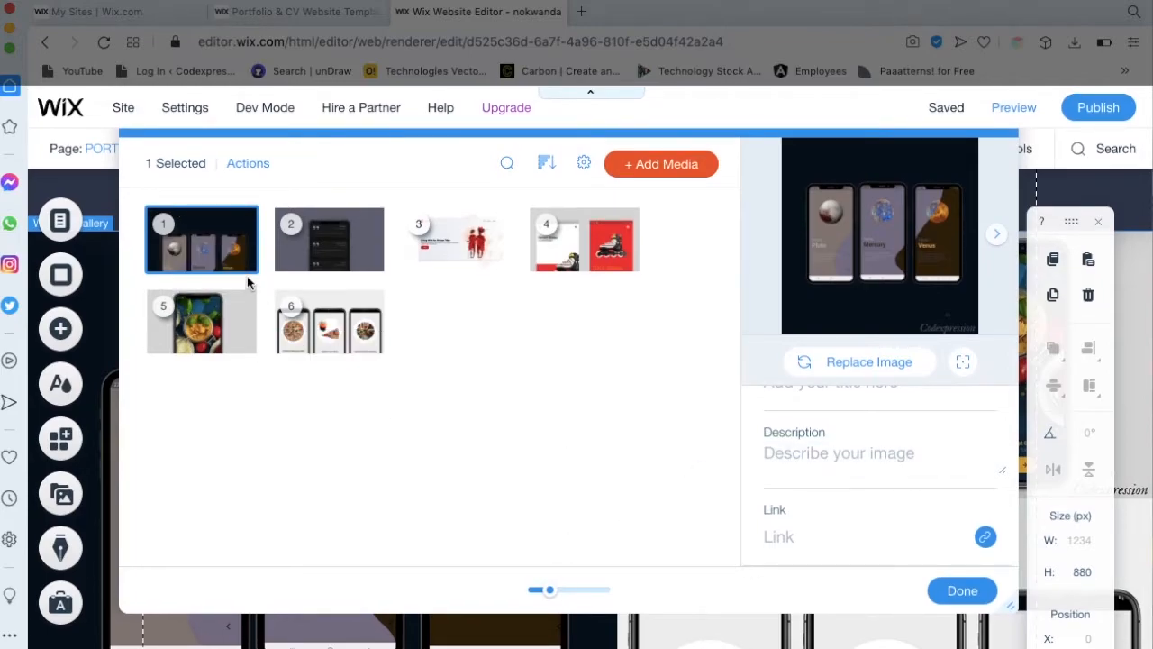
Title the first gallery image "Liquid Swipe Animation Flutter"
left_click(217, 232)
left_click(217, 233)
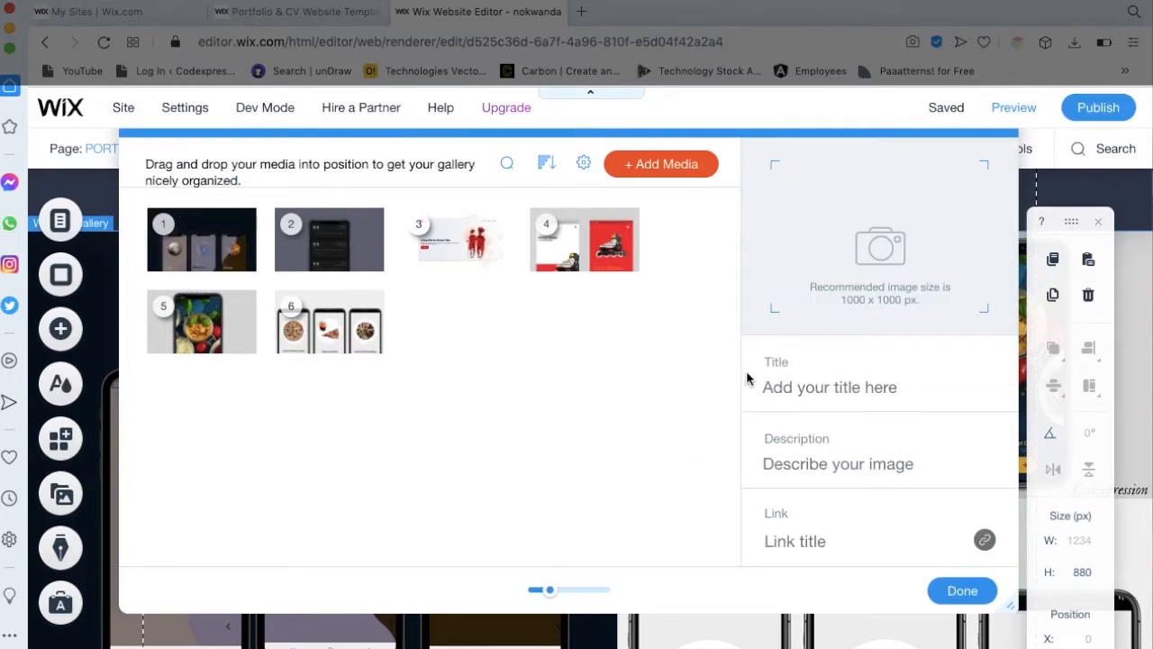
left_click(212, 241)
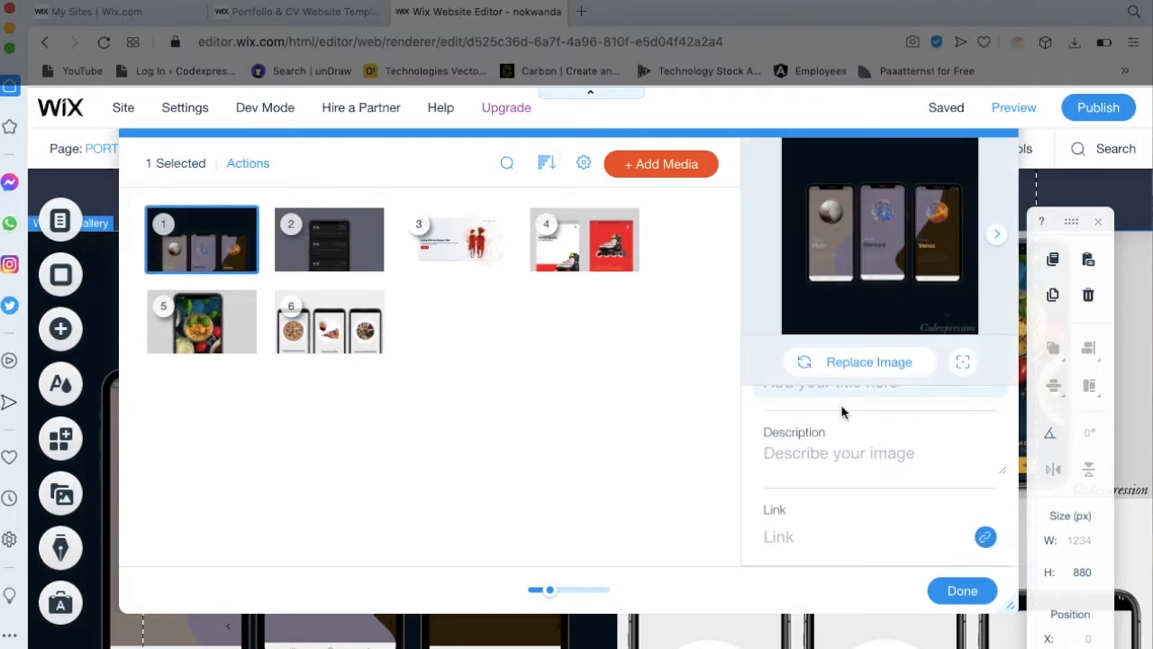
scroll(836, 433, "up", 1)
left_click(836, 434)
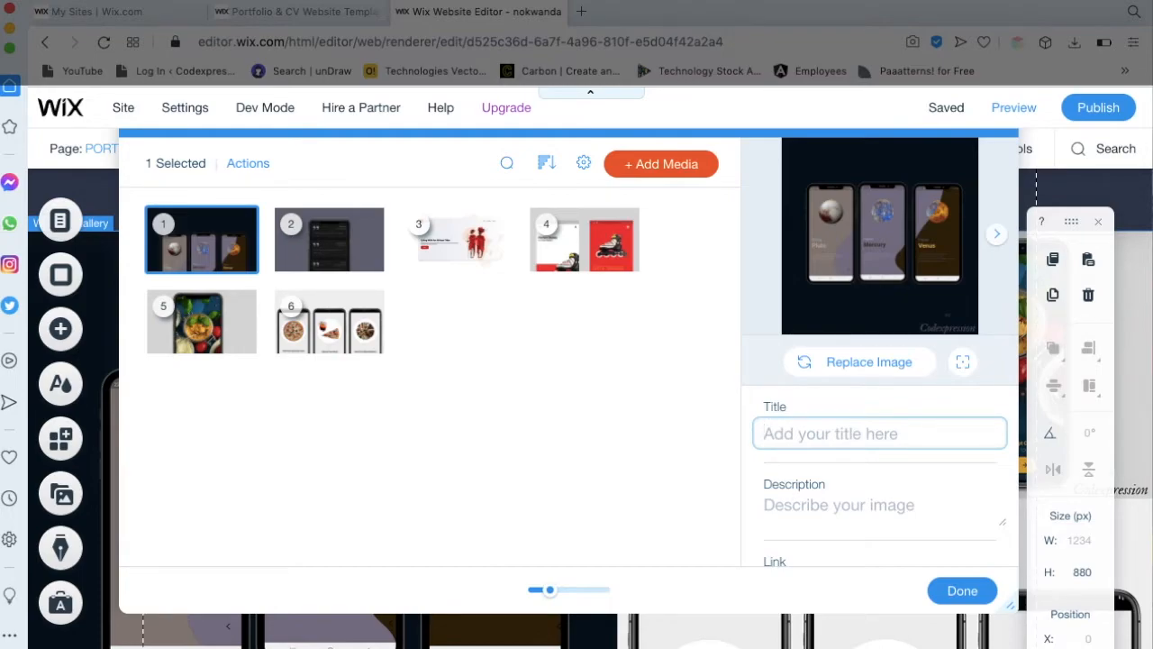
key("super+Tab")
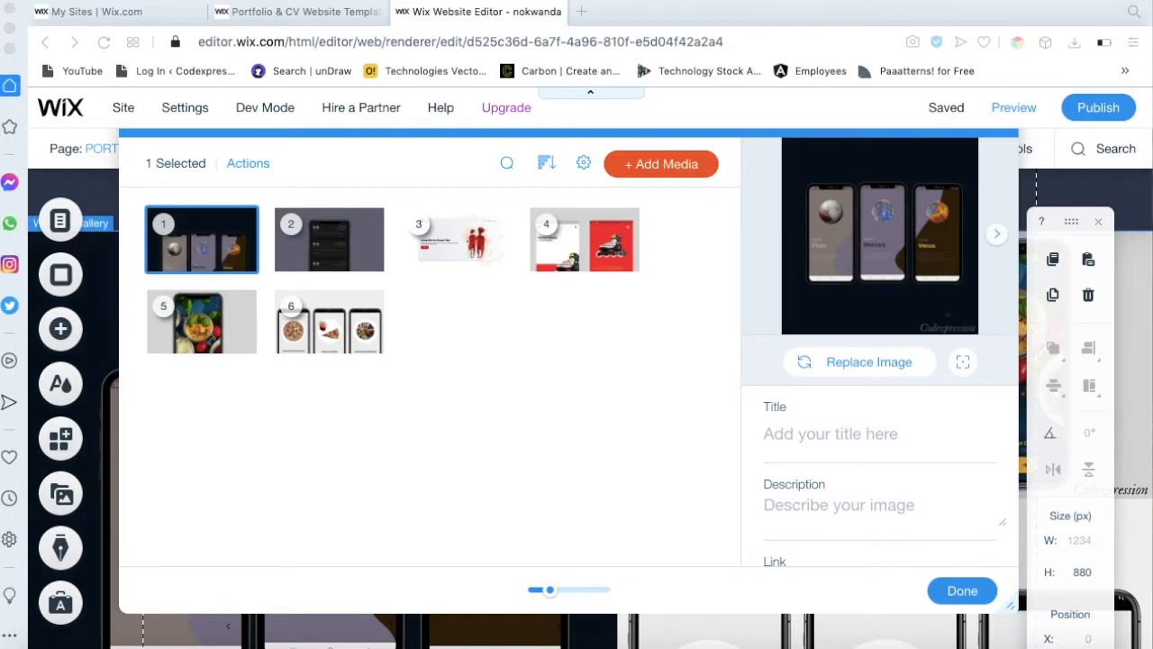
left_click(831, 431)
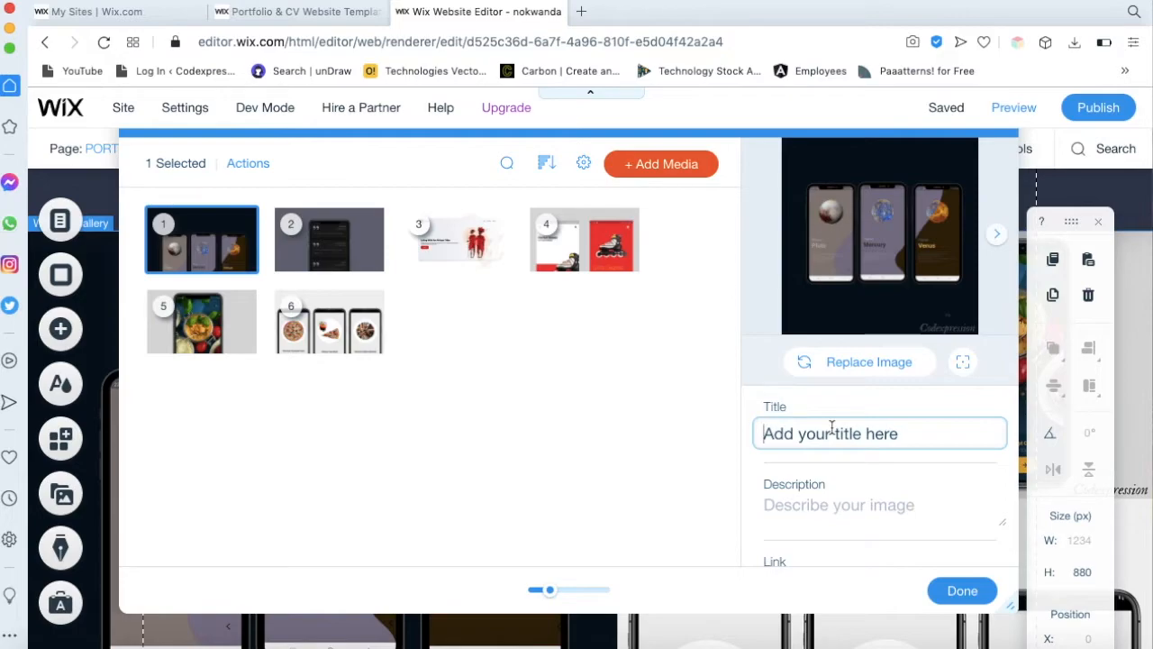
type("Liquid Swipe Animation Flutter")
key("Tab")
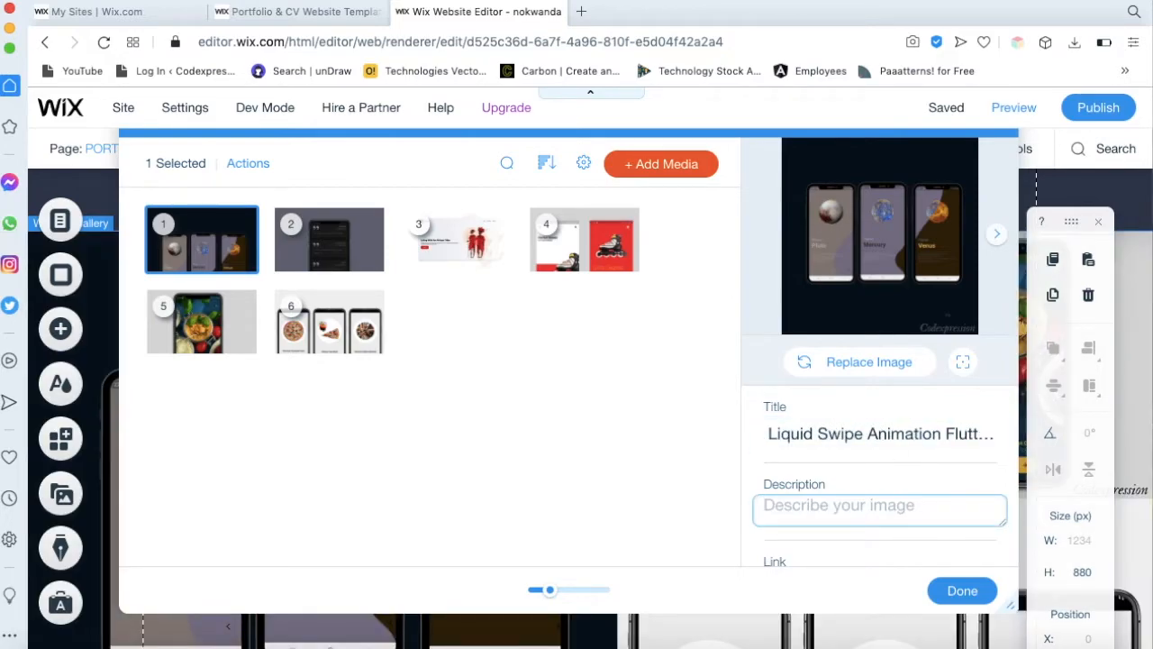
Paste "How to create a liquid swipe effect animation using flutter." as the first image's description
key("super+Tab")
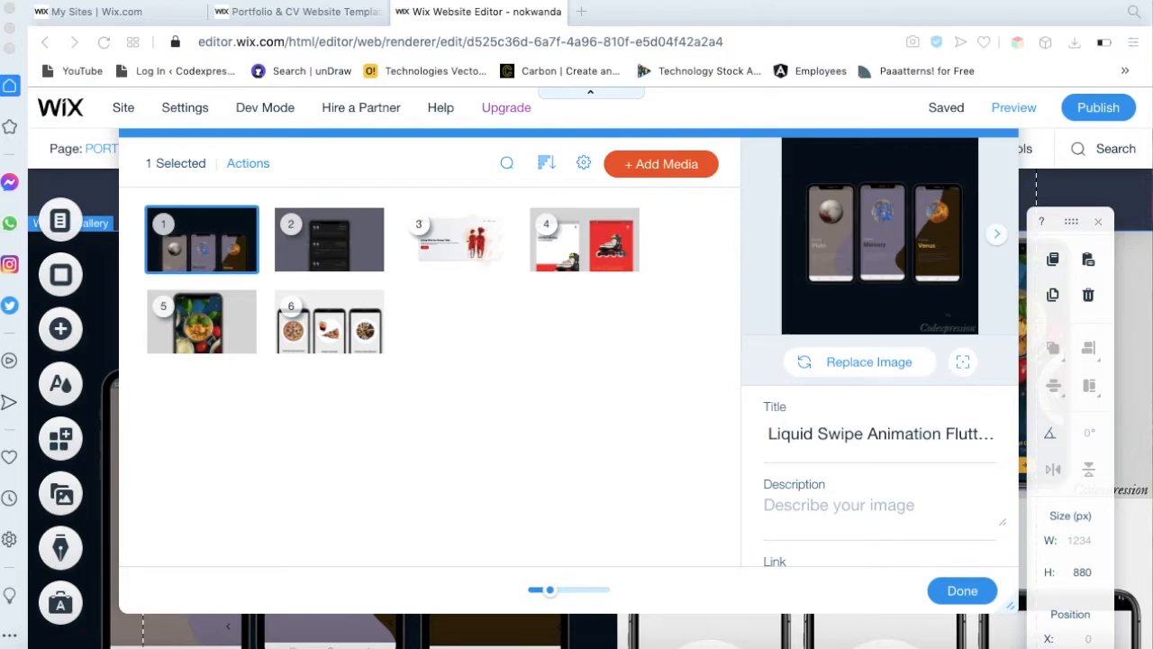
left_click(863, 507)
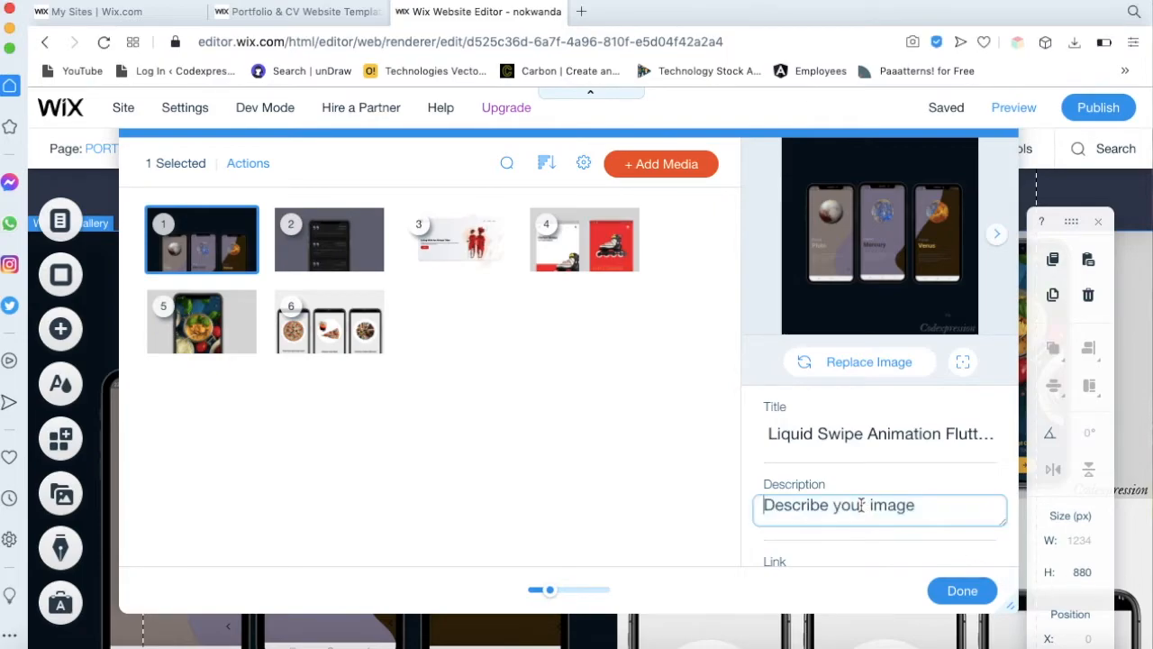
key("super+v")
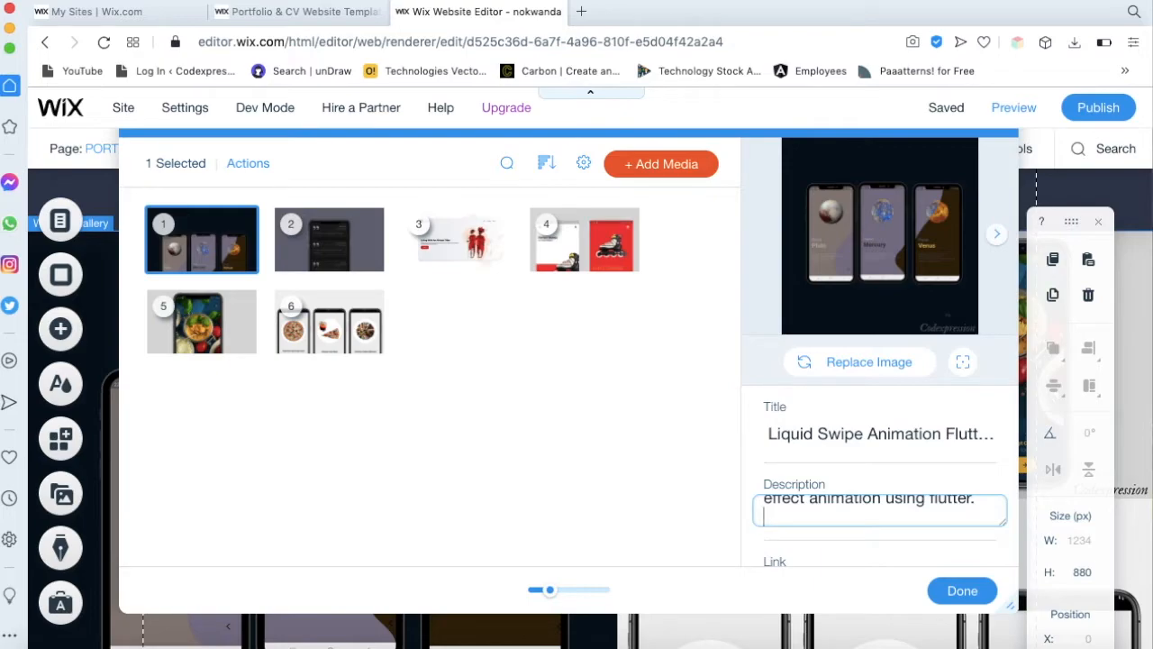
key("super+Tab")
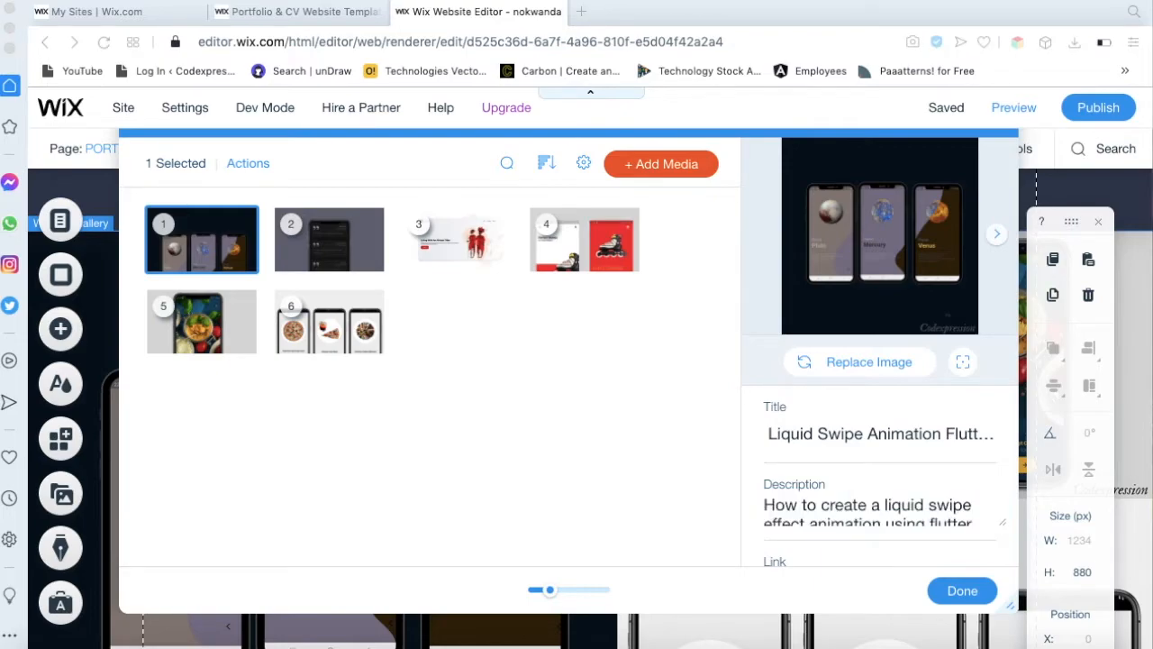
scroll(821, 505, "down", 1)
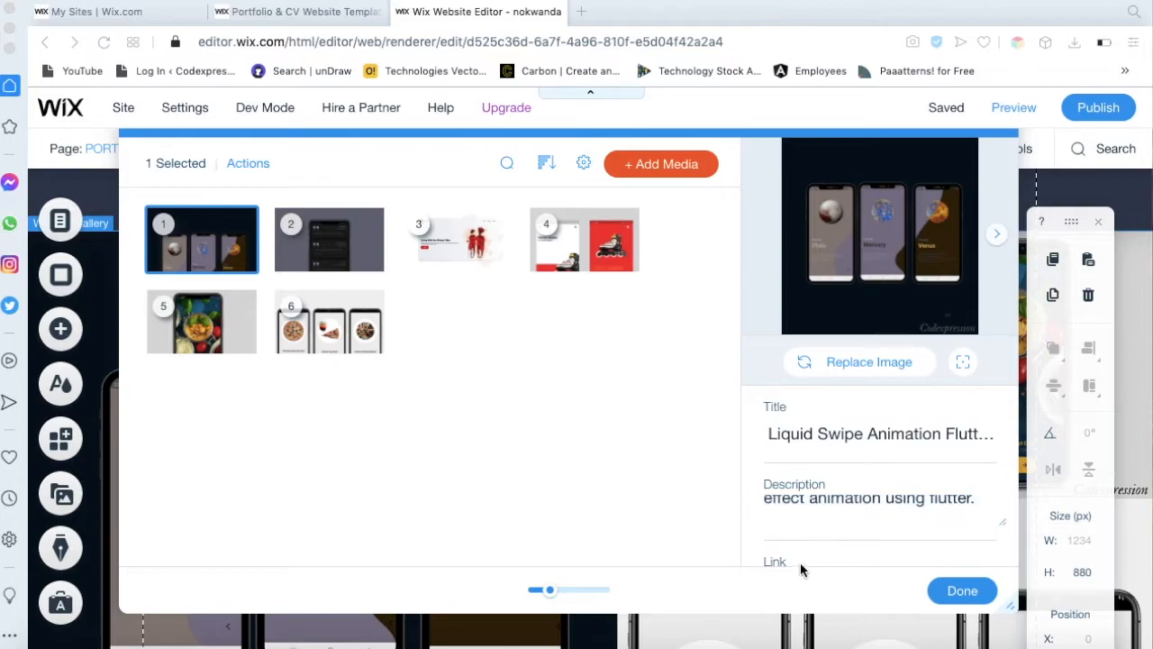
scroll(793, 545, "down", 2)
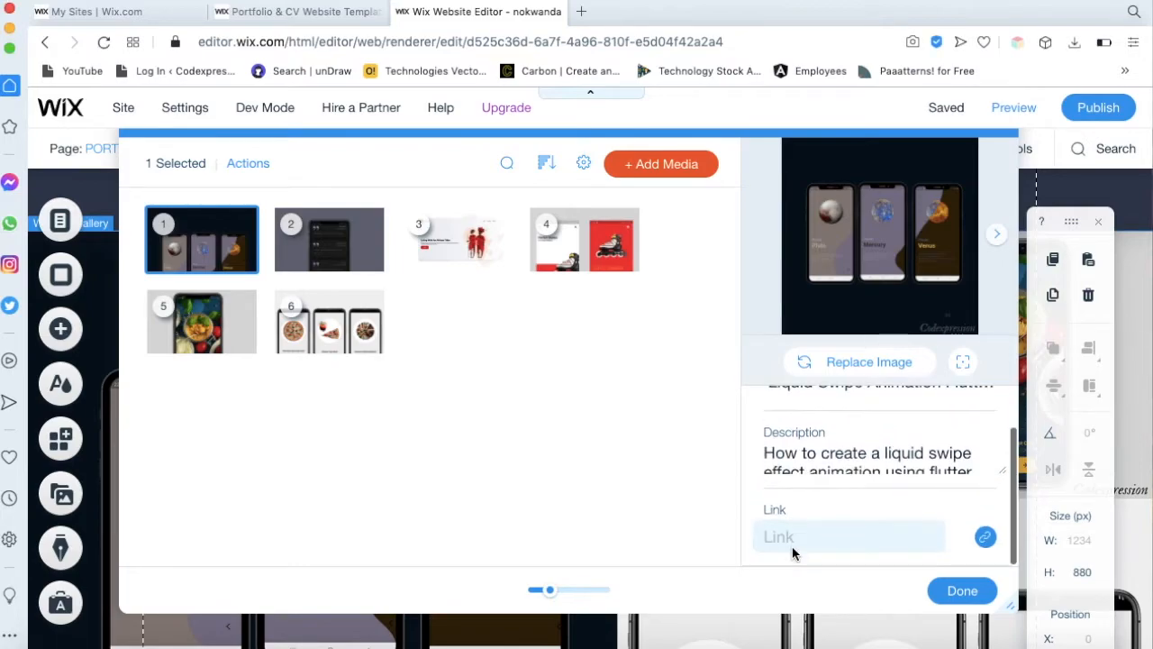
left_click(800, 535)
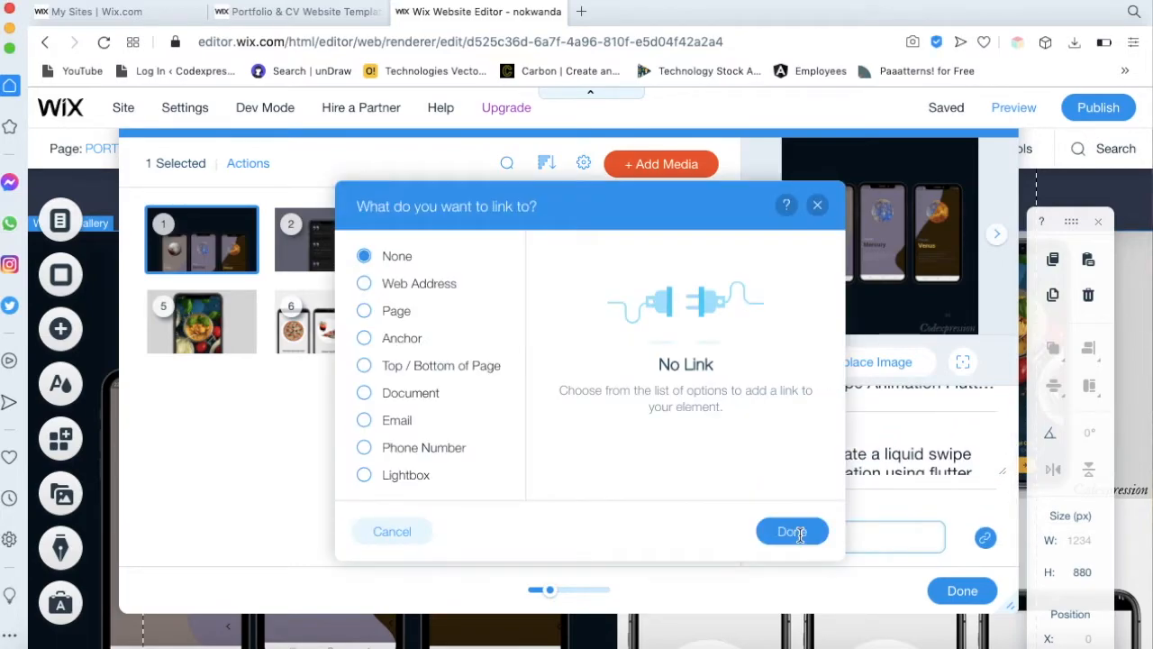
left_click(374, 284)
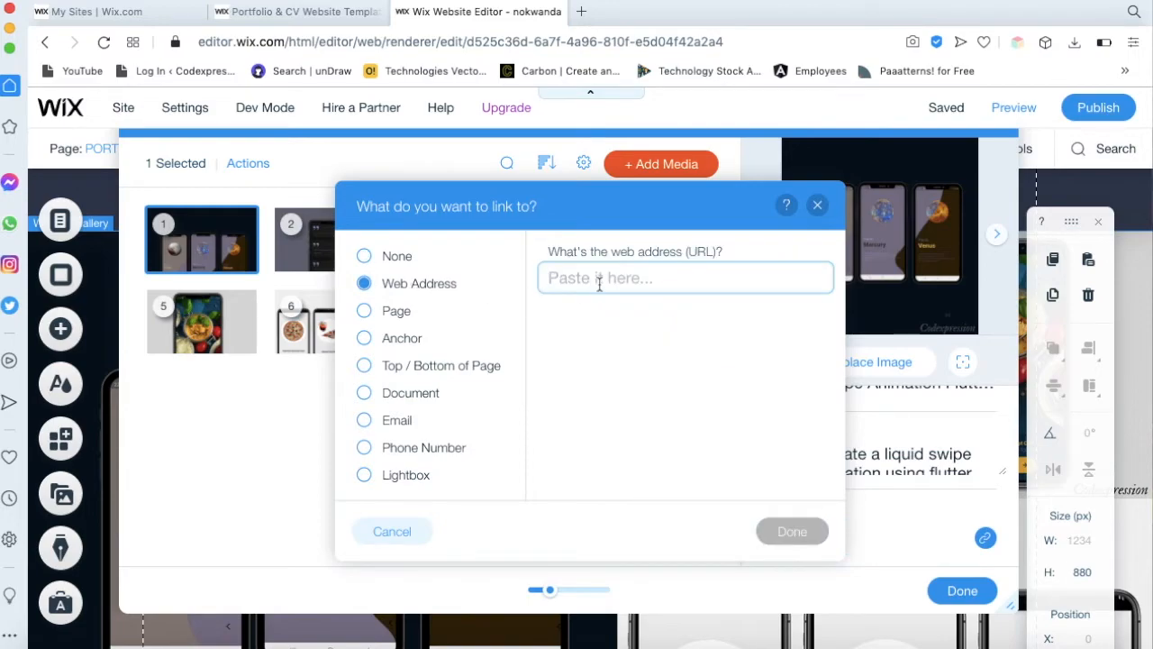
type("https://youtu.be/UOuBNbgt_RU")
left_click(789, 532)
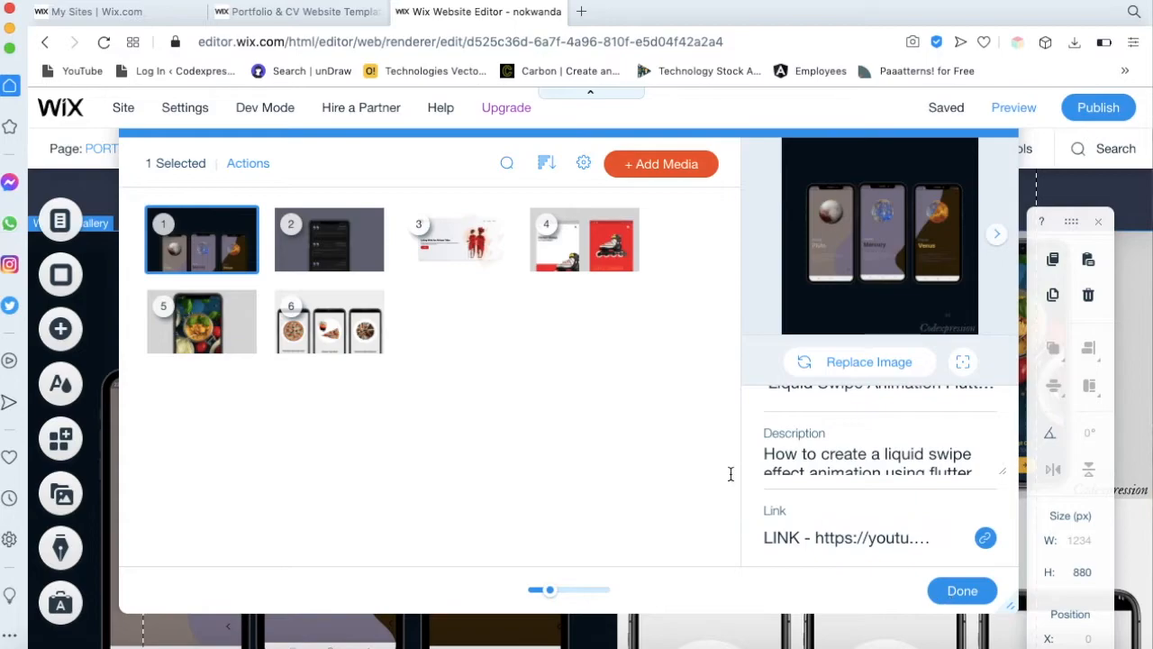
Title the second gallery image "Quotes API CALL"
left_click(329, 242)
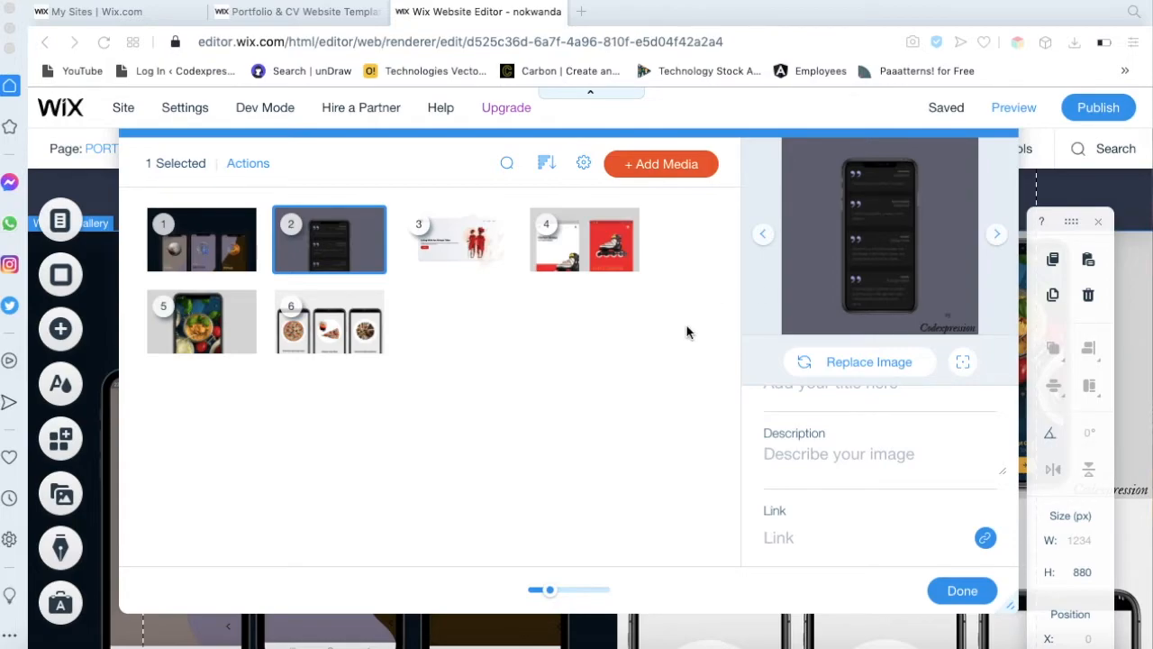
scroll(842, 448, "up", 1)
left_click(840, 448)
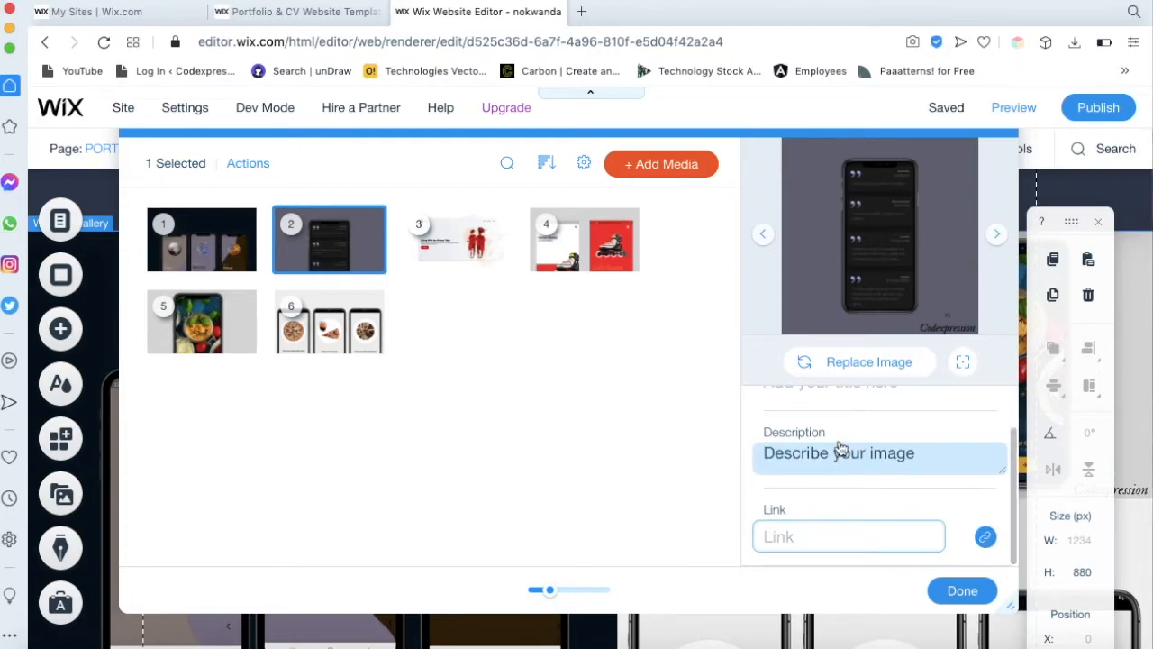
scroll(840, 448, "up", 1)
left_click(830, 433)
type("Quotes API CALL")
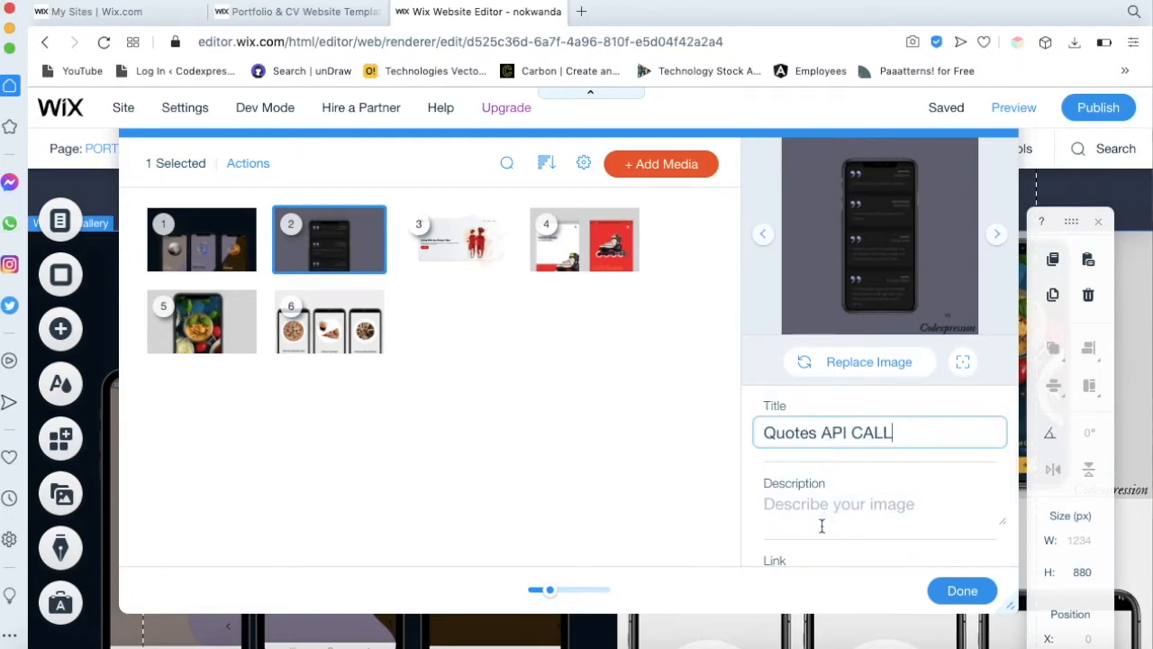
Paste the text beginning "In this tutorial I am showing you how to use a fast performance" as the second image's description
left_click(816, 510)
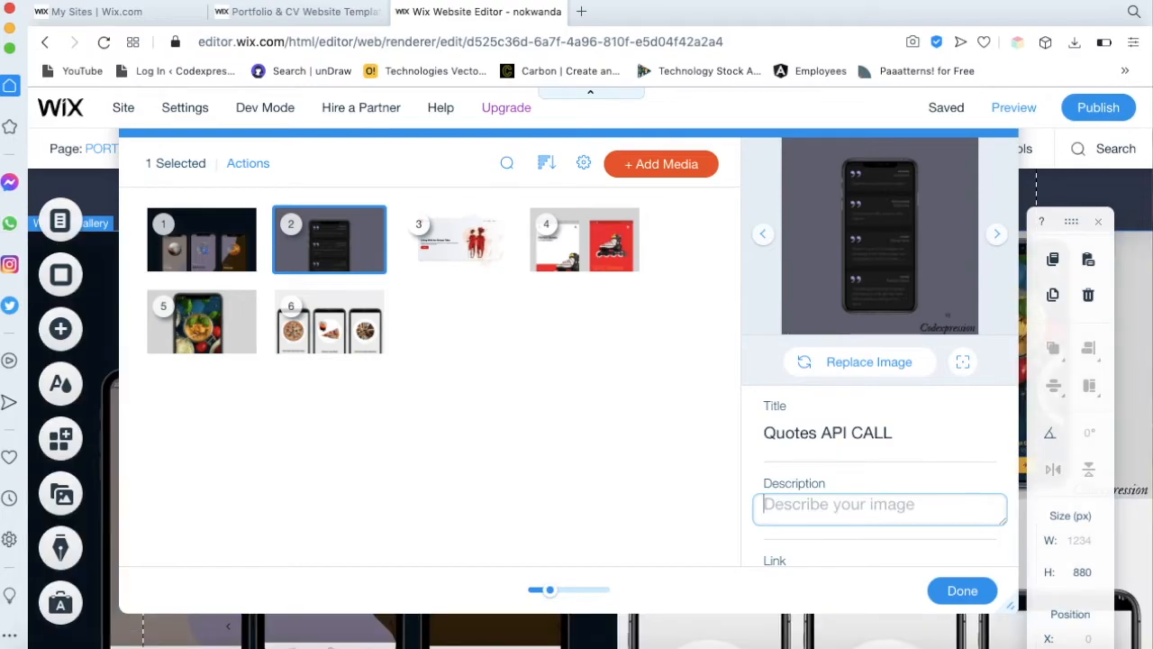
key("super+Tab")
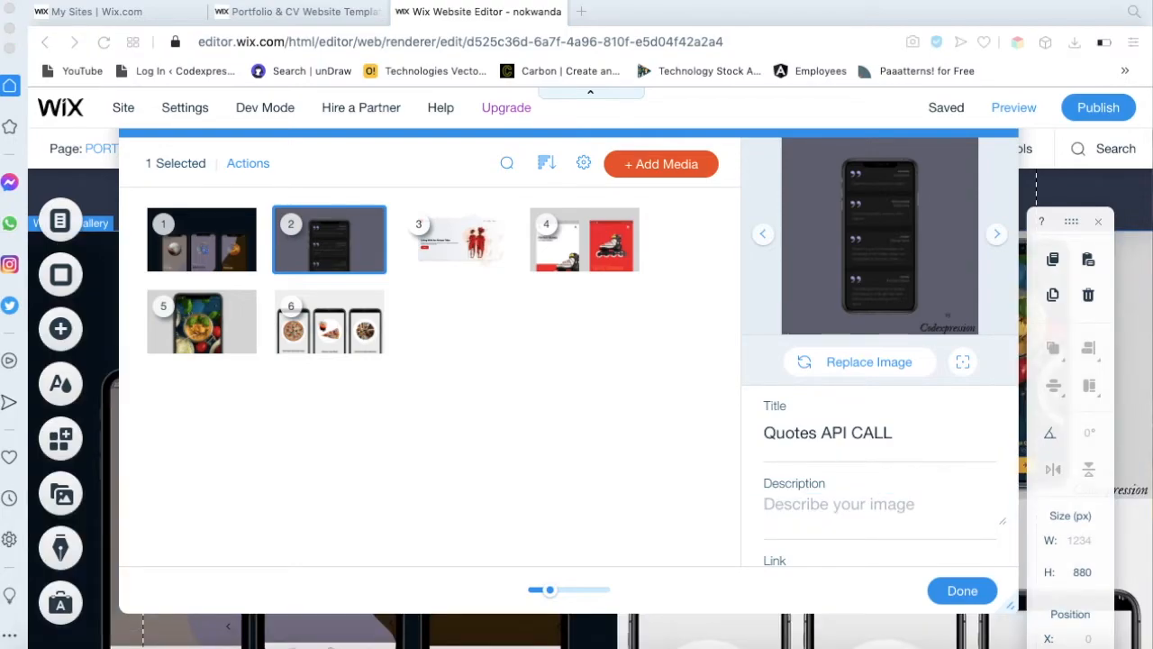
left_click(863, 505)
key("super+v")
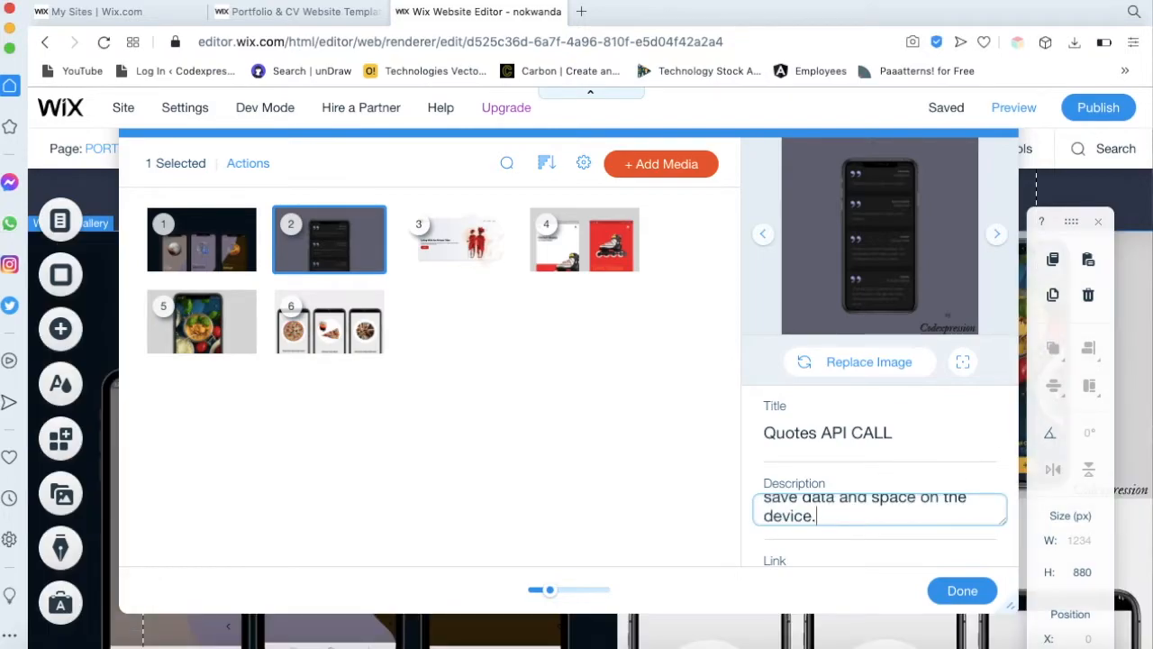
Link the second gallery image to the YouTube web address ending in ?v=yFNBz5MWbkE&feature=youtu.be
key("super+Tab")
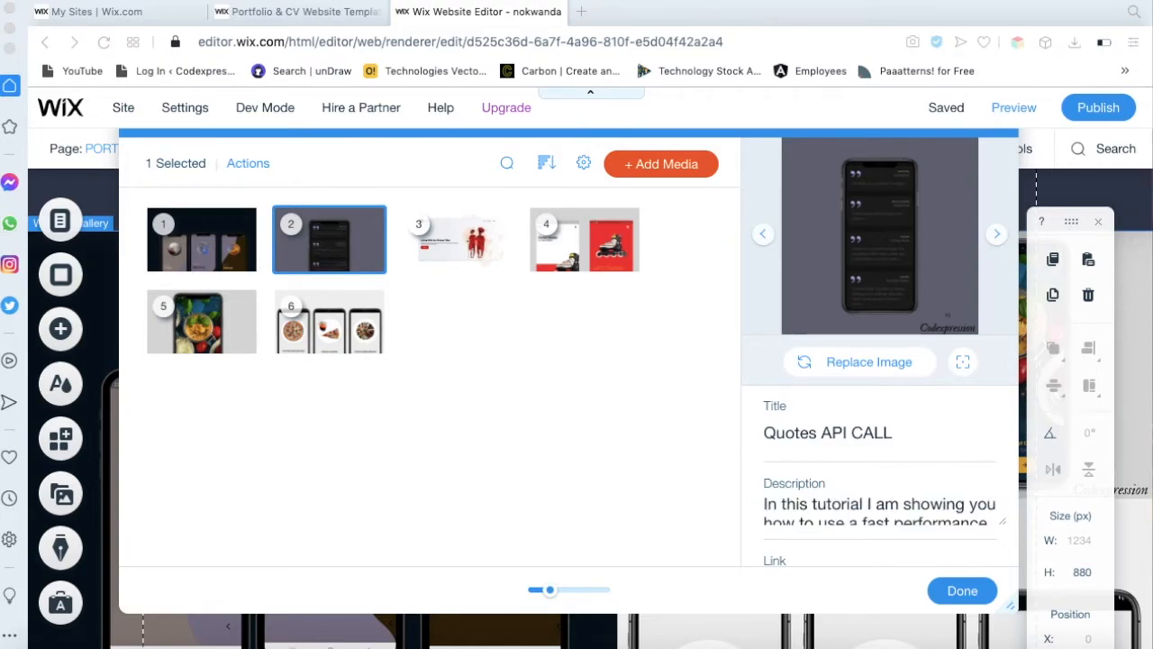
scroll(865, 451, "down", 2)
left_click(850, 536)
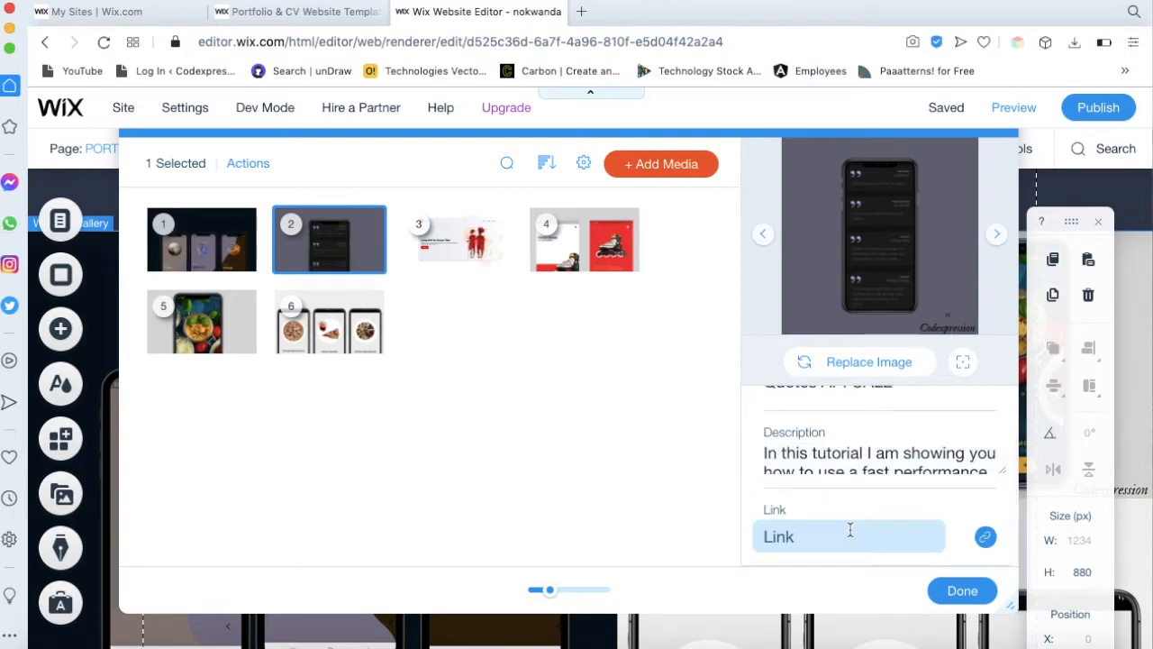
left_click(850, 533)
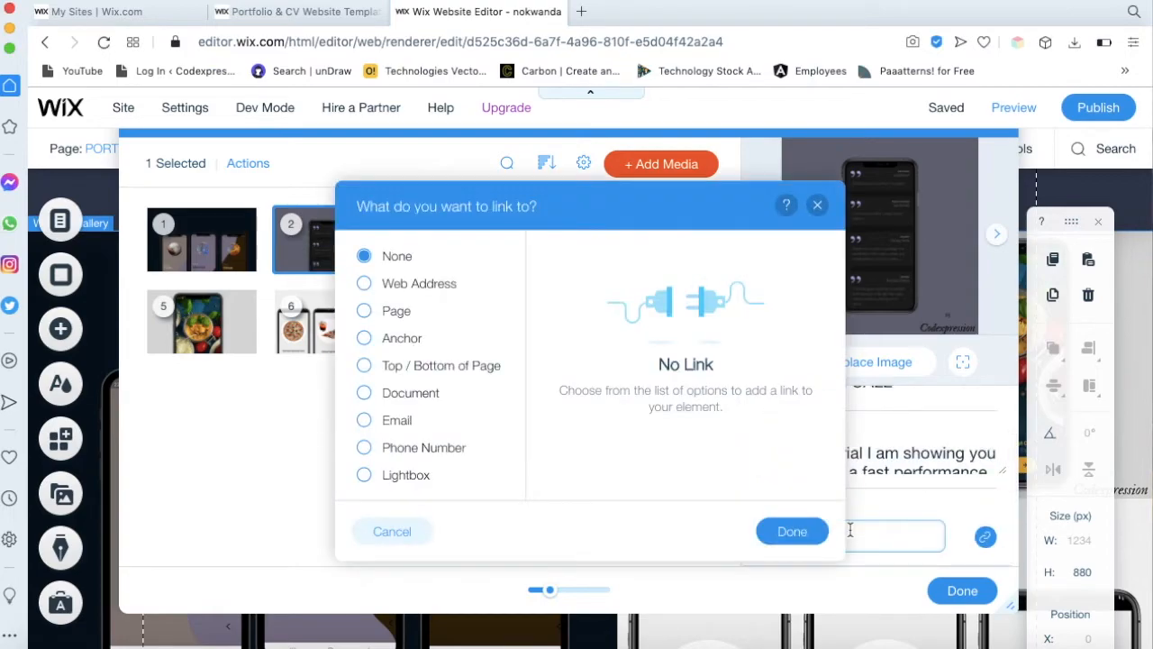
left_click(389, 283)
key("super+v")
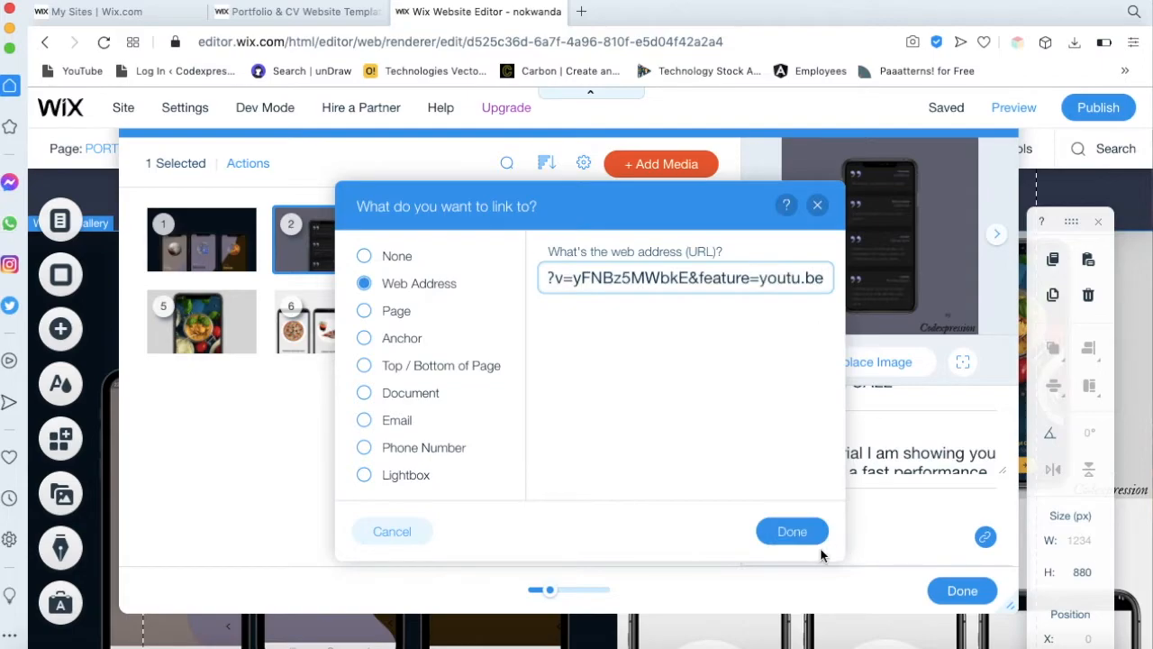
left_click(797, 532)
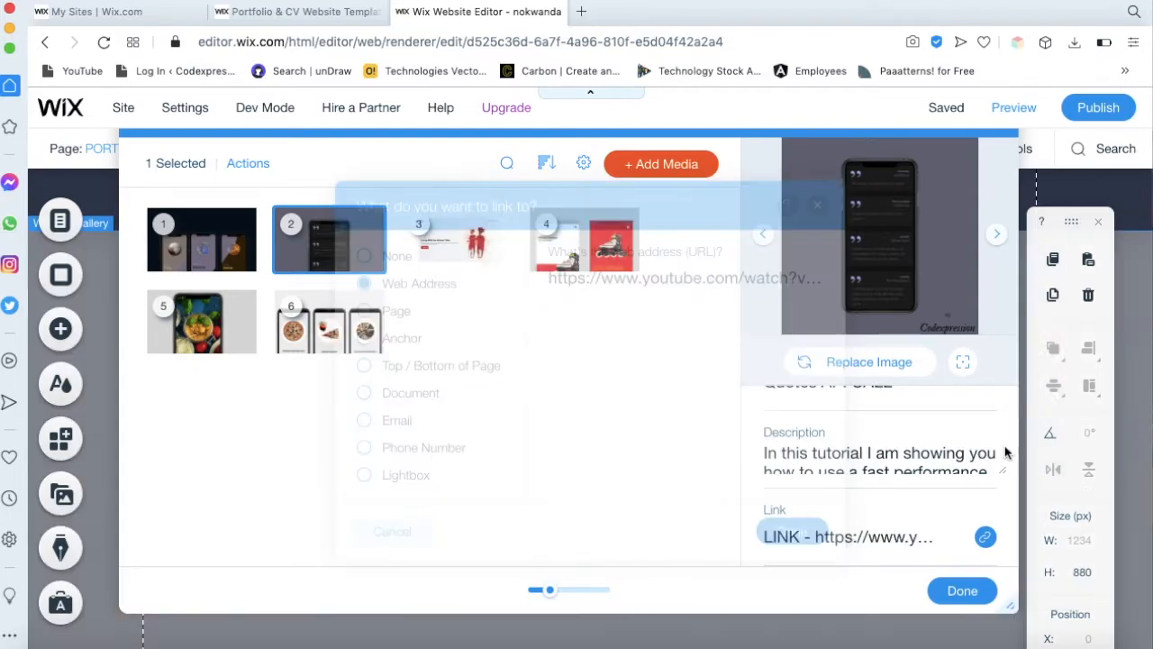
left_click(986, 538)
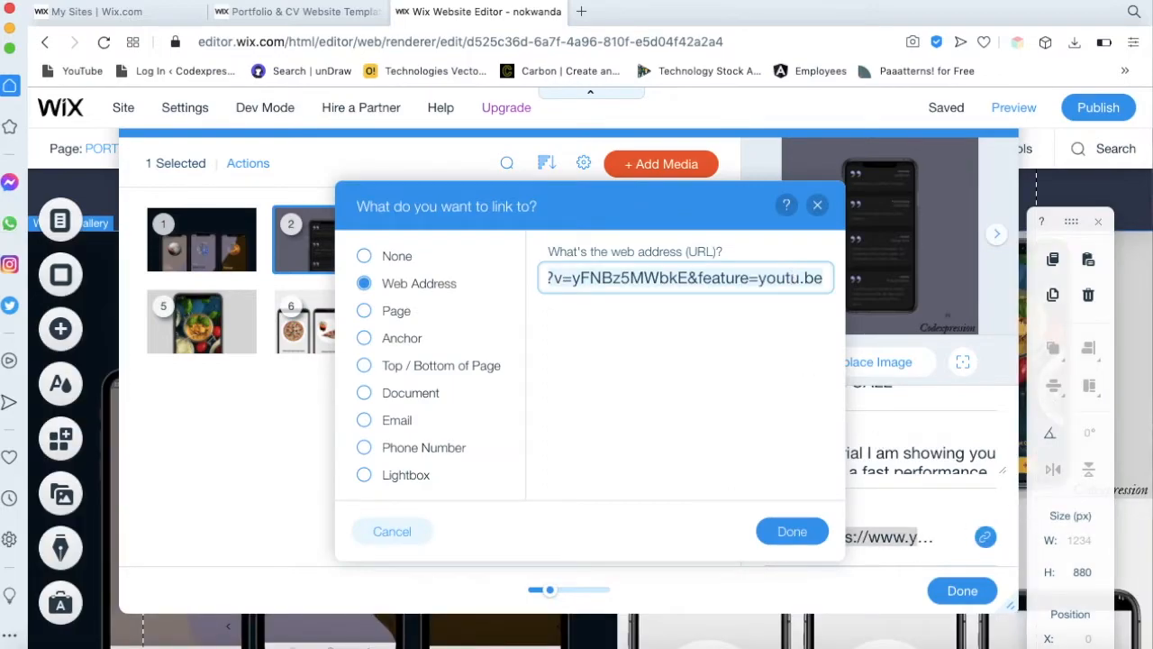
key("super+a")
key("BackSpace")
key("super+Tab")
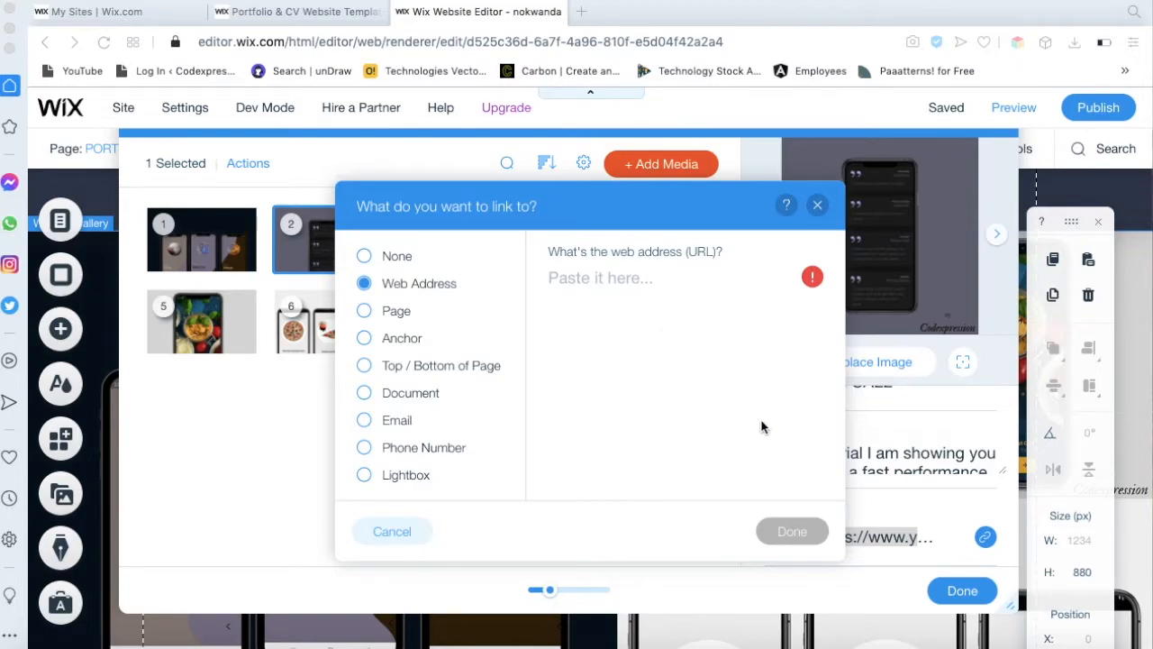
left_click(635, 283)
left_click(635, 283)
type("https://www.youtube.com/watch?v=yFNBz5MWbkE")
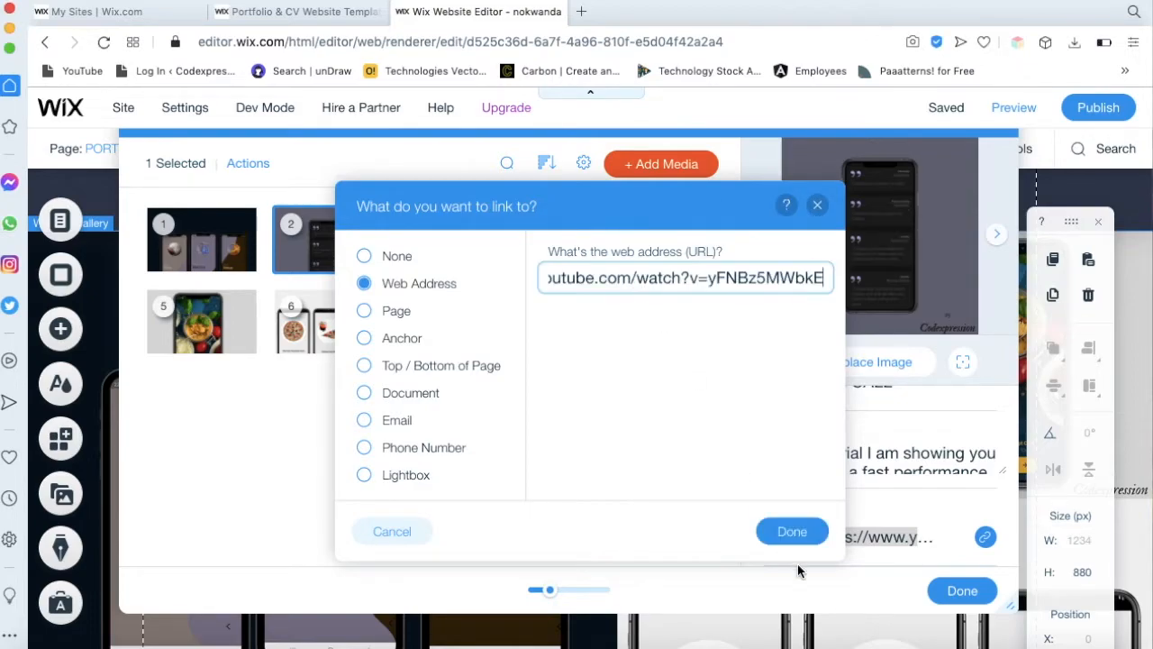
left_click(793, 531)
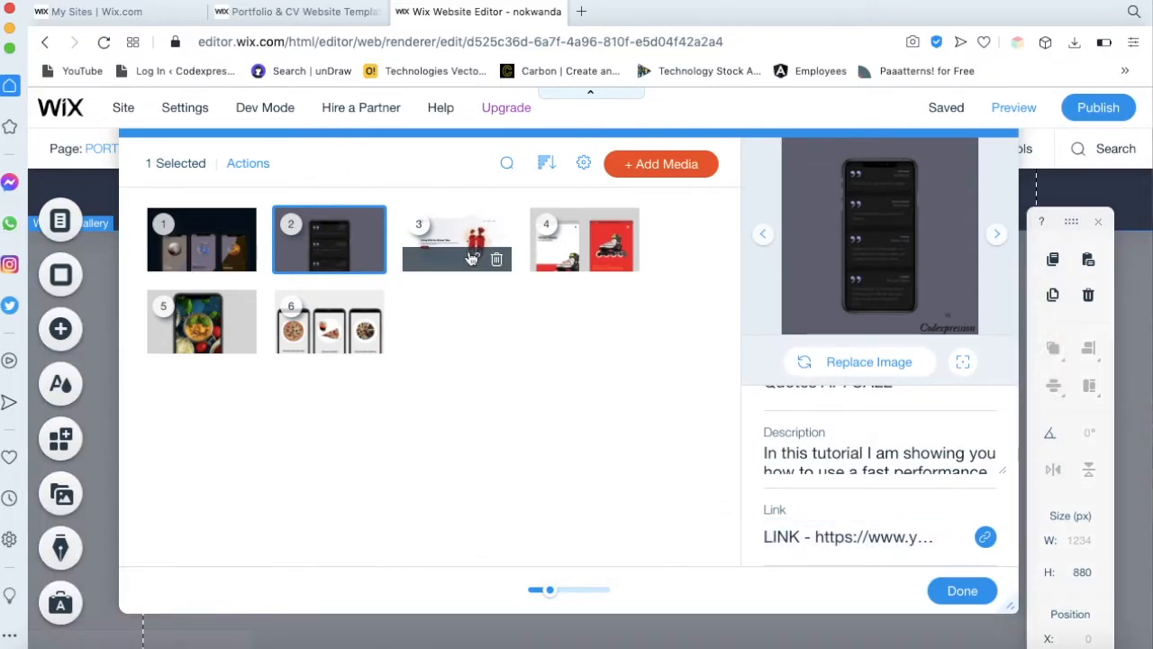
Title the fourth gallery image "FLUTTER E-COMMERCE DESIGN - Skate App Concept"
left_click(468, 256)
scroll(829, 478, "up", 1)
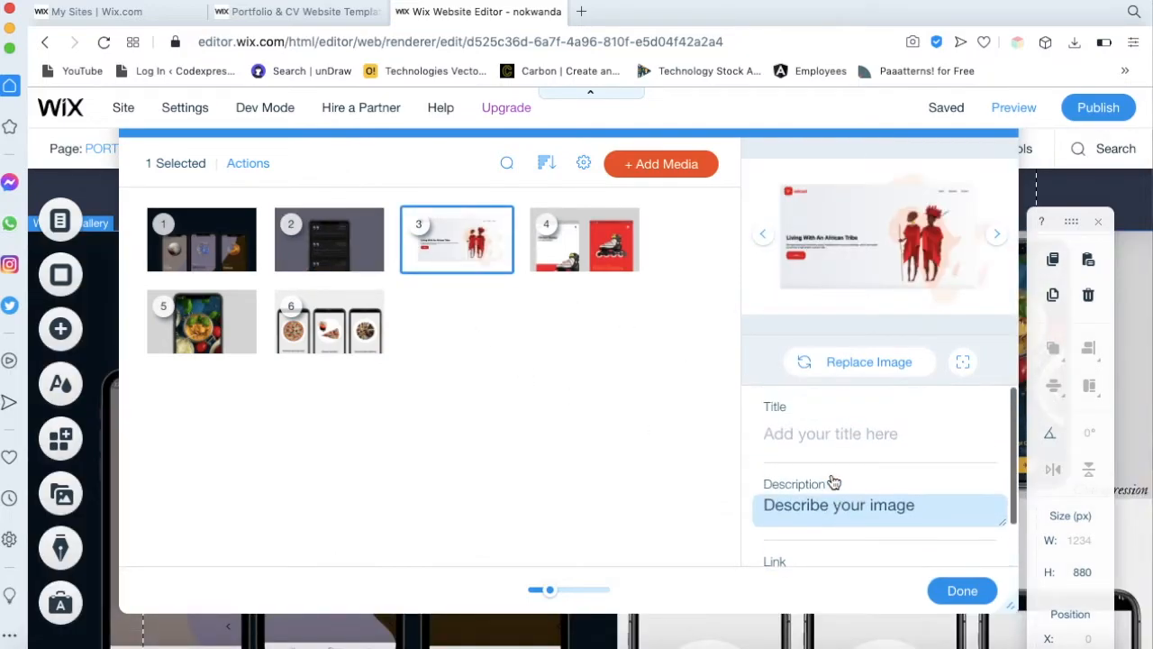
left_click(574, 223)
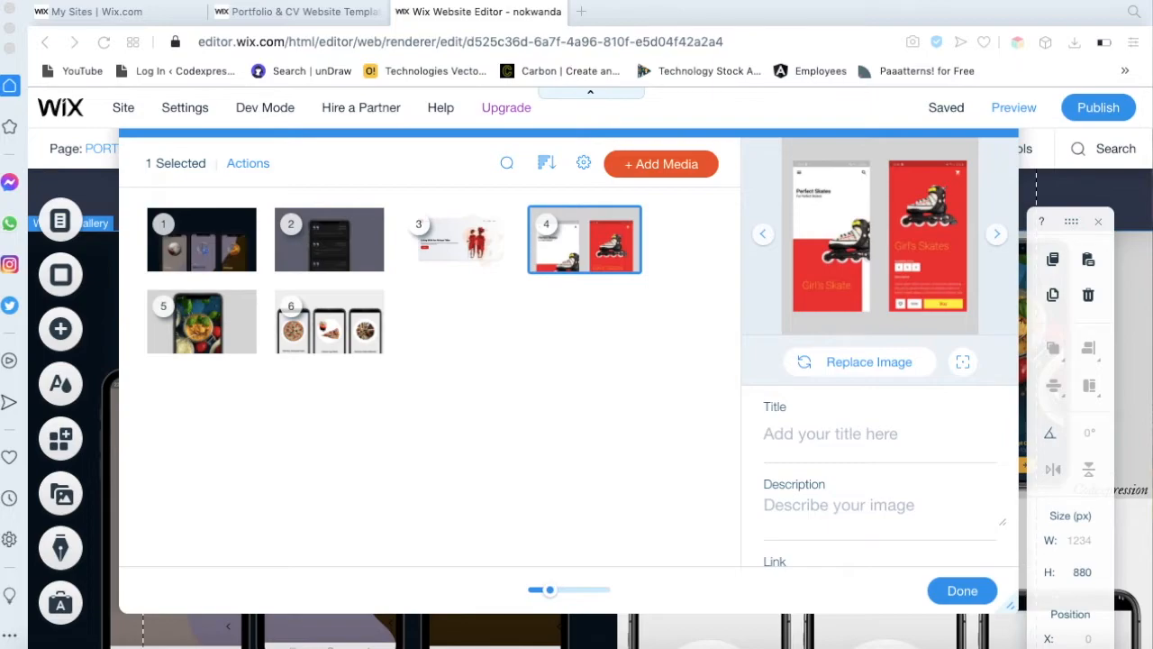
left_click(796, 438)
type("DESIGN  - Skate App Concept")
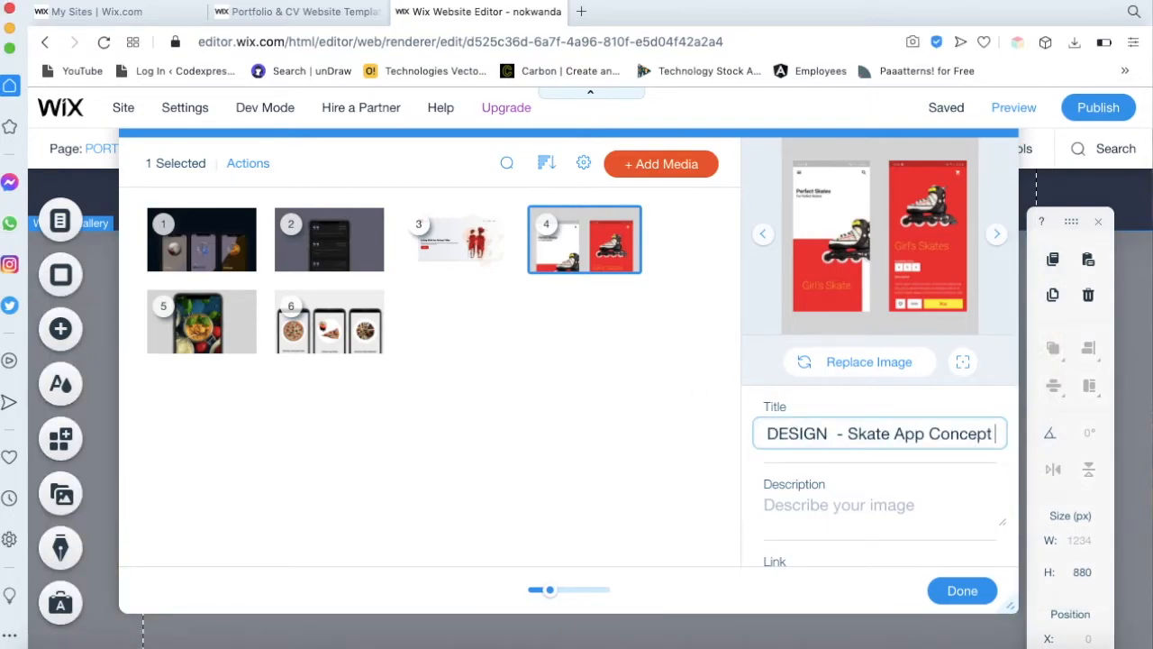
Paste the text beginning "Hope you like this simple UI design using flutter" as the fourth image's description
key("super+Tab")
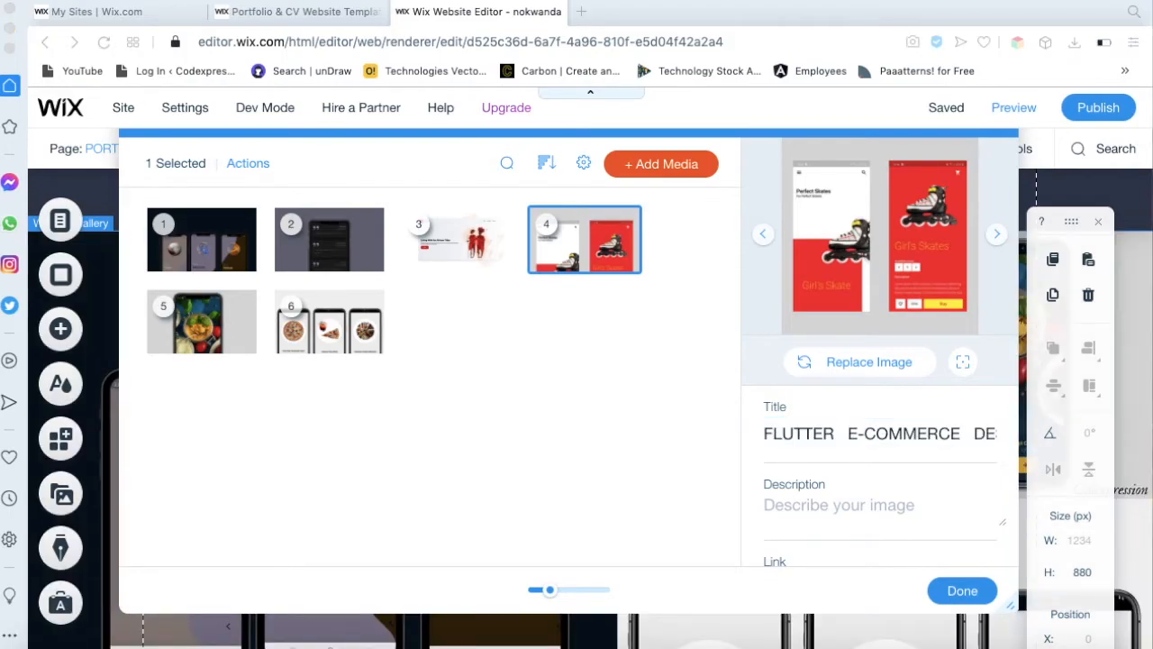
left_click(932, 507)
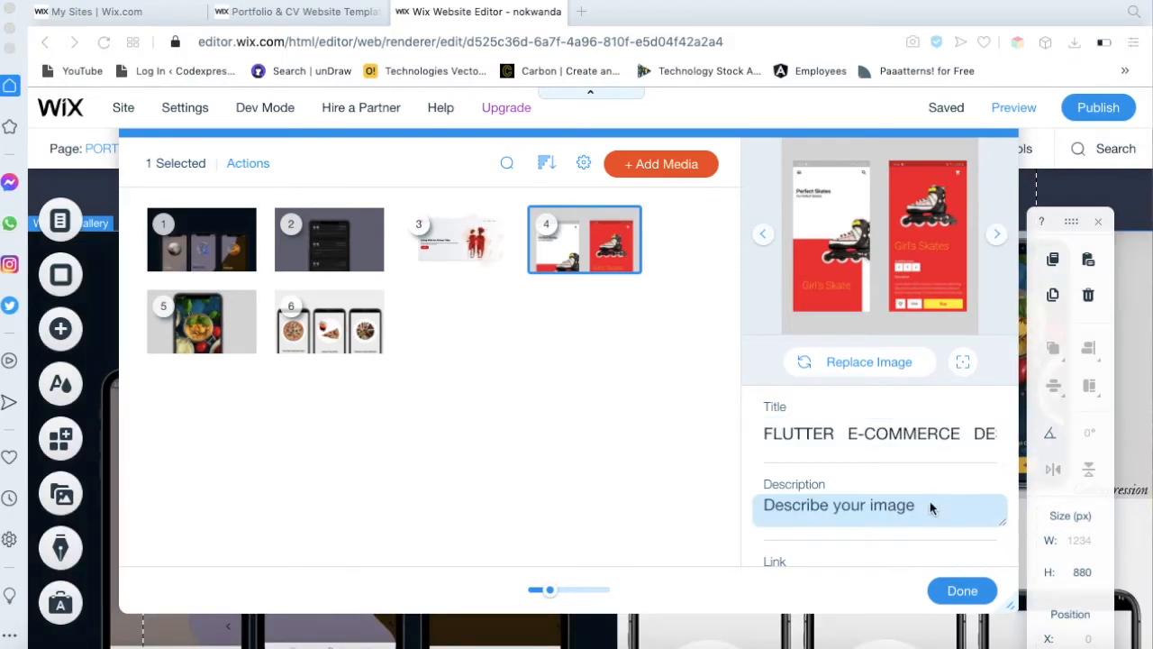
key("super+v")
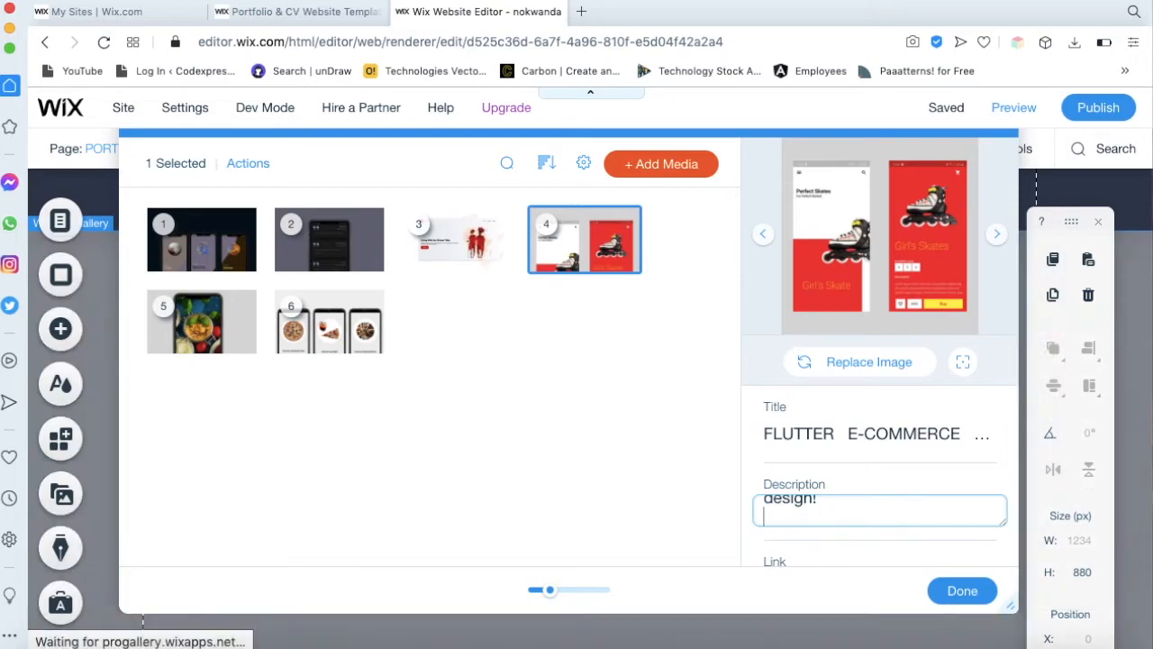
key("super+Tab")
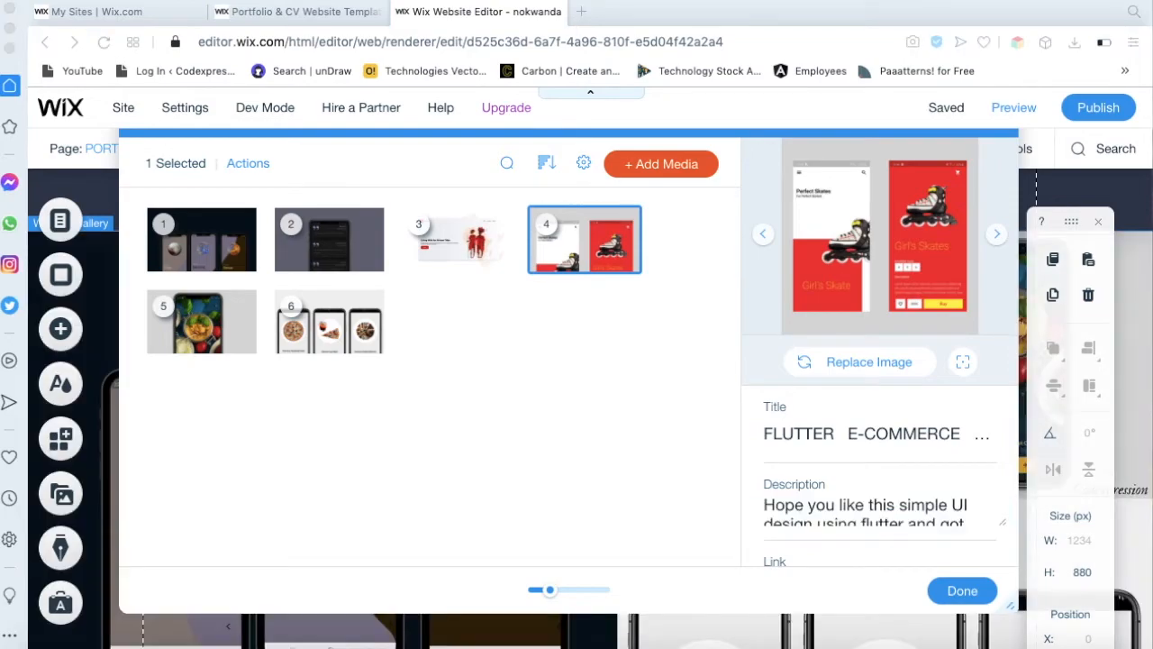
scroll(832, 538, "down", 1)
left_click(990, 540)
left_click(988, 538)
left_click(410, 284)
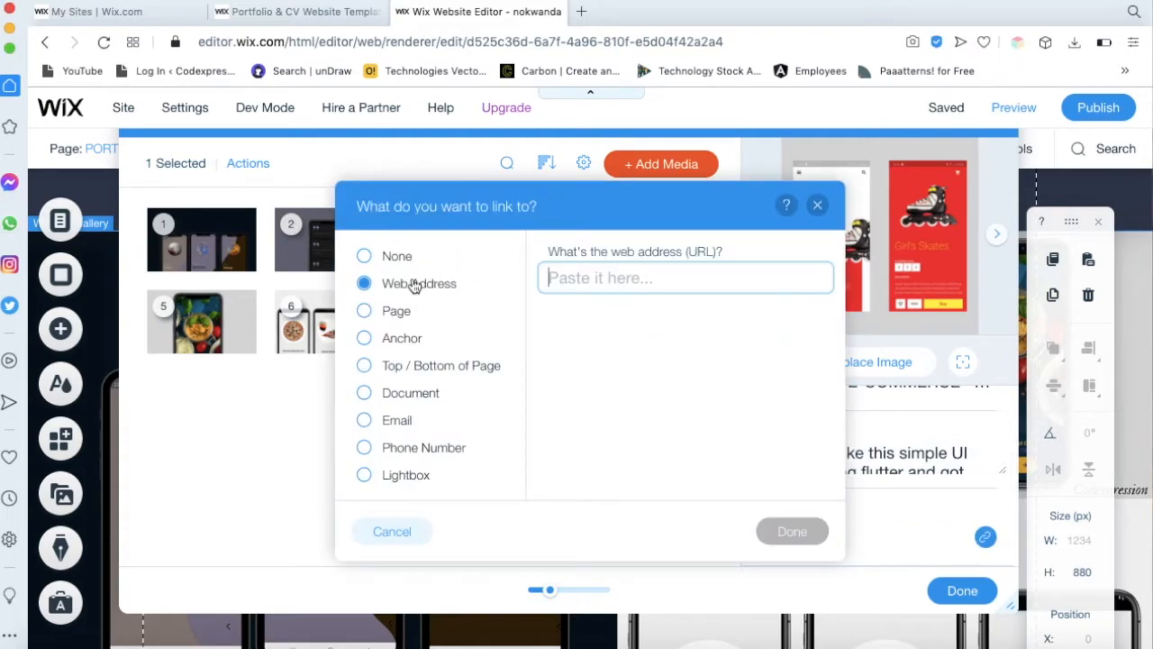
type("https://youtu.be/nipPozGfl0Y")
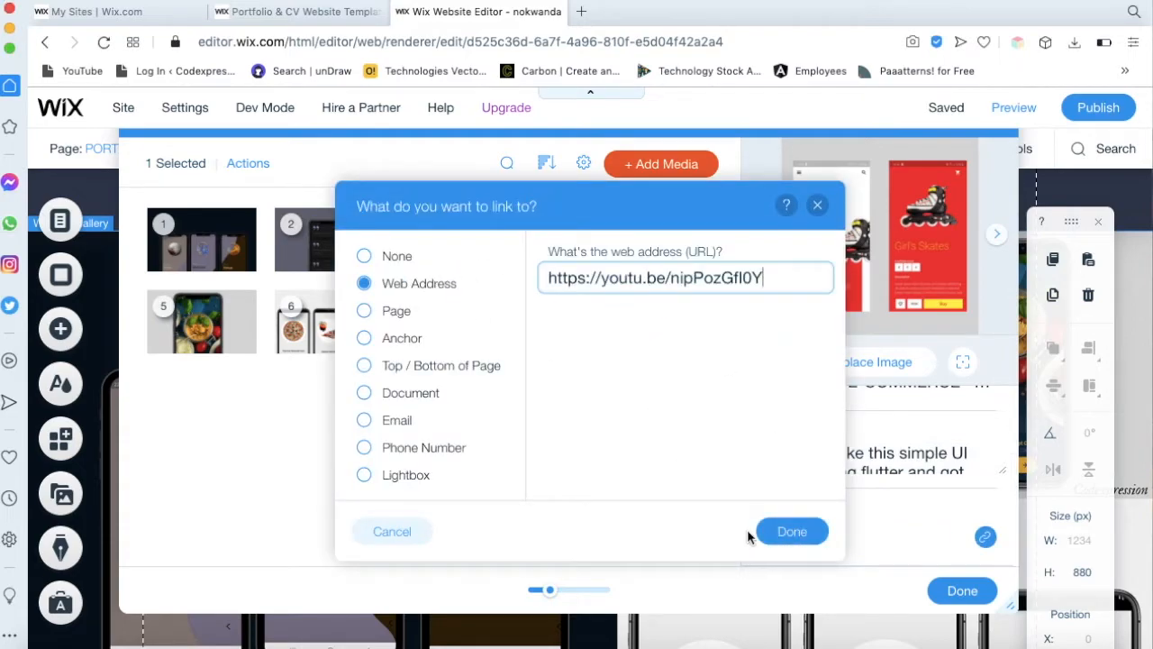
left_click(784, 532)
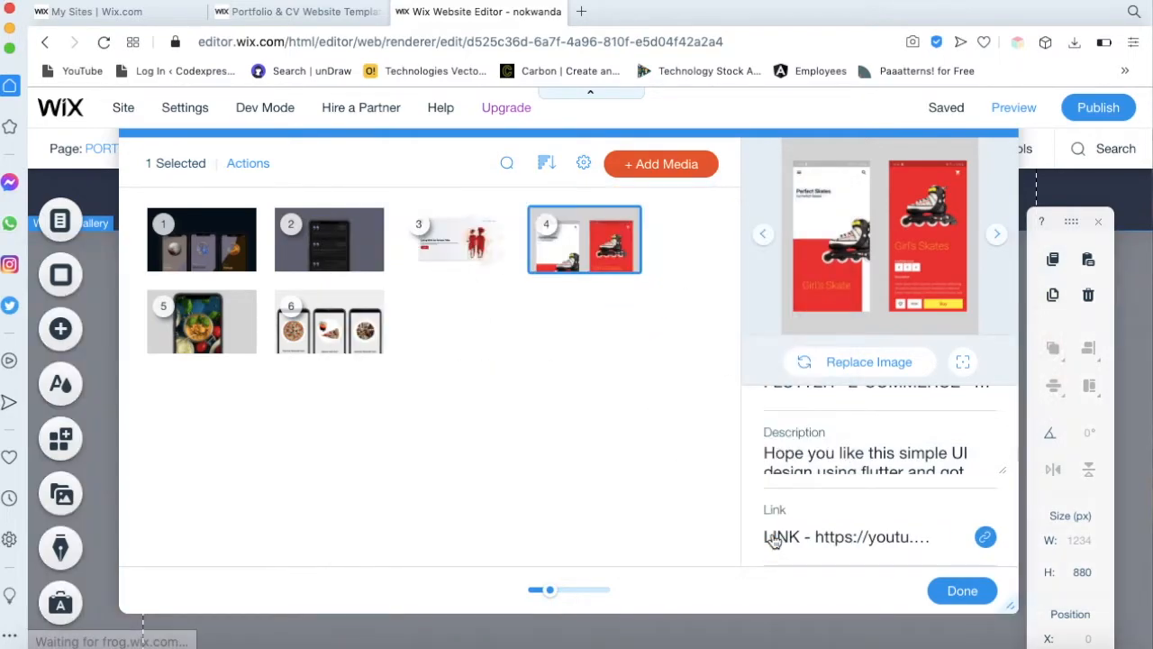
Title the sixth gallery image "Flutter Onboarding Screens UI with Animation"
left_click(206, 317)
left_click(354, 320)
scroll(844, 465, "up", 1)
left_click(830, 434)
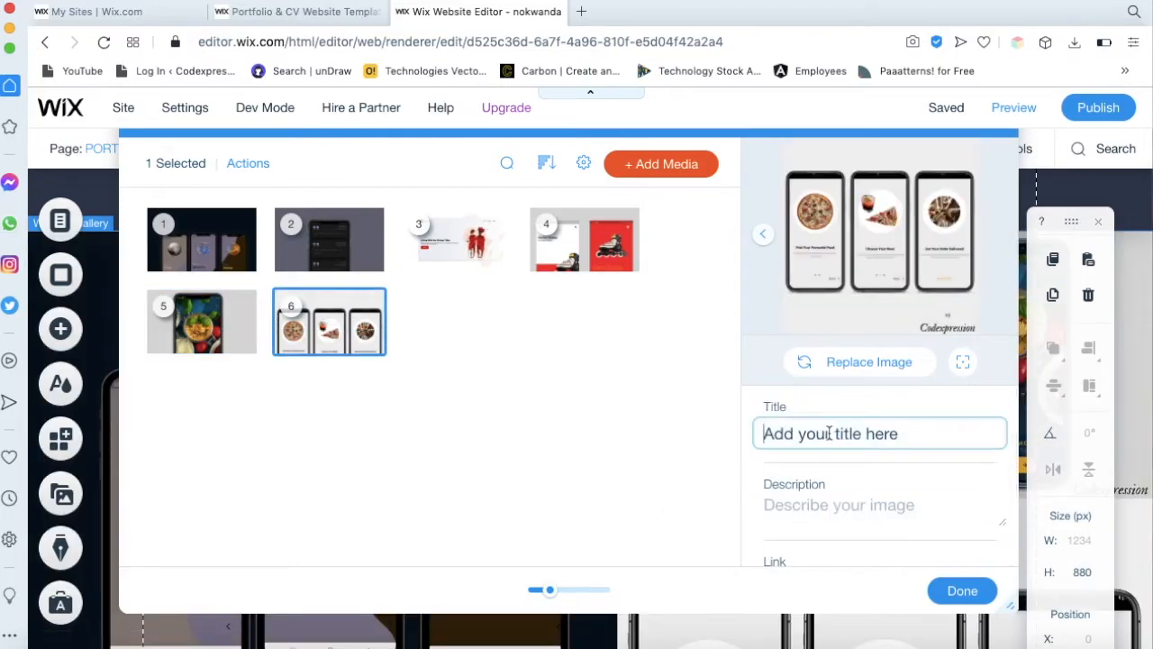
key("super+Tab")
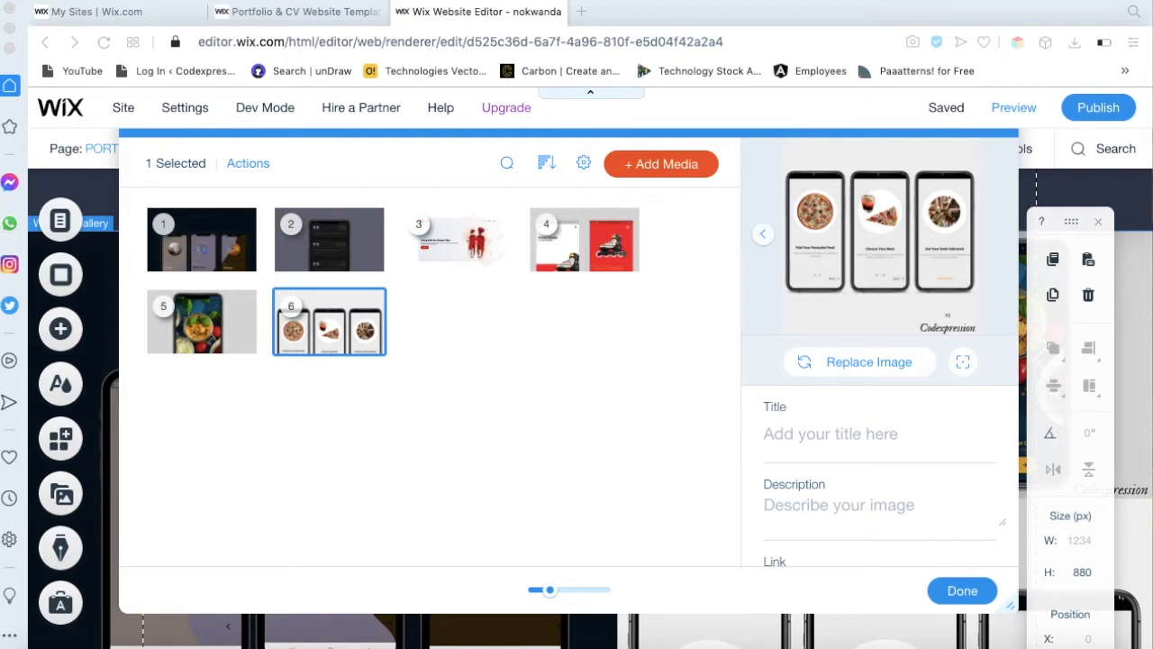
left_click(829, 433)
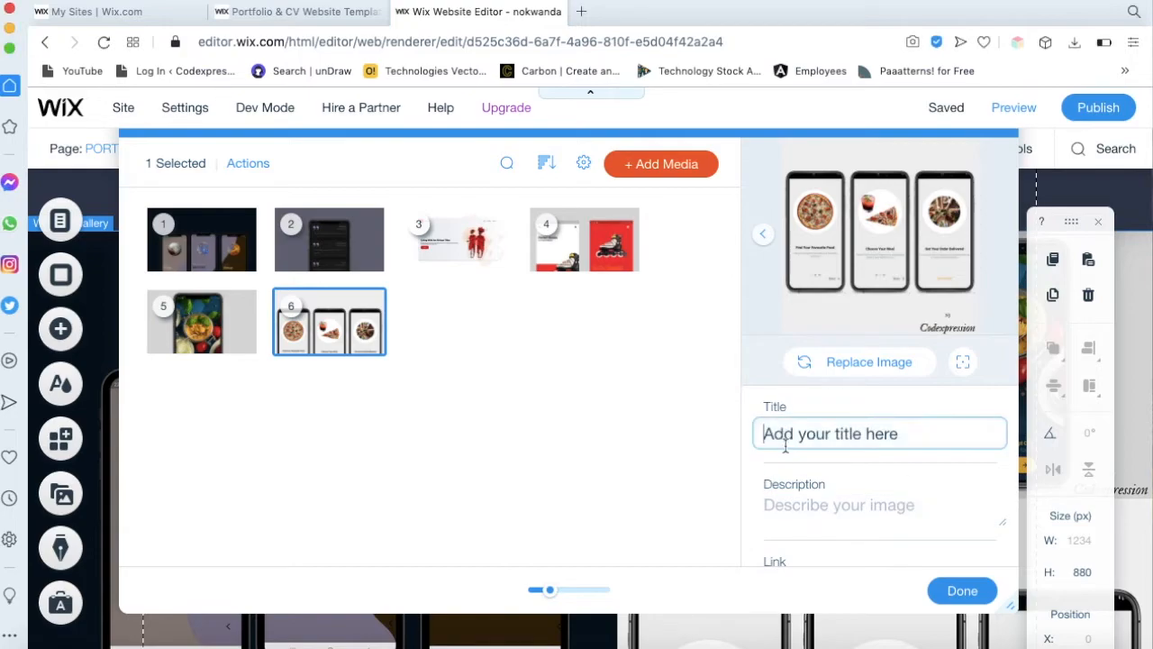
key("super+v")
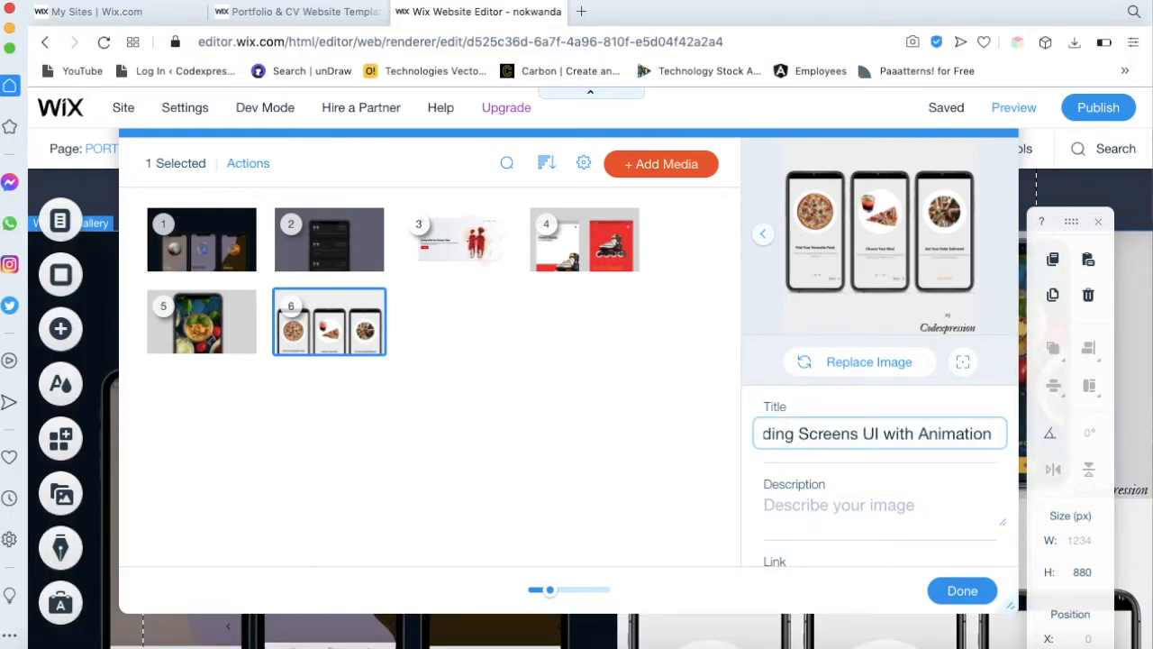
Paste the text beginning "Understand 3 concepts of package/provider :" as the sixth image's description
key("super+Tab")
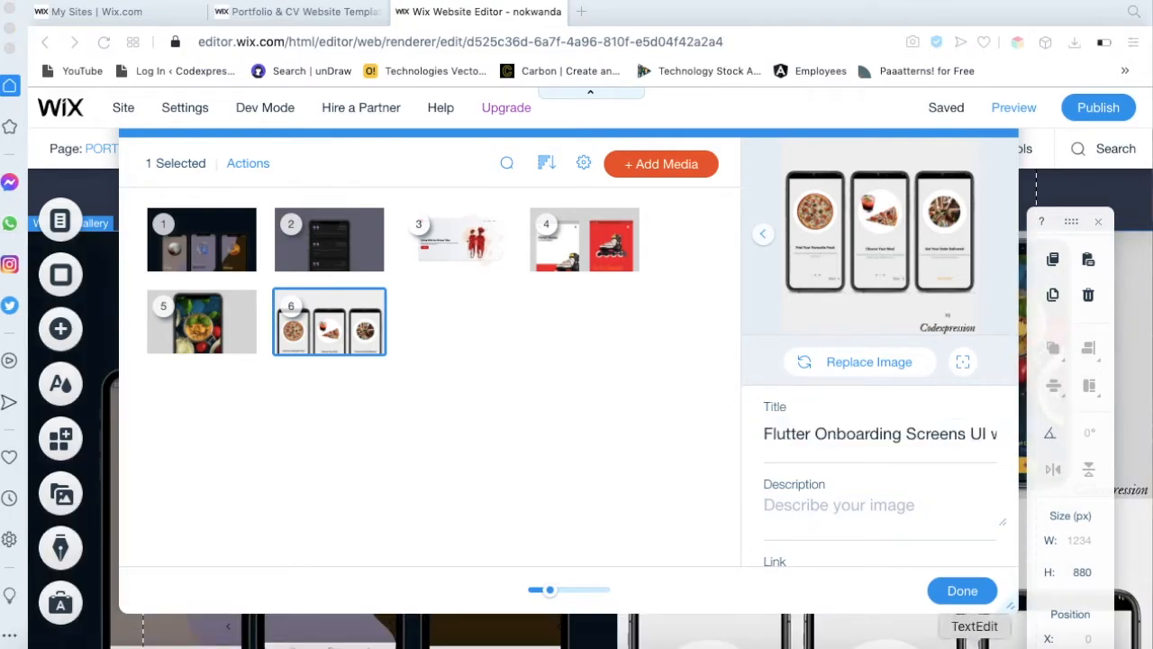
left_click(847, 518)
left_click(847, 517)
key("super+v")
scroll(877, 546, "down", 1)
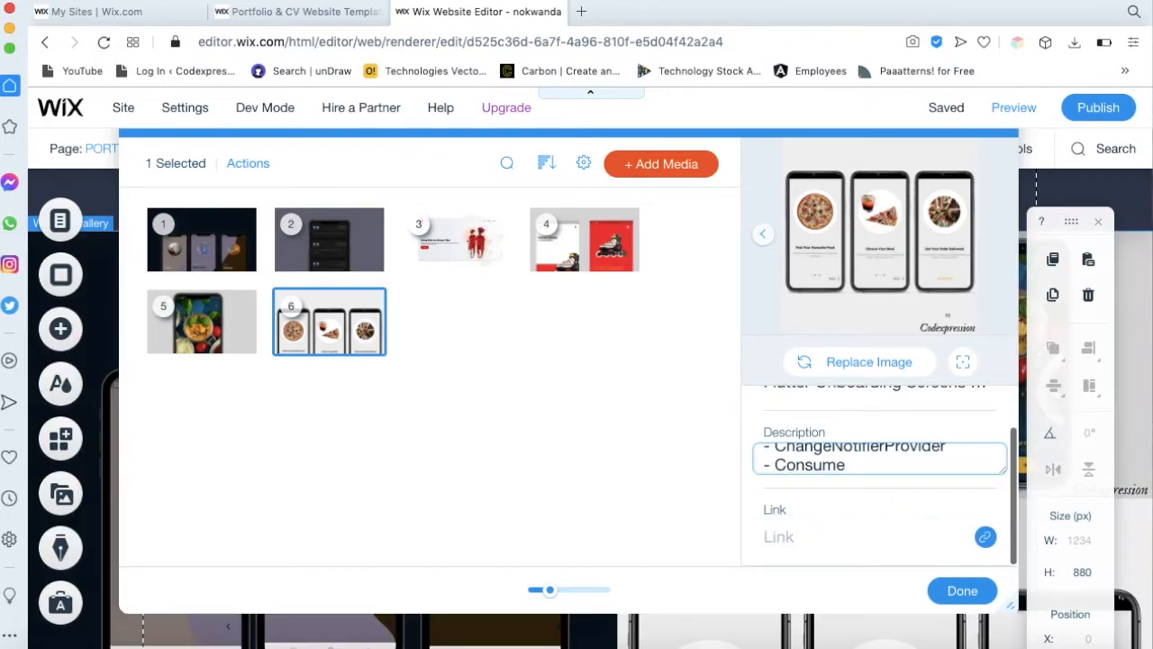
key("super+Tab")
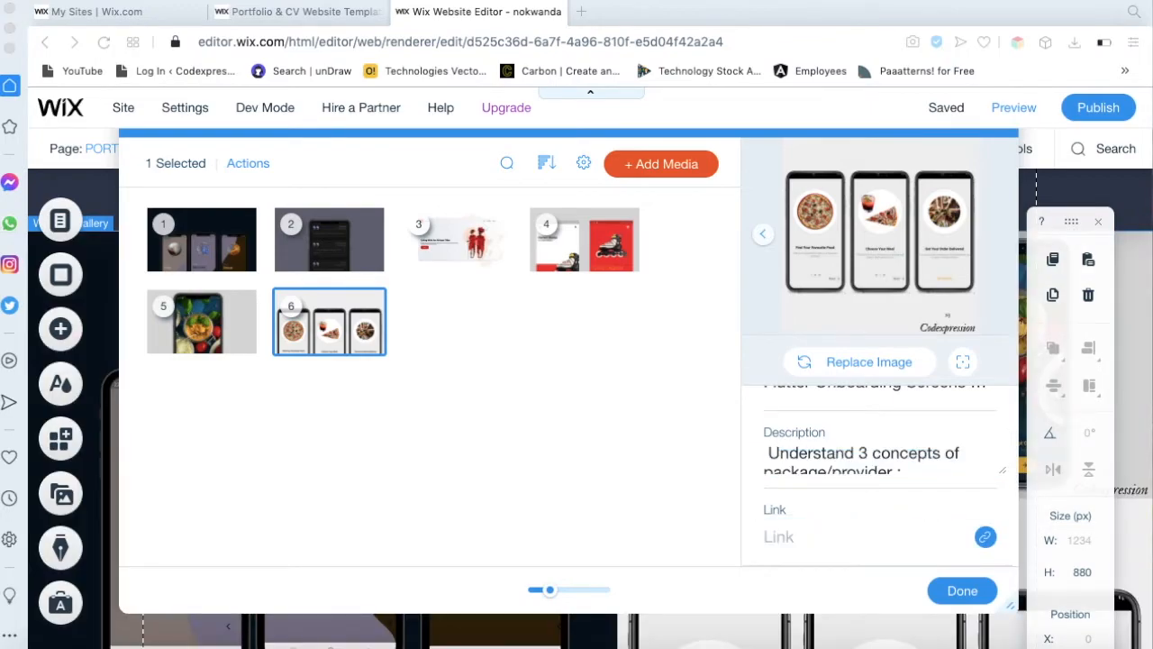
left_click(985, 536)
left_click(396, 282)
type("https://youtu.be/nE-PD0m28Ds")
left_click(793, 544)
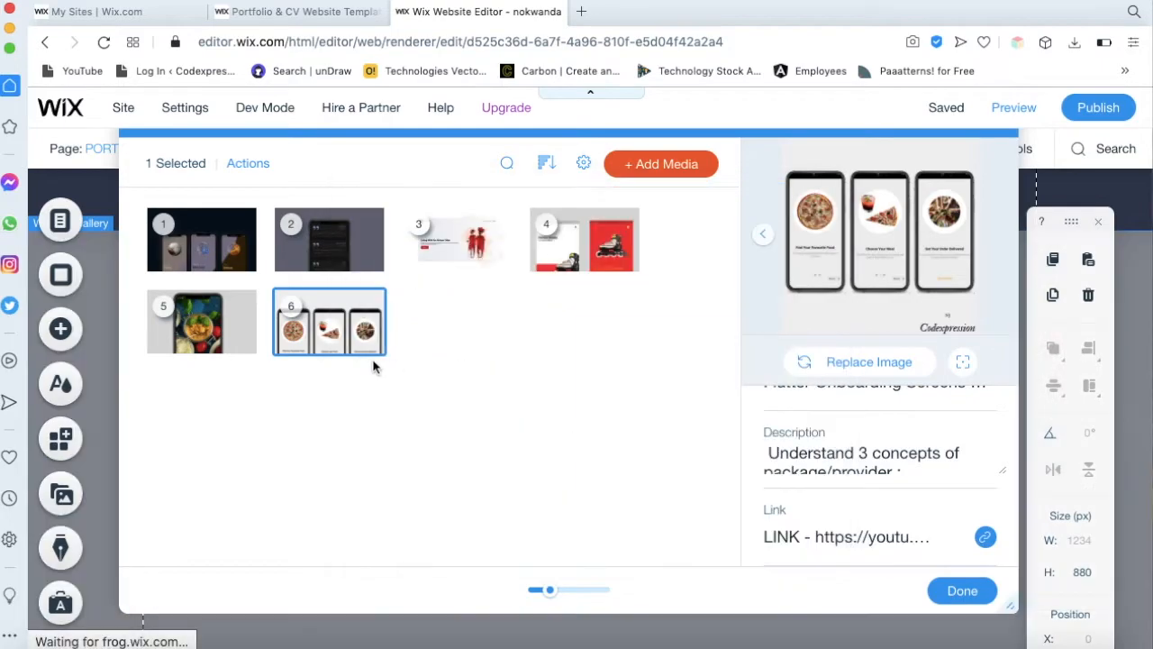
Finish managing the gallery's media and look over the gallery on the PORTFOLIO page
left_click(957, 590)
scroll(978, 587, "down", 5)
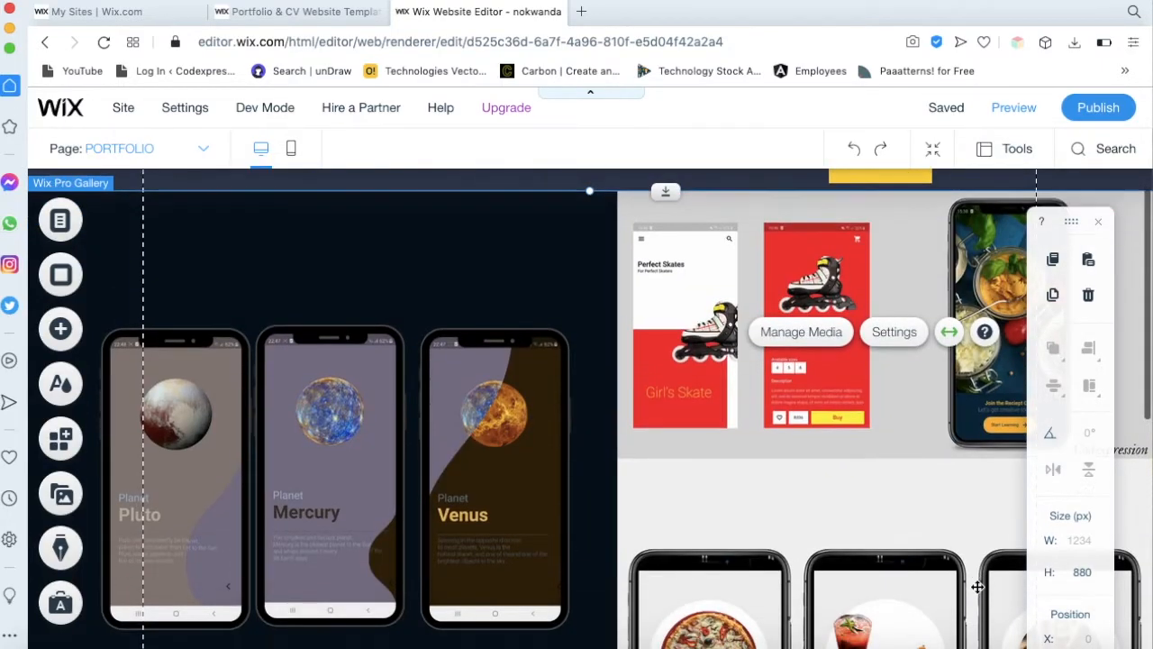
scroll(977, 586, "up", 2)
scroll(955, 540, "up", 3)
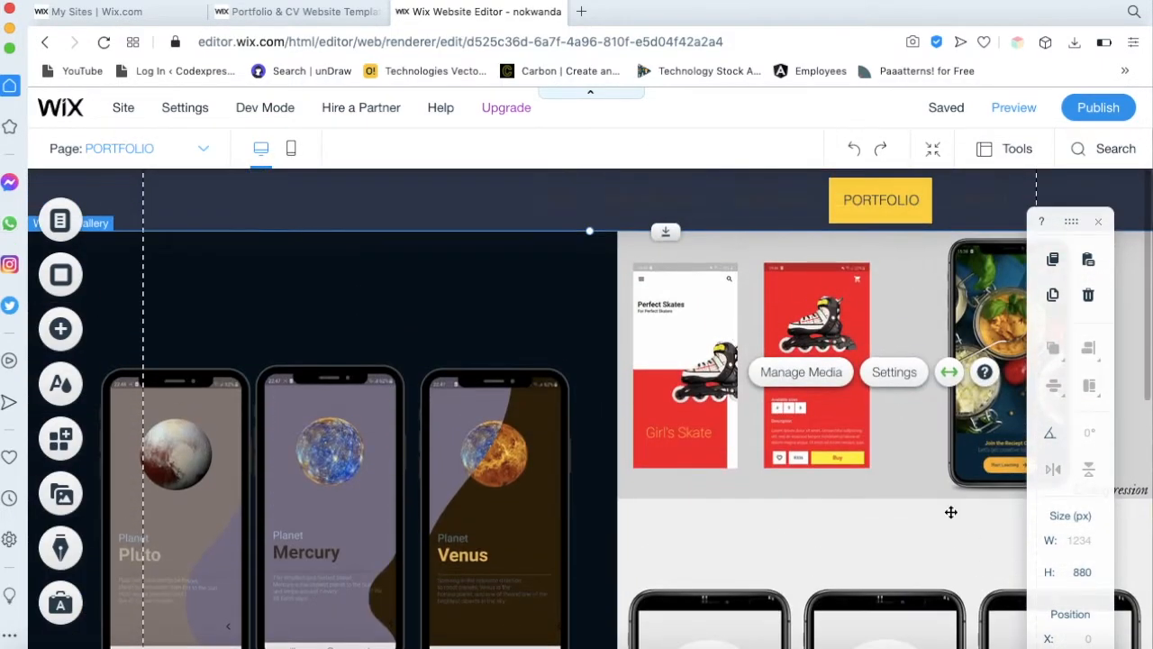
Preview the site and browse the PORTFOLIO gallery's enlarged images from the skate app design to the onboarding screens design
scroll(902, 528, "down", 5)
scroll(950, 514, "up", 5)
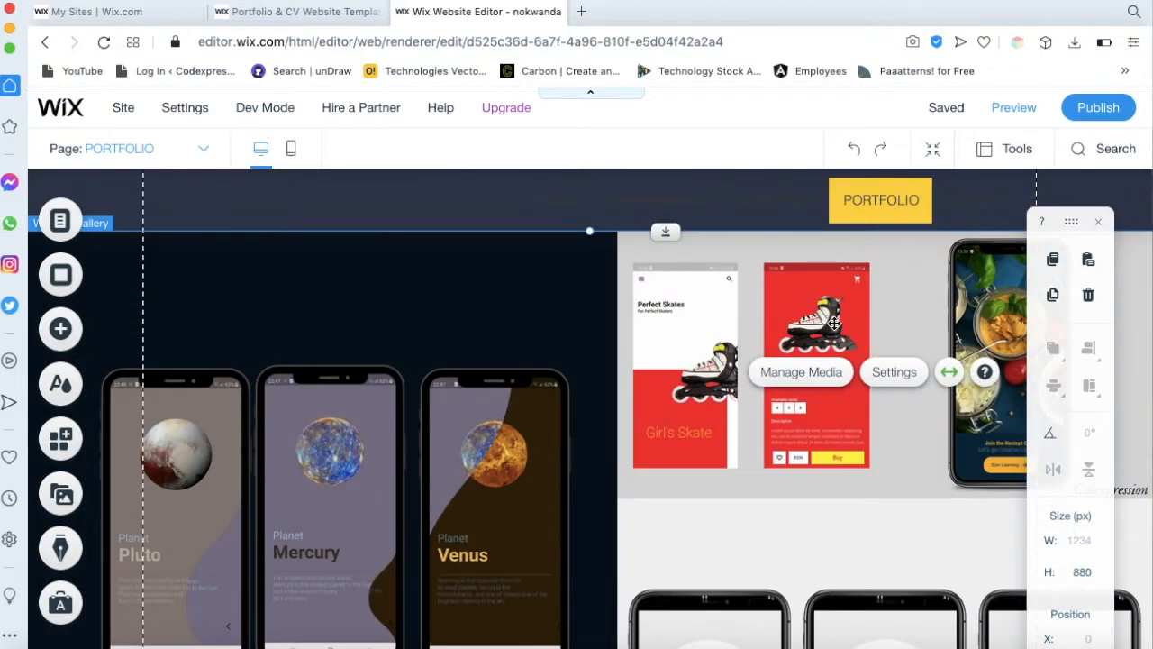
left_click(1014, 109)
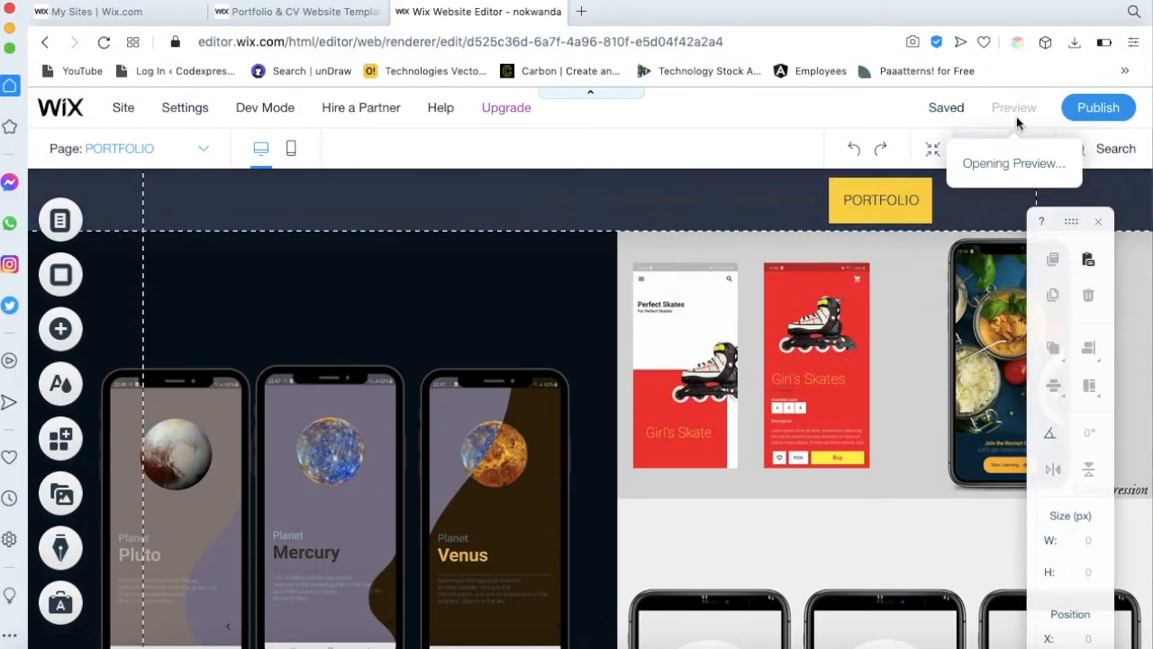
left_click(795, 358)
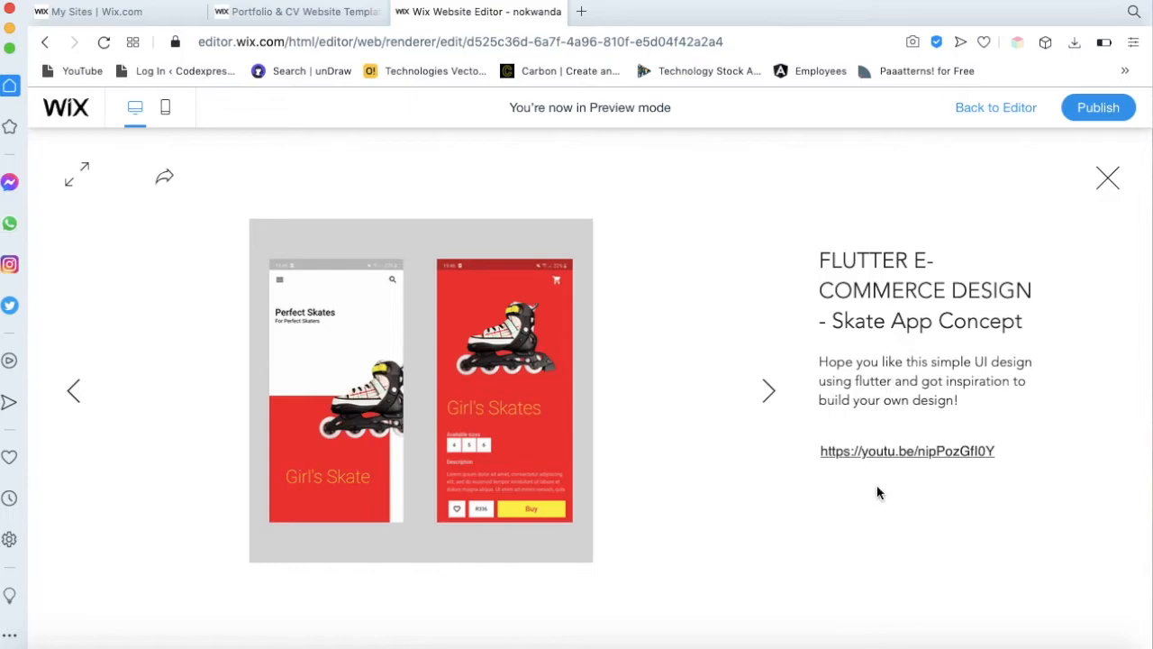
left_click(768, 391)
left_click(1108, 389)
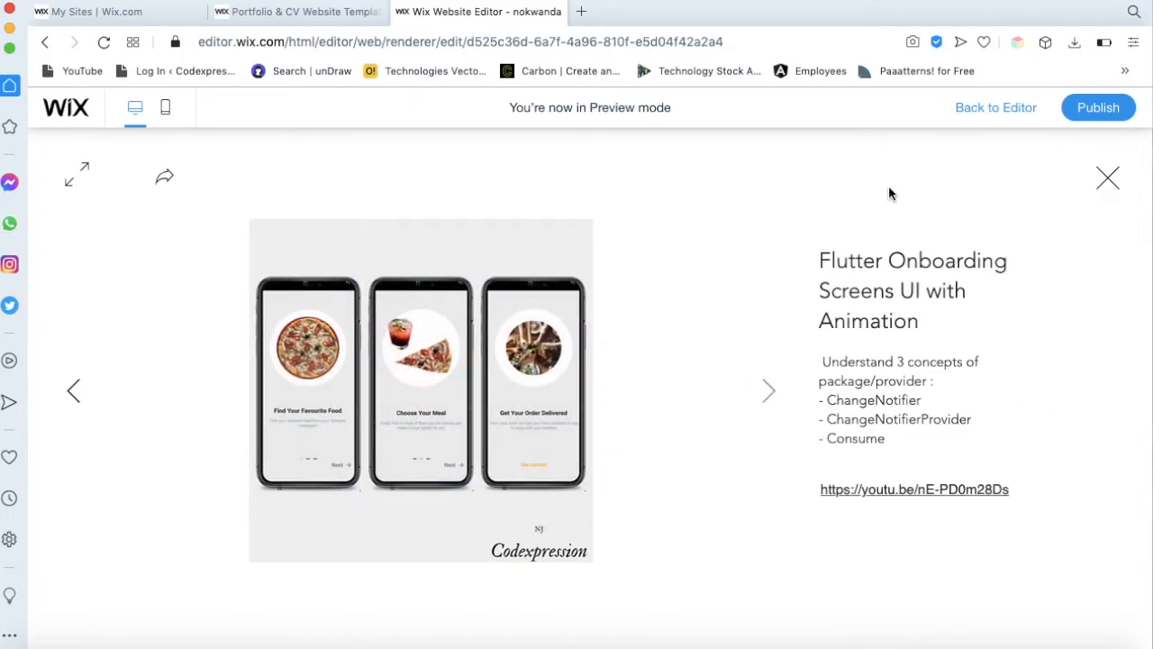
Test the onboarding screens image's YouTube link from the preview, and return to the Wix editor
left_click(863, 490)
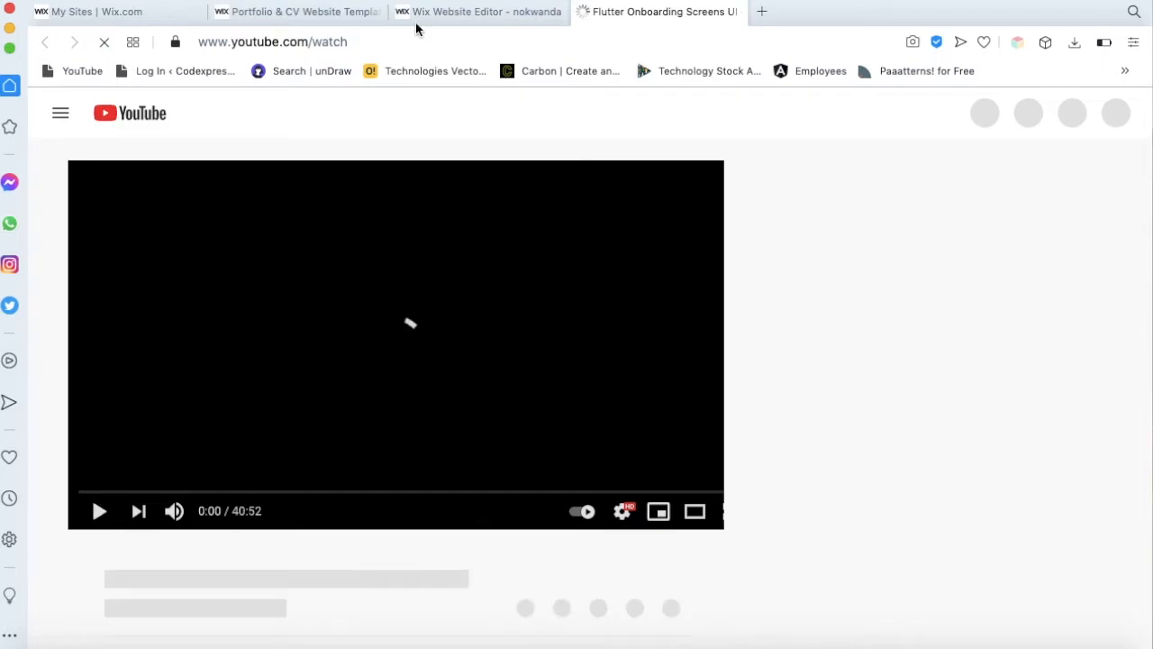
left_click(97, 511)
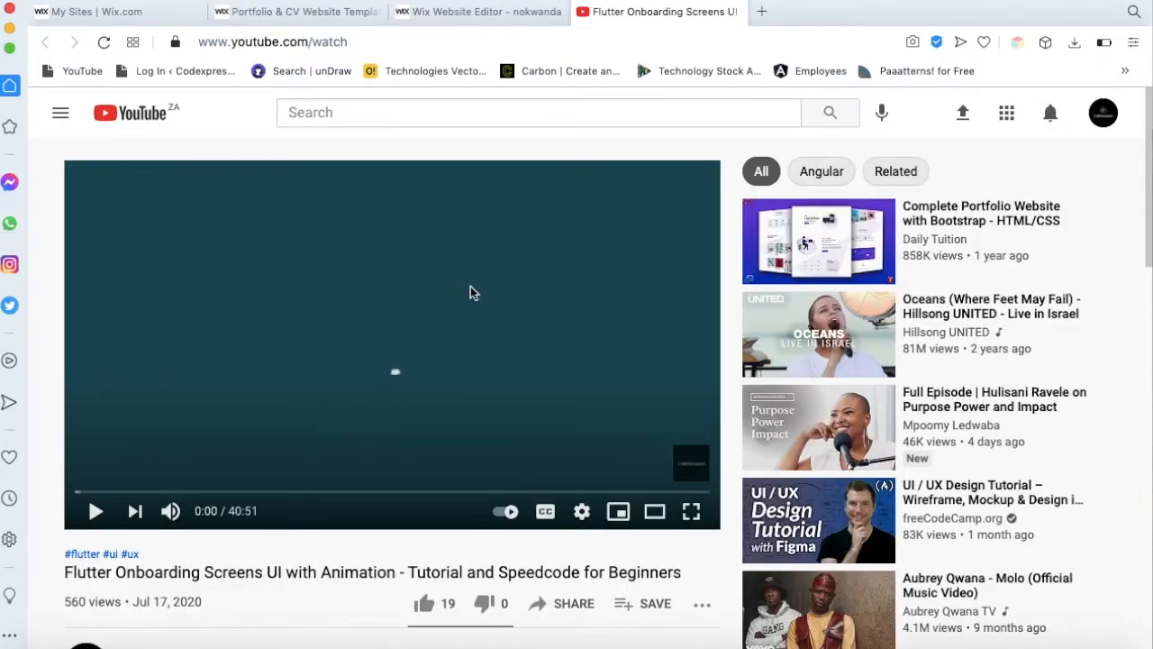
left_click(477, 11)
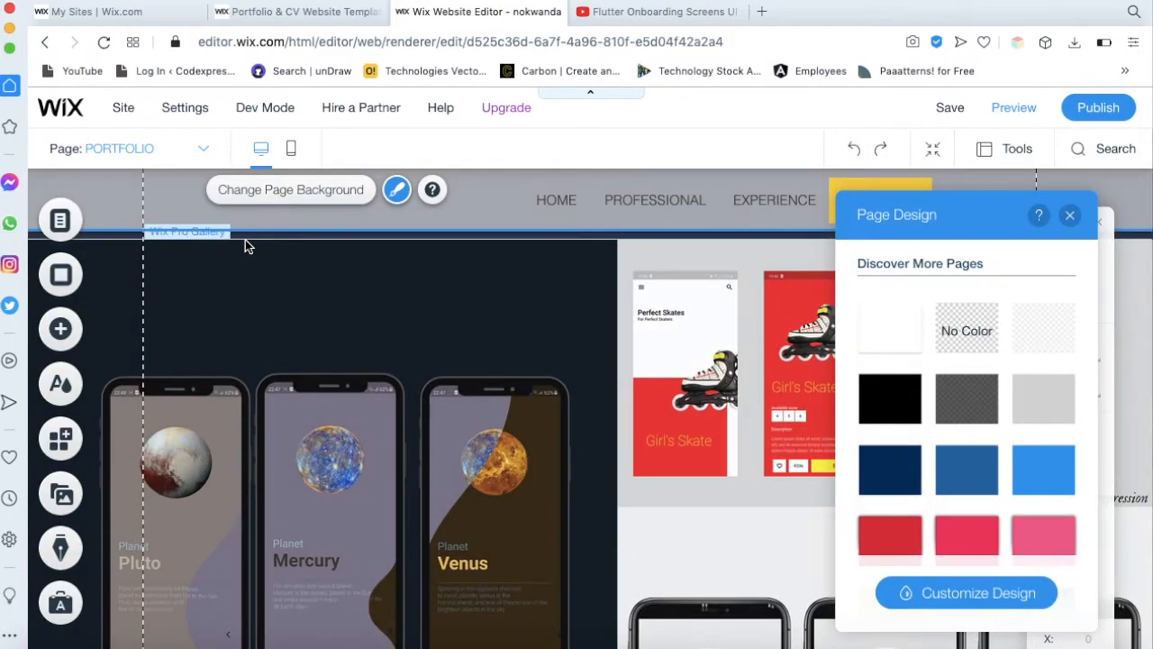
Change the PORTFOLIO page's background colour to white (#FFFFFF)
left_click(260, 267)
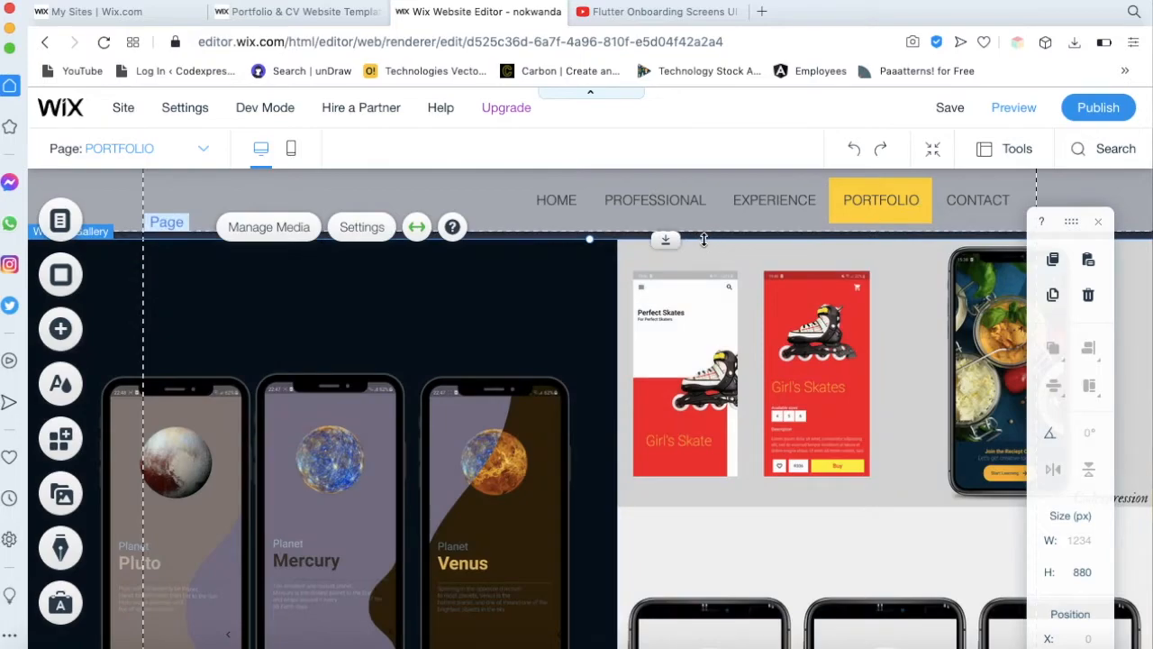
left_click(702, 235)
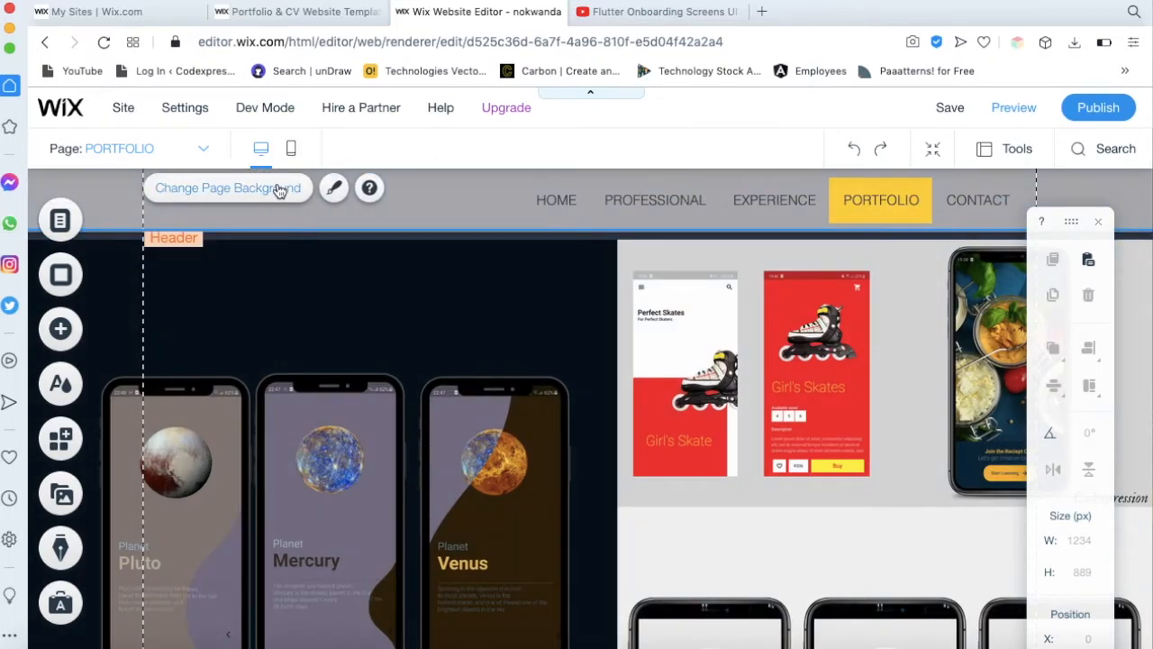
left_click(279, 190)
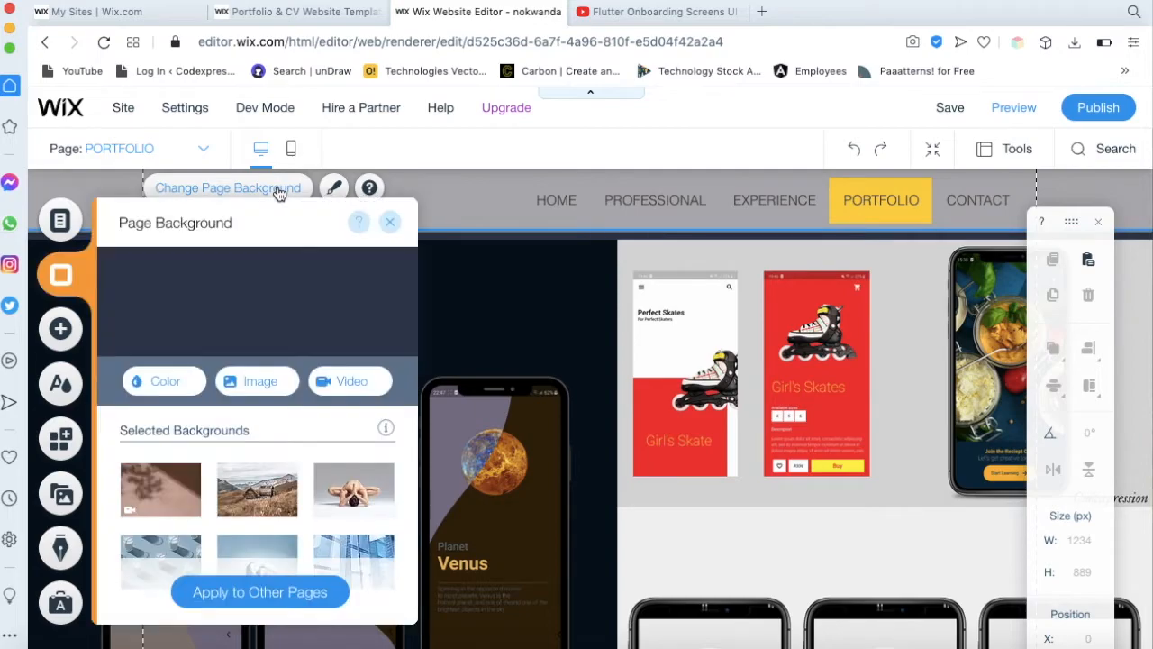
left_click(176, 393)
left_click(232, 414)
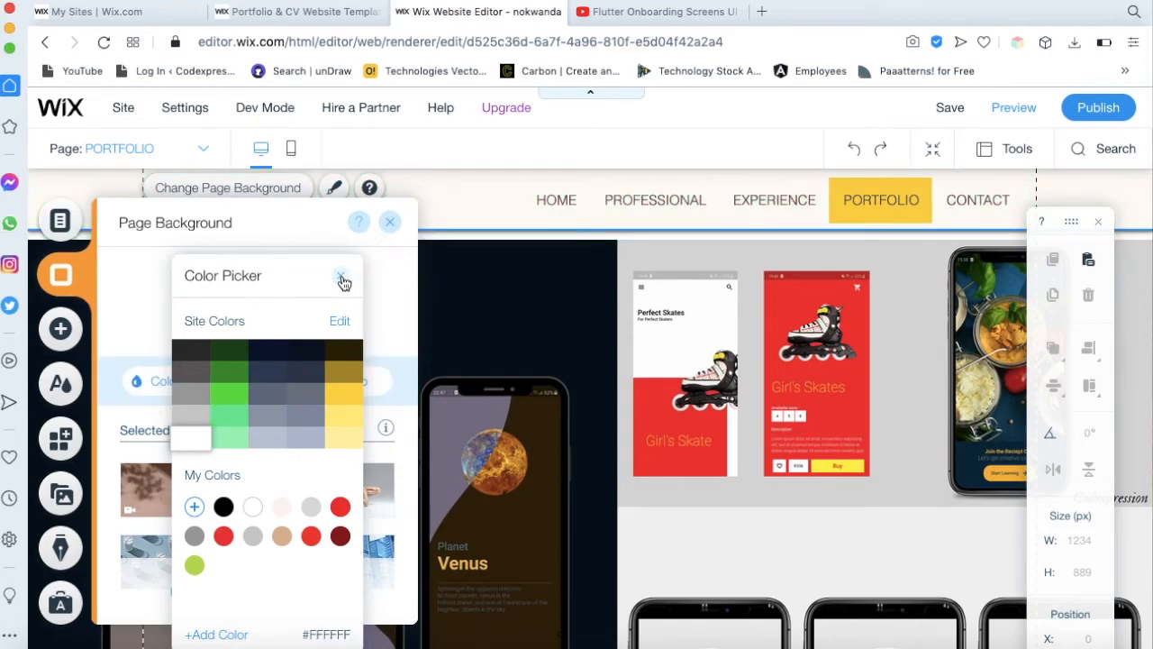
left_click(342, 275)
left_click(392, 224)
Look over the whole PORTFOLIO page, from the header to the footer, against its new background
scroll(420, 361, "down", 5)
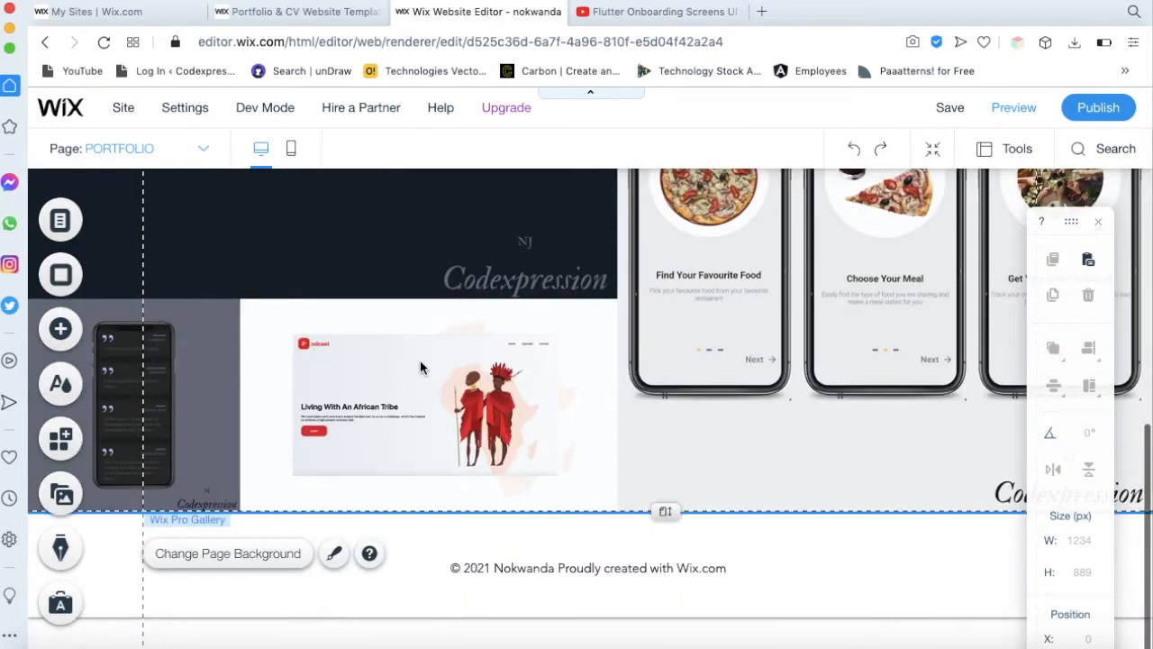
scroll(630, 577, "up", 4)
scroll(631, 575, "up", 3)
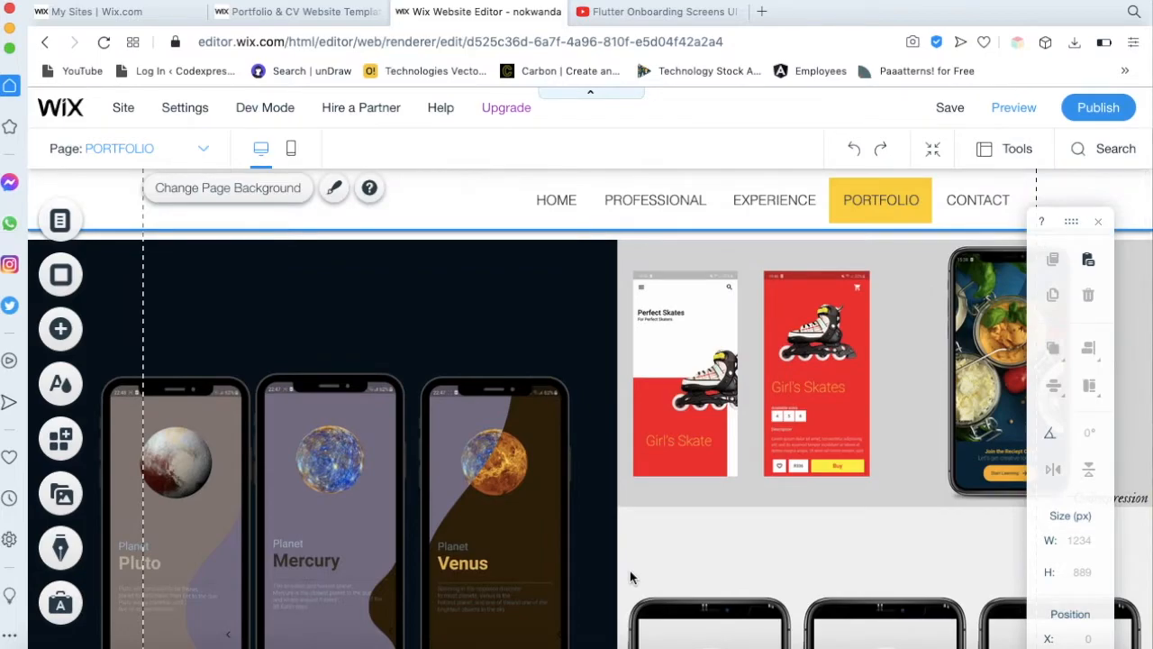
scroll(630, 571, "down", 10)
scroll(630, 570, "up", 10)
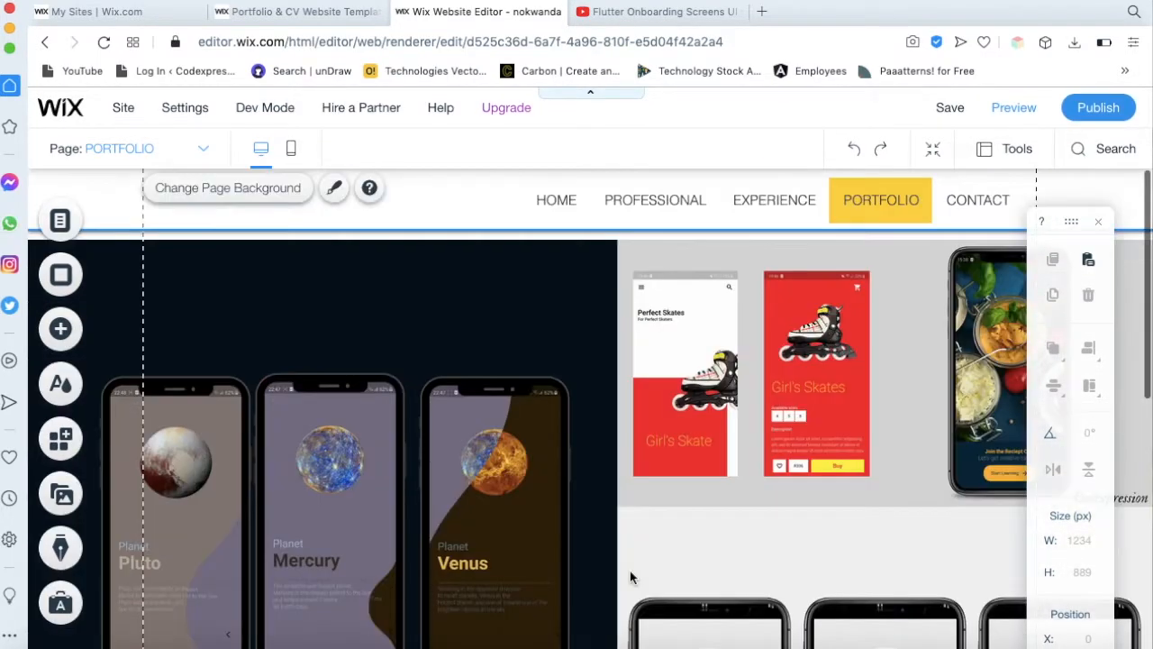
scroll(629, 570, "down", 6)
scroll(630, 570, "up", 6)
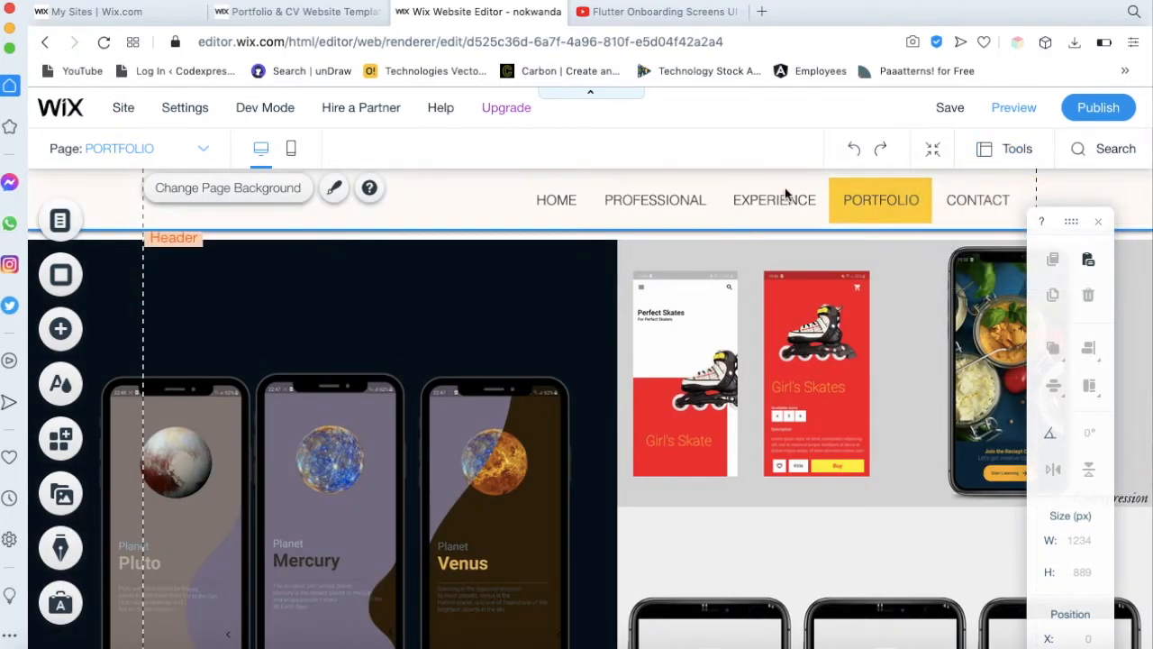
Switch to the HOME page for editing and go to its EXPERIENCE section
left_click(180, 149)
left_click(127, 186)
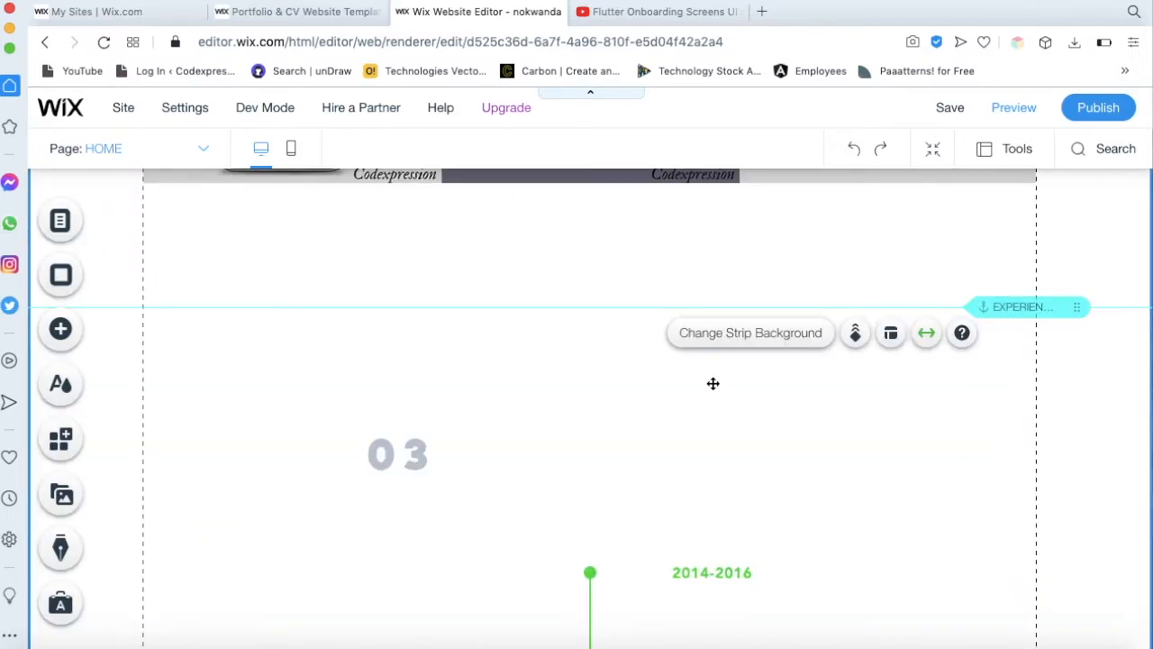
scroll(713, 383, "down", 3)
scroll(713, 383, "up", 1)
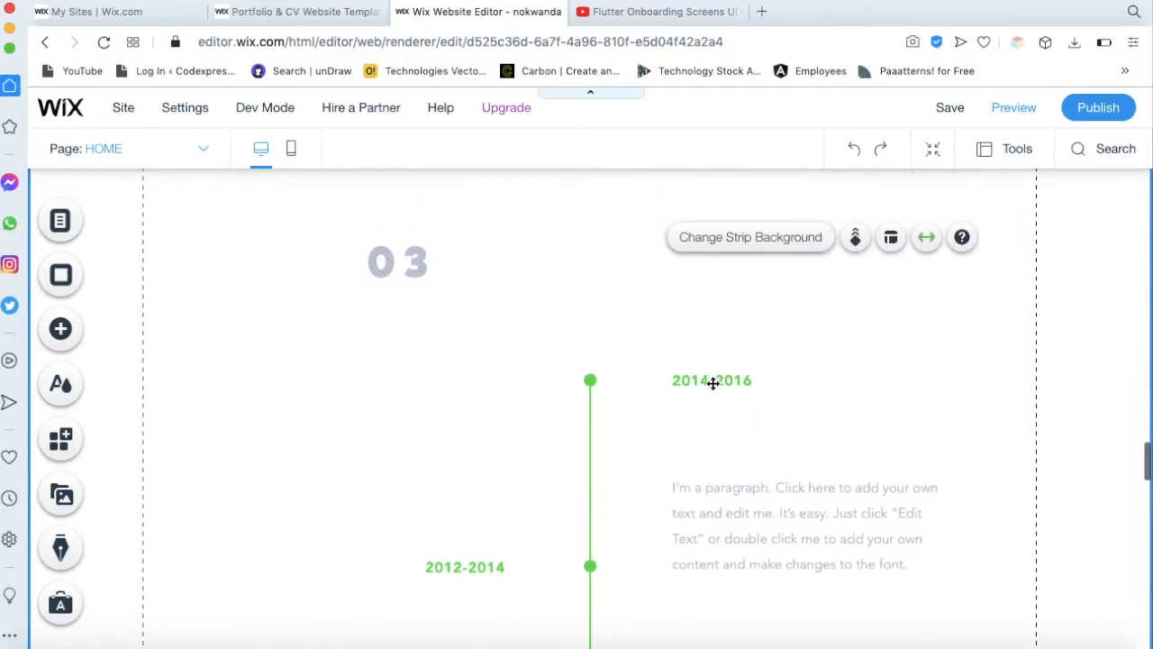
scroll(581, 341, "up", 3)
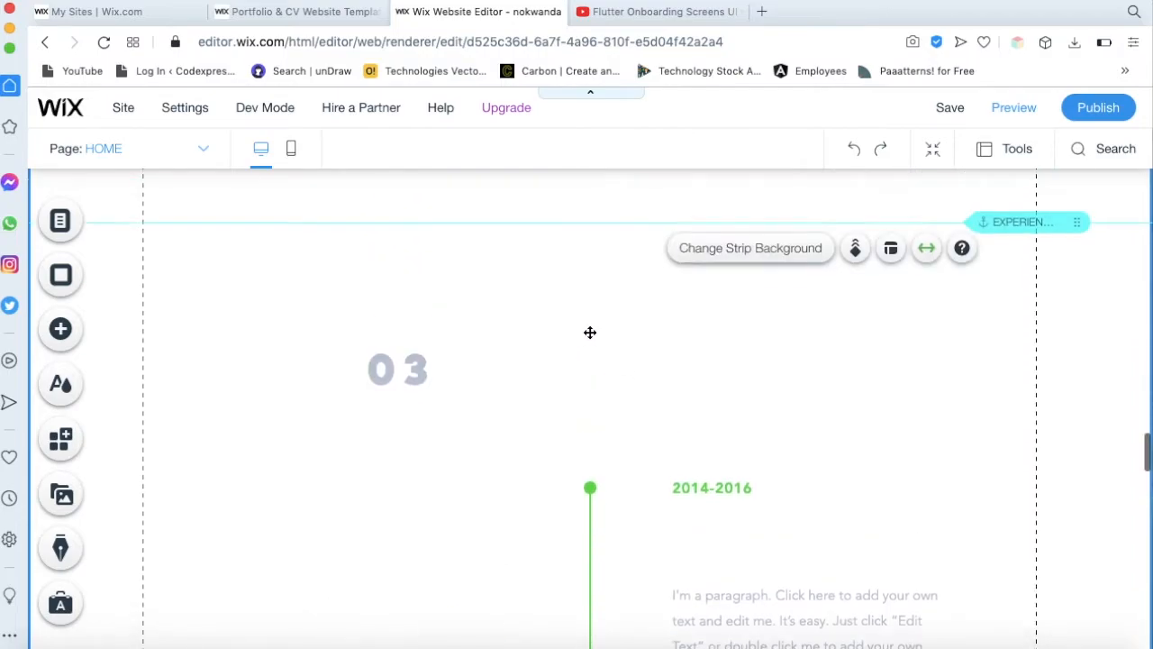
Try to delete the "03" heading above the timeline in the HOME page's EXPERIENCE section
left_click(518, 485)
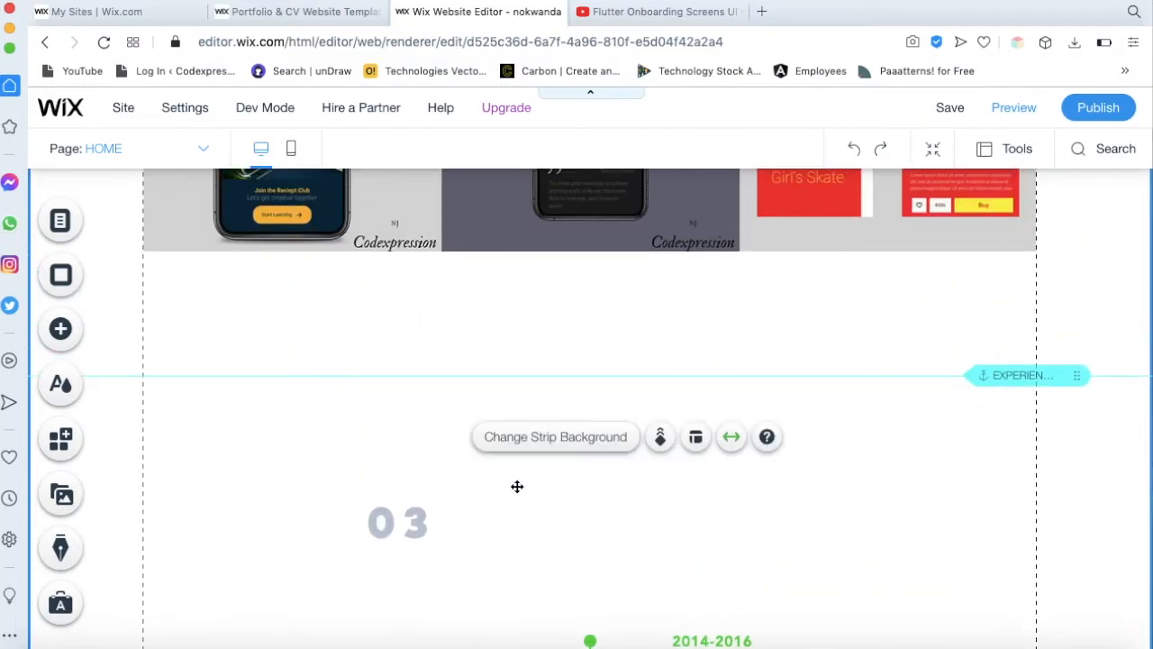
scroll(517, 486, "down", 2)
left_click(393, 369)
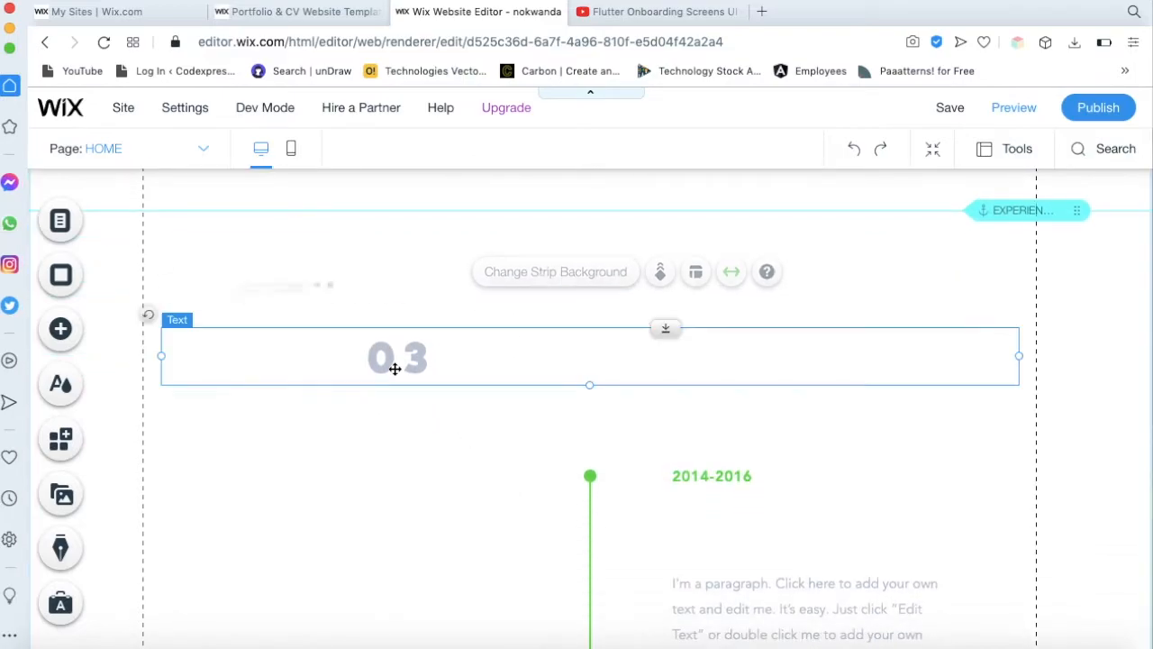
key("Delete")
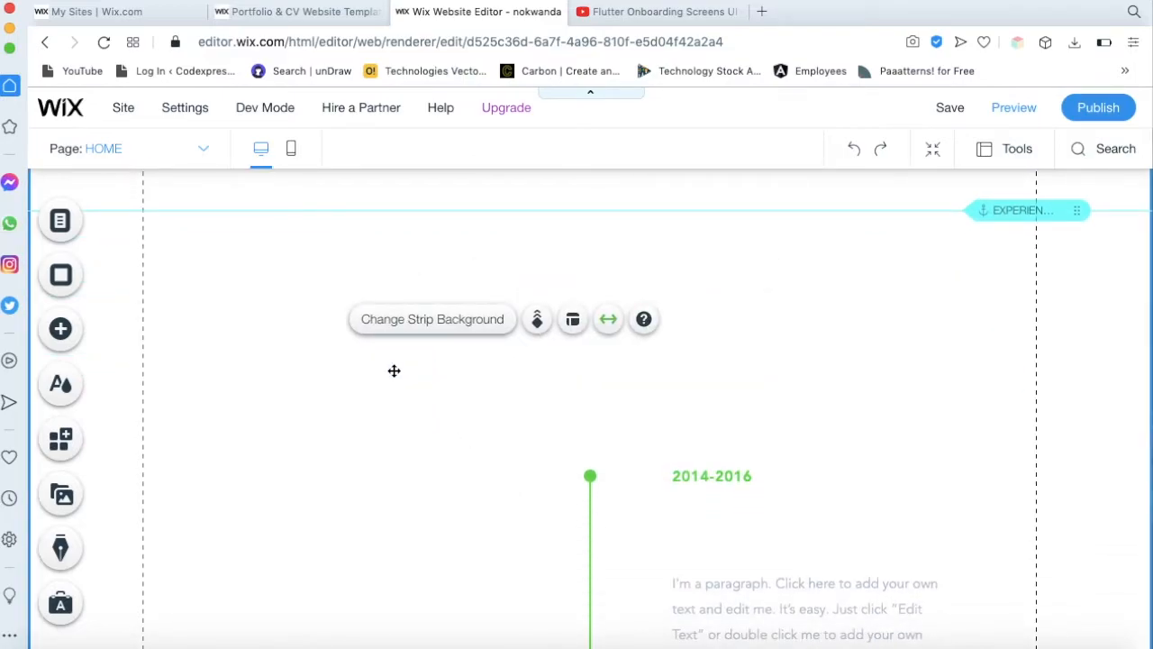
scroll(401, 372, "down", 5)
left_click(481, 417)
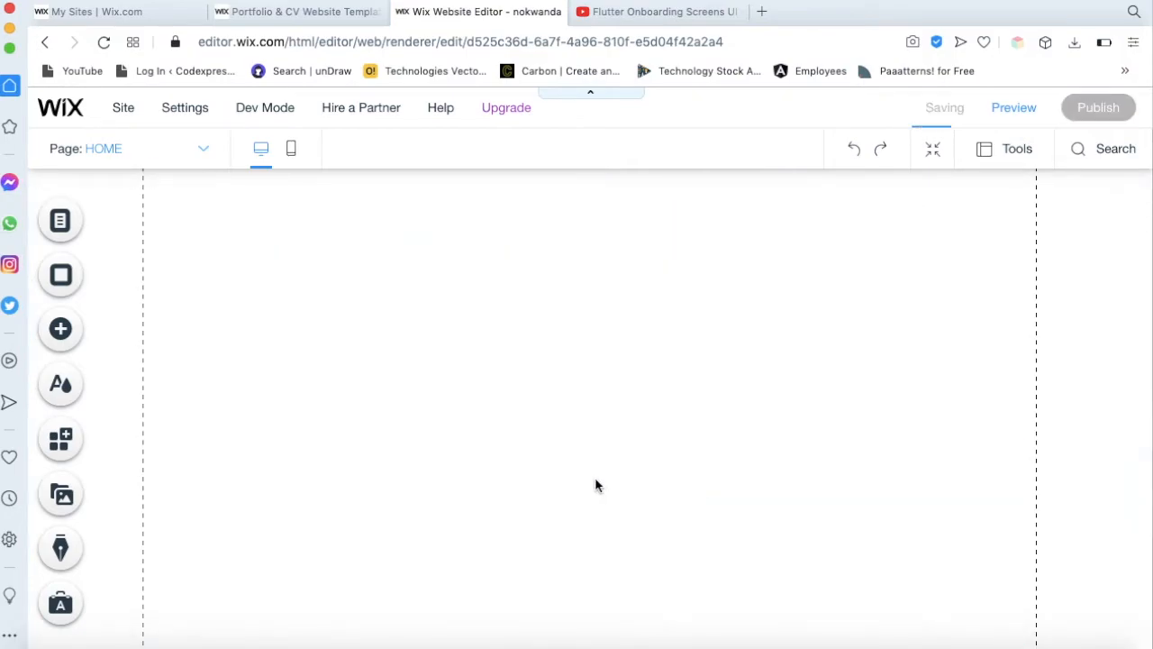
Look over the HOME page's portfolio, experience timeline and contact sections
scroll(596, 480, "up", 10)
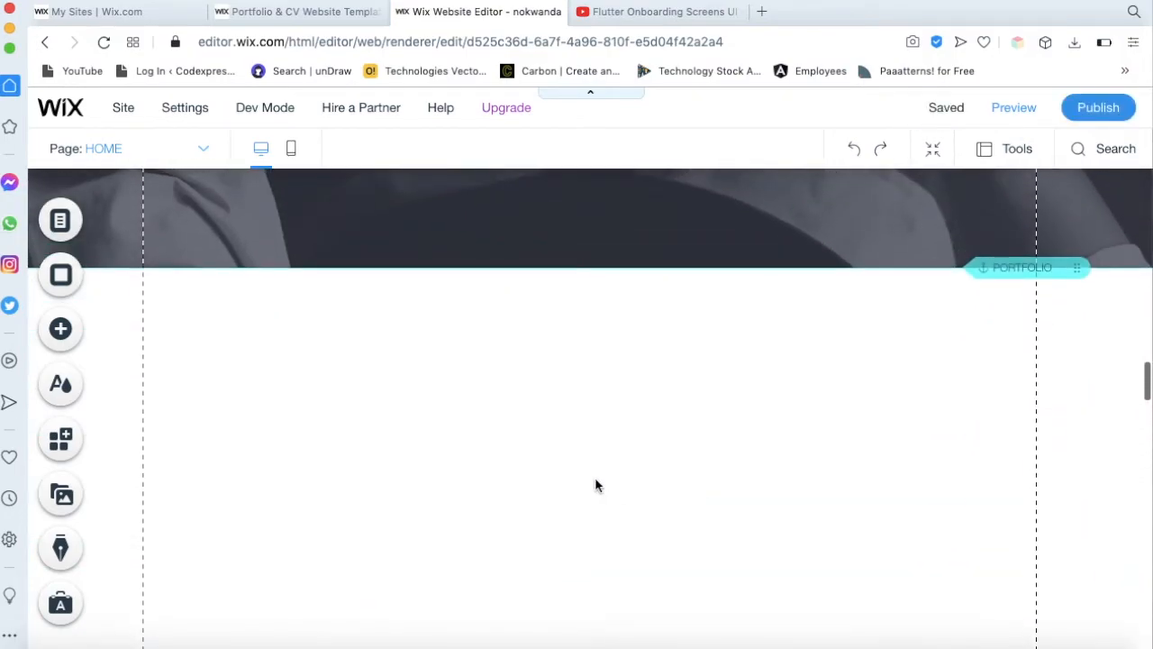
scroll(594, 477, "down", 5)
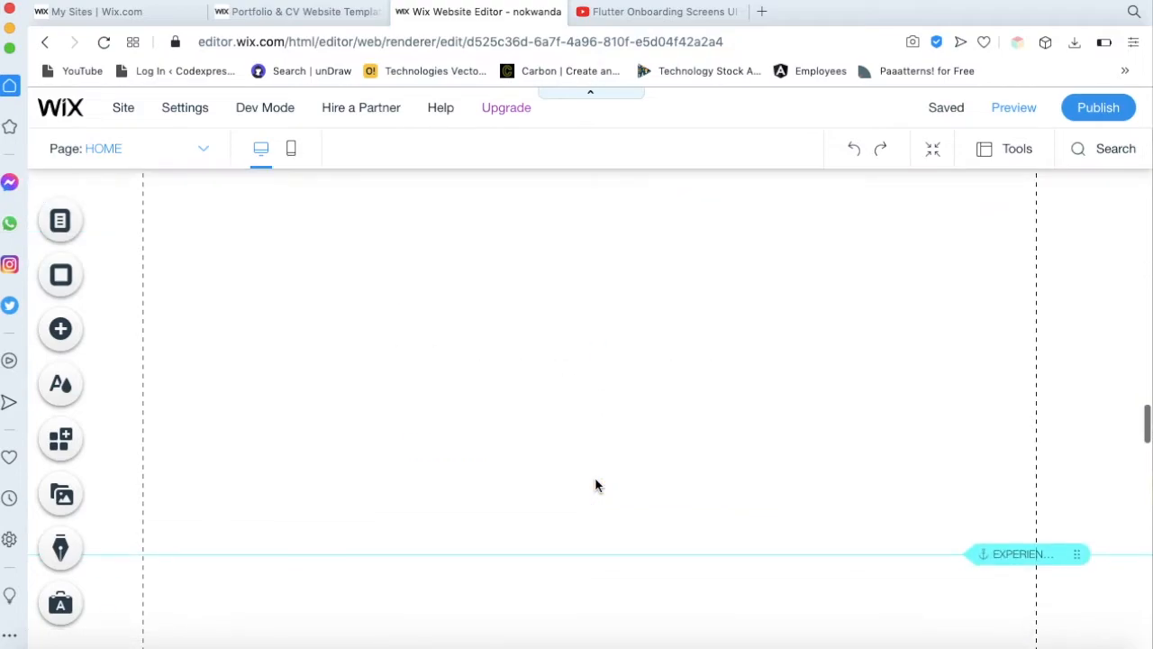
scroll(572, 407, "down", 5)
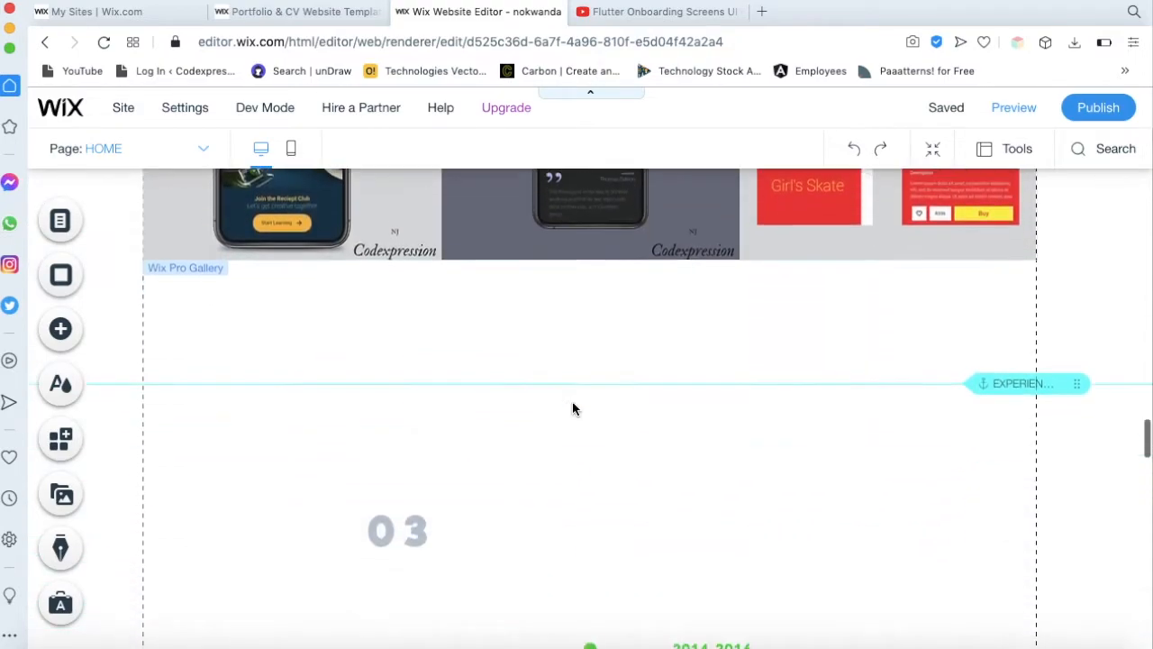
scroll(572, 408, "down", 15)
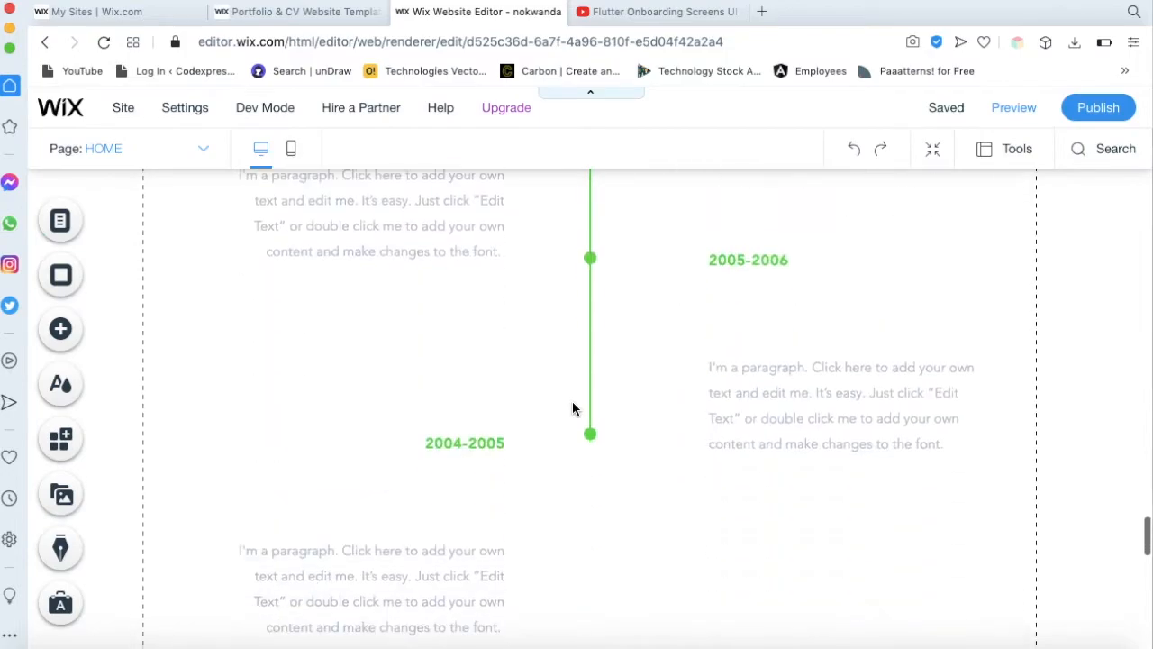
scroll(496, 373, "down", 3)
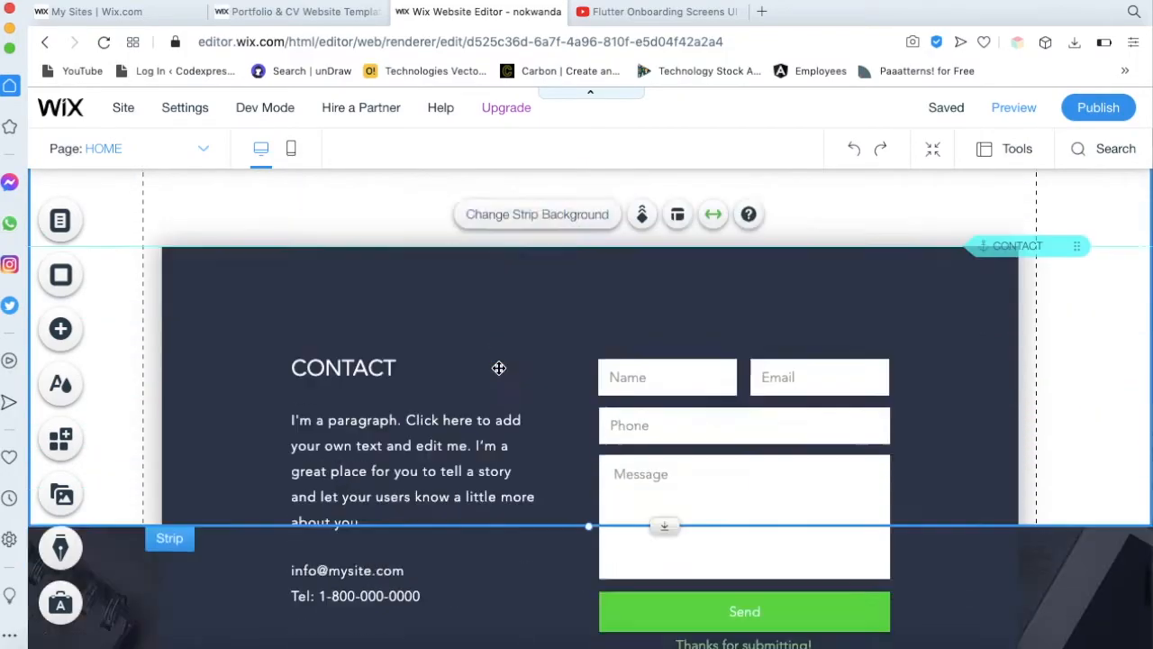
scroll(498, 367, "up", 10)
scroll(489, 376, "up", 8)
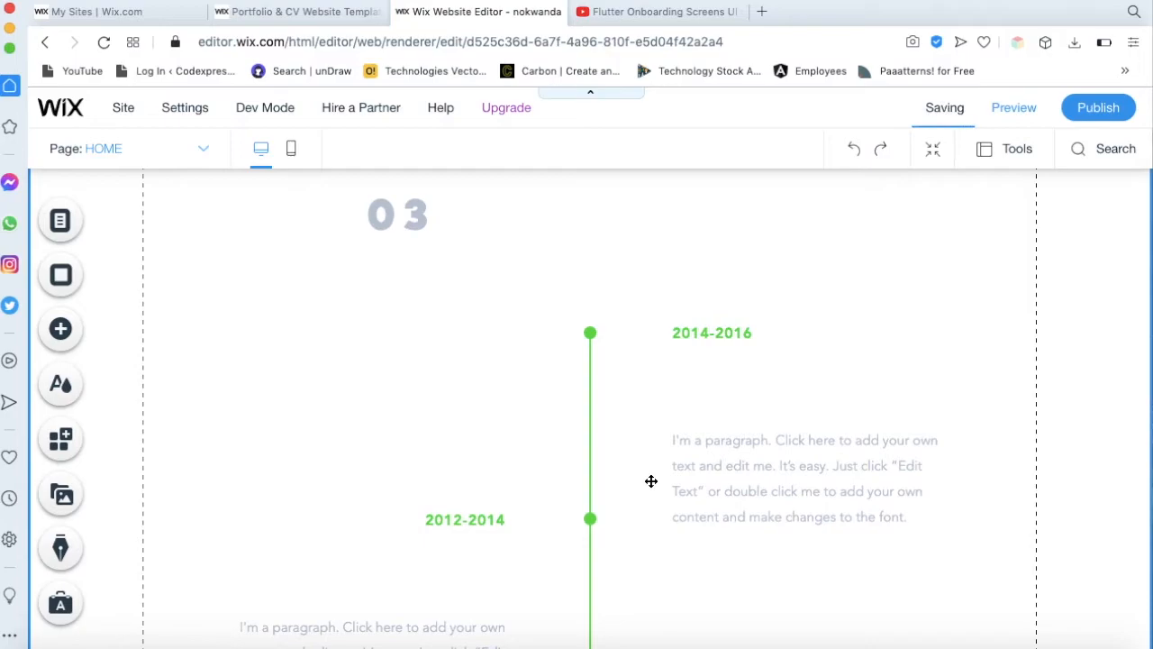
Delete the "03" heading from the HOME page's EXPERIENCE section
scroll(531, 391, "up", 3)
left_click(522, 406)
key("Delete")
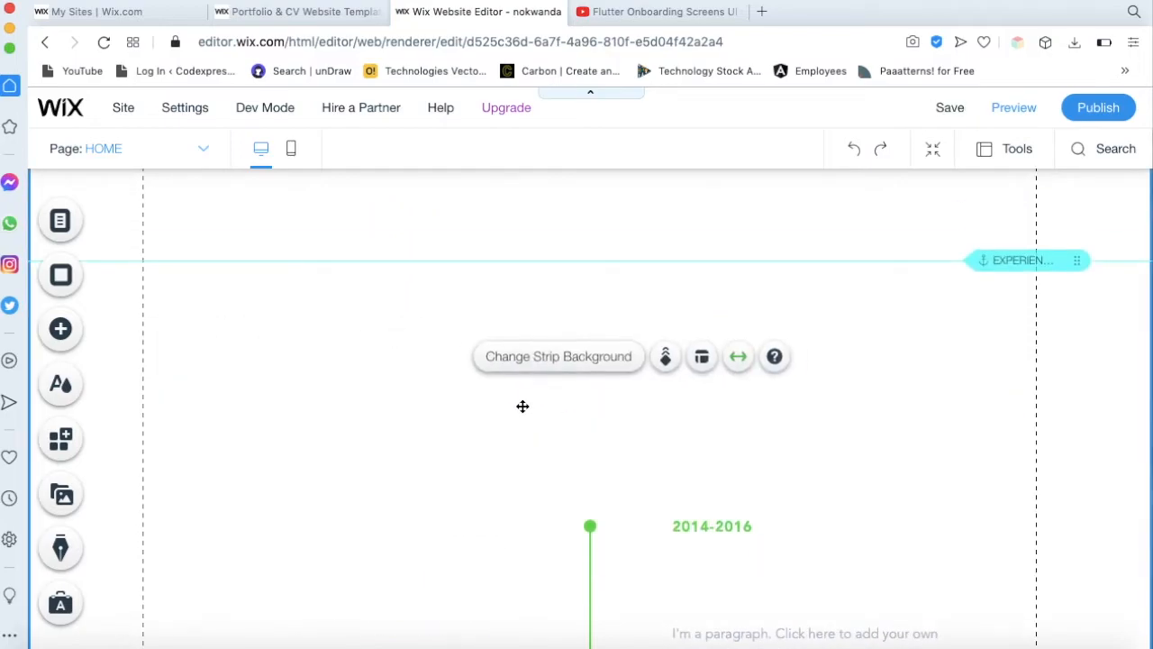
Delete the 2014-2016 and 2012-2014 timeline entries together with the vertical line and their green dots
scroll(522, 406, "up", 8)
scroll(522, 407, "down", 10)
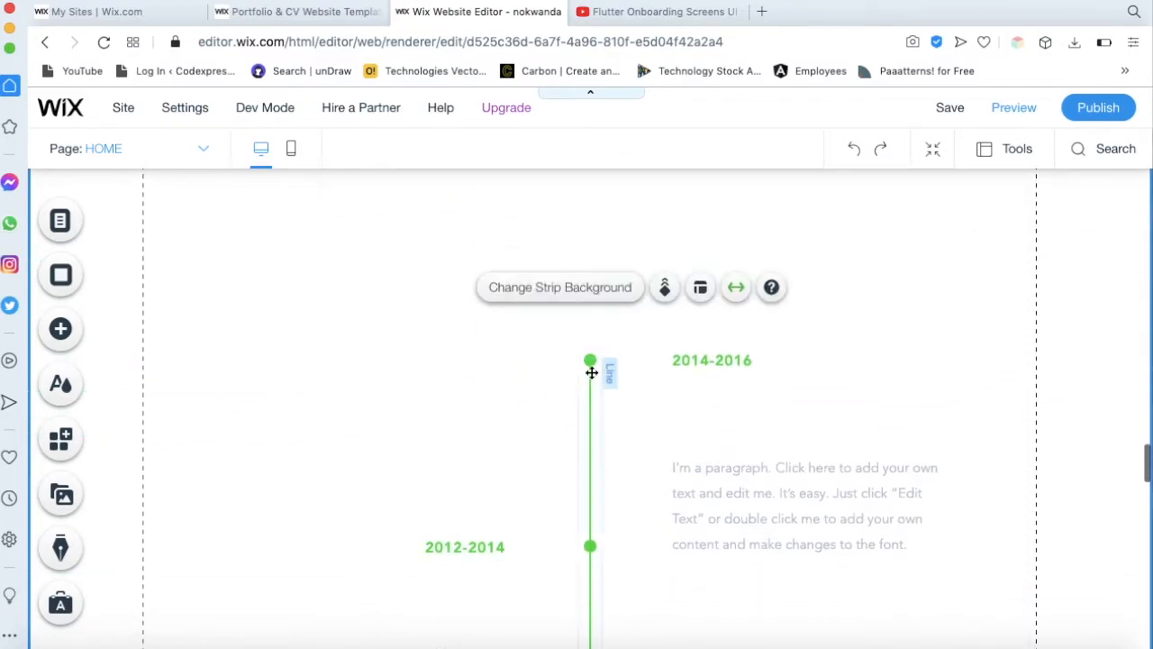
left_click(667, 357)
key("Delete")
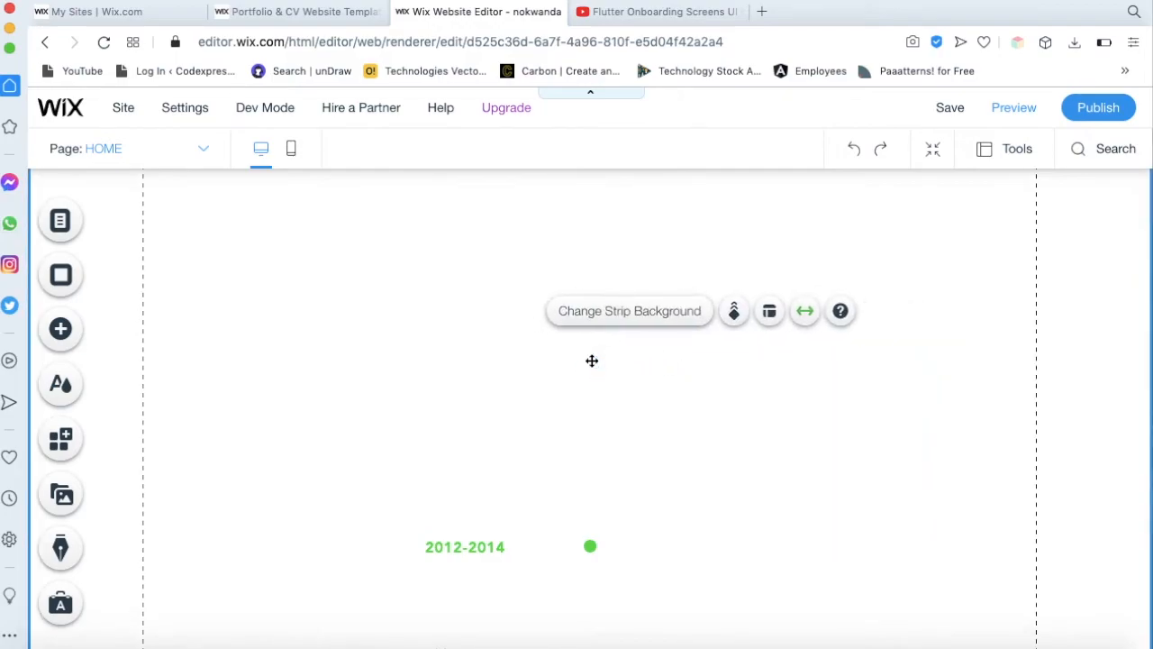
left_click(591, 549)
key("Delete")
left_click(492, 543)
key("Delete")
Delete the 2011-2012 timeline entry, its green dot and the next dot below it
scroll(541, 505, "down", 5)
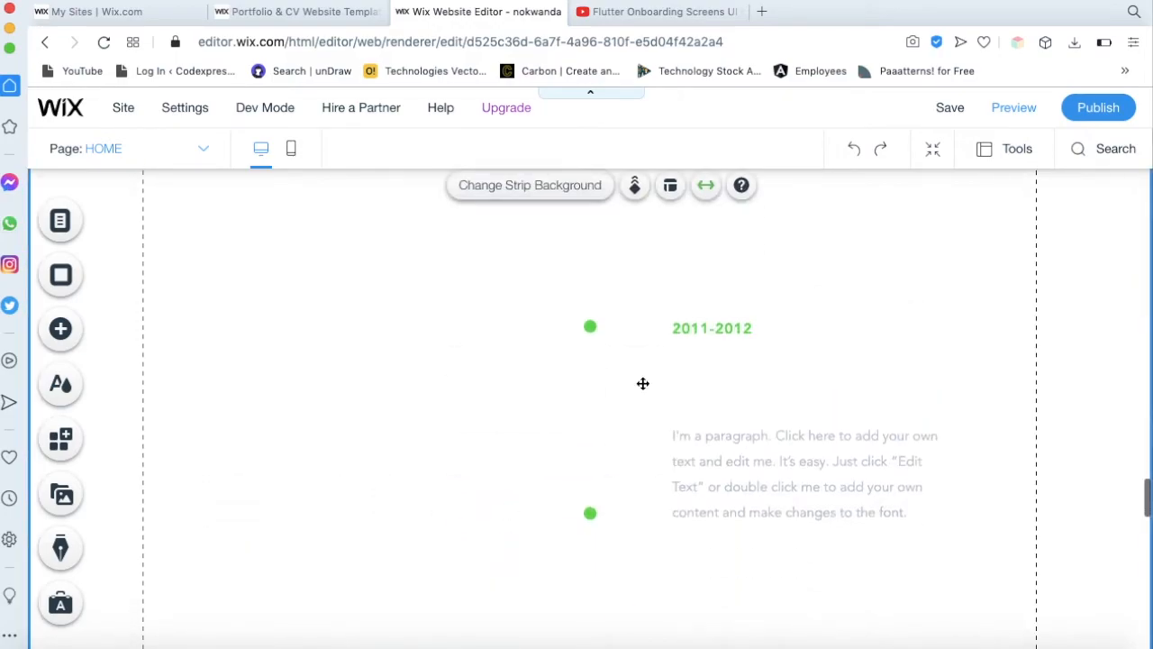
left_click(705, 326)
key("Delete")
left_click(590, 326)
key("Delete")
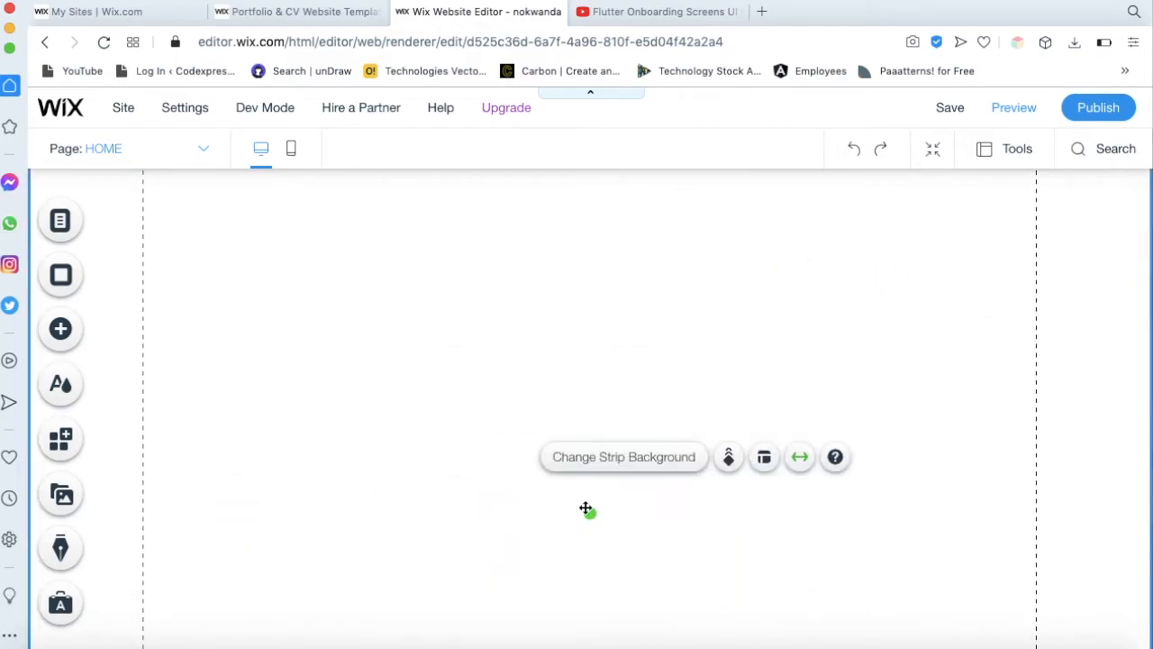
left_click(585, 509)
key("Delete")
Delete the 2005-2006 and 2004-2005 timeline entries together with their green dots
scroll(592, 472, "down", 5)
left_click(824, 399)
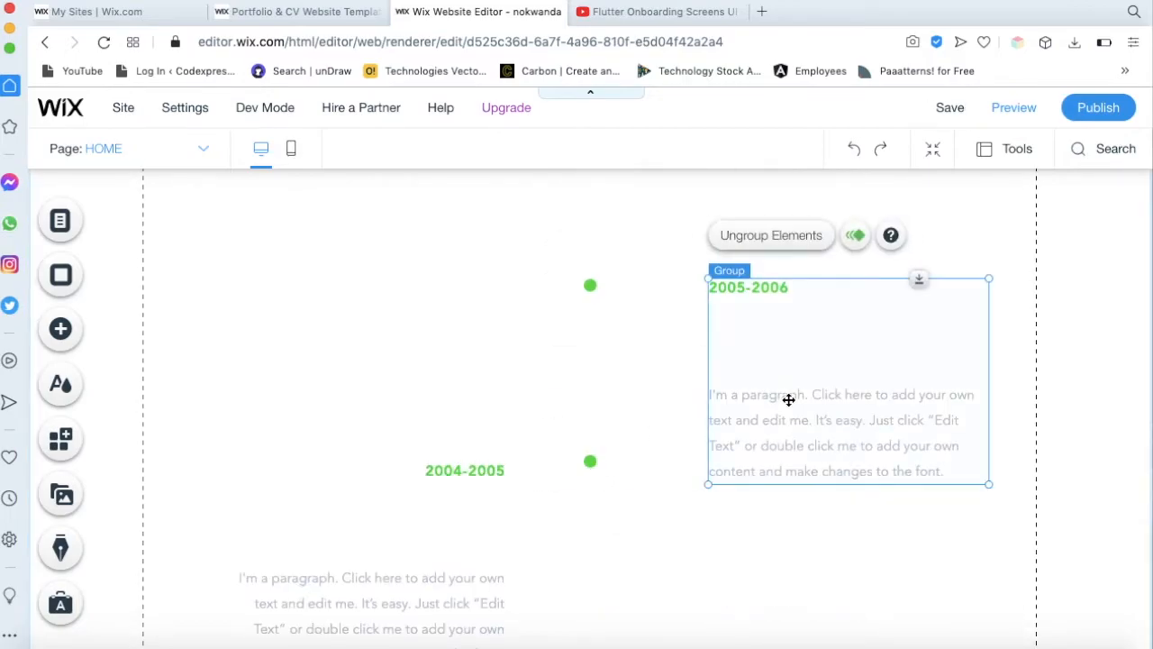
key("Delete")
left_click(591, 285)
key("Delete")
left_click(451, 471)
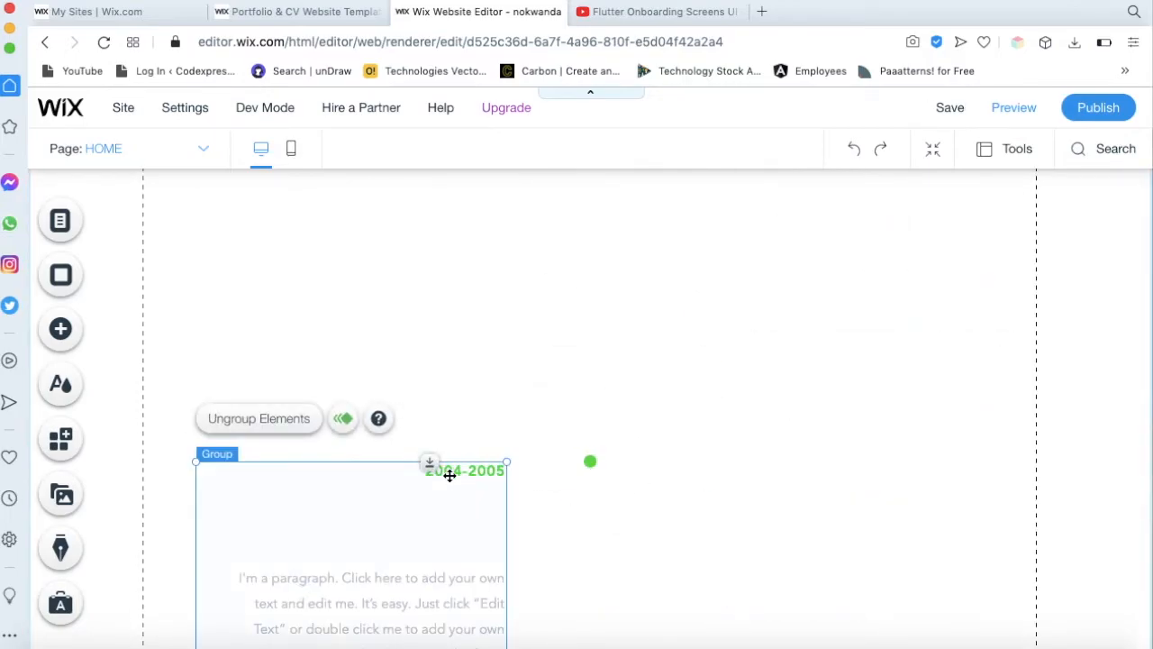
key("Delete")
left_click(591, 462)
key("Delete")
Move the dark contact box up into the empty area left by the deleted timeline
scroll(590, 464, "down", 5)
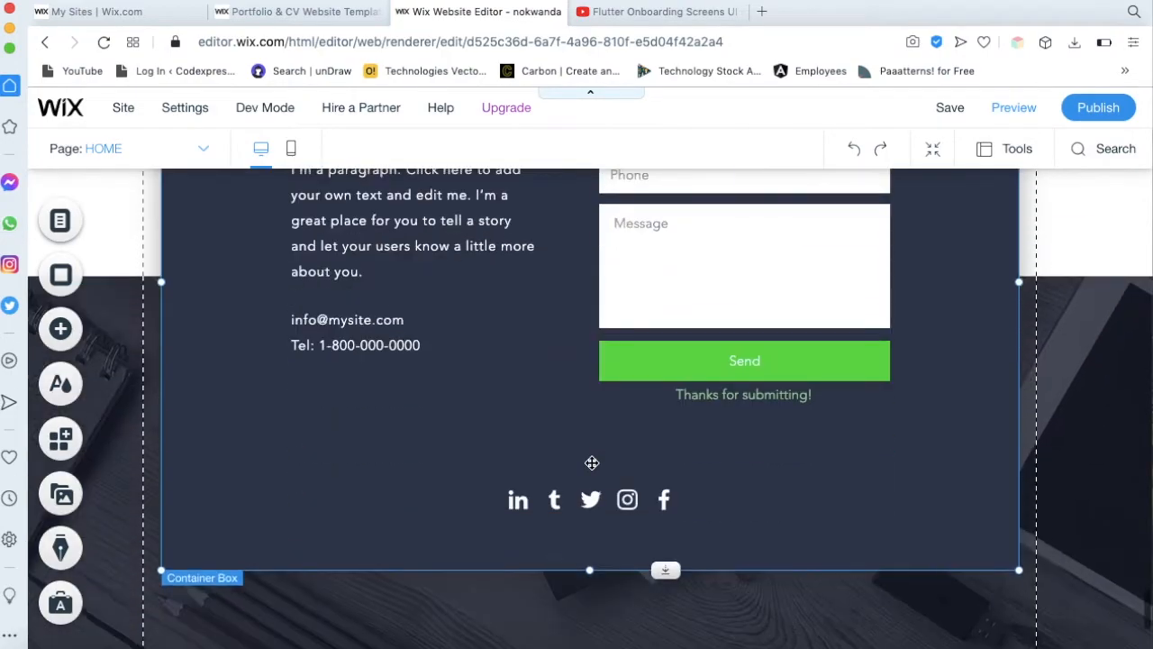
scroll(593, 468, "up", 5)
left_click_drag(571, 487, 565, 240)
scroll(559, 270, "up", 4)
left_click(517, 599)
scroll(522, 360, "down", 5)
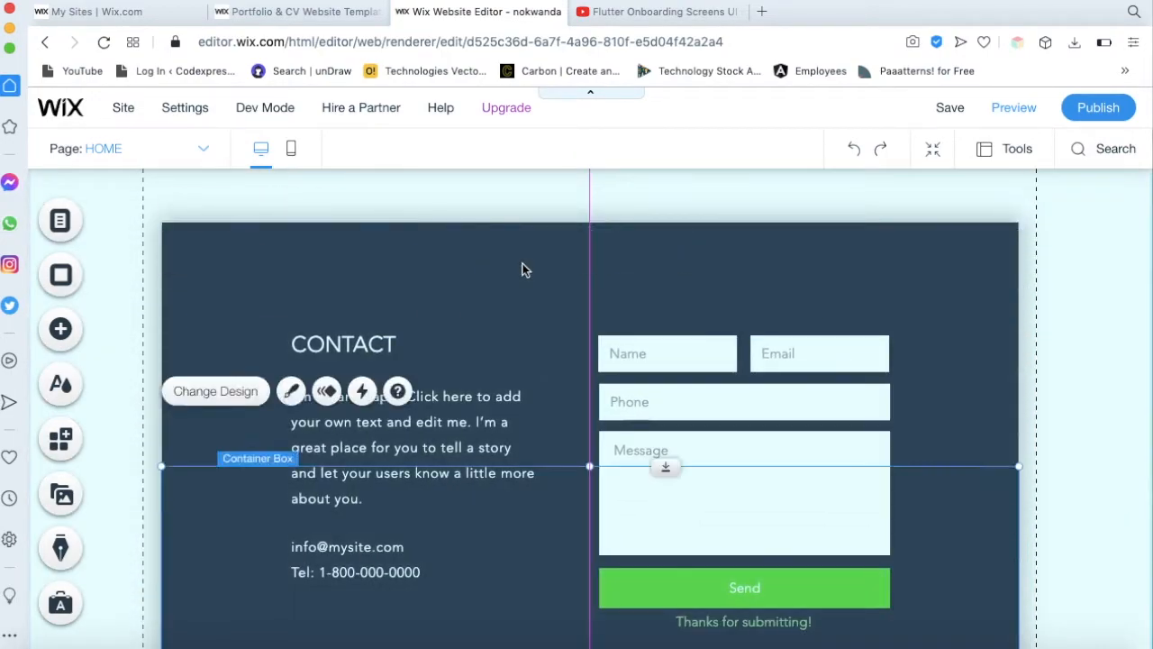
scroll(523, 267, "up", 10)
scroll(523, 270, "down", 10)
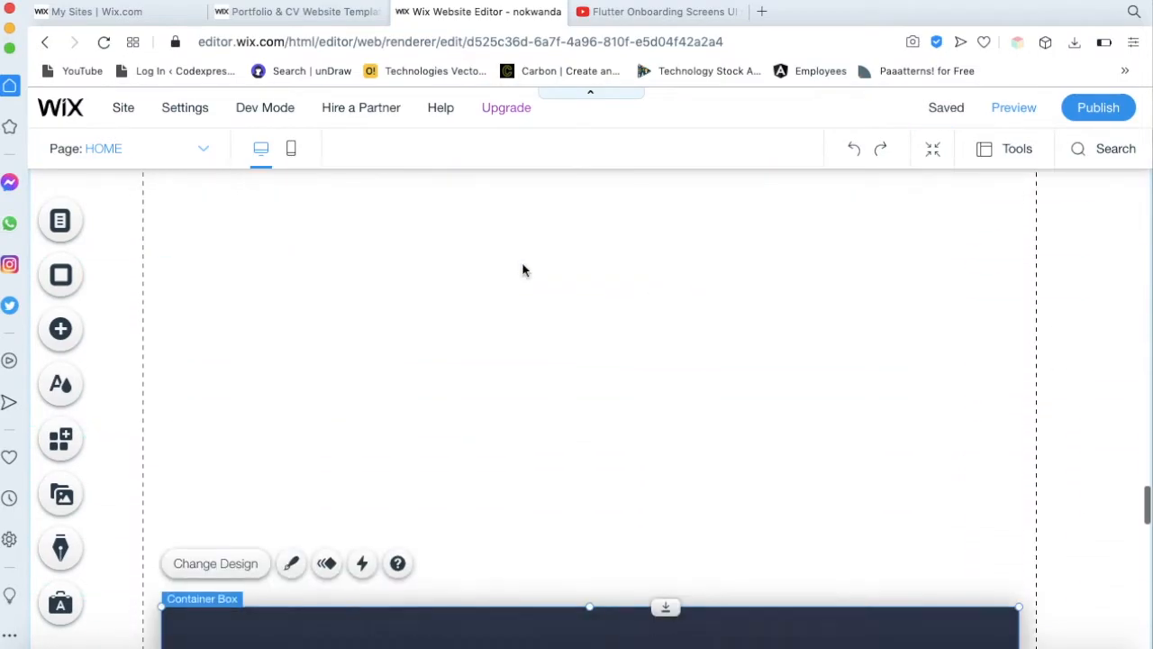
Delete the strip with the dark desk photo above the footer of the HOME page
scroll(527, 439, "down", 5)
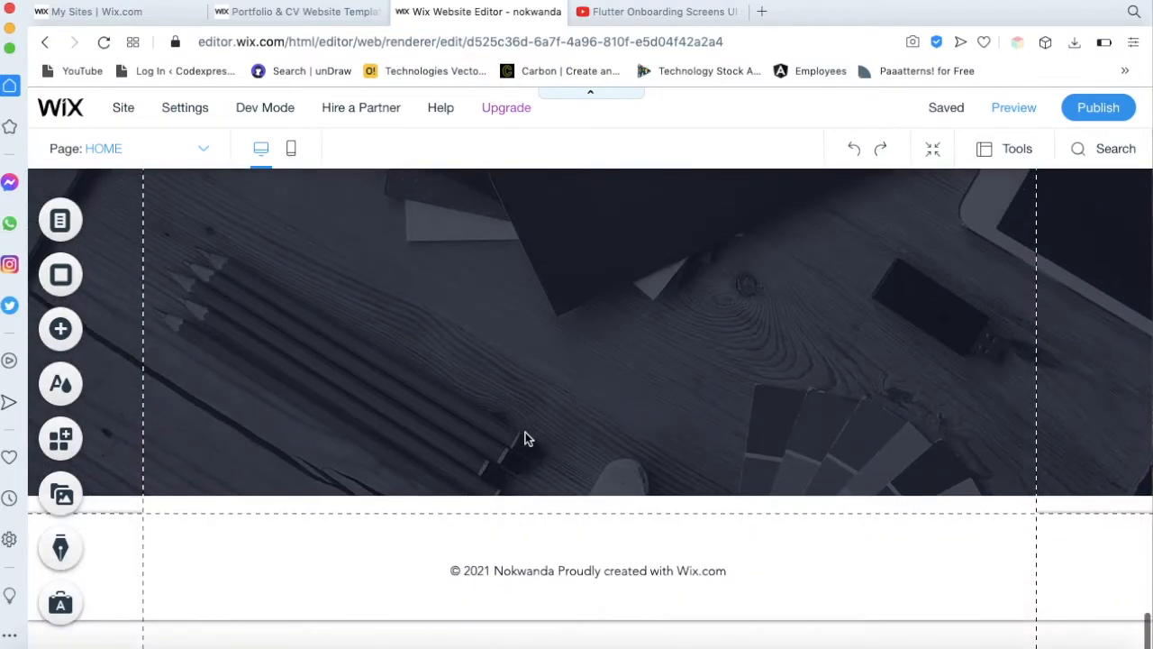
left_click(528, 438)
scroll(526, 433, "up", 3)
scroll(526, 434, "down", 5)
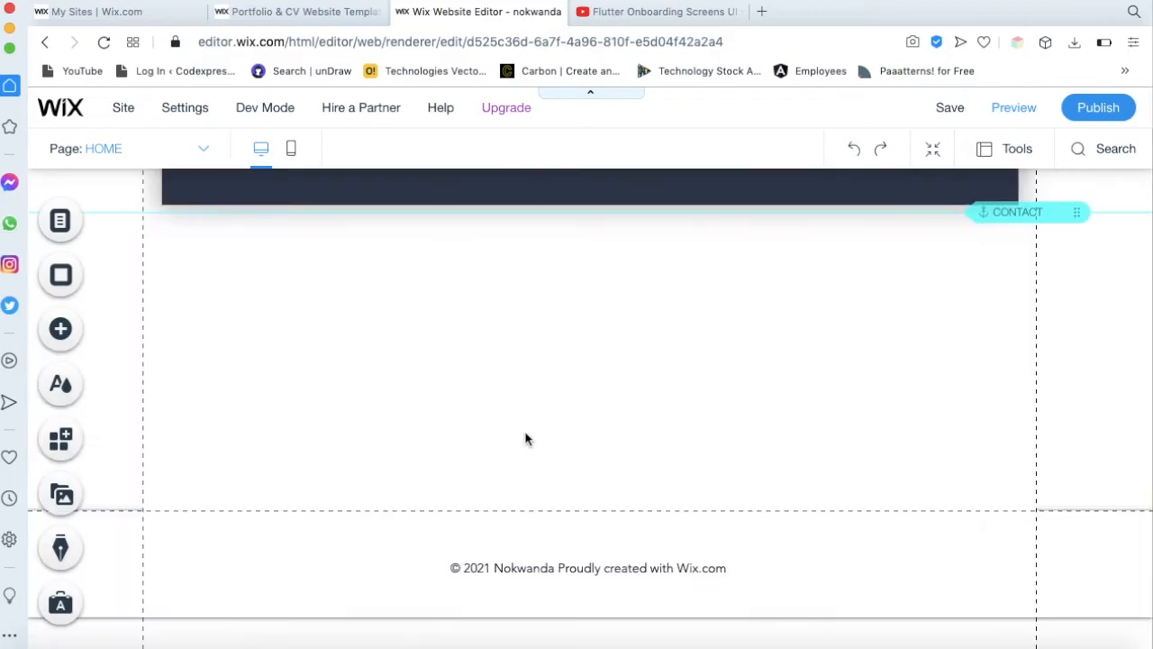
scroll(526, 436, "up", 3)
scroll(527, 439, "down", 1)
scroll(526, 438, "down", 2)
scroll(521, 509, "up", 5)
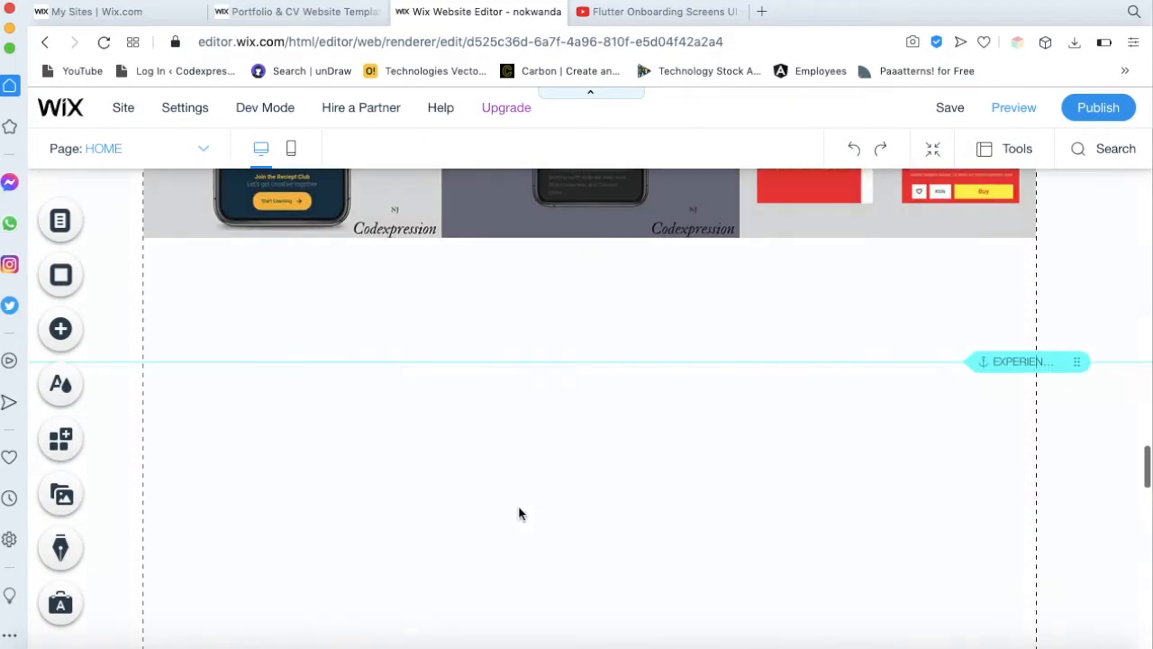
double_click(520, 508)
left_click(1073, 218)
Move the contact box farther up the HOME page, closer to the portfolio gallery
scroll(711, 569, "down", 5)
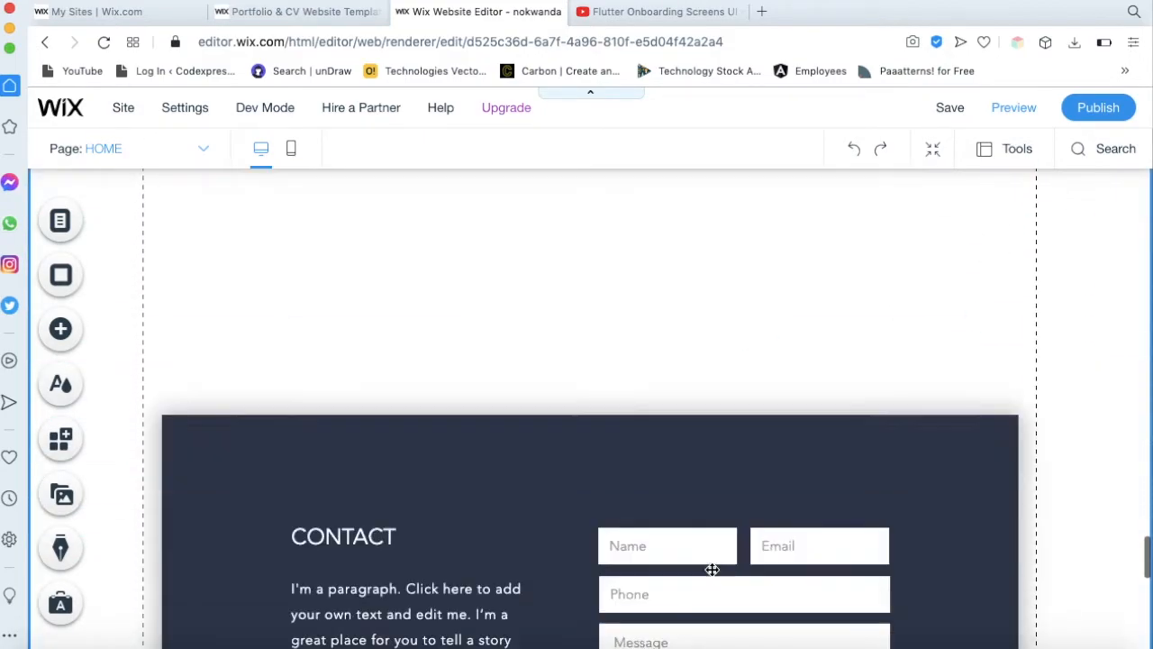
left_click_drag(551, 273, 571, 61)
scroll(531, 250, "up", 3)
left_click_drag(545, 431, 546, 214)
scroll(546, 213, "up", 5)
scroll(571, 487, "down", 1)
left_click_drag(571, 487, 546, 226)
scroll(533, 343, "up", 3)
Move the CONTACT anchor up the page until it sits just above the contact box
scroll(544, 507, "down", 8)
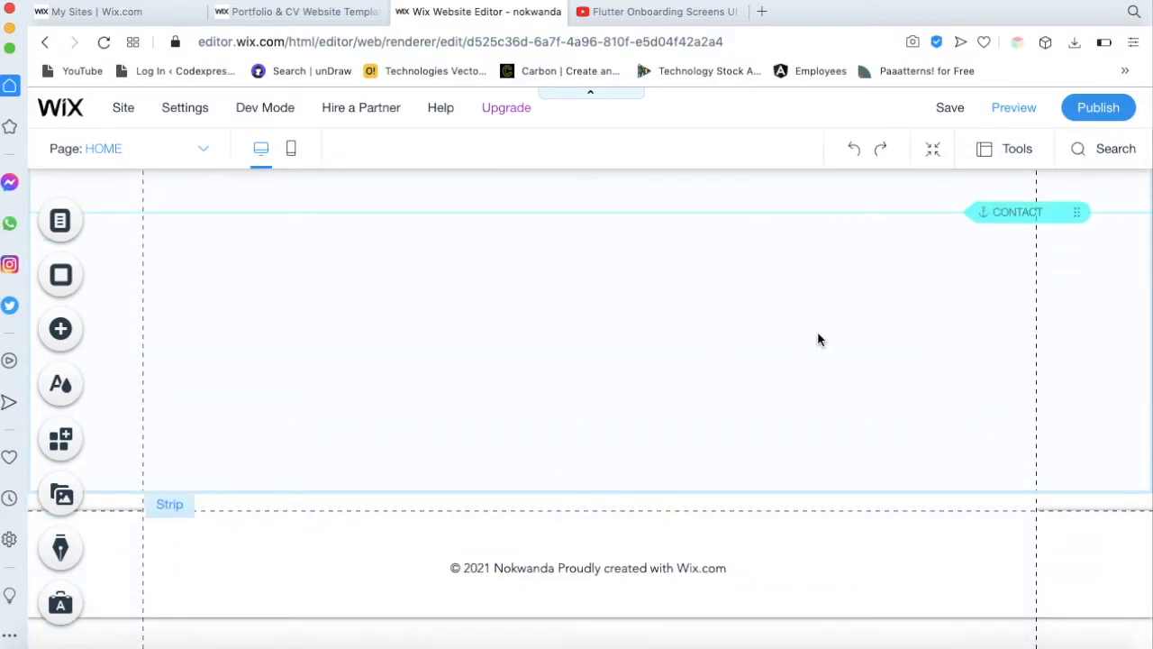
left_click(1032, 211)
scroll(962, 373, "up", 2)
scroll(963, 375, "up", 1)
left_click_drag(1081, 405, 955, 330)
scroll(955, 330, "up", 2)
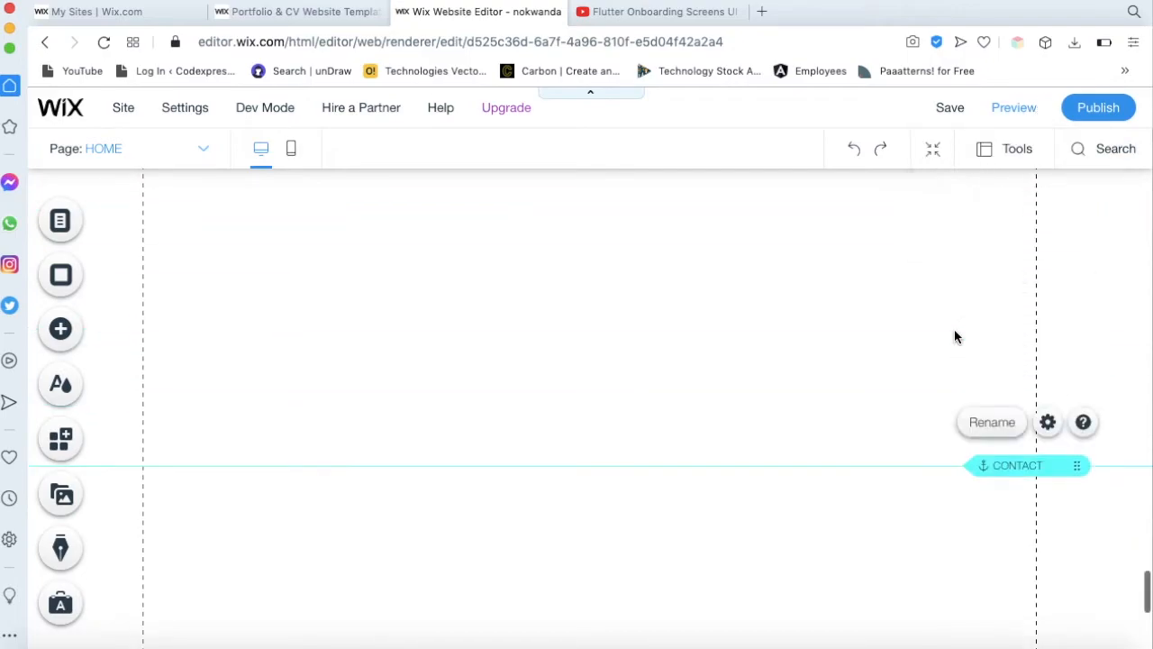
scroll(955, 336, "up", 2)
left_click_drag(1075, 579, 1018, 178)
scroll(984, 250, "up", 4)
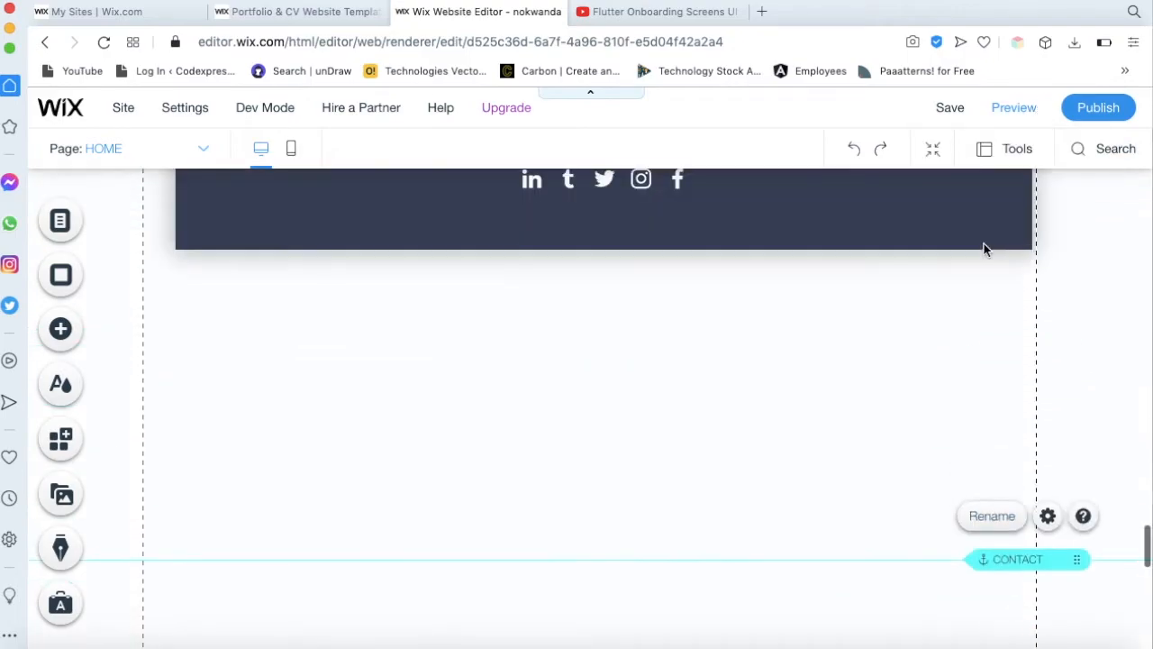
left_click_drag(1075, 557, 1068, 187)
scroll(927, 350, "up", 3)
left_click_drag(1081, 451, 1048, 183)
scroll(1047, 183, "up", 3)
left_click_drag(1078, 466, 1063, 222)
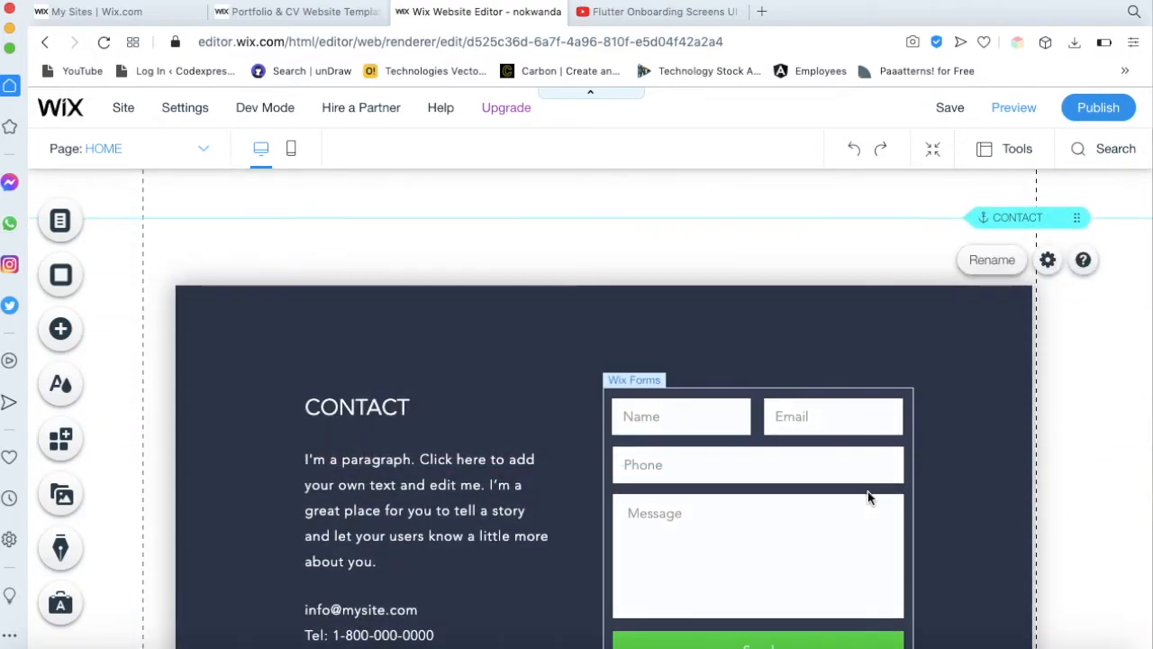
Shorten the white strip behind the contact box so that it ends shortly below the box
scroll(868, 496, "down", 6)
left_click(864, 371)
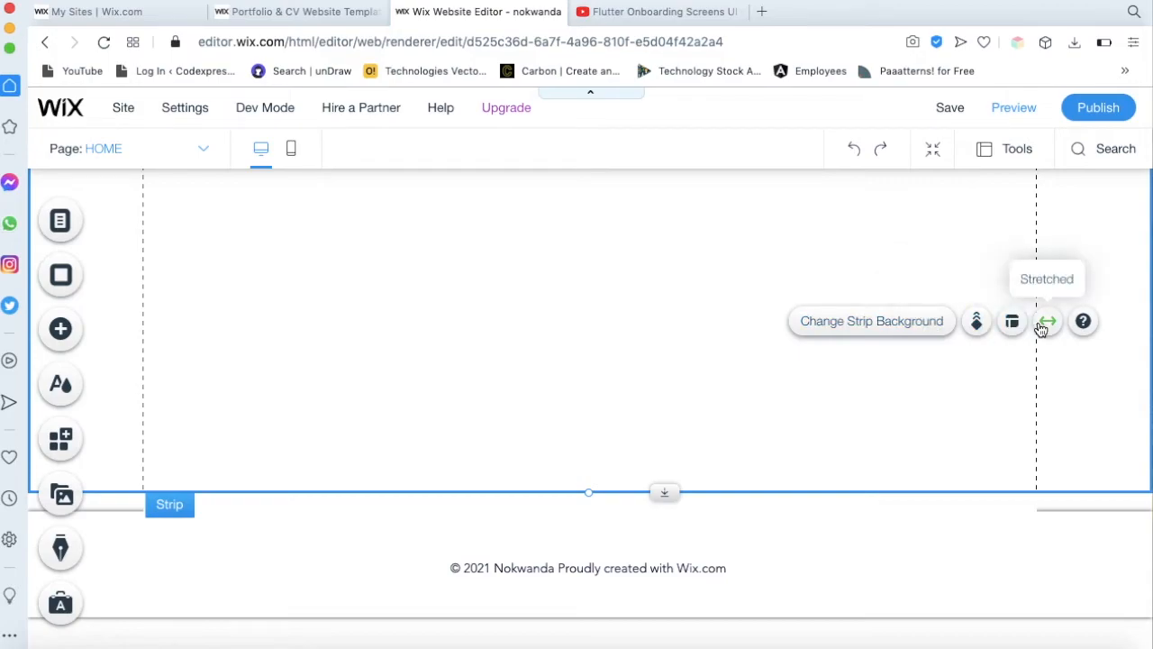
left_click_drag(587, 463, 592, 332)
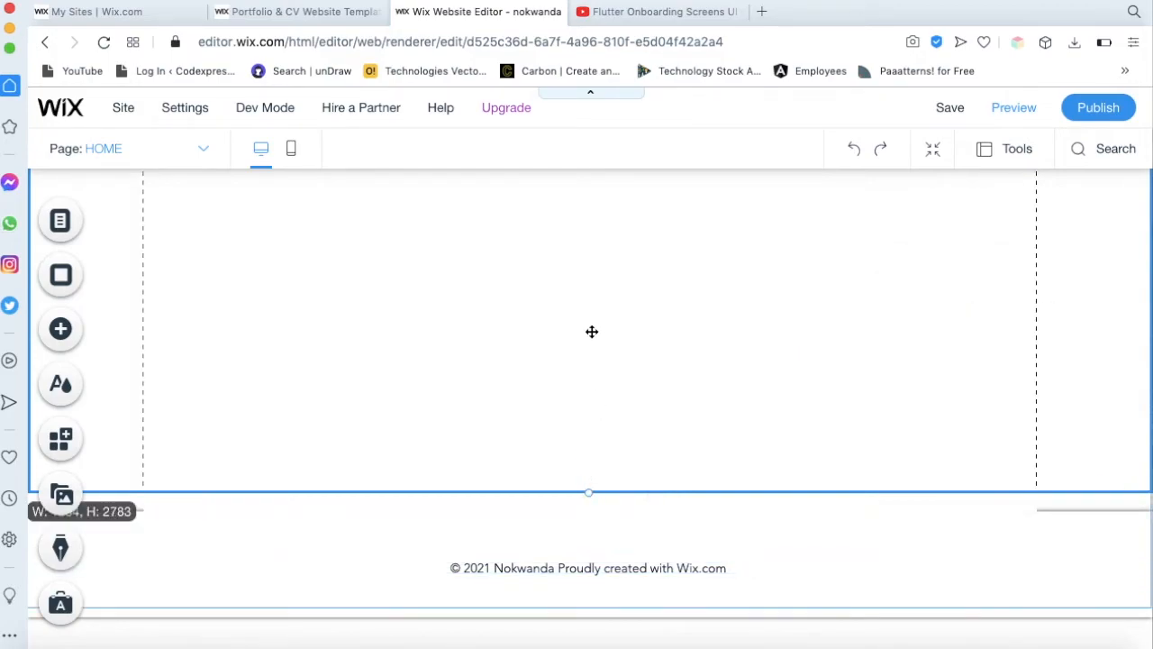
left_click_drag(583, 255, 592, 507)
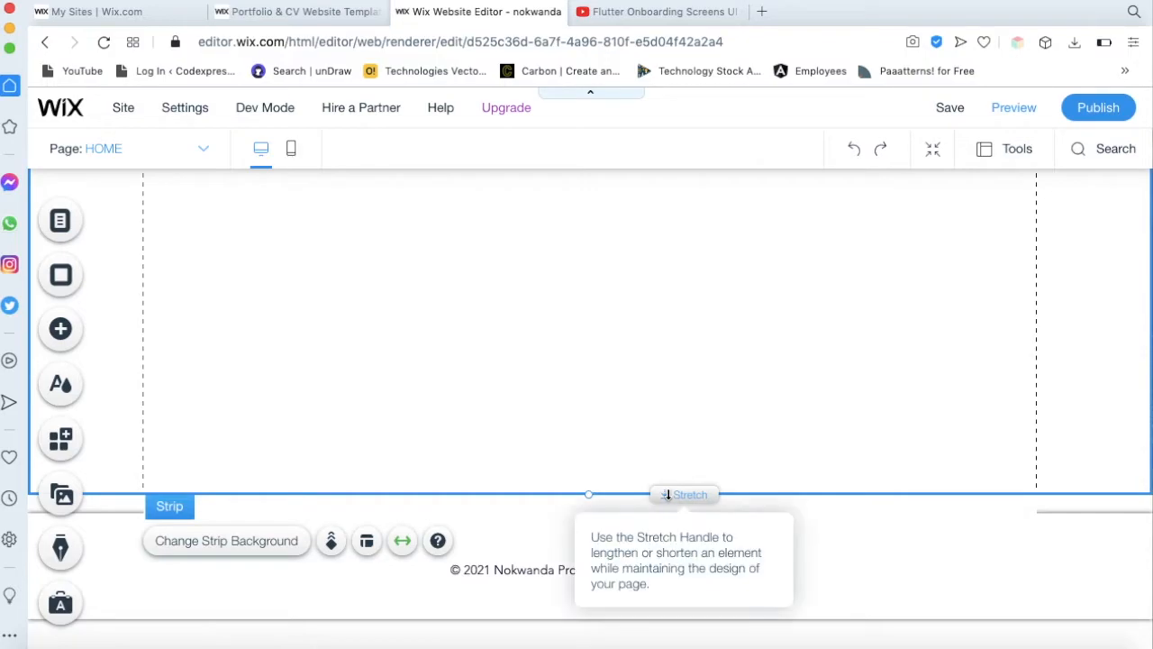
left_click_drag(665, 495, 668, 412)
mouse_move(675, 347)
left_mouse_down()
mouse_move(680, 301)
mouse_move(685, 360)
left_mouse_up()
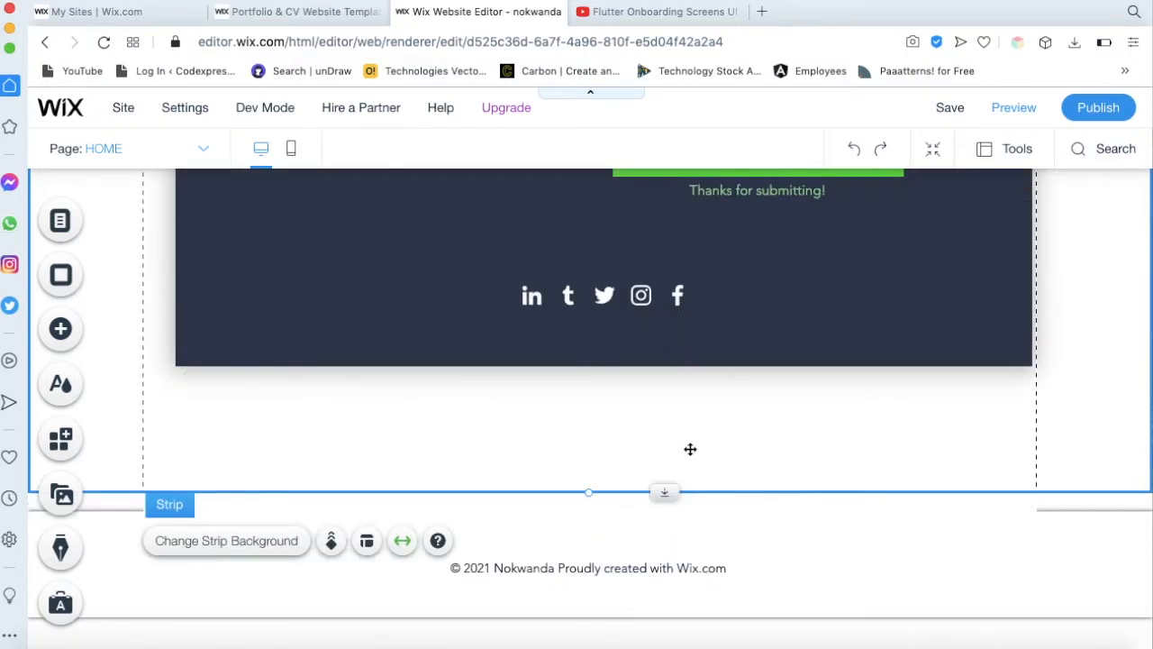
Delete the EXPERIENCE anchor and move the CONTACT anchor up between the portfolio gallery and the contact box
scroll(690, 448, "up", 5)
key("Delete")
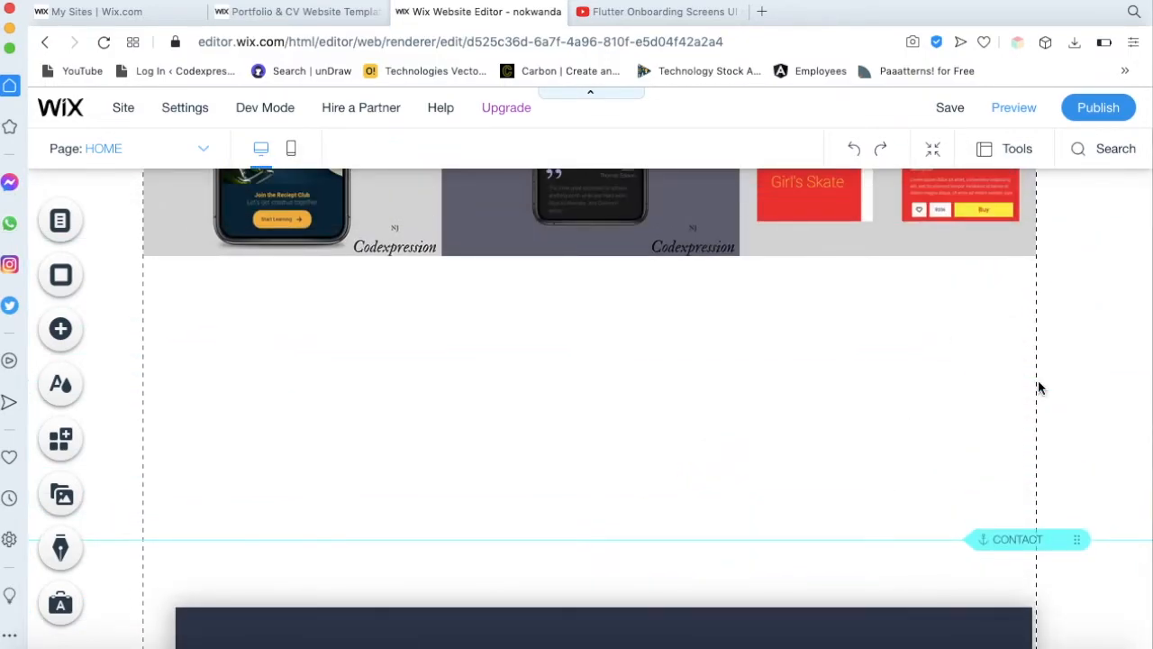
left_click_drag(1068, 539, 1077, 432)
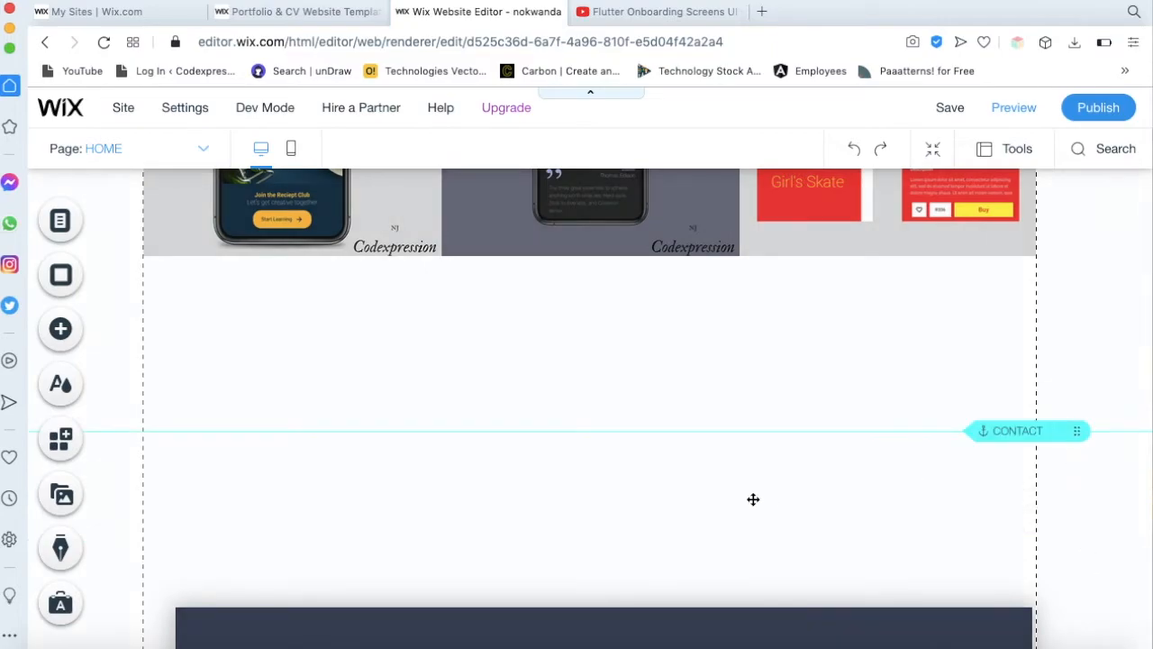
Delete the form with the name, email, phone and message fields from the contact box
scroll(688, 619, "down", 10)
scroll(688, 618, "up", 7)
scroll(687, 618, "down", 3)
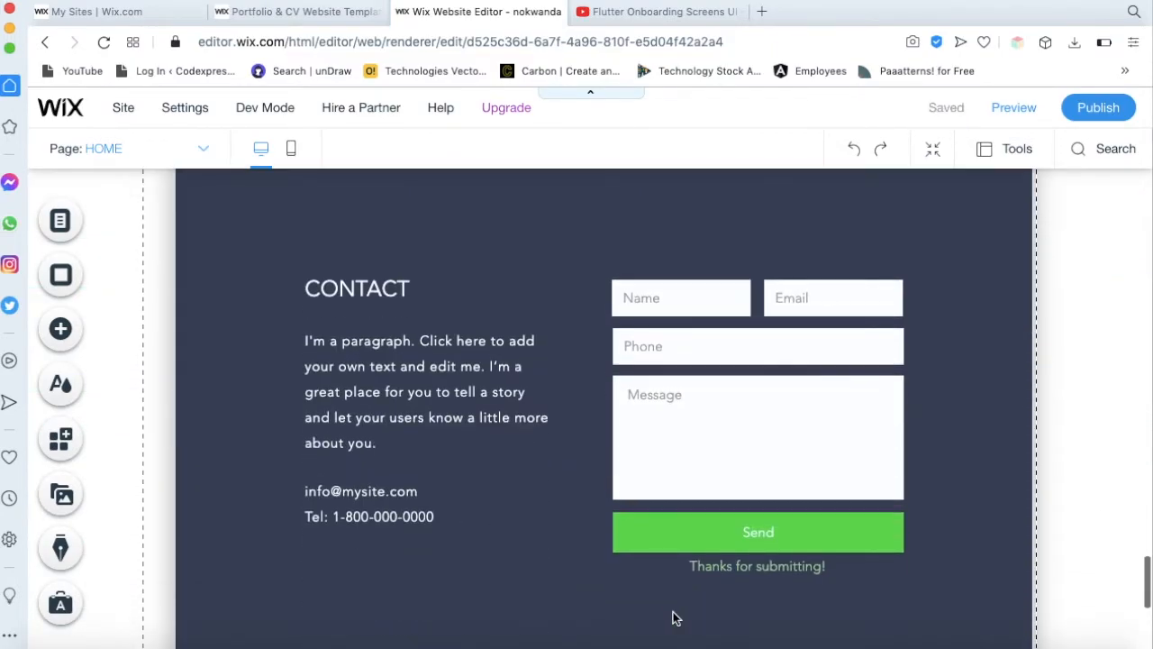
left_click(448, 463)
left_click(721, 406)
key("Delete")
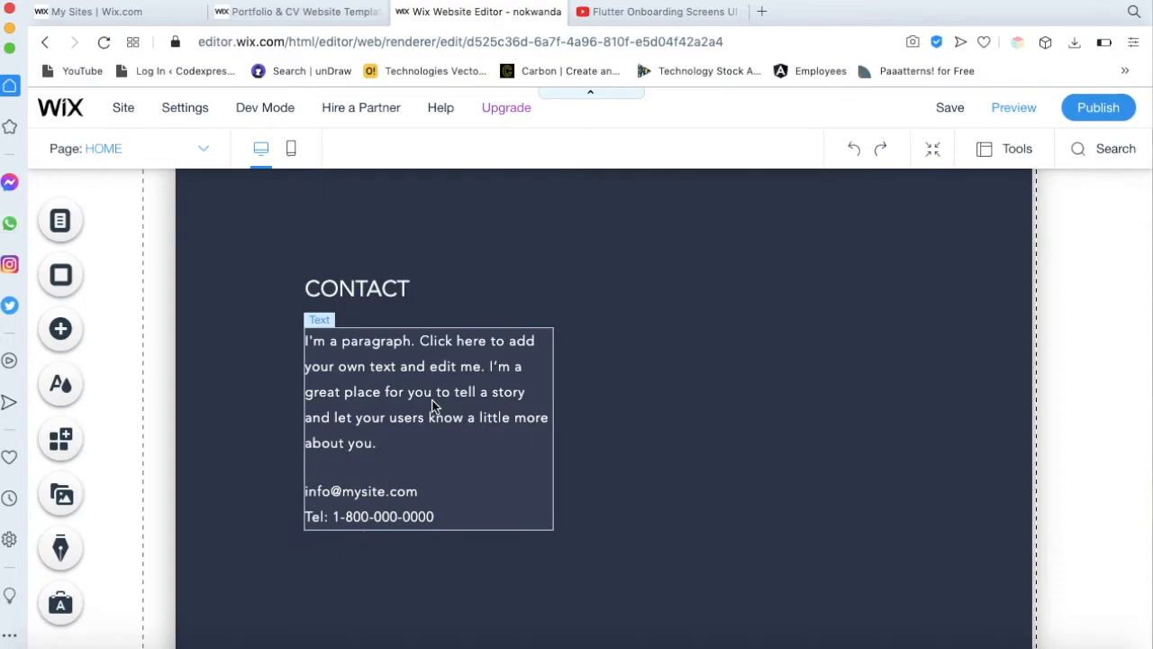
Move the contact paragraph and the CONTACT heading to the horizontal middle of the contact box
left_click(424, 396)
left_click_drag(416, 369, 597, 426)
scroll(597, 426, "down", 2)
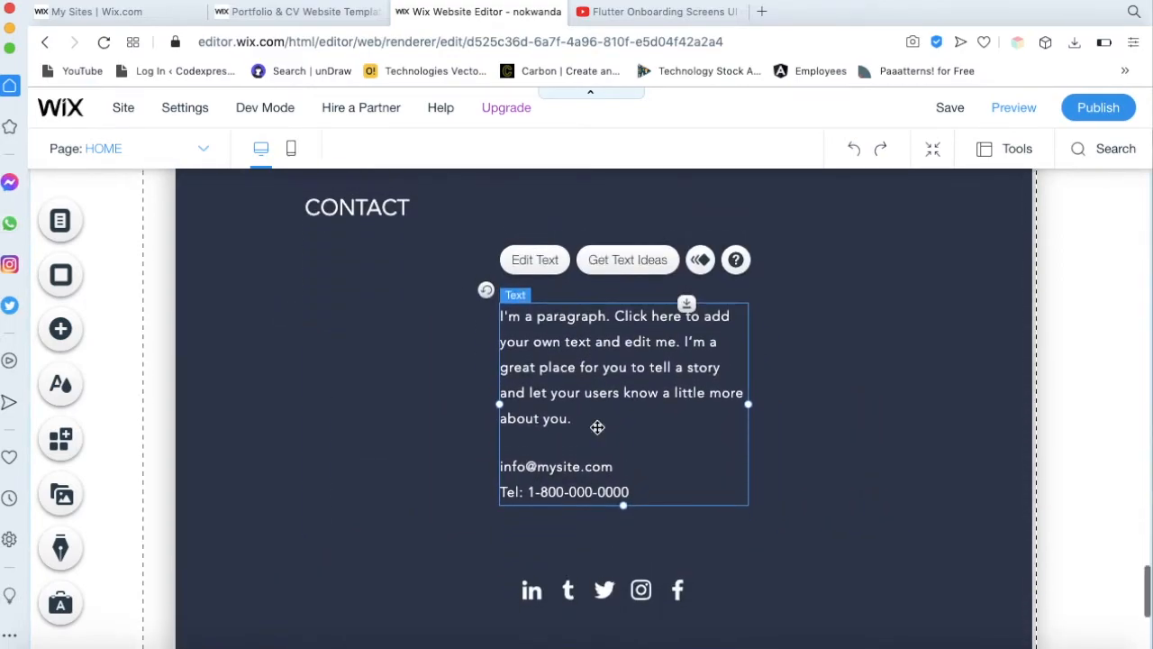
scroll(598, 426, "up", 1)
left_click_drag(358, 250, 573, 254)
Move the social icons bar up, closer to the contact details
scroll(599, 555, "down", 2)
left_click(632, 529)
left_click_drag(632, 529, 639, 491)
Remove the Tumblr, Instagram and Facebook icons from the social bar, keeping LinkedIn and Twitter
left_click(595, 433)
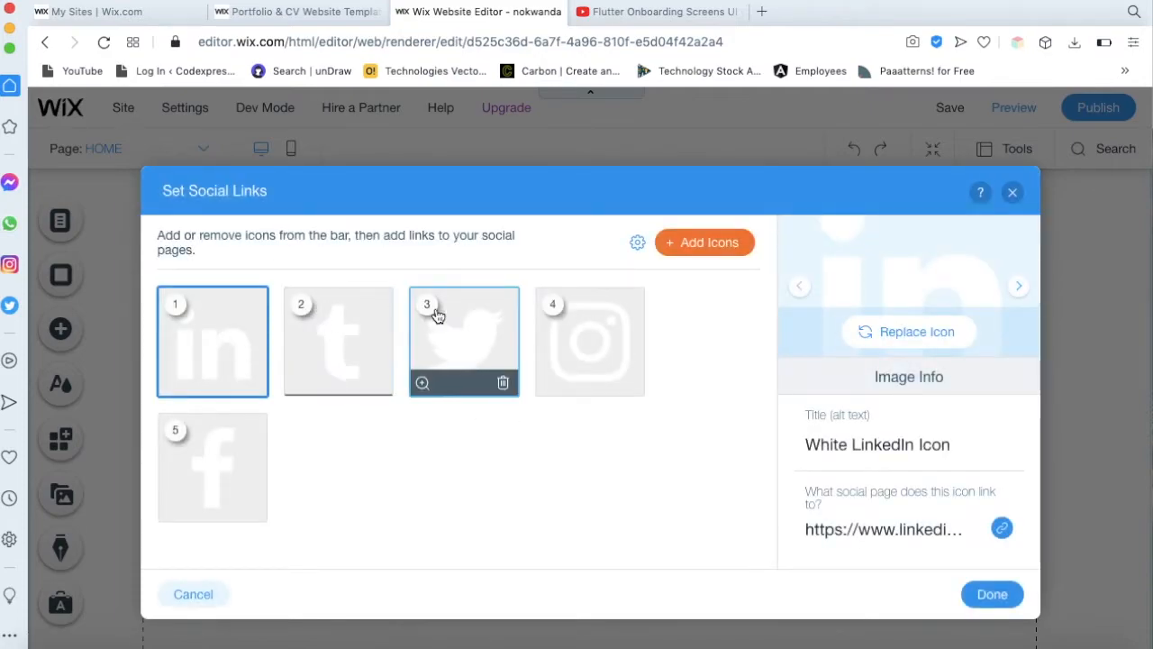
left_click(338, 347)
left_click(377, 381)
left_click(503, 381)
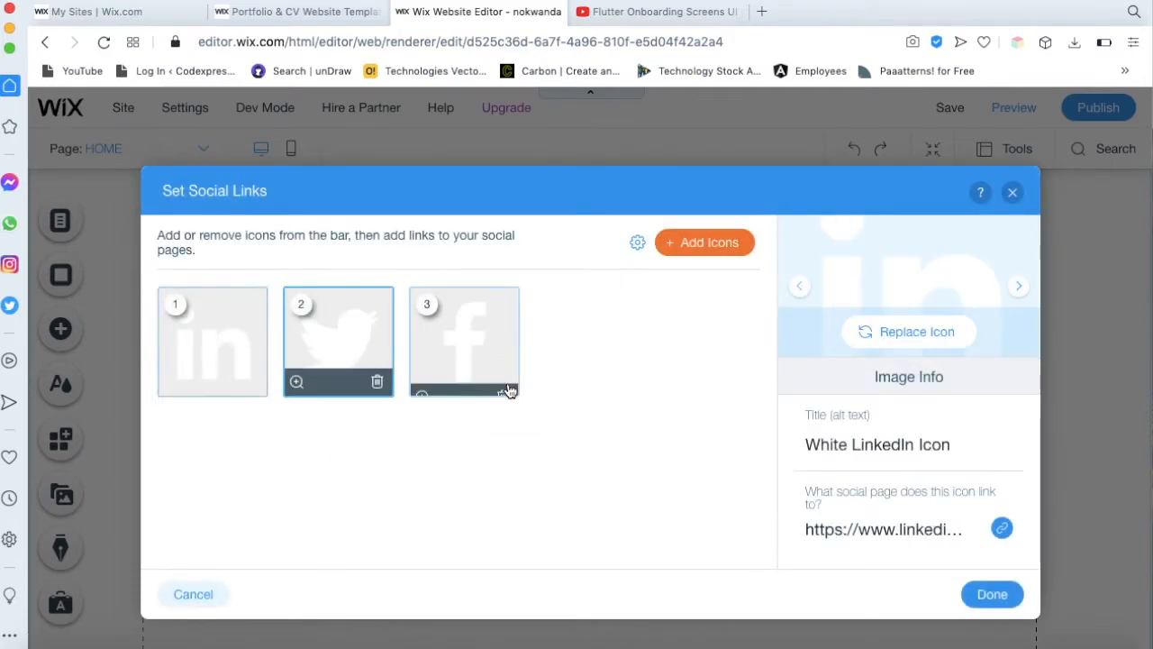
left_click(503, 381)
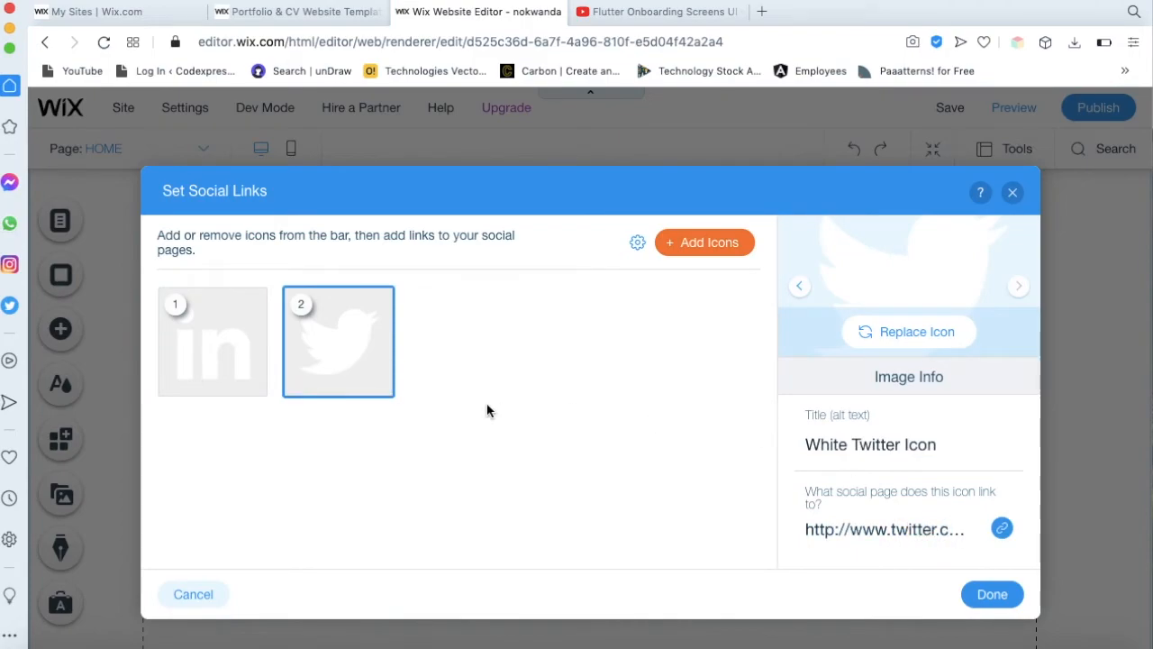
left_click(191, 356)
mouse_move(244, 335)
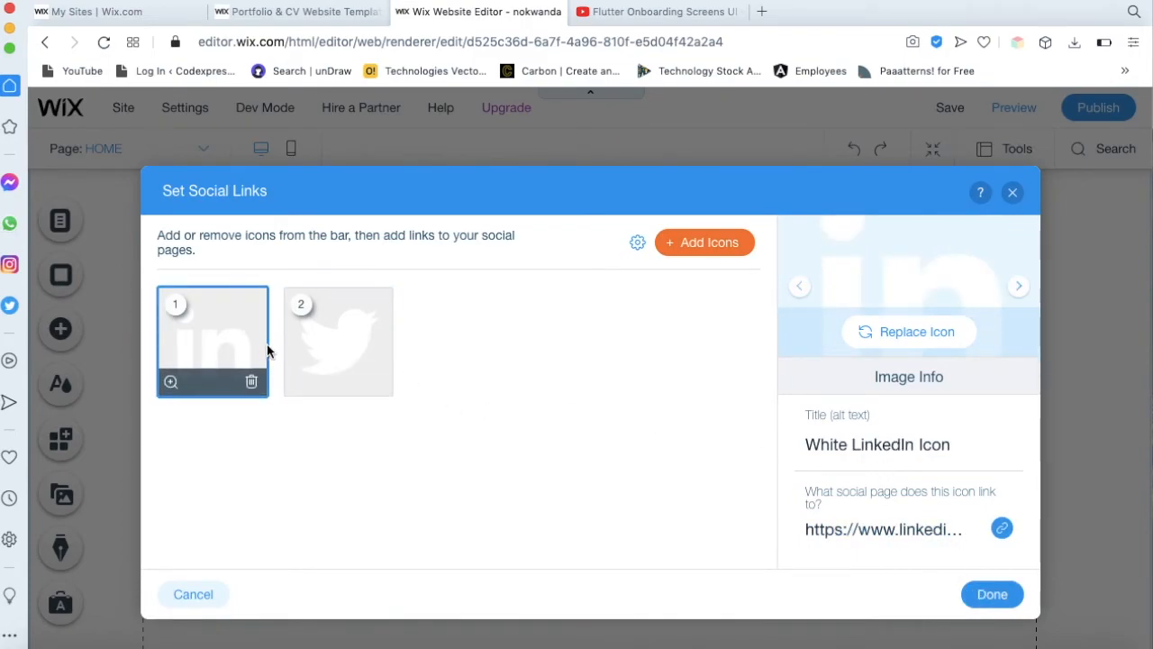
left_click(1012, 194)
left_click(671, 444)
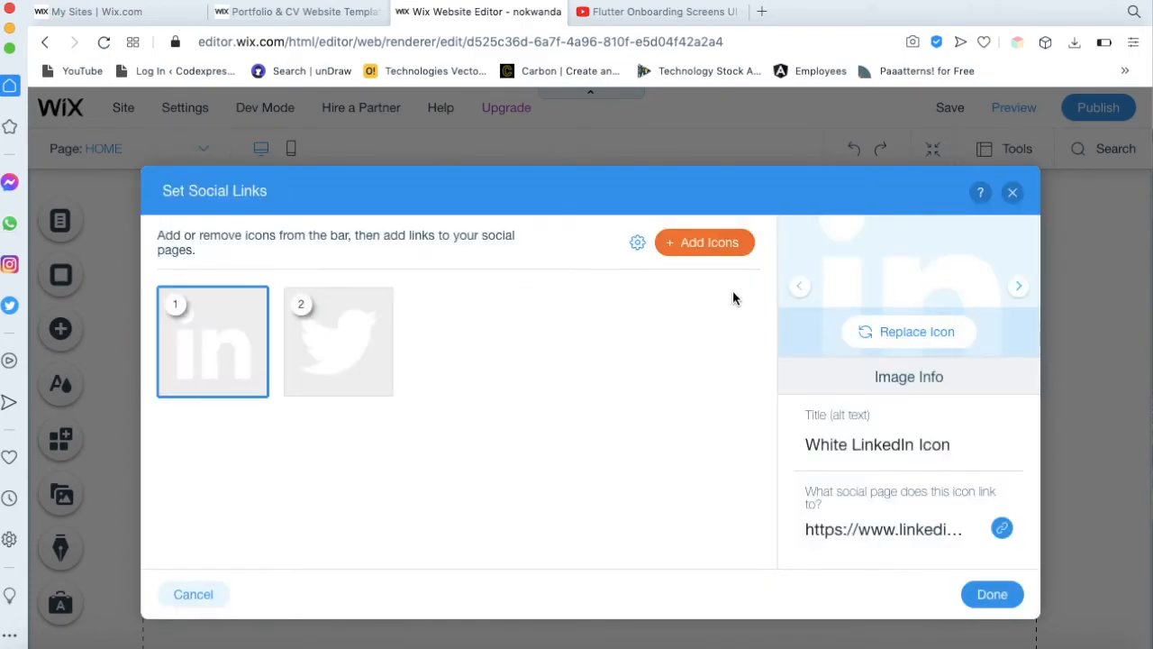
left_click(992, 594)
Shift the LinkedIn and Twitter icons slightly up and left beneath the contact details
left_click(872, 369)
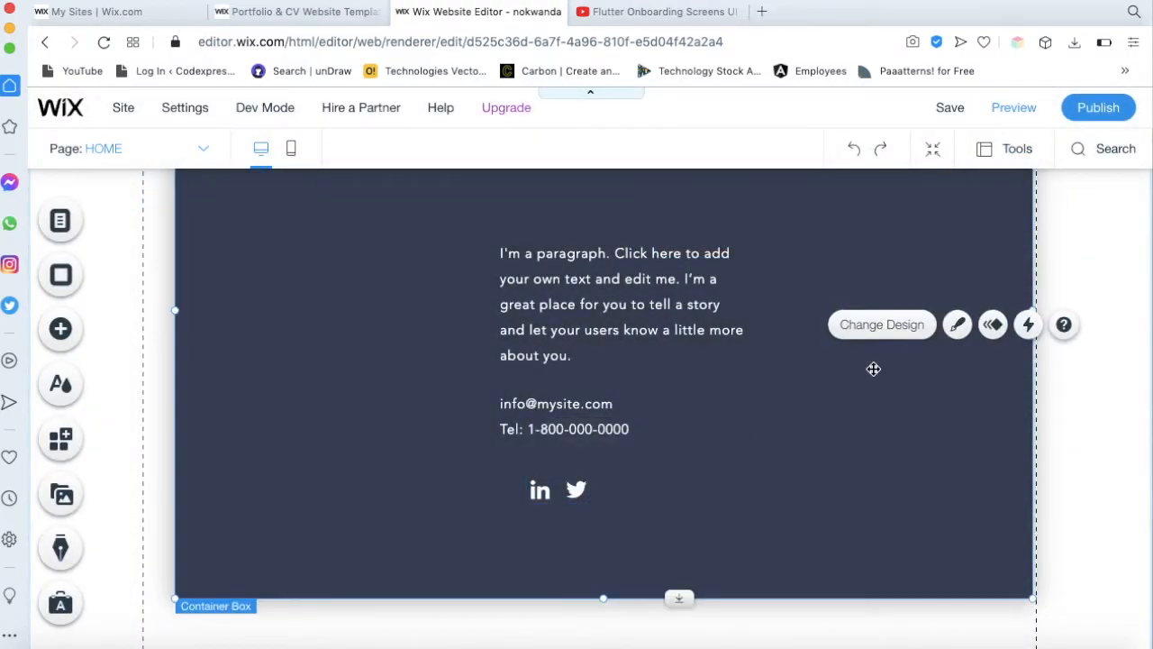
scroll(873, 369, "up", 2)
left_click(547, 548)
left_click(415, 589)
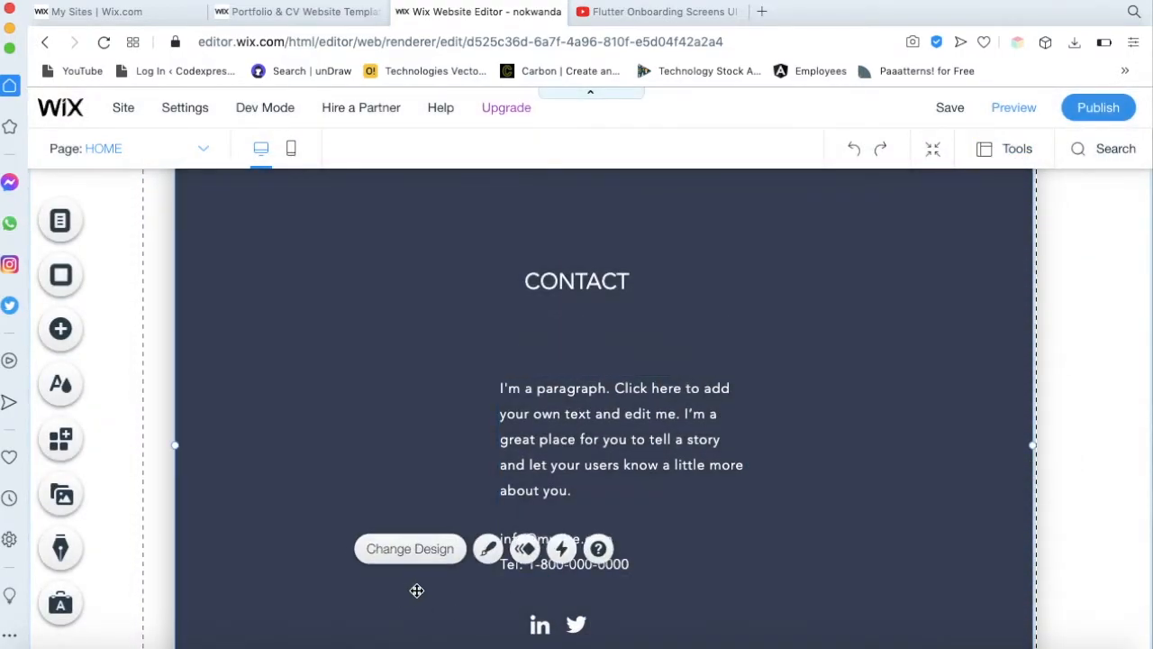
scroll(574, 564, "down", 1)
left_click_drag(574, 564, 547, 539)
Apply the yellow My Boxes design to the contact container box
left_click(396, 496)
scroll(393, 495, "up", 2)
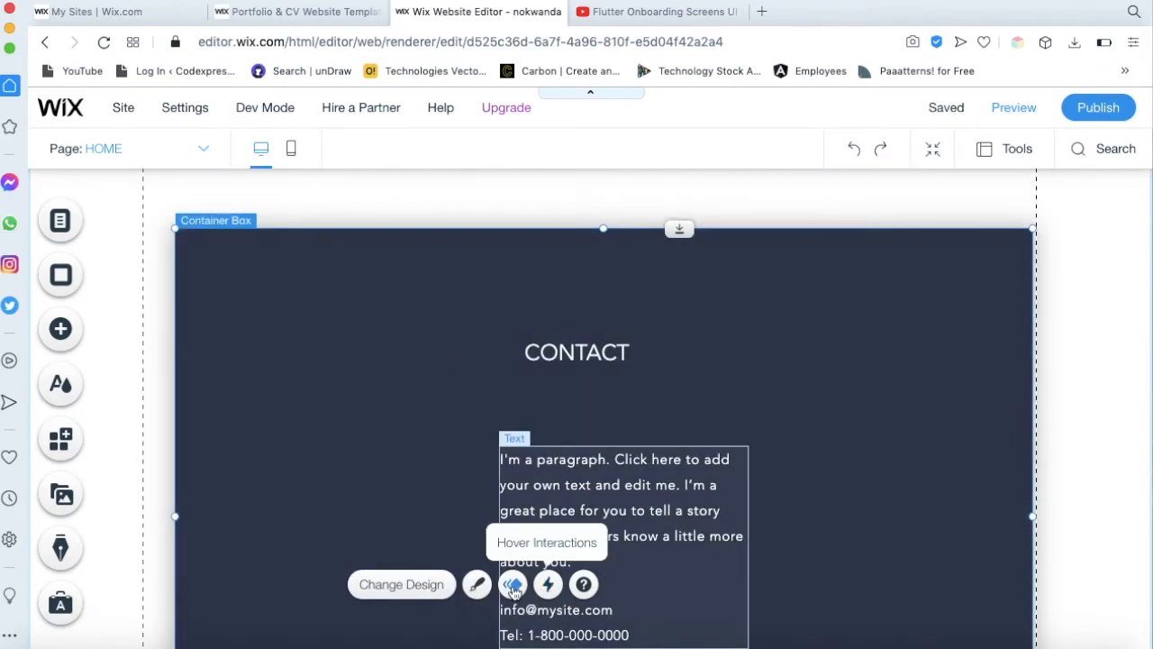
left_click(480, 585)
left_click(890, 334)
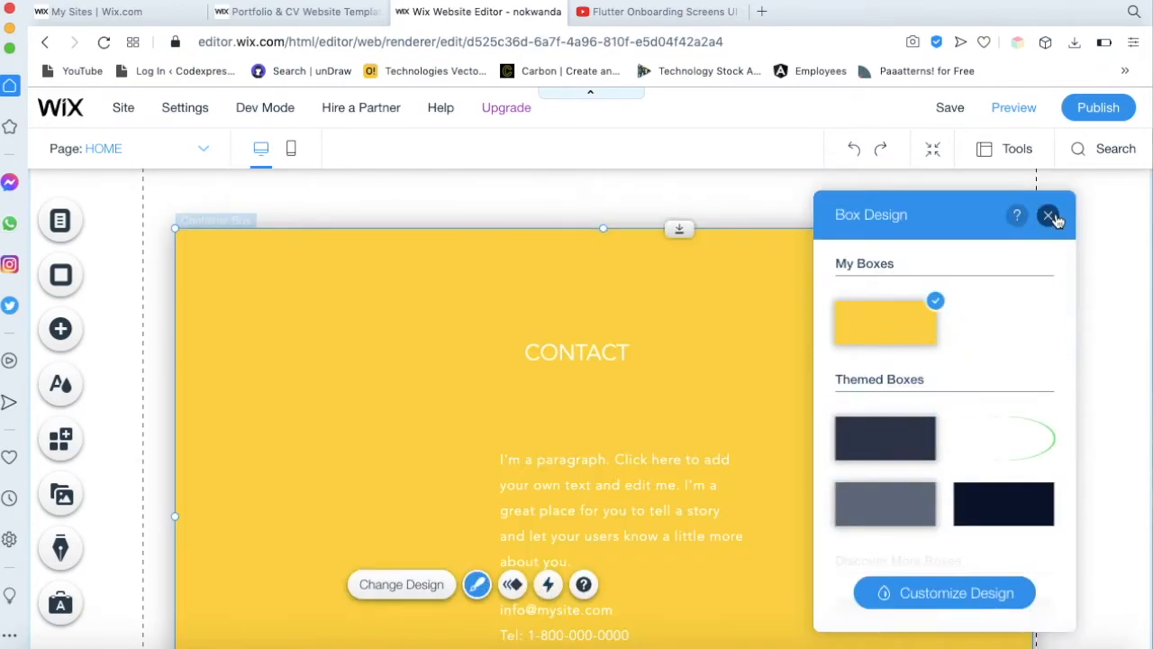
left_click(1050, 214)
Set the text color of the CONTACT heading to black (#000000)
left_click(575, 354)
double_click(575, 354)
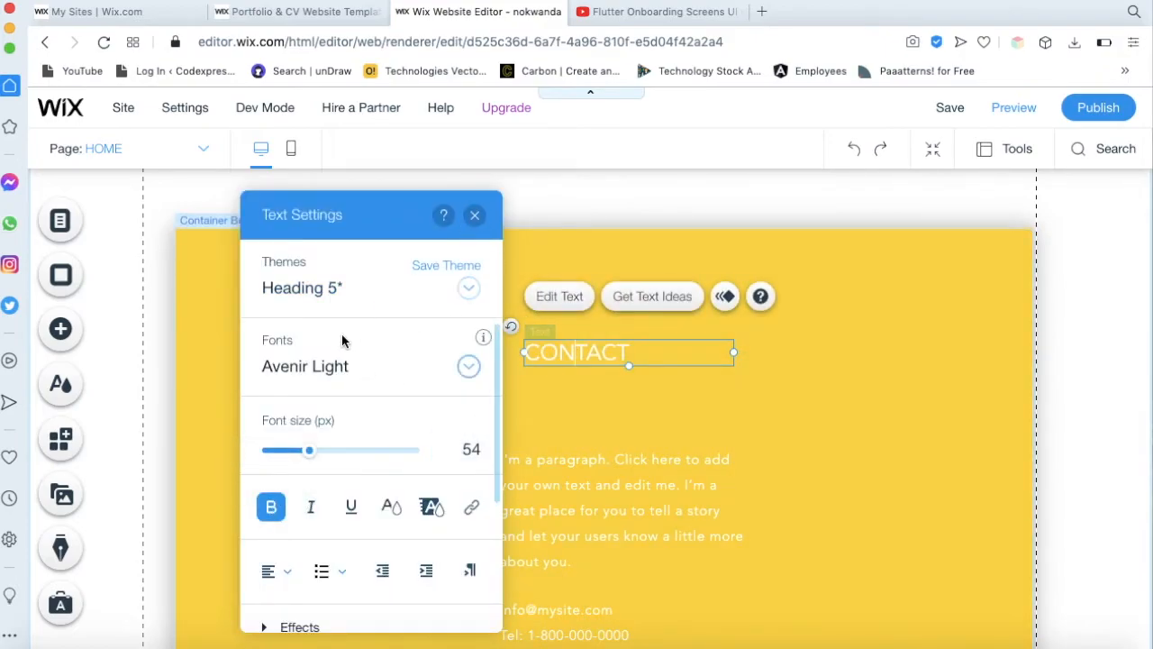
left_click(392, 508)
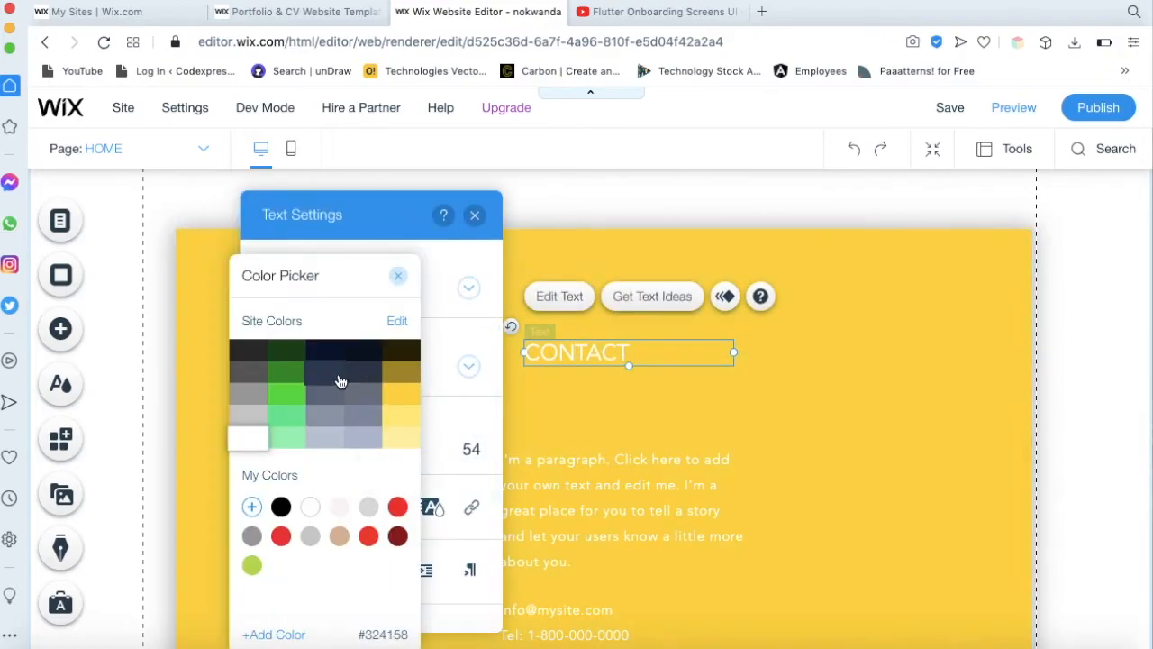
left_click(400, 276)
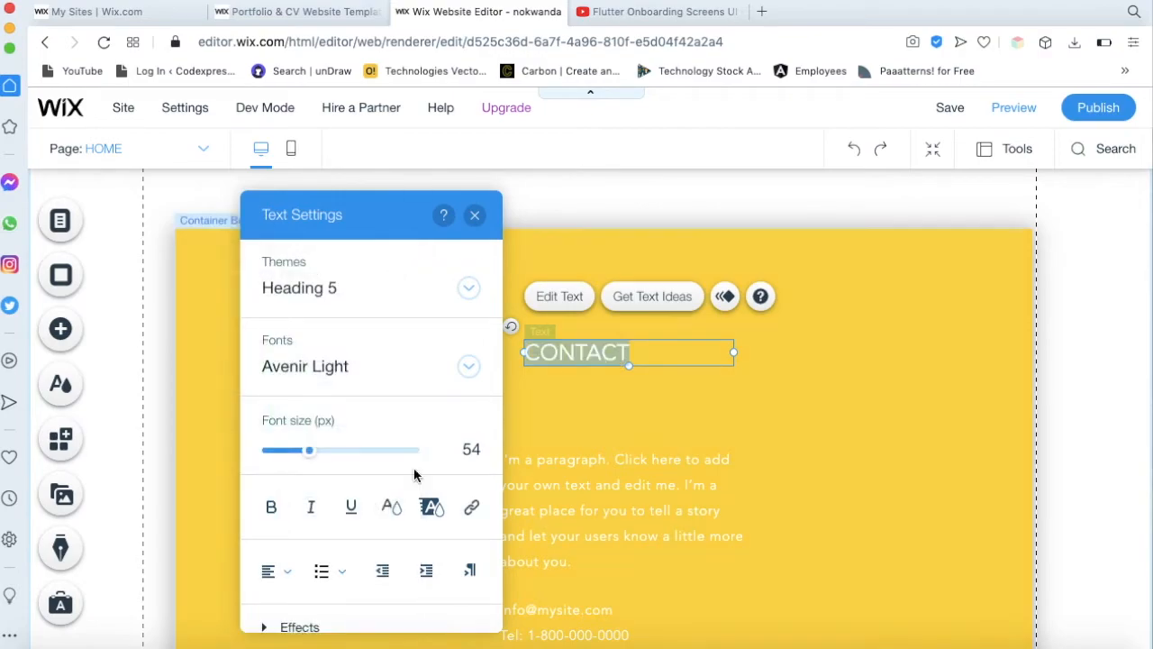
left_click(392, 508)
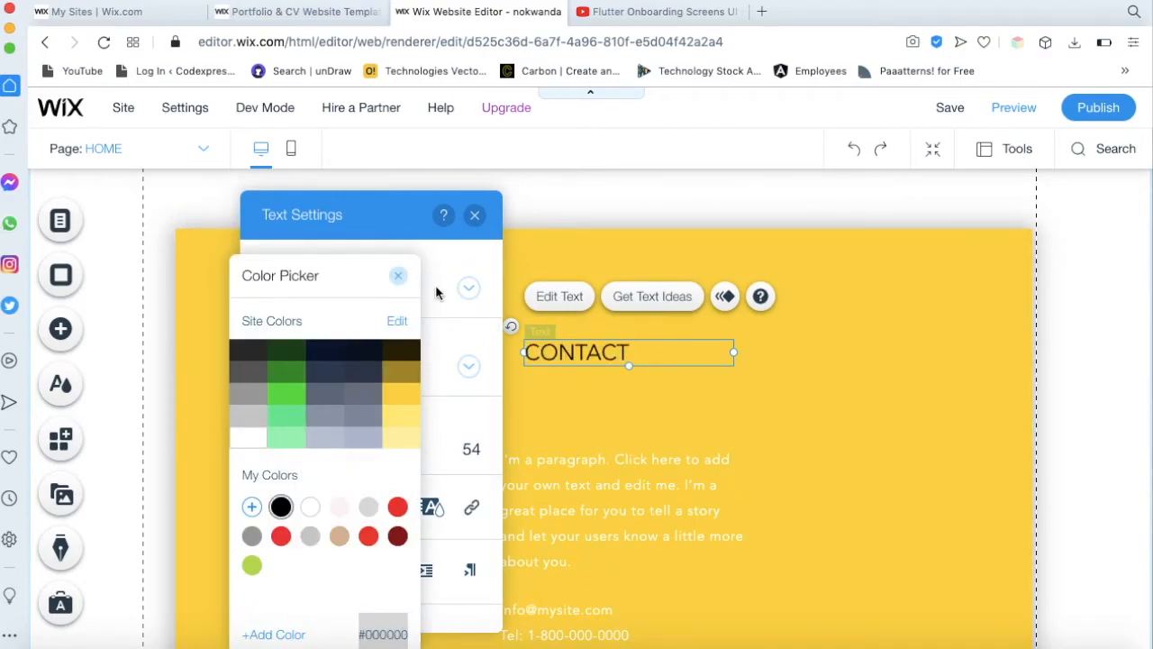
Make the CONTACT heading bold
left_click(397, 275)
left_click(271, 506)
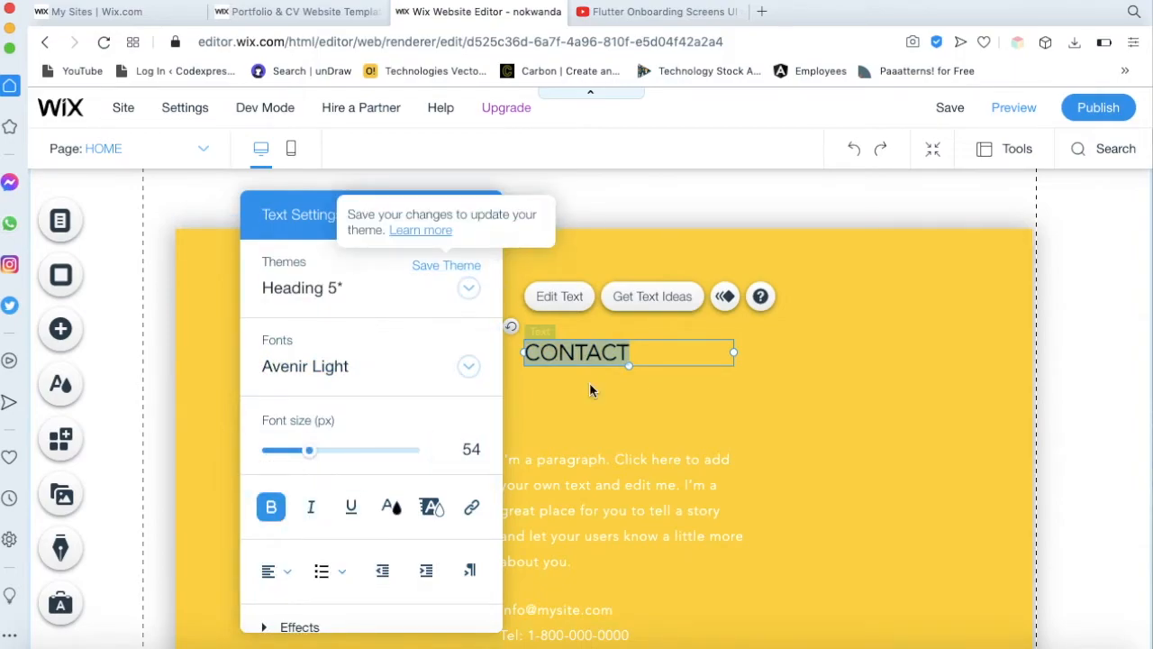
left_click(590, 389)
Reposition the CONTACT heading, the paragraph with contact details and the social icons further left inside the yellow contact box
scroll(726, 348, "up", 2)
scroll(622, 230, "down", 4)
left_click_drag(623, 230, 604, 290)
left_click_drag(571, 424, 569, 421)
left_click(524, 547)
left_click_drag(523, 547, 495, 547)
left_click(885, 489)
scroll(884, 488, "down", 3)
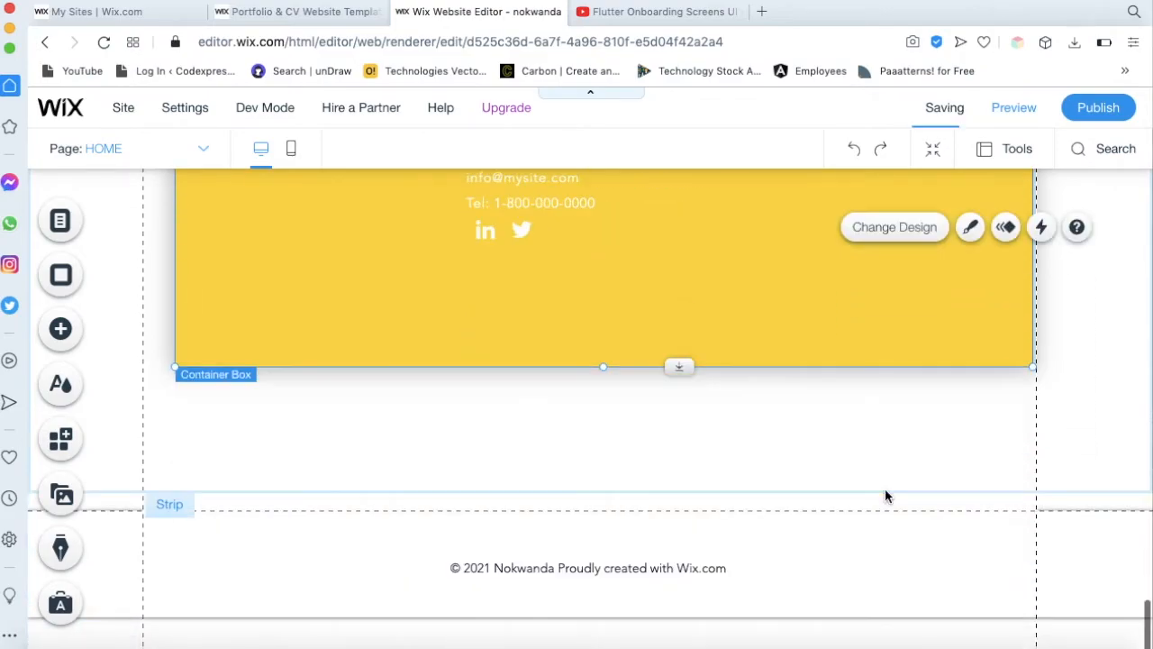
Set the color behind the dark photo strip under About Me to yellow, with image opacity and color opacity at about 41%
scroll(885, 489, "up", 20)
scroll(885, 488, "down", 15)
scroll(886, 451, "up", 5)
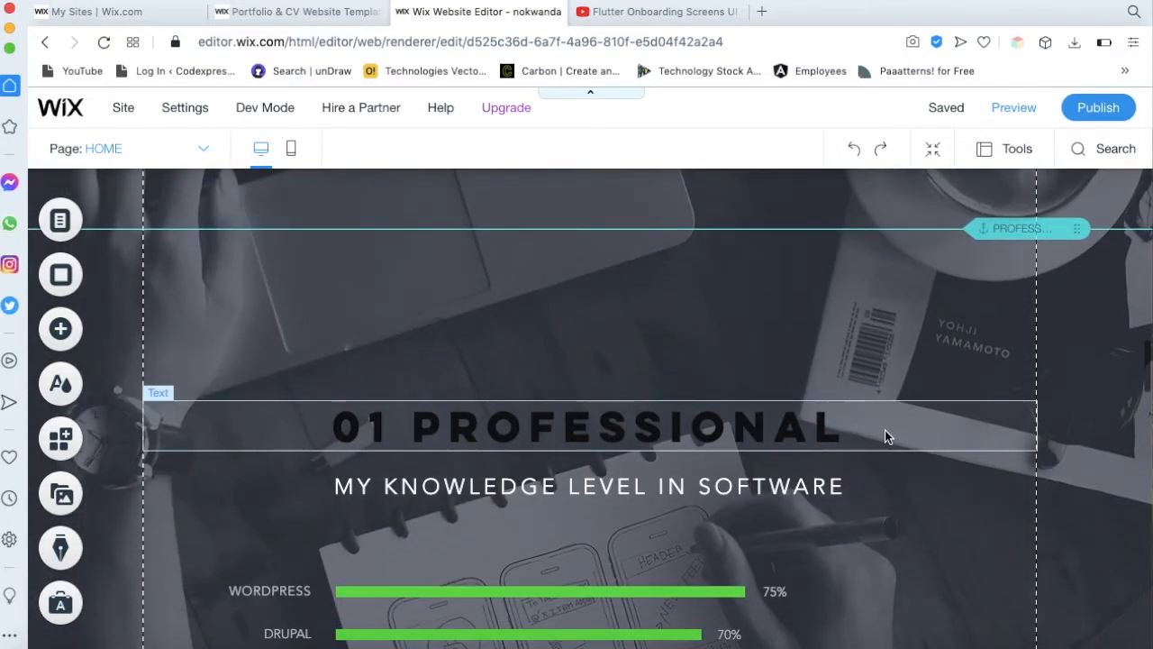
scroll(885, 436, "up", 5)
left_click(1099, 443)
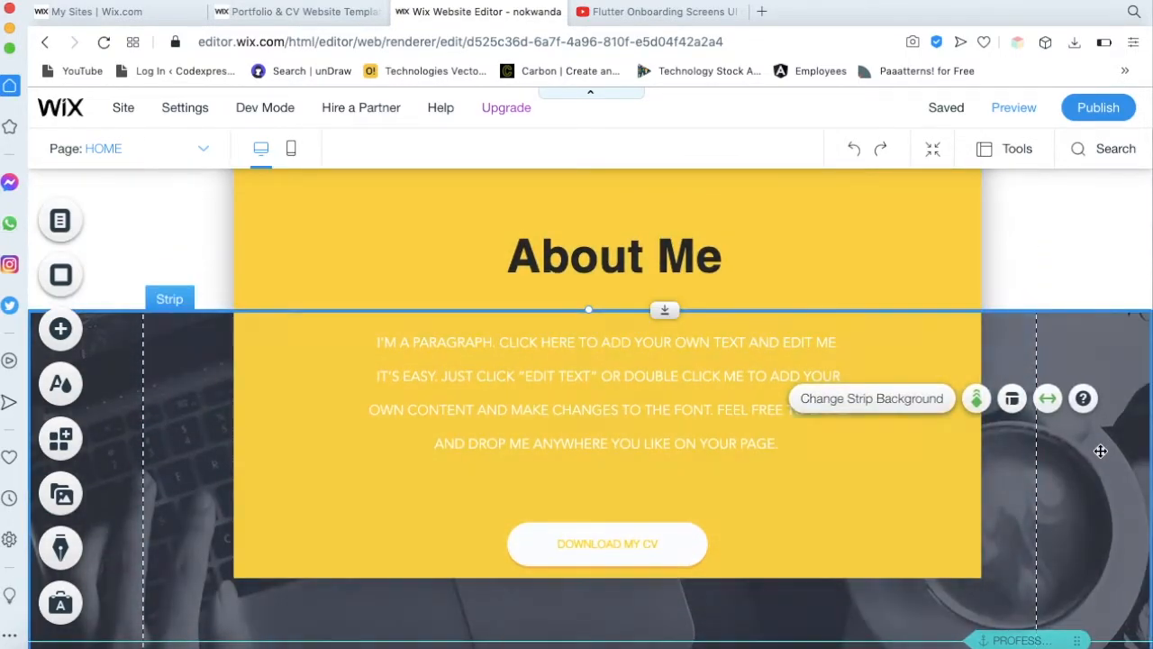
left_click(893, 406)
left_click(952, 306)
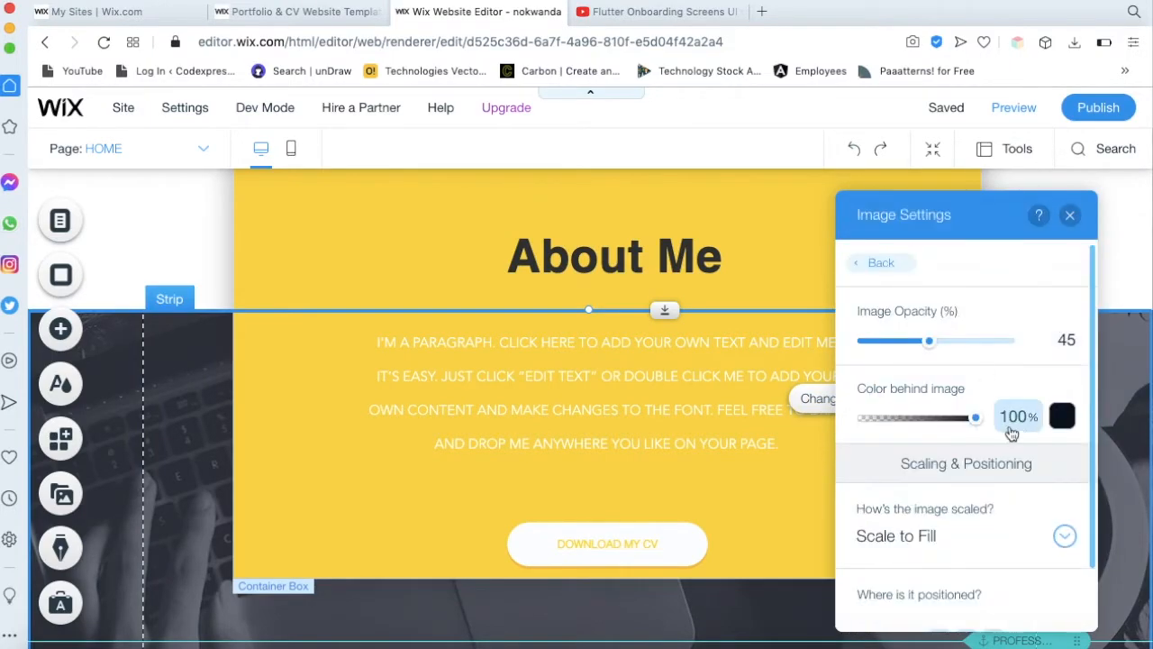
left_click(1061, 417)
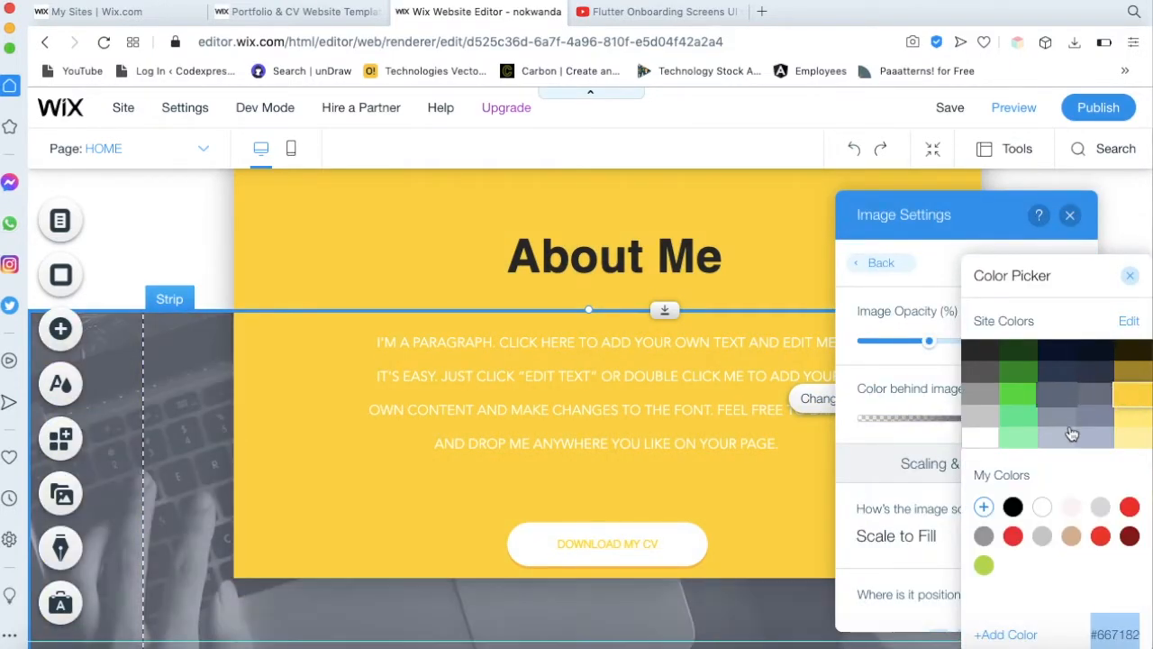
left_click(1130, 275)
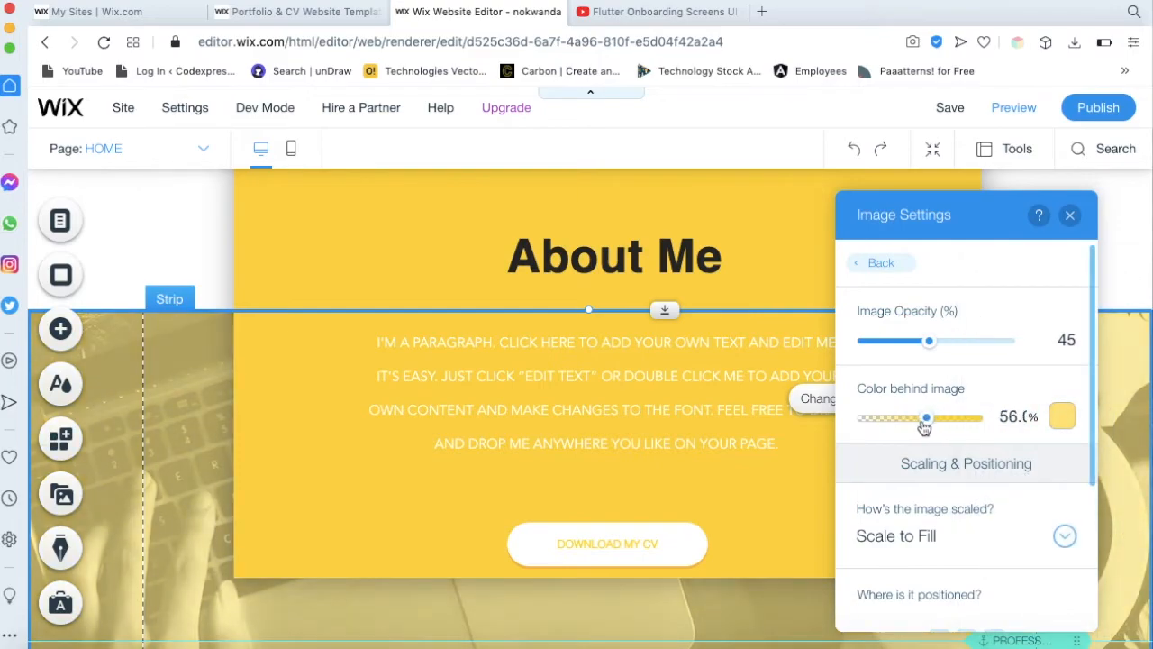
mouse_move(932, 348)
left_mouse_down()
mouse_move(895, 346)
mouse_move(981, 346)
mouse_move(932, 348)
left_mouse_up()
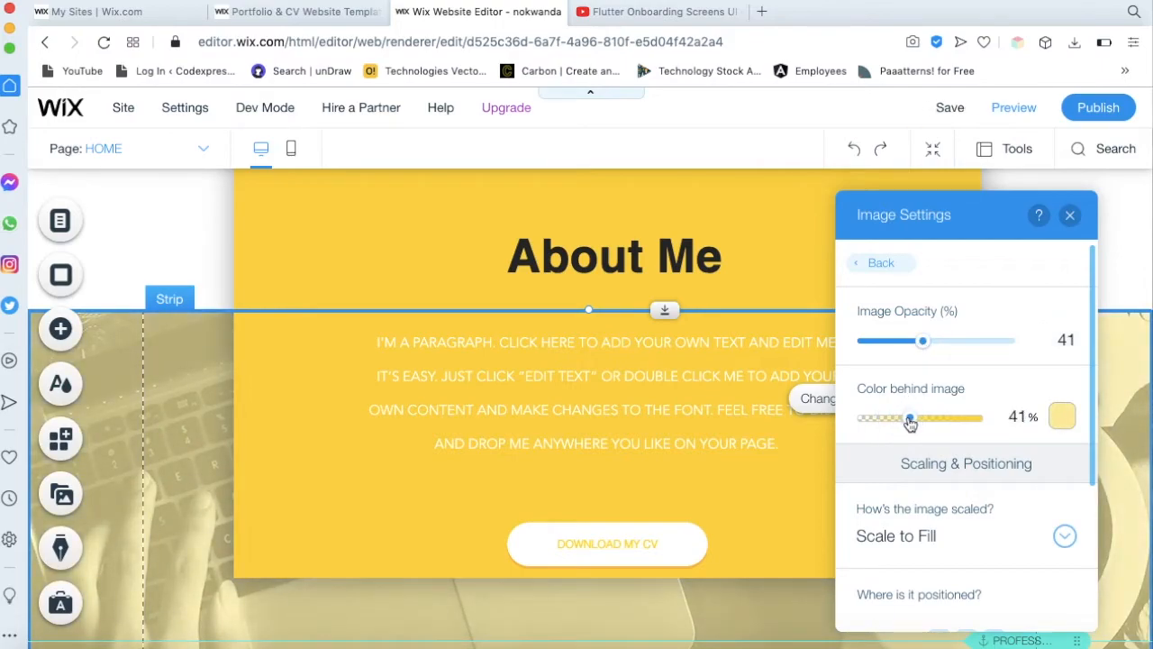
Search Wix media for "code" and use the photo of hands at a laptop with phone and coffee as the strip background
scroll(975, 516, "down", 3)
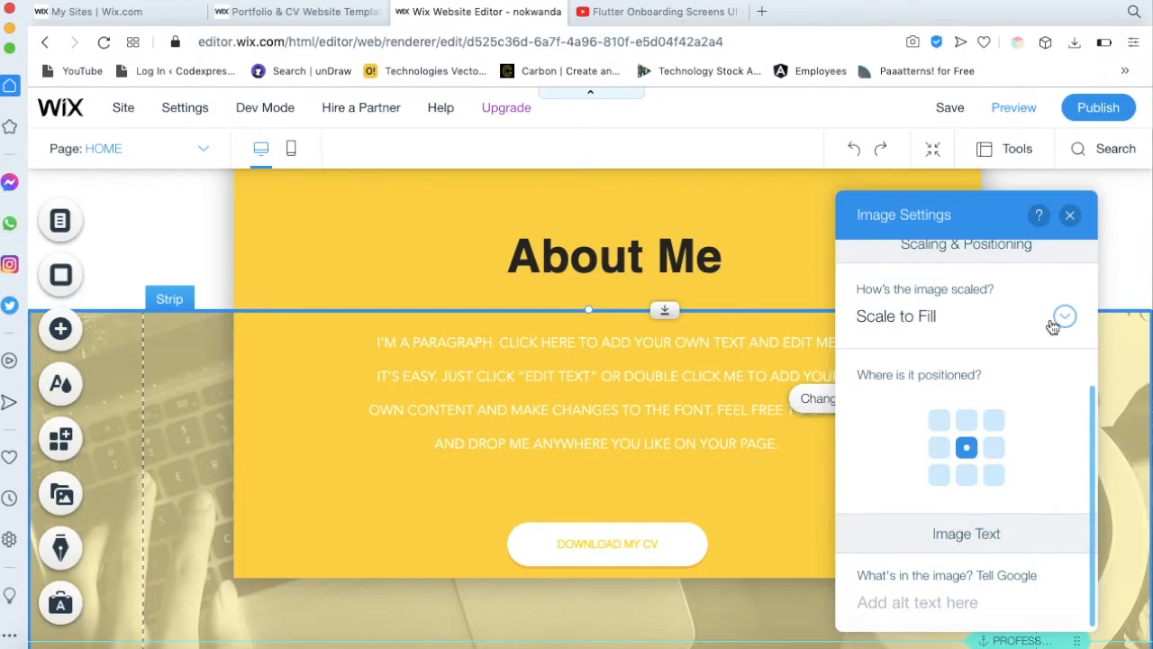
scroll(1012, 411, "up", 3)
left_click(882, 266)
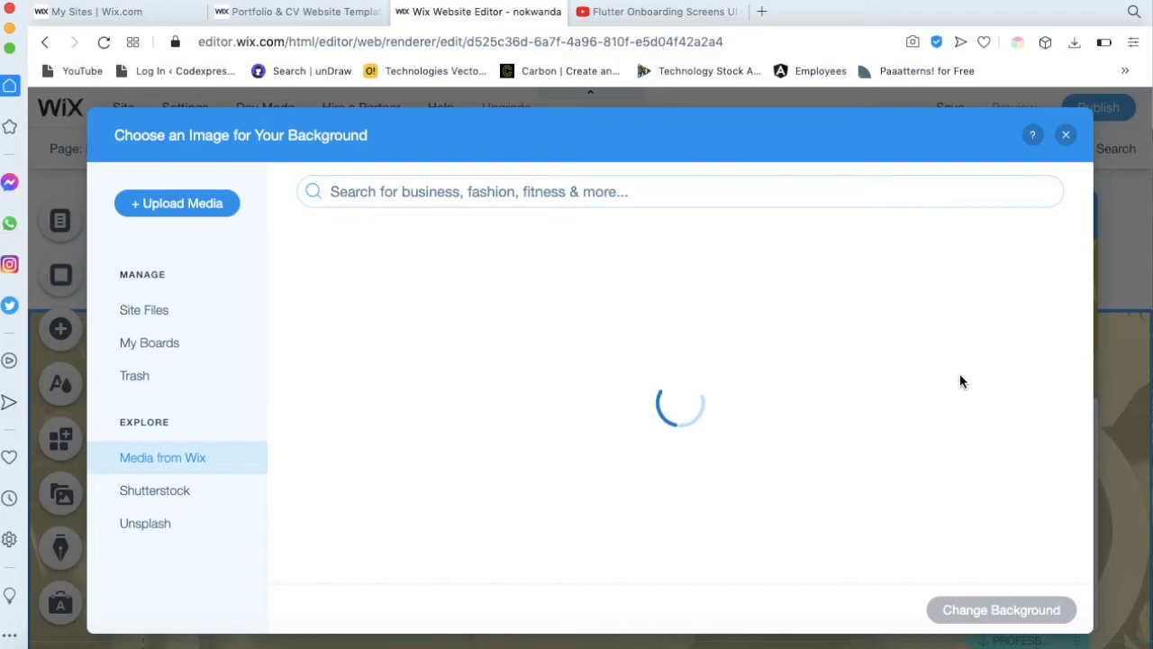
scroll(960, 381, "down", 5)
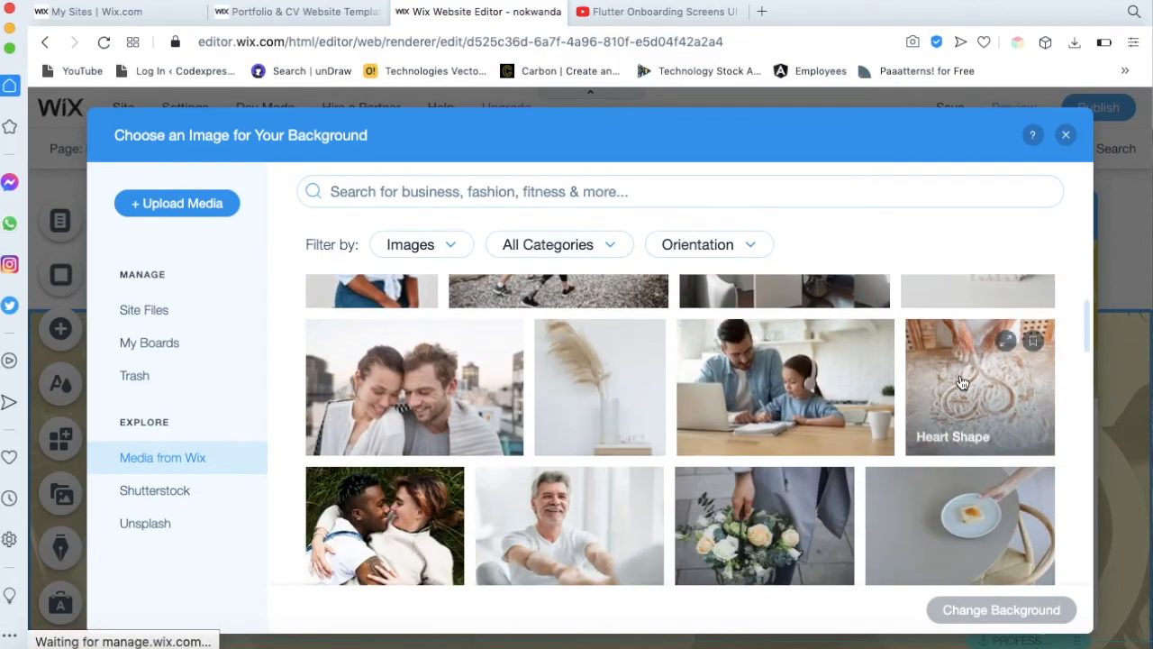
left_click(493, 175)
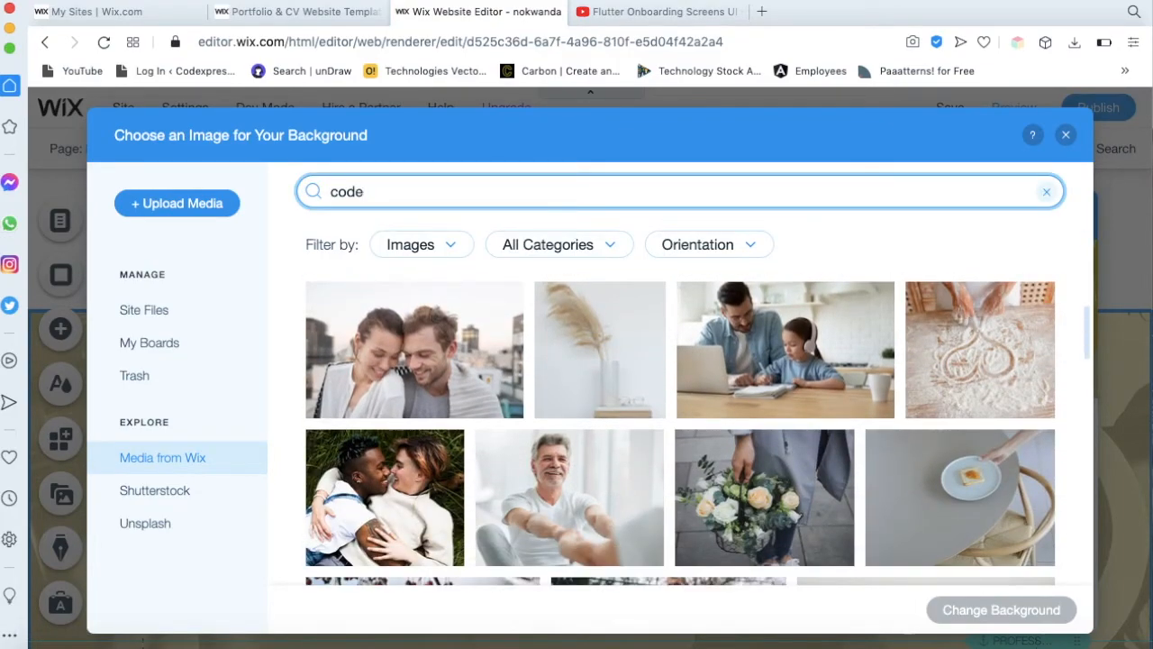
key("Return")
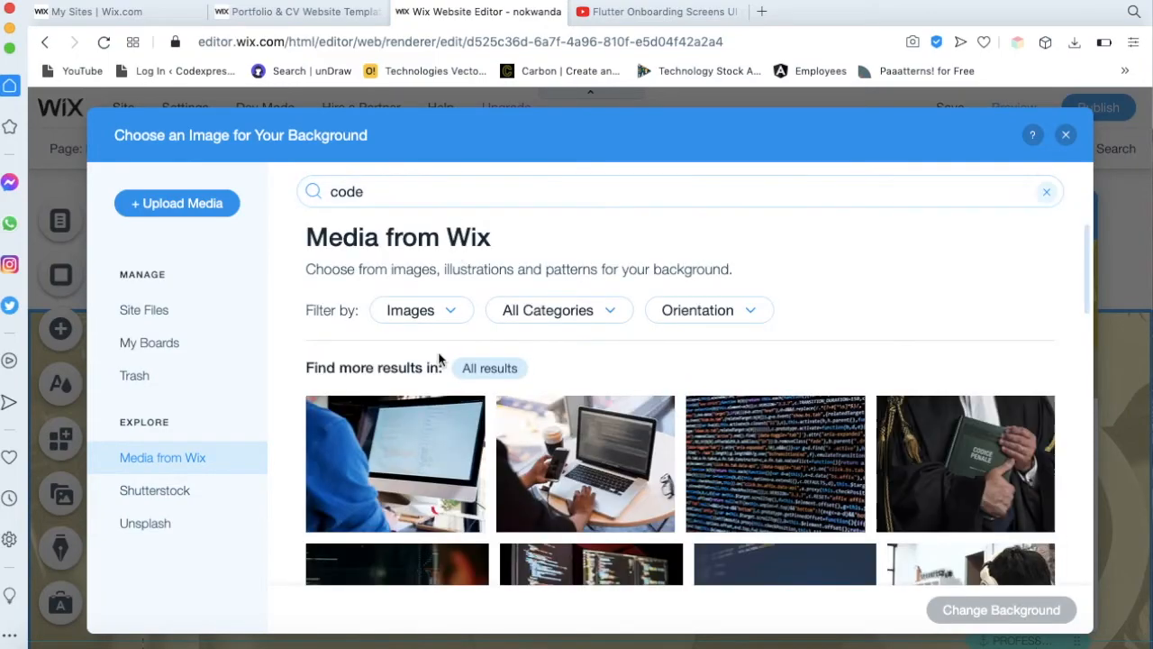
left_click(584, 354)
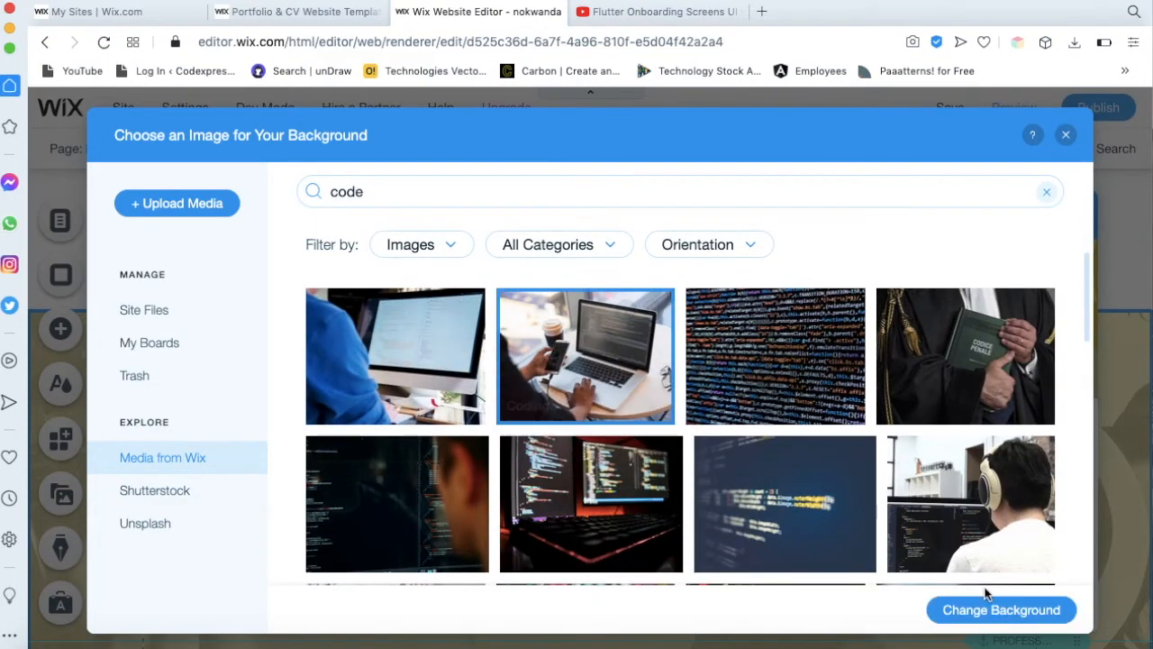
left_click(991, 610)
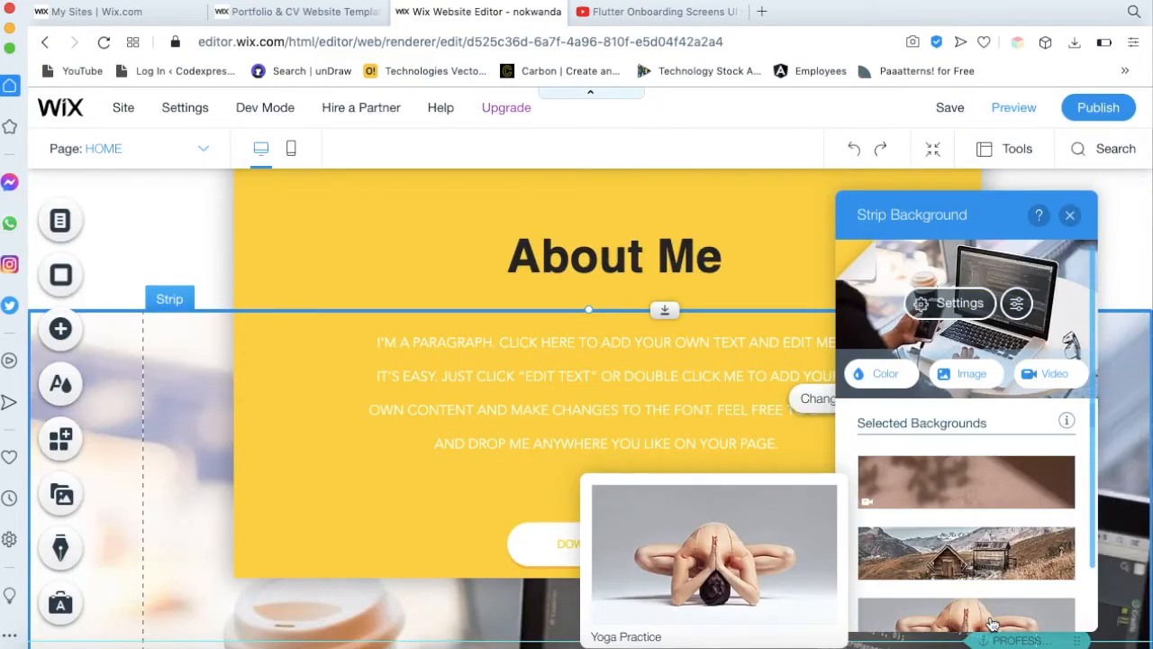
Set the opacity of the color behind the strip's new image to 87%
left_click(957, 307)
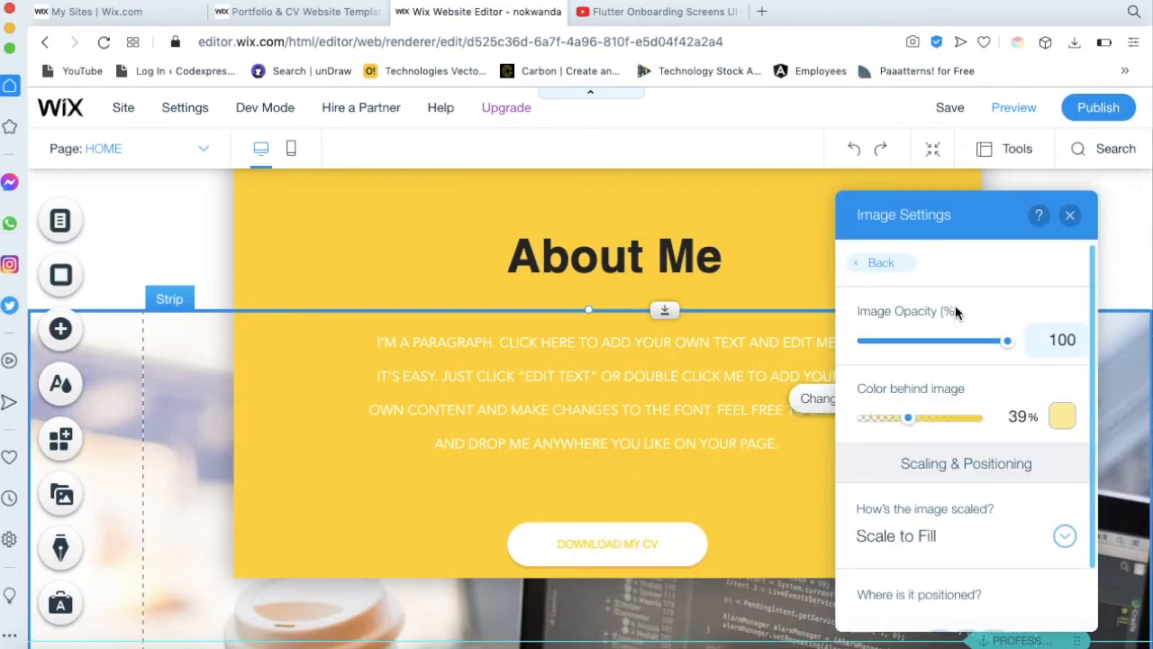
scroll(914, 437, "down", 3)
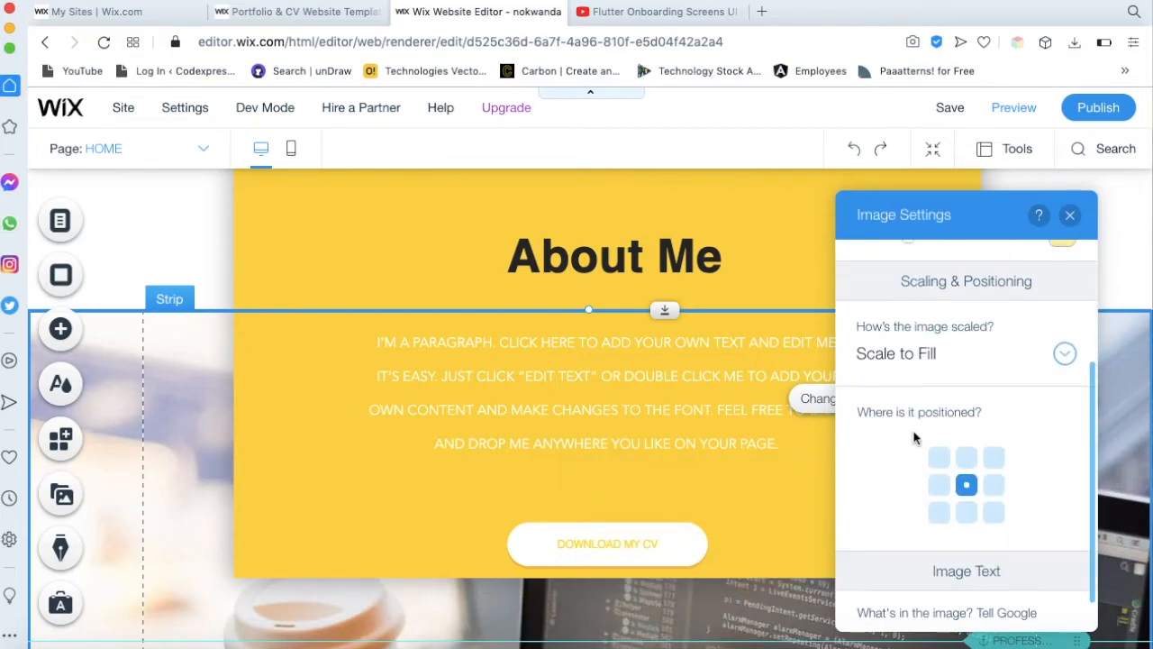
left_click(145, 248)
Preview the new strip background around the About Me box and skill bars, and return to the editor
left_click(1000, 116)
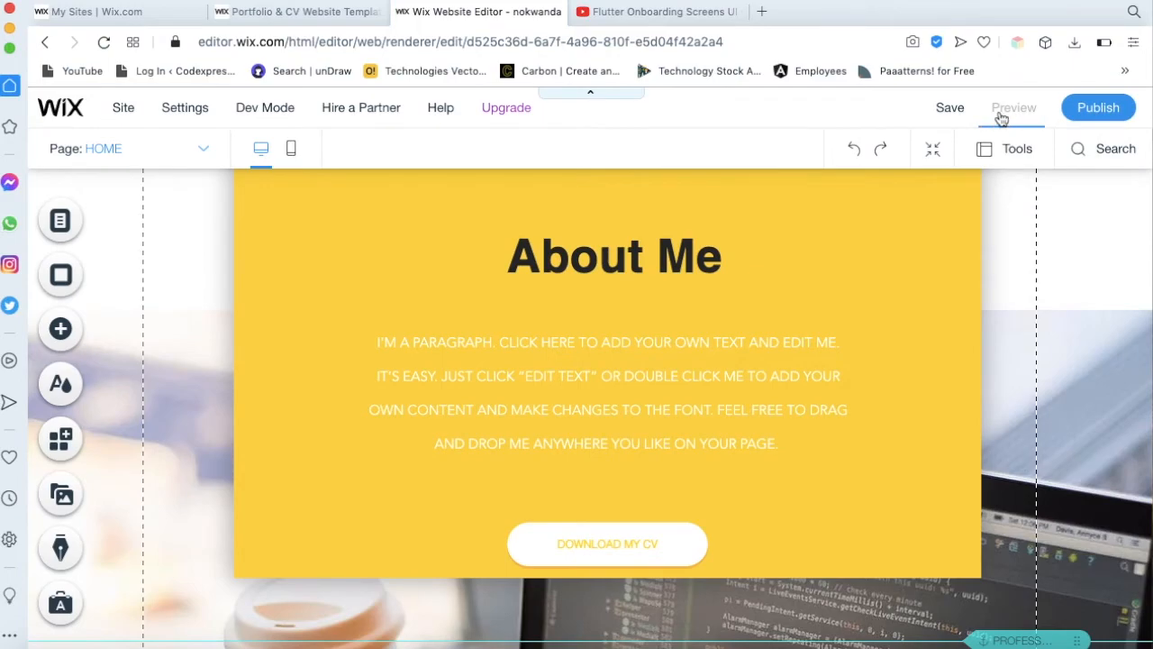
scroll(974, 361, "down", 10)
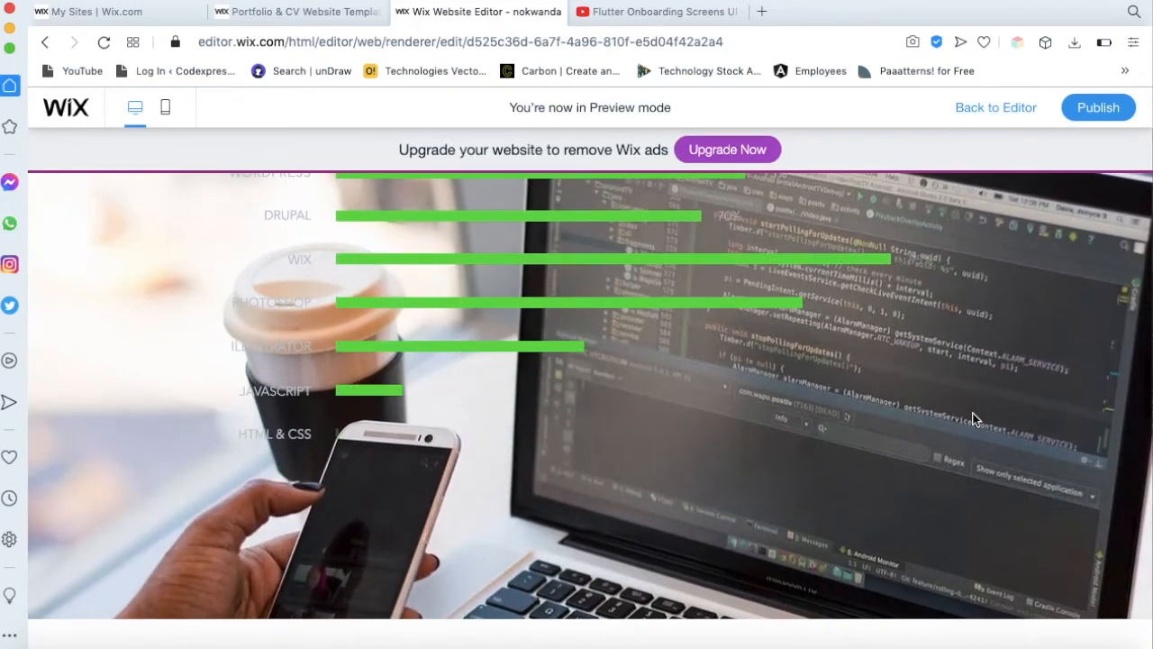
scroll(973, 419, "up", 10)
scroll(974, 419, "down", 5)
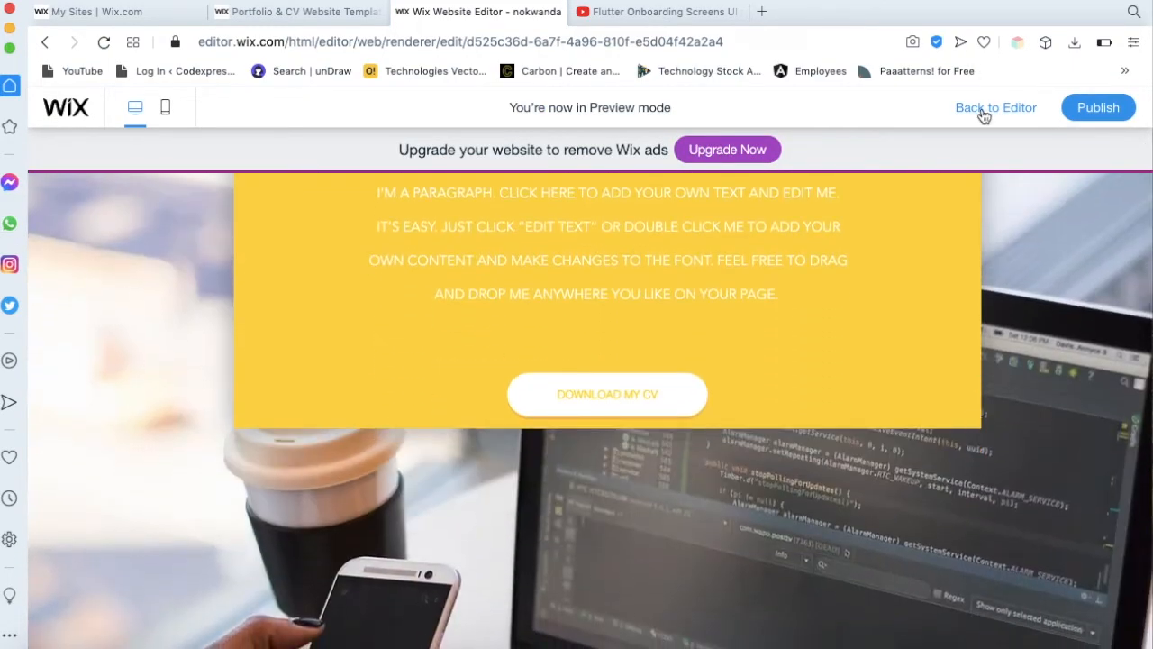
left_click(983, 110)
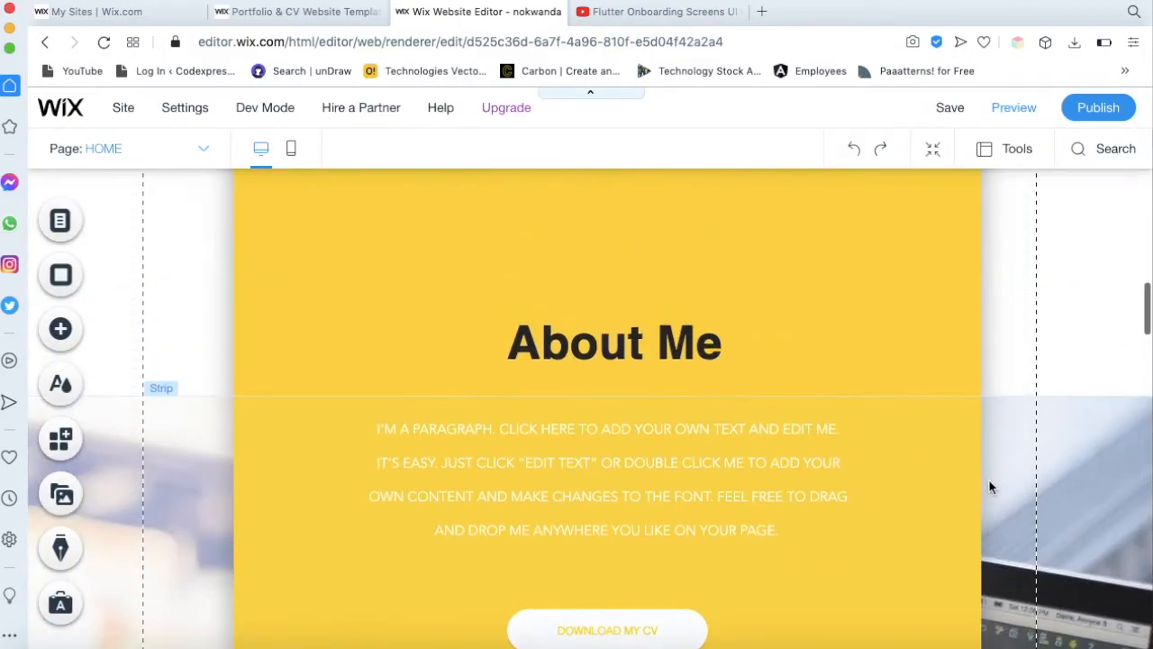
Set the strip's image opacity to 54% and the opacity of the color behind it to about 55%
left_click(973, 452)
left_click(892, 431)
left_click(958, 306)
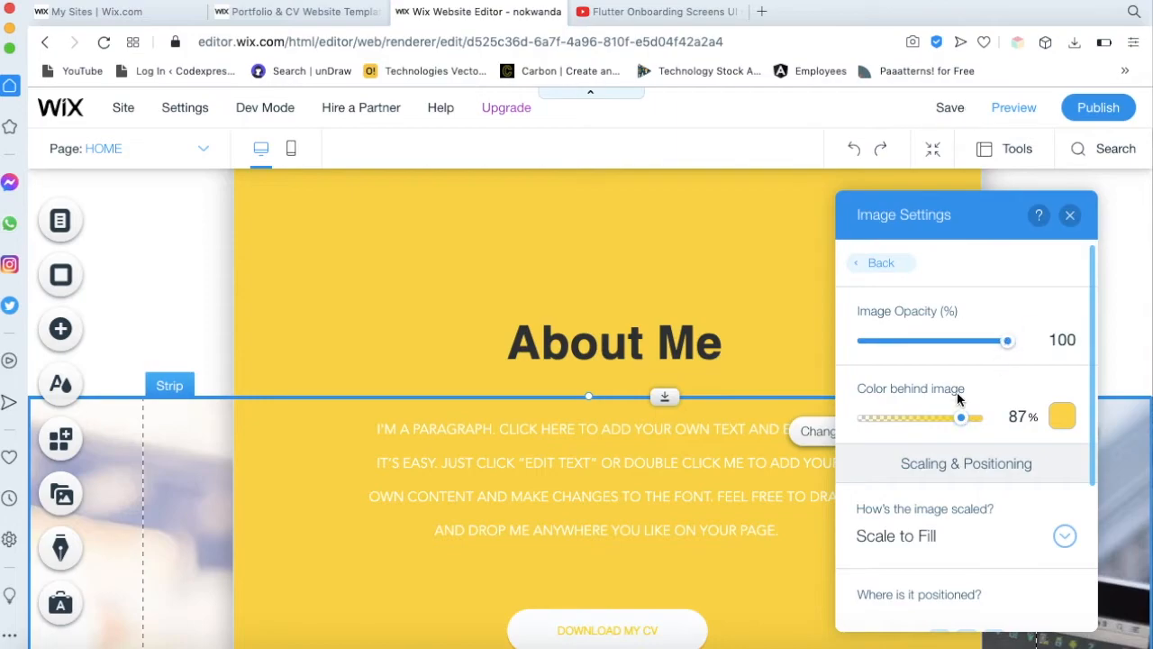
left_click_drag(1006, 342, 944, 347)
scroll(402, 514, "down", 8)
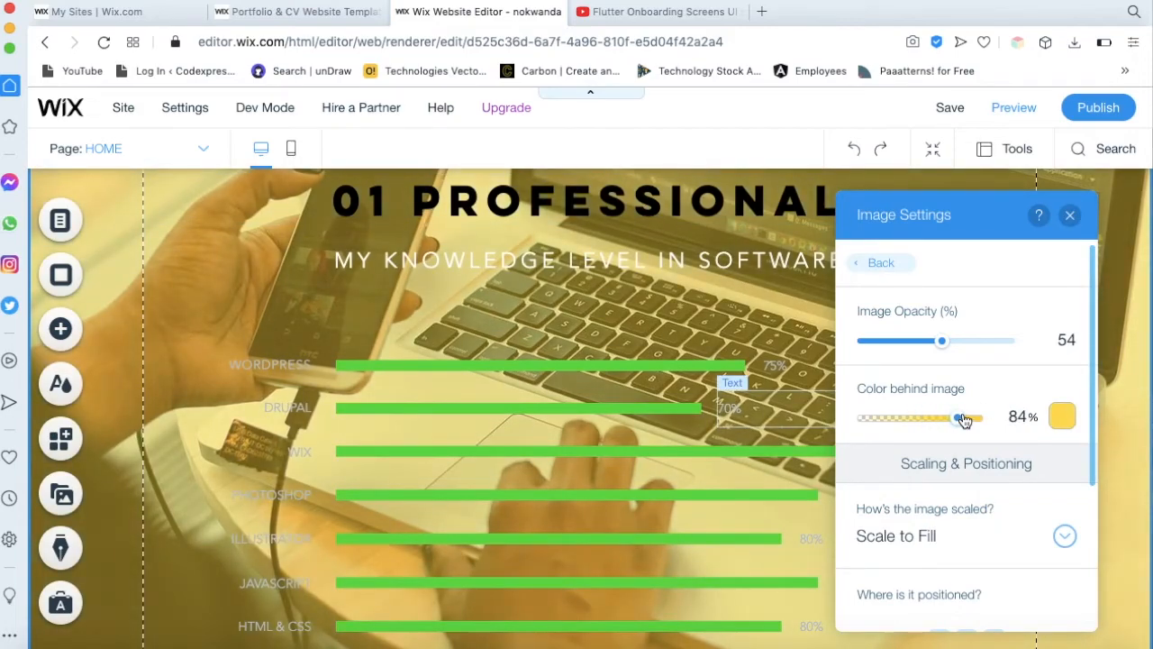
left_click(933, 420)
Try gray shades behind the strip image and apply the dark navy #091330
left_click(1065, 422)
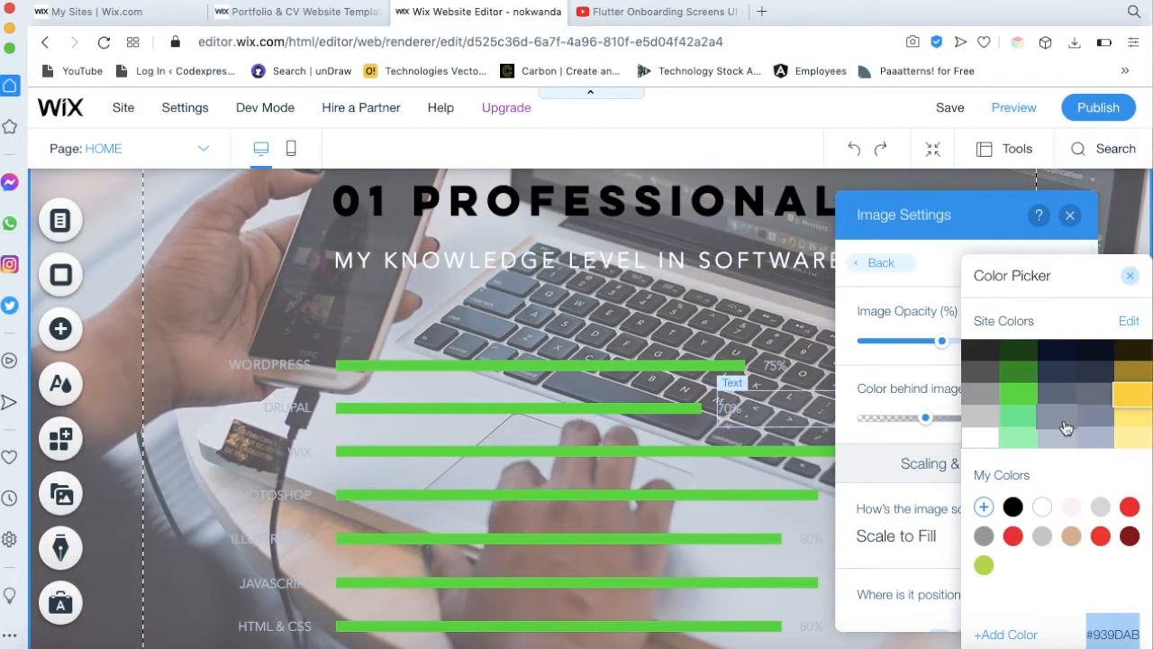
left_click(979, 429)
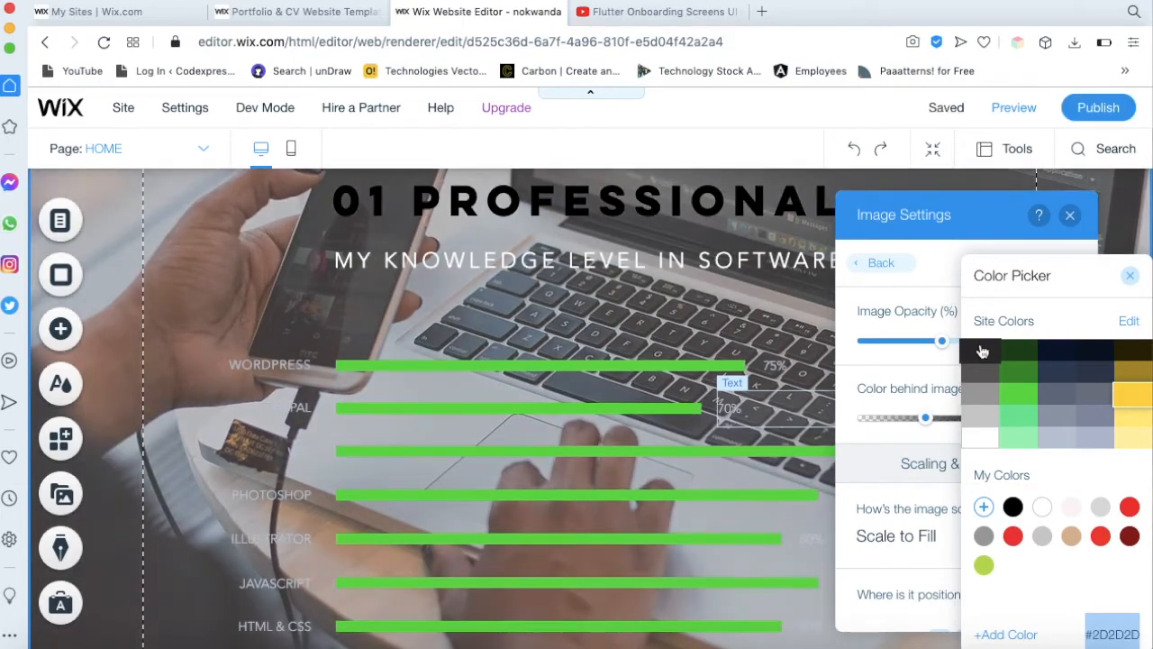
left_click(1058, 355)
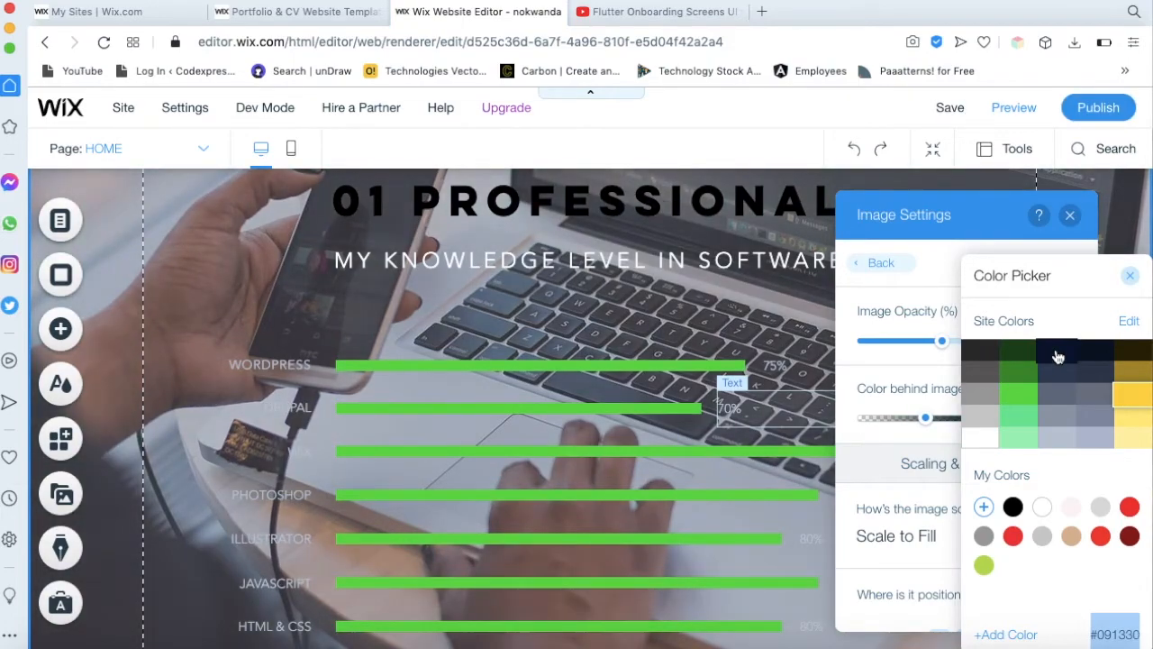
left_click(899, 428)
Set the strip's image opacity to 17% and the opacity of the color behind it to 70%
left_click_drag(940, 341, 883, 350)
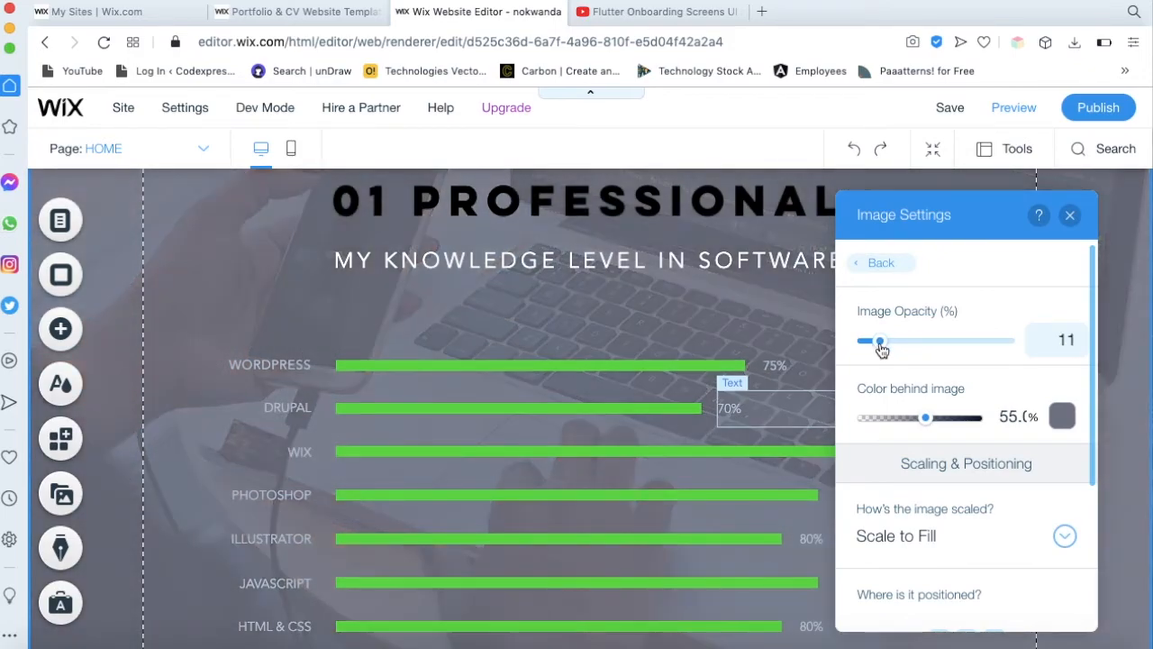
scroll(791, 496, "up", 3)
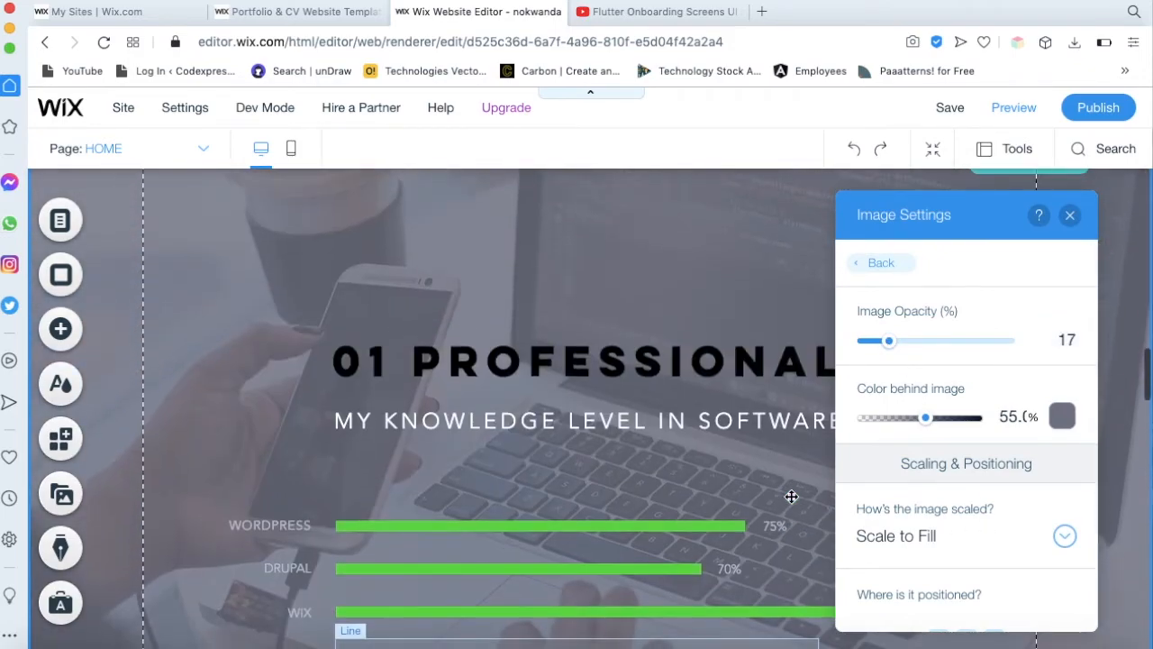
left_click_drag(925, 422, 945, 426)
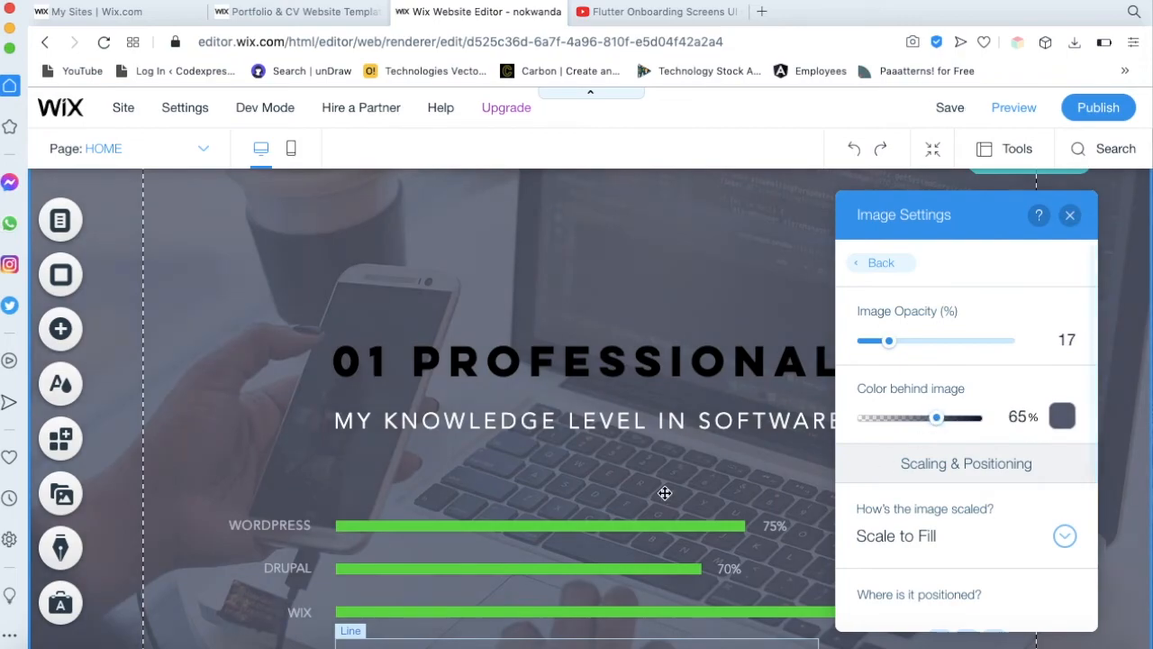
scroll(671, 491, "down", 3)
left_click_drag(944, 422, 943, 419)
Change the color behind the strip image to dark gray #605E5E
scroll(618, 438, "up", 6)
left_click(1062, 415)
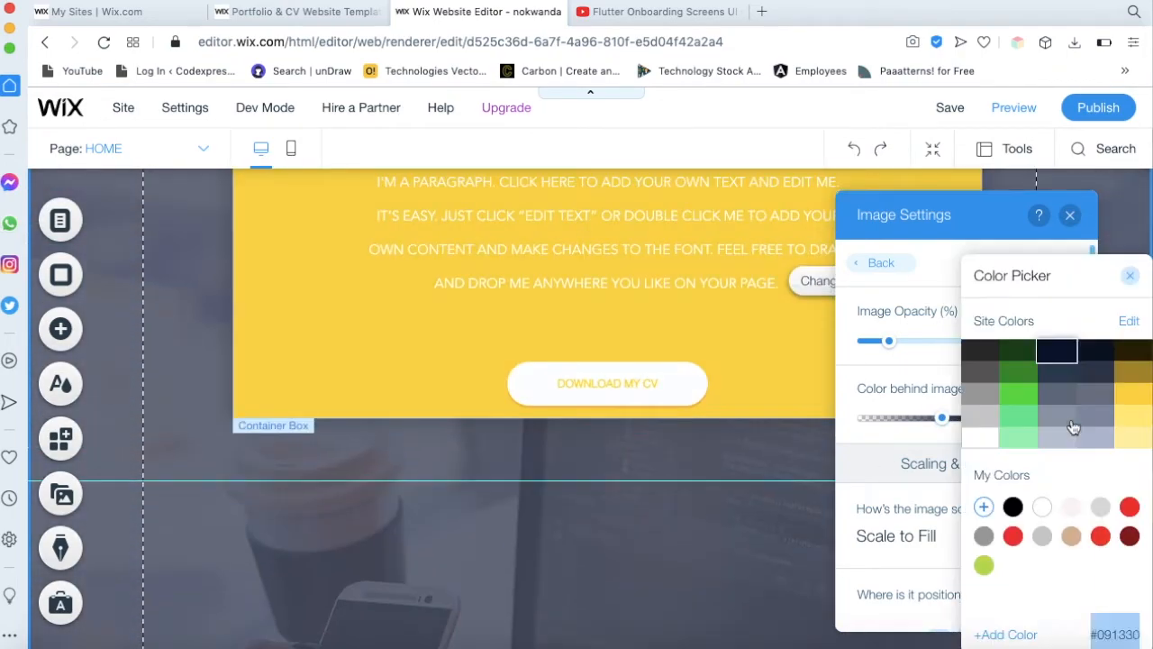
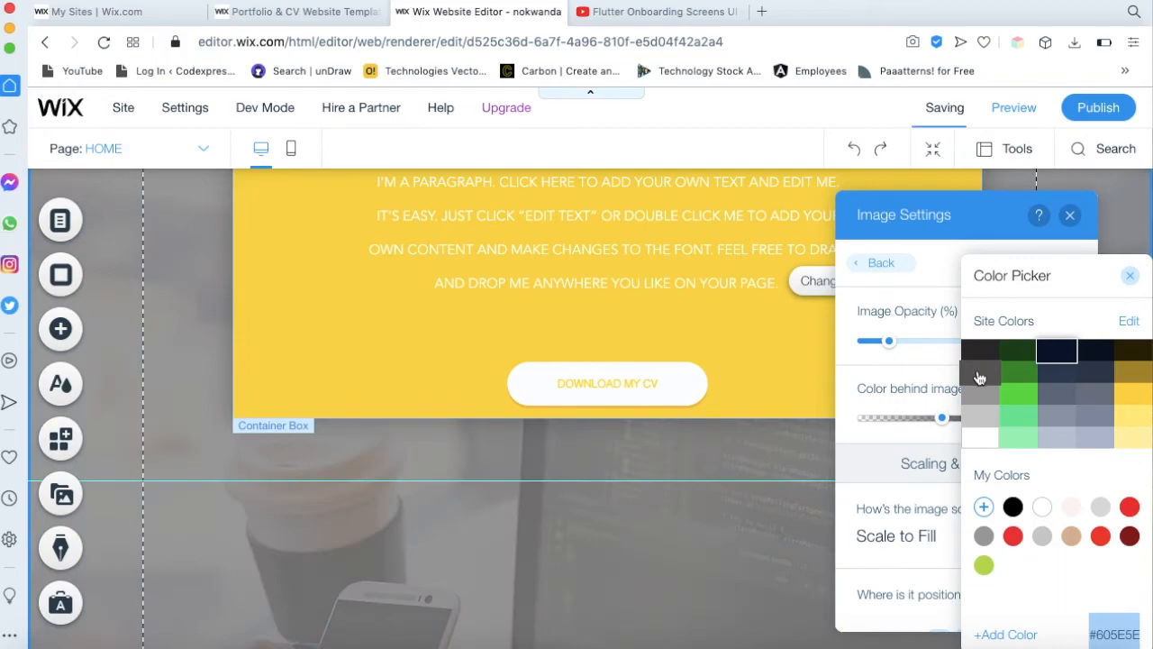
left_click(1131, 277)
Set the opacity of the gray behind the strip image to 85% and preview the page
scroll(556, 525, "down", 6)
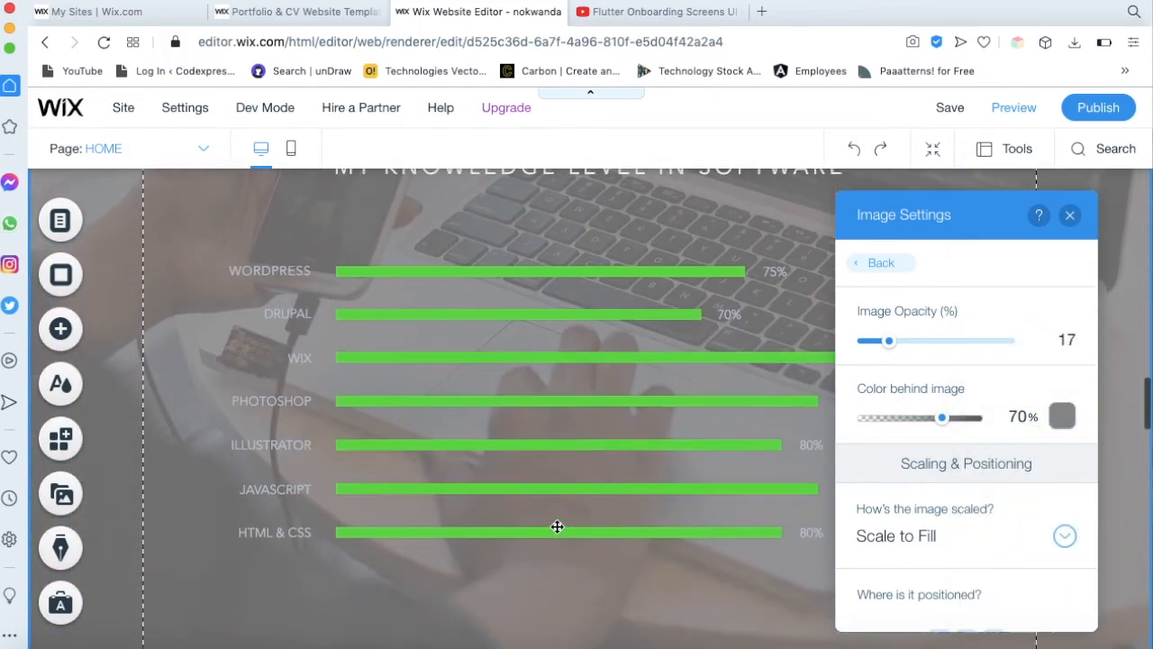
left_click(948, 419)
left_click_drag(950, 422, 963, 424)
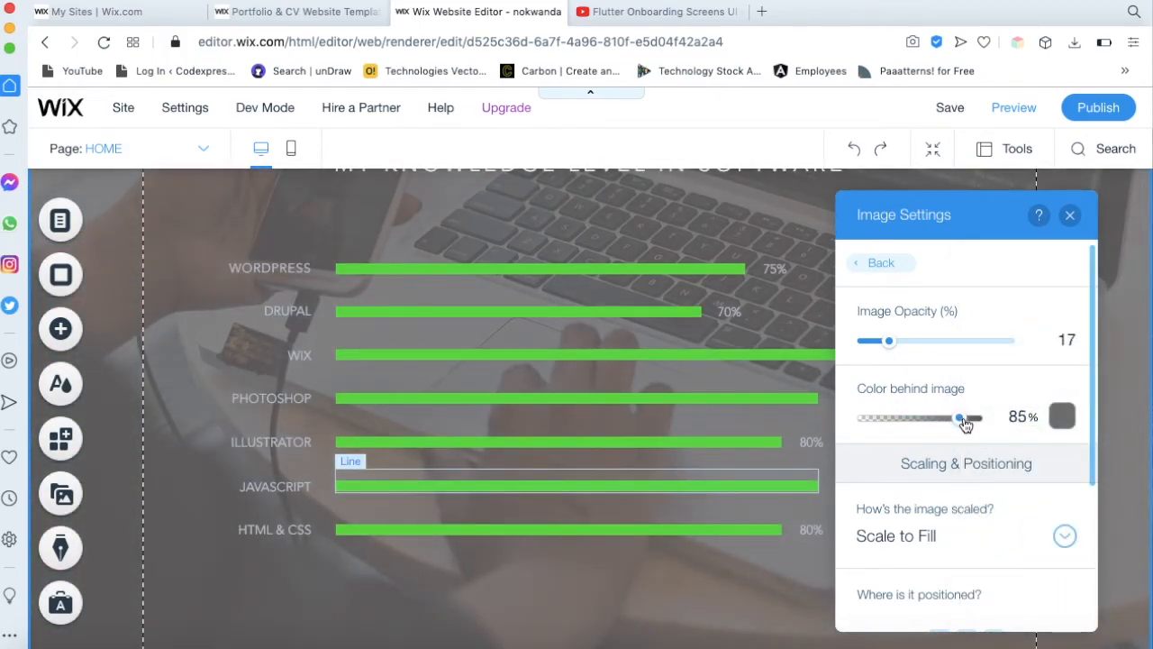
left_click(1069, 215)
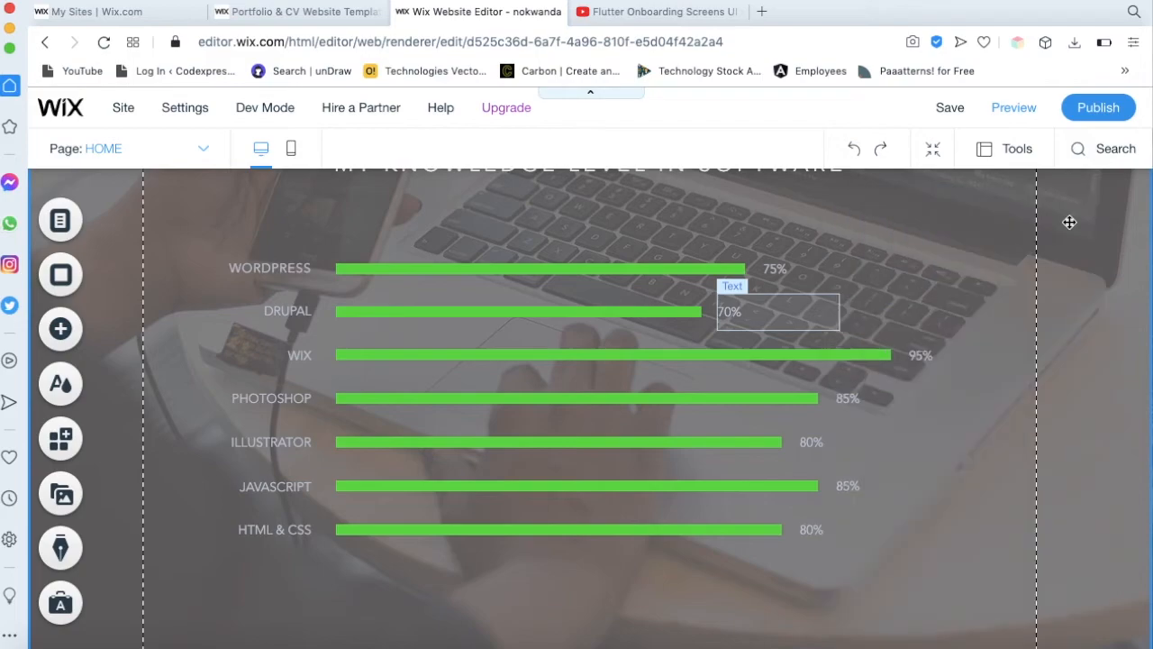
left_click(1011, 107)
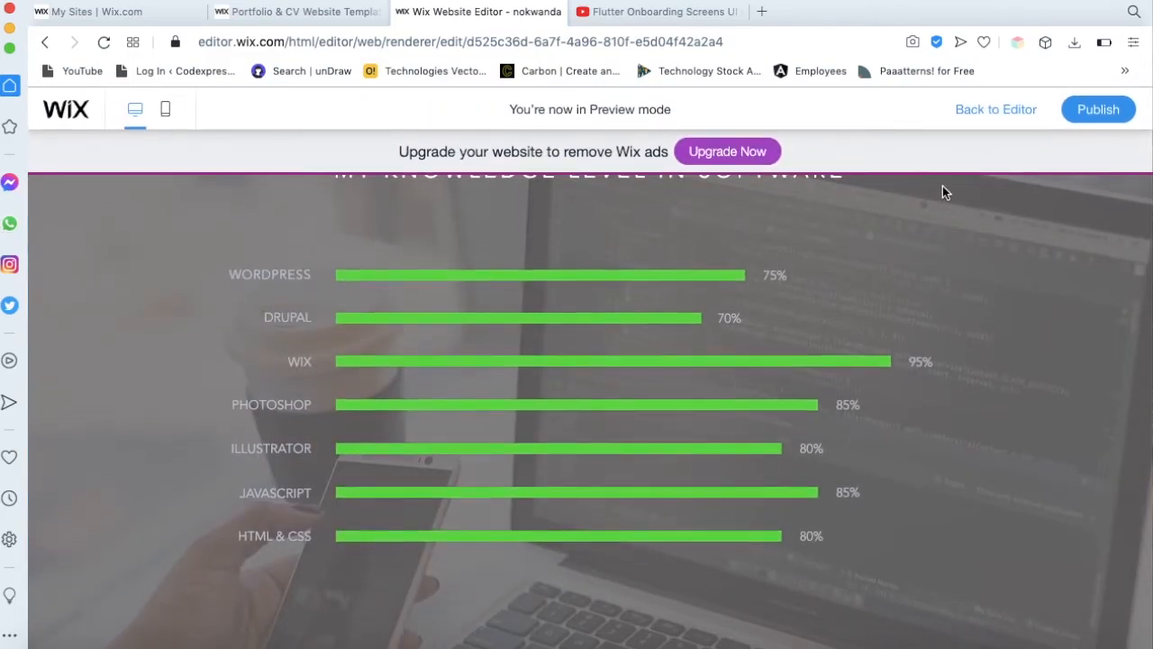
Review the previewed page from the skills strip to the footer and return to editing
scroll(850, 323, "up", 10)
scroll(849, 323, "down", 10)
scroll(849, 322, "down", 10)
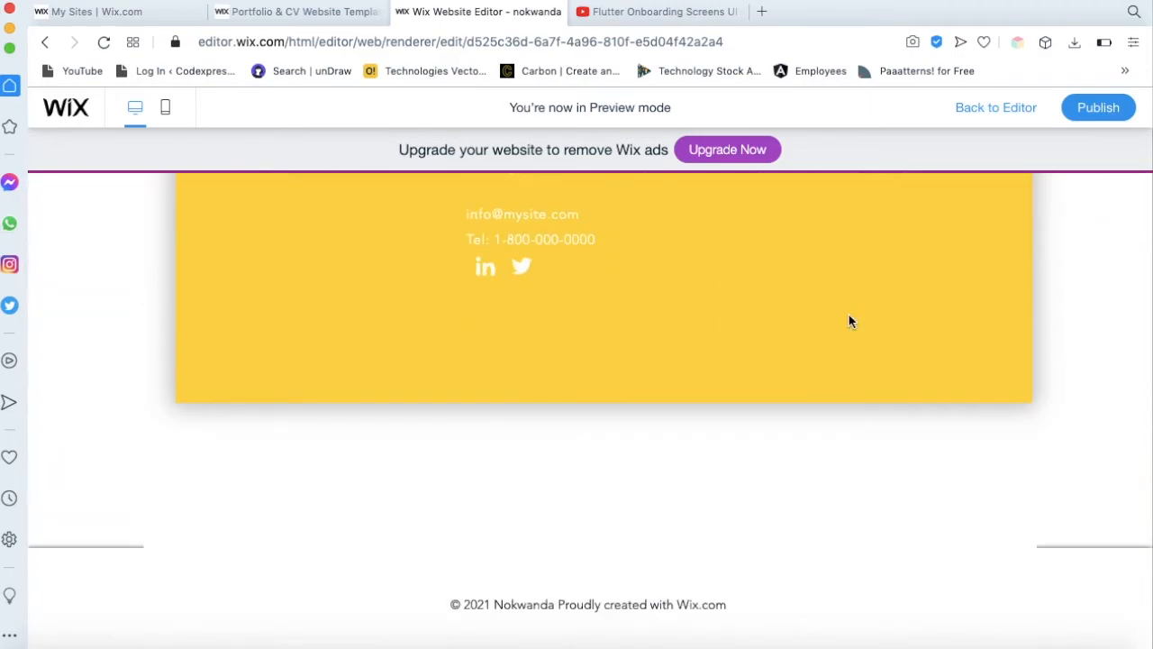
scroll(849, 321, "up", 10)
left_click(1000, 110)
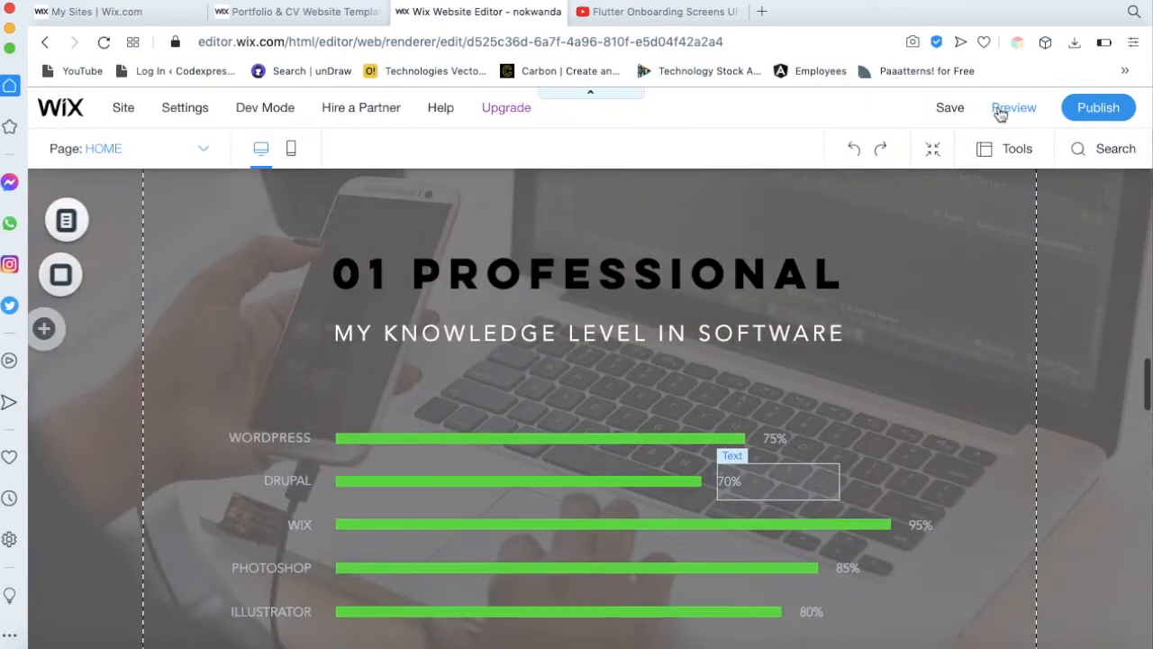
Look over the skills strip, the About Me box and the contact section of the HOME page
left_click(546, 441)
left_click(530, 333)
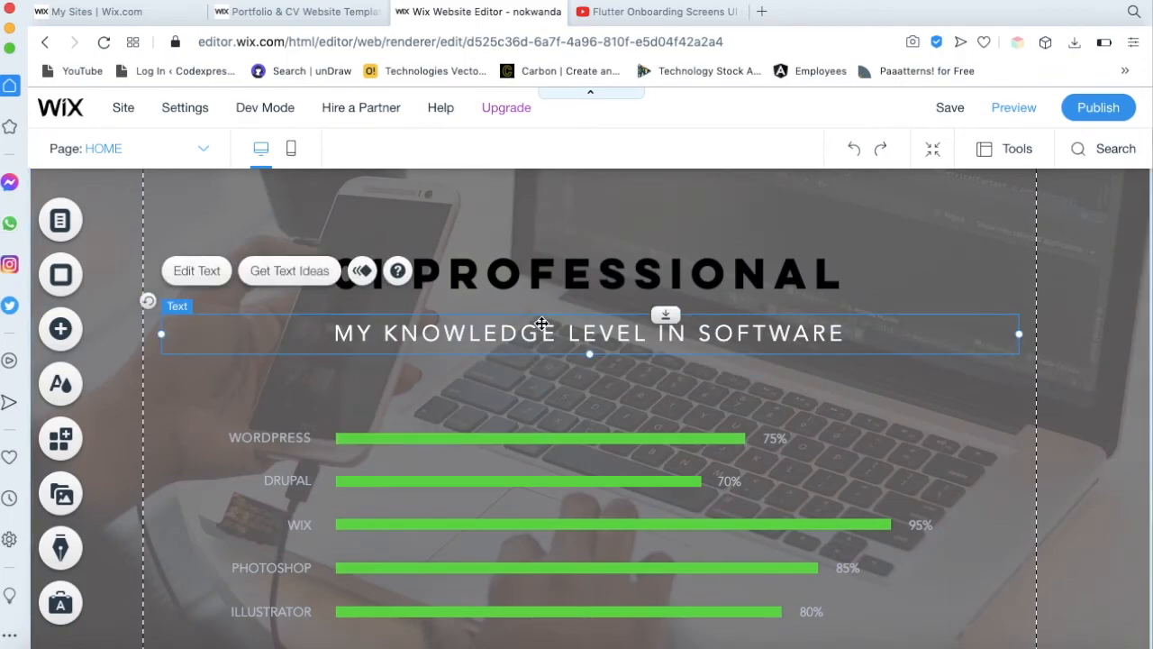
scroll(646, 448, "down", 1)
scroll(783, 470, "up", 4)
scroll(783, 470, "up", 13)
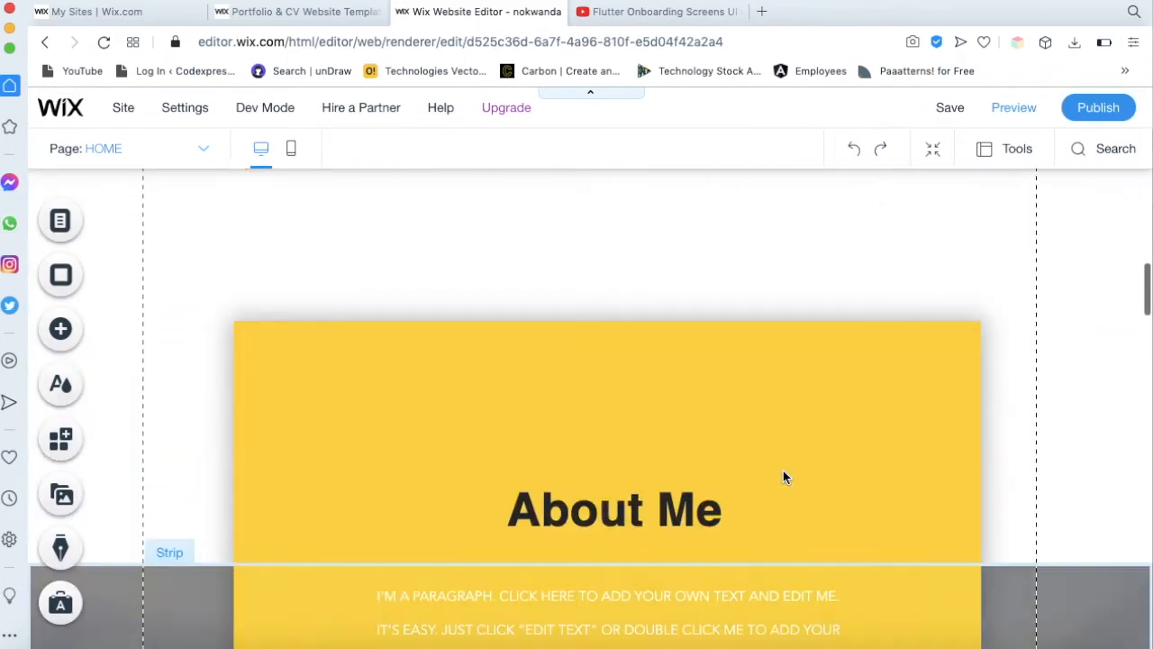
scroll(783, 471, "down", 15)
scroll(783, 470, "up", 7)
scroll(783, 470, "down", 12)
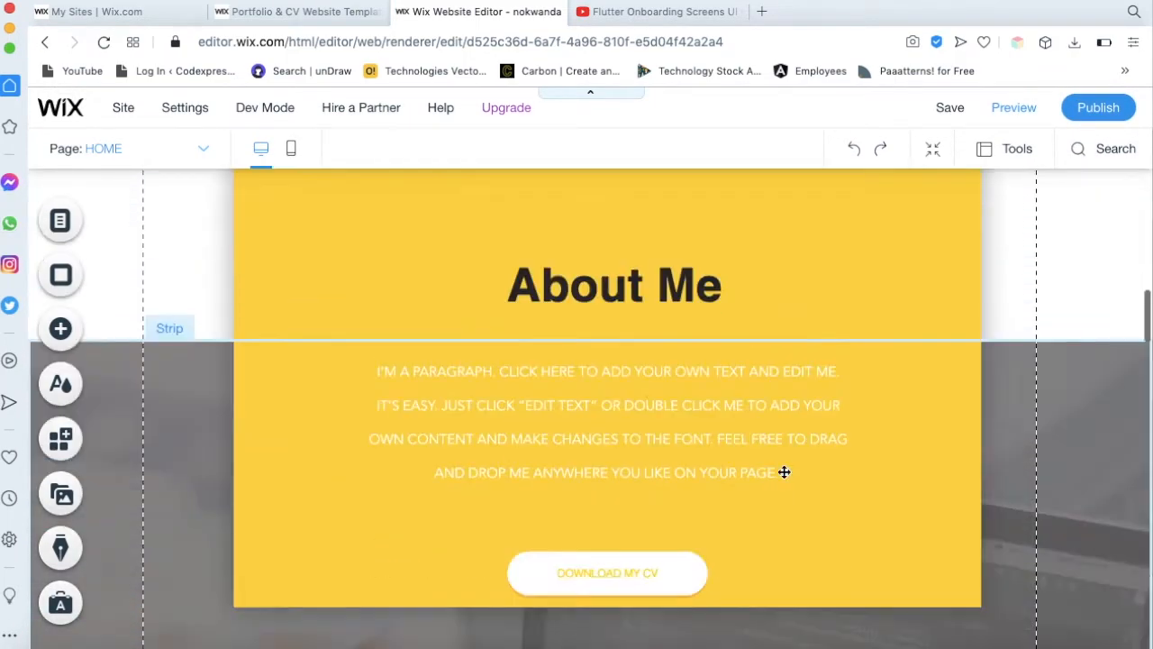
scroll(786, 460, "up", 2)
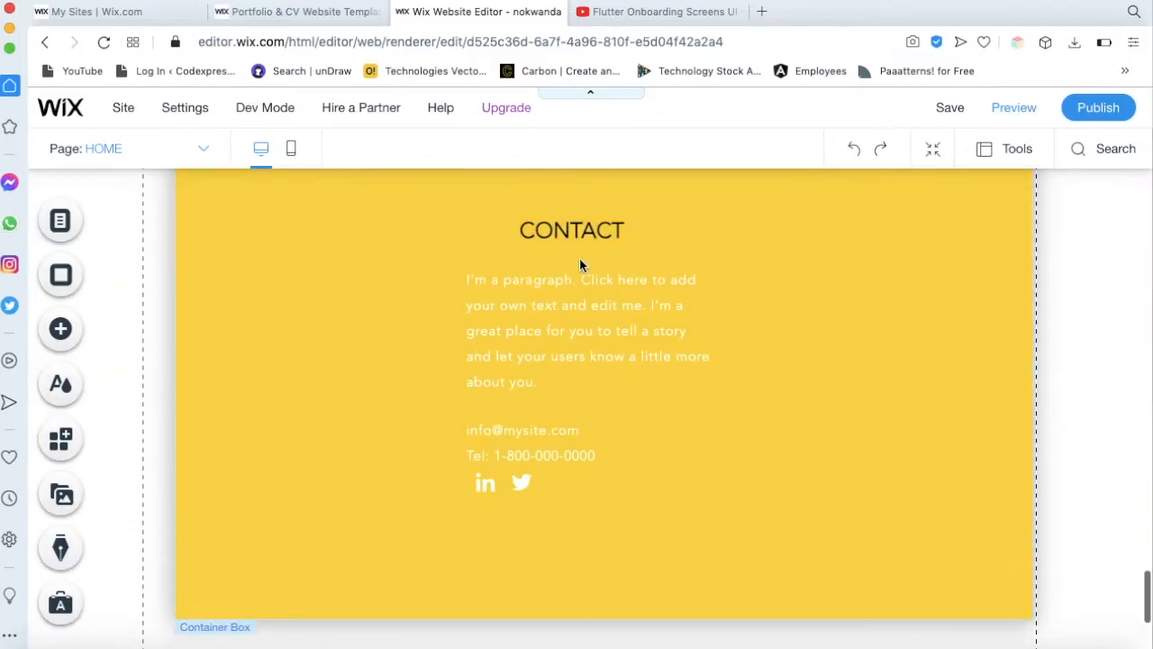
left_click(568, 232)
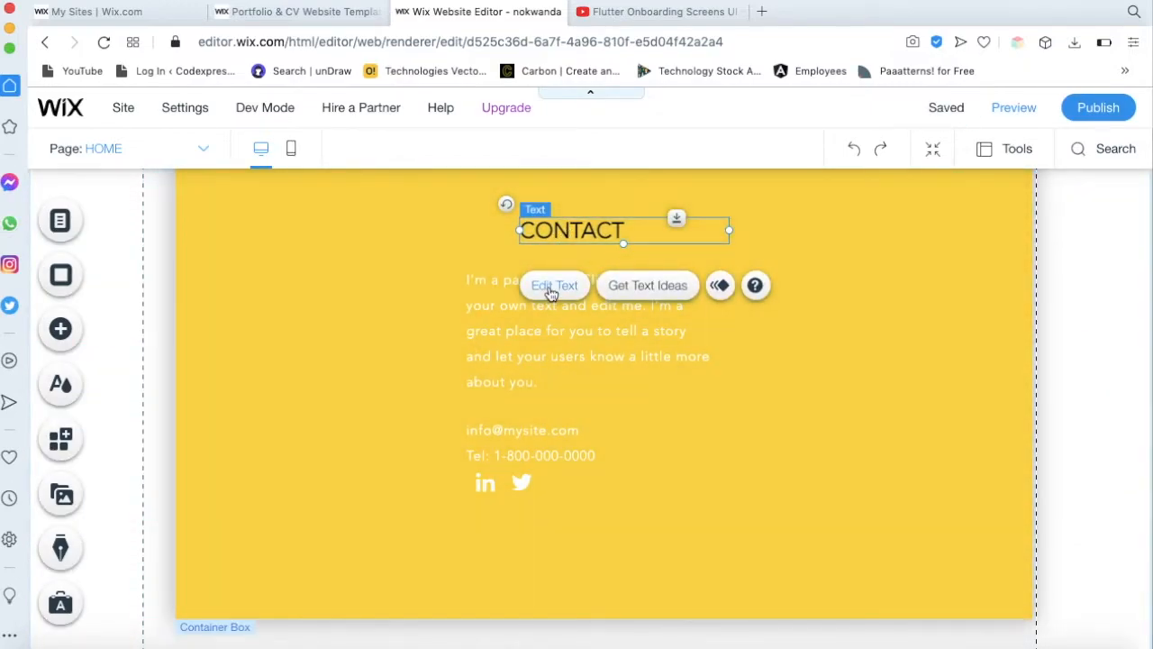
left_click(551, 286)
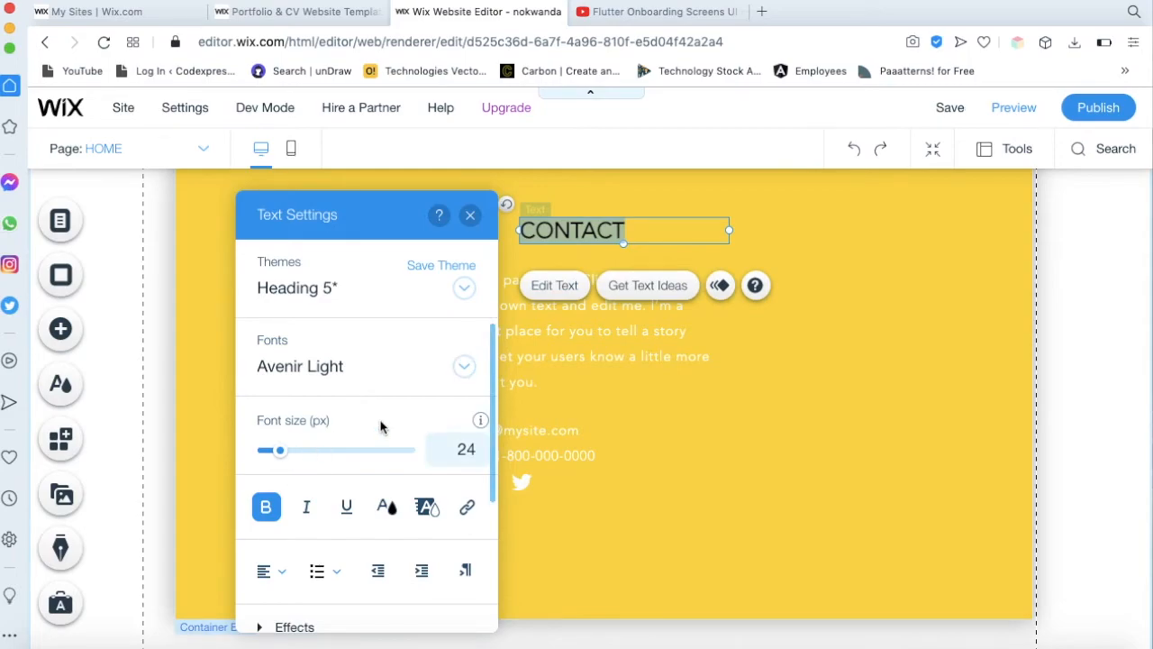
left_click(739, 390)
Replace the CONTACT heading with a copy of the "About Me" heading, placed just above the contact paragraph
scroll(739, 390, "up", 10)
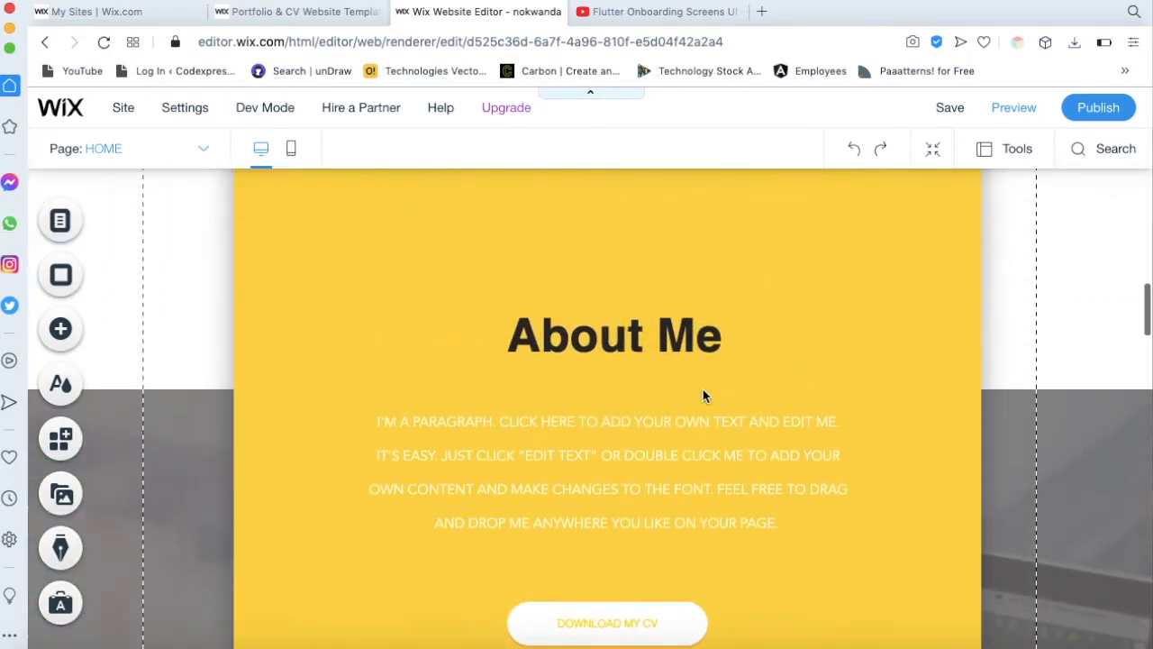
left_click(613, 338)
scroll(614, 342, "down", 10)
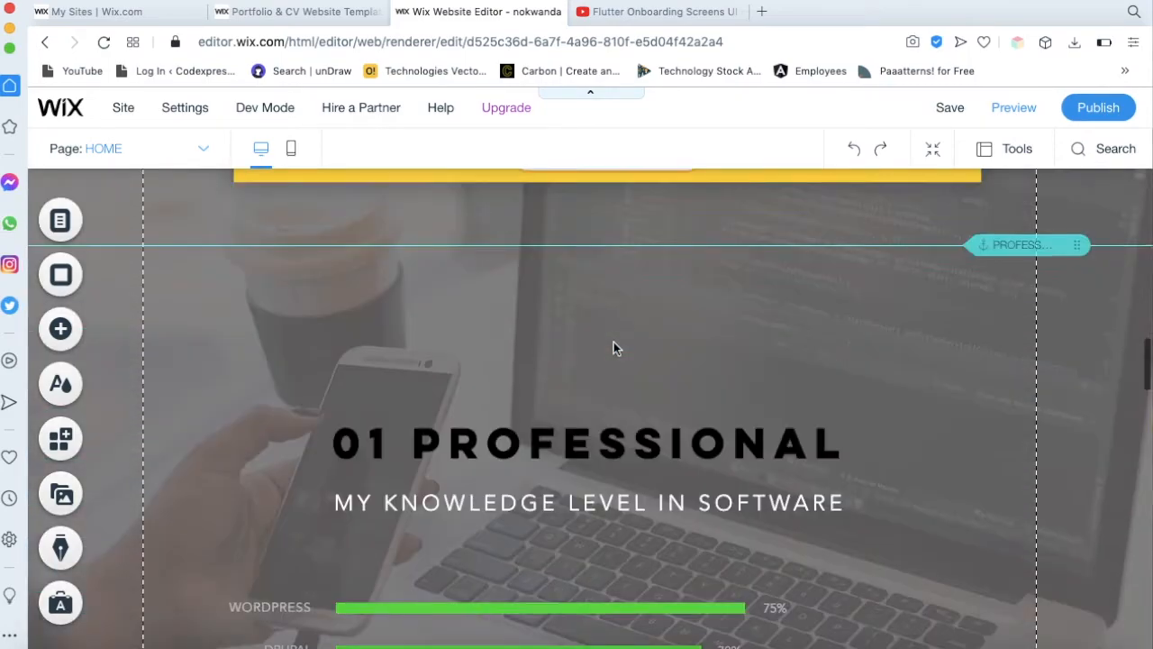
scroll(614, 343, "down", 10)
scroll(583, 260, "up", 3)
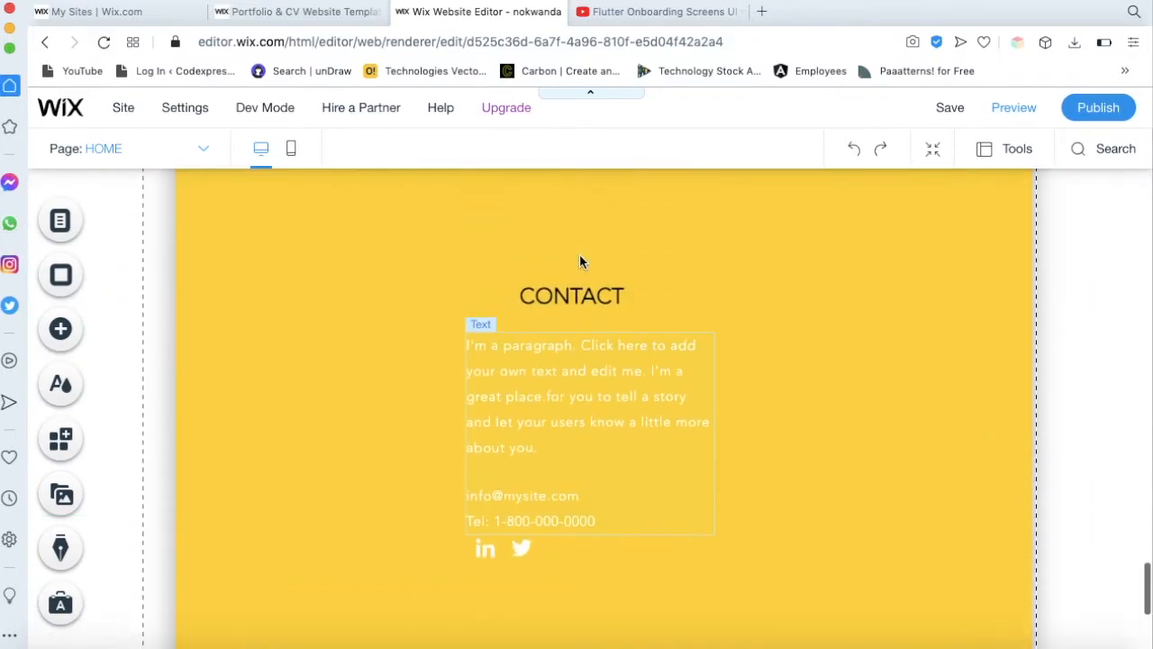
left_click(568, 284)
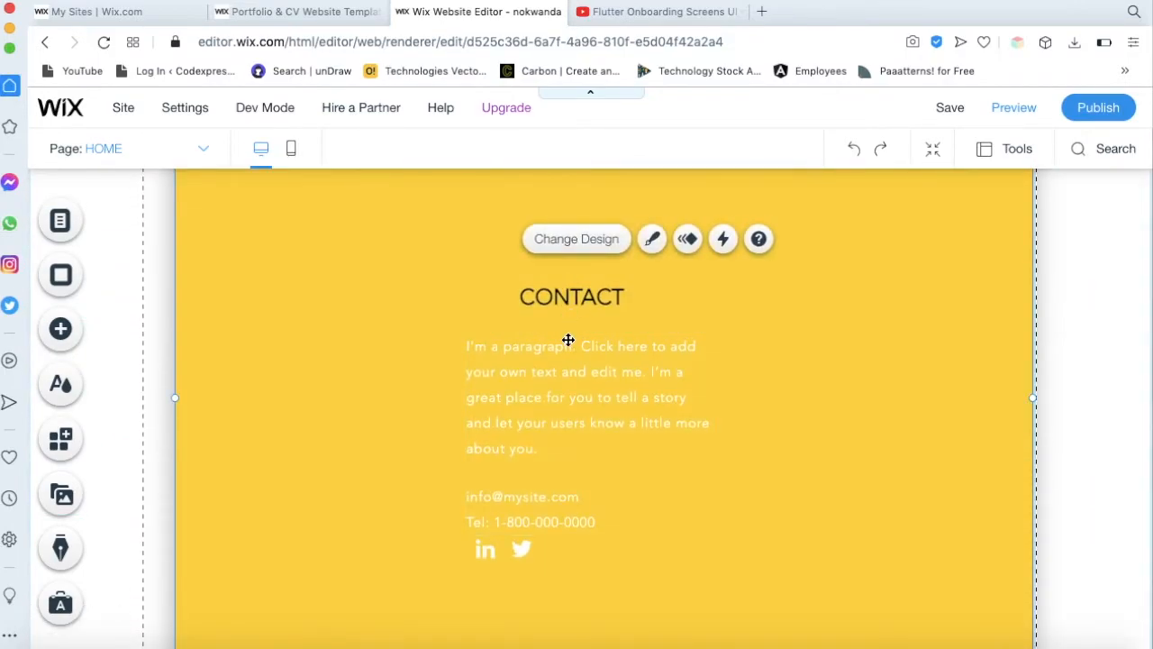
left_click(527, 300)
key("Delete")
key("ctrl+v")
left_click_drag(575, 341, 565, 295)
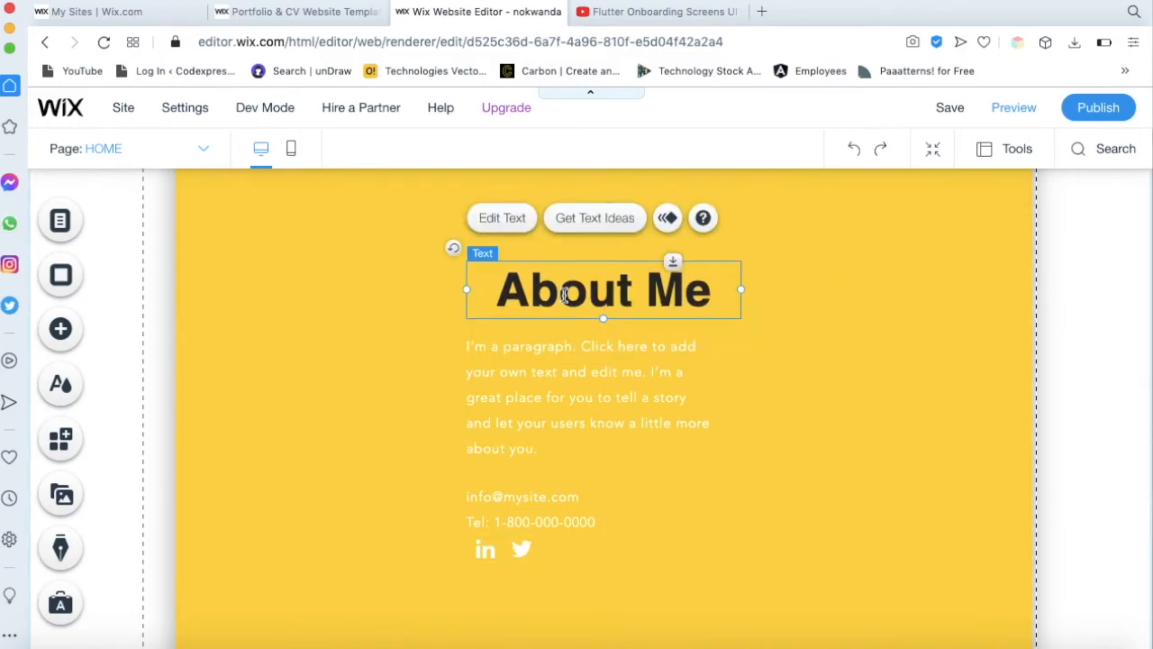
Change the text of the copied heading in the contact box to "Contact Me"
double_click(564, 295)
double_click(565, 296)
type("Cont")
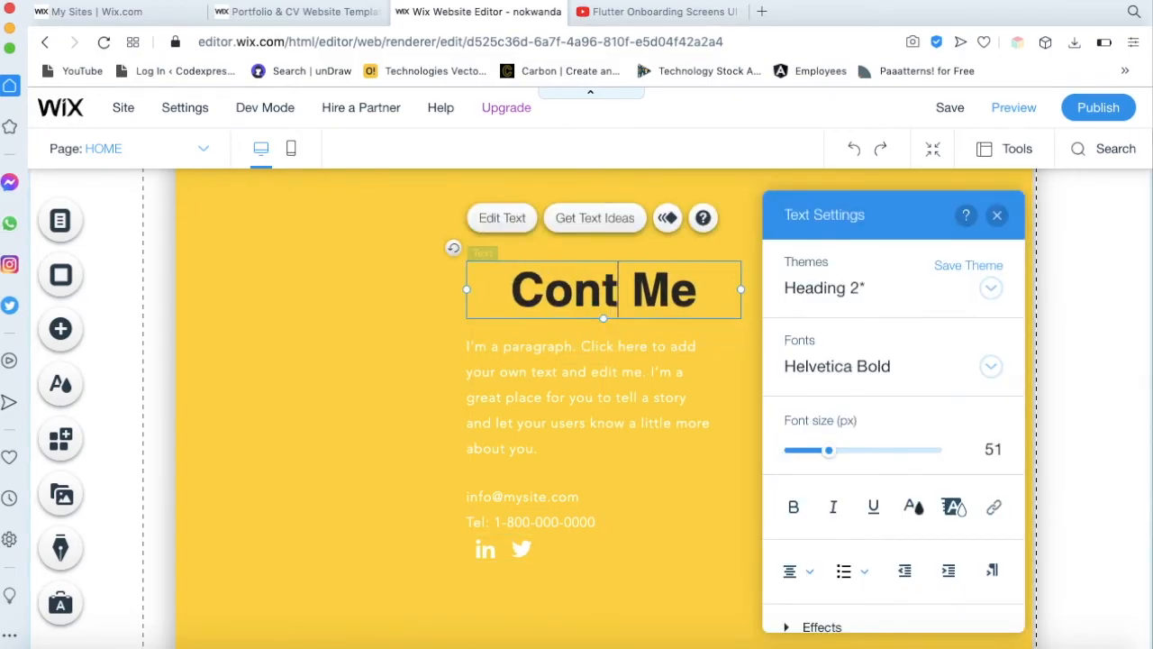
type("act")
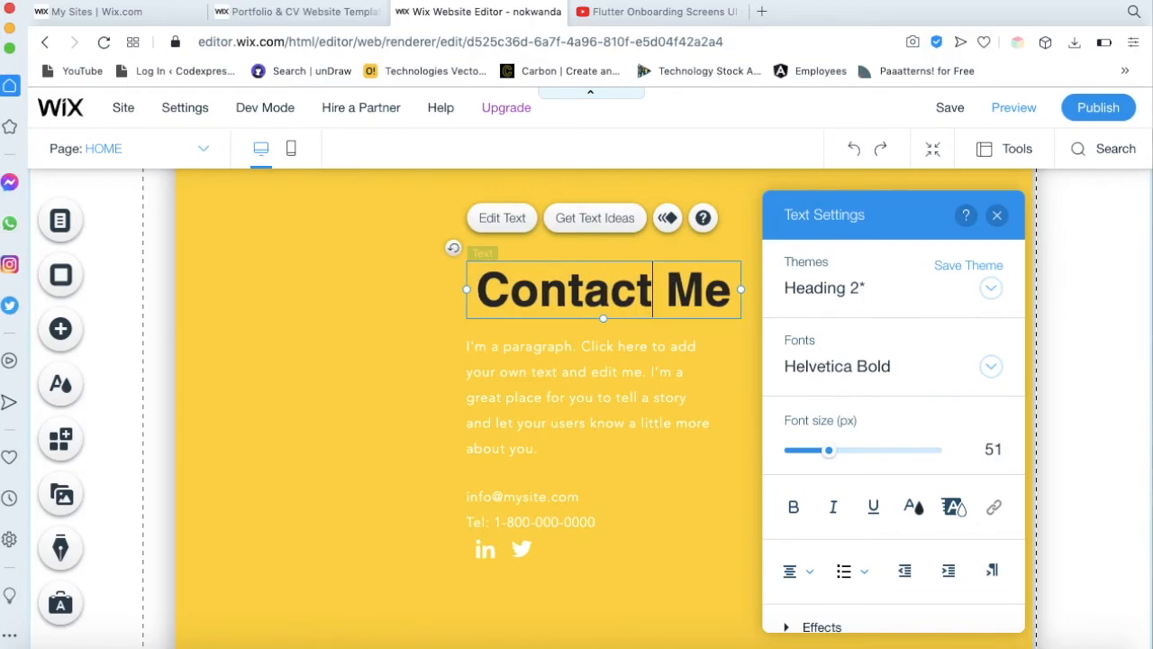
left_click(370, 369)
Extend the bottom edge of the contact section's strip slightly downward
scroll(370, 370, "up", 8)
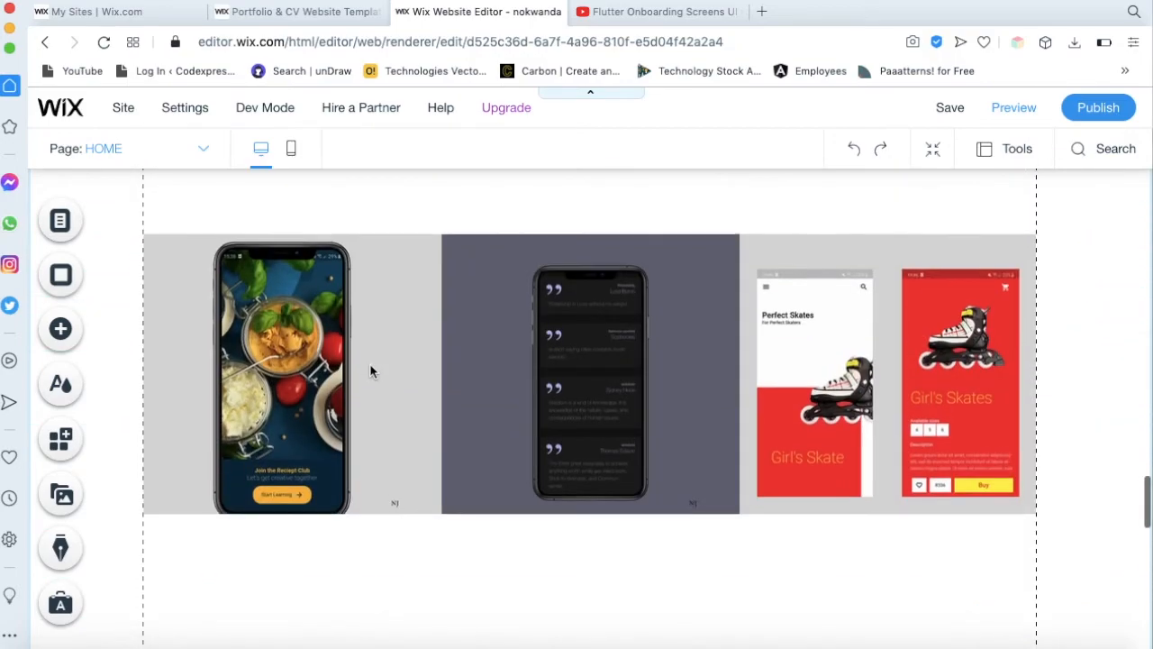
scroll(370, 369, "down", 10)
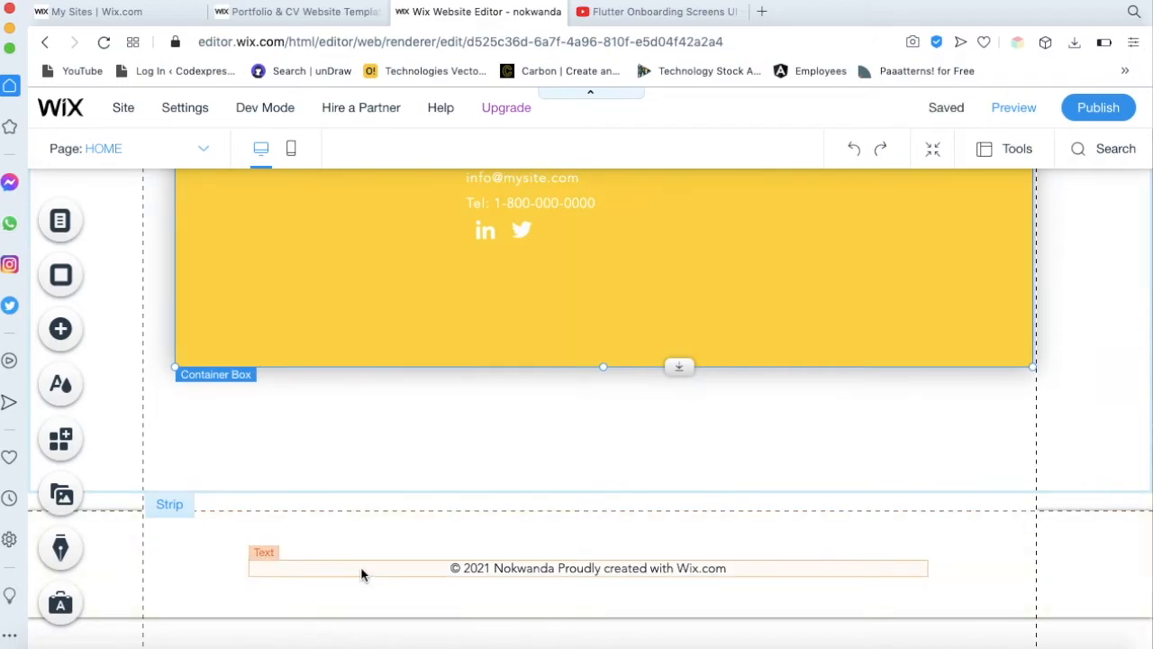
left_click(340, 493)
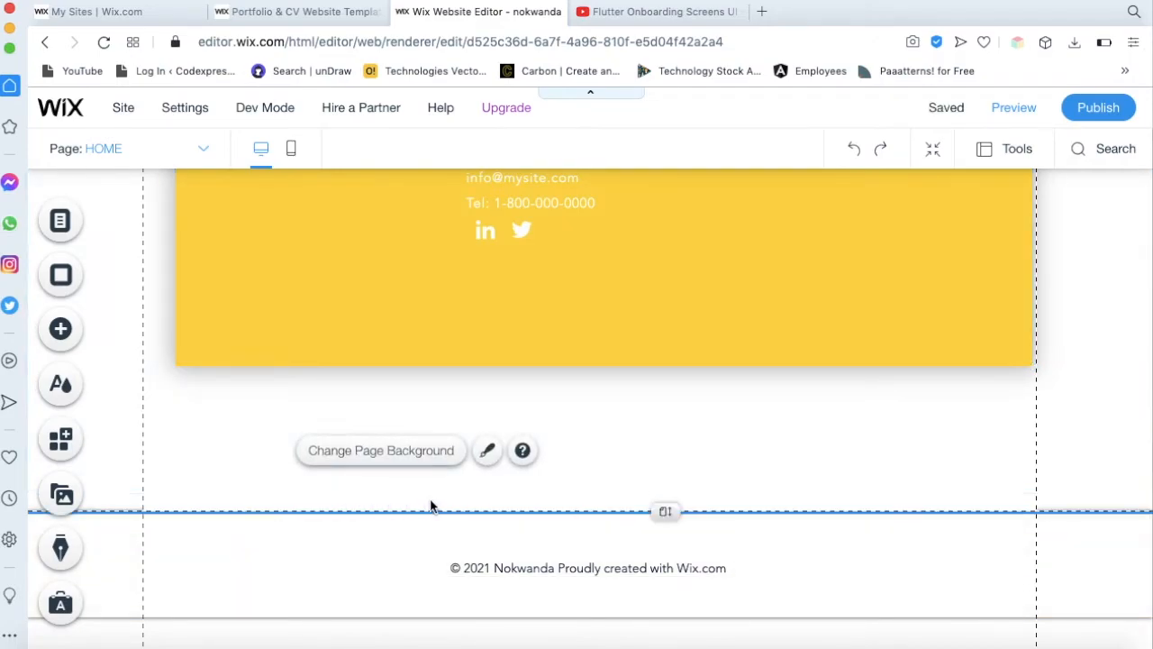
left_click(270, 577)
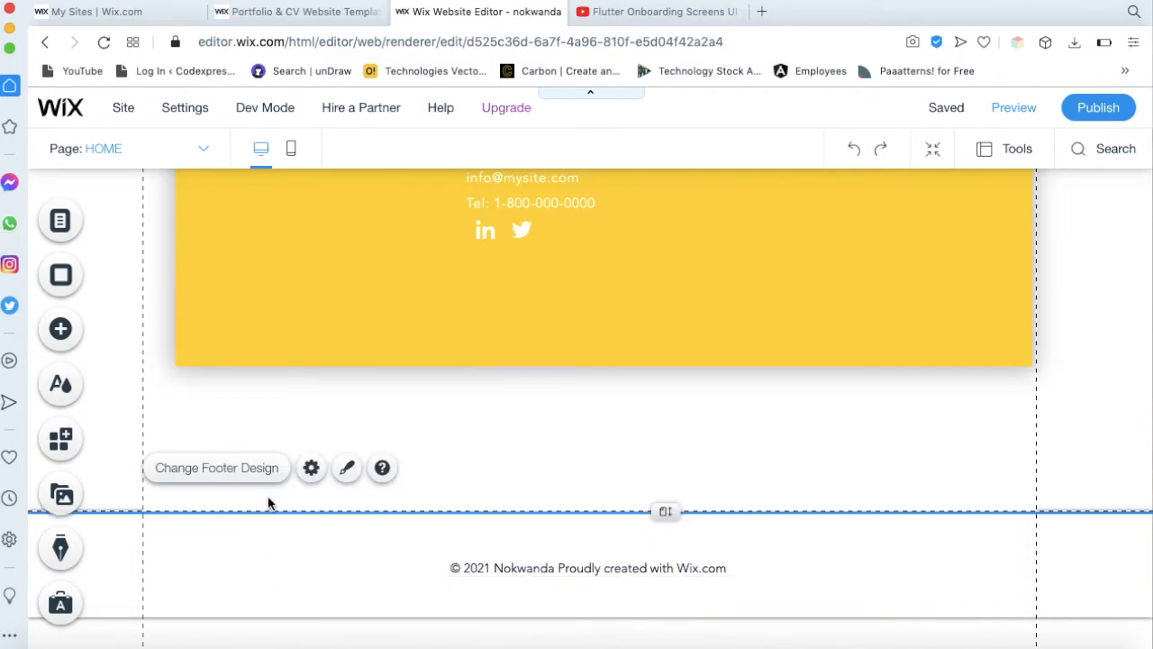
left_click(580, 447)
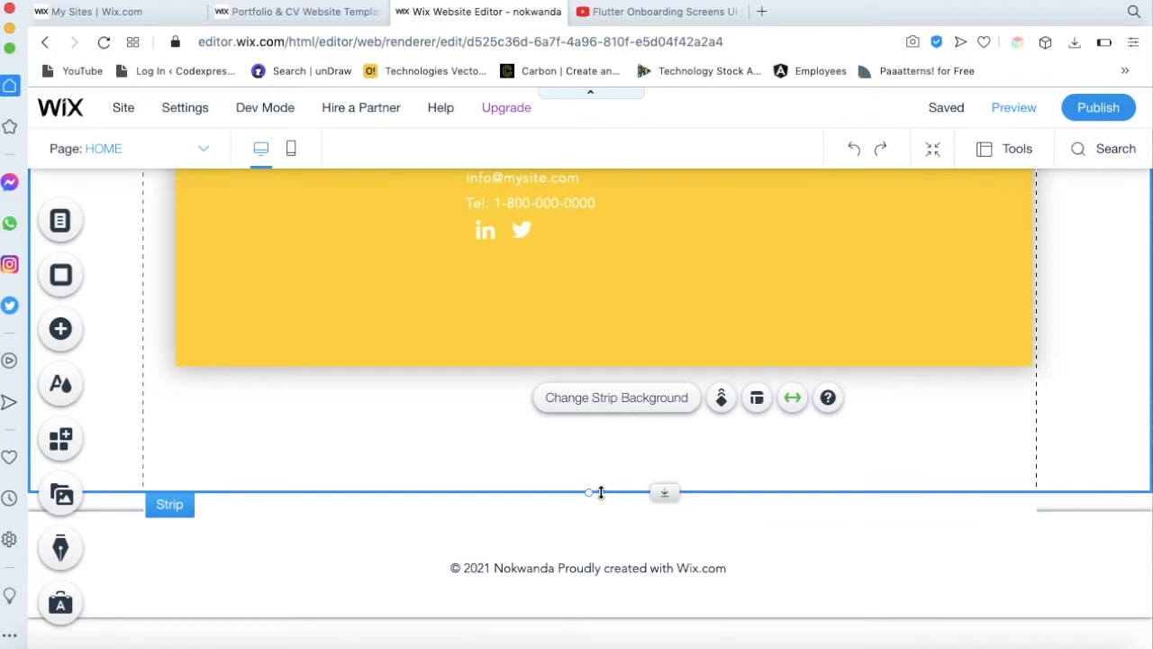
left_click_drag(587, 493, 582, 513)
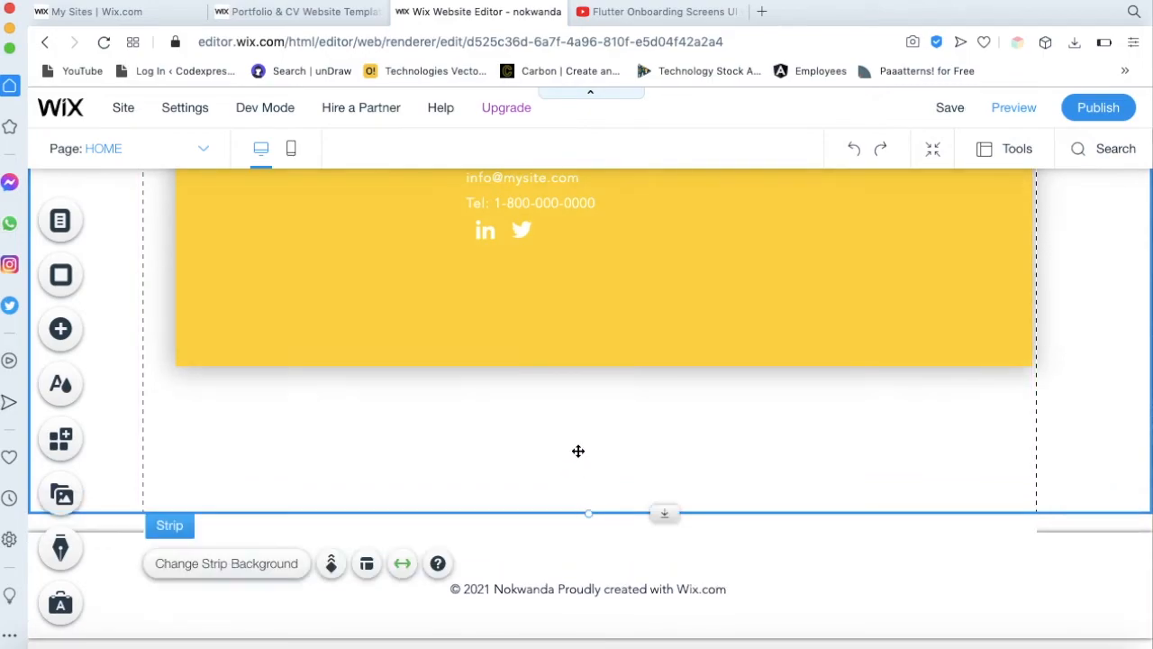
Close the gap between the yellow contact box and the bottom edge of its strip
left_click(111, 528)
left_click(383, 438)
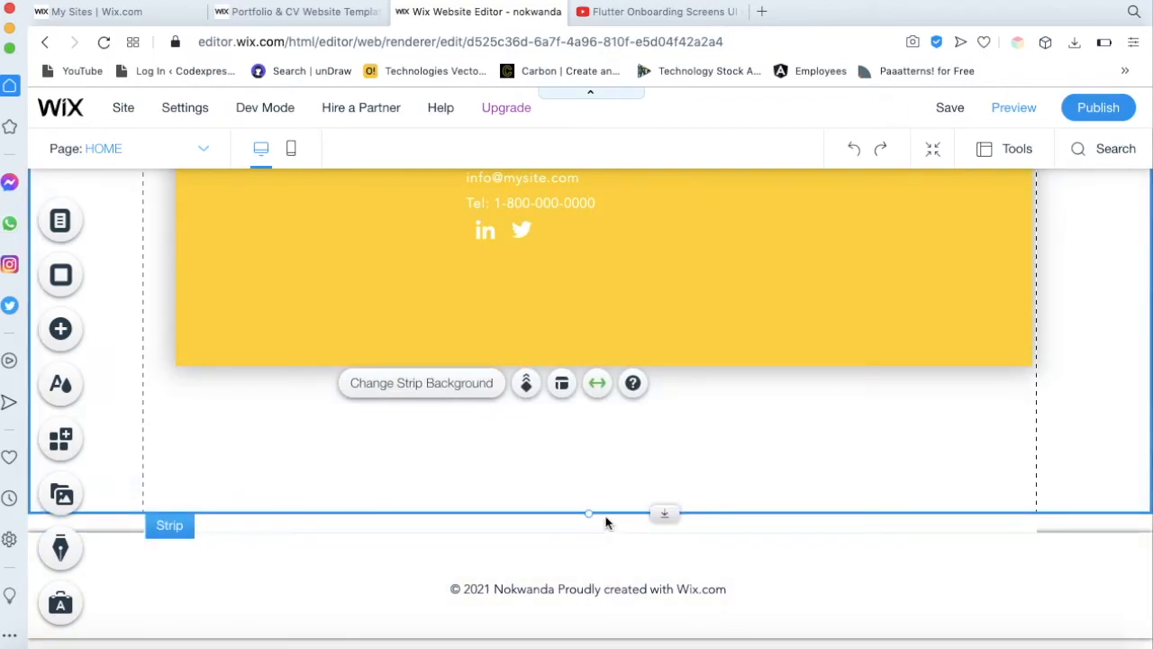
left_click_drag(665, 519, 658, 466)
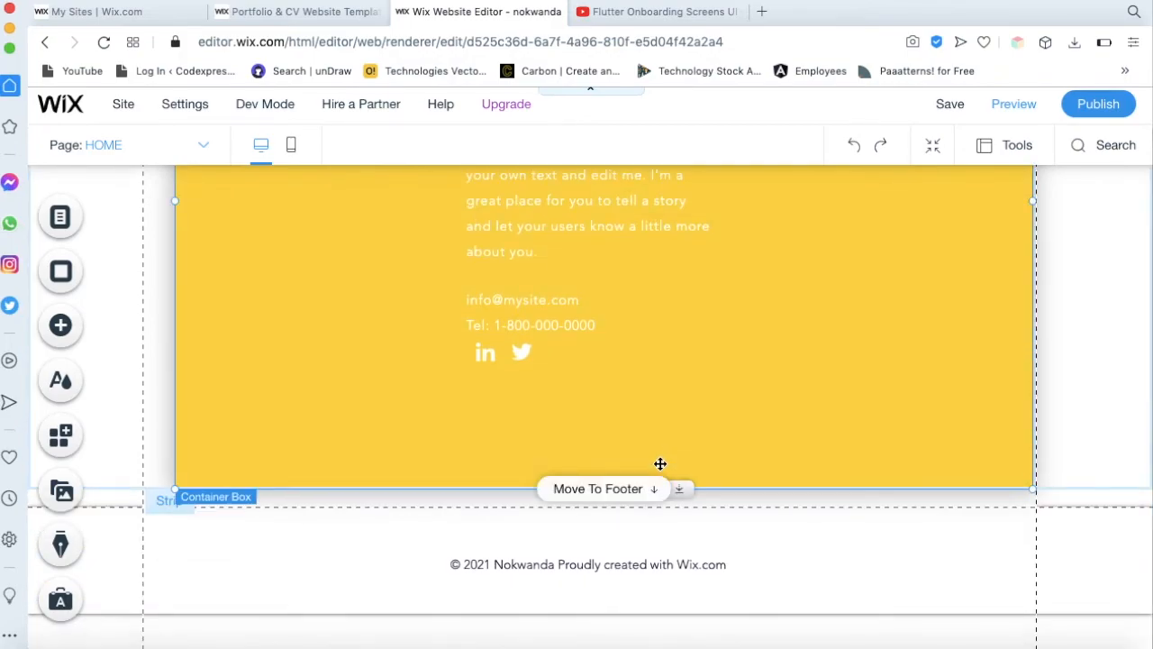
Try the dark yellow #AA8E00 as the page background color
left_click(945, 580)
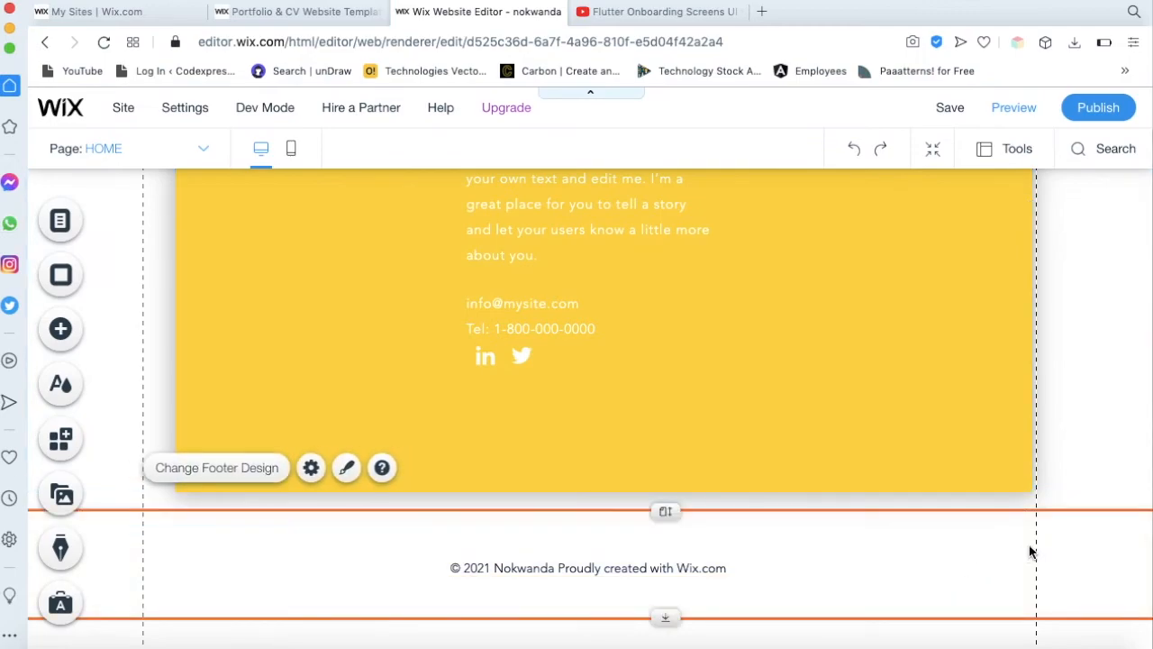
left_click(1066, 484)
left_click(1106, 389)
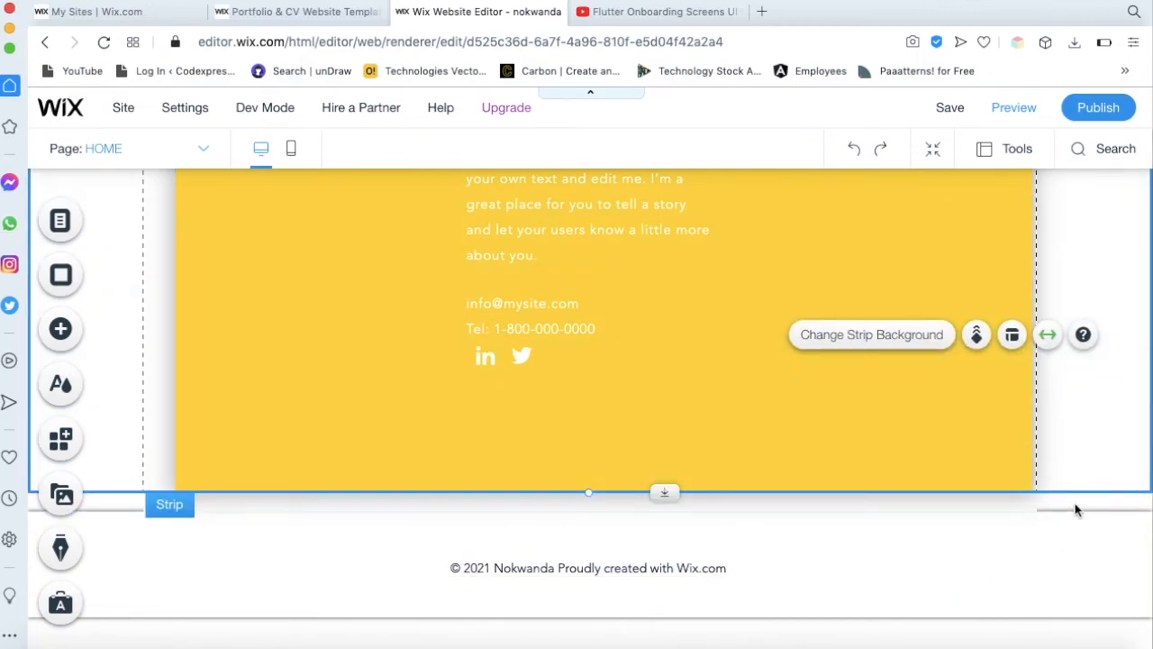
left_click(1075, 510)
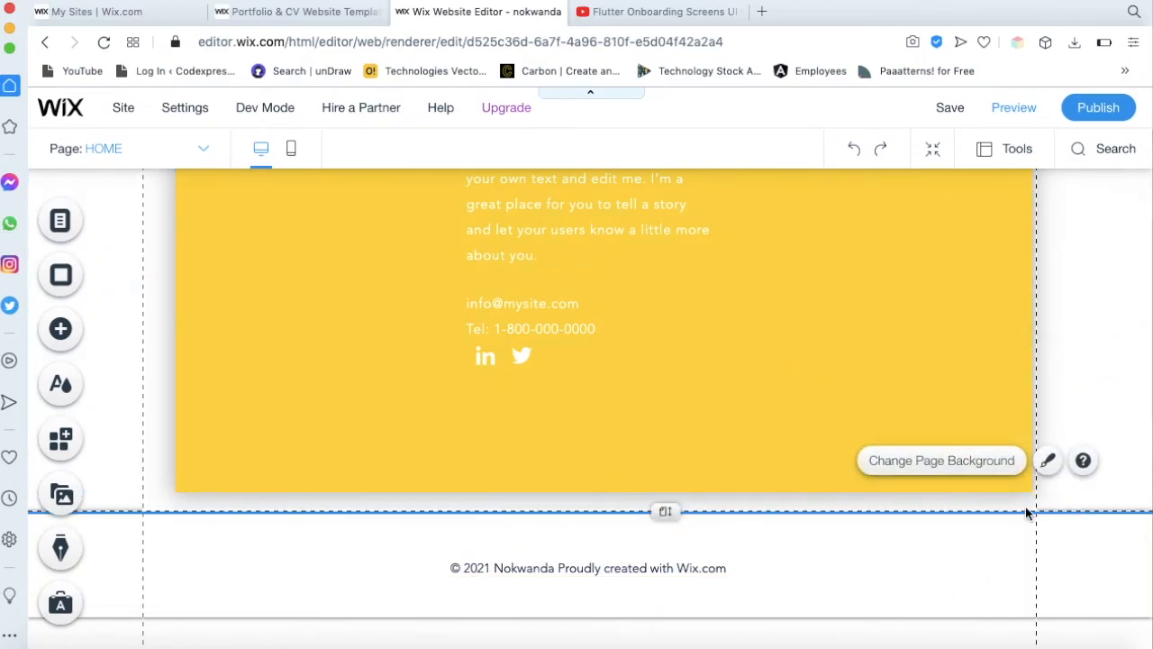
left_click(990, 470)
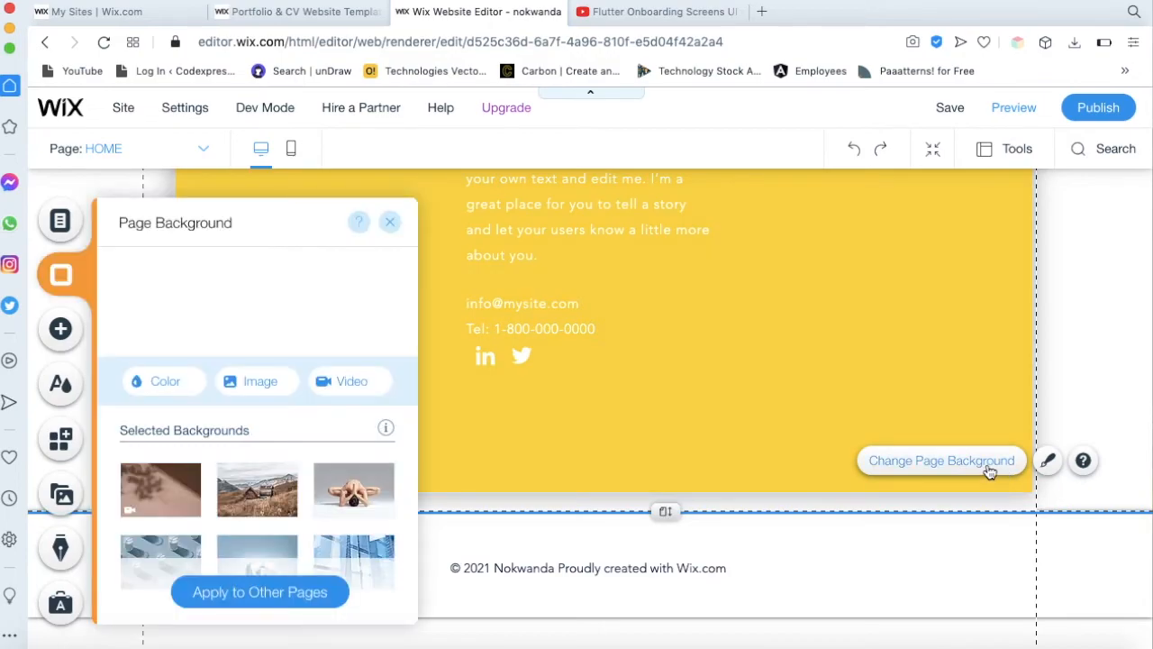
left_click(162, 383)
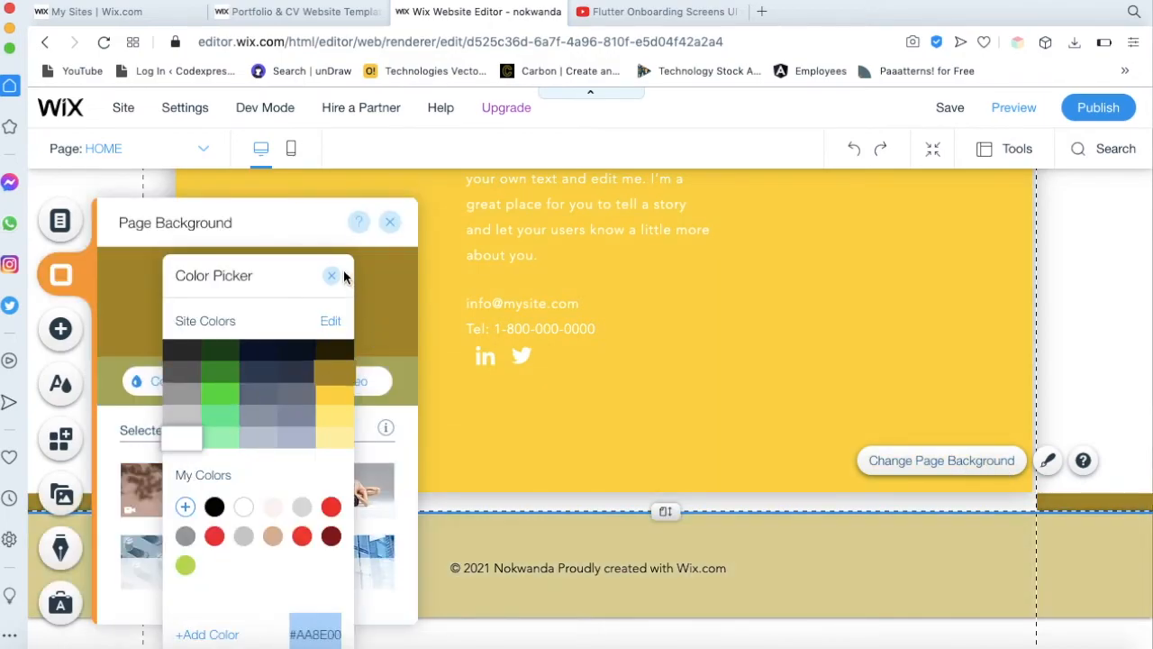
left_click(332, 275)
left_click(1093, 333)
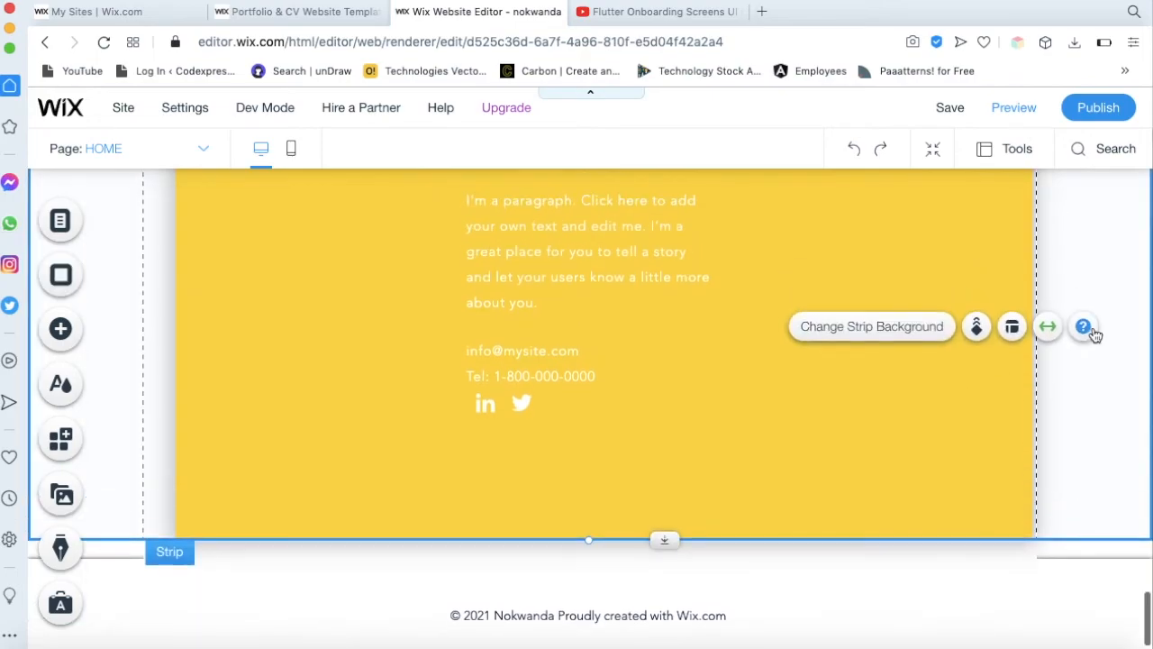
Recolor the WORDPRESS skill bar in the 01 PROFESSIONAL strip to the site's yellow
scroll(1094, 329, "up", 6)
scroll(1094, 328, "up", 15)
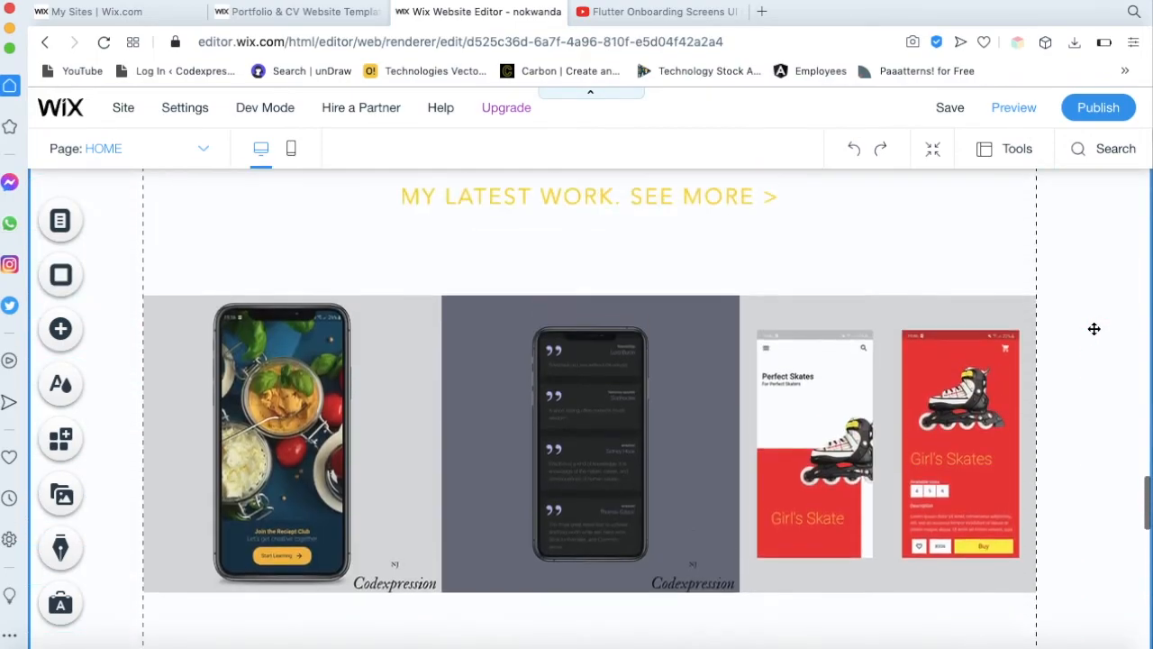
scroll(1095, 333, "up", 5)
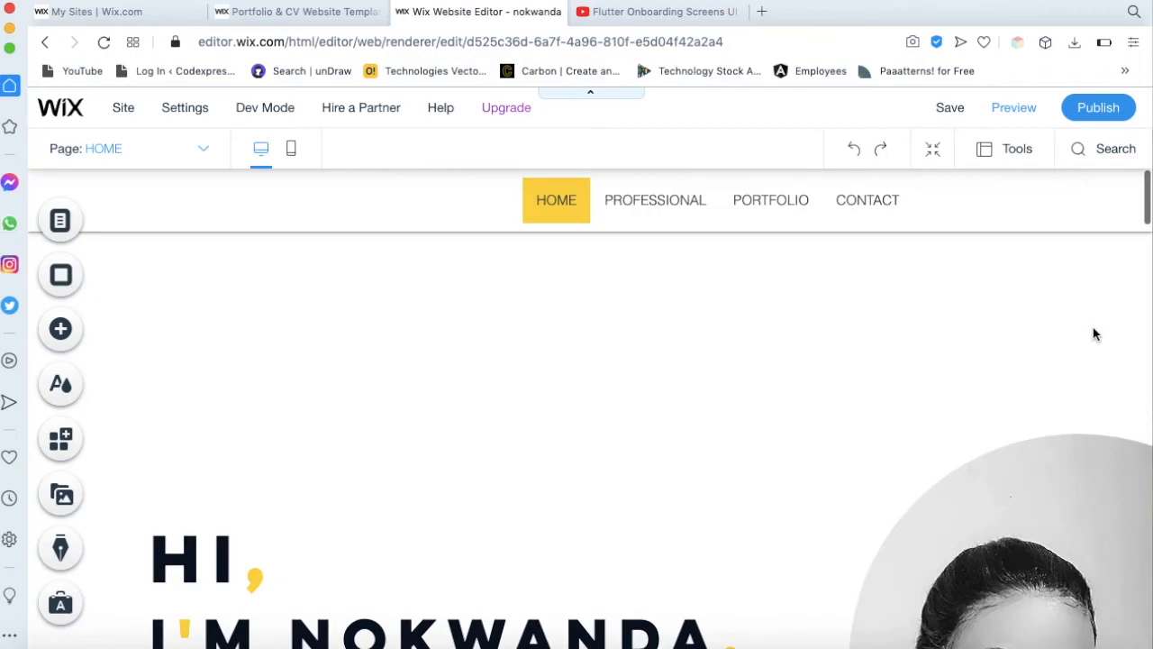
scroll(1095, 334, "down", 10)
scroll(1093, 334, "down", 2)
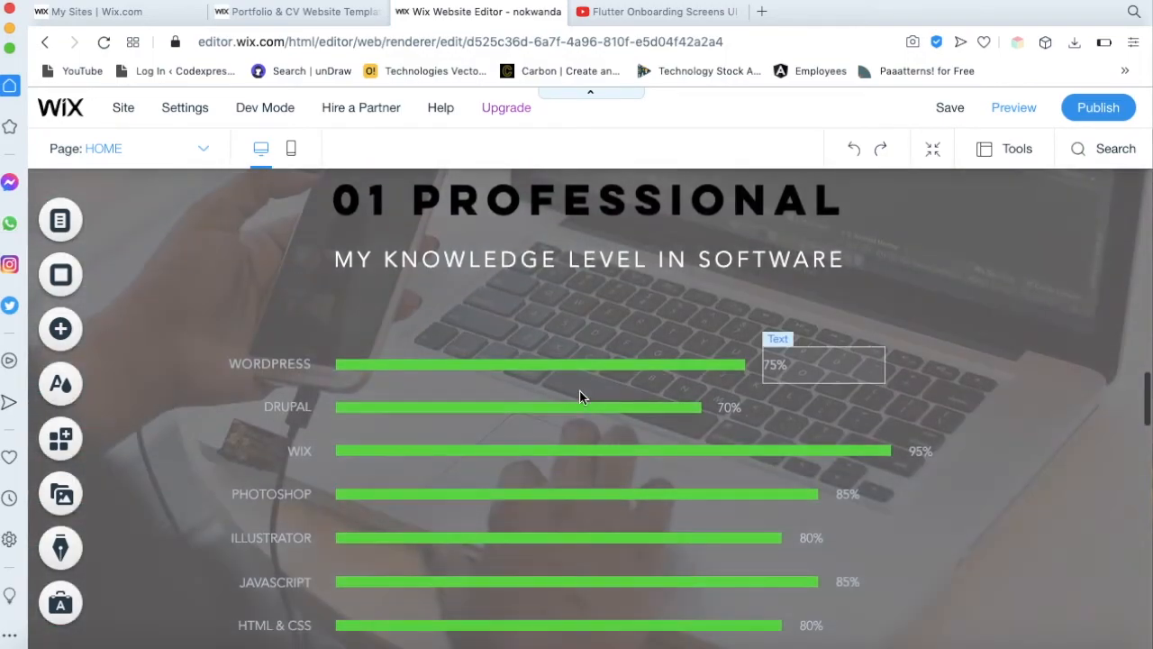
left_click(541, 357)
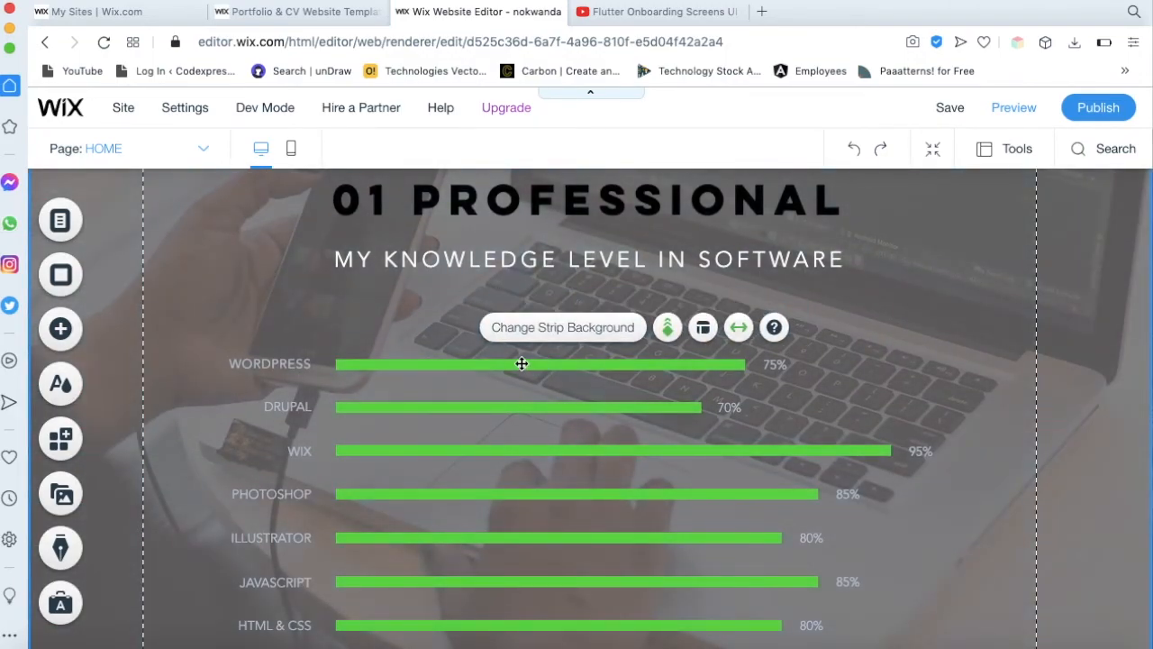
left_click(518, 361)
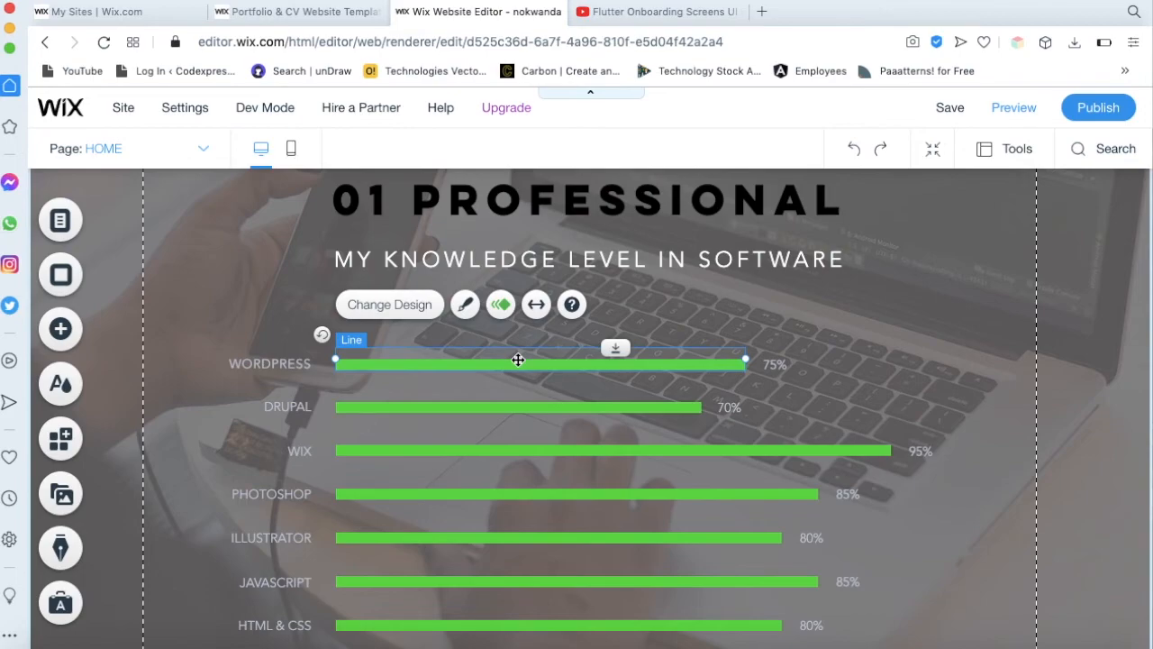
left_click(503, 306)
left_click(501, 306)
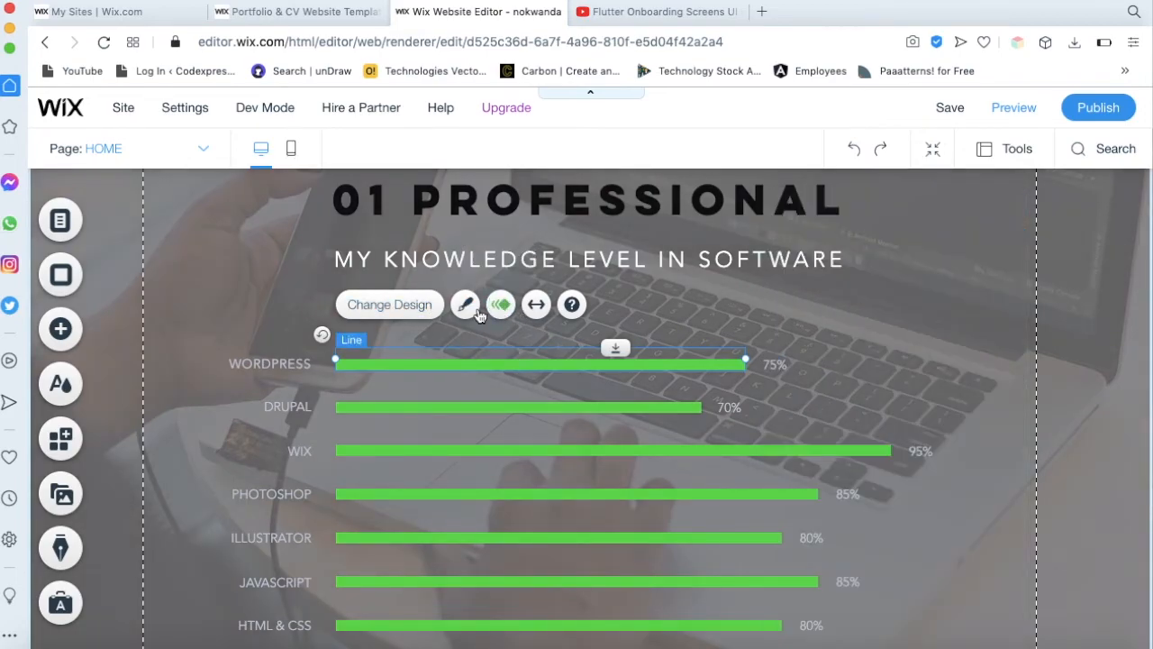
left_click(465, 309)
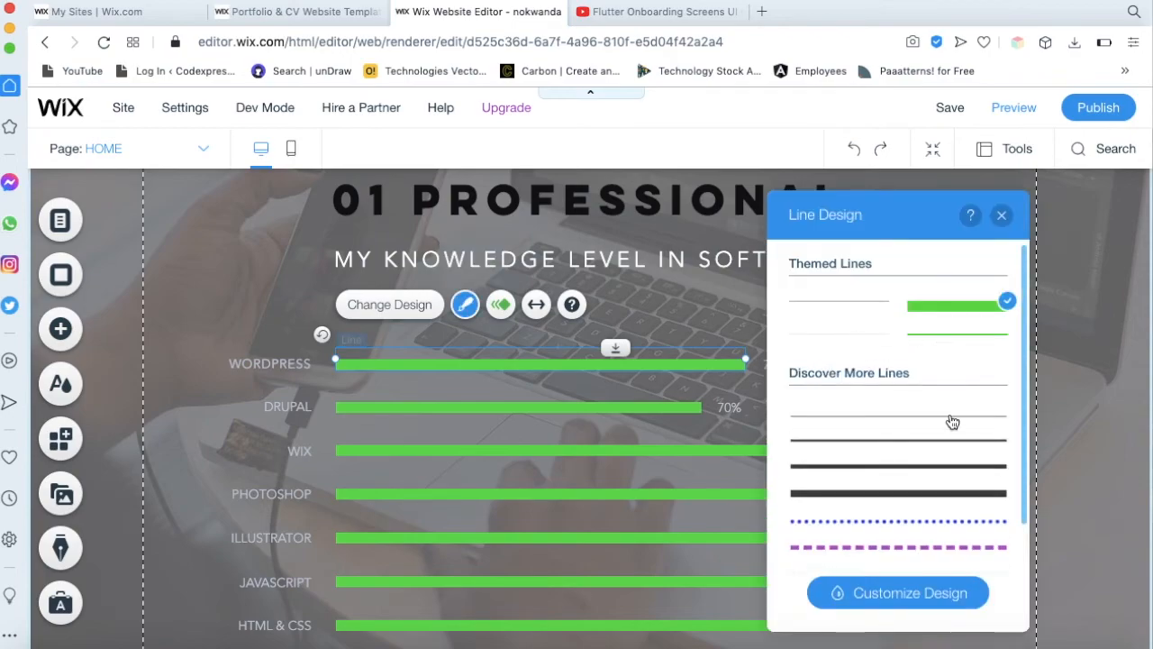
left_click(905, 602)
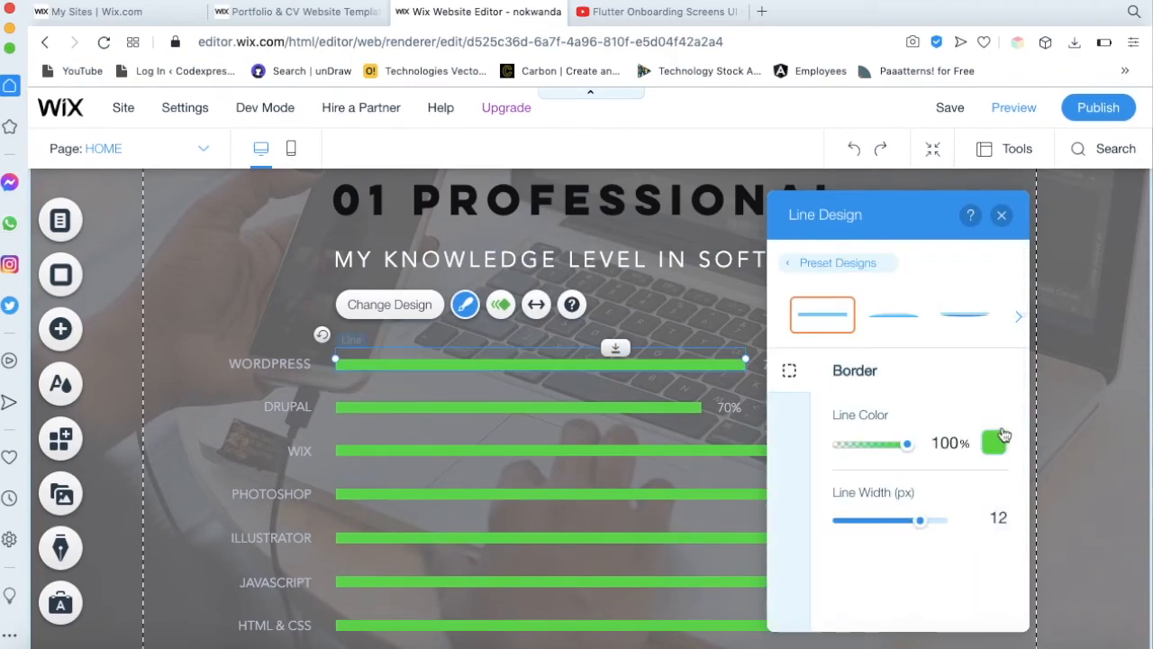
left_click(997, 440)
left_click(1132, 394)
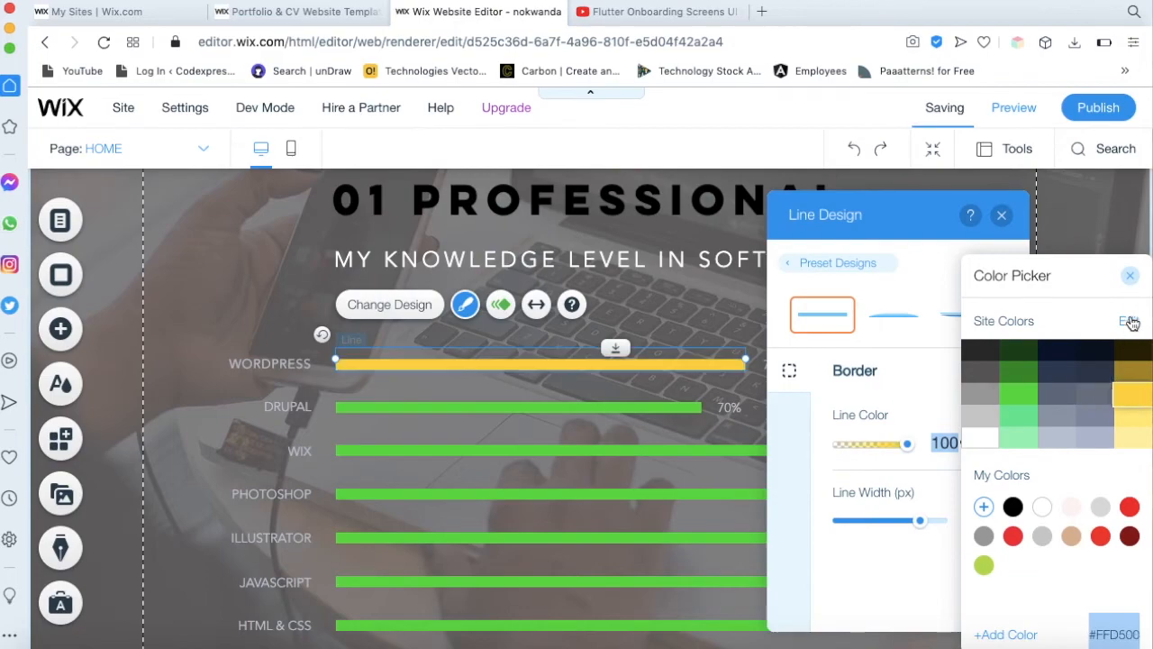
left_click(1131, 280)
left_click(1001, 215)
Apply the saved yellow line design to the DRUPAL, WIX and PHOTOSHOP skill bars
left_click(468, 406)
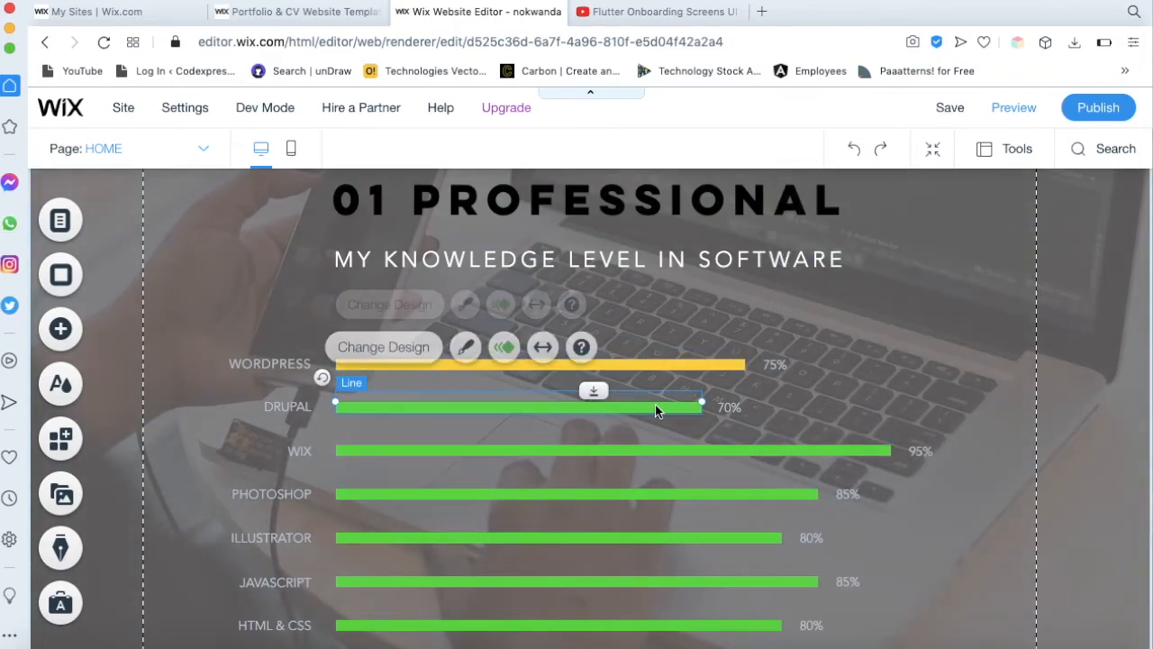
left_click(467, 350)
left_click(798, 306)
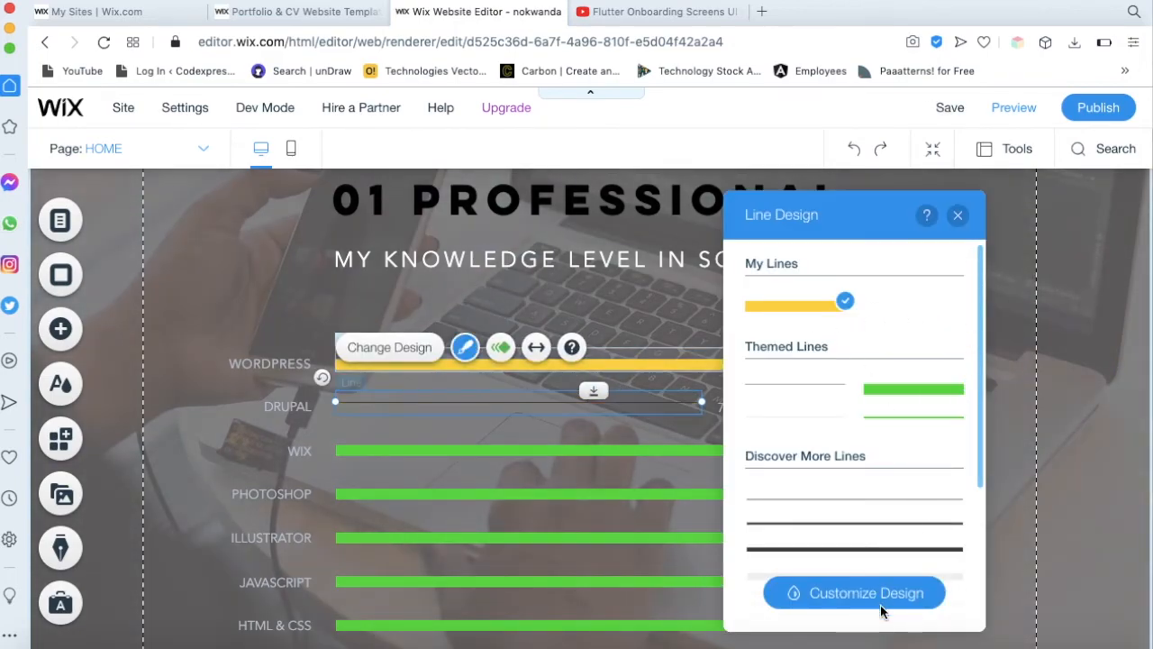
left_click(958, 214)
left_click(631, 451)
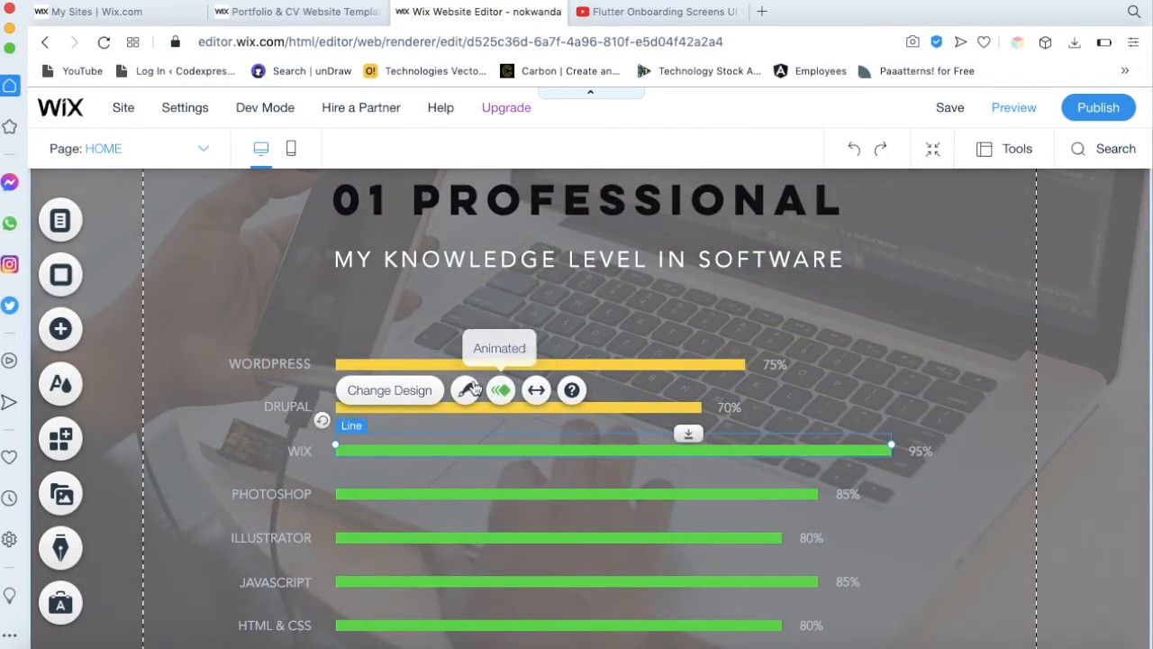
left_click(465, 389)
left_click(879, 301)
left_click(713, 494)
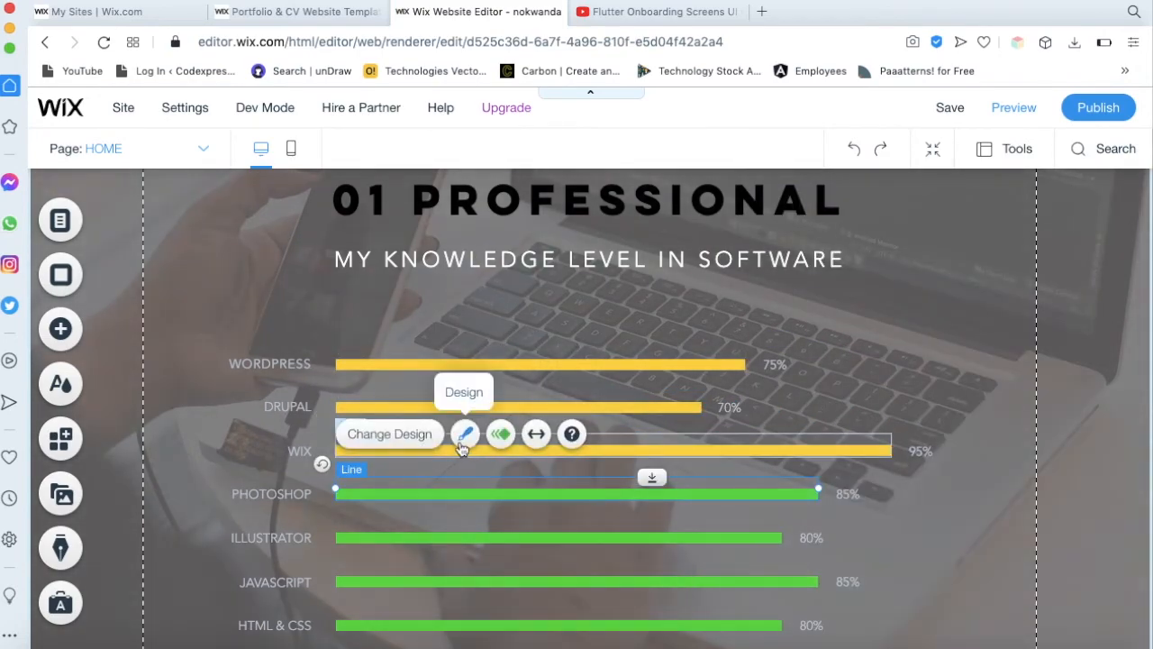
left_click(465, 433)
left_click(869, 300)
Apply the saved yellow line design to the ILLUSTRATOR, JAVASCRIPT and HTML & CSS skill bars
left_click(631, 538)
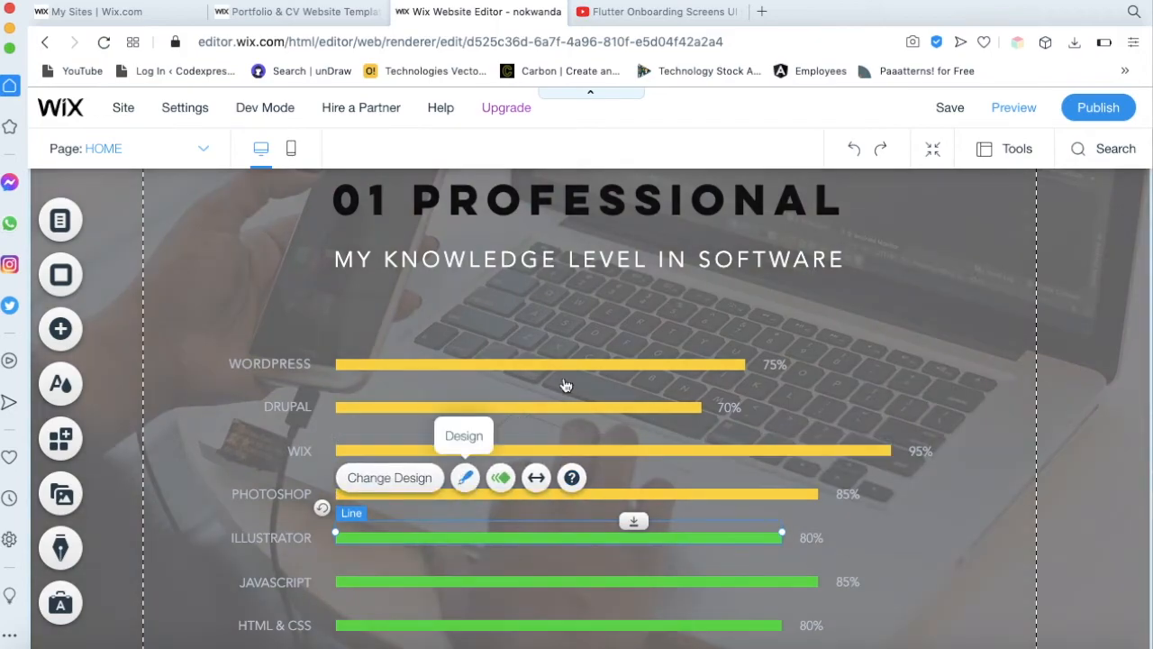
left_click(465, 477)
left_click(878, 304)
left_click(571, 581)
left_click(465, 521)
left_click(870, 303)
scroll(664, 463, "down", 2)
left_click(631, 505)
left_click(465, 445)
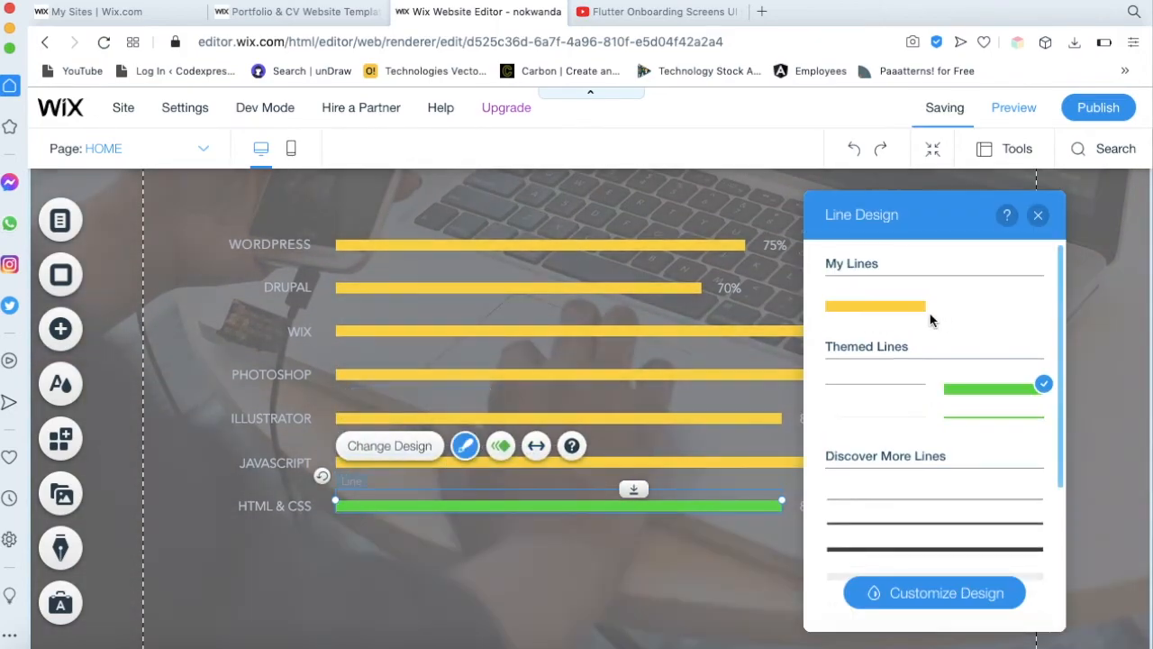
left_click(874, 305)
left_click(1038, 214)
left_click(270, 244)
left_click(287, 286, "shift")
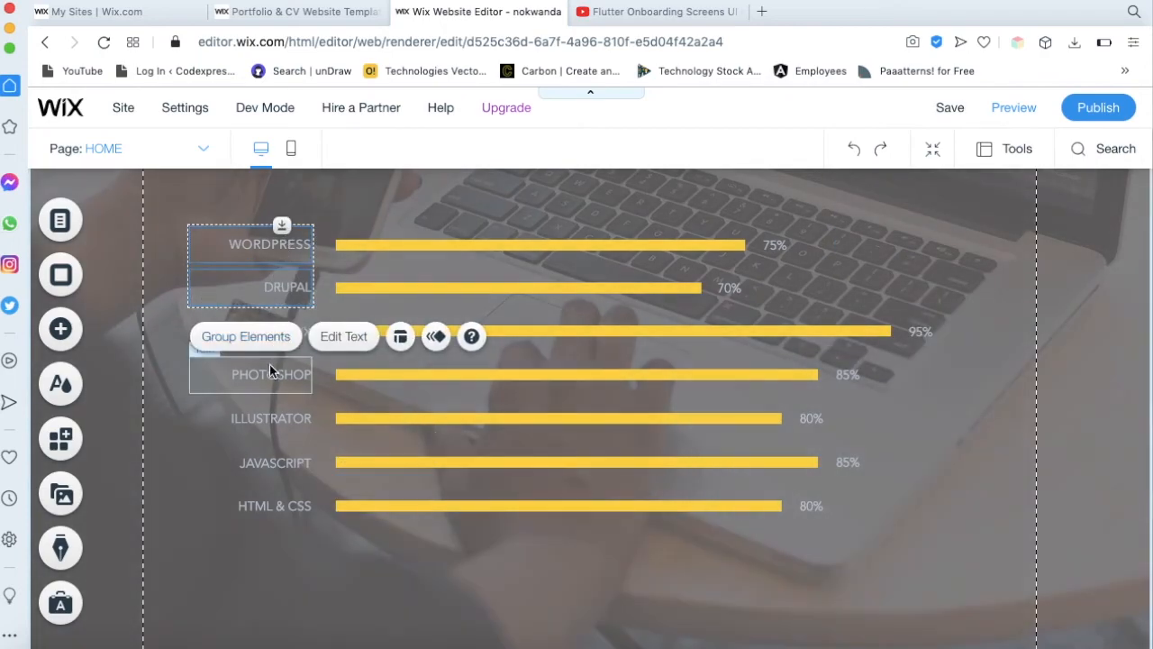
left_click(269, 369, "shift")
left_click(302, 331, "shift")
left_click(270, 463, "shift")
left_click(270, 418, "shift")
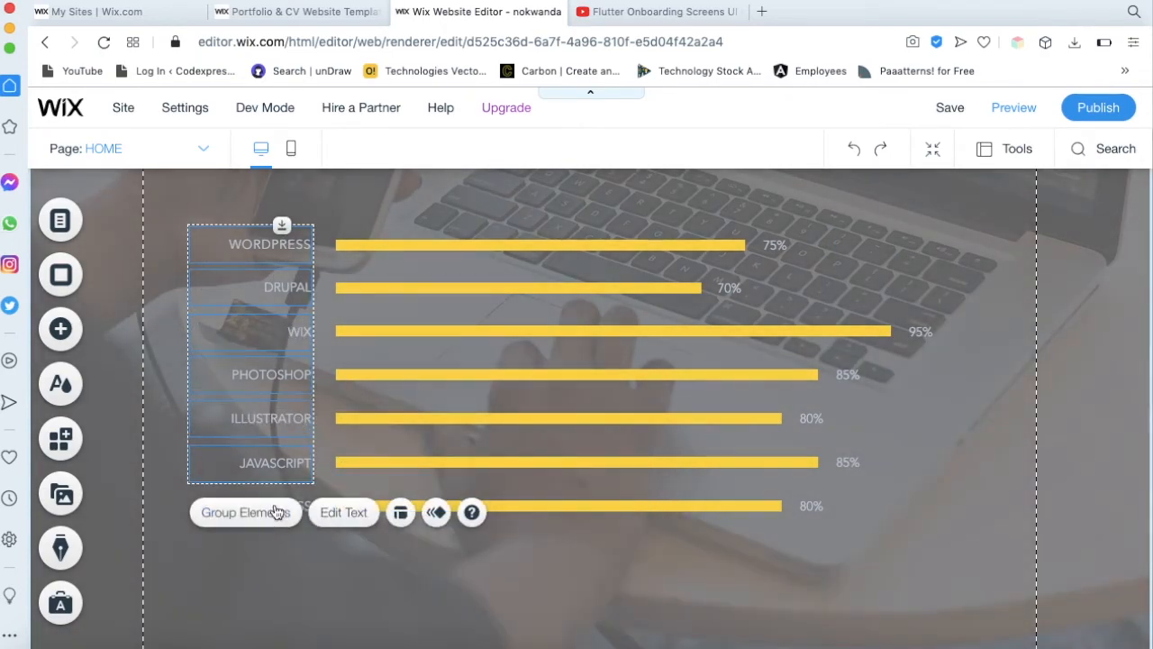
left_click(186, 520, "shift")
left_click(301, 508, "shift")
left_click(291, 511, "shift")
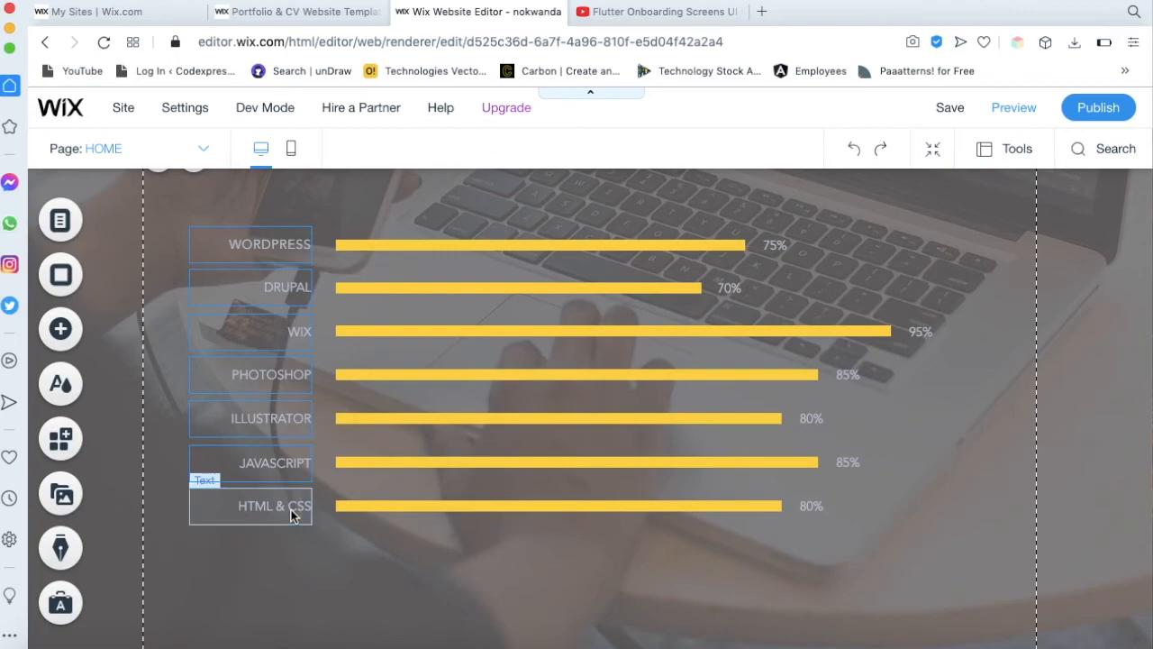
right_click(291, 514)
scroll(273, 507, "up", 3)
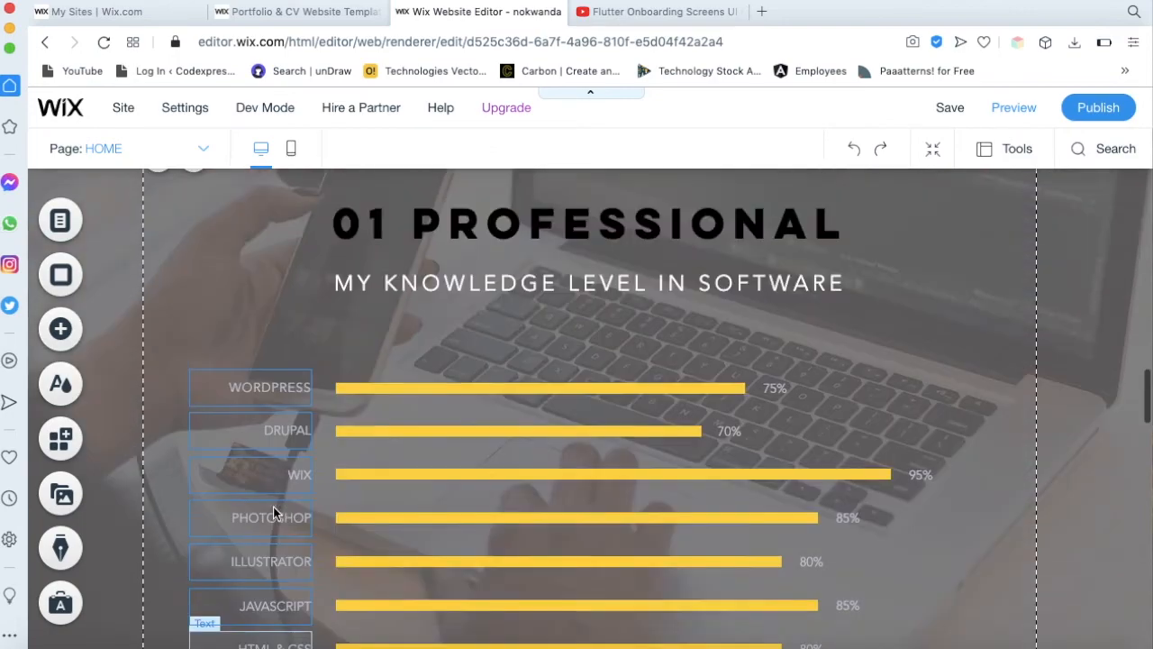
Try to group the skill name labels from HTML & CSS up to DRUPAL and add the WORDPRESS label to the selection
scroll(243, 541, "down", 2)
left_click(215, 569)
left_click(217, 530, "shift")
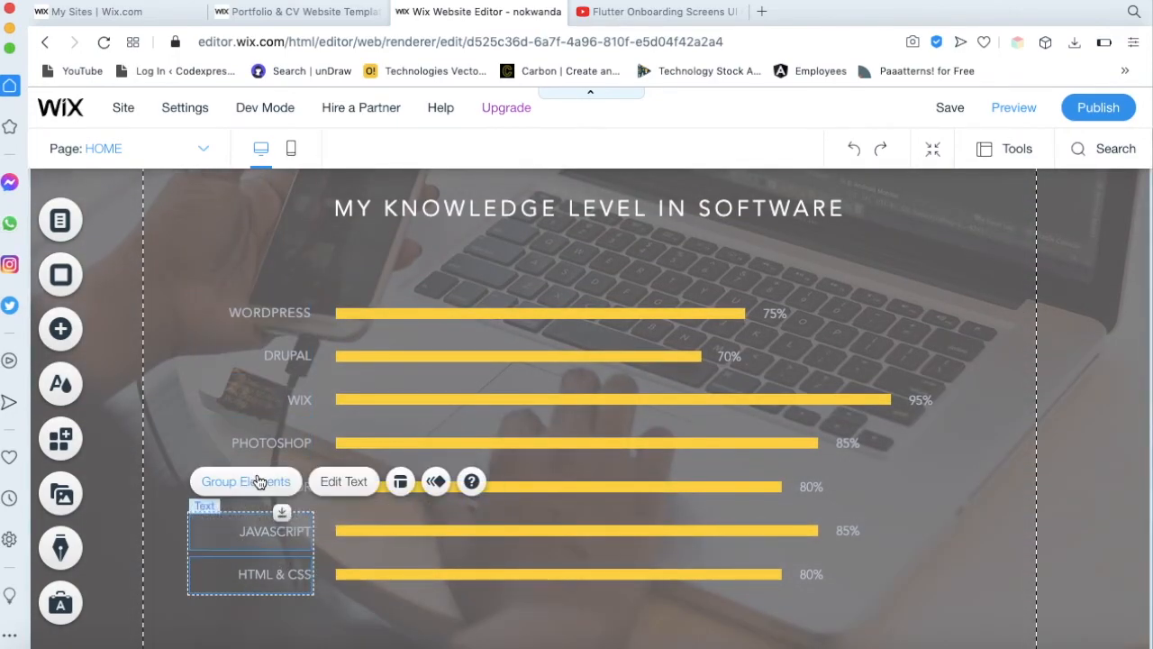
left_click(209, 486, "shift")
left_click(213, 442, "shift")
left_click(248, 360, "shift")
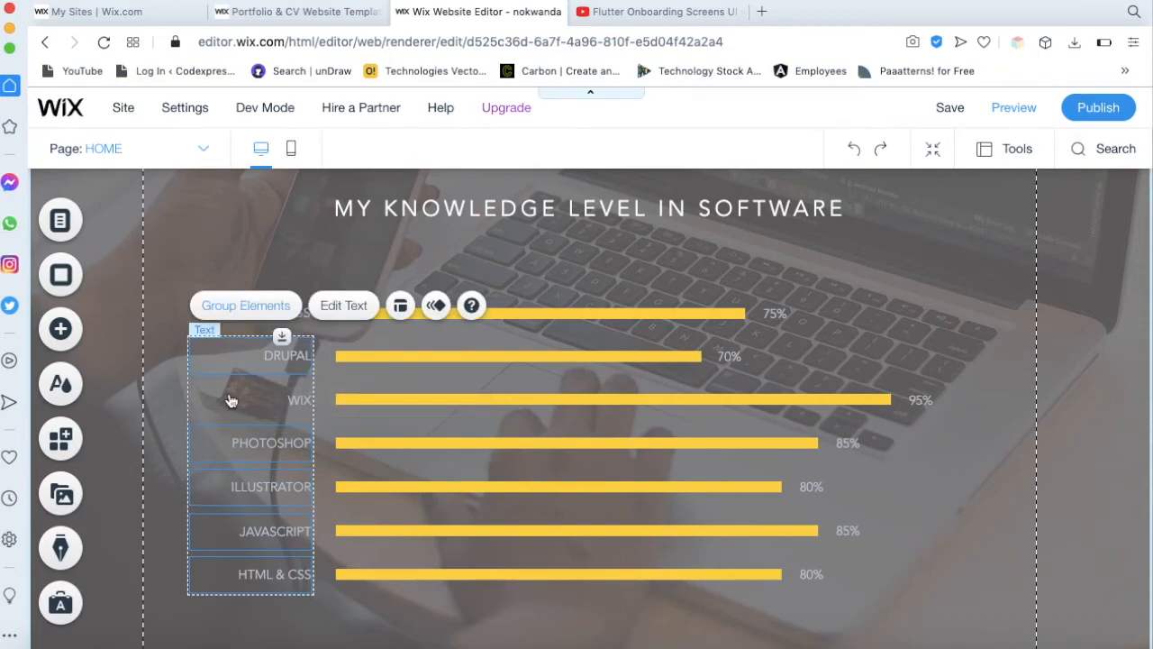
left_click(291, 402, "shift")
left_click(286, 306)
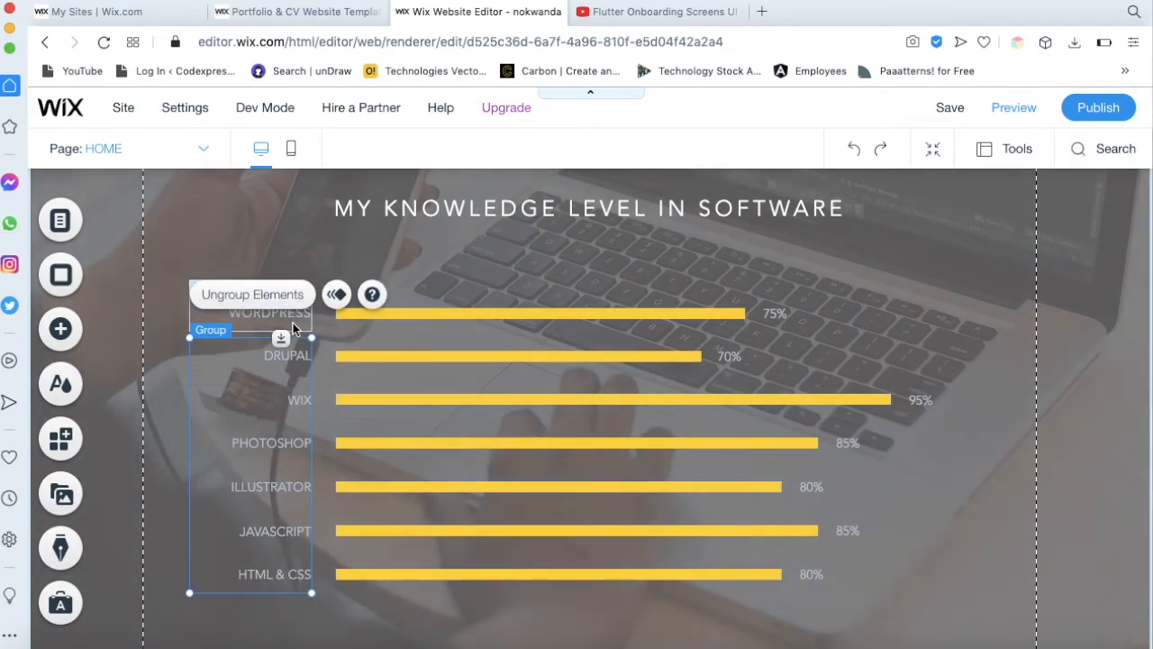
left_click(296, 314, "shift")
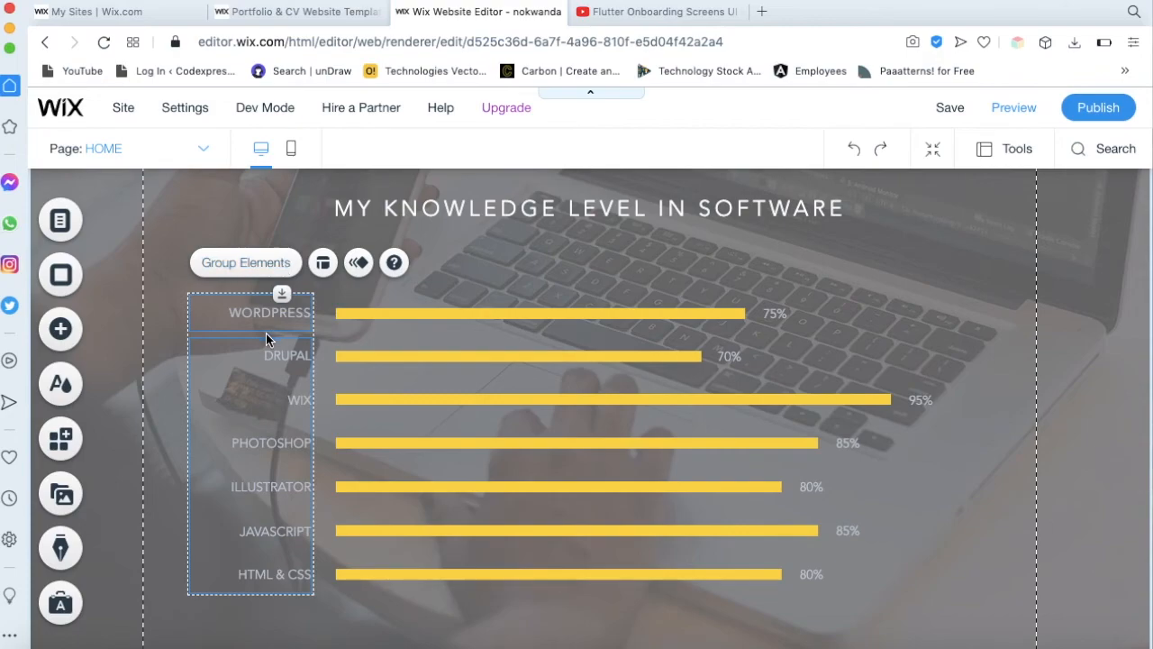
left_click(268, 331, "shift")
left_click(280, 389, "shift")
left_click(382, 413)
Try the dark navy text color #091330 on all the skill name labels except WIX
left_click(252, 314)
left_click(250, 355, "shift")
left_click(245, 262)
left_click(245, 260)
left_click(312, 265)
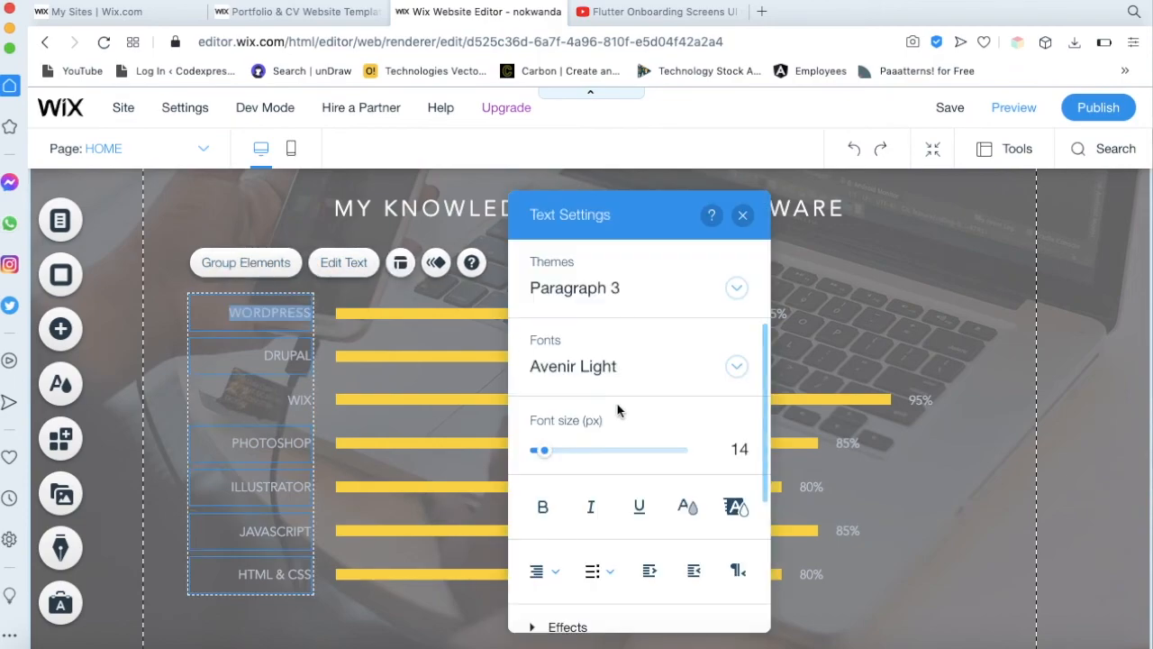
left_click(689, 508)
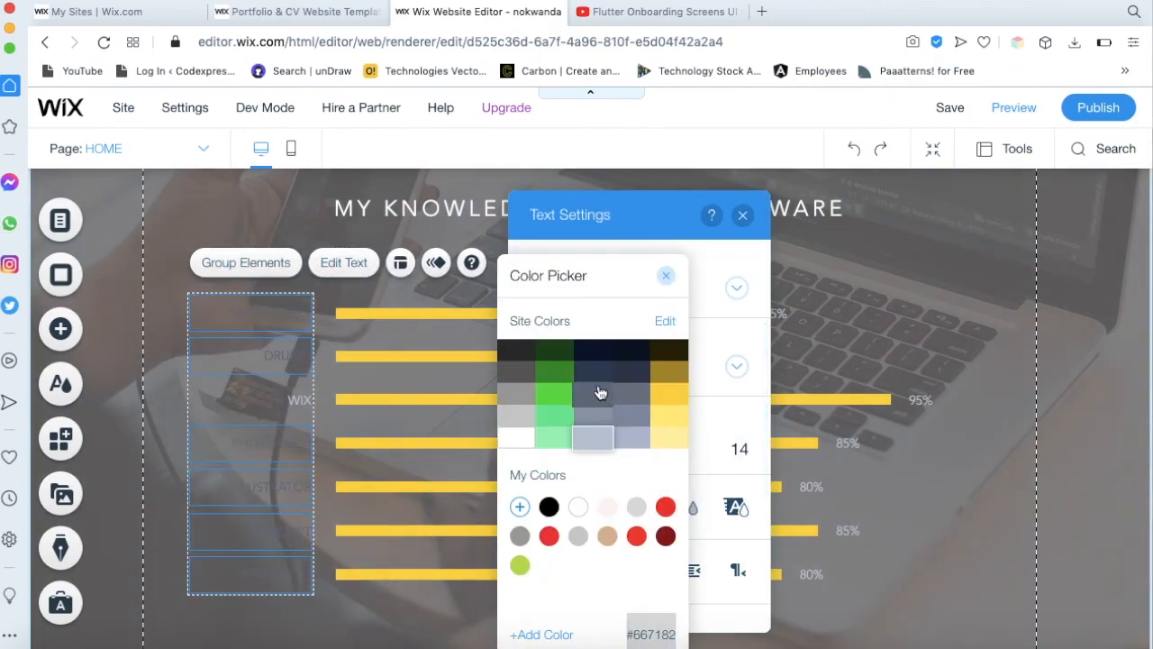
left_click(601, 351)
left_click(665, 277)
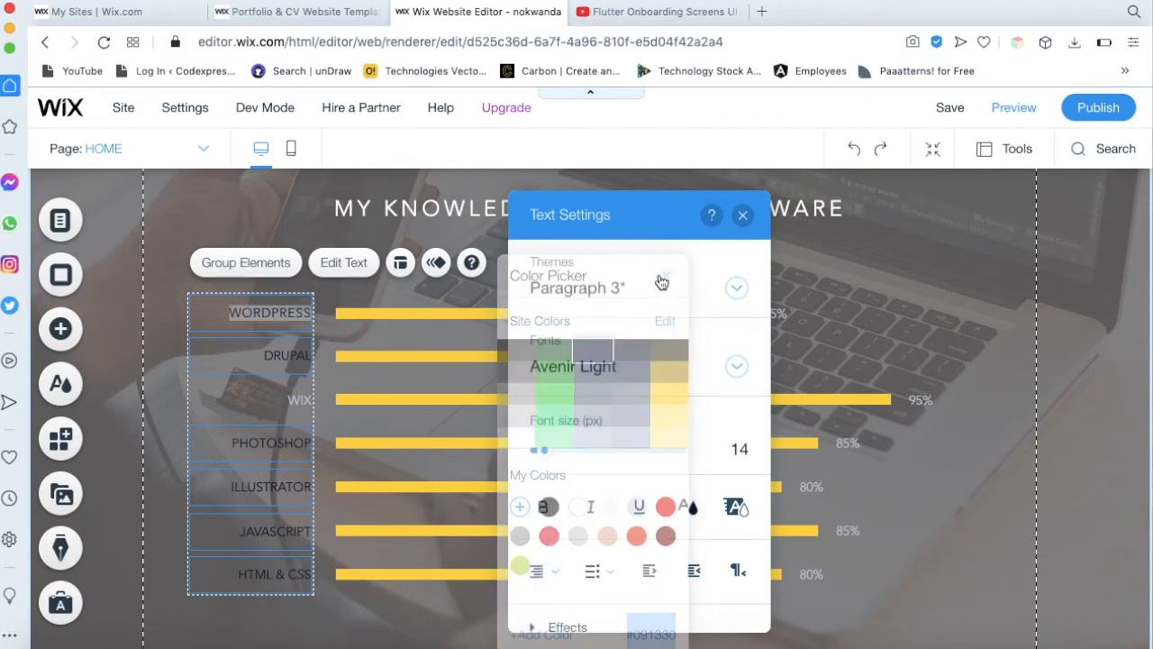
Try the dark navy text color on the WIX label, and undo the color changes on the skill labels
left_click(308, 397)
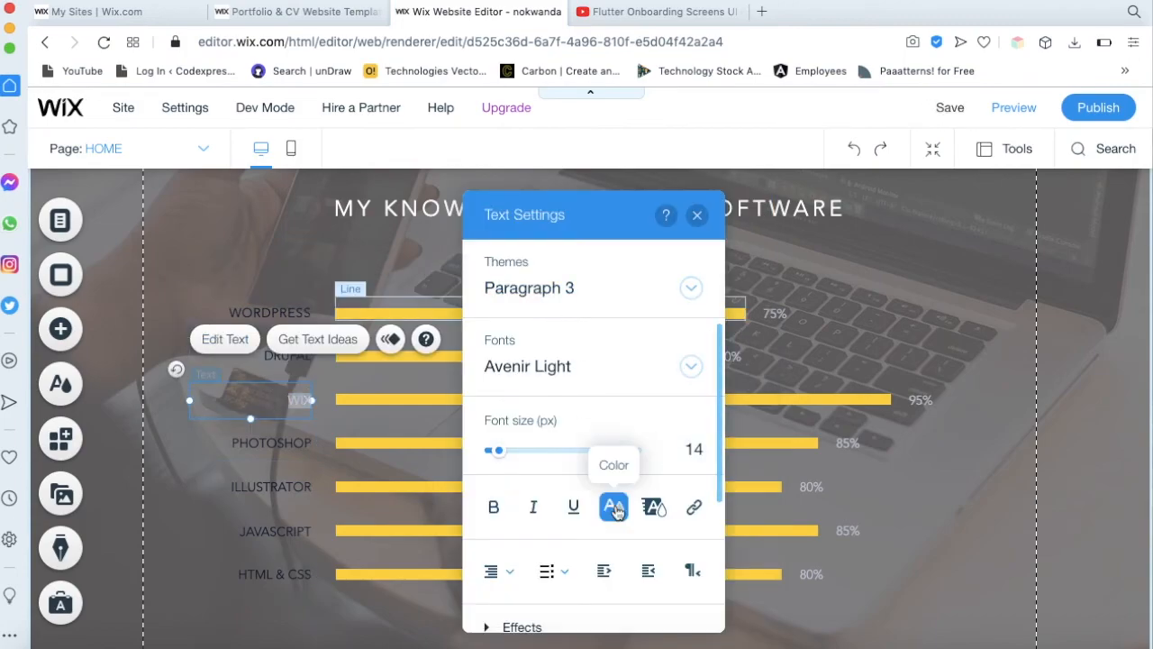
left_click(615, 507)
left_click(935, 452)
scroll(946, 459, "up", 1)
left_click(949, 456)
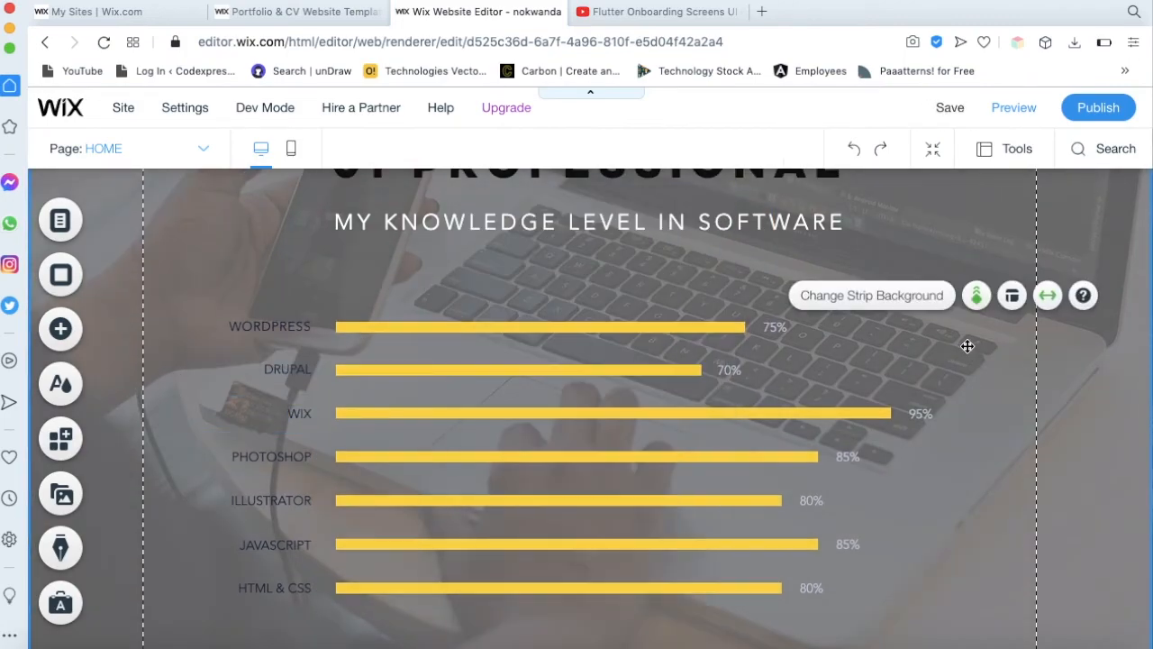
scroll(967, 346, "up", 2)
scroll(968, 346, "down", 2)
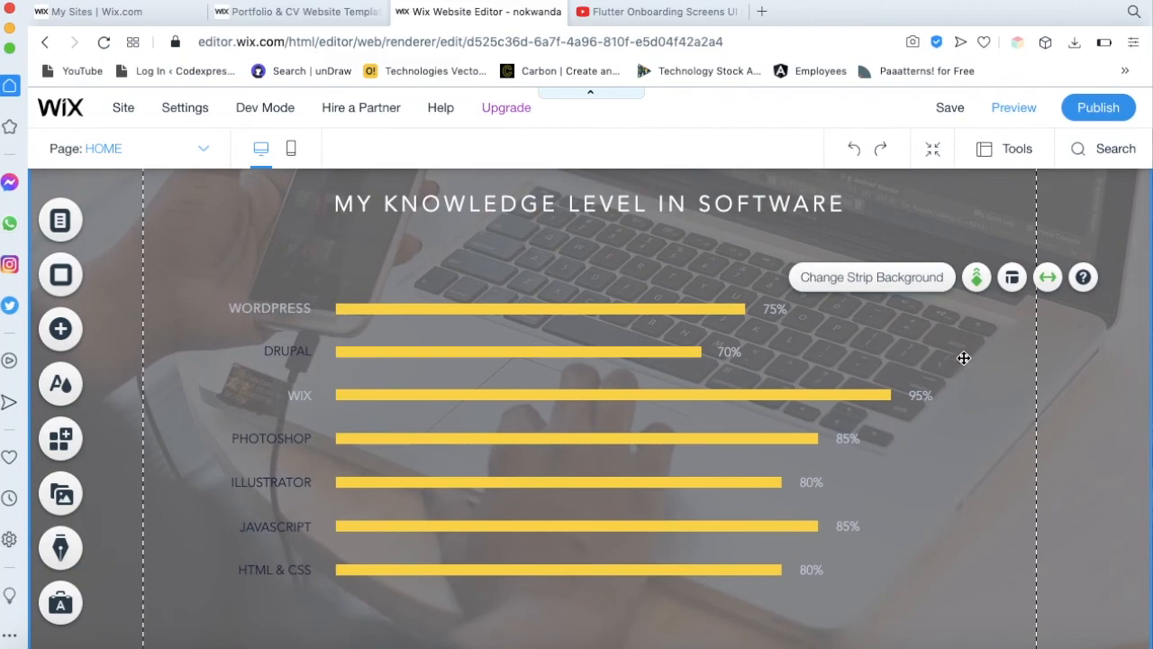
scroll(951, 455, "up", 2)
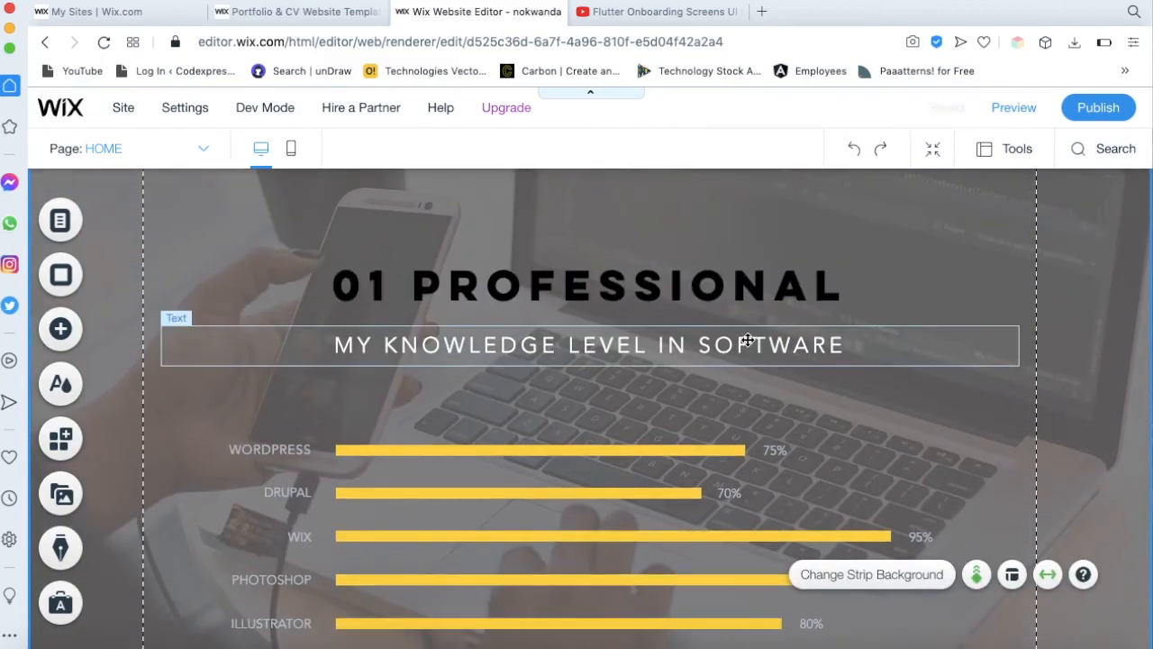
Change the text color of the MY KNOWLEDGE LEVEL IN SOFTWARE subheading to the site's yellow
left_click(432, 346)
left_click(206, 284)
left_click(962, 505)
left_click(974, 393)
left_click(1048, 215)
scroll(1051, 507, "up", 1)
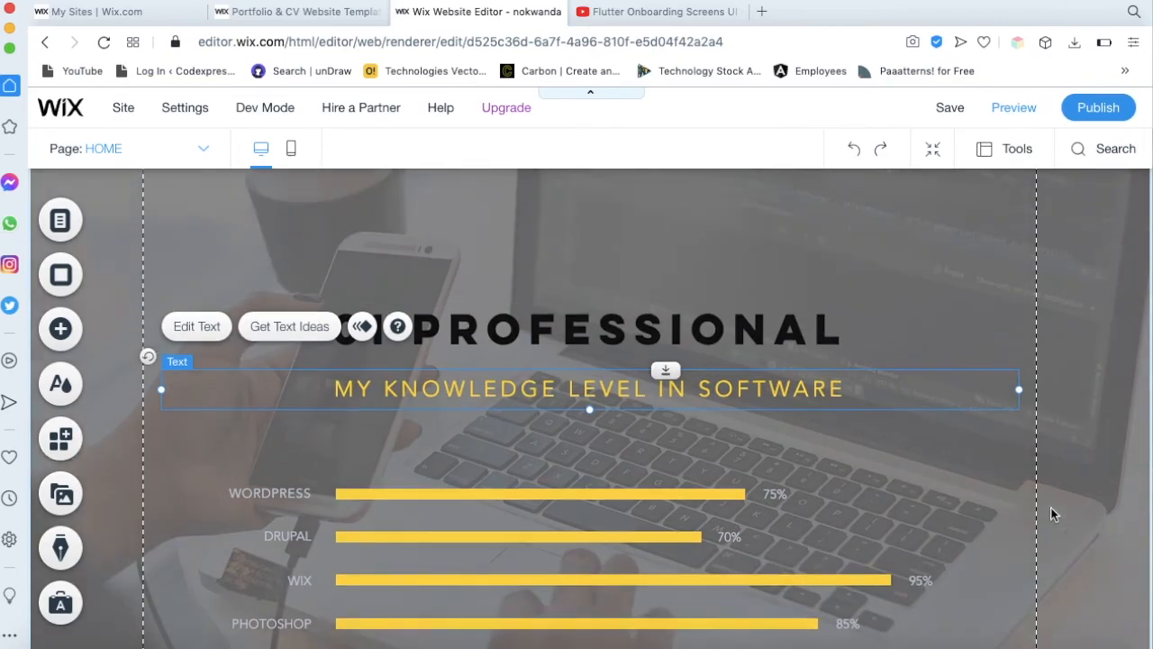
Save the changes to the site and publish it online
scroll(1051, 507, "down", 10)
scroll(1050, 506, "down", 10)
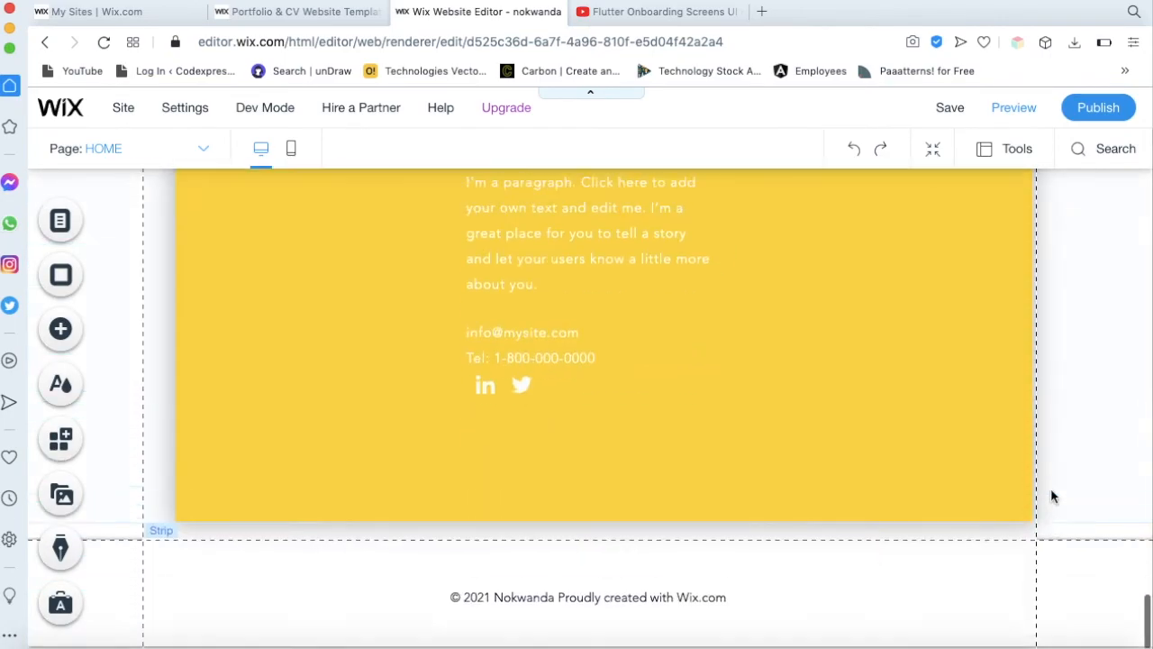
scroll(1050, 506, "up", 20)
scroll(1052, 492, "up", 5)
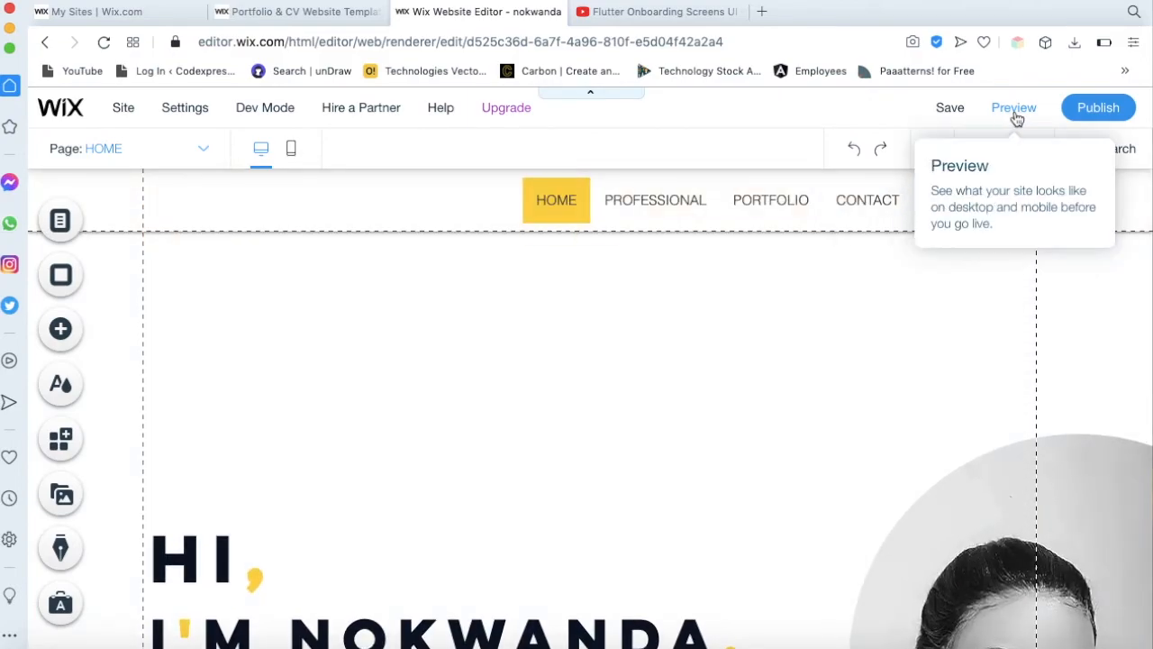
left_click(957, 110)
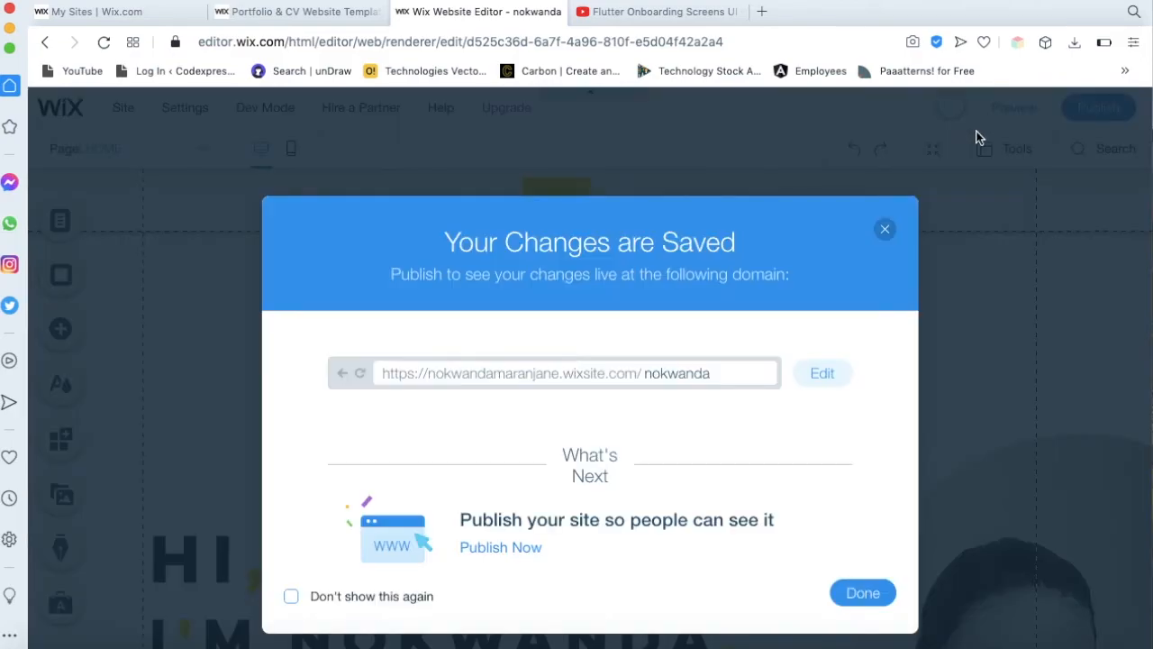
left_click(863, 593)
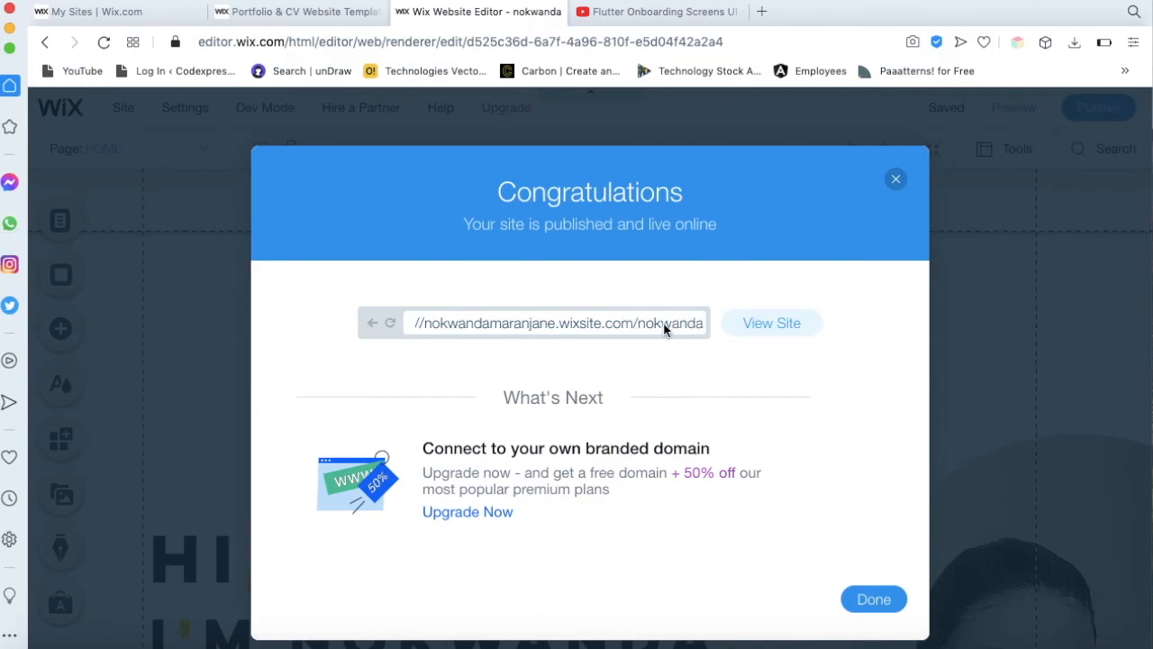
Open the published site and review its HOME page, including the About Me, skills and portfolio sections
left_click(773, 322)
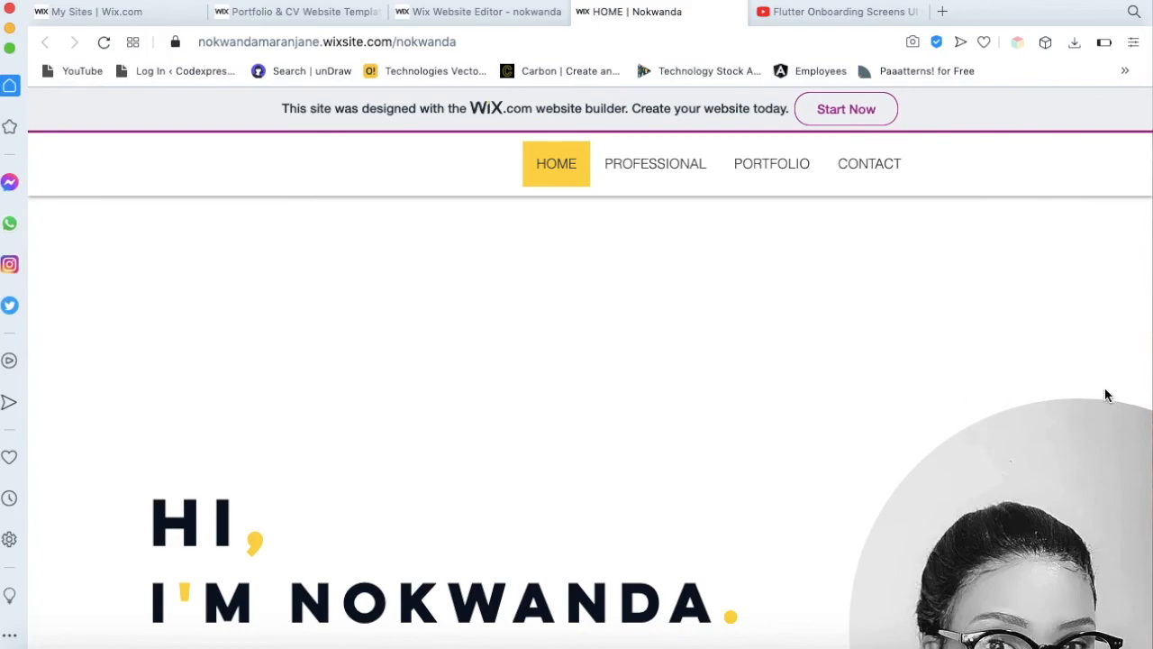
scroll(868, 451, "down", 10)
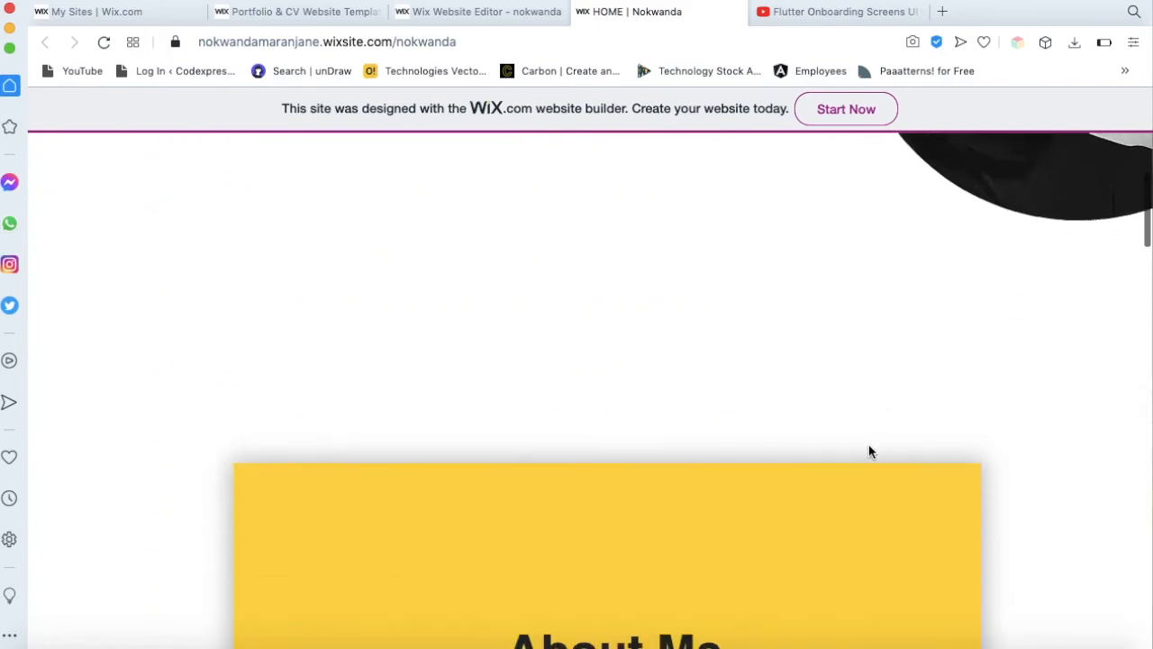
scroll(869, 446, "down", 15)
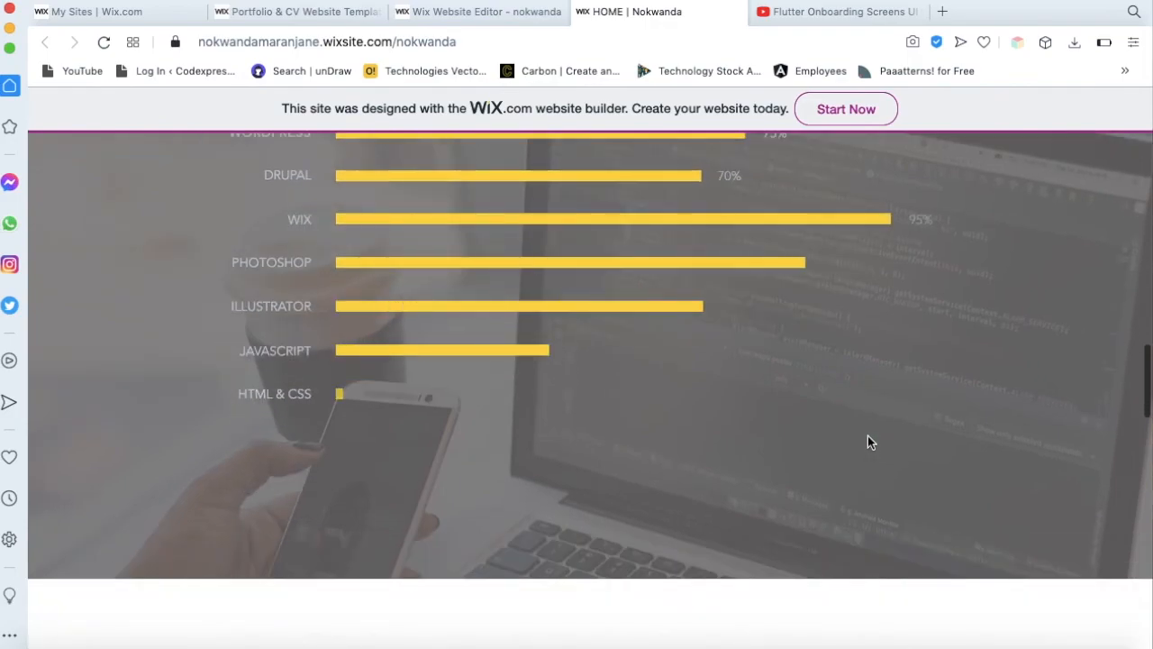
scroll(868, 441, "down", 10)
scroll(869, 437, "up", 10)
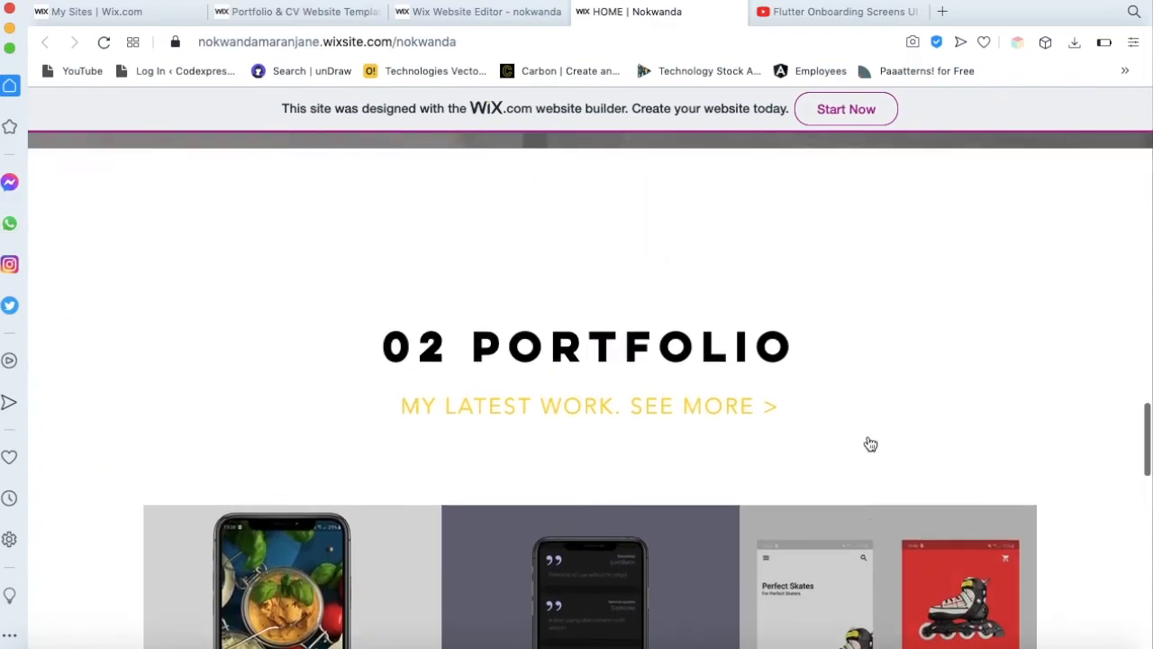
scroll(869, 437, "down", 10)
scroll(867, 438, "up", 5)
scroll(867, 438, "down", 5)
scroll(868, 438, "up", 15)
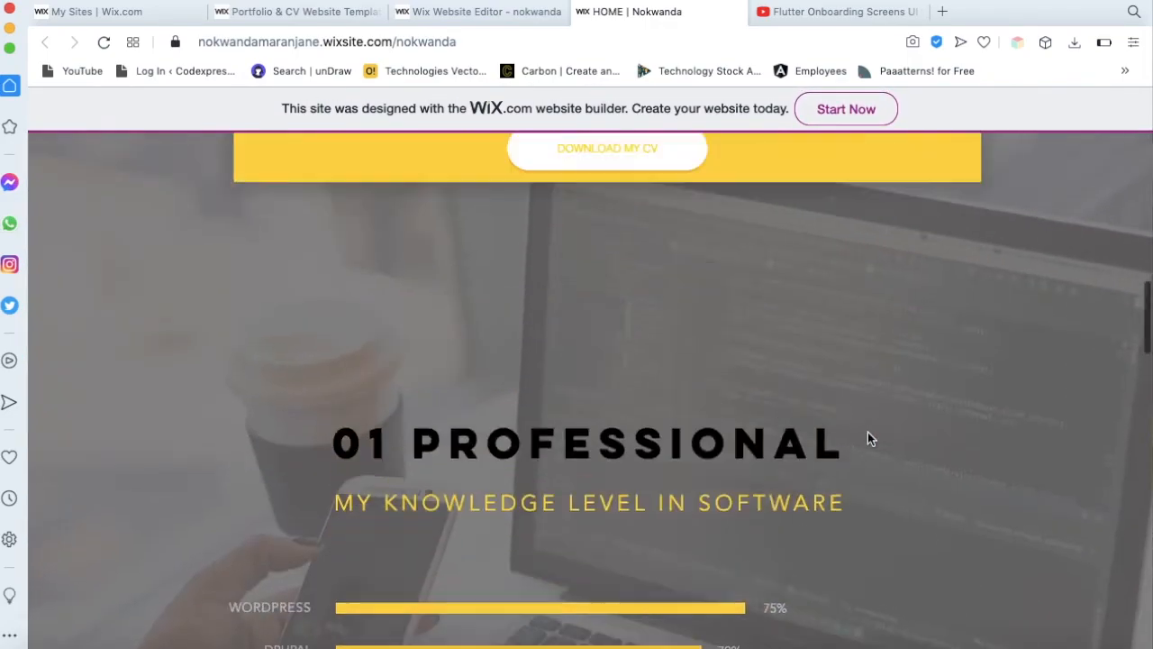
left_click(660, 177)
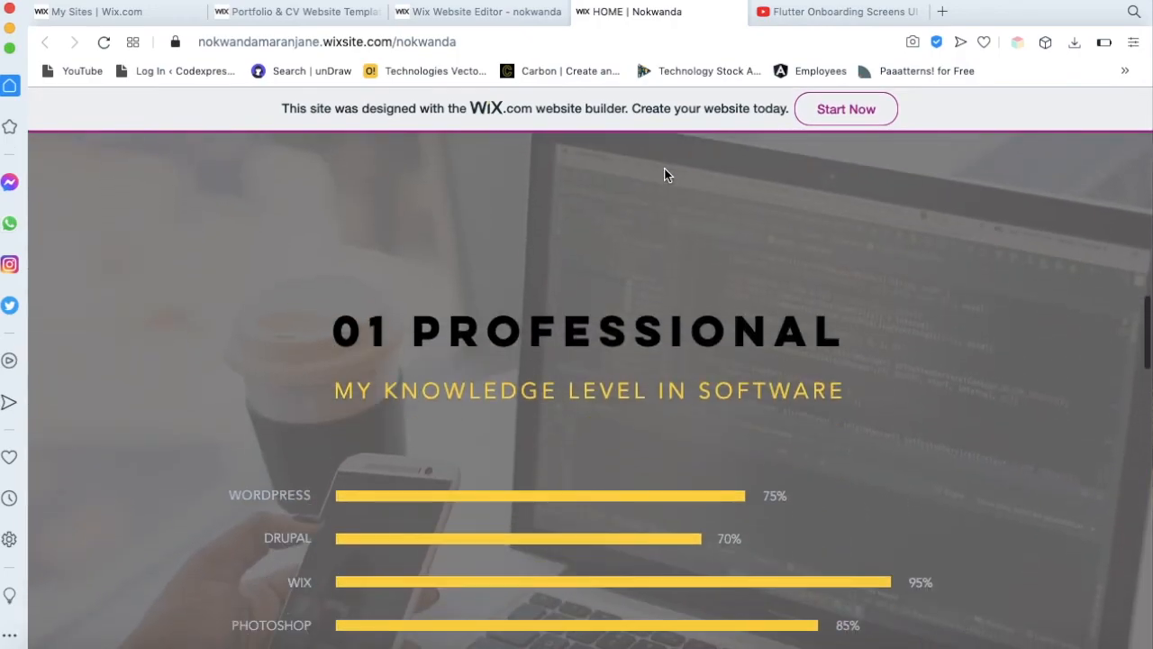
scroll(667, 173, "up", 15)
Check the live PORTFOLIO page and the details of its Liquid Swipe Animation Flutter project, and return to the Wix editor
left_click(772, 164)
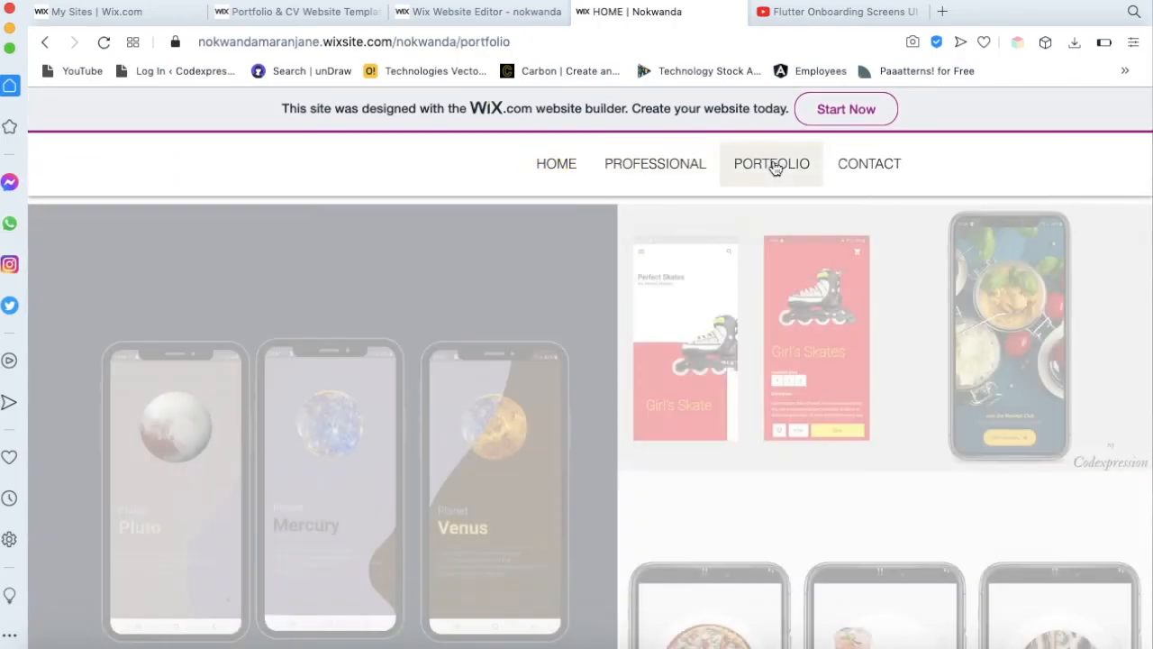
scroll(690, 435, "down", 3)
scroll(579, 514, "up", 5)
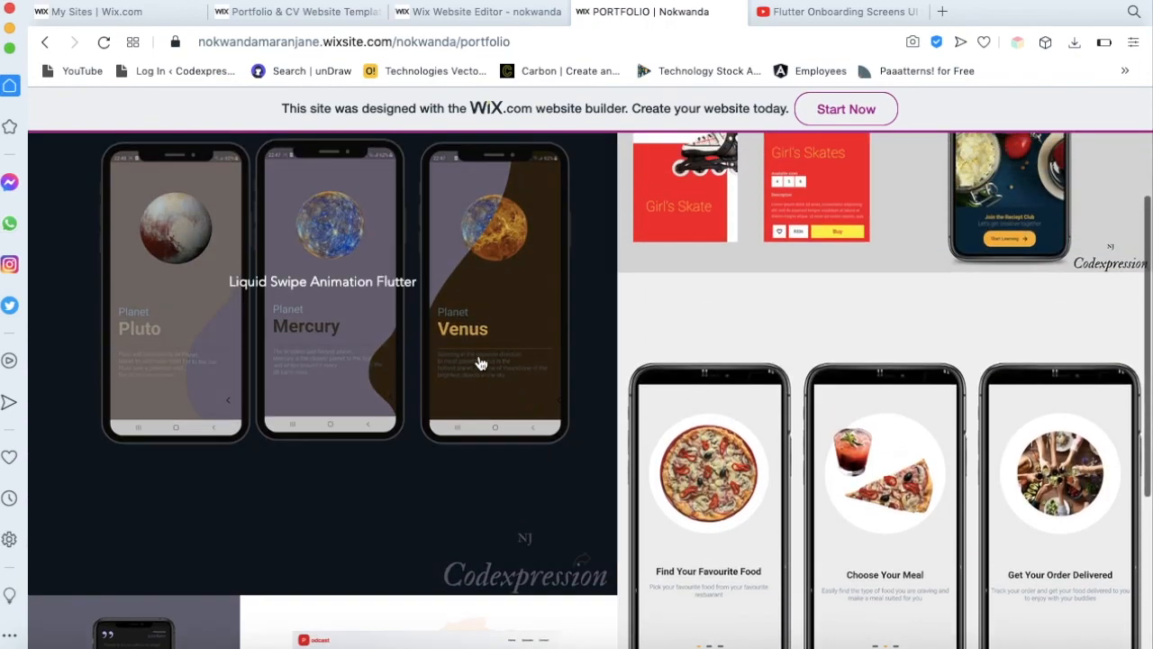
left_click(479, 360)
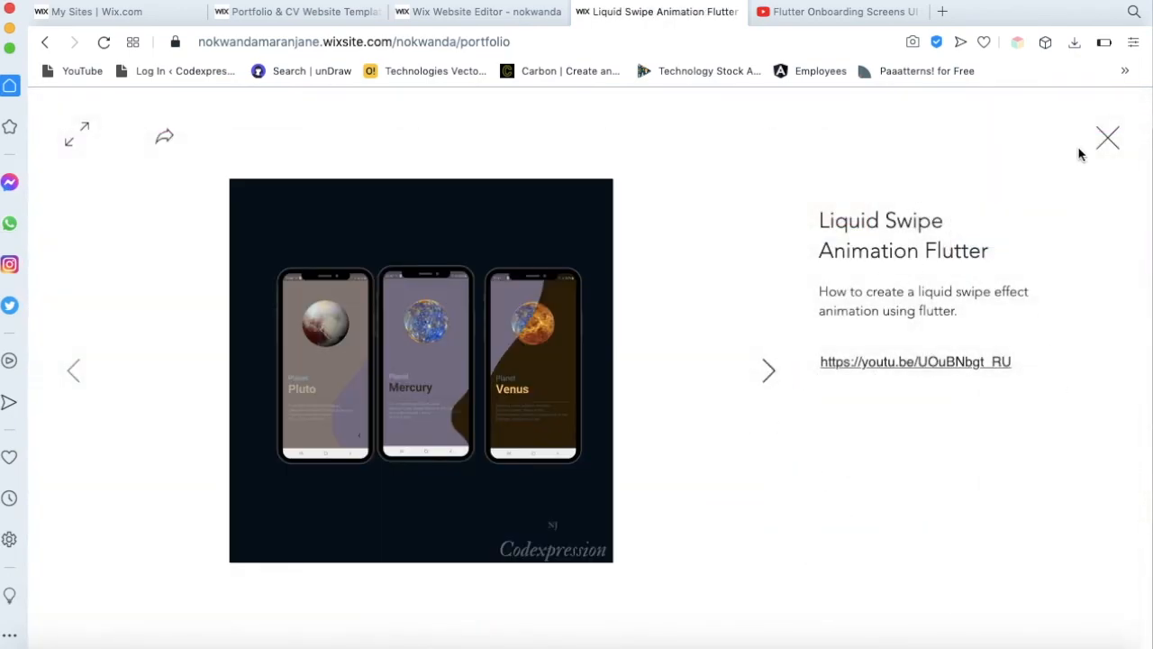
left_click(1109, 141)
left_click(536, 12)
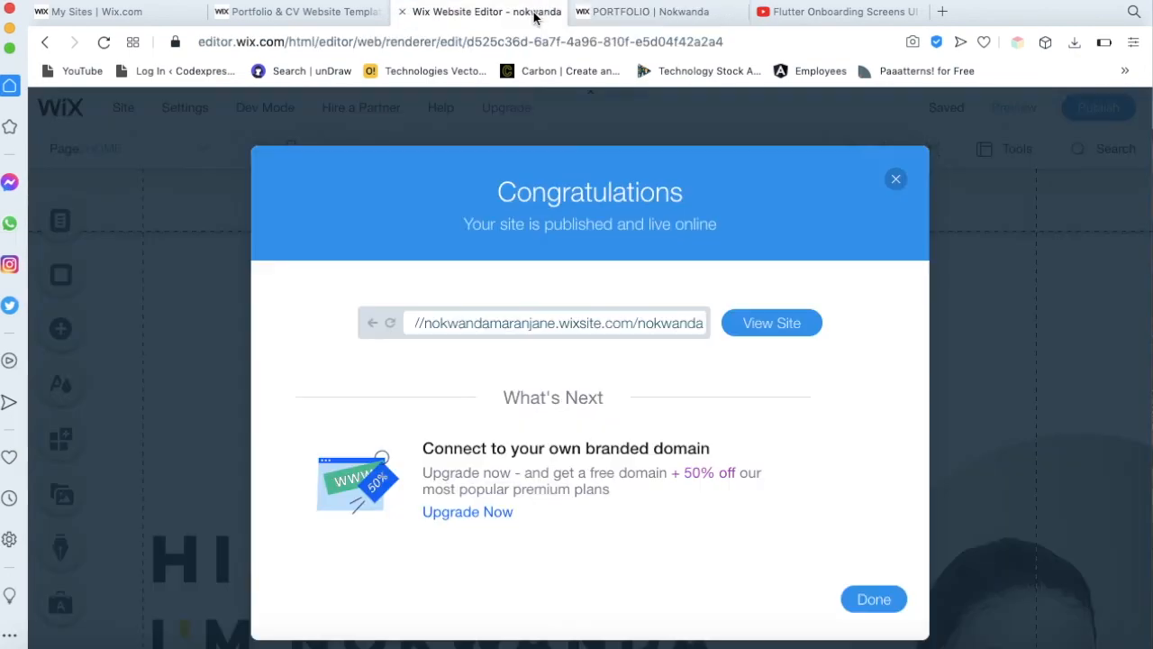